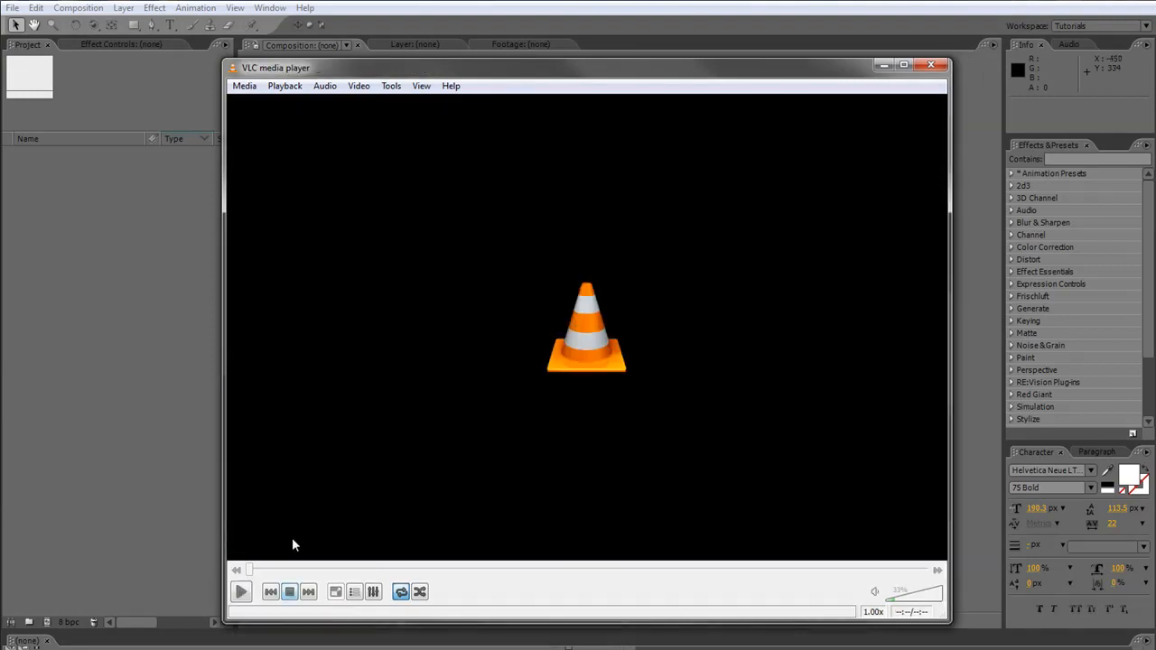
Switch to After Effects and create a new composition named Main, keeping the PAL D1/DV Widescreen Square Pixel preset
{"action": "left_click", "coordinate": [625, 639]}
{"action": "left_click", "coordinate": [50, 624]}
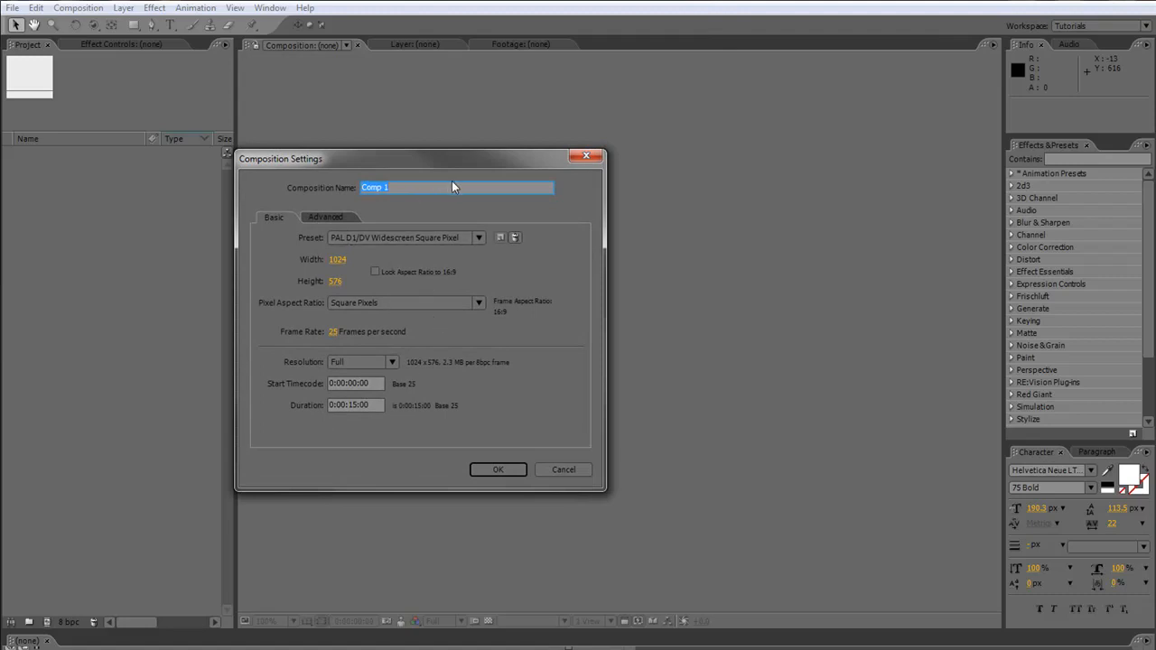
{"action": "type", "text": "Main"}
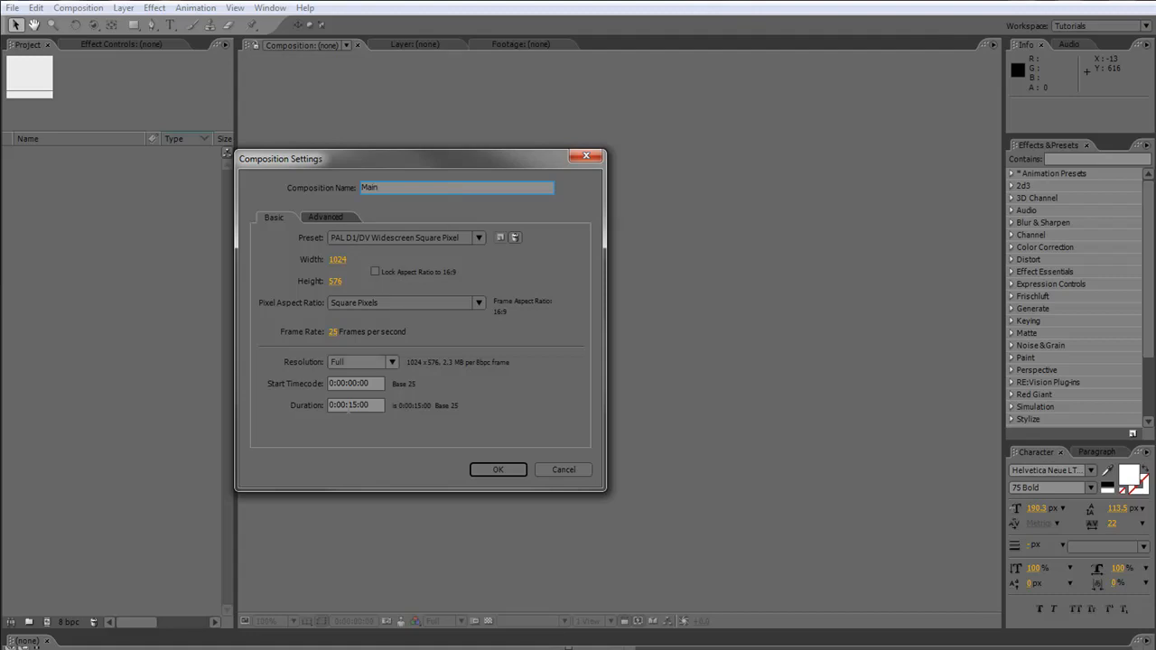
{"action": "left_click", "coordinate": [511, 472]}
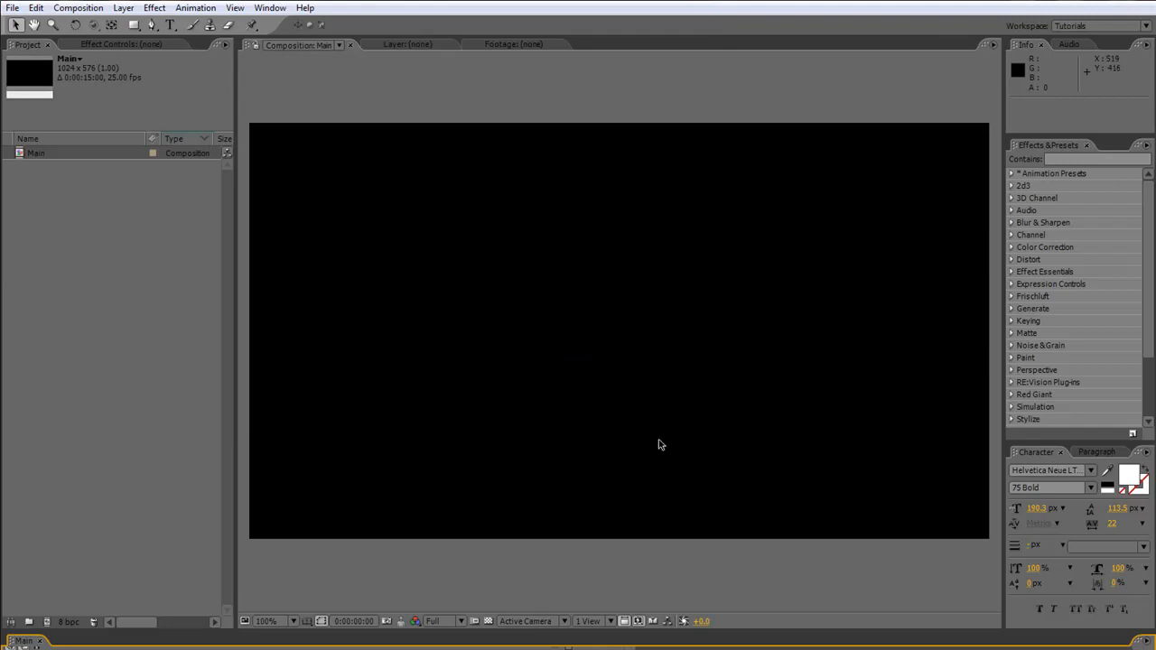
Set the project colour depth to 16 bpc and enlarge the timeline area
{"action": "left_click", "coordinate": [70, 624], "text": "alt"}
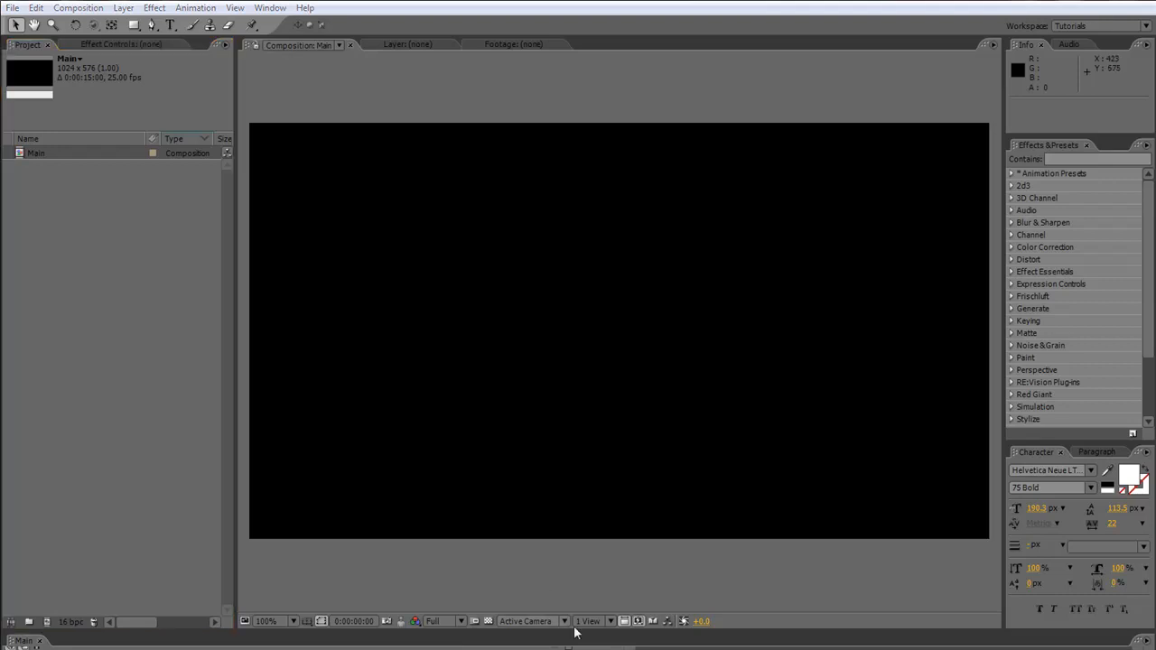
{"action": "left_click_drag", "start_coordinate": [624, 630], "coordinate": [612, 445]}
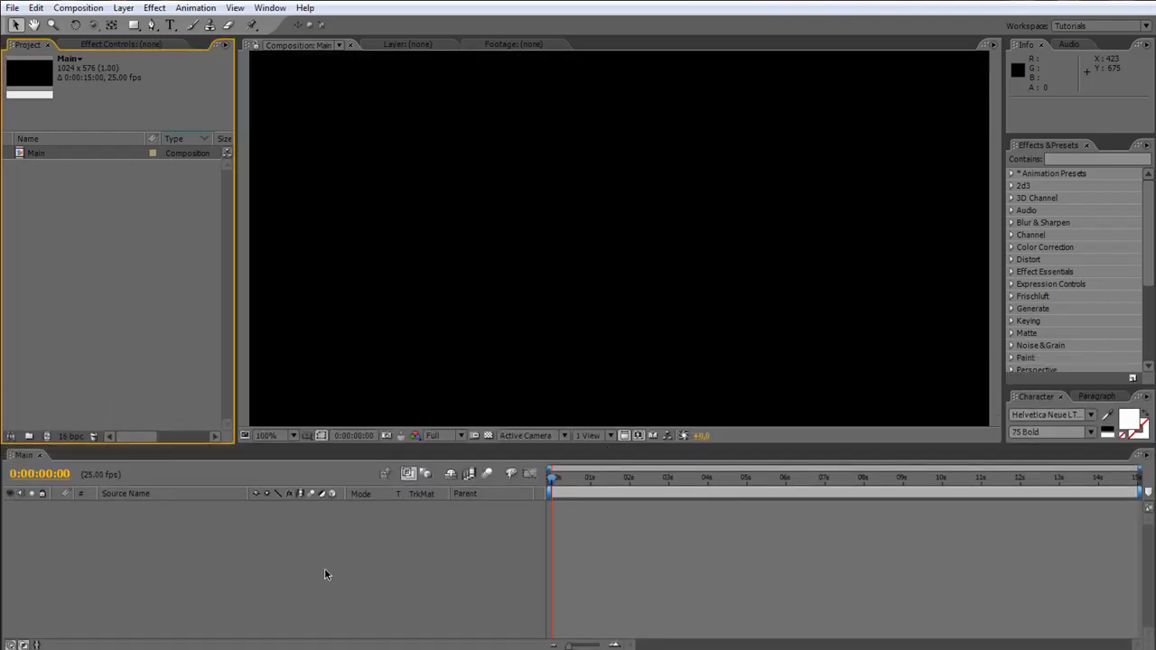
Start a new solid in the Main composition, name it Floor and give it the dark grey colour 464646
{"action": "left_click", "coordinate": [220, 561]}
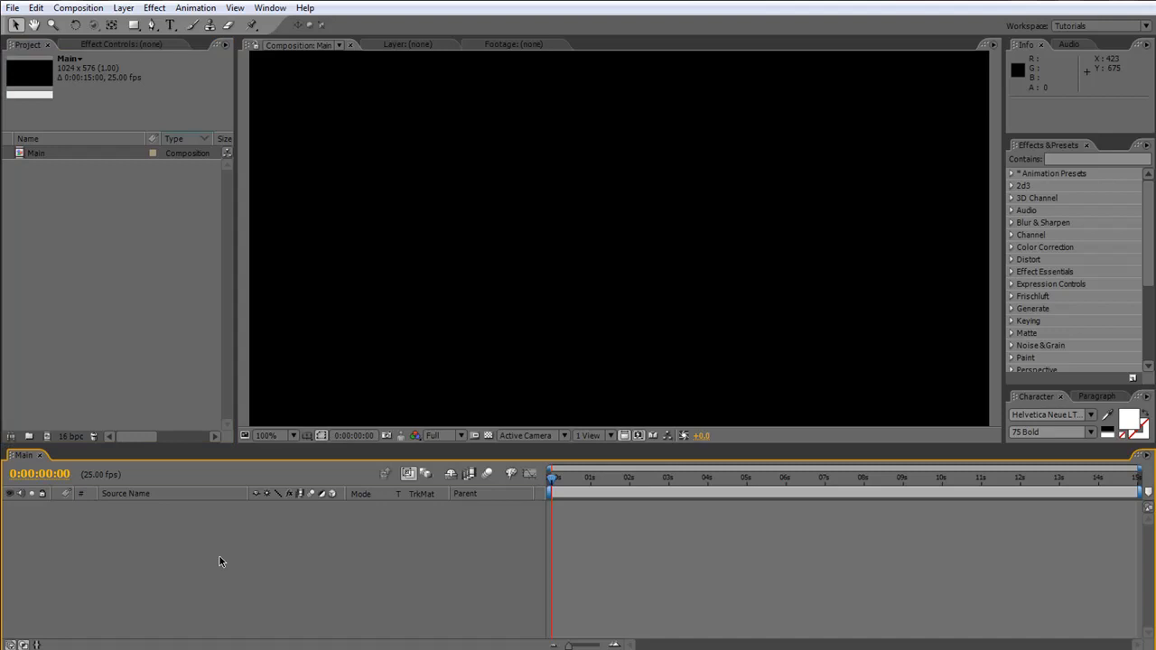
{"action": "key", "text": "ctrl+y"}
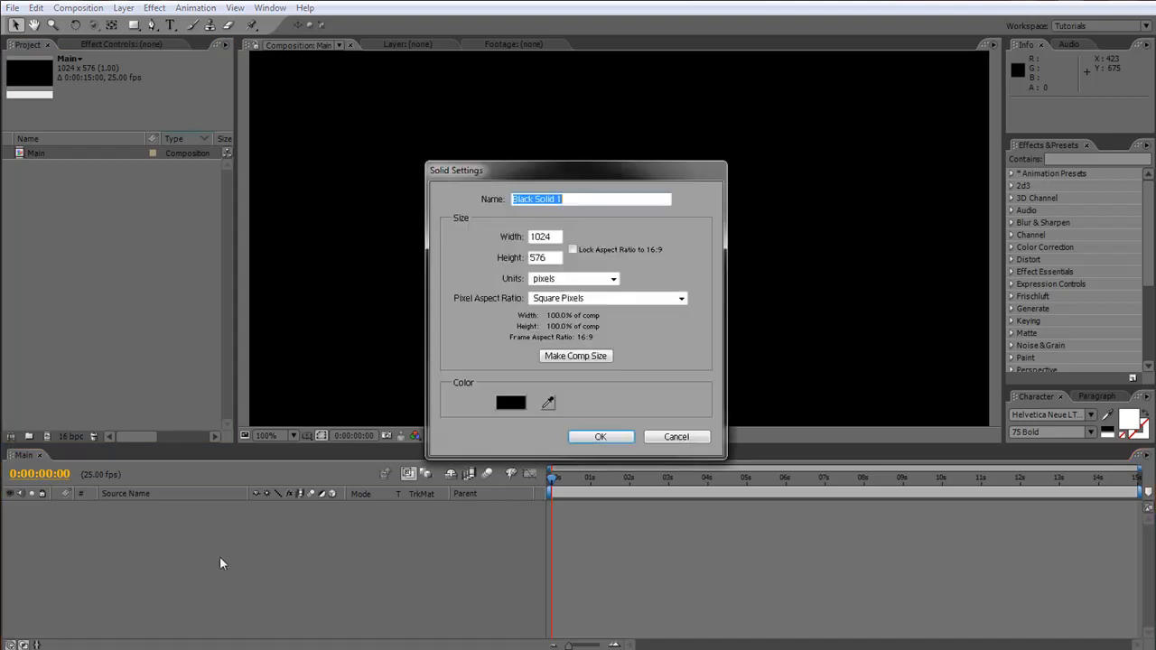
{"action": "type", "text": "Floor"}
{"action": "left_click", "coordinate": [511, 403]}
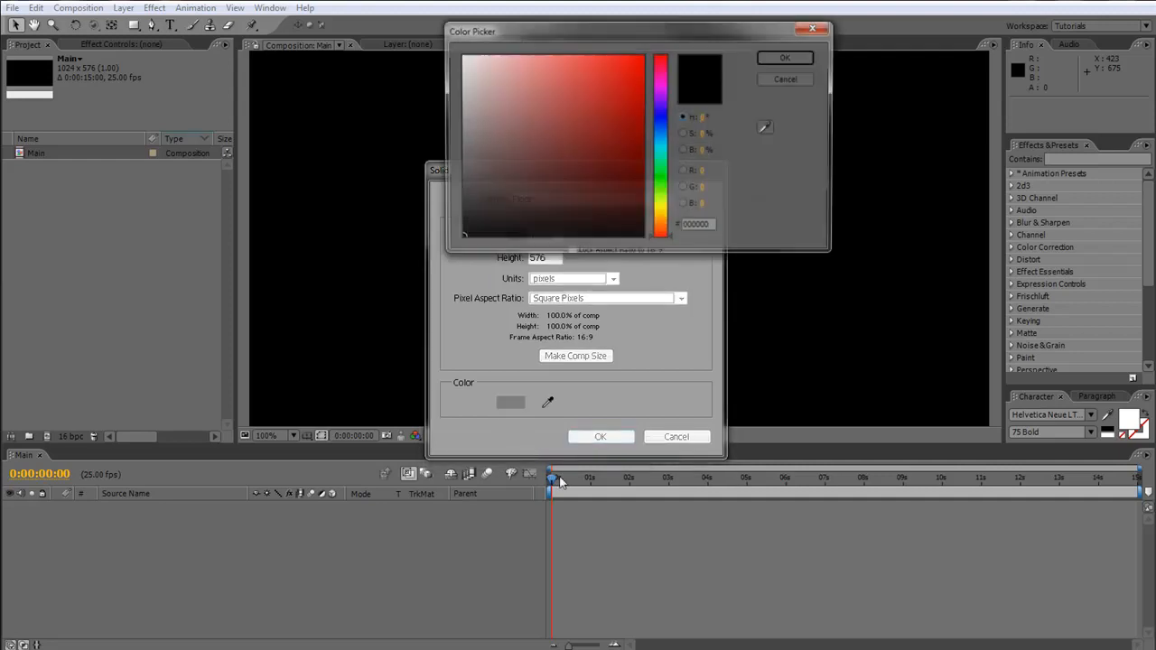
{"action": "left_click_drag", "start_coordinate": [400, 208], "coordinate": [389, 171]}
{"action": "left_click_drag", "start_coordinate": [488, 151], "coordinate": [439, 188]}
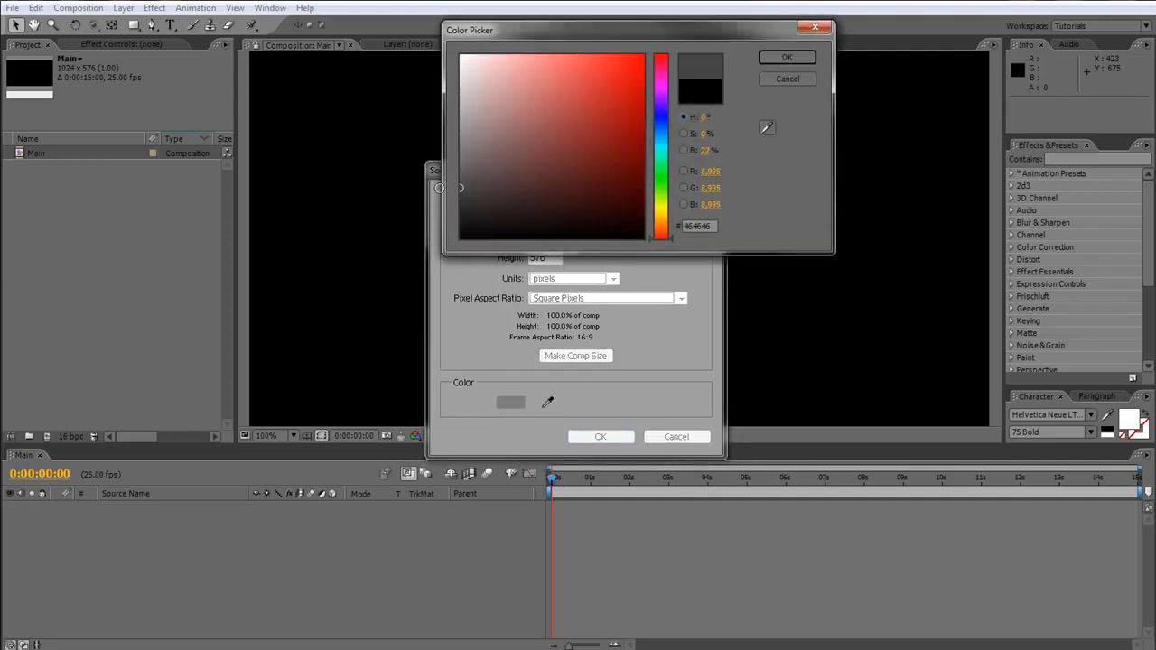
{"action": "left_click", "coordinate": [789, 57]}
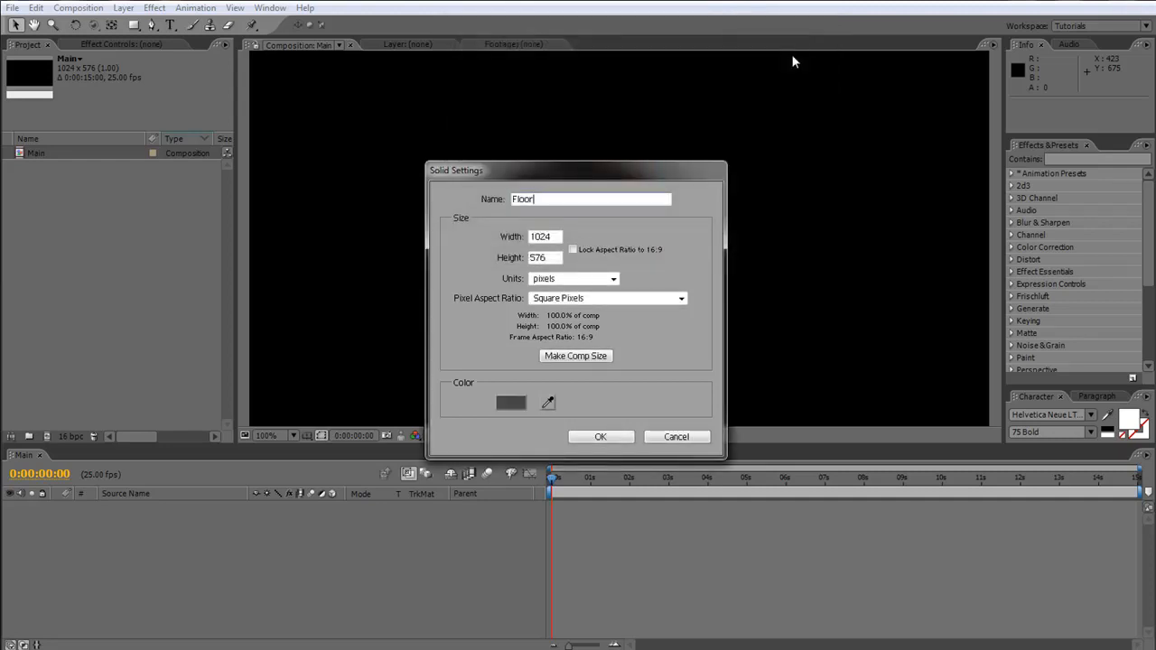
Set the Floor solid's width and height to 500 pixels and create it
{"action": "double_click", "coordinate": [557, 236]}
{"action": "type", "text": "500"}
{"action": "key", "text": "Tab"}
{"action": "type", "text": "500"}
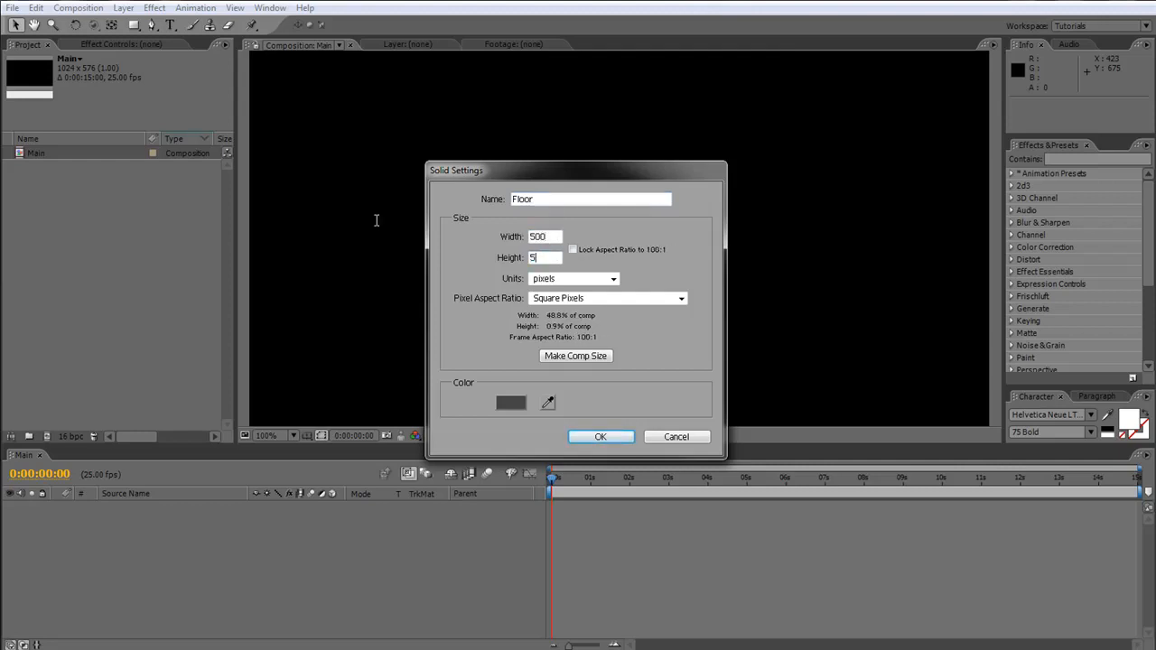
{"action": "left_click", "coordinate": [594, 434]}
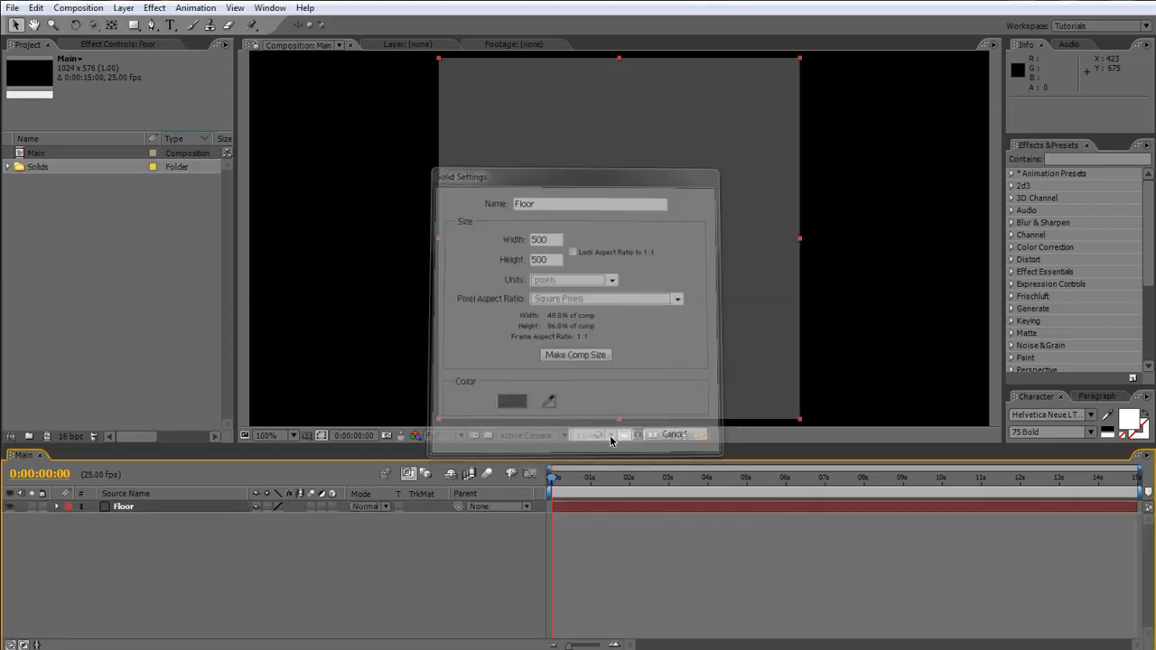
Turn the Floor layer into a 3D layer and set its X and Y position to 0
{"action": "left_click", "coordinate": [333, 507]}
{"action": "key", "text": "p"}
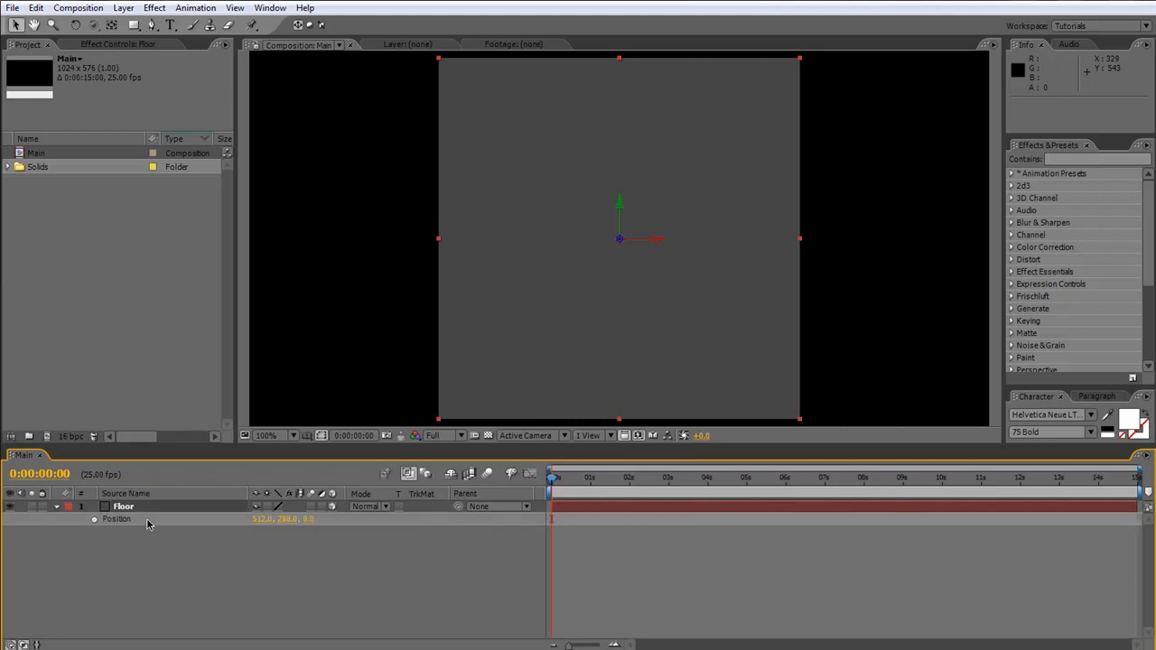
{"action": "left_click", "coordinate": [260, 520]}
{"action": "left_click", "coordinate": [256, 520]}
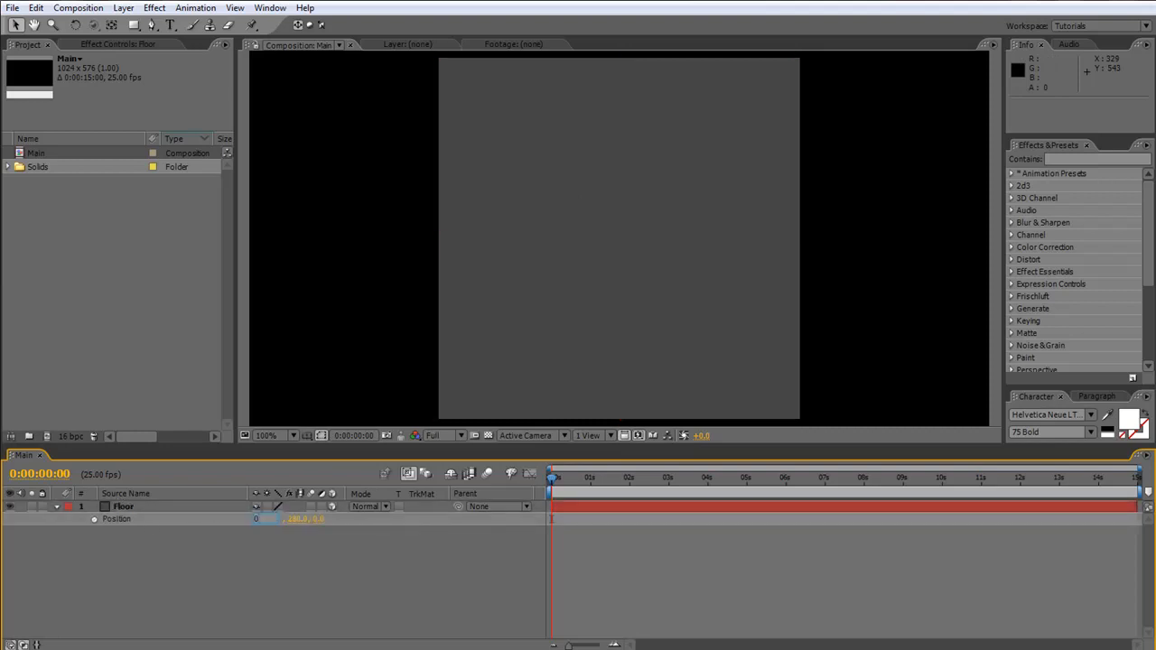
{"action": "type", "text": "0"}
{"action": "key", "text": "Tab"}
{"action": "type", "text": "0"}
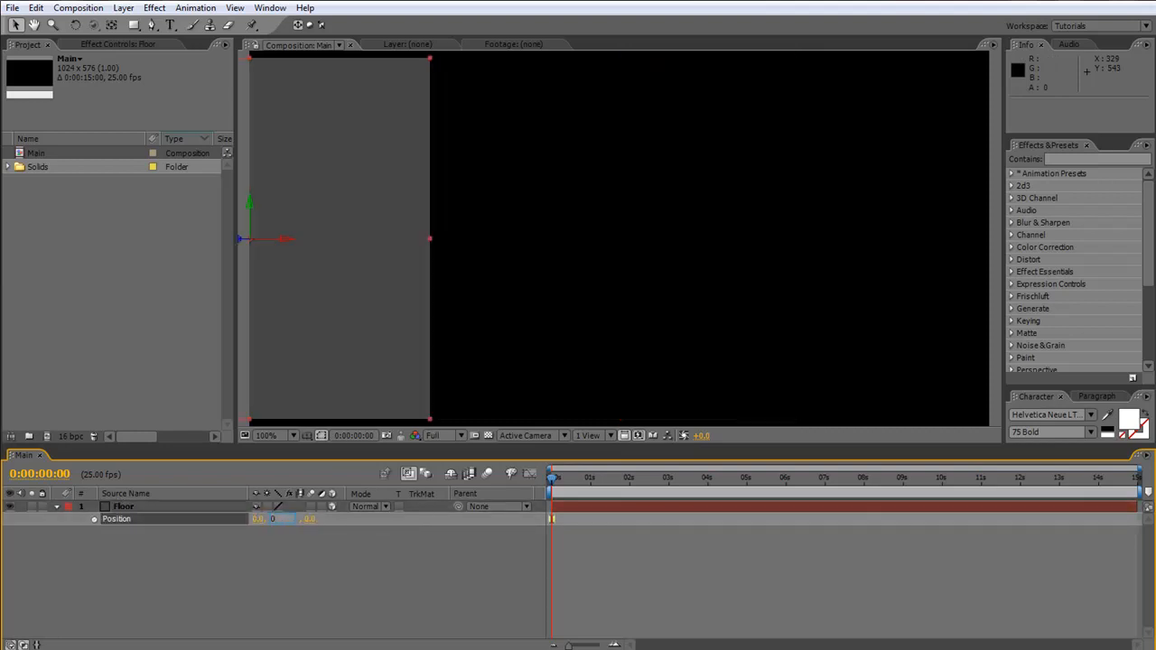
{"action": "key", "text": "Return"}
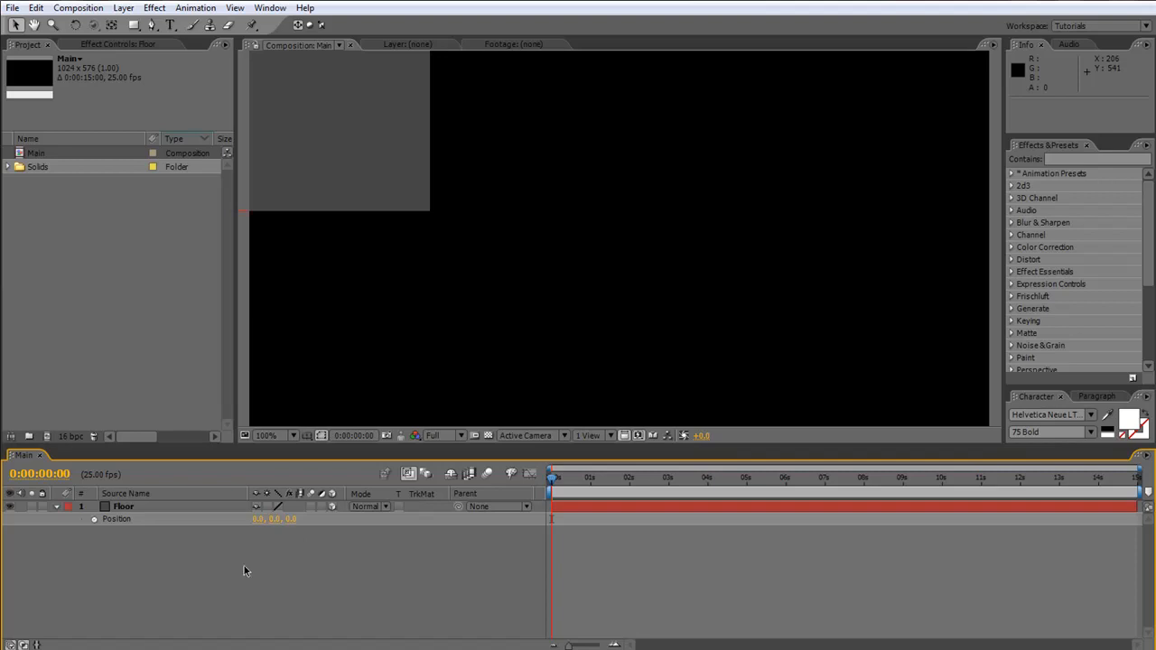
Add a new camera to the composition using the 20mm preset
{"action": "key", "text": "ctrl+alt+shift+c"}
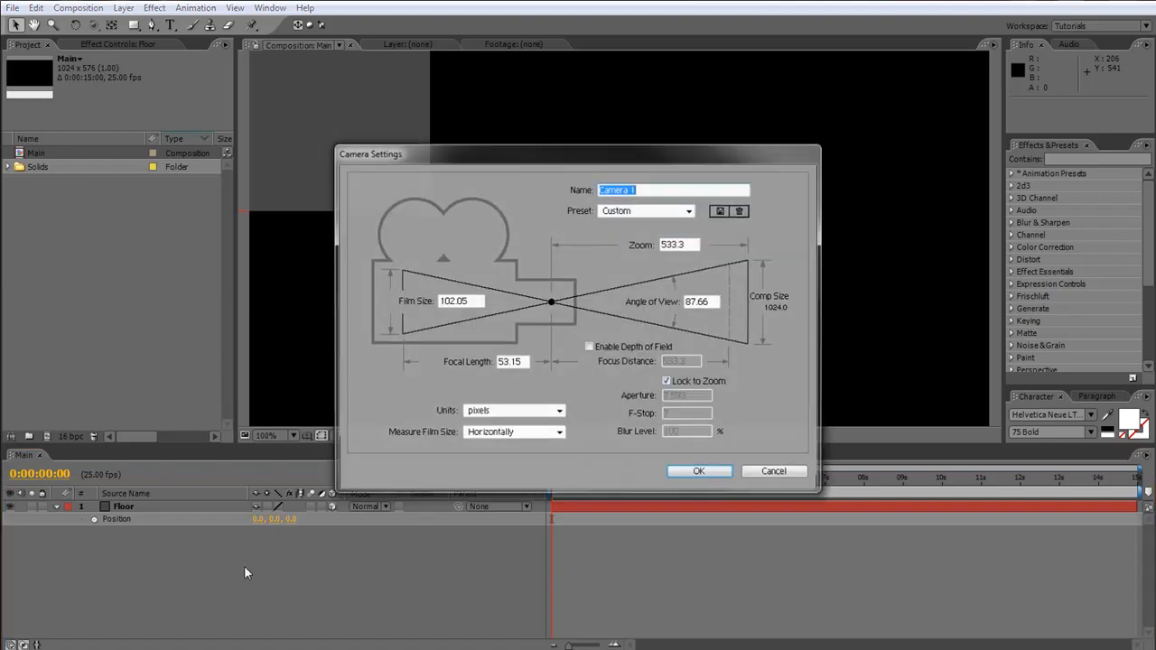
{"action": "left_click", "coordinate": [689, 210]}
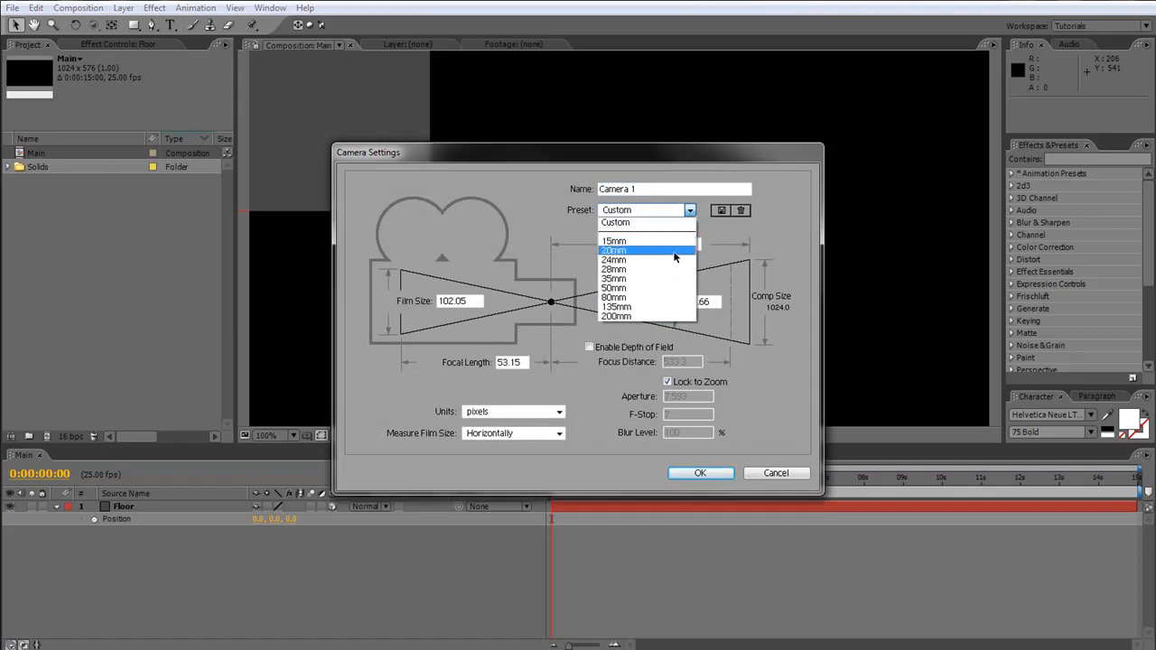
{"action": "left_click", "coordinate": [679, 251]}
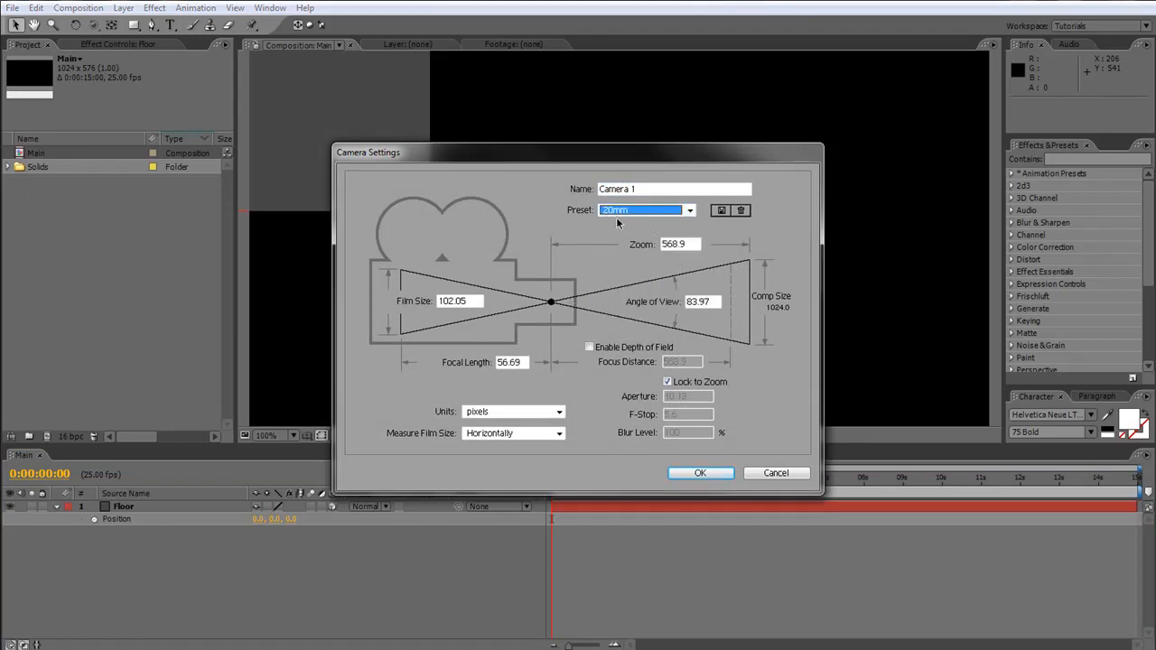
{"action": "left_click", "coordinate": [703, 473]}
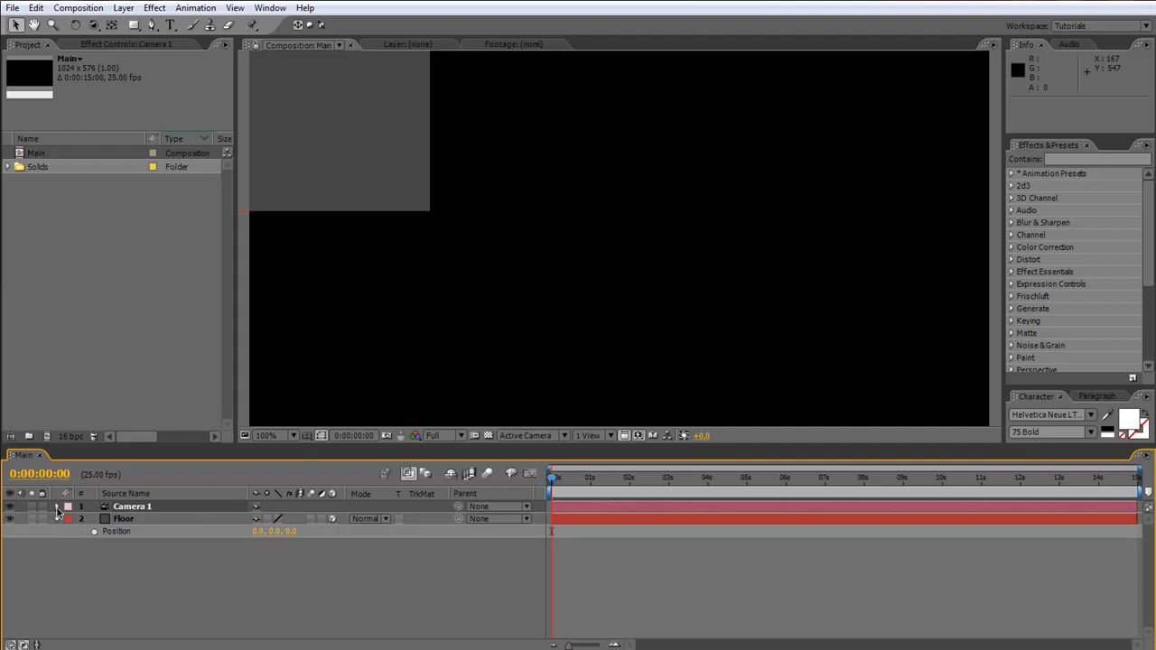
Reveal the camera's point of interest and position, and set the point of interest's X and Y to 0
{"action": "key", "text": "a"}
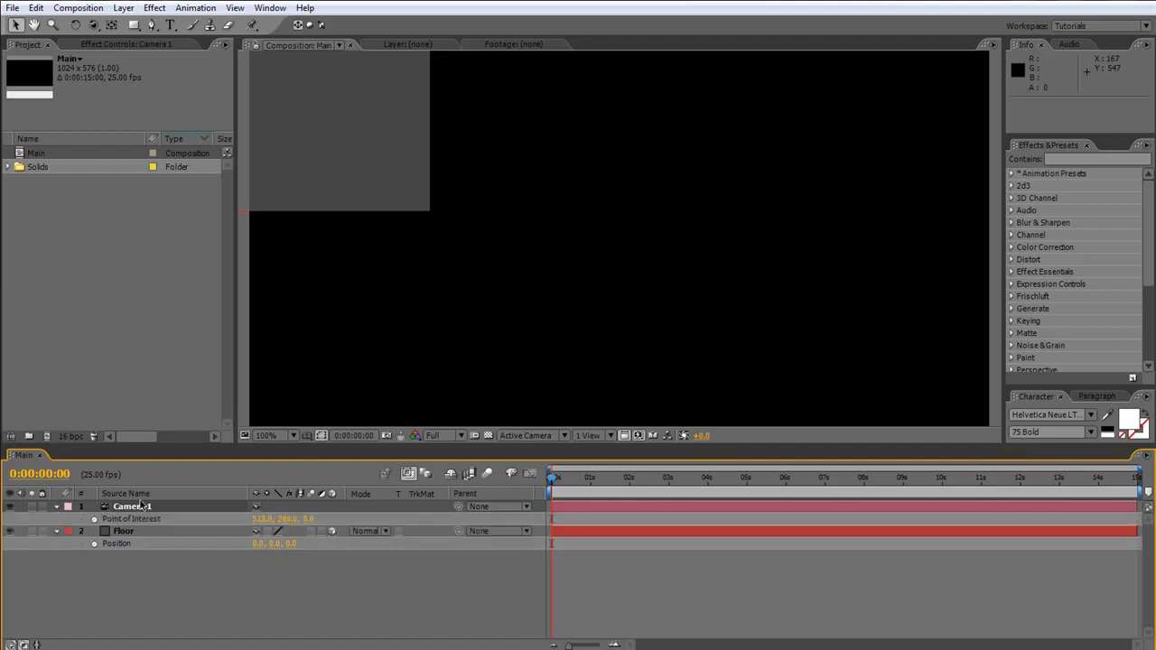
{"action": "key", "text": "shift+p"}
{"action": "left_click", "coordinate": [262, 518]}
{"action": "type", "text": "0"}
{"action": "key", "text": "Tab"}
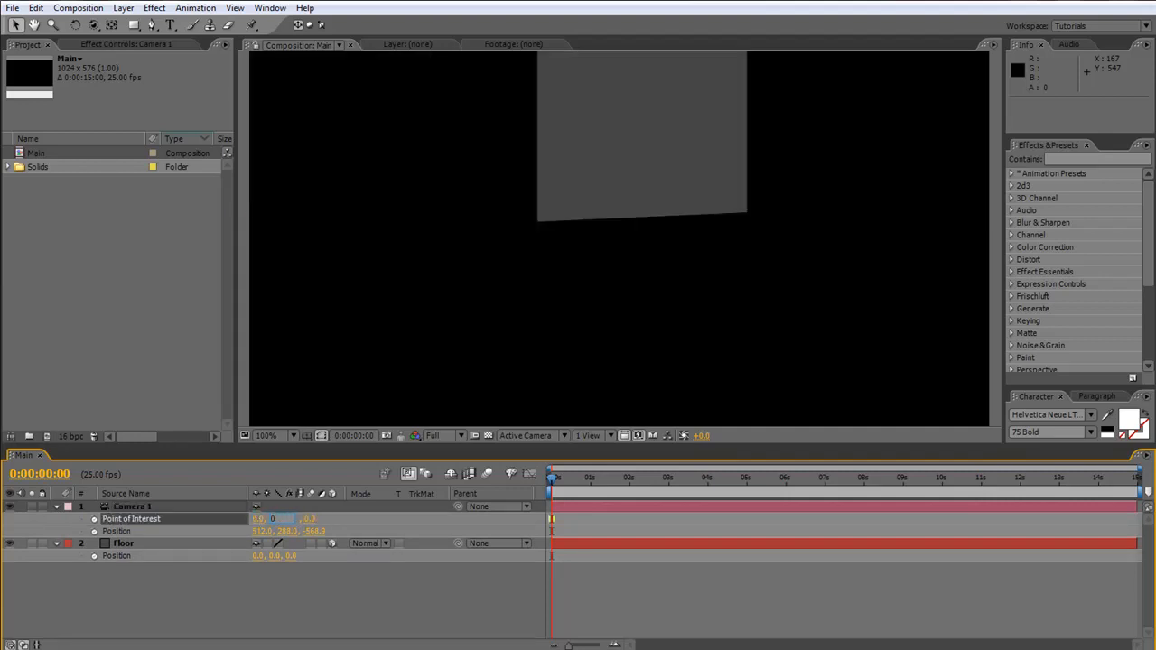
{"action": "type", "text": "0"}
{"action": "key", "text": "Return"}
Set the camera's X and Y position to 0
{"action": "left_click", "coordinate": [260, 532]}
{"action": "type", "text": "0"}
{"action": "key", "text": "Tab"}
{"action": "type", "text": "0"}
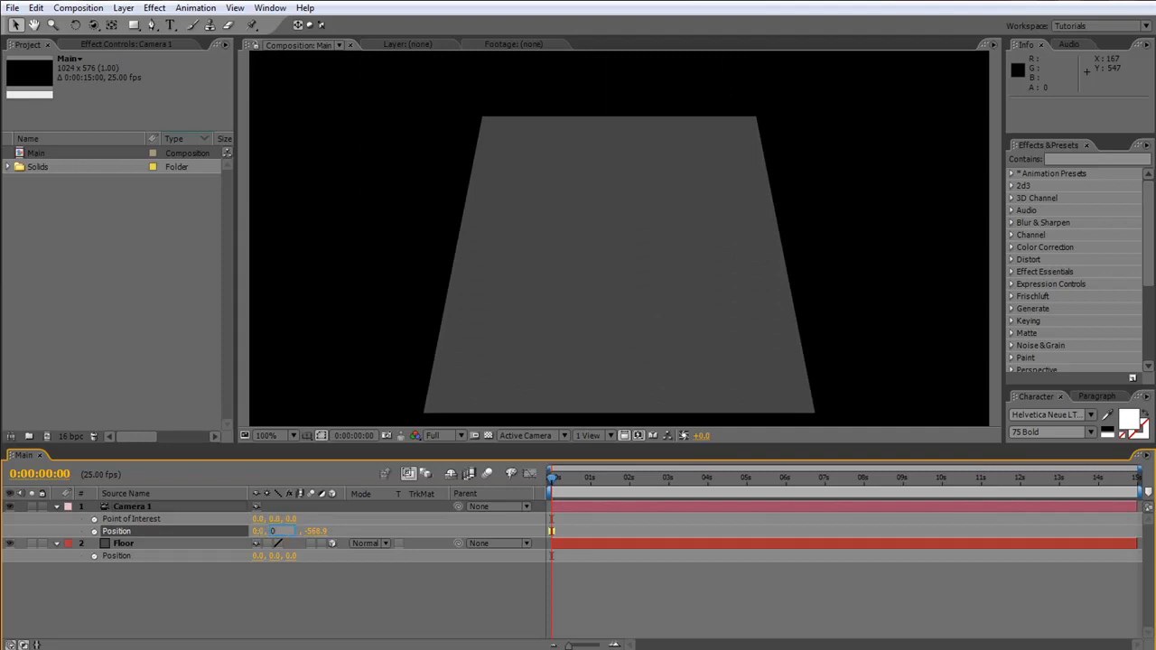
{"action": "key", "text": "Return"}
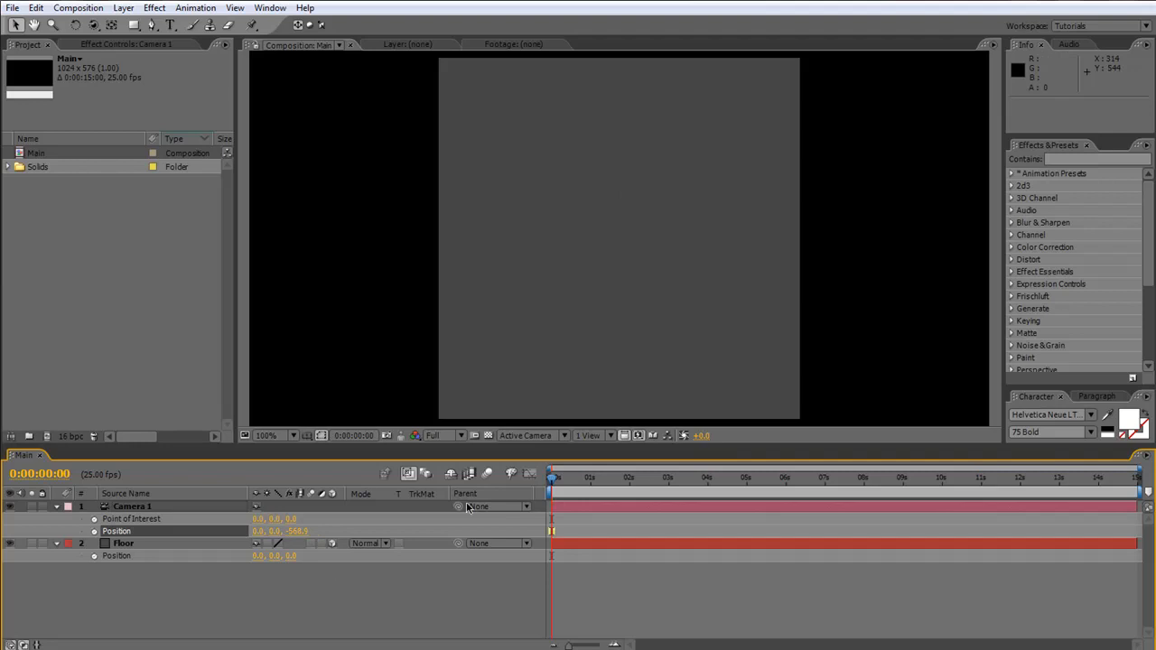
Lay the Floor layer flat by setting its X Rotation to -90°
{"action": "left_click", "coordinate": [136, 549]}
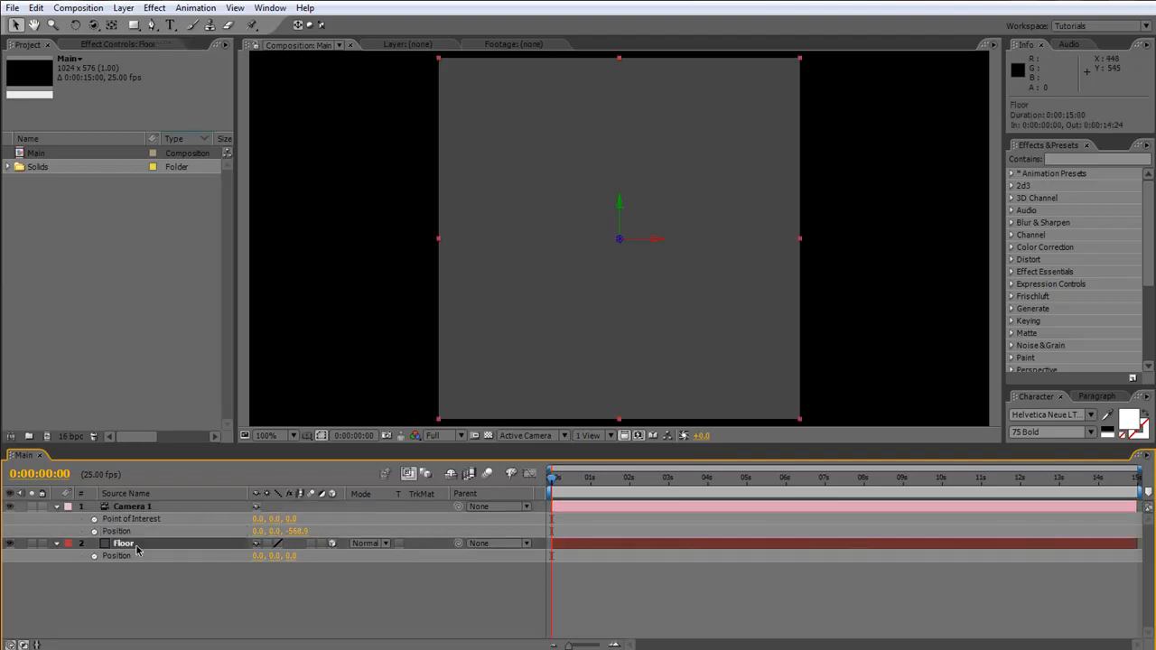
{"action": "key", "text": "r"}
{"action": "mouse_move", "coordinate": [269, 568]}
{"action": "left_mouse_down"}
{"action": "mouse_move", "coordinate": [253, 567]}
{"action": "mouse_move", "coordinate": [261, 573]}
{"action": "left_mouse_up"}
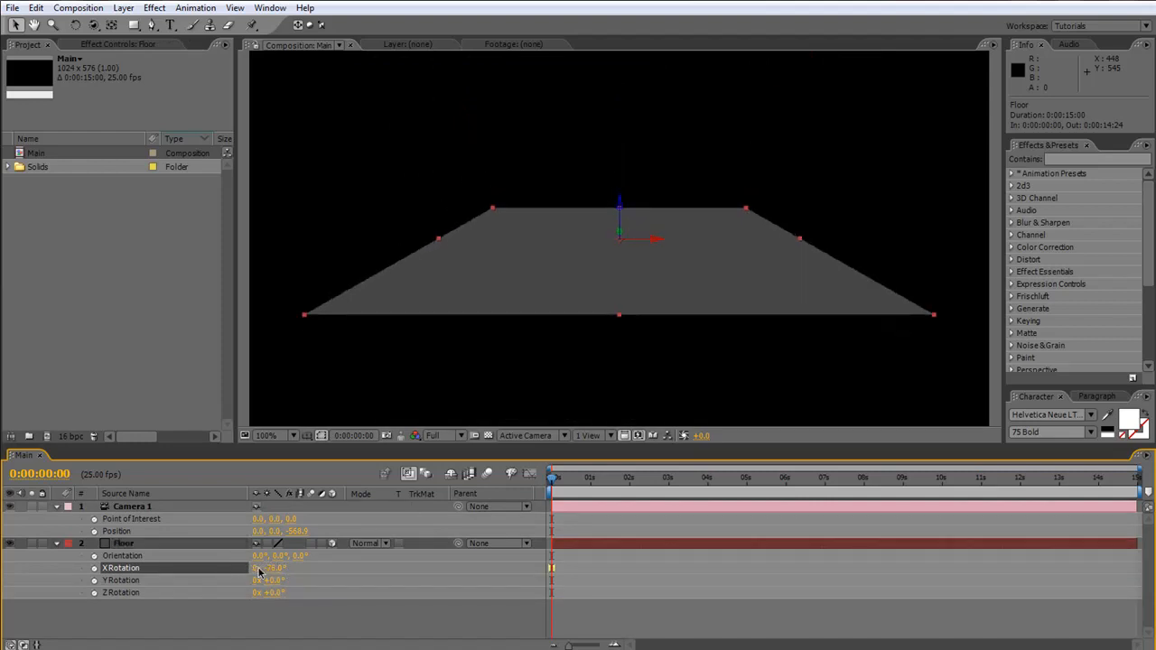
{"action": "left_click", "coordinate": [272, 568]}
{"action": "type", "text": "-90"}
{"action": "key", "text": "Return"}
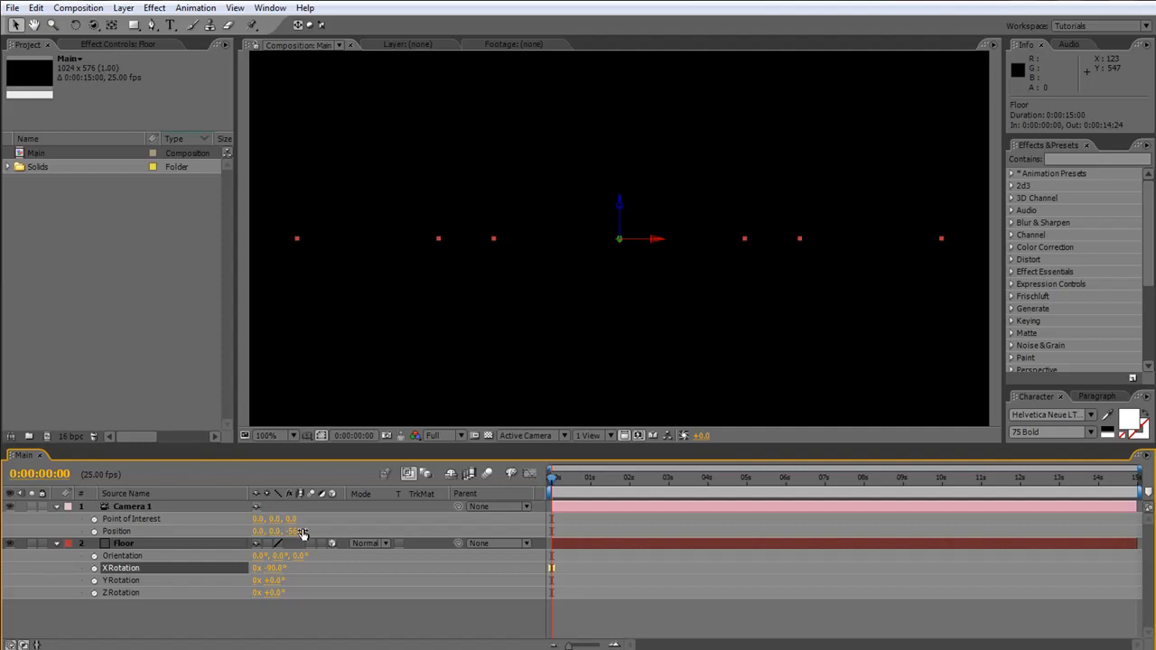
Raise the camera above the floor with the Track XY Camera tool, to a Y position of about -100
{"action": "key", "text": "c"}
{"action": "left_click_drag", "start_coordinate": [658, 184], "coordinate": [647, 256]}
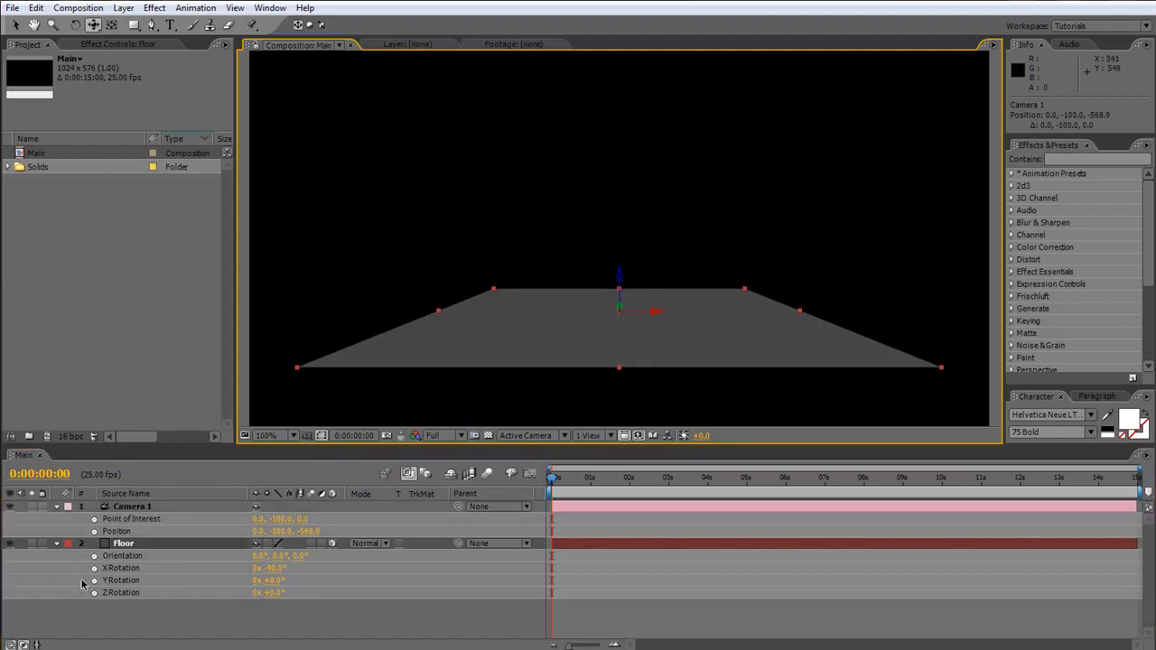
Scale the Floor layer to 10000% so it extends to the horizon
{"action": "left_click", "coordinate": [136, 545]}
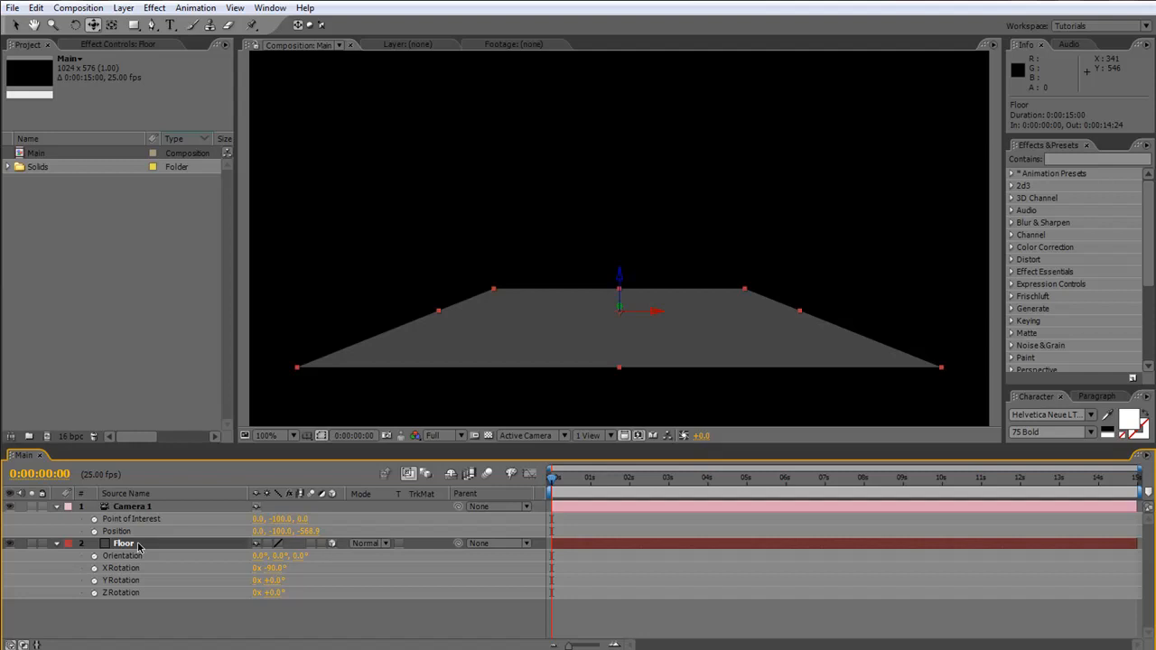
{"action": "key", "text": "s"}
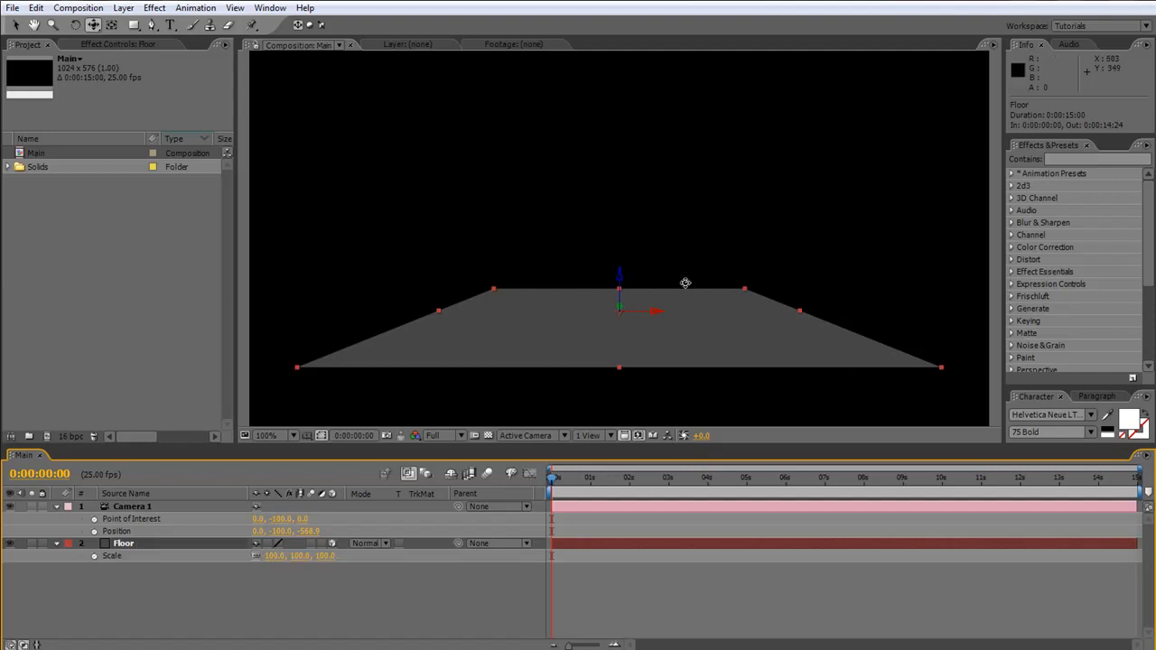
{"action": "left_click", "coordinate": [270, 556]}
{"action": "key", "text": "Return"}
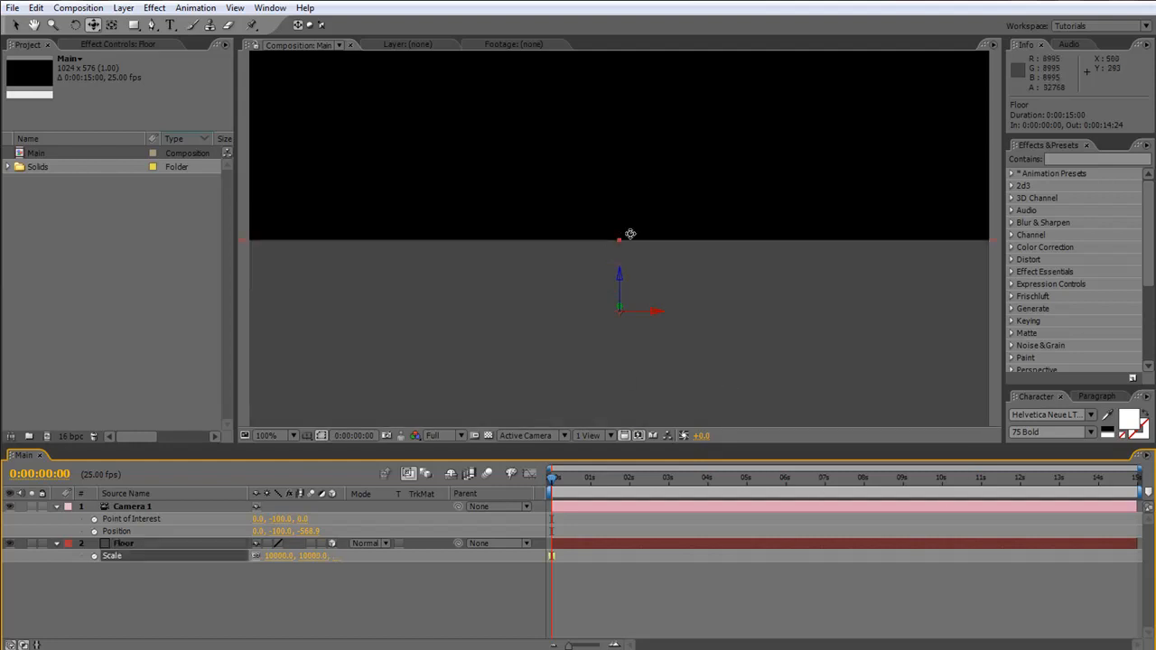
Move the Floor layer away from the camera by setting its Z position to 10000
{"action": "key", "text": "p"}
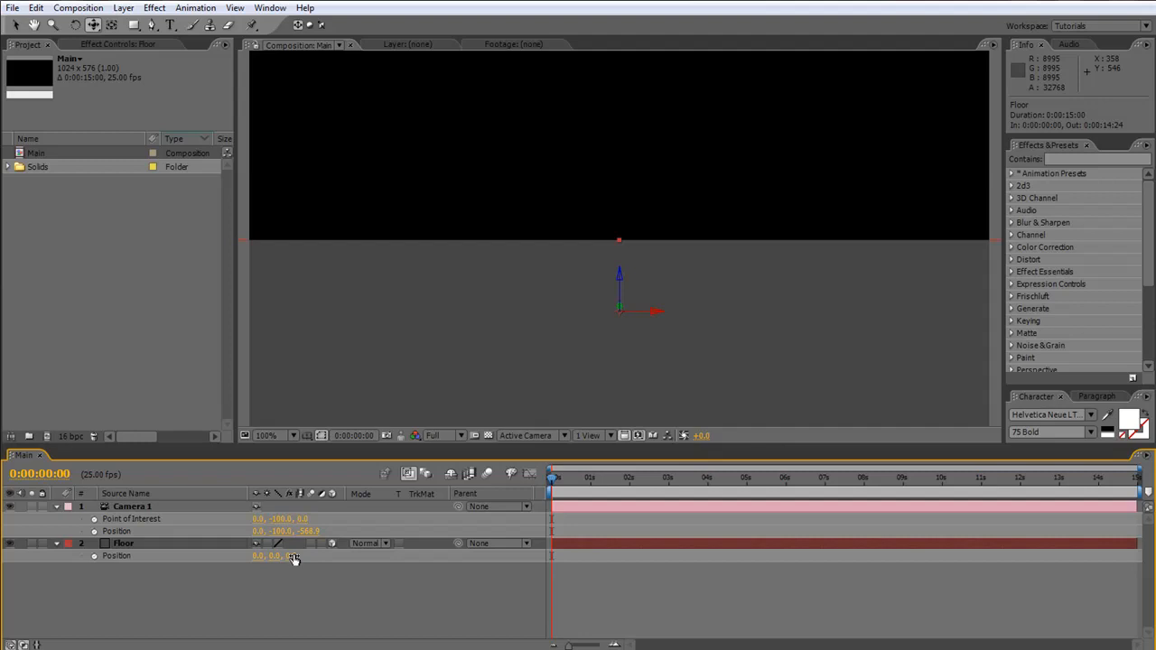
{"action": "left_click", "coordinate": [289, 556]}
{"action": "key", "text": "Return"}
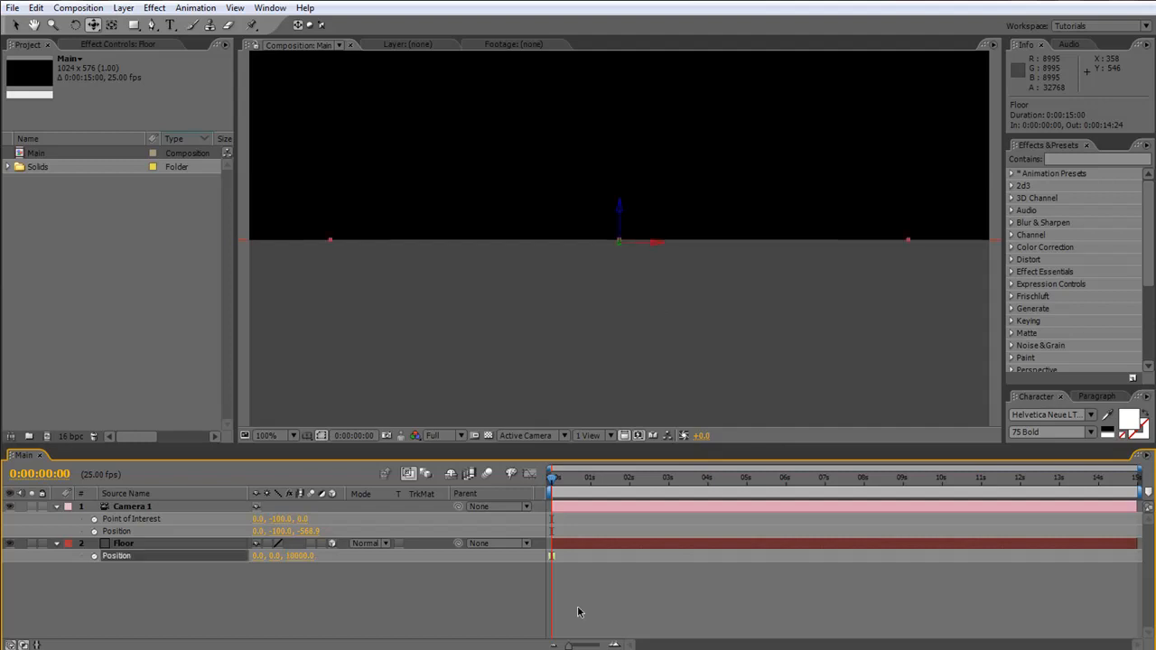
{"action": "left_click_drag", "start_coordinate": [714, 441], "coordinate": [723, 540]}
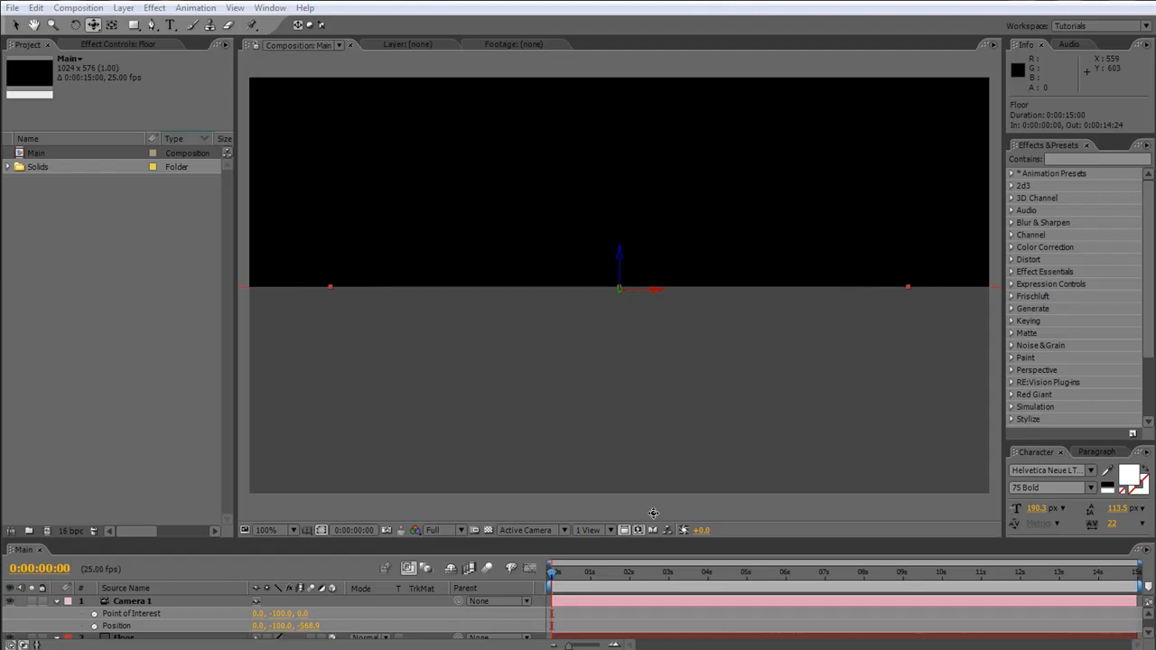
{"action": "left_click_drag", "start_coordinate": [645, 540], "coordinate": [646, 449]}
{"action": "left_click", "coordinate": [302, 620]}
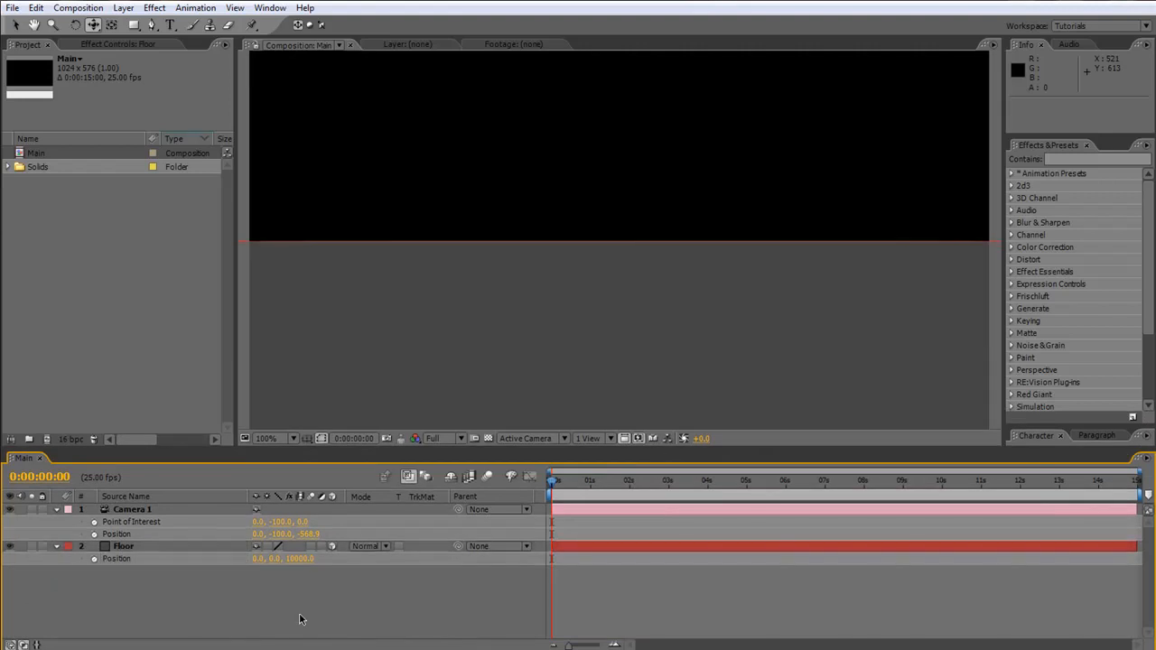
Create a white point light named A Light 1 at 100% intensity
{"action": "key", "text": "ctrl+alt+shift+l"}
{"action": "left_click", "coordinate": [605, 234]}
{"action": "left_click", "coordinate": [601, 264]}
{"action": "left_click", "coordinate": [582, 319]}
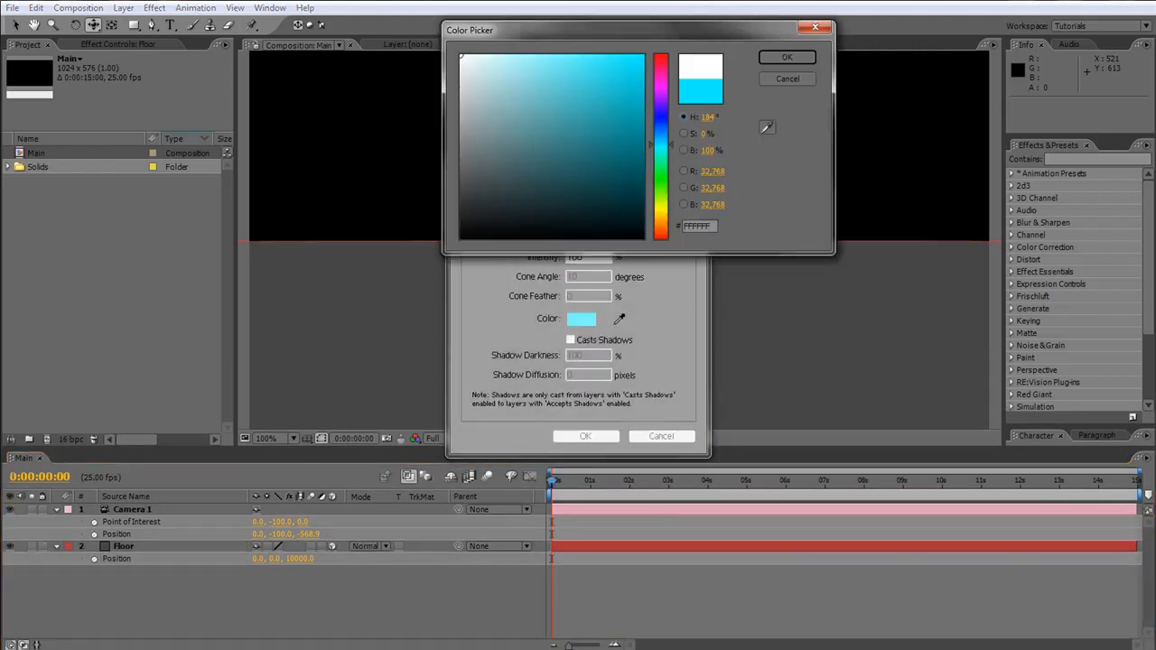
{"action": "left_click", "coordinate": [785, 58]}
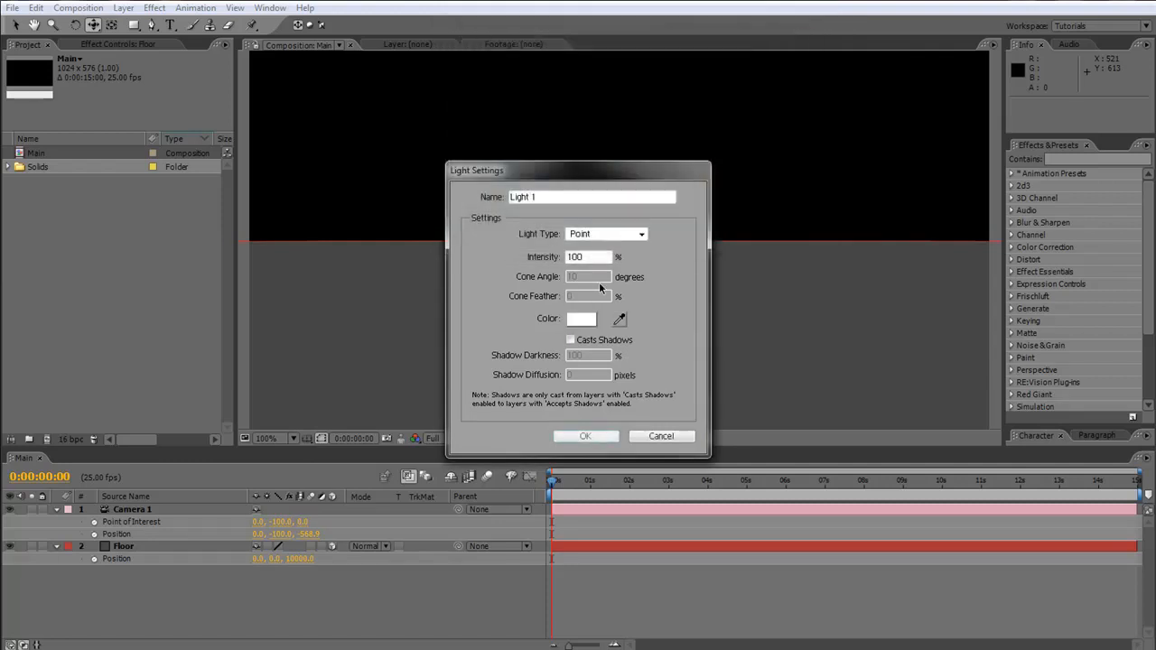
{"action": "double_click", "coordinate": [551, 192]}
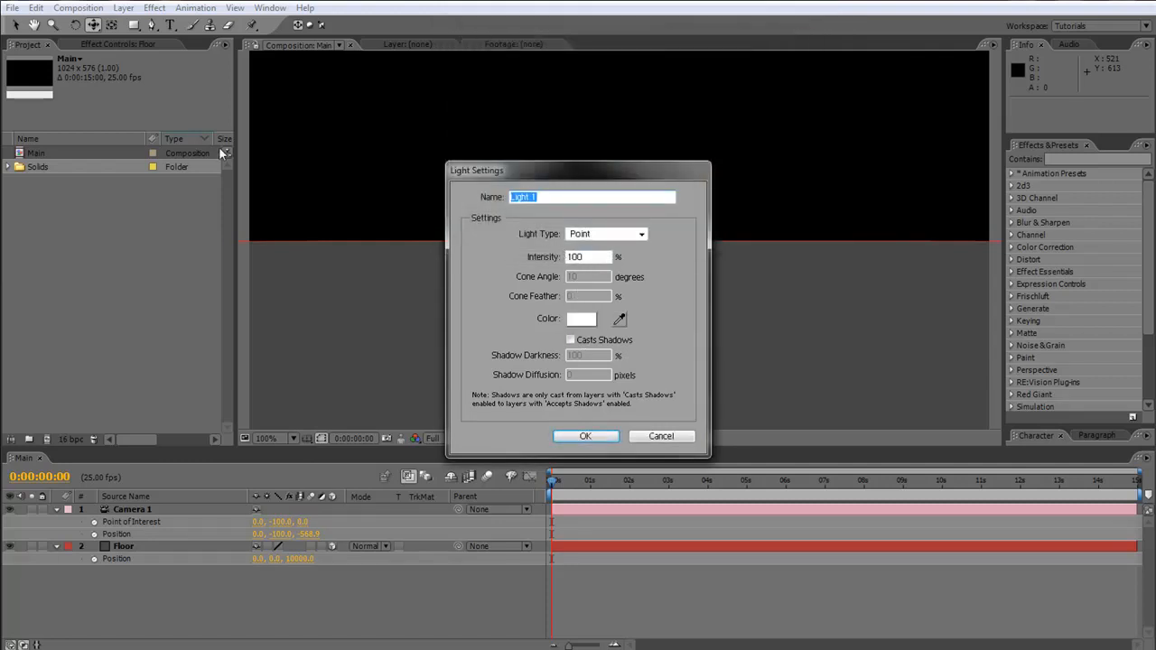
{"action": "type", "text": "A"}
{"action": "left_click", "coordinate": [587, 437]}
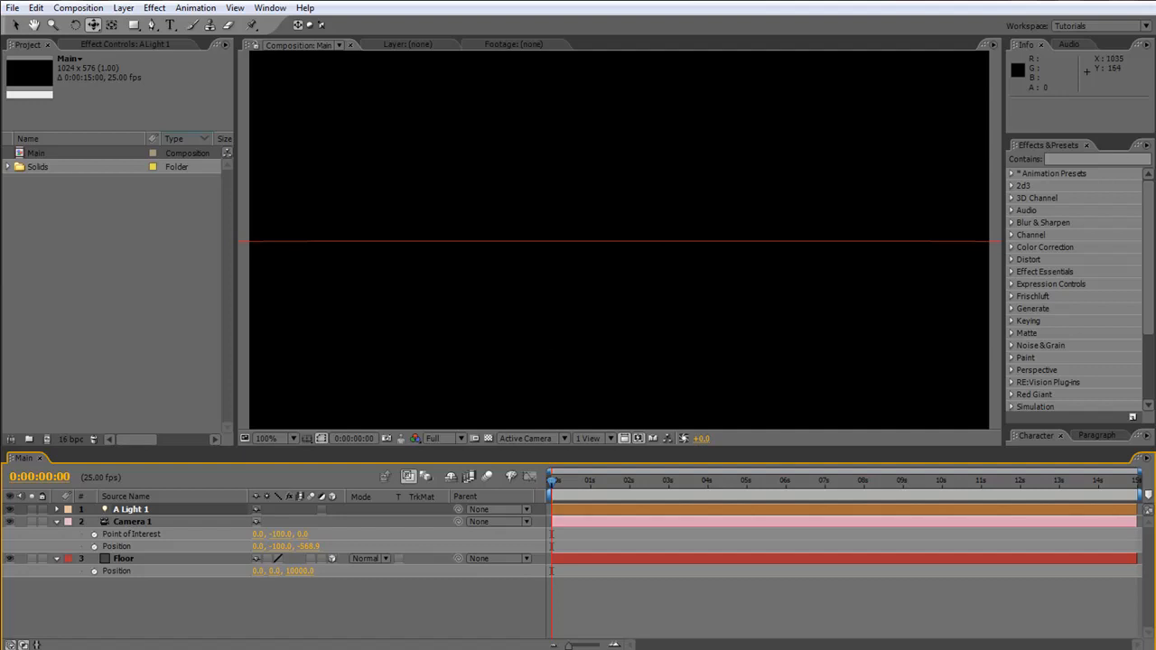
Place A Light 1 at the scene's origin by setting its position to 0, 0, 0
{"action": "left_click", "coordinate": [141, 510]}
{"action": "key", "text": "p"}
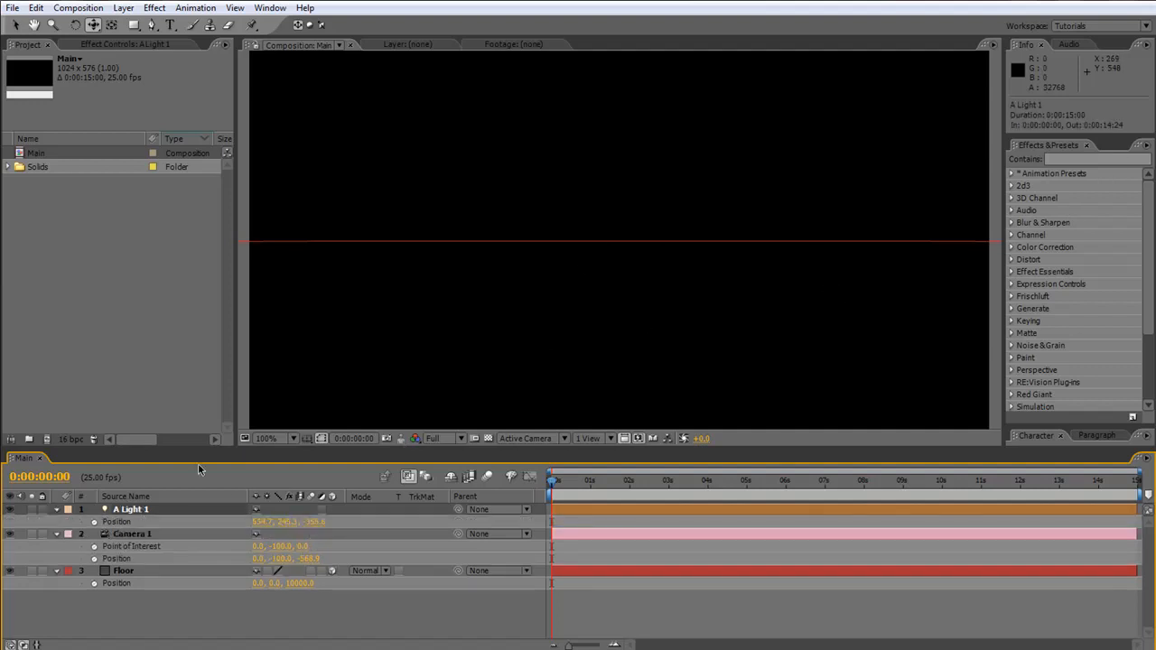
{"action": "left_click", "coordinate": [263, 523]}
{"action": "type", "text": "0"}
{"action": "key", "text": "Tab"}
{"action": "type", "text": "0"}
{"action": "key", "text": "Tab"}
{"action": "type", "text": "0"}
{"action": "key", "text": "Return"}
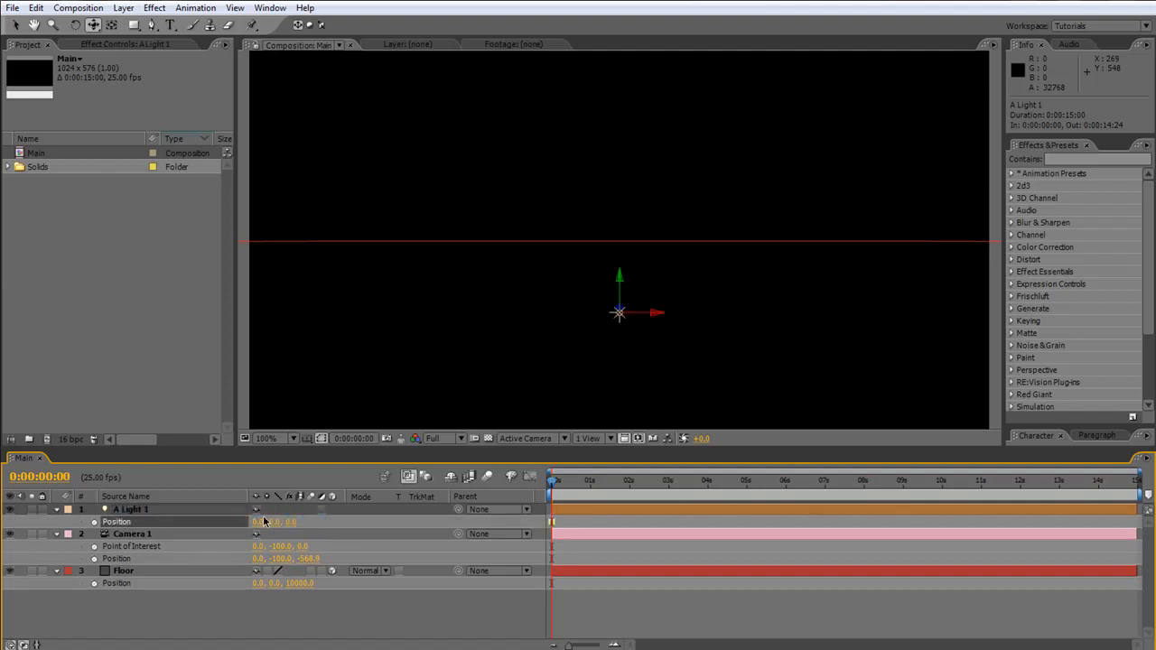
Raise A Light 1 to a Y position of -100 and set its Z position to 500
{"action": "left_click_drag", "start_coordinate": [275, 524], "coordinate": [177, 534]}
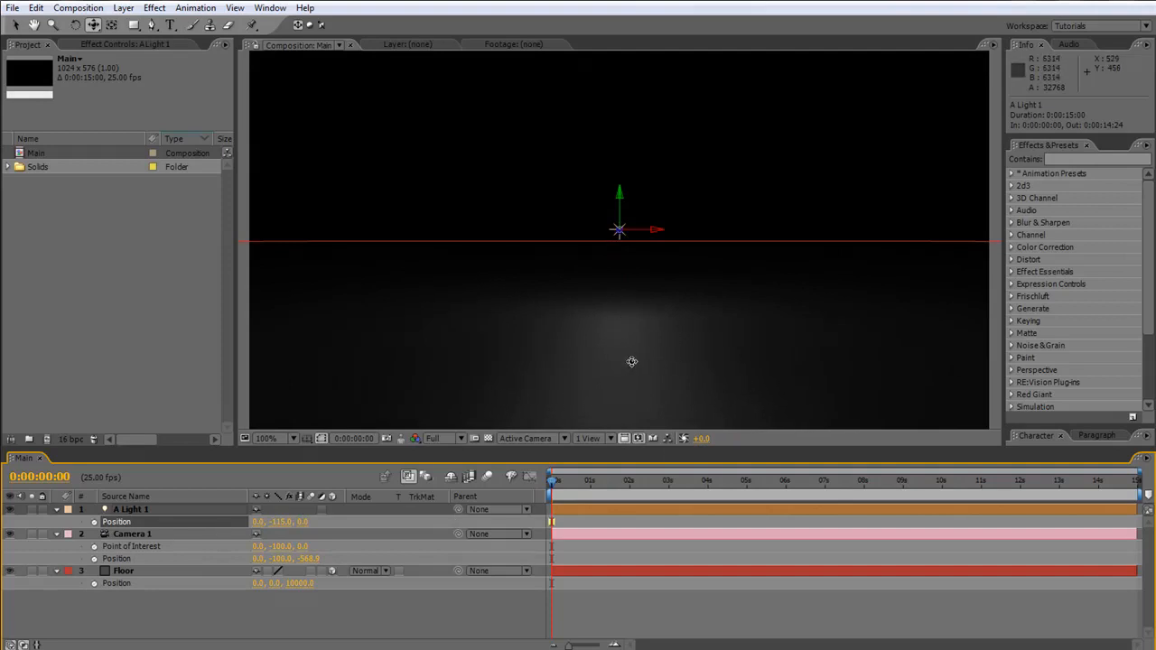
{"action": "left_click", "coordinate": [282, 522]}
{"action": "type", "text": "-100"}
{"action": "key", "text": "Return"}
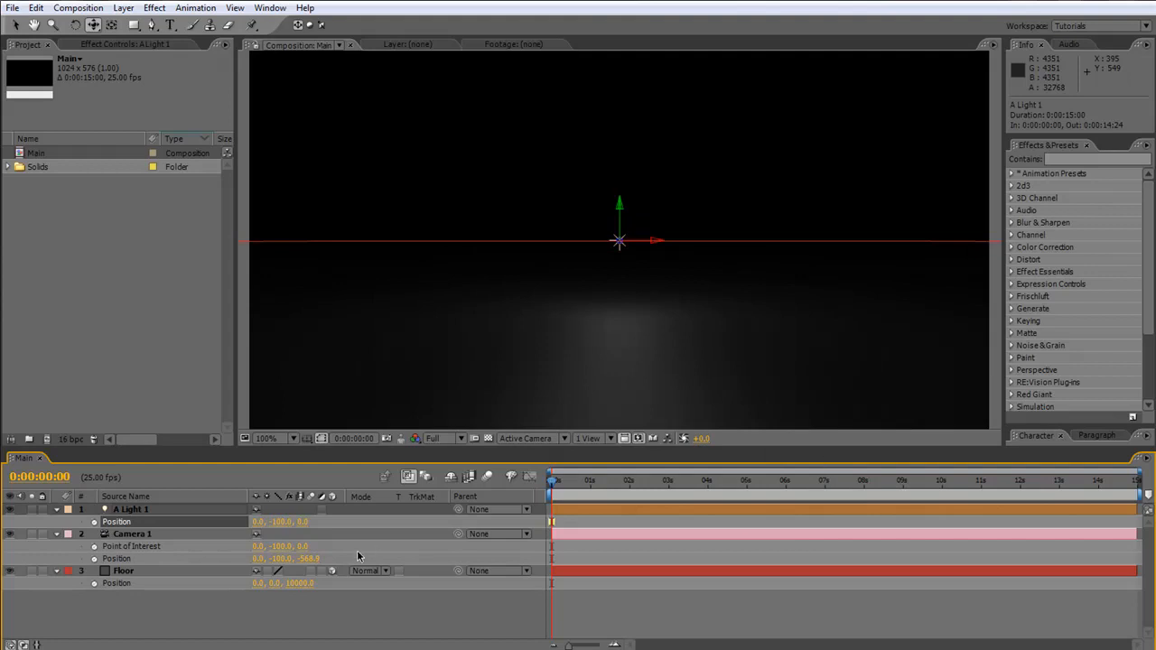
{"action": "left_click", "coordinate": [304, 524]}
{"action": "type", "text": "500"}
{"action": "key", "text": "Return"}
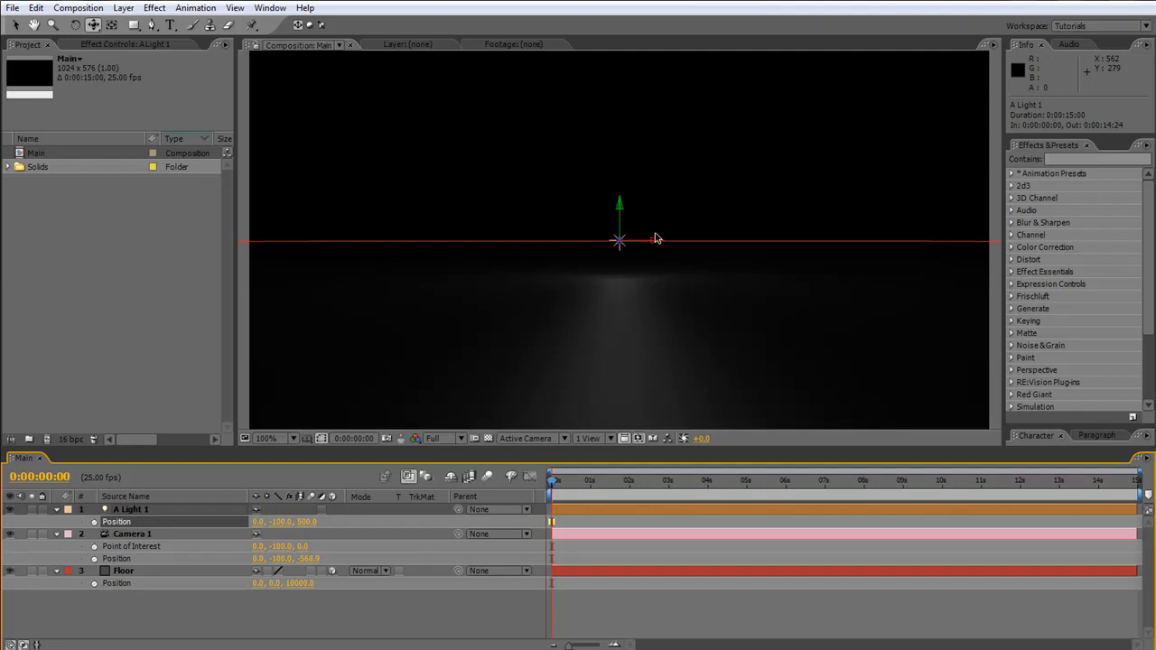
Add a 3D null object at position 0, 0, 0 and parent A Light 1 to it
{"action": "key", "text": "ctrl+alt+shift+y"}
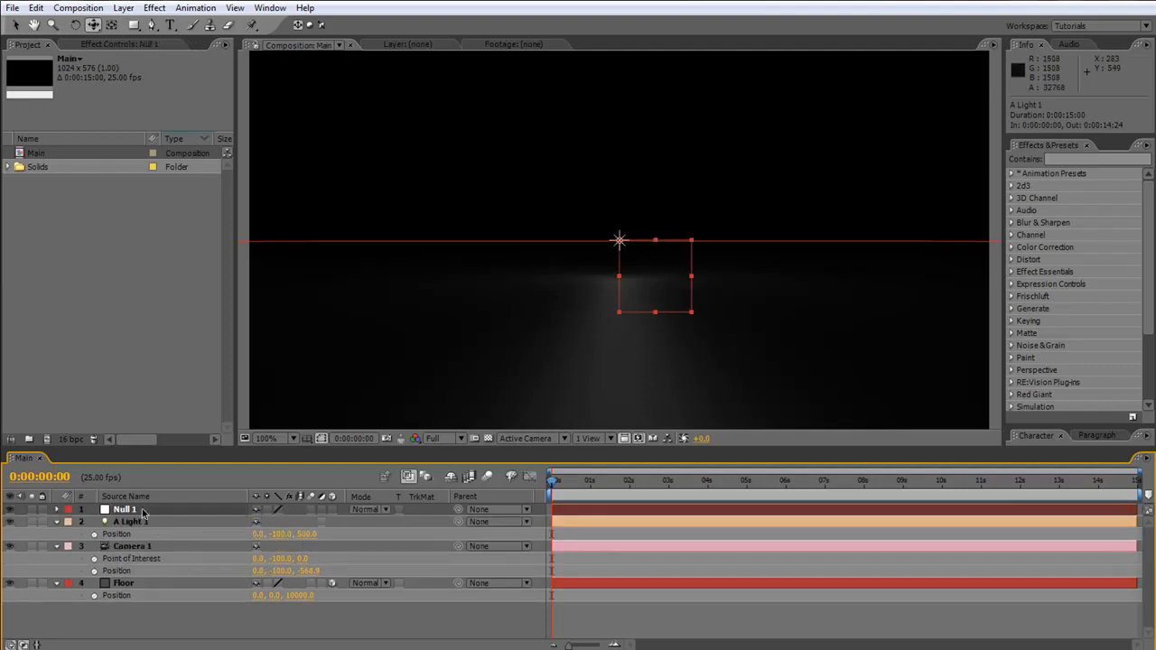
{"action": "key", "text": "p"}
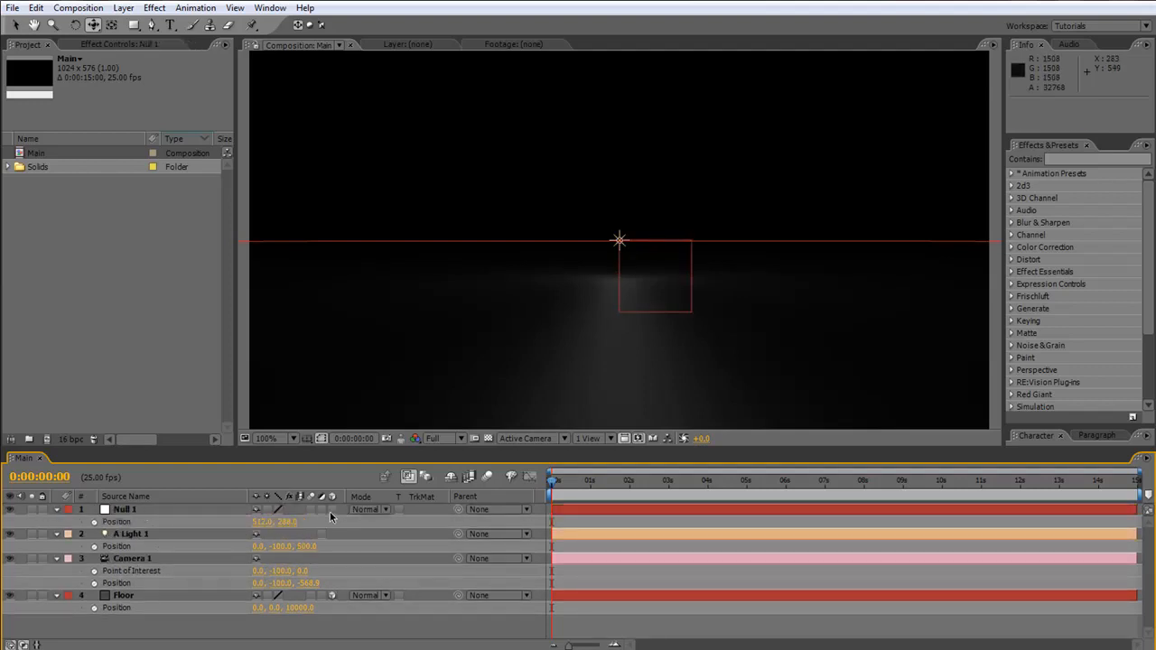
{"action": "left_click", "coordinate": [331, 510]}
{"action": "left_click", "coordinate": [264, 523]}
{"action": "type", "text": "0"}
{"action": "key", "text": "Tab"}
{"action": "type", "text": "0"}
{"action": "key", "text": "Return"}
{"action": "left_click", "coordinate": [445, 587]}
{"action": "left_click_drag", "start_coordinate": [458, 582], "coordinate": [138, 512]}
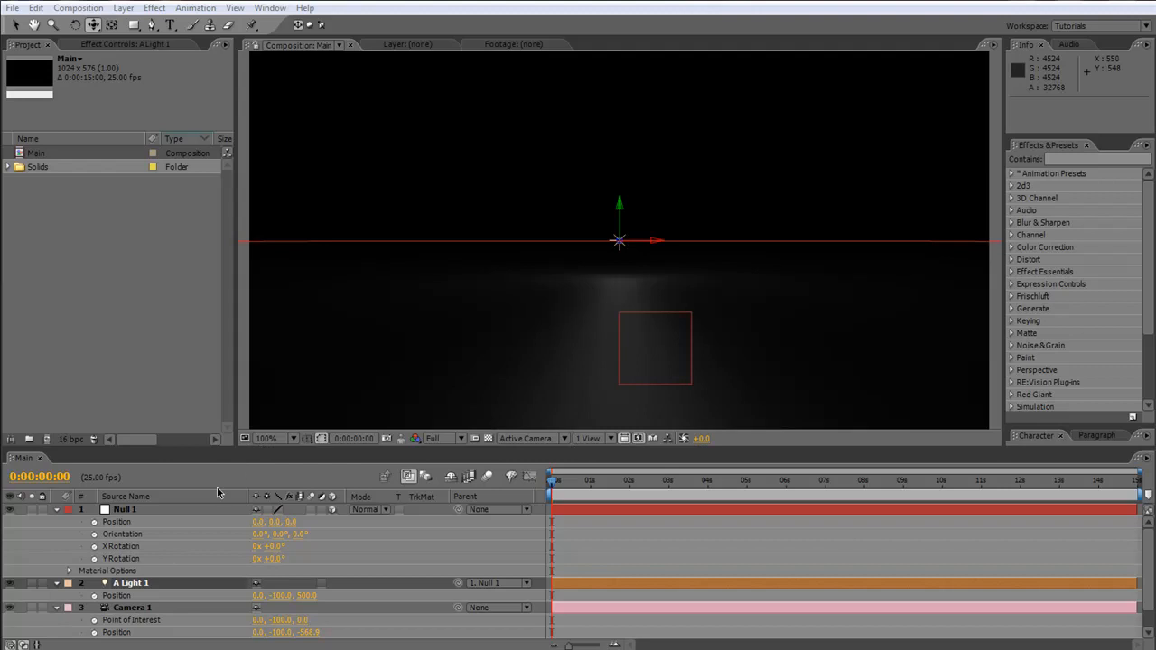
Duplicate A Light 1 and detach the original light from its null parent
{"action": "left_click", "coordinate": [129, 586]}
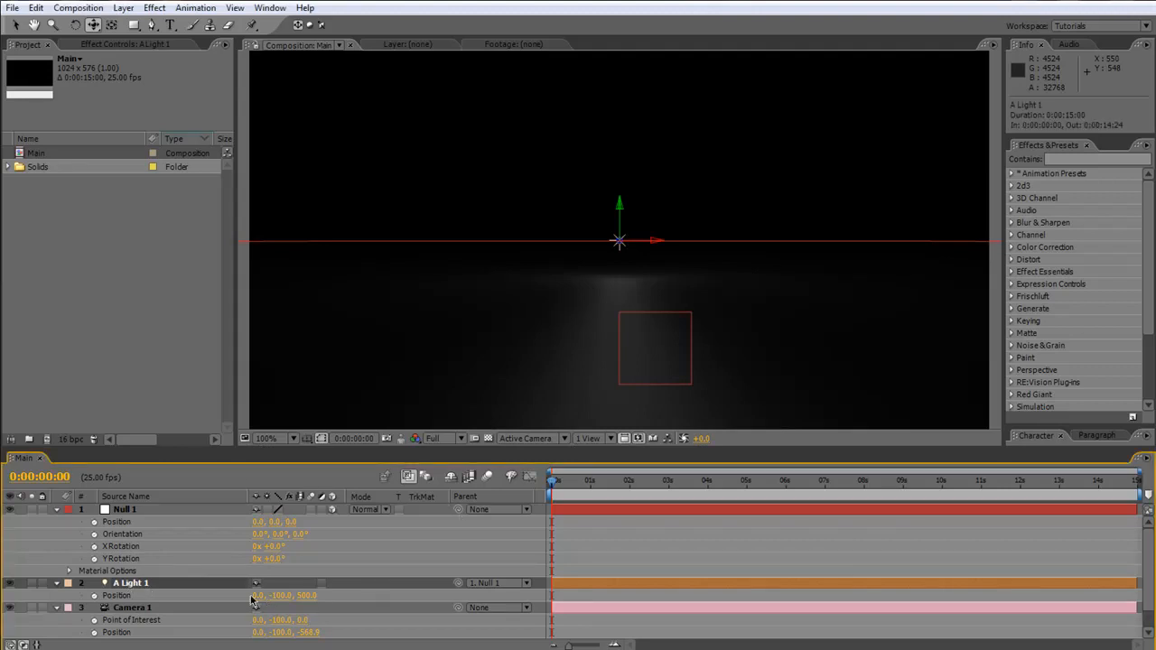
{"action": "key", "text": "ctrl+d"}
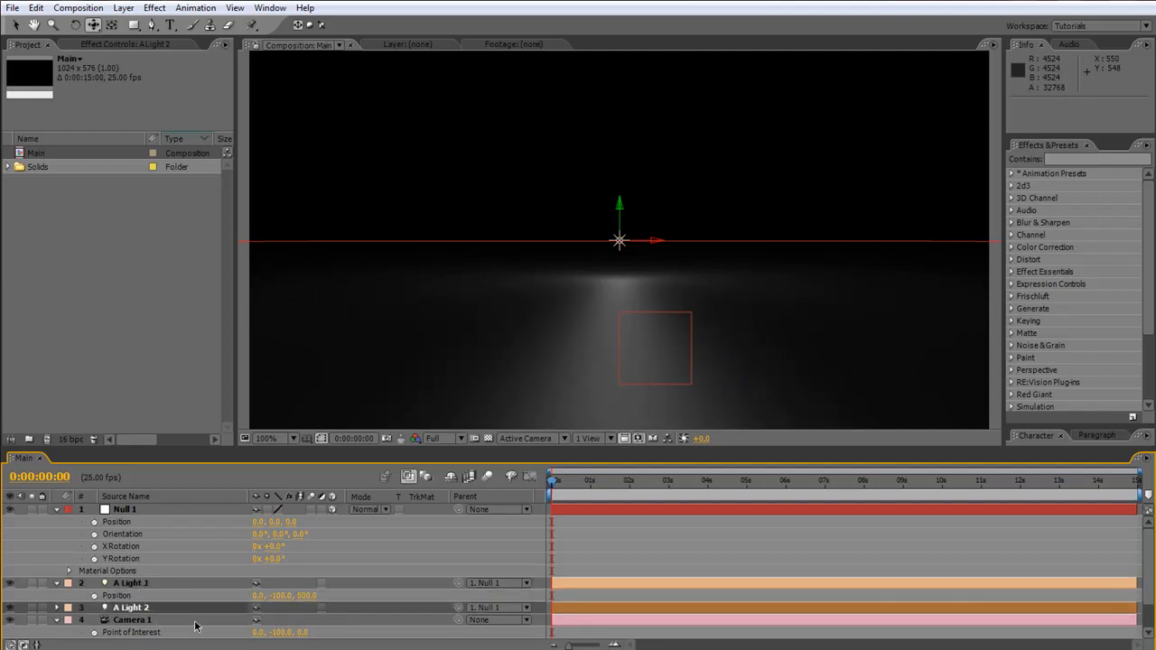
{"action": "left_click", "coordinate": [492, 583]}
{"action": "left_click", "coordinate": [497, 569]}
Set Null 1's Y Rotation to 10° to swing the parented A Light 2 around the origin
{"action": "left_click", "coordinate": [126, 509]}
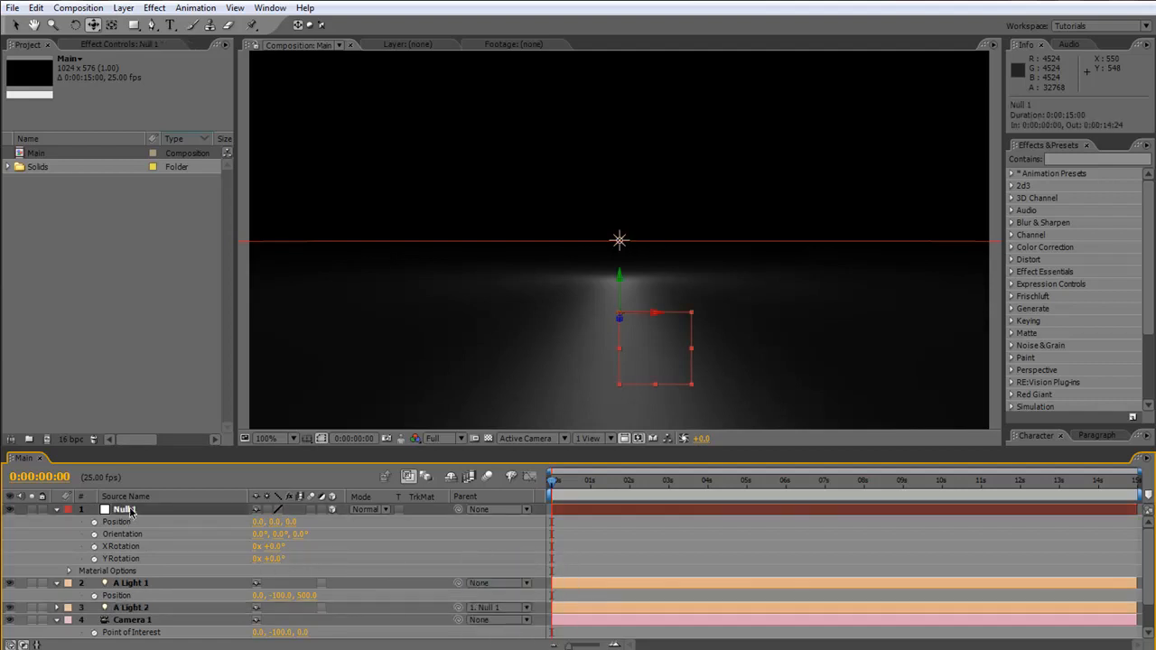
{"action": "left_click", "coordinate": [273, 558]}
{"action": "key", "text": "Return"}
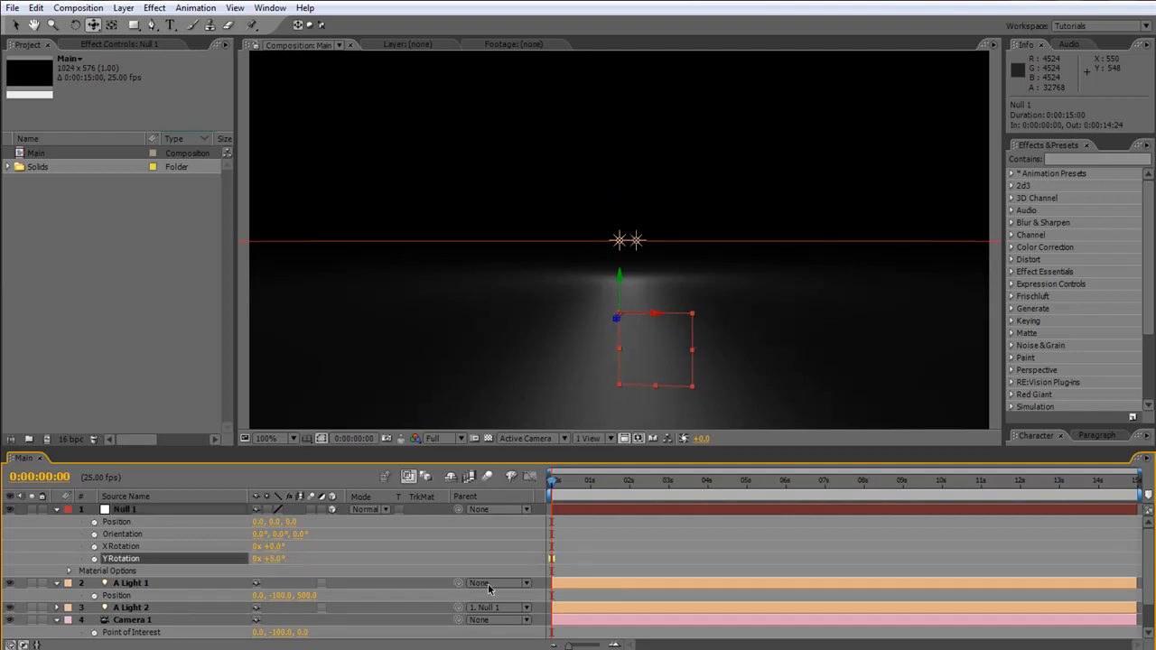
{"action": "left_click", "coordinate": [268, 560]}
{"action": "type", "text": "10"}
{"action": "key", "text": "Return"}
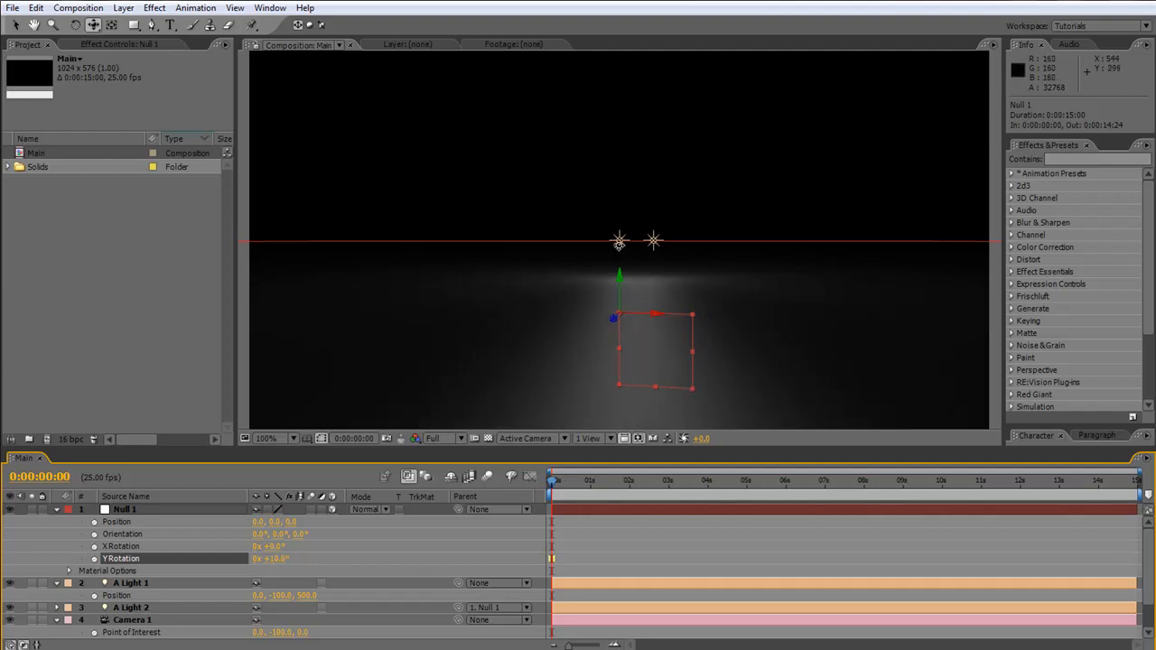
Duplicate A Light 2, place the copy beneath it in the layer stack, and set A Light 2's parent to None
{"action": "left_click", "coordinate": [133, 607]}
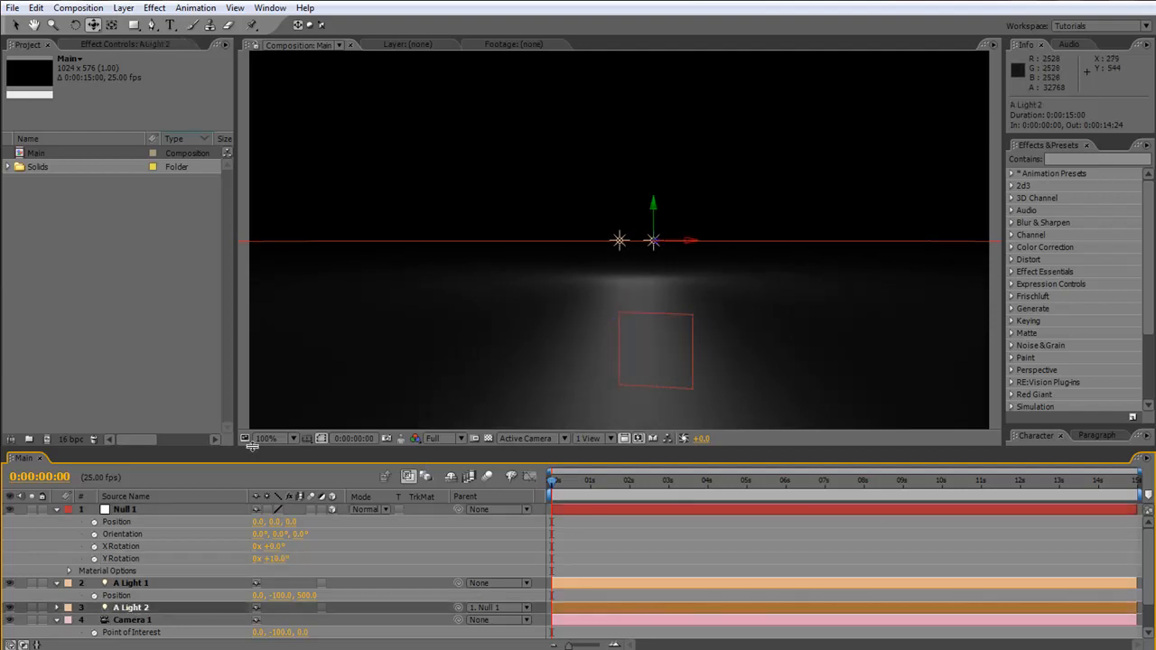
{"action": "left_click_drag", "start_coordinate": [270, 443], "coordinate": [270, 335]}
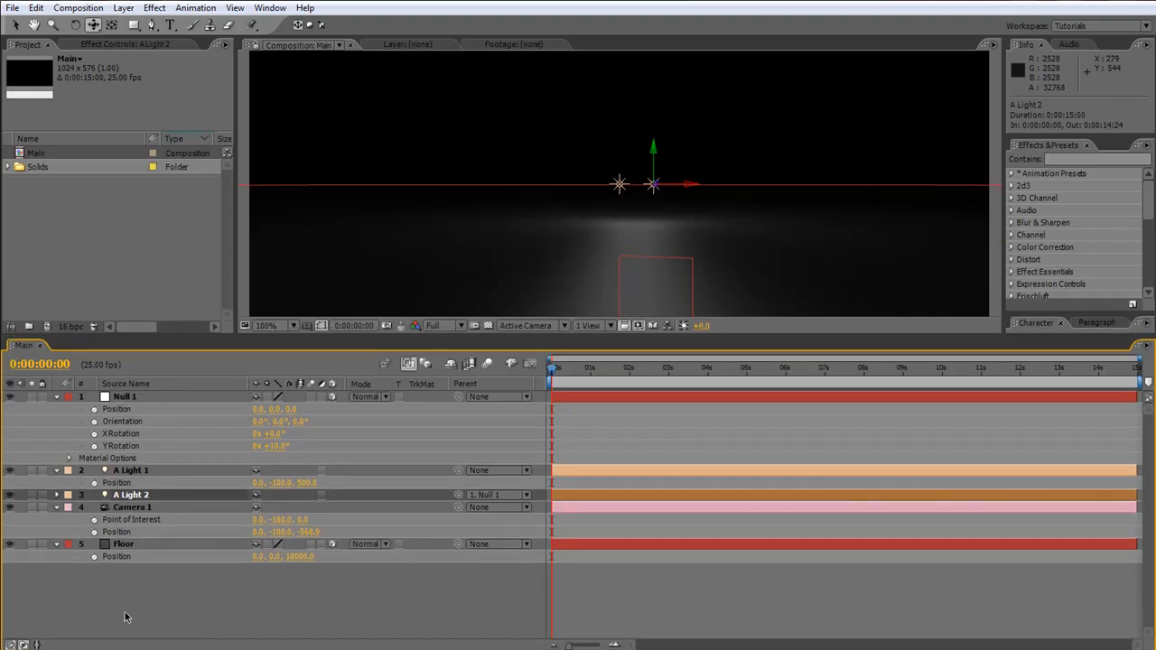
{"action": "key", "text": "ctrl+d"}
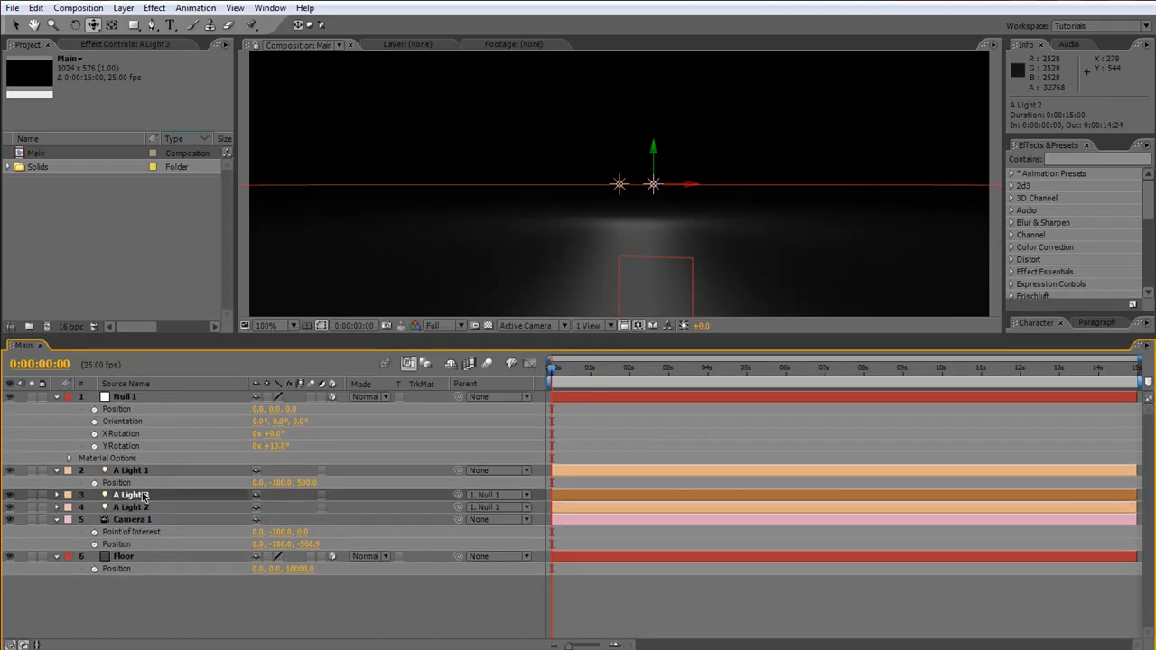
{"action": "key", "text": "ctrl+bracketleft"}
{"action": "left_click", "coordinate": [493, 495]}
{"action": "left_click", "coordinate": [509, 475]}
Set Null 1's Y Rotation to 20° to offset the parented A Light 3
{"action": "left_click", "coordinate": [276, 445]}
{"action": "type", "text": "2"}
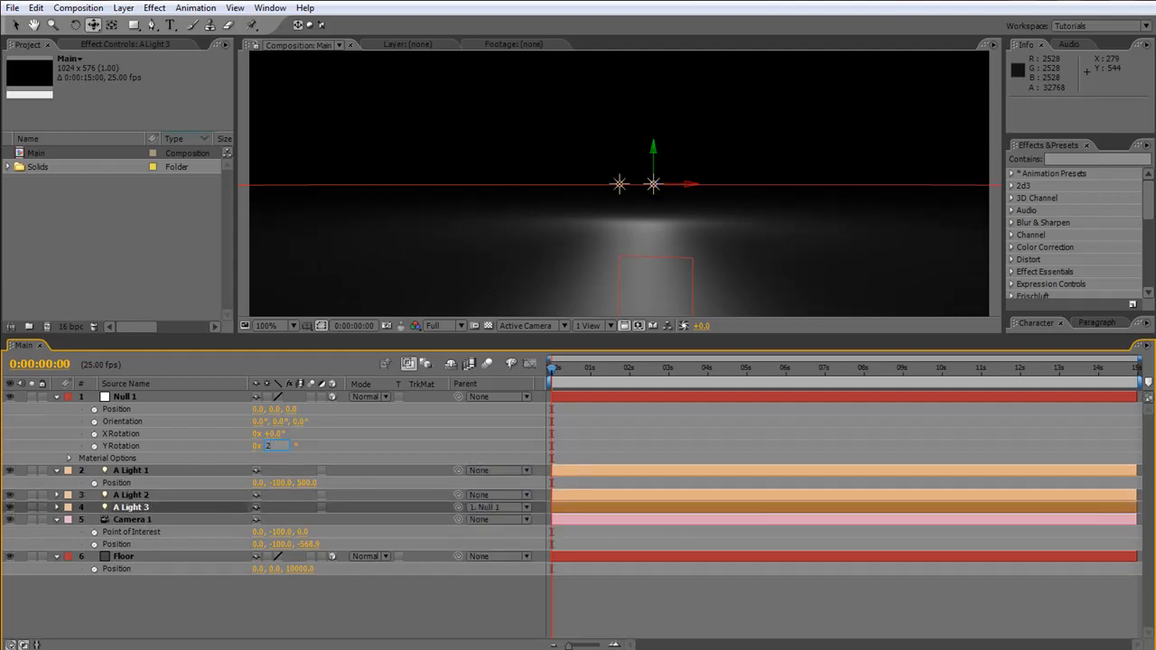
{"action": "key", "text": "Return"}
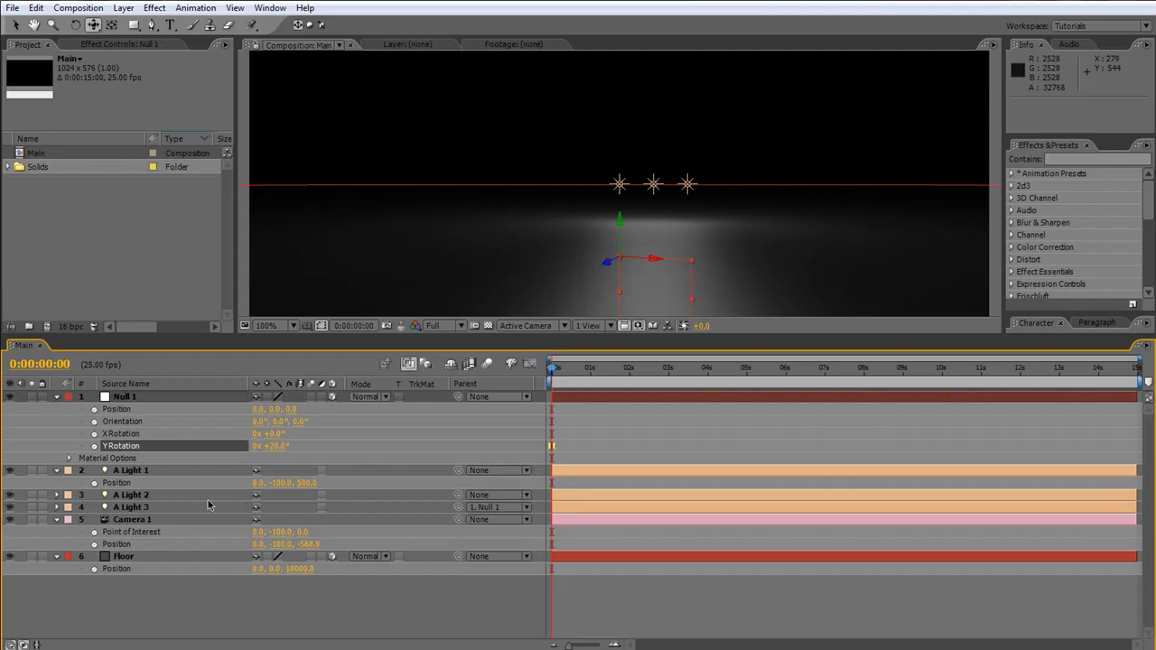
Duplicate A Light 3, place the copy beneath it in the layer stack, and set A Light 3's parent to None
{"action": "left_click", "coordinate": [135, 508]}
{"action": "key", "text": "ctrl+d"}
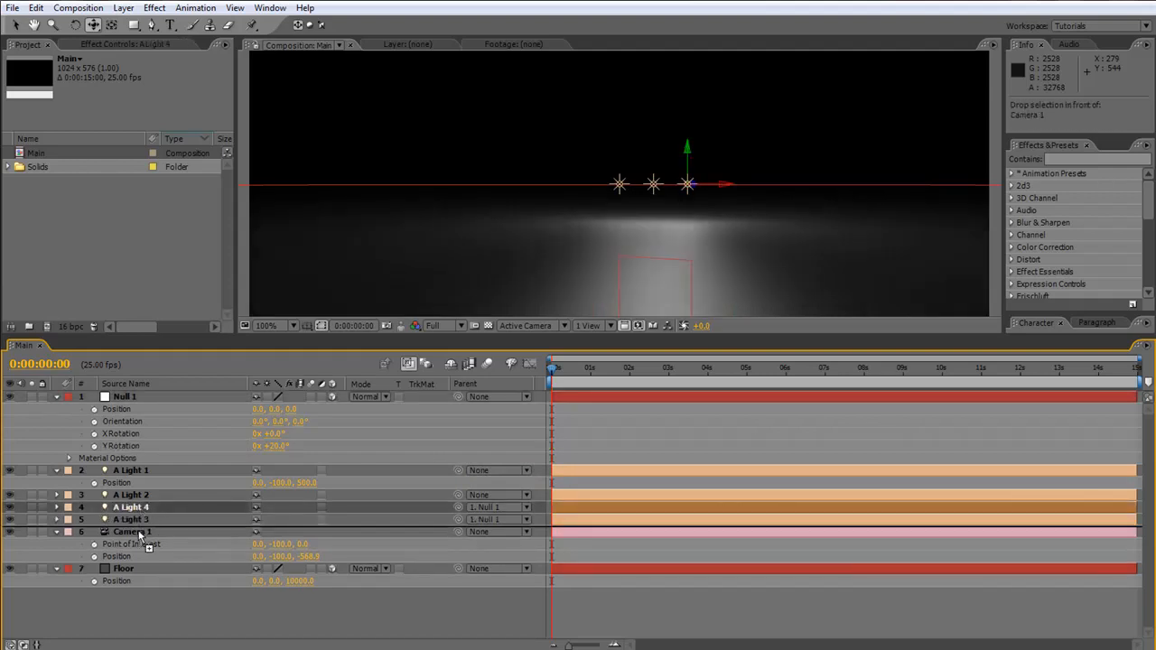
{"action": "left_click", "coordinate": [501, 508]}
{"action": "left_click", "coordinate": [511, 485]}
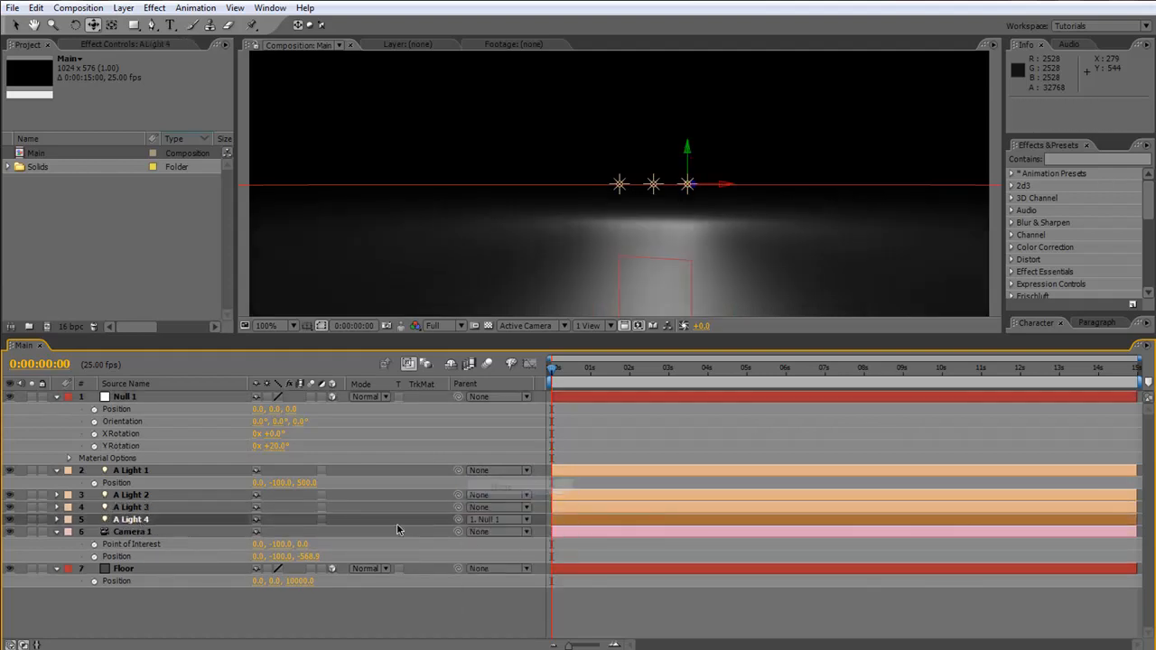
Set Null 1's Y Rotation to 30° to offset the parented A Light 4
{"action": "left_click", "coordinate": [279, 446]}
{"action": "type", "text": "30"}
{"action": "key", "text": "Return"}
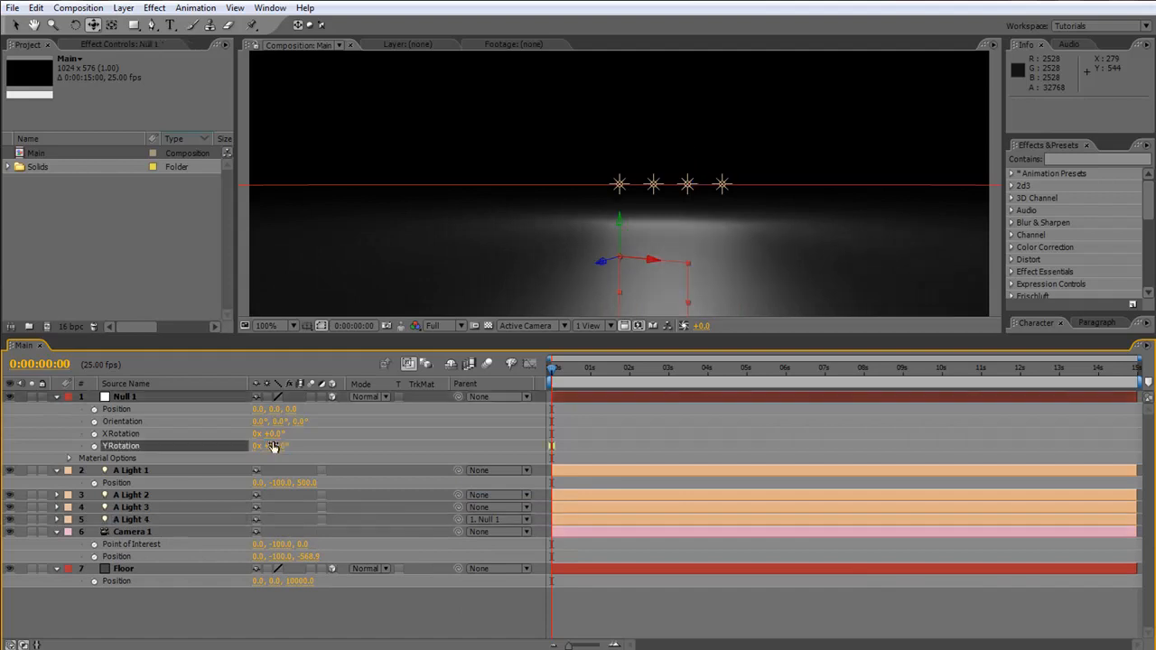
Duplicate A Light 4, place the copy beneath it in the layer stack, and set A Light 4's parent to None
{"action": "left_click", "coordinate": [142, 522]}
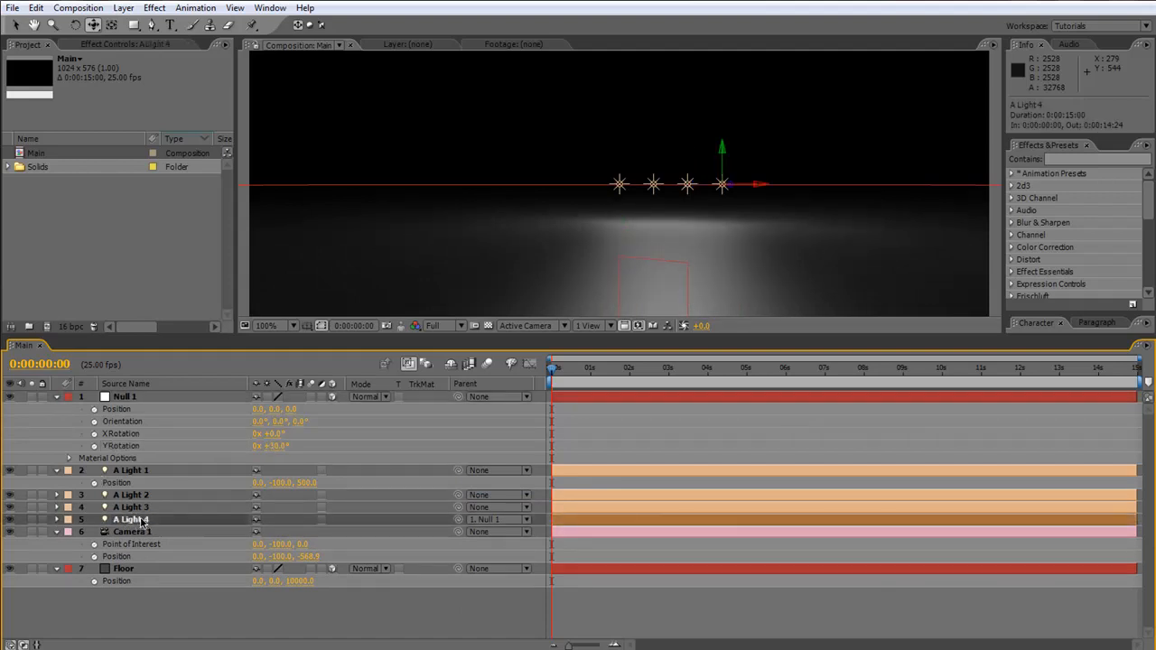
{"action": "key", "text": "ctrl+d"}
{"action": "left_click_drag", "start_coordinate": [142, 522], "coordinate": [144, 545]}
{"action": "left_click", "coordinate": [161, 521]}
{"action": "left_click", "coordinate": [495, 522]}
{"action": "left_click", "coordinate": [502, 498]}
Set Null 1's Y Rotation to 40° to offset the parented A Light 5
{"action": "left_click", "coordinate": [271, 446]}
{"action": "type", "text": "40"}
{"action": "key", "text": "Return"}
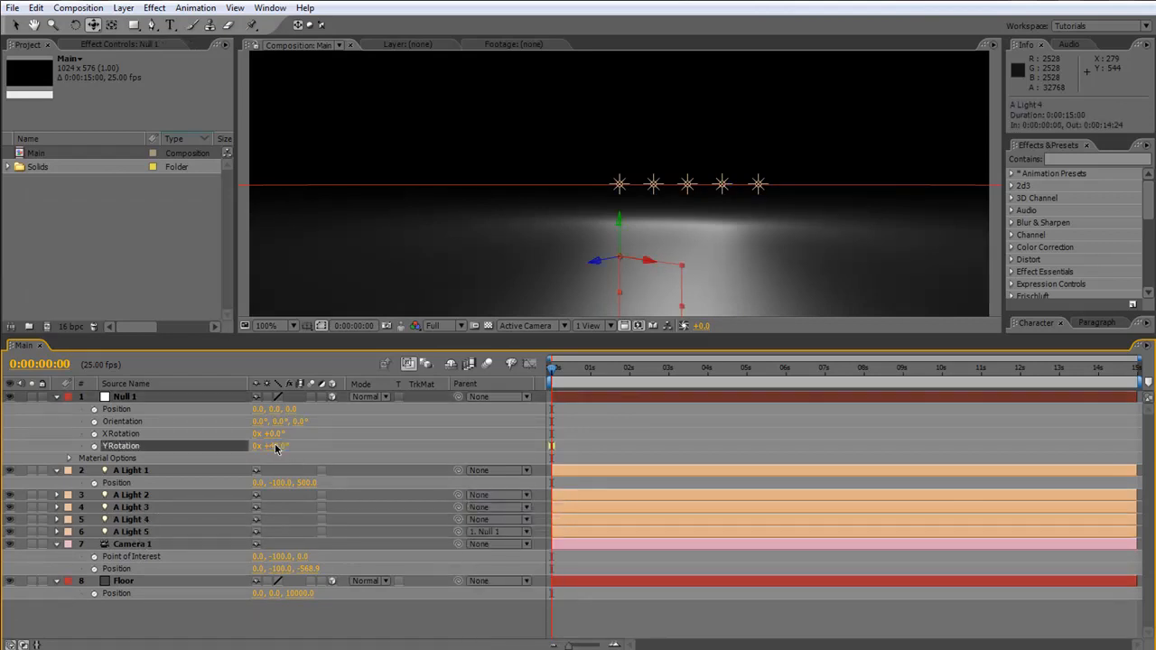
{"action": "left_click", "coordinate": [138, 533]}
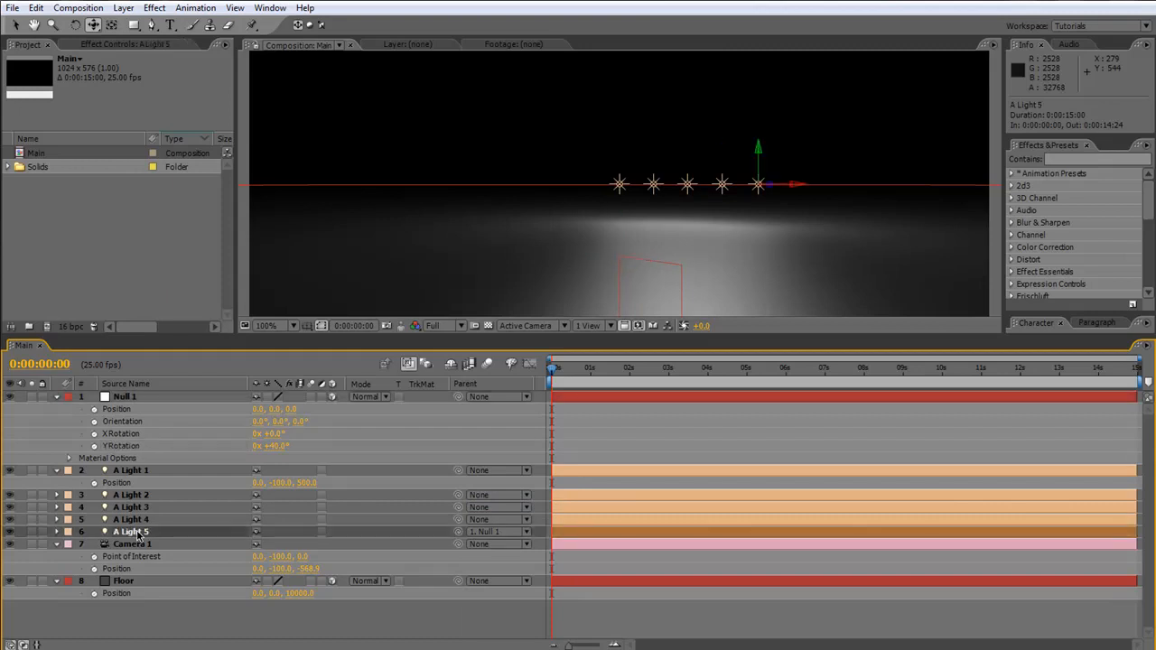
{"action": "key", "text": "ctrl+d"}
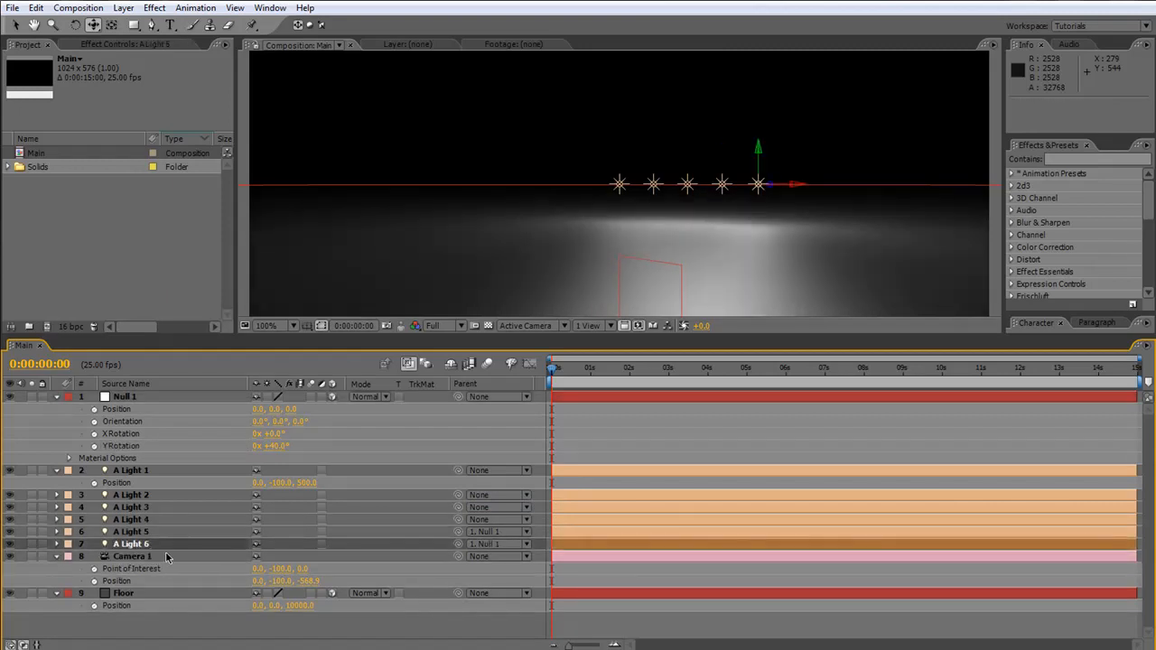
{"action": "key", "text": "Delete"}
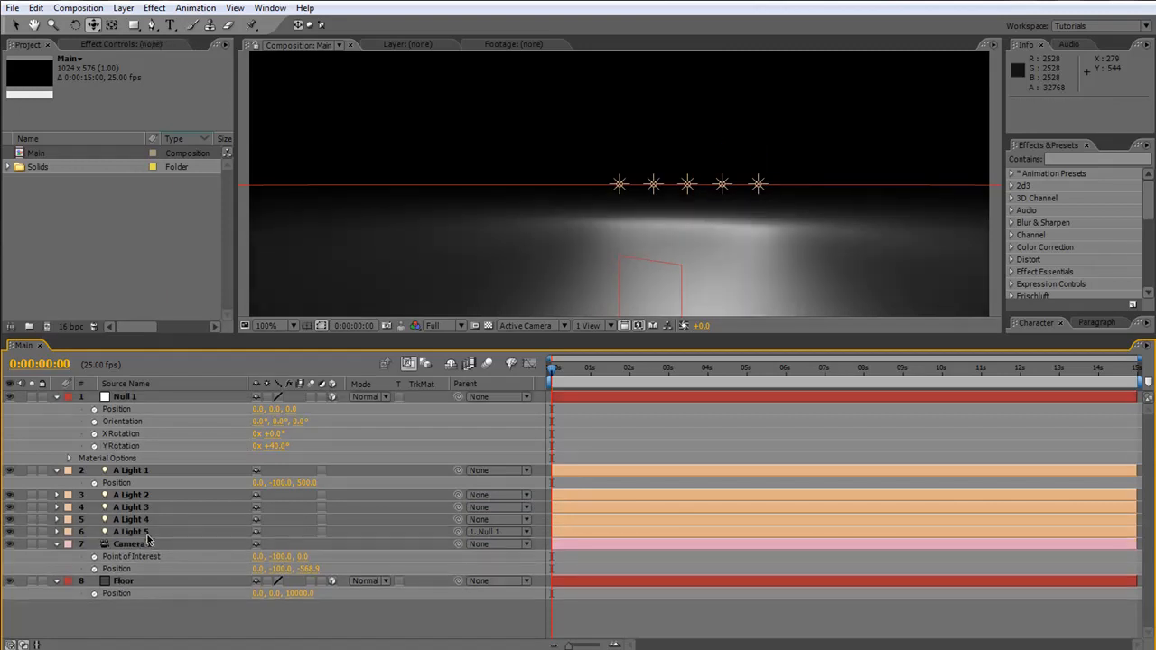
Set A Light 5's parent to None and reset Null 1's Y Rotation to 0°
{"action": "left_click", "coordinate": [495, 536]}
{"action": "left_click", "coordinate": [493, 512]}
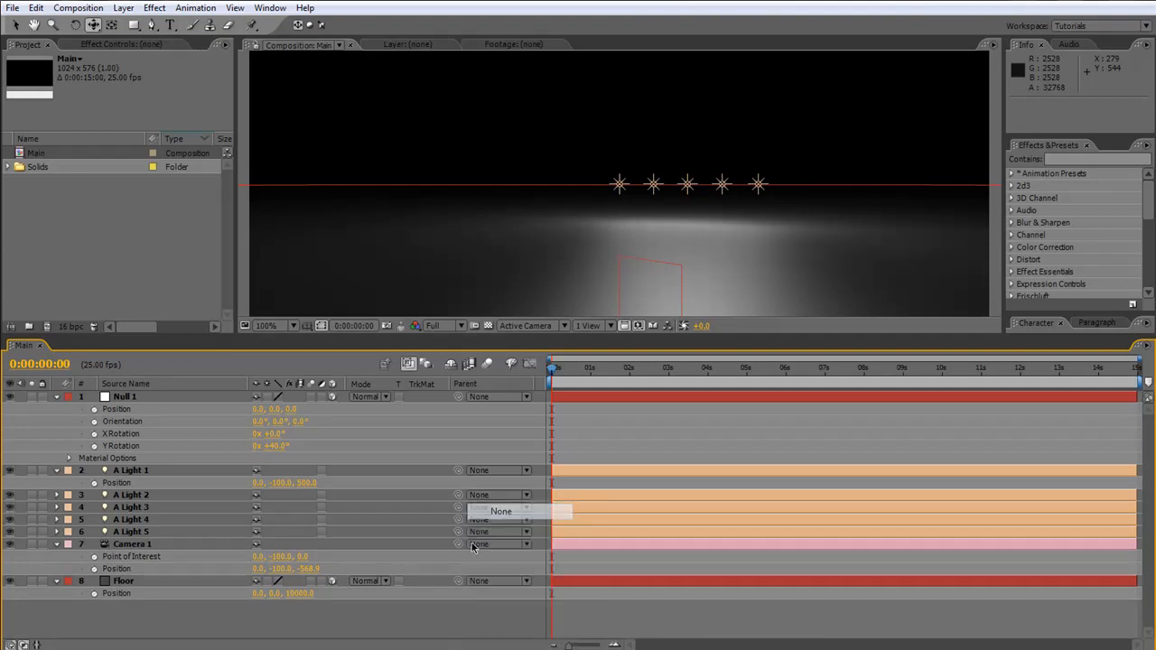
{"action": "left_click", "coordinate": [271, 447]}
Duplicate all five lights, A Light 1 through A Light 5, together
{"action": "left_click", "coordinate": [117, 471]}
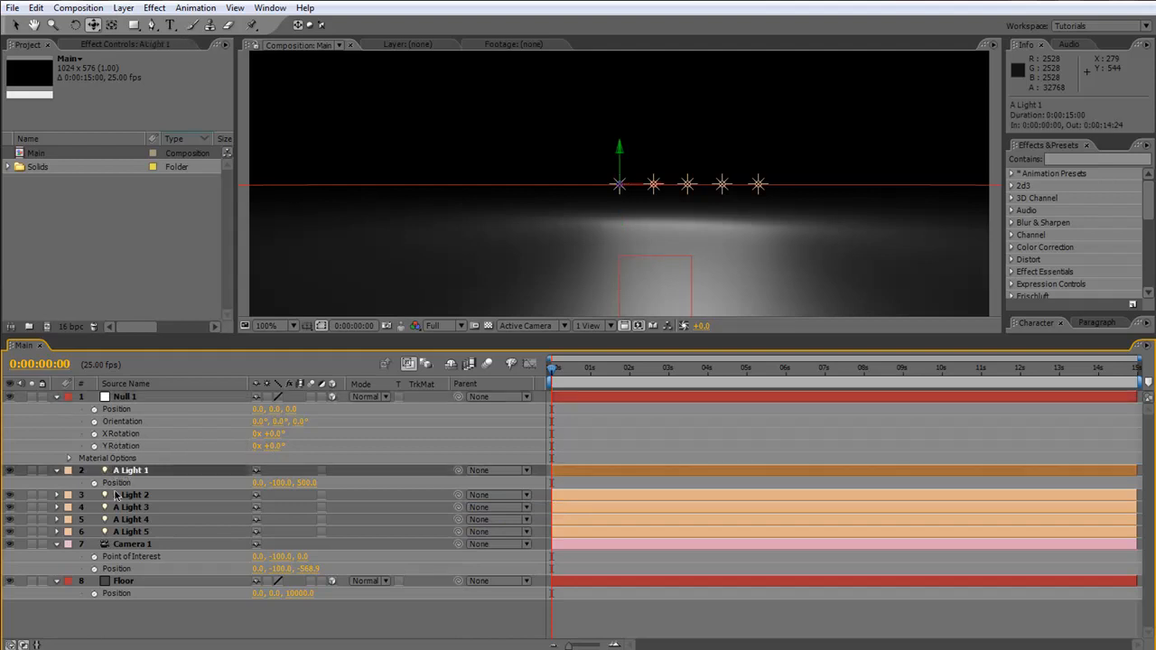
{"action": "left_click", "coordinate": [56, 470]}
{"action": "left_click", "coordinate": [137, 521], "text": "shift"}
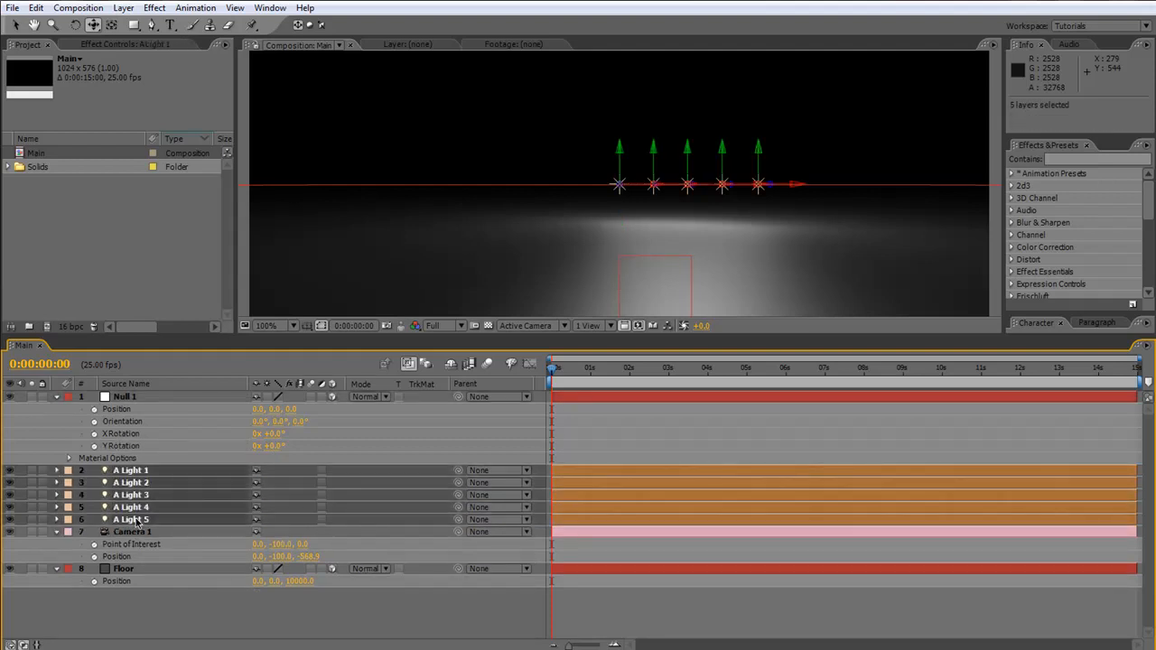
{"action": "key", "text": "ctrl+d"}
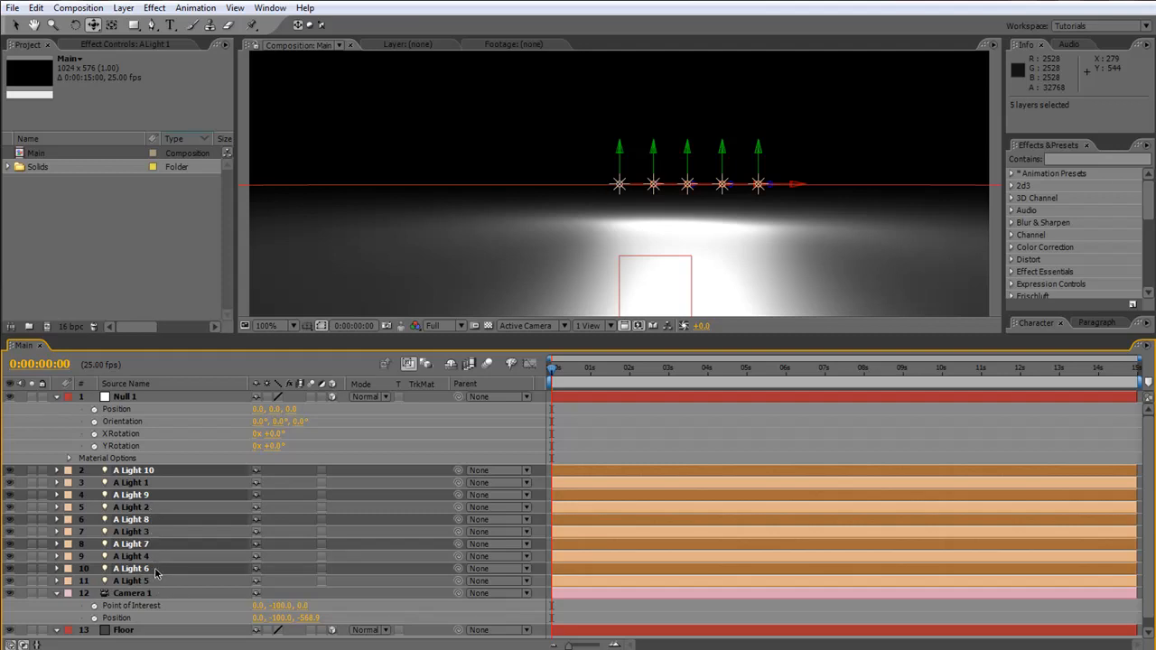
{"action": "left_click", "coordinate": [185, 446]}
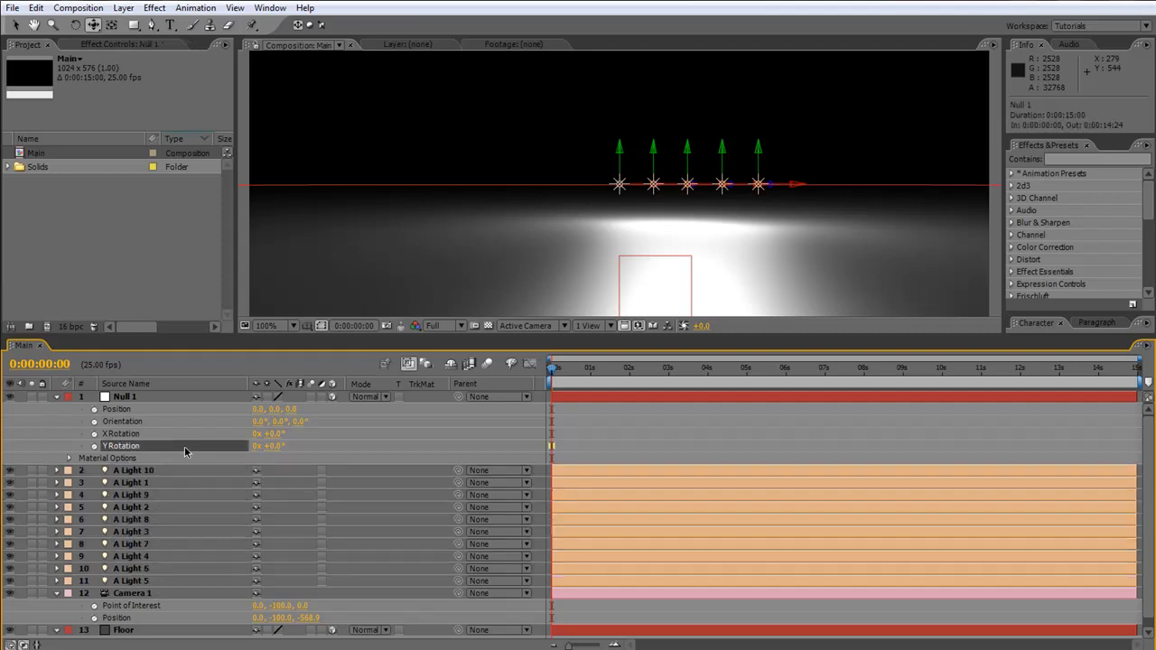
Move the five duplicated lights, A Light 6 through A Light 10, together in numerical order directly beneath A Light 5
{"action": "left_click", "coordinate": [160, 568]}
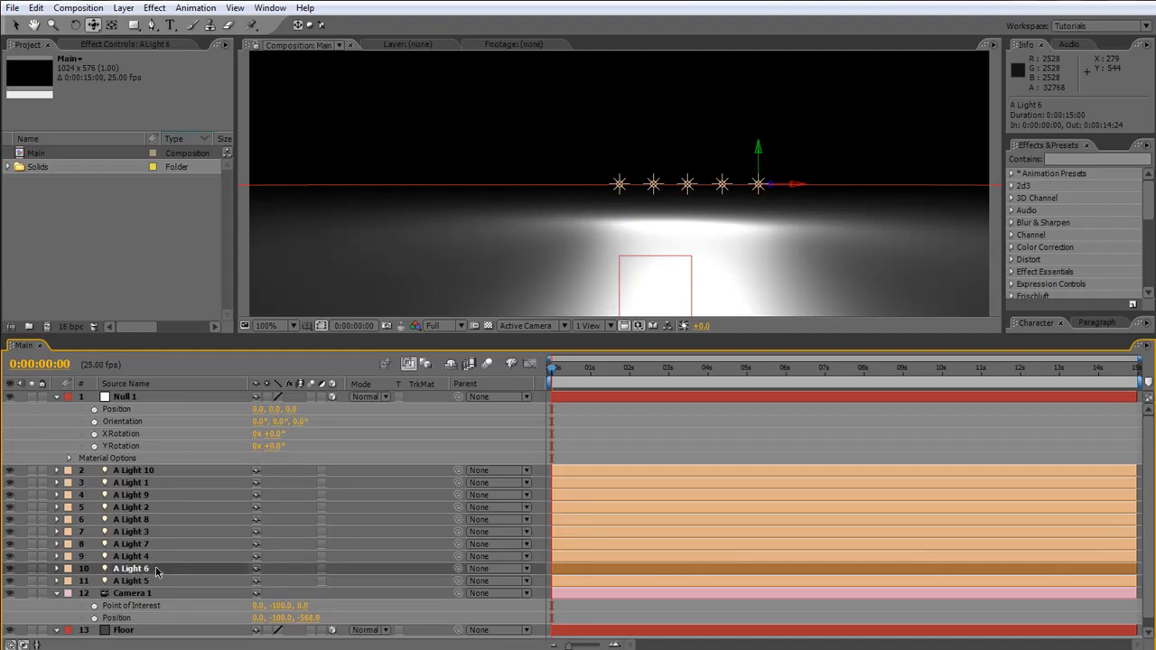
{"action": "left_click", "coordinate": [151, 547], "text": "shift"}
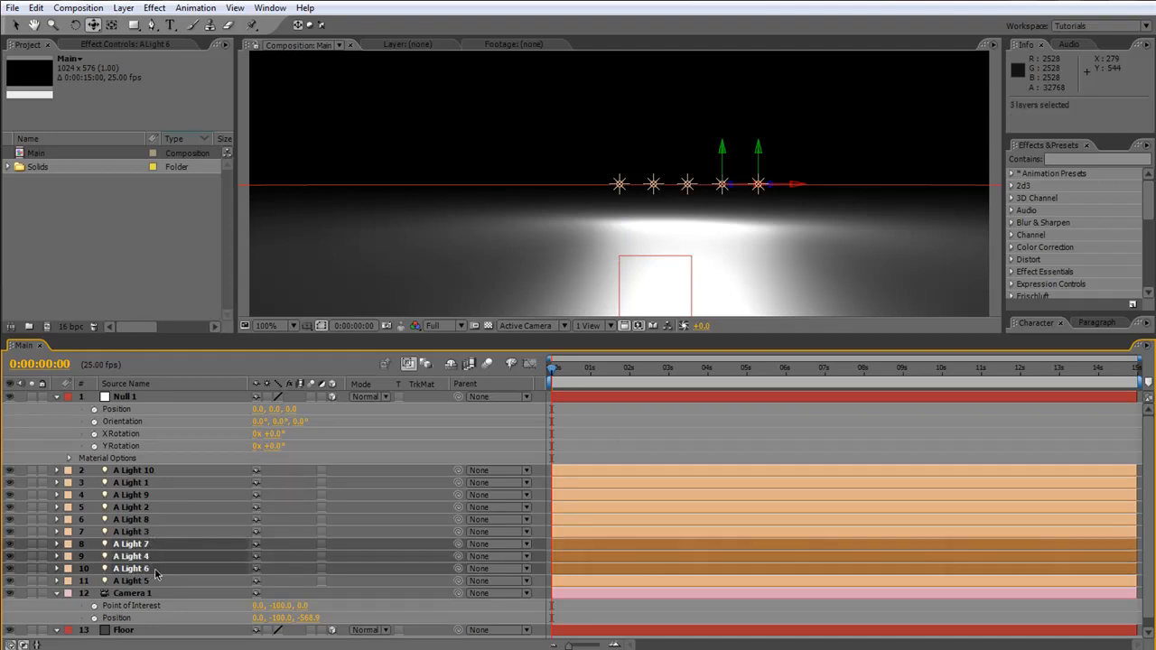
{"action": "key", "text": "KP_6"}
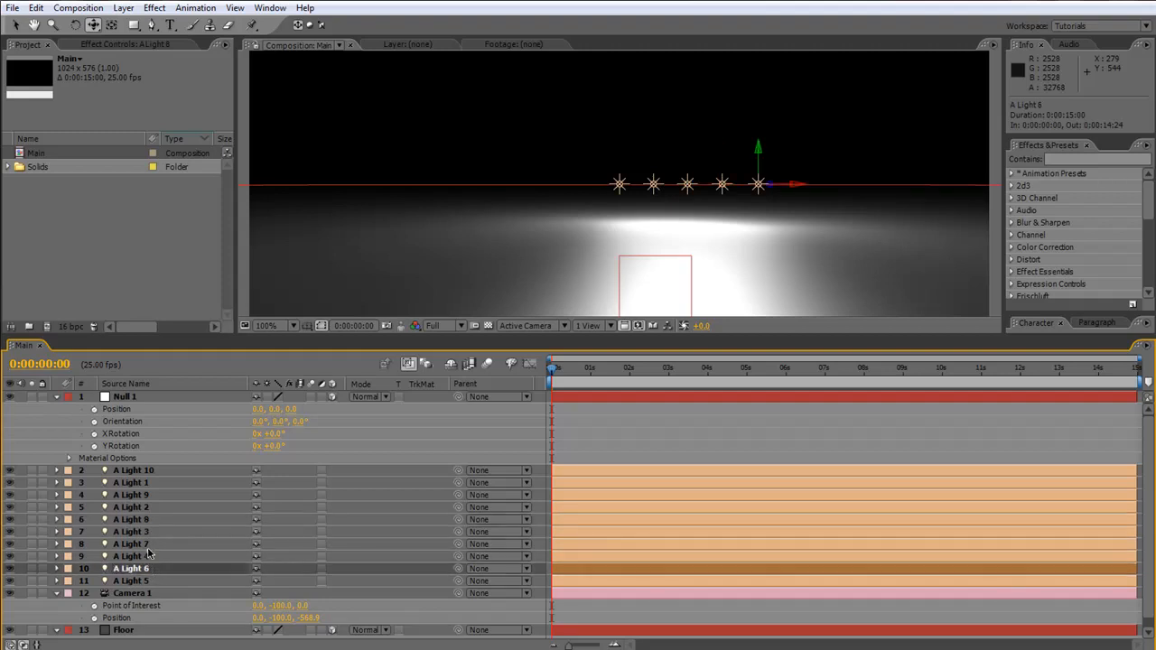
{"action": "left_click", "coordinate": [152, 545], "text": "ctrl"}
{"action": "left_click", "coordinate": [153, 520], "text": "ctrl"}
{"action": "left_click", "coordinate": [155, 496], "text": "ctrl"}
{"action": "left_click", "coordinate": [165, 471], "text": "ctrl"}
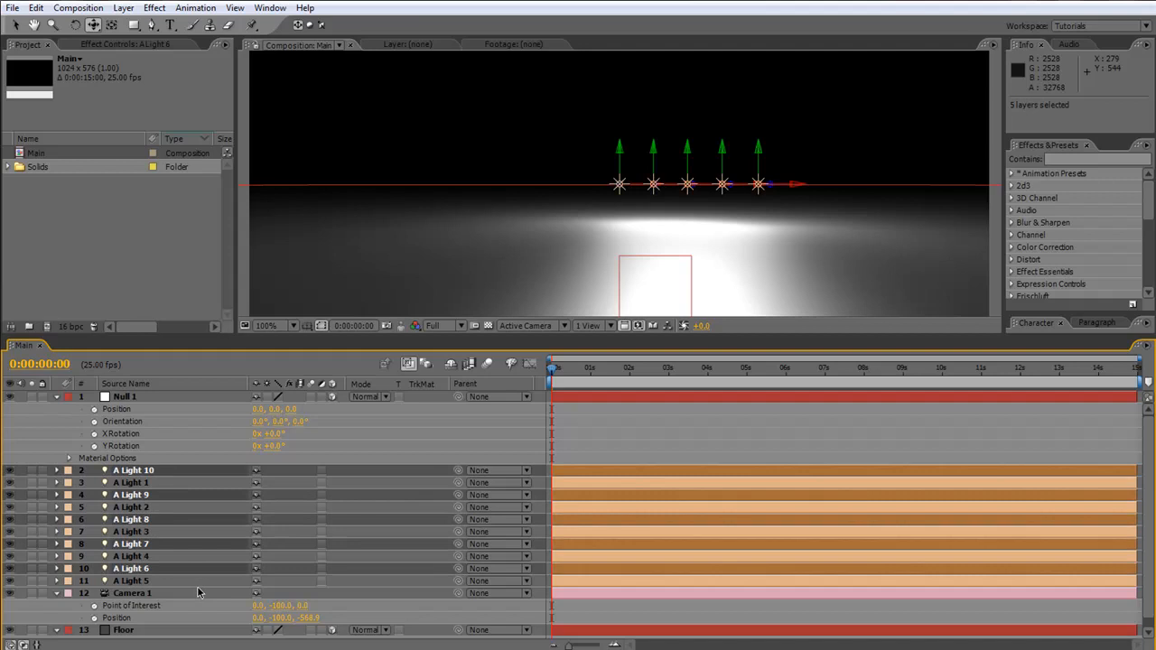
{"action": "key", "text": "ctrl+x"}
{"action": "left_click", "coordinate": [137, 533]}
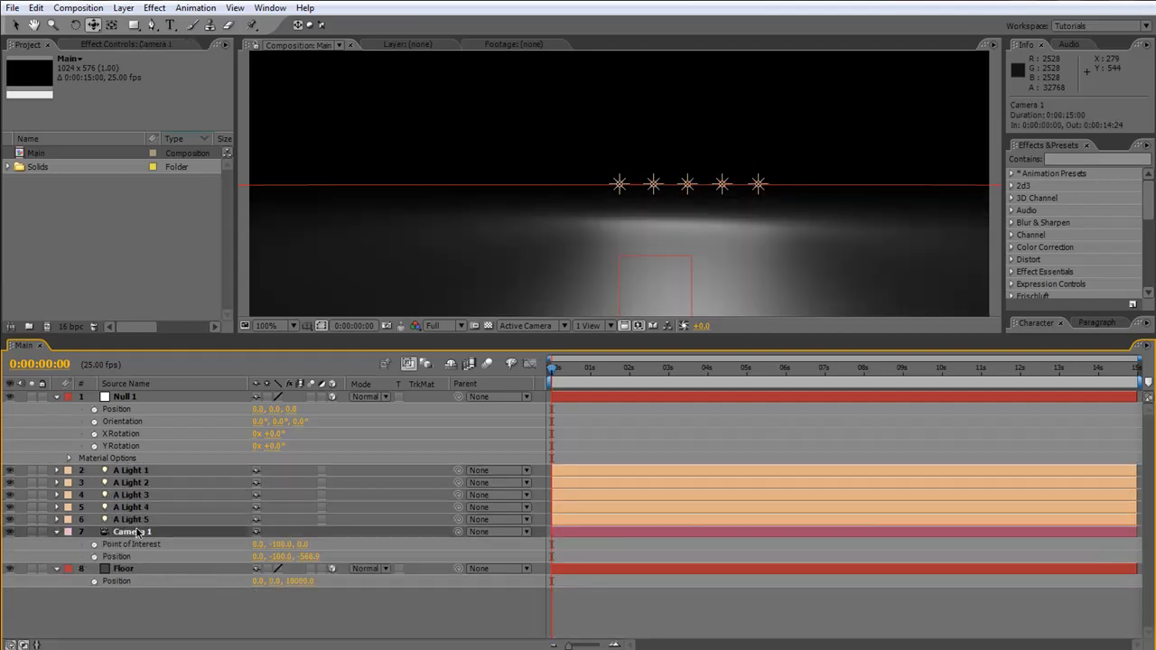
{"action": "key", "text": "ctrl+v"}
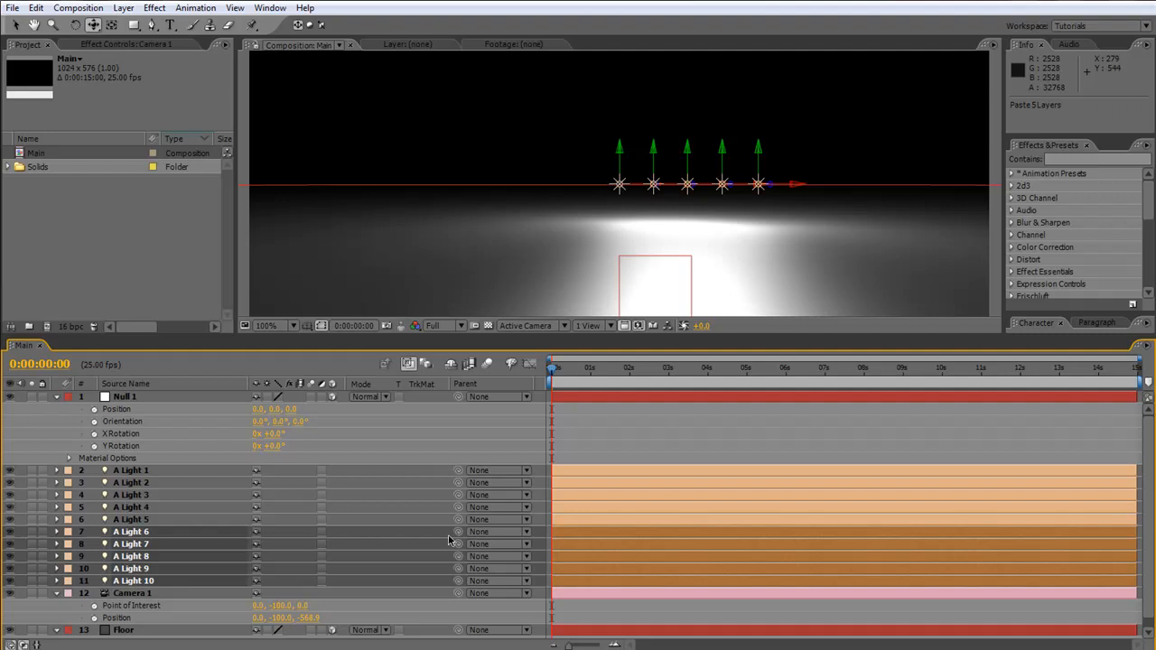
Parent A Light 6 through A Light 10 to Null 1 and set Null 1's Y Rotation to 50°
{"action": "left_click_drag", "start_coordinate": [458, 532], "coordinate": [113, 397]}
{"action": "left_click_drag", "start_coordinate": [276, 447], "coordinate": [310, 443]}
{"action": "left_click", "coordinate": [273, 446]}
{"action": "type", "text": "50"}
{"action": "key", "text": "Return"}
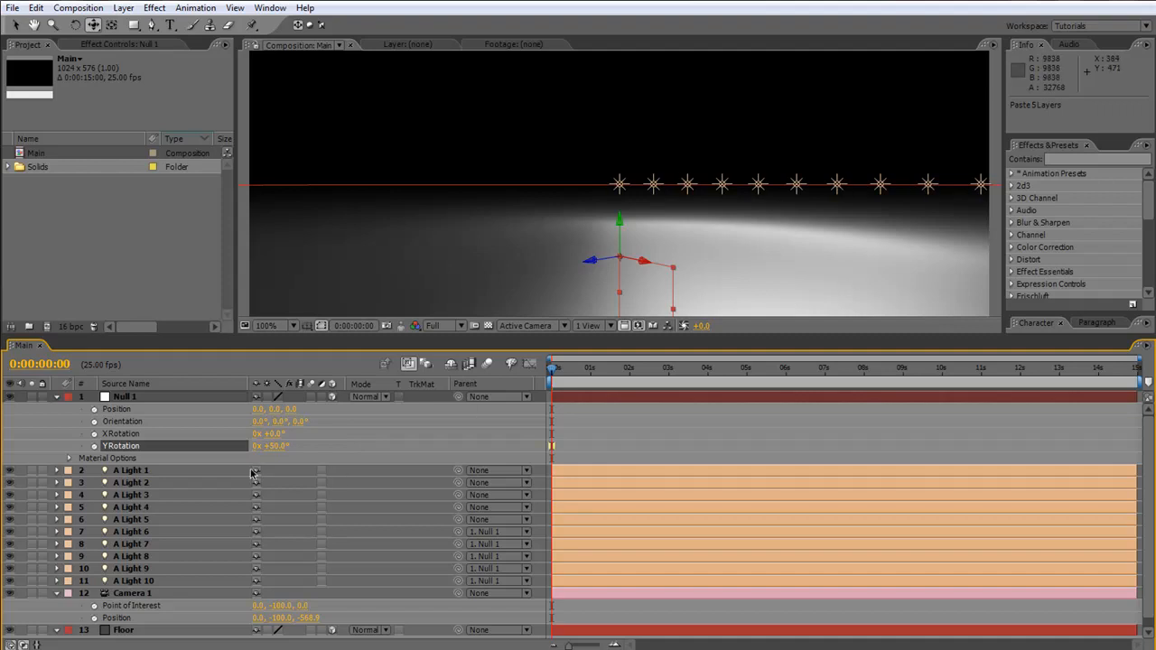
Parent all ten lights to Null 1 and set its Y Rotation to 5° to centre the row in view
{"action": "left_click", "coordinate": [127, 472]}
{"action": "left_click", "coordinate": [140, 581], "text": "shift"}
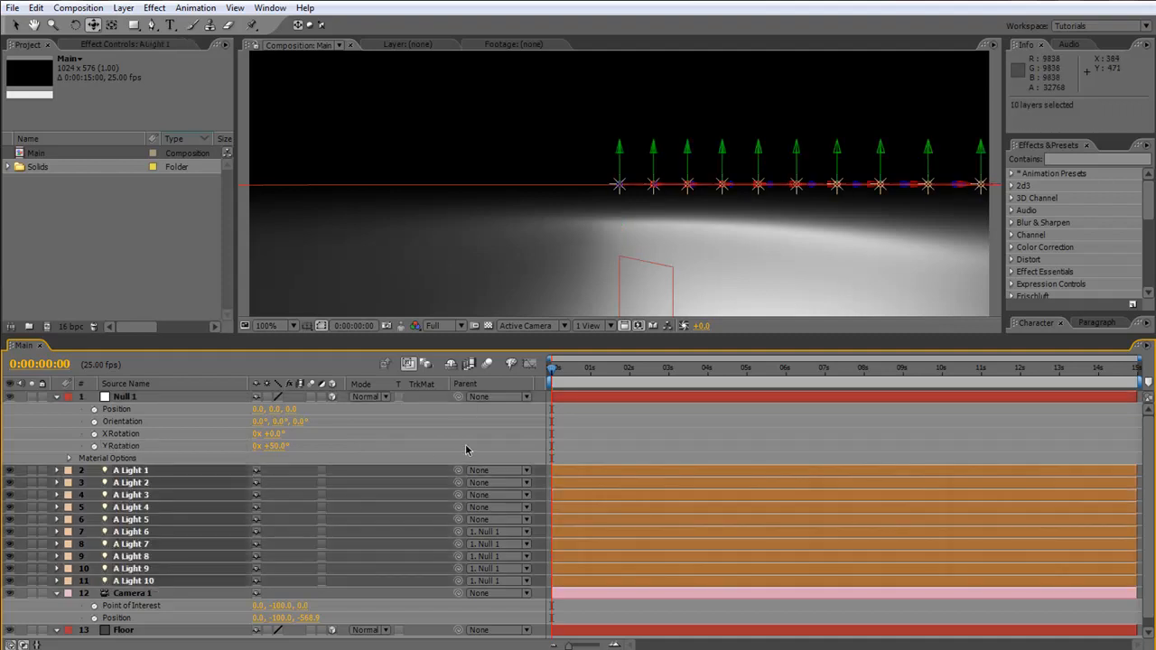
{"action": "left_click_drag", "start_coordinate": [458, 470], "coordinate": [131, 399]}
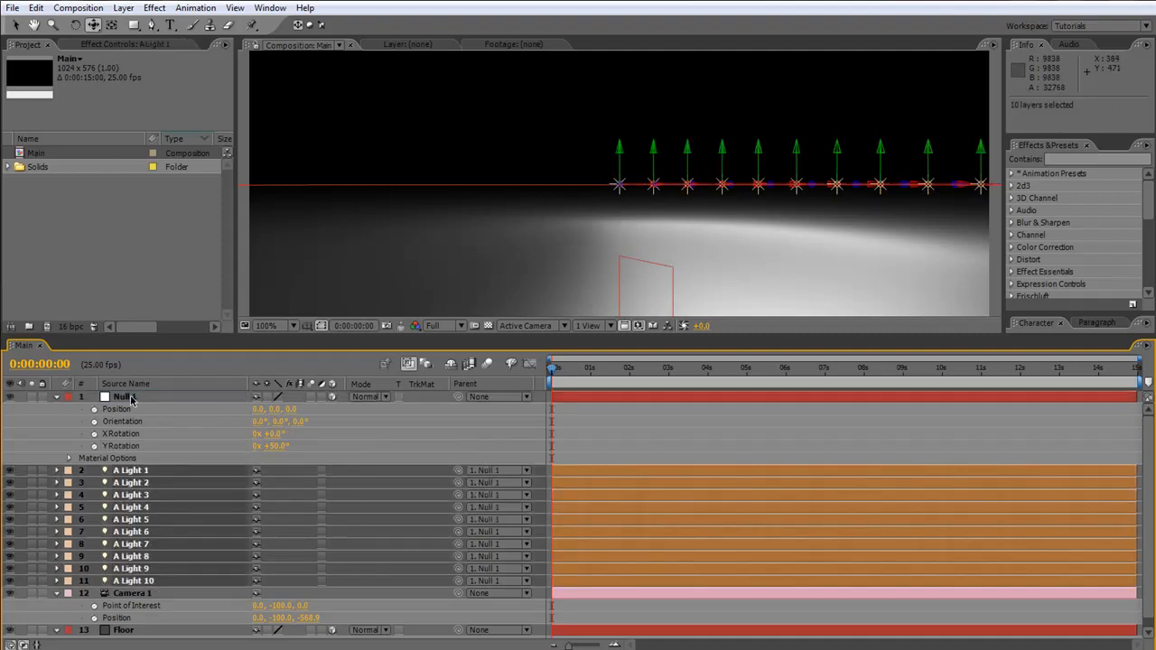
{"action": "left_click", "coordinate": [272, 447]}
{"action": "left_click_drag", "start_coordinate": [273, 447], "coordinate": [244, 446]}
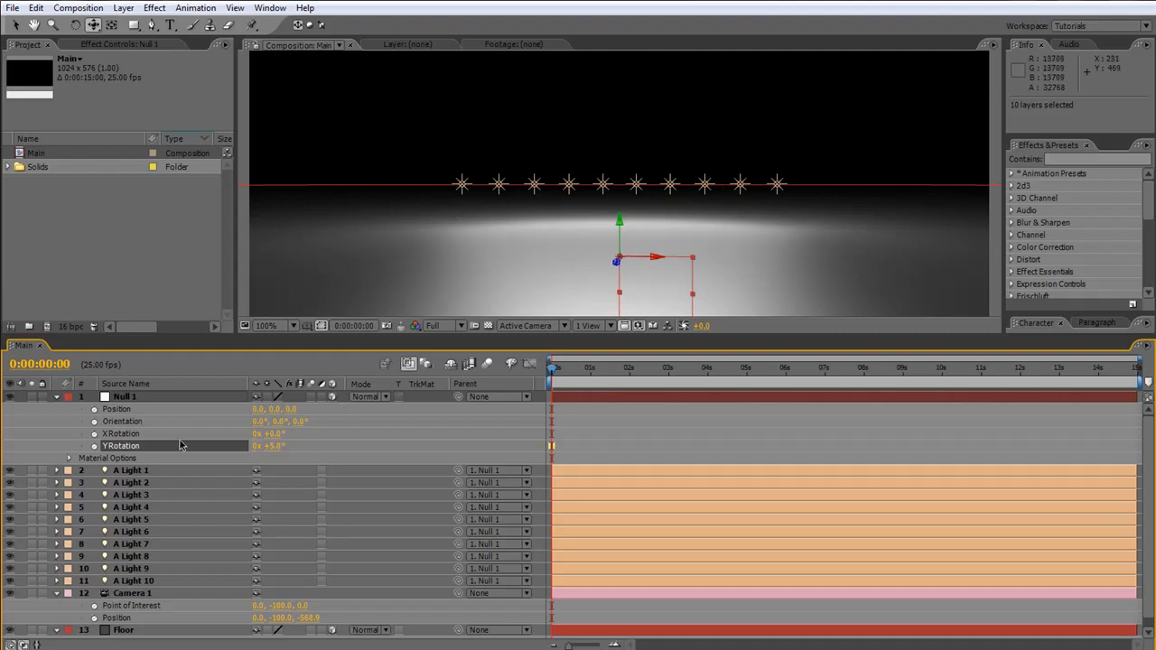
Raise the row of lights by setting Null 1's Y position to -300
{"action": "left_click_drag", "start_coordinate": [278, 410], "coordinate": [95, 409]}
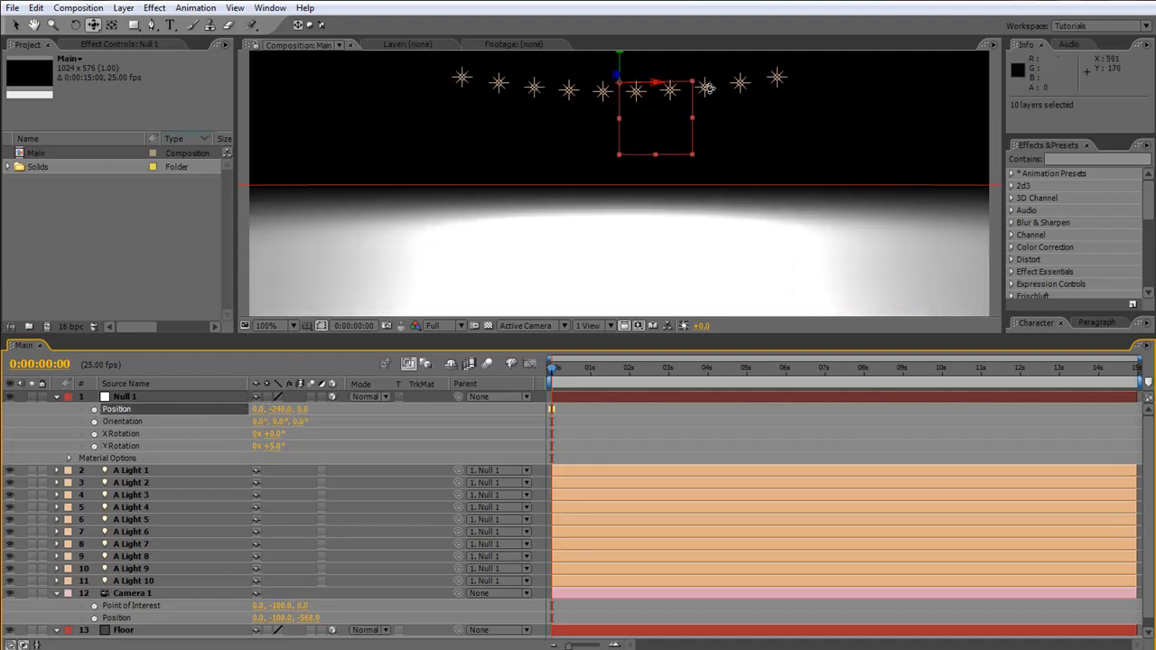
{"action": "key", "text": "space"}
{"action": "left_click_drag", "start_coordinate": [592, 117], "coordinate": [594, 162]}
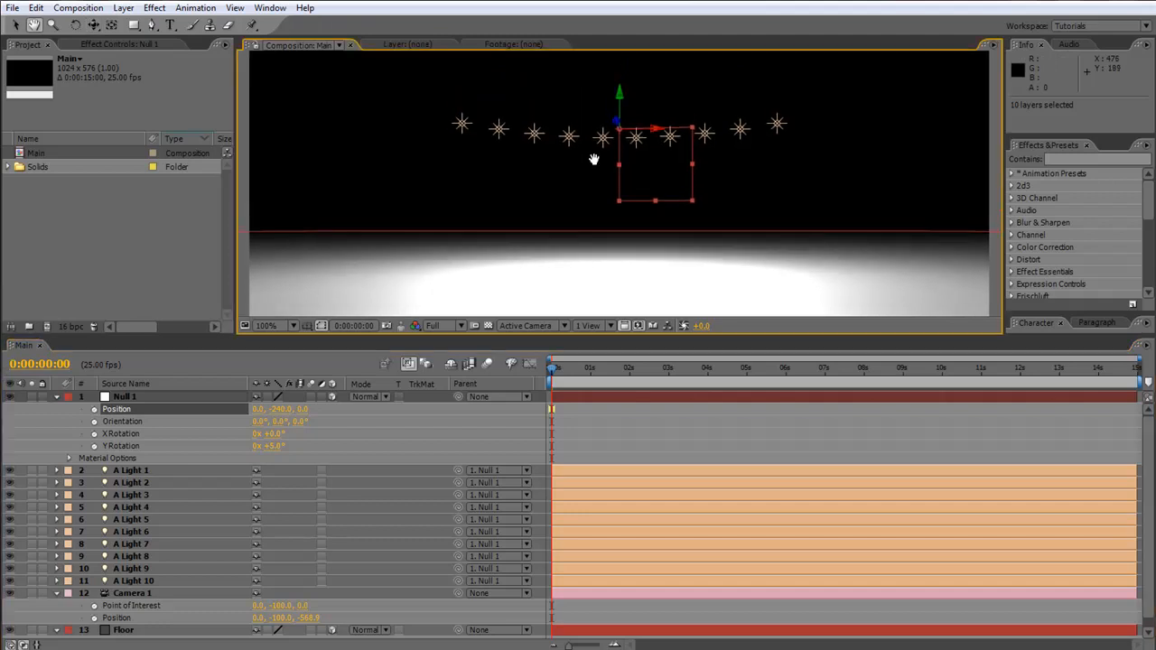
{"action": "left_click", "coordinate": [279, 409]}
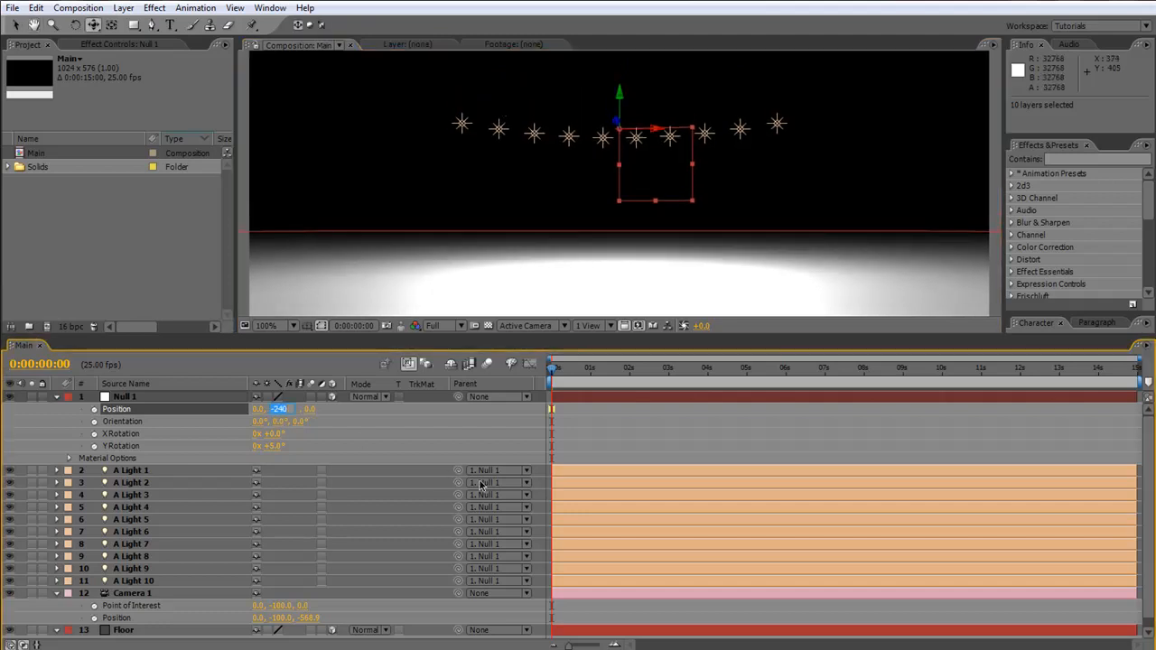
{"action": "type", "text": "-300"}
{"action": "key", "text": "Return"}
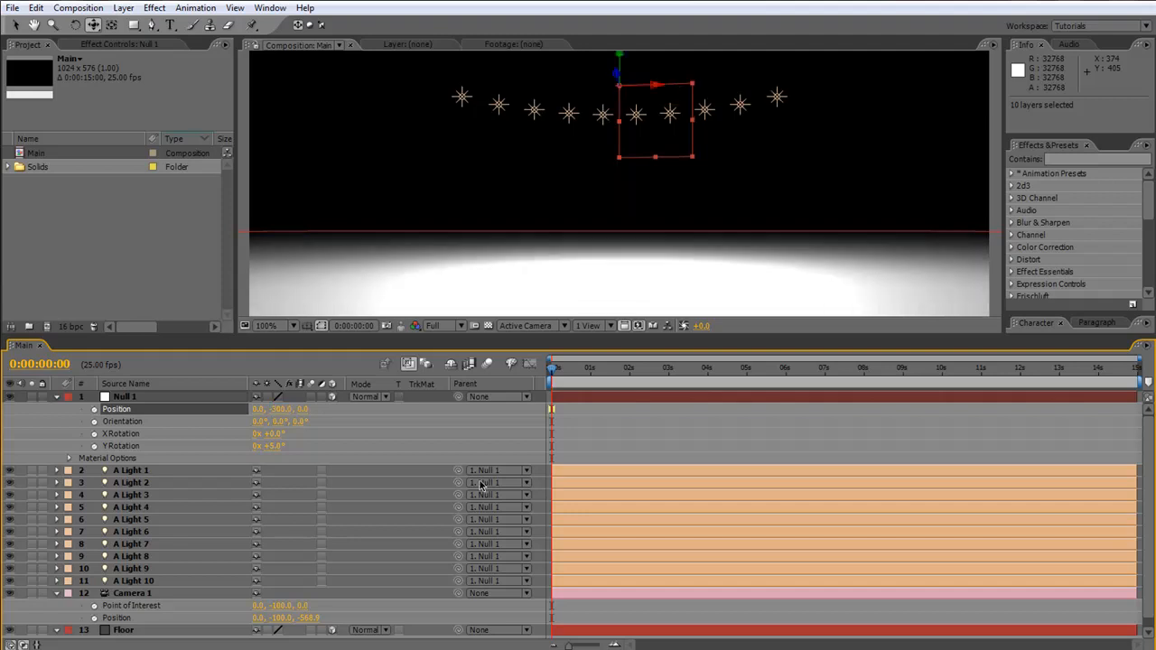
Copy A Light 1 through A Light 10 and paste the copies above Camera 1 in the layer stack
{"action": "left_click", "coordinate": [135, 470]}
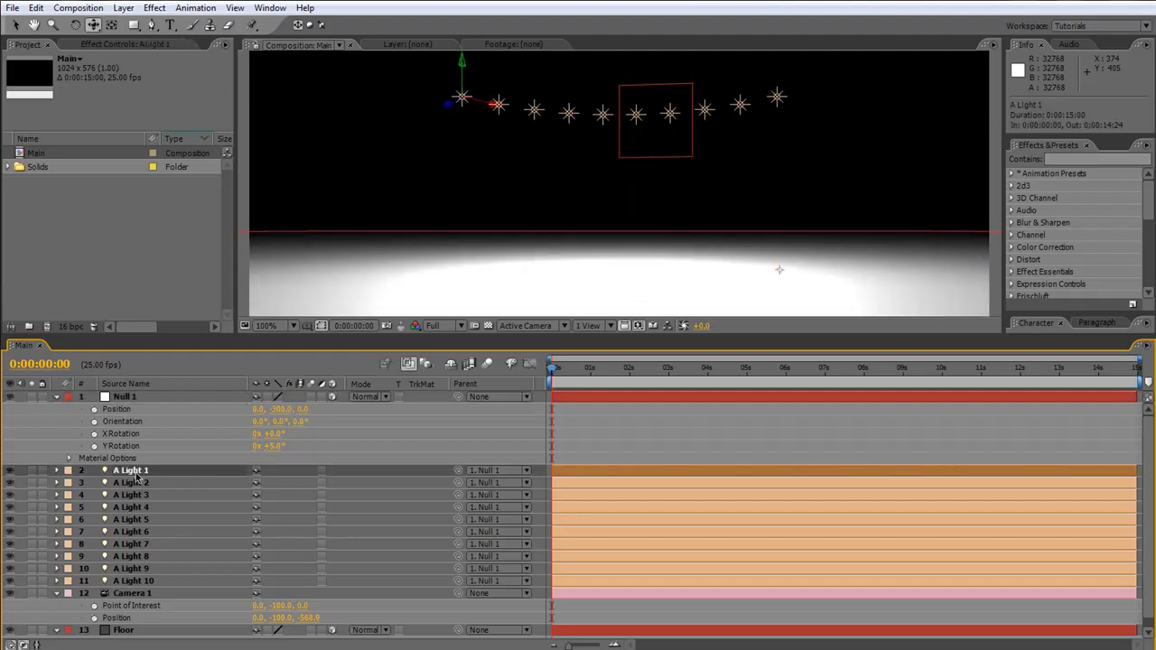
{"action": "left_click", "coordinate": [156, 582], "text": "shift"}
{"action": "key", "text": "ctrl+c"}
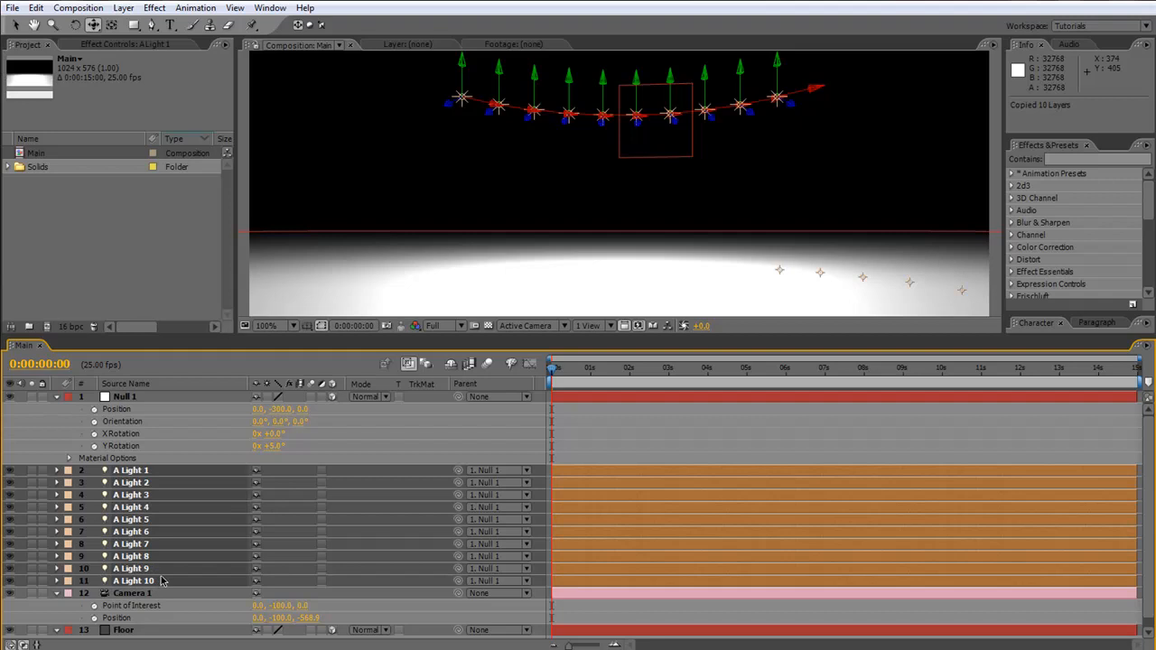
{"action": "left_click", "coordinate": [217, 595]}
{"action": "key", "text": "ctrl+v"}
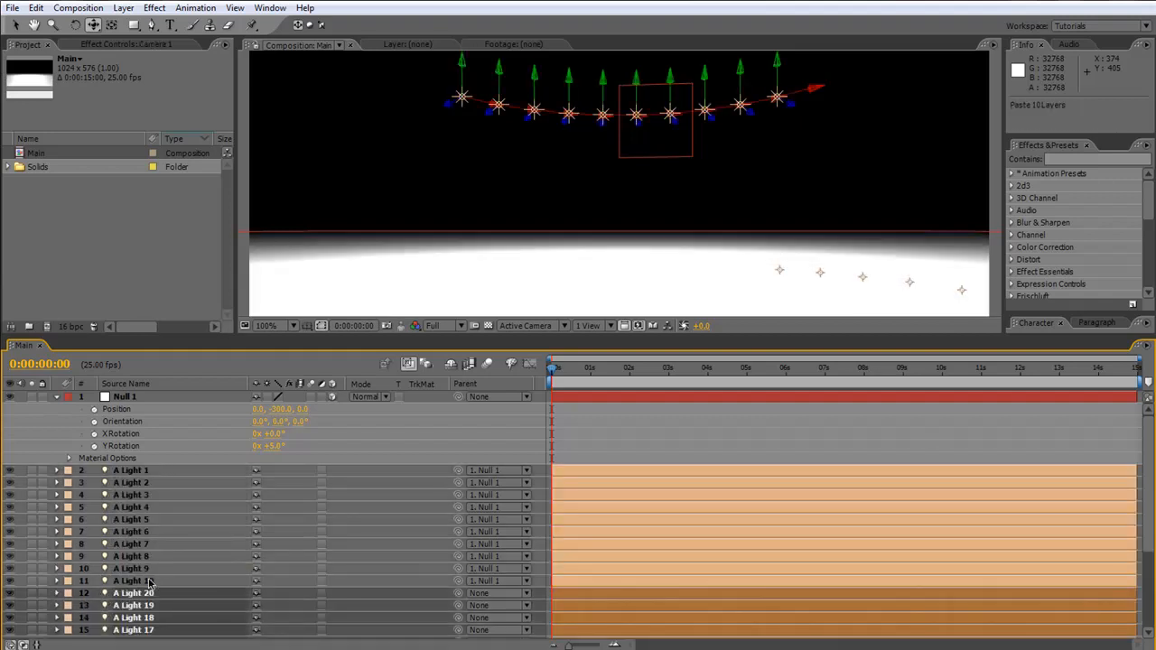
Cut A Light 11 through A Light 20 and paste them back in ascending order above Null 1
{"action": "scroll", "coordinate": [217, 565], "scroll_direction": "down", "scroll_amount": 3}
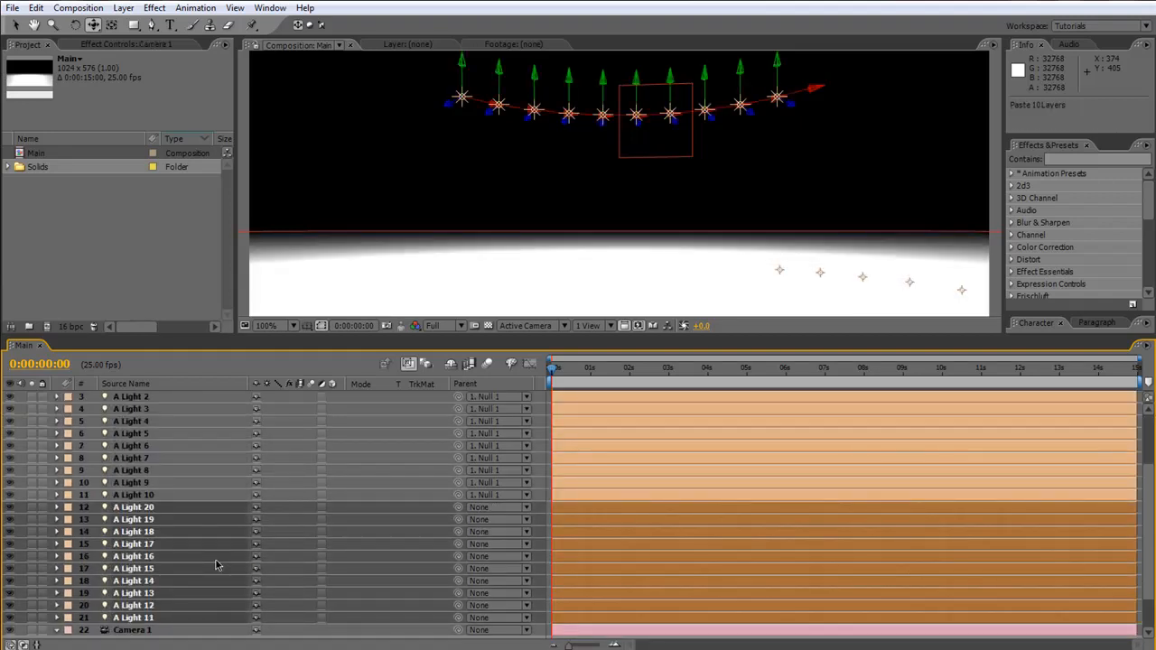
{"action": "left_click", "coordinate": [227, 472]}
{"action": "left_click", "coordinate": [162, 621]}
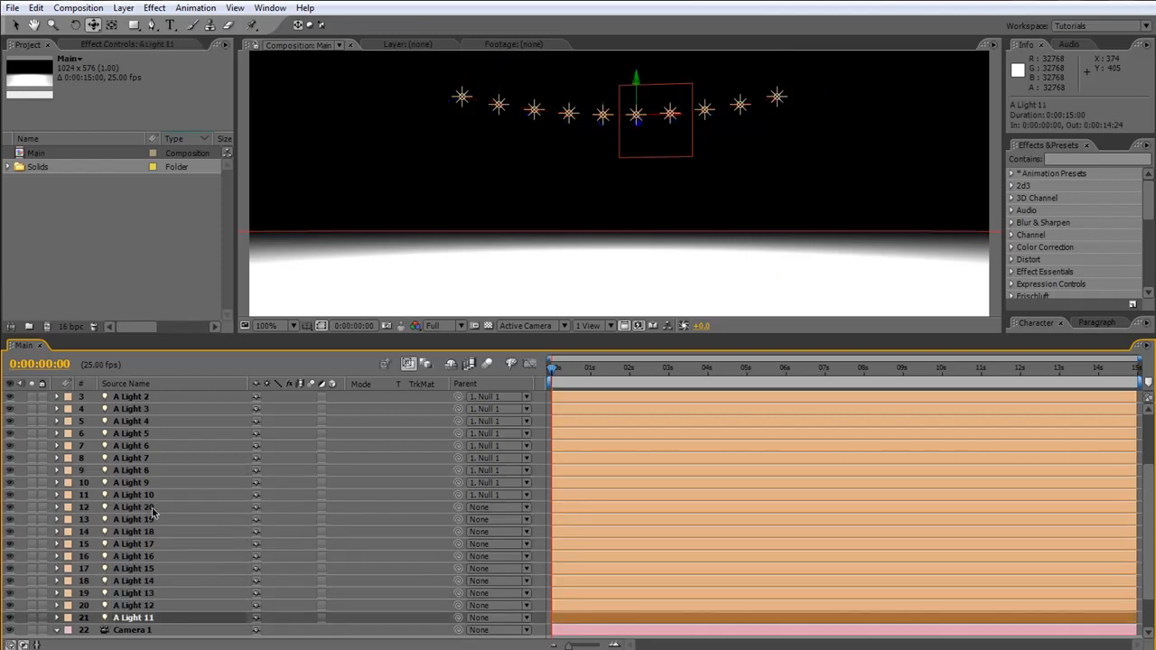
{"action": "left_click", "coordinate": [147, 510], "text": "shift"}
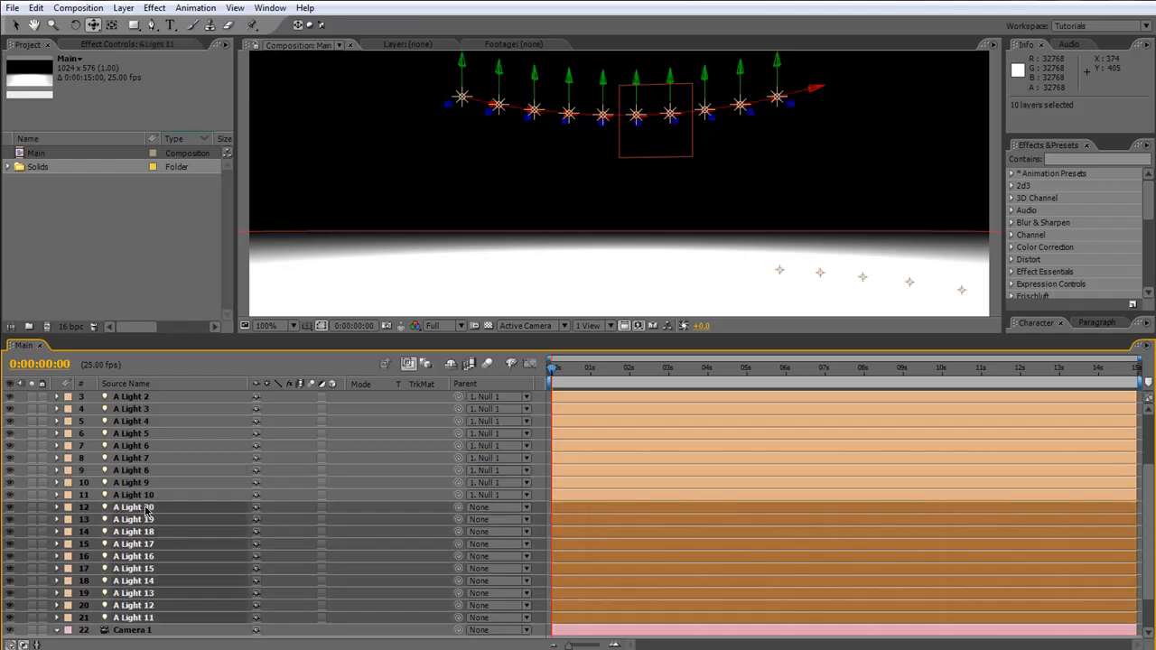
{"action": "key", "text": "ctrl+x"}
{"action": "key", "text": "ctrl+v"}
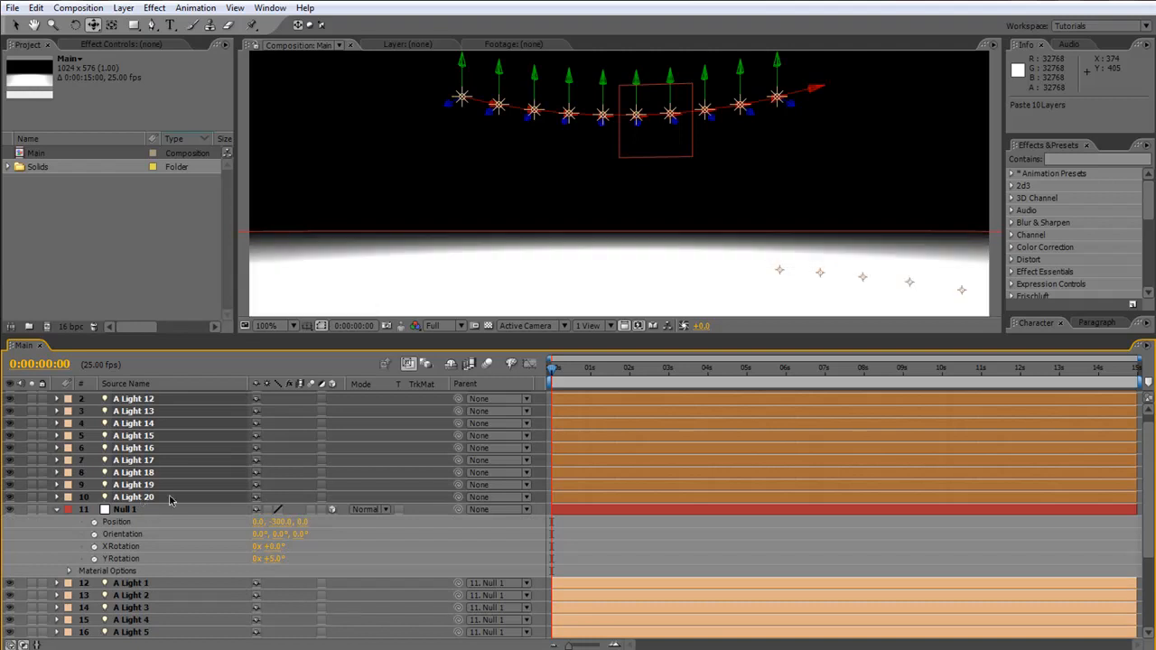
{"action": "scroll", "coordinate": [181, 520], "scroll_direction": "up", "scroll_amount": 1}
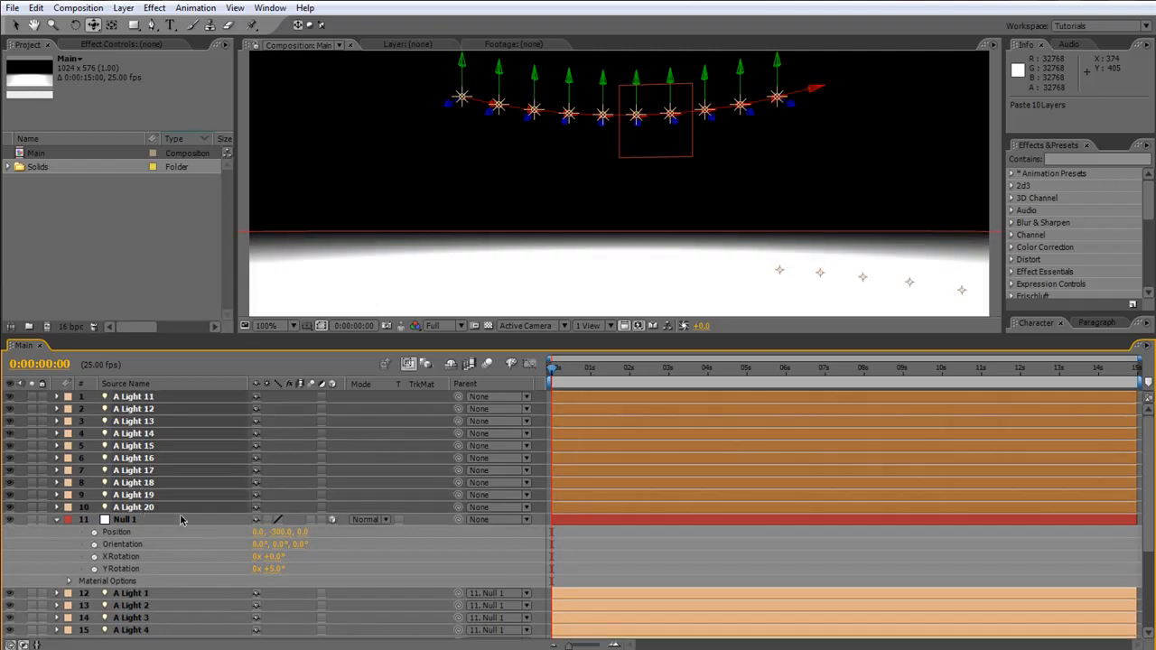
Set the parent of A Light 1 through A Light 10 to None
{"action": "left_click", "coordinate": [149, 589]}
{"action": "scroll", "coordinate": [163, 578], "scroll_direction": "down", "scroll_amount": 8}
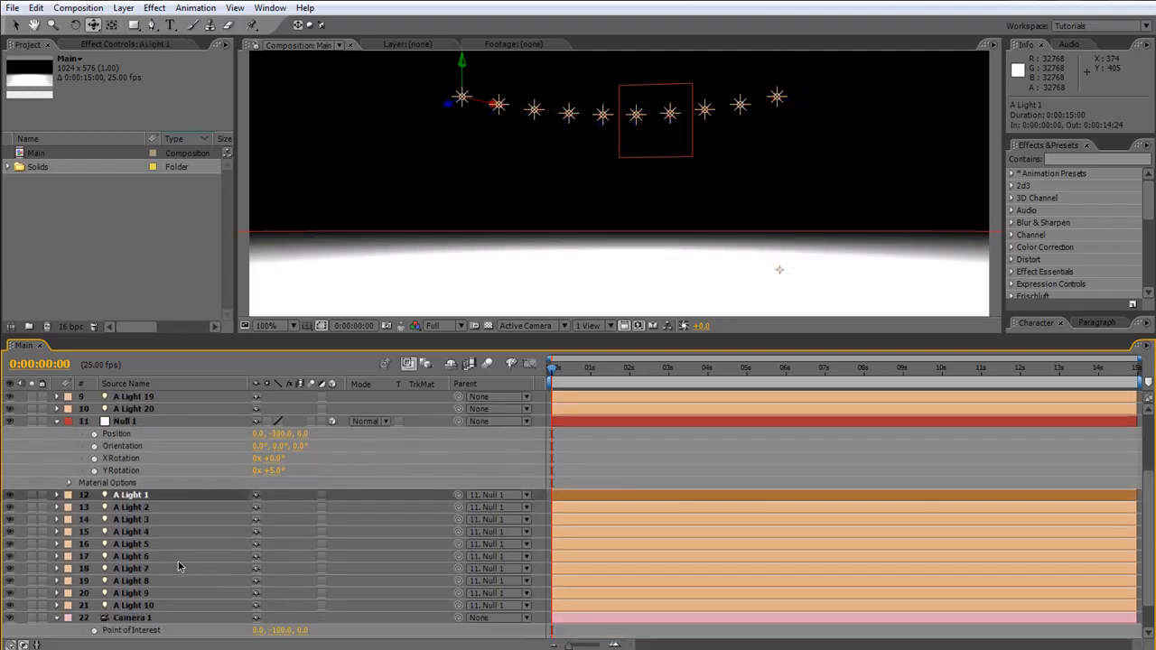
{"action": "left_click", "coordinate": [150, 611], "text": "shift"}
{"action": "left_click", "coordinate": [490, 496]}
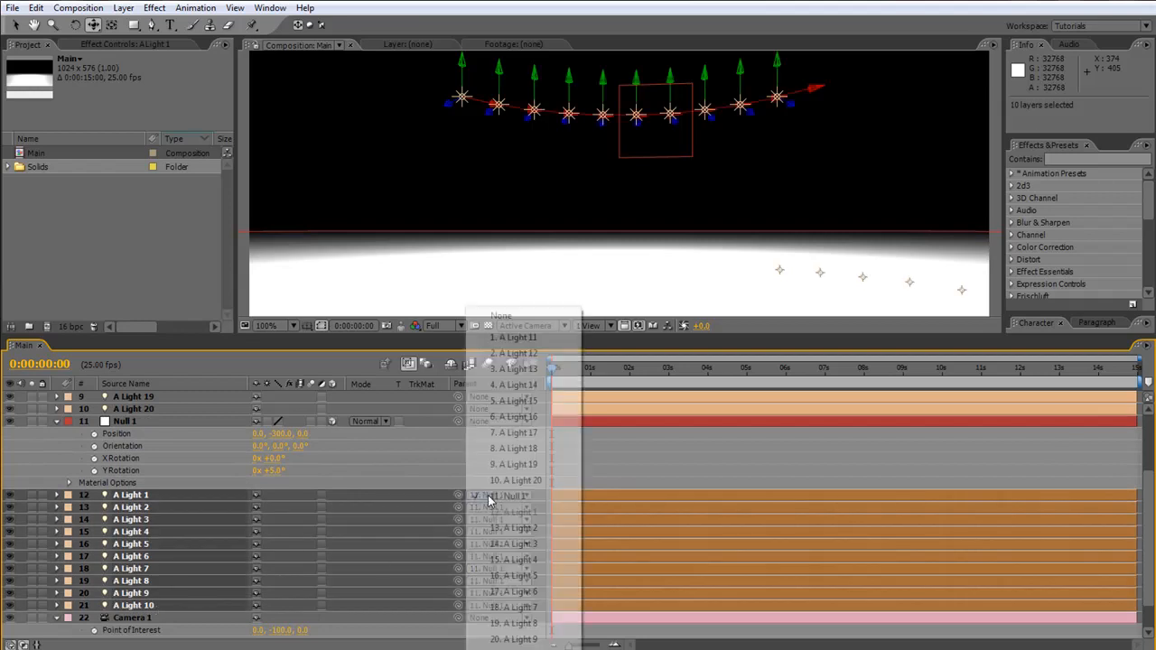
{"action": "left_click", "coordinate": [506, 317]}
{"action": "scroll", "coordinate": [156, 423], "scroll_direction": "up", "scroll_amount": 3}
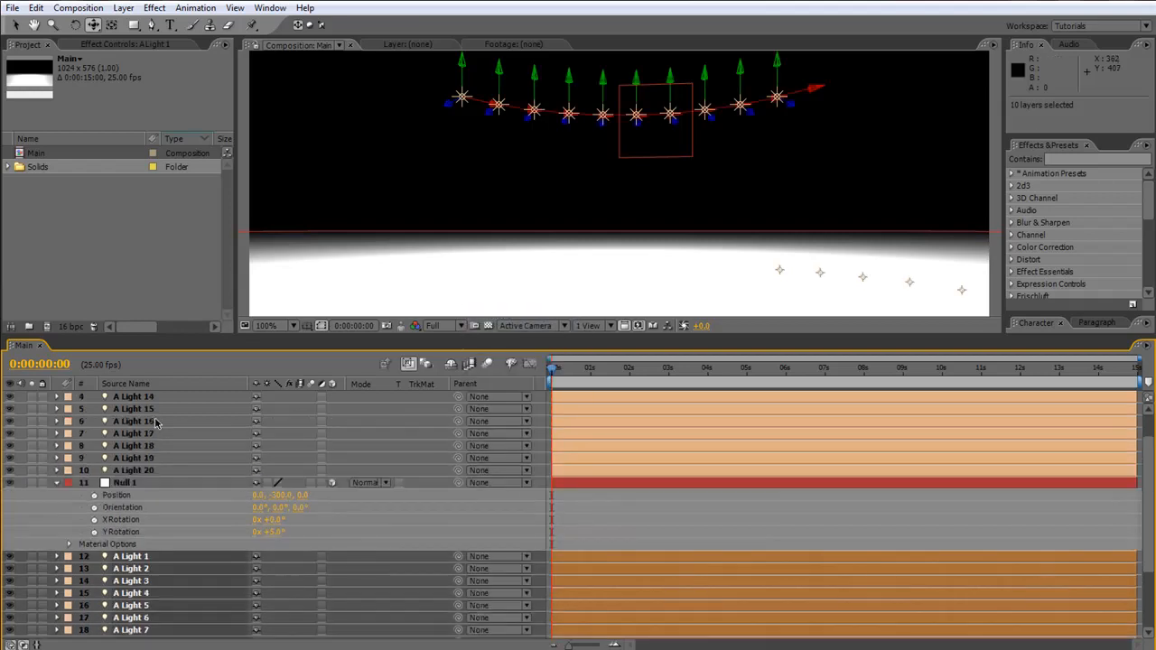
Try to move Null 1 to a Y position of -267
{"action": "left_click", "coordinate": [130, 486]}
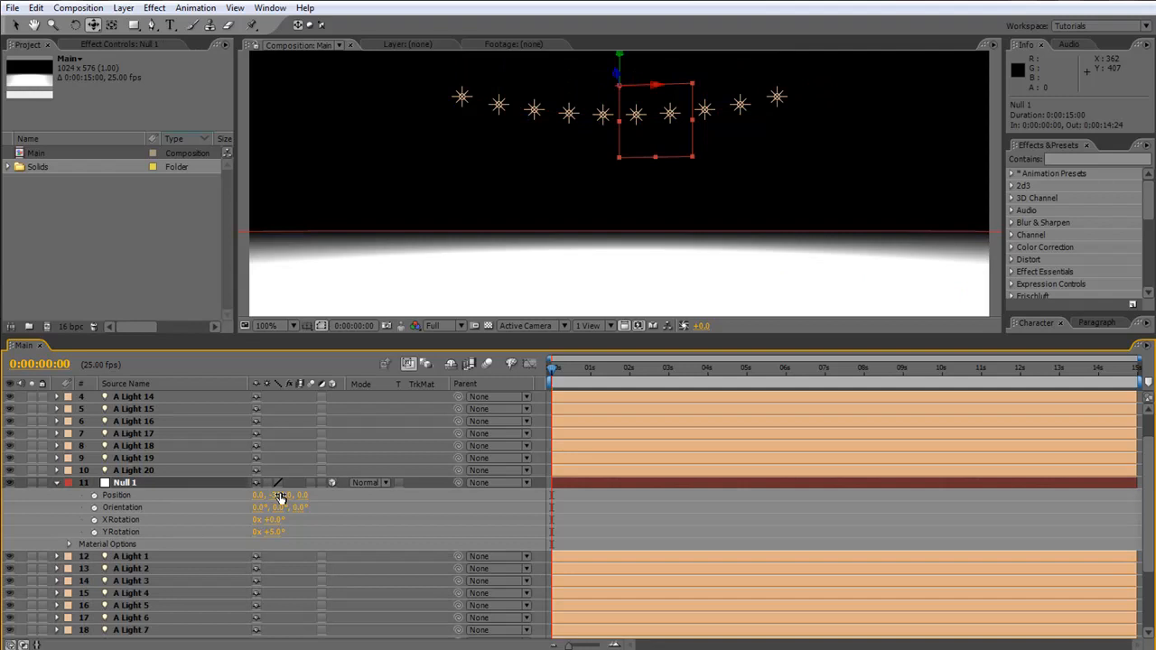
{"action": "left_click", "coordinate": [280, 497]}
{"action": "left_click_drag", "start_coordinate": [289, 493], "coordinate": [310, 490]}
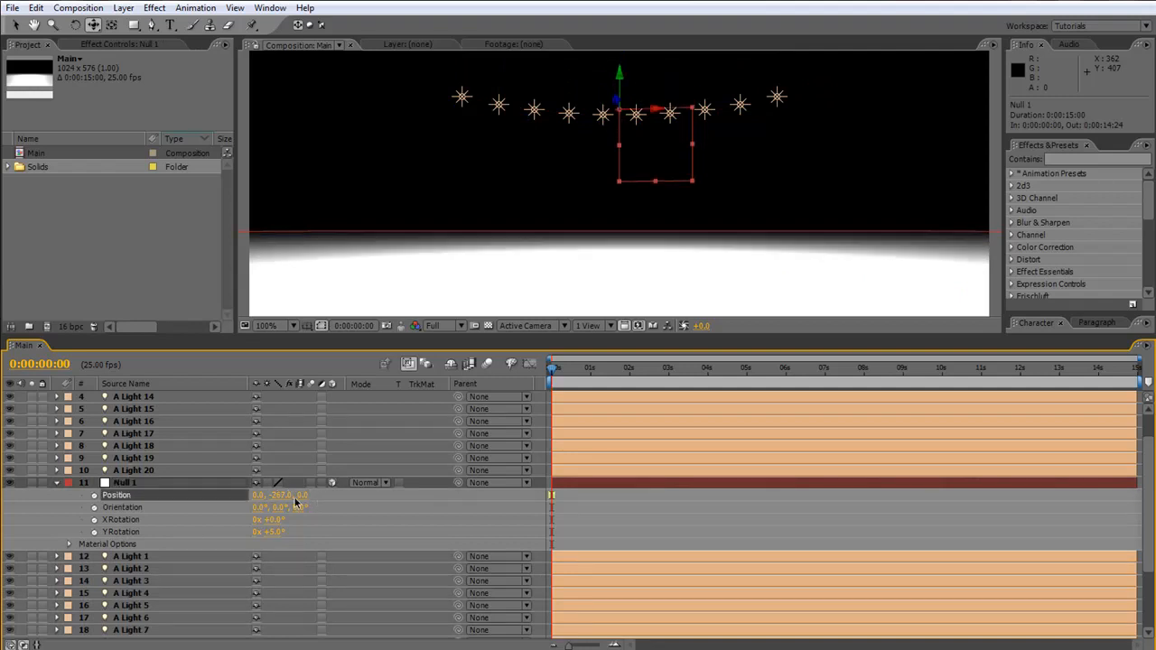
{"action": "key", "text": "ctrl+z"}
Parent A Light 11 through A Light 20 to Null 1 and set Null 1's Y position to -250
{"action": "left_click", "coordinate": [153, 472]}
{"action": "scroll", "coordinate": [151, 506], "scroll_direction": "up", "scroll_amount": 2}
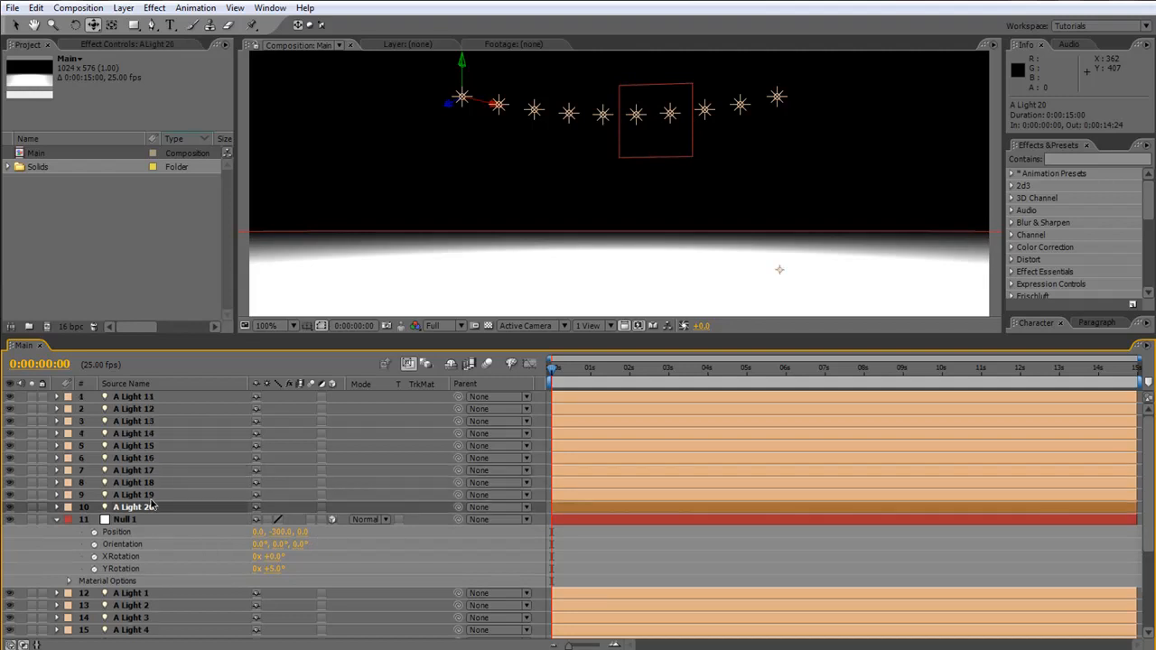
{"action": "left_click", "coordinate": [159, 398], "text": "shift"}
{"action": "left_click_drag", "start_coordinate": [458, 507], "coordinate": [131, 520]}
{"action": "left_click_drag", "start_coordinate": [276, 533], "coordinate": [320, 531]}
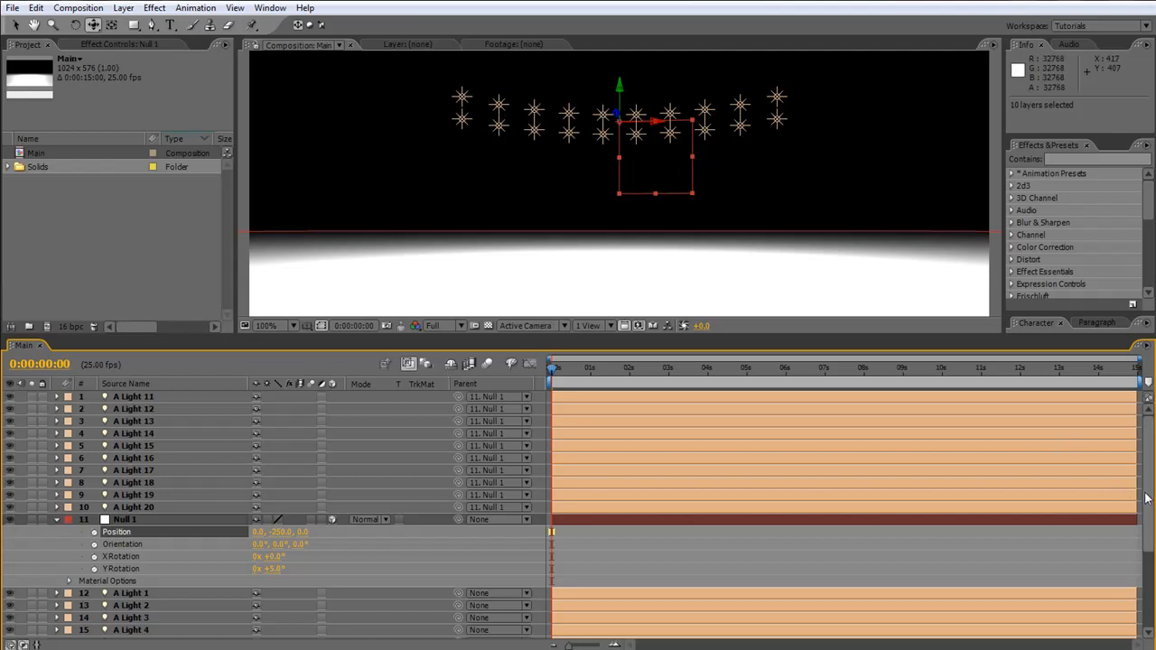
Hide the Floor layer and enlarge the timeline area to show more layers
{"action": "scroll", "coordinate": [1147, 498], "scroll_direction": "down", "scroll_amount": 5}
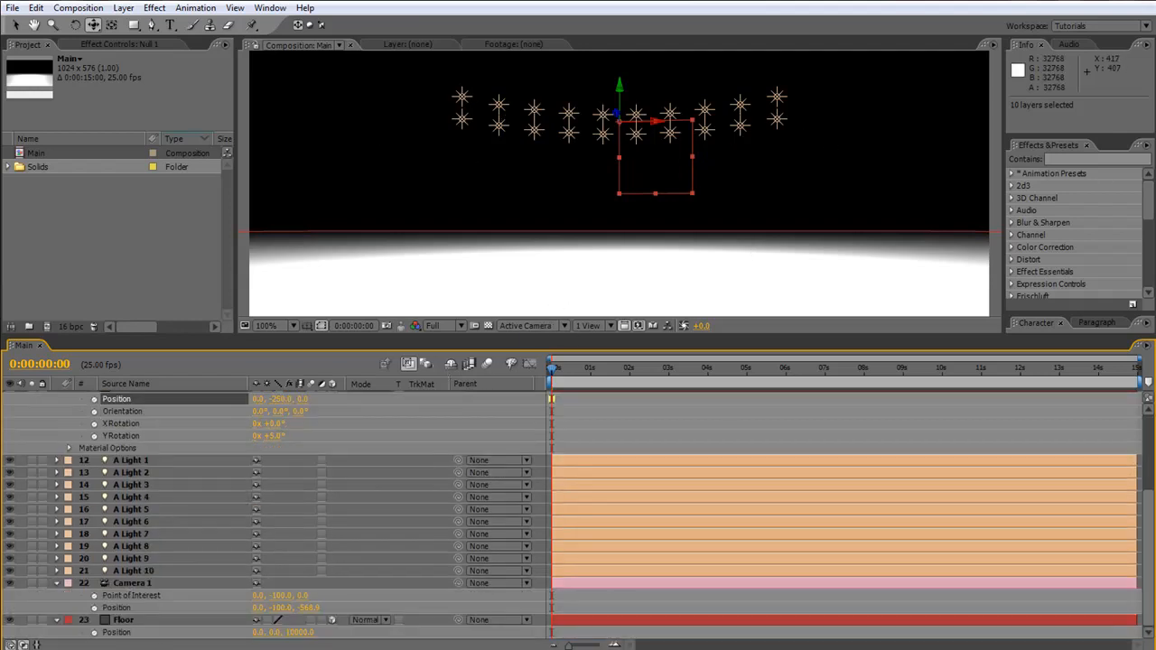
{"action": "left_click", "coordinate": [11, 621]}
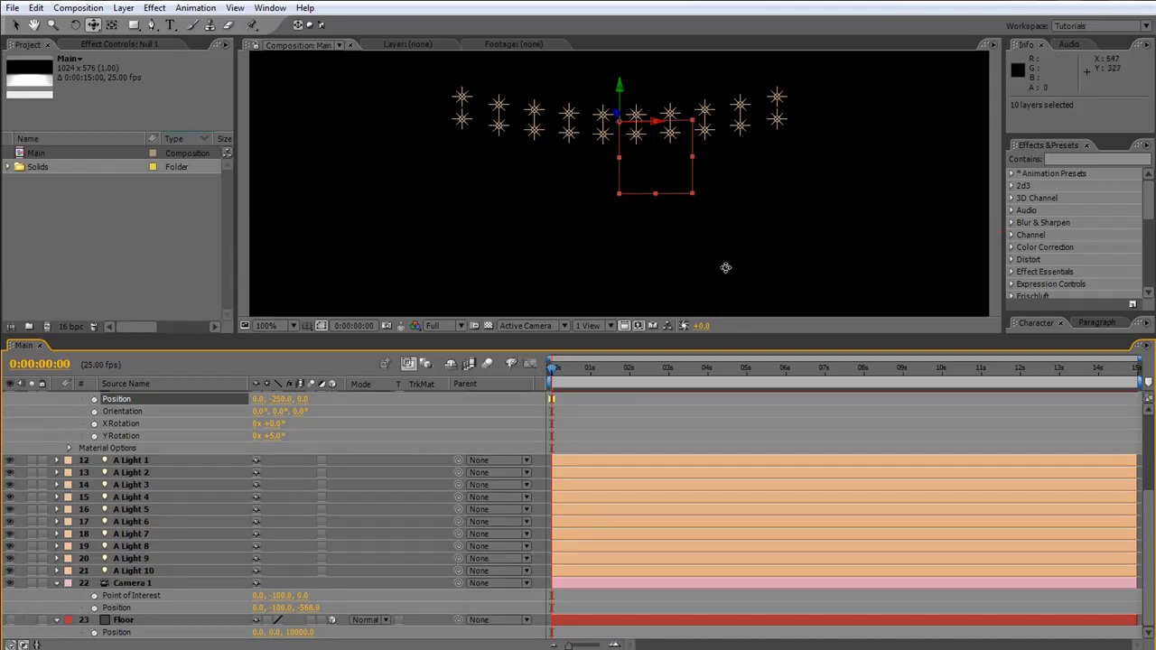
{"action": "left_click_drag", "start_coordinate": [745, 335], "coordinate": [751, 214]}
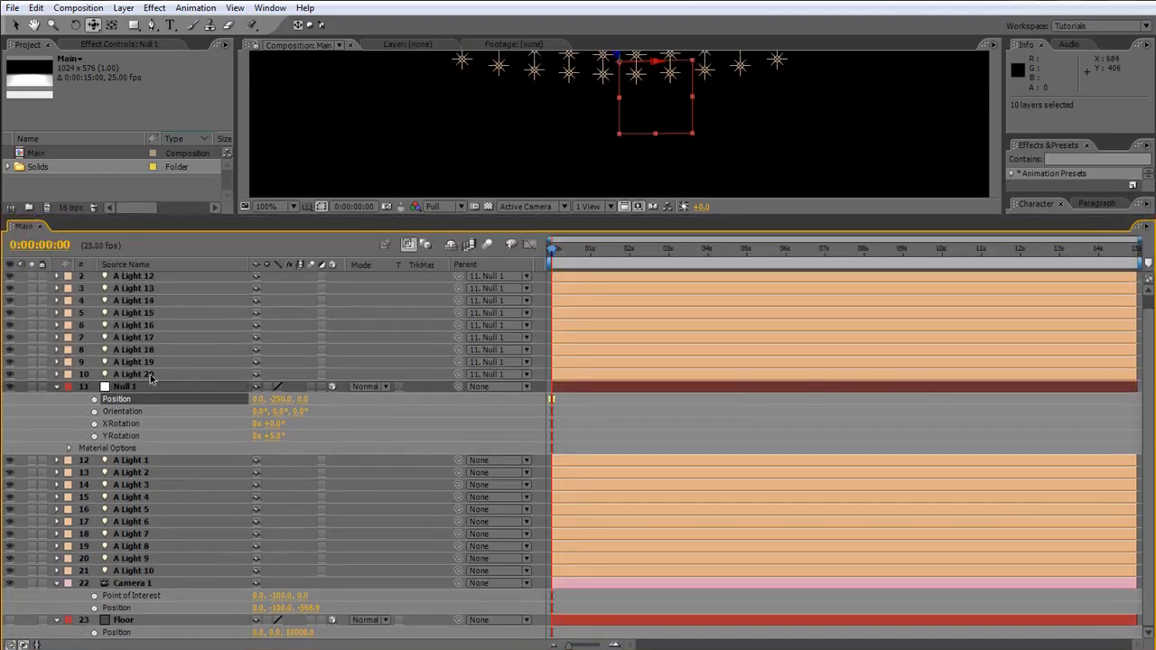
Set the label colour of A Light 11 through A Light 20 to Aqua and move them beneath A Light 10
{"action": "scroll", "coordinate": [155, 362], "scroll_direction": "up", "scroll_amount": 1}
{"action": "left_click", "coordinate": [154, 280]}
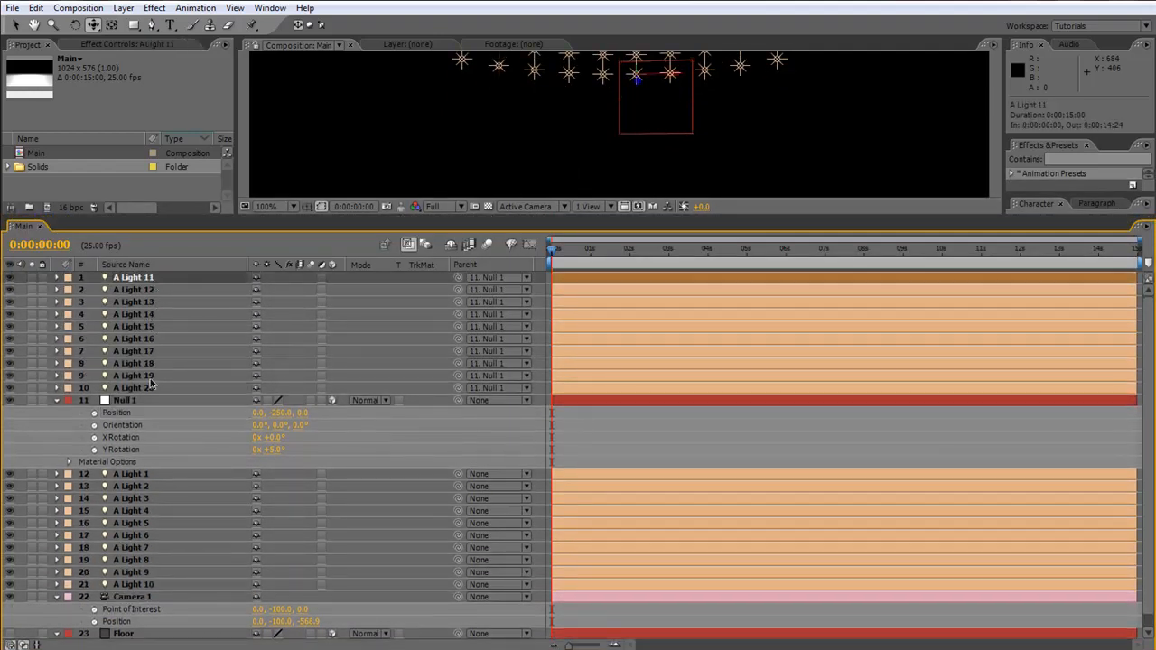
{"action": "left_click", "coordinate": [151, 387], "text": "shift"}
{"action": "left_click", "coordinate": [69, 388]}
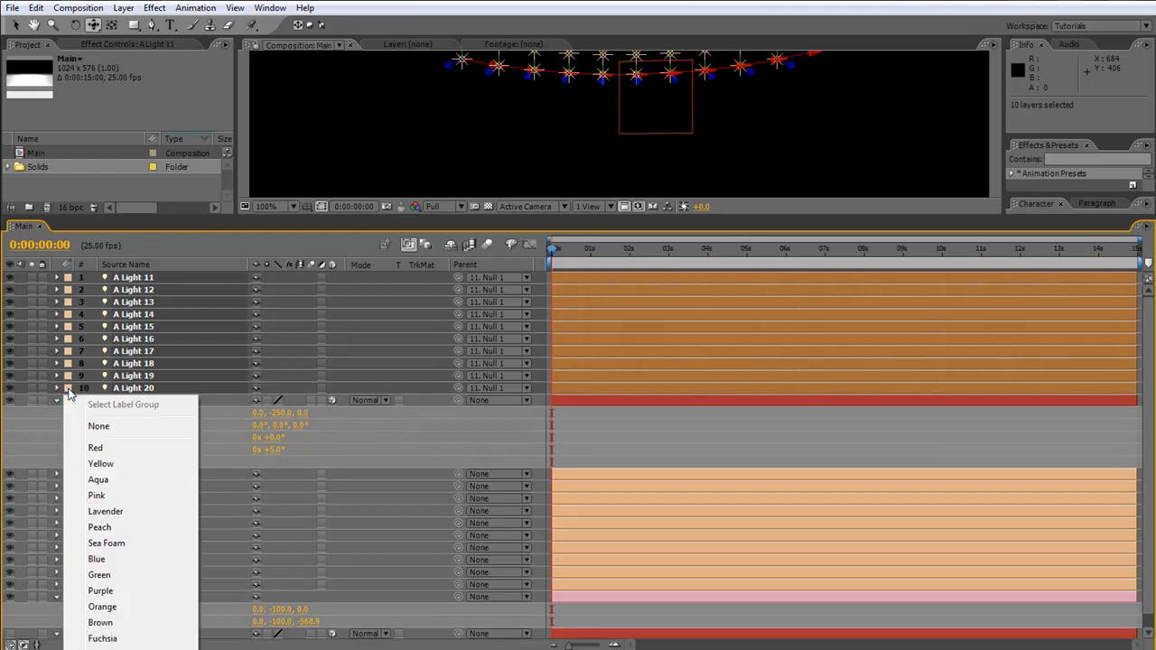
{"action": "left_click", "coordinate": [113, 480]}
{"action": "left_click_drag", "start_coordinate": [140, 287], "coordinate": [143, 593]}
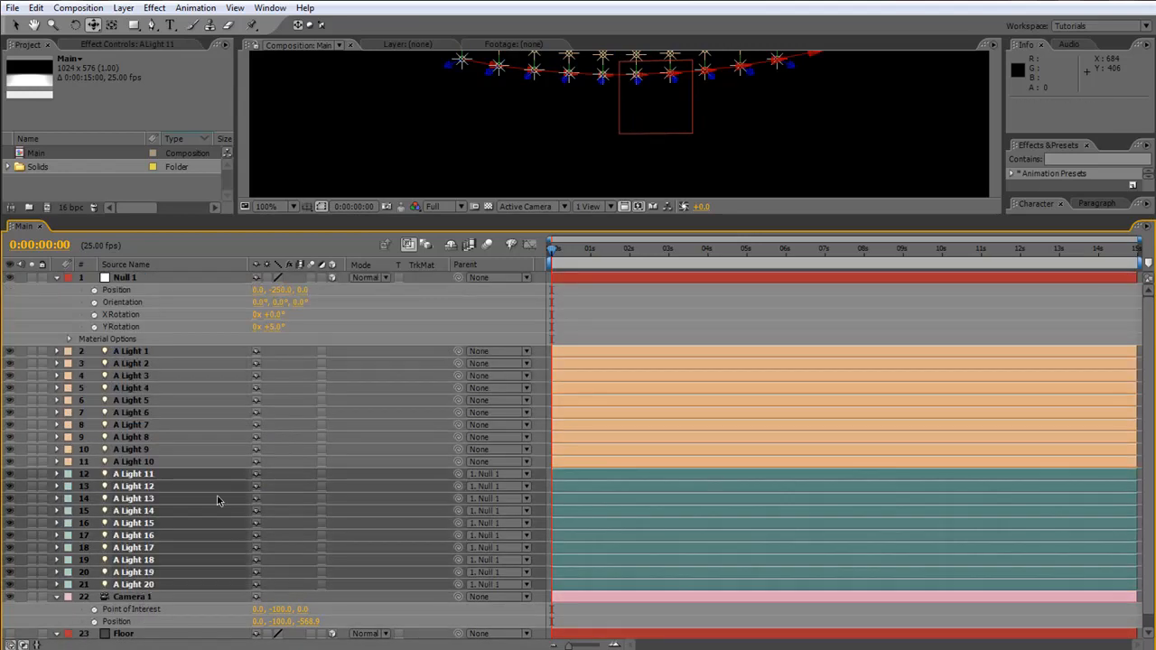
Duplicate A Light 11 through A Light 20 and place the copies beneath A Light 20 in ascending name order
{"action": "left_click", "coordinate": [135, 474]}
{"action": "left_click", "coordinate": [145, 585], "text": "shift"}
{"action": "key", "text": "ctrl+c"}
{"action": "key", "text": "ctrl+v"}
{"action": "left_click_drag", "start_coordinate": [151, 479], "coordinate": [170, 517]}
{"action": "left_click", "coordinate": [157, 541]}
{"action": "left_click", "coordinate": [159, 518]}
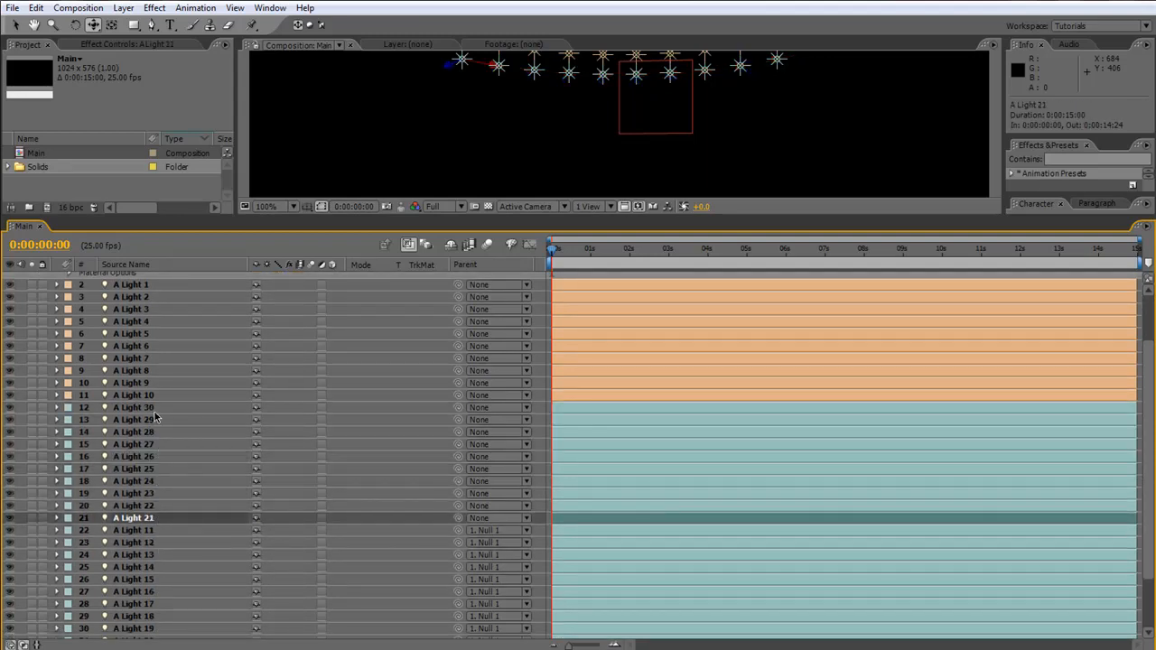
{"action": "left_click", "coordinate": [151, 409], "text": "shift"}
{"action": "key", "text": "ctrl+x"}
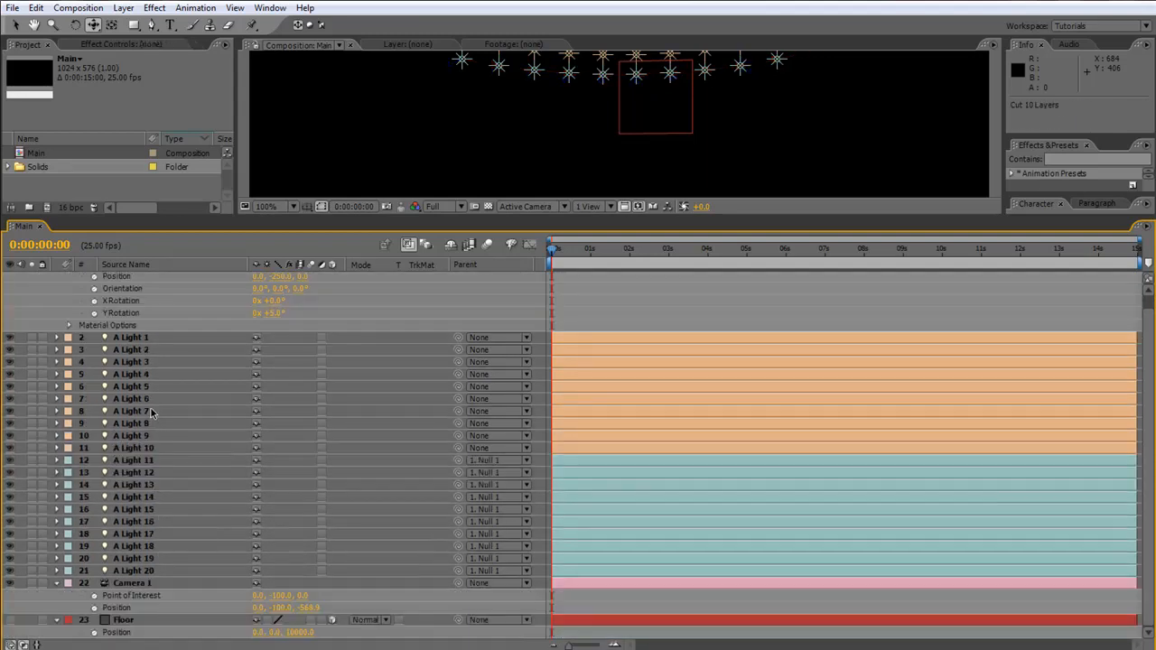
{"action": "key", "text": "ctrl+v"}
{"action": "left_click_drag", "start_coordinate": [144, 282], "coordinate": [146, 578]}
Parent A Light 21 through A Light 30 to Null 1 and set the parent of A Light 11 through A Light 20 to None
{"action": "left_click_drag", "start_coordinate": [457, 463], "coordinate": [125, 279]}
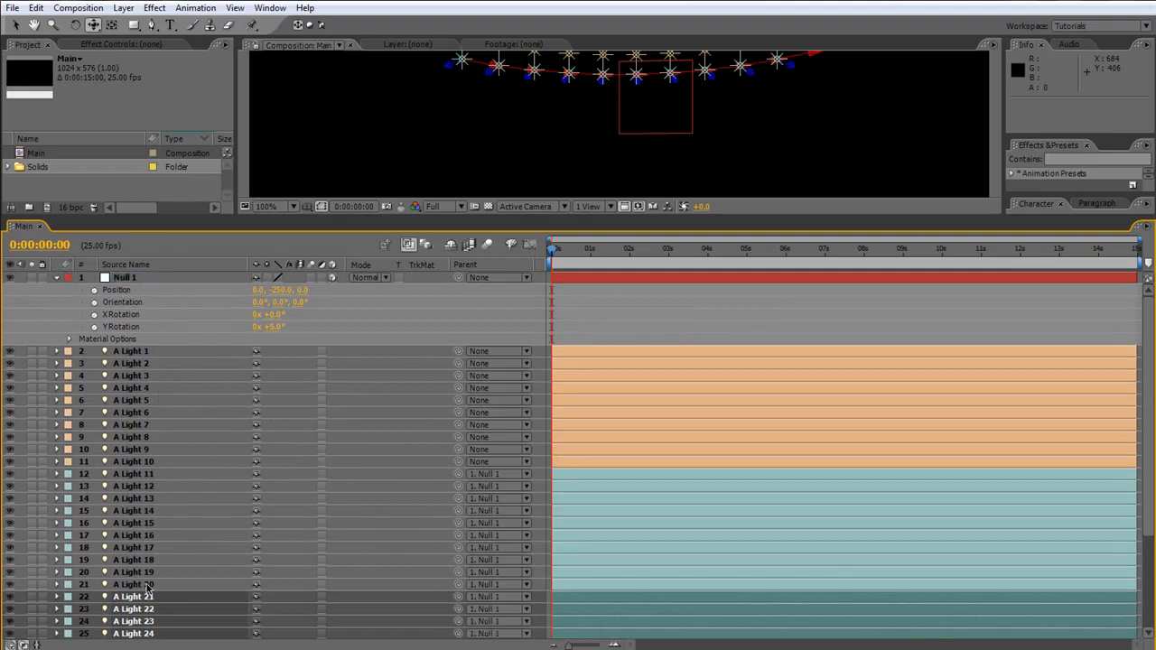
{"action": "left_click", "coordinate": [147, 587]}
{"action": "left_click", "coordinate": [136, 473], "text": "shift"}
{"action": "left_click", "coordinate": [485, 475]}
{"action": "left_click", "coordinate": [502, 281]}
Set Null 1's Y position to -200 and enlarge the composition viewer to show the rows of lights
{"action": "left_click", "coordinate": [280, 290]}
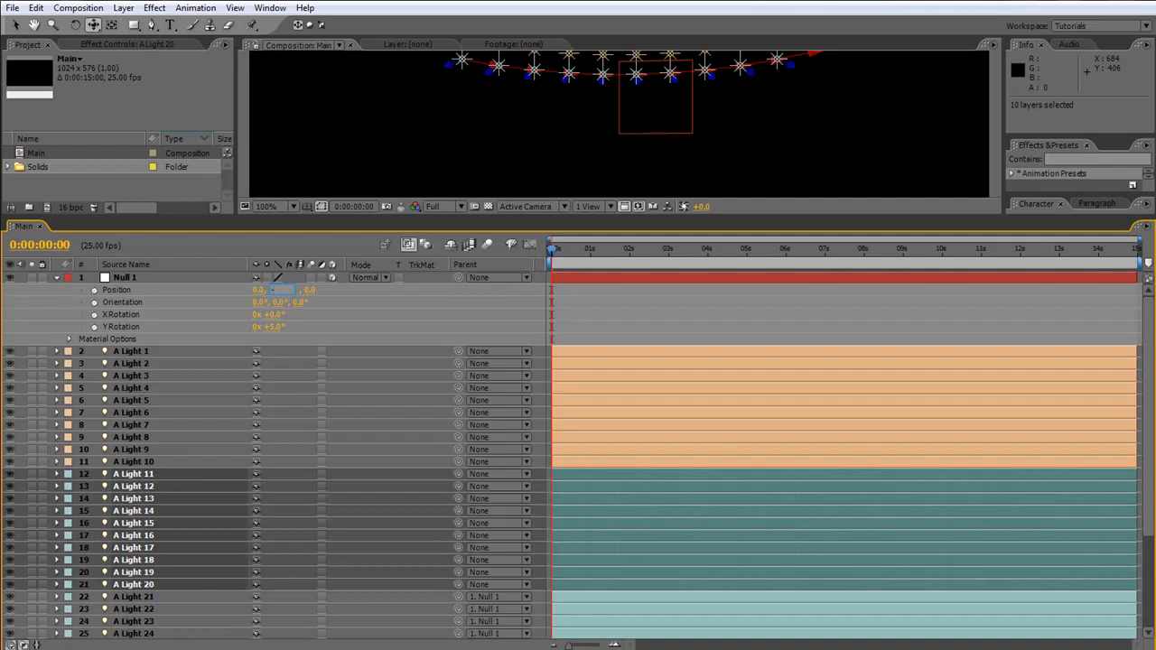
{"action": "type", "text": "-20"}
{"action": "key", "text": "Return"}
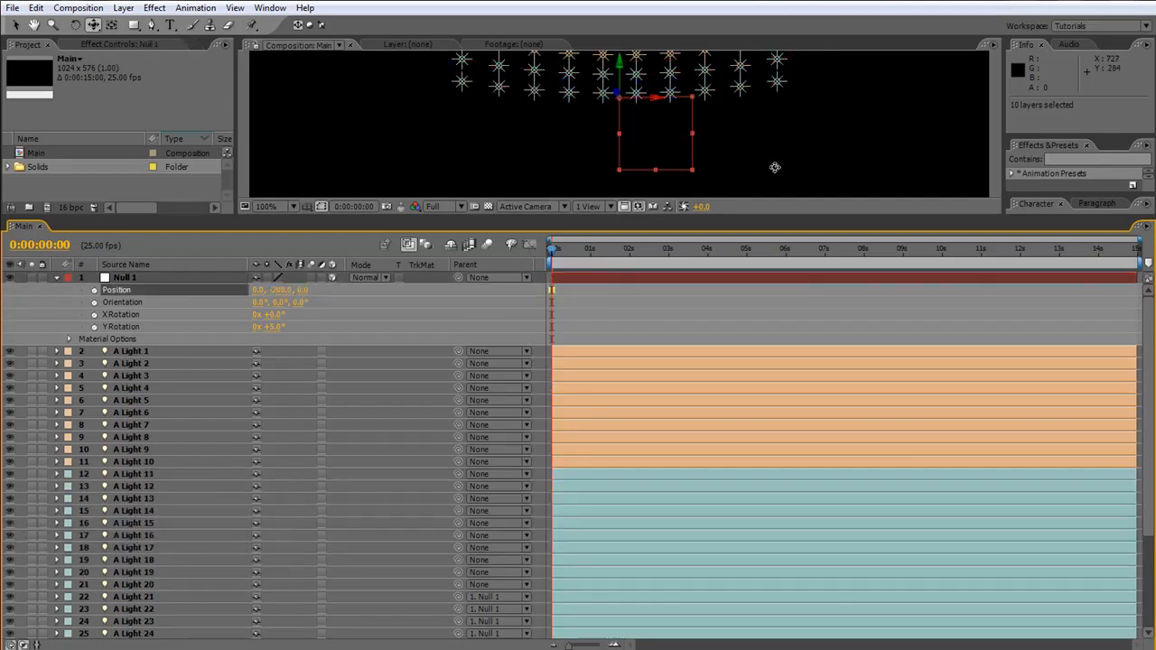
{"action": "left_click_drag", "start_coordinate": [792, 218], "coordinate": [794, 436]}
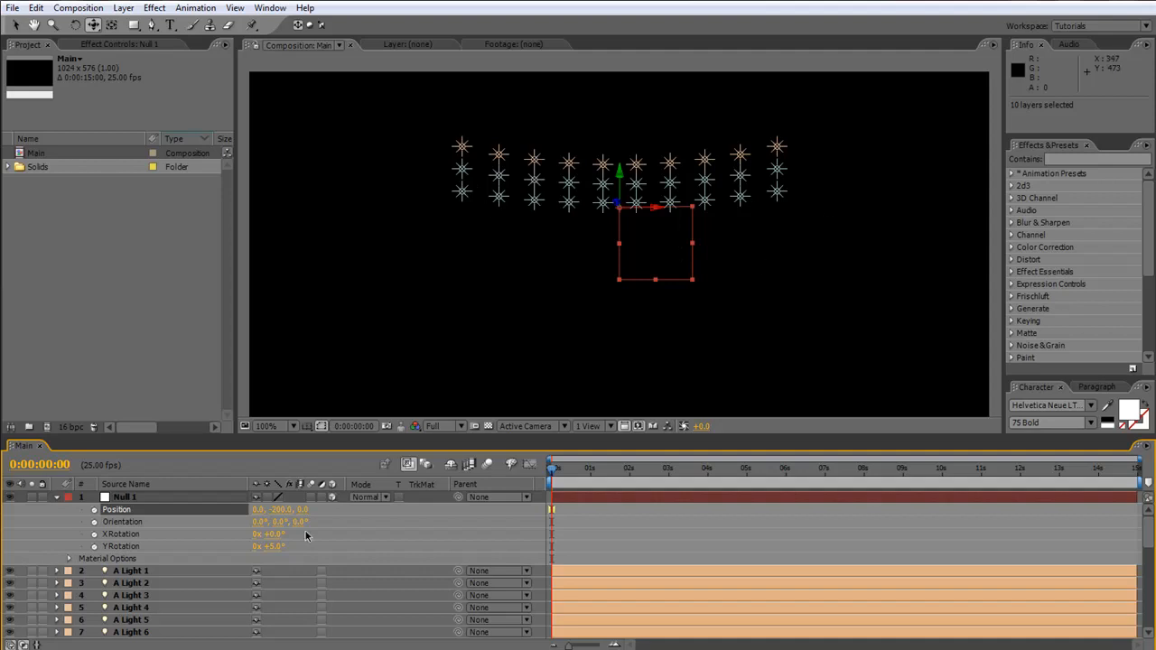
Delete Null 1 and all thirty lights, A Light 1 through A Light 30, from the Main composition
{"action": "left_click_drag", "start_coordinate": [344, 434], "coordinate": [344, 314]}
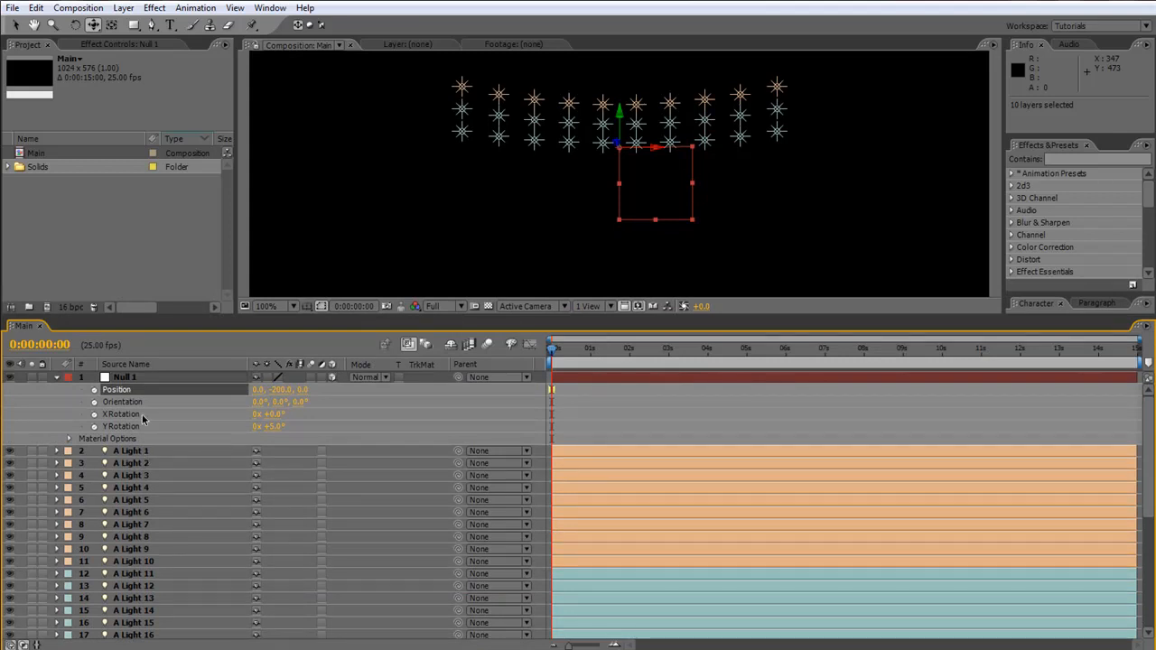
{"action": "left_click", "coordinate": [133, 380]}
{"action": "scroll", "coordinate": [220, 480], "scroll_direction": "down", "scroll_amount": 8}
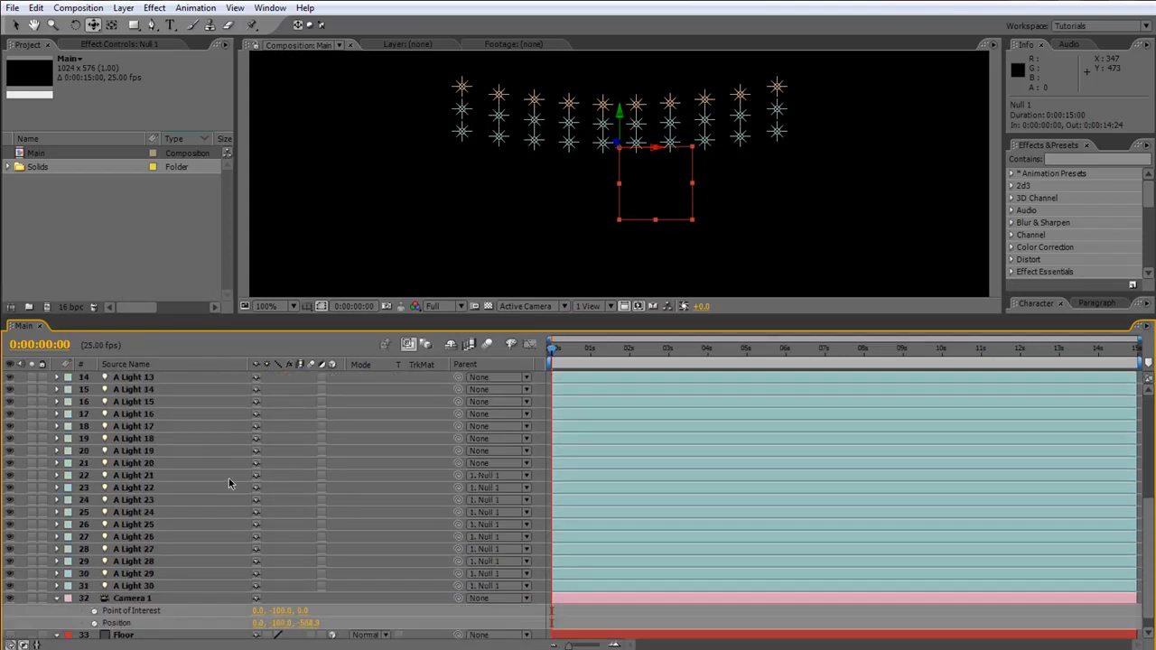
{"action": "left_click", "coordinate": [133, 573], "text": "shift"}
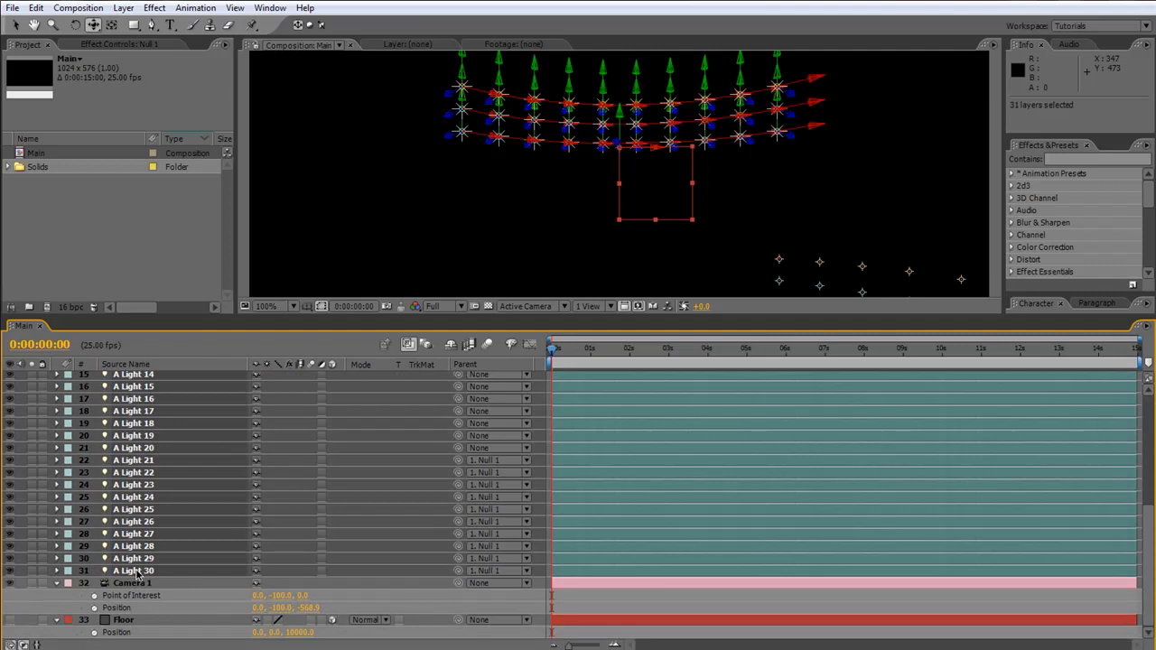
{"action": "key", "text": "Delete"}
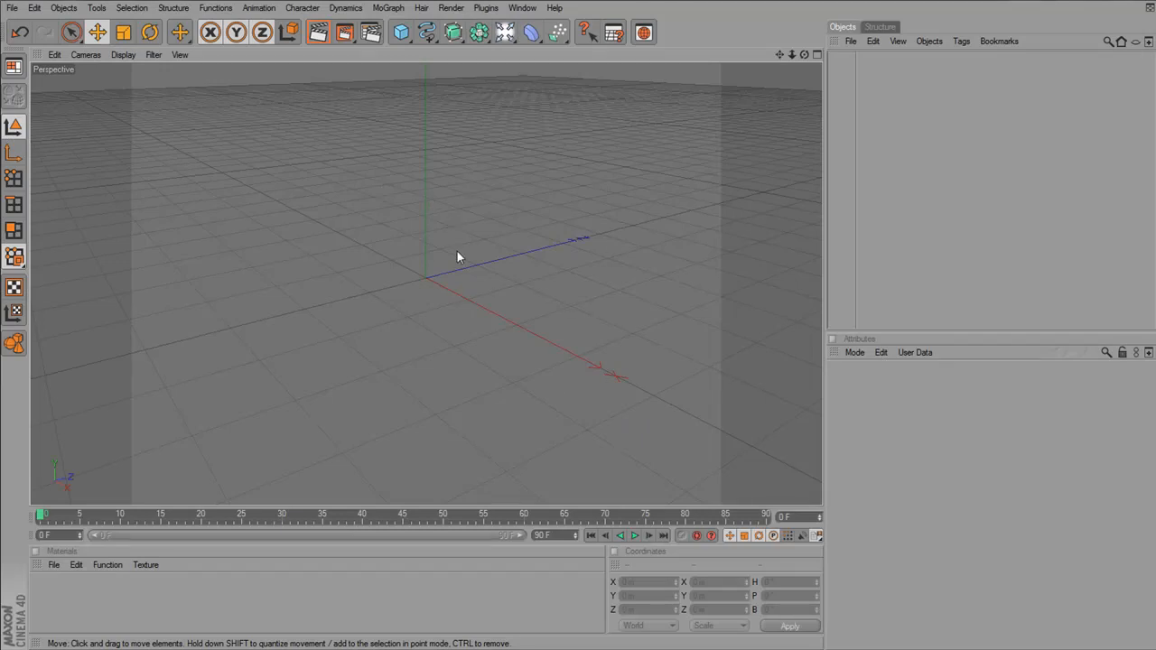
In Cinema 4D, set the render output to the PAL D1/DV Widescreen Square Pixel preset
{"action": "left_click", "coordinate": [370, 34]}
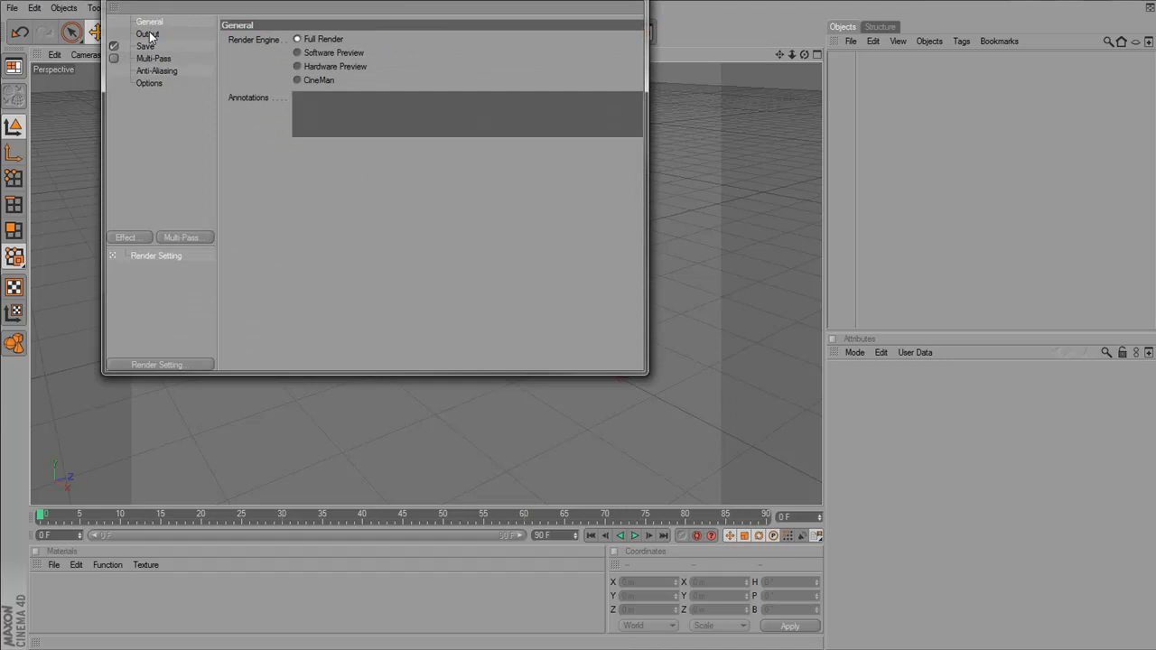
{"action": "left_click", "coordinate": [147, 35]}
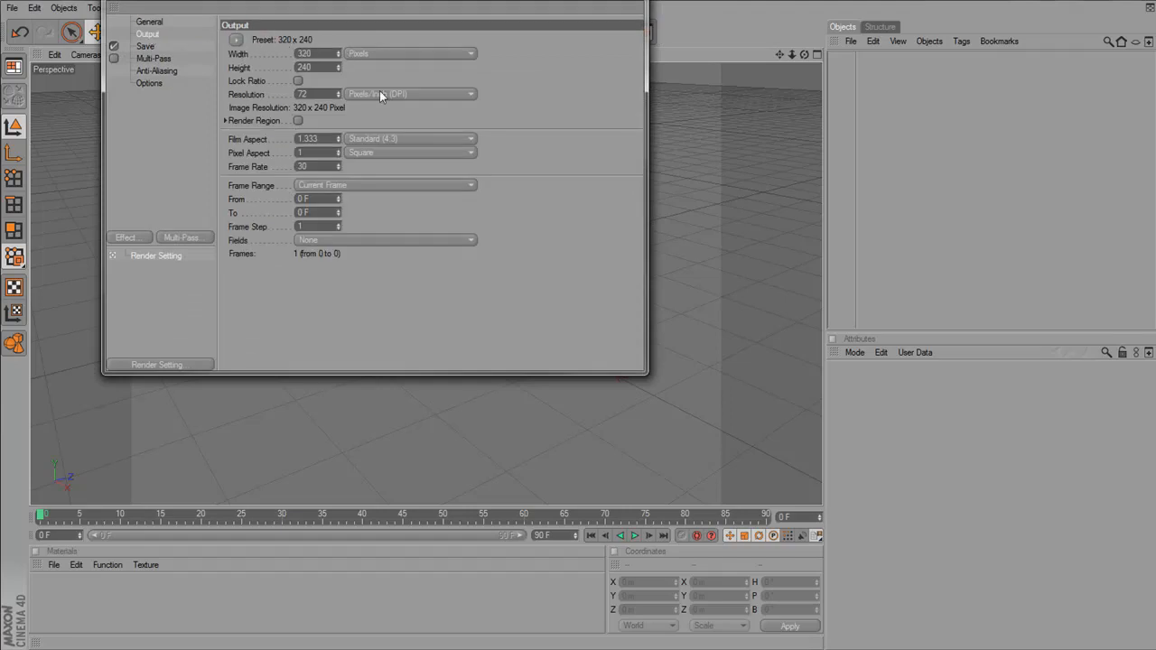
{"action": "left_click", "coordinate": [235, 40]}
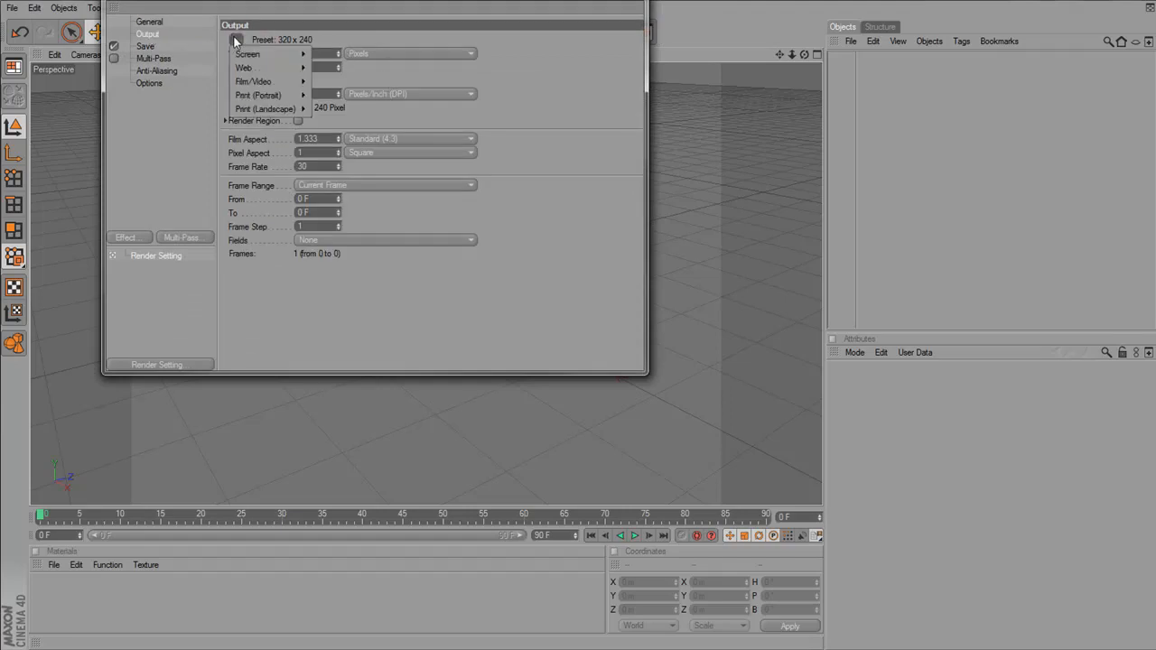
{"action": "mouse_move", "coordinate": [267, 87]}
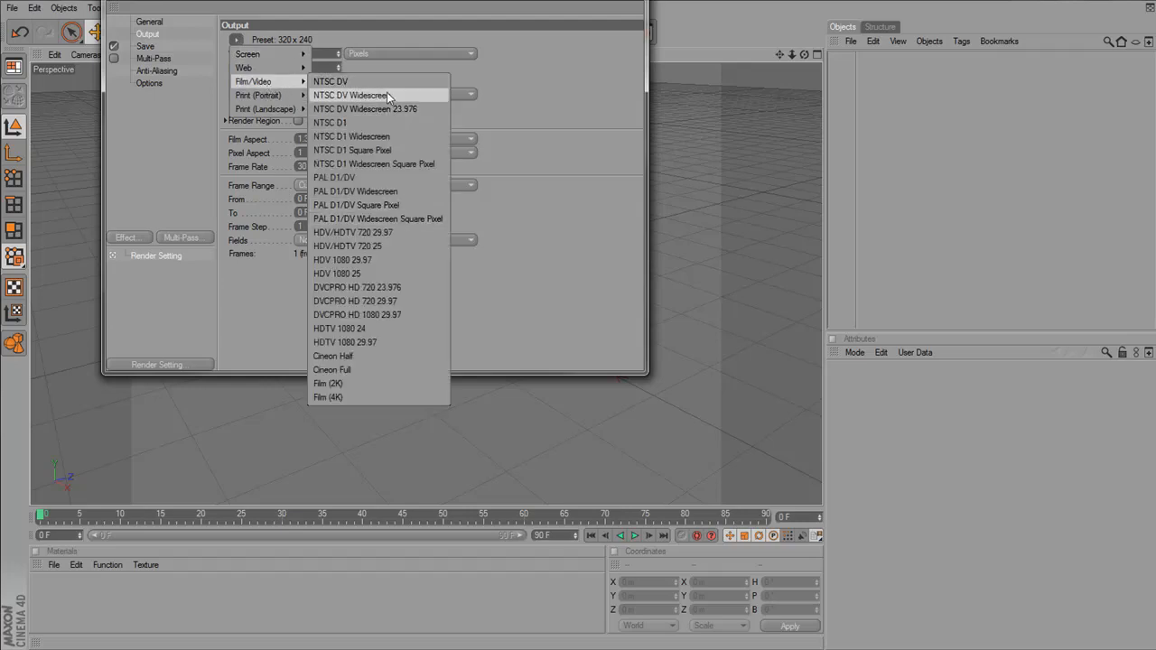
{"action": "left_click", "coordinate": [409, 218]}
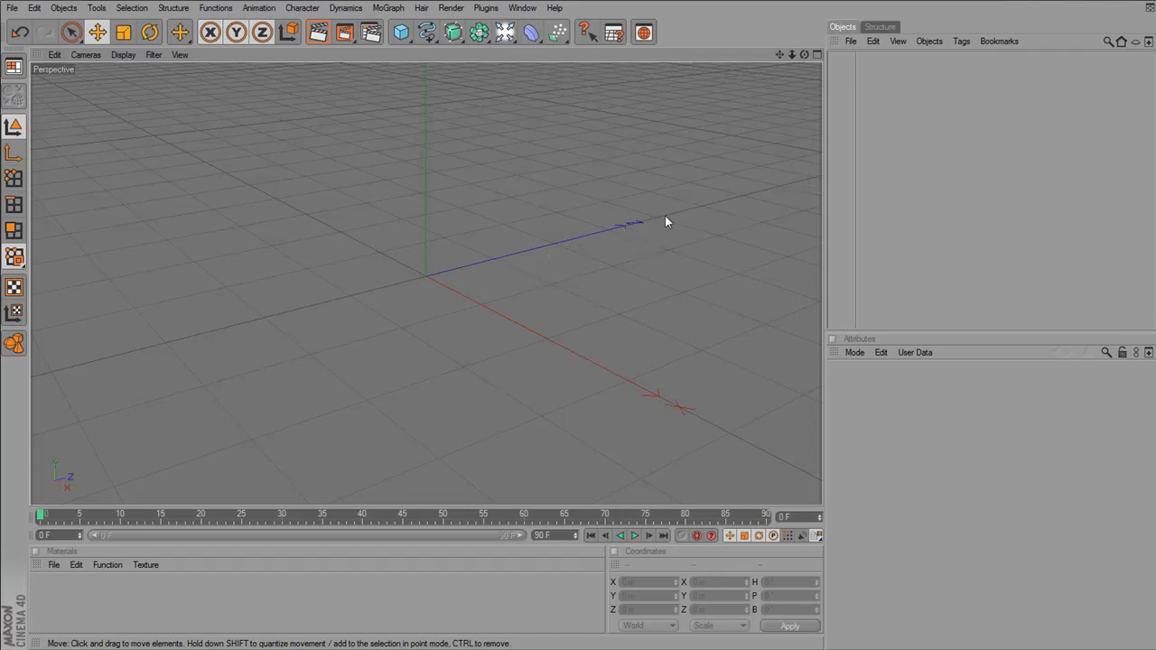
Add a Plane primitive at the scene origin
{"action": "left_click_drag", "start_coordinate": [426, 284], "coordinate": [757, 183]}
{"action": "left_click_drag", "start_coordinate": [653, 193], "coordinate": [650, 302]}
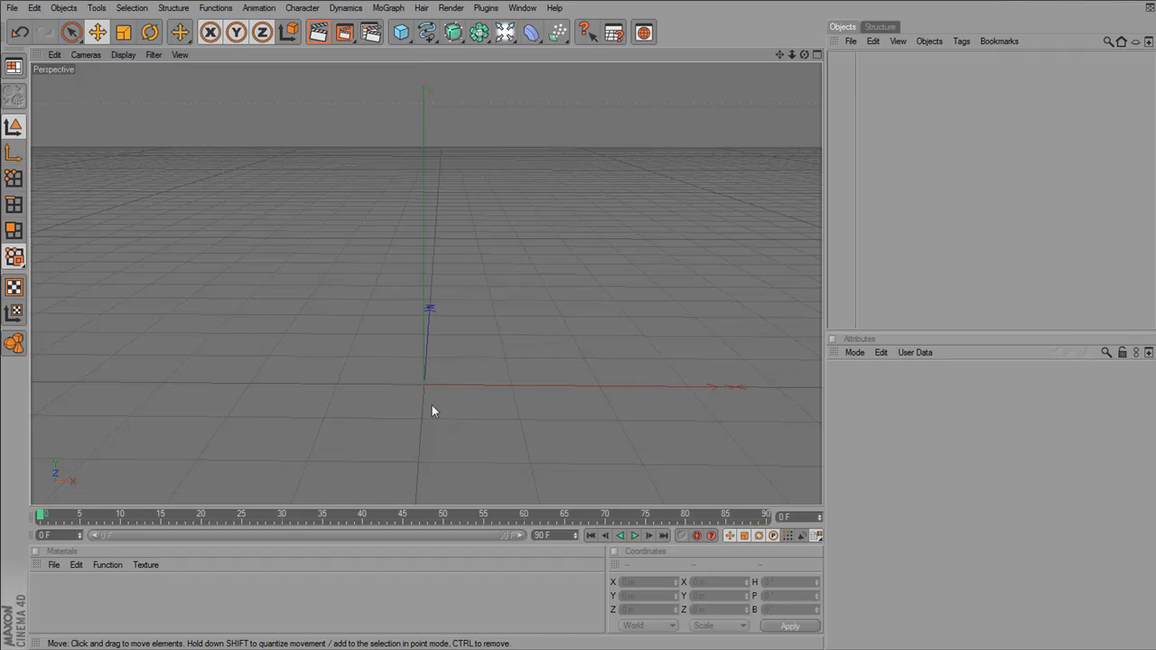
{"action": "left_click_drag", "start_coordinate": [424, 383], "coordinate": [451, 331]}
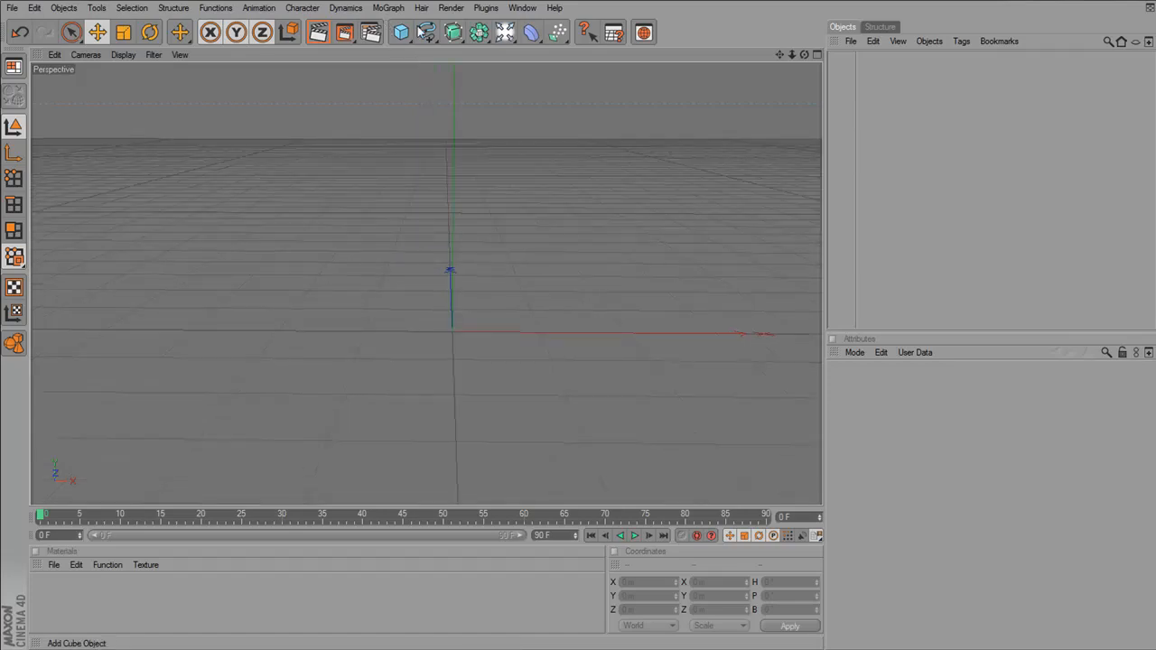
{"action": "left_click", "coordinate": [422, 32]}
{"action": "mouse_move", "coordinate": [408, 36]}
{"action": "left_mouse_down"}
{"action": "mouse_move", "coordinate": [472, 42]}
{"action": "mouse_move", "coordinate": [503, 73]}
{"action": "left_mouse_up"}
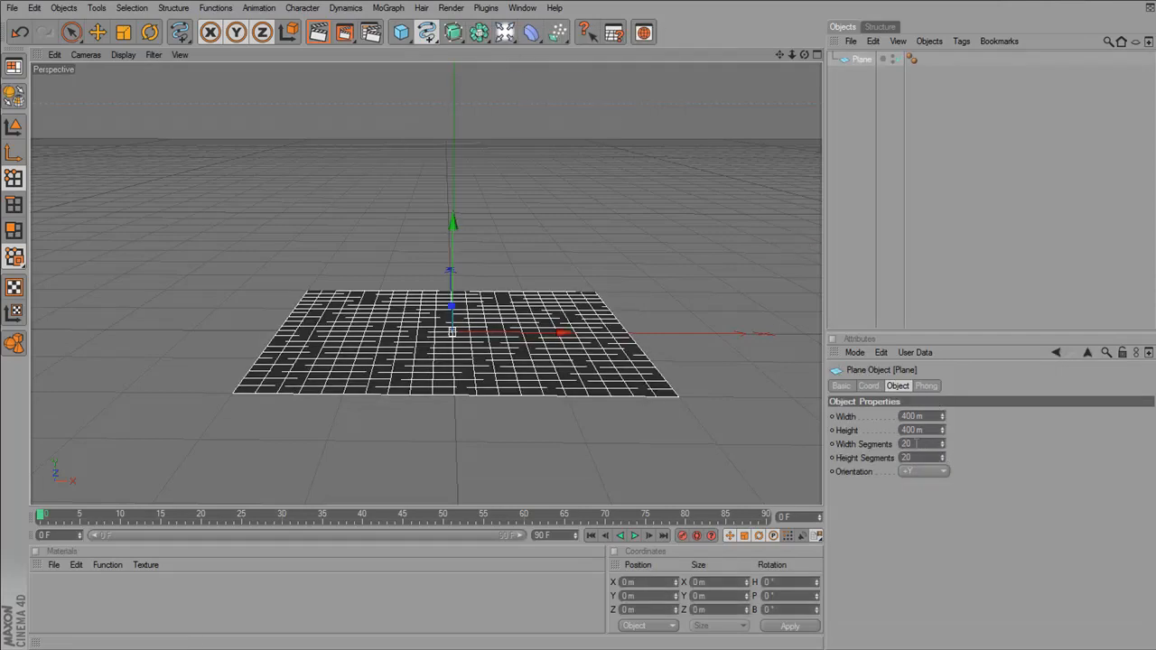
Set the plane to 10 width segments and 8 height segments
{"action": "left_click", "coordinate": [908, 444]}
{"action": "type", "text": "10"}
{"action": "key", "text": "Tab"}
{"action": "type", "text": "8"}
{"action": "key", "text": "Tab"}
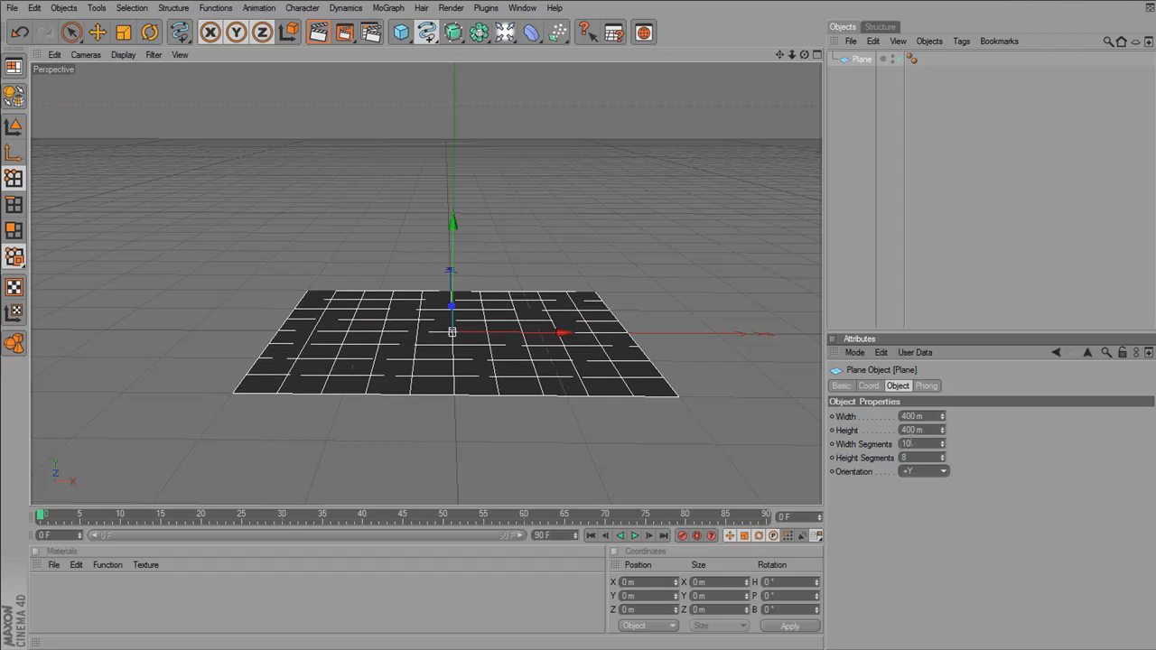
Set the plane's width to 1000 m and its height to 800 m
{"action": "left_click_drag", "start_coordinate": [624, 349], "coordinate": [458, 428]}
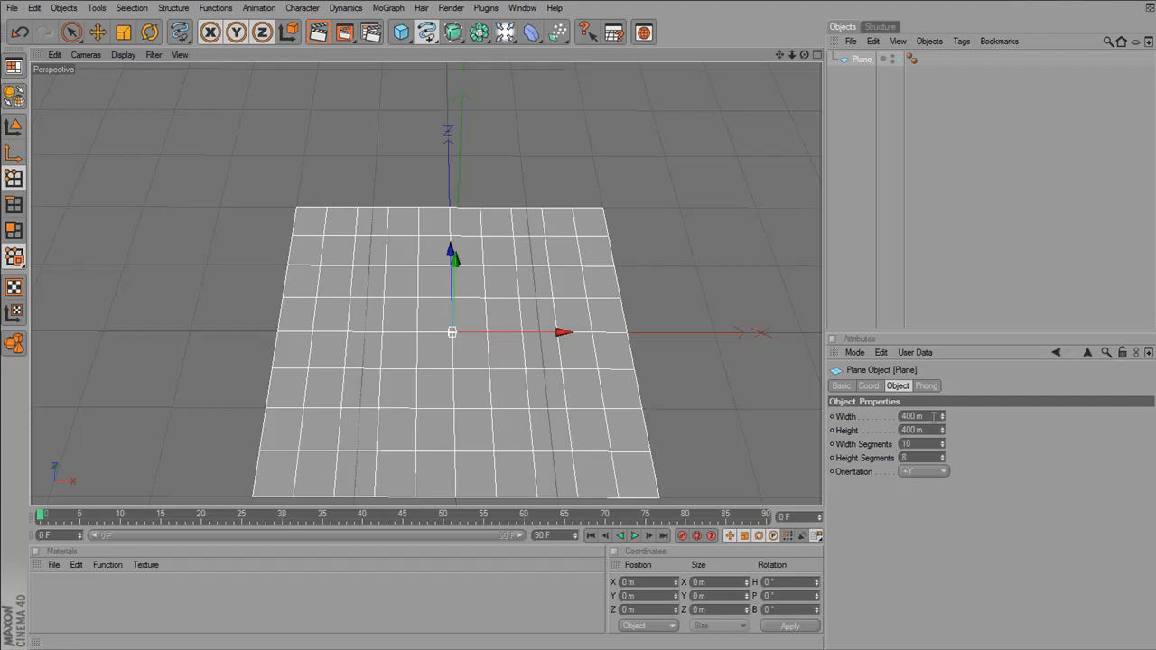
{"action": "key", "text": "ctrl+z"}
{"action": "left_click_drag", "start_coordinate": [931, 418], "coordinate": [865, 418]}
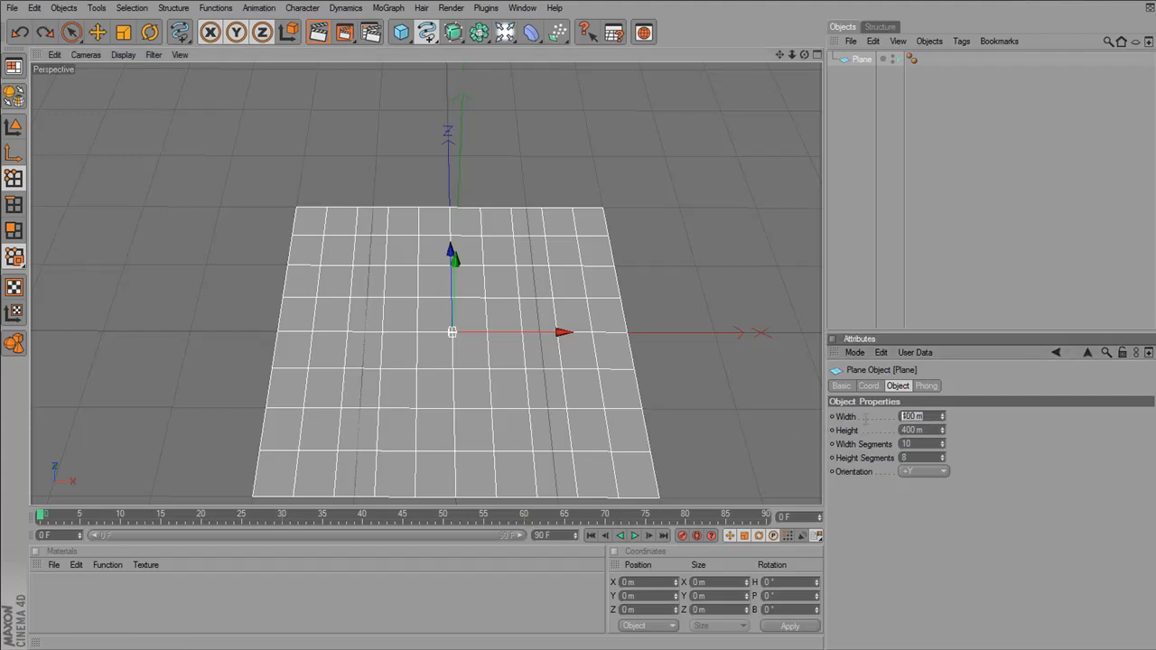
{"action": "type", "text": "1000"}
{"action": "left_click_drag", "start_coordinate": [931, 431], "coordinate": [836, 434]}
{"action": "type", "text": "800"}
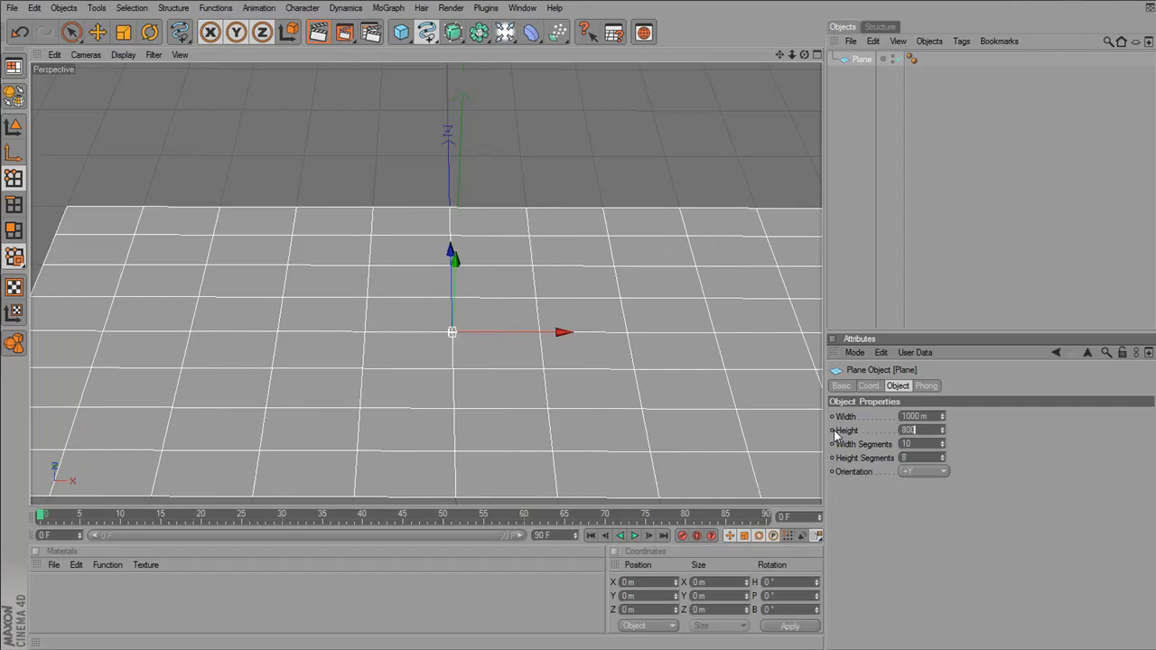
{"action": "key", "text": "Return"}
Rotate the plane about its X axis so it stands upright like a wall
{"action": "left_click_drag", "start_coordinate": [524, 373], "coordinate": [531, 403]}
{"action": "left_click_drag", "start_coordinate": [676, 241], "coordinate": [687, 163]}
{"action": "left_click_drag", "start_coordinate": [630, 204], "coordinate": [650, 179]}
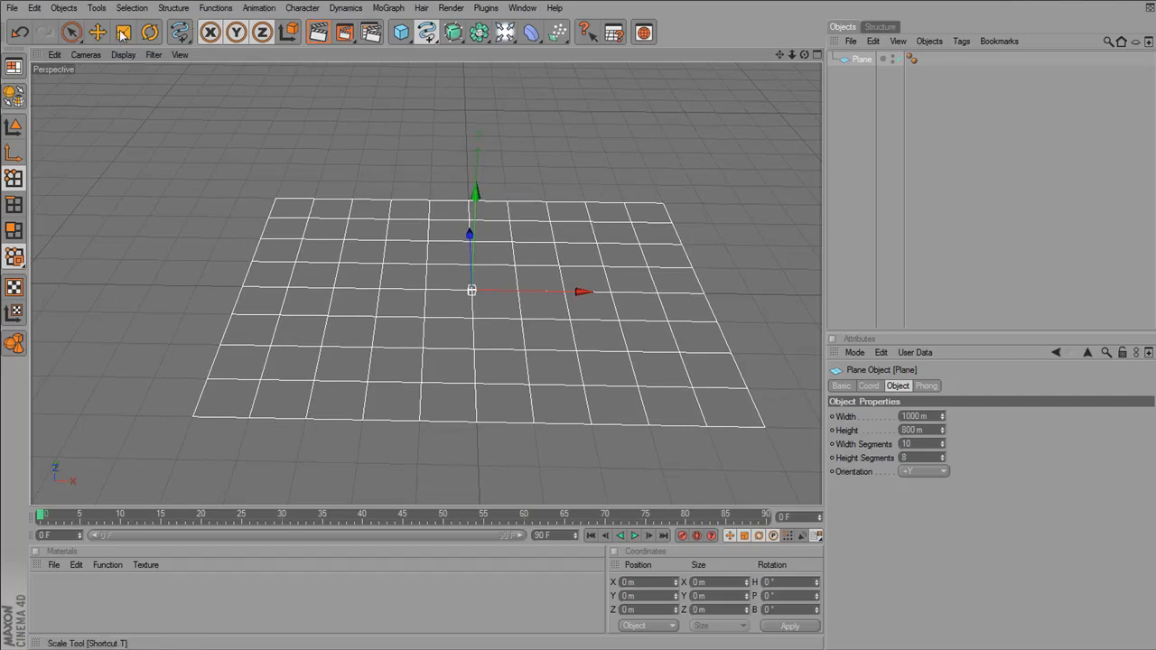
{"action": "left_click", "coordinate": [150, 33]}
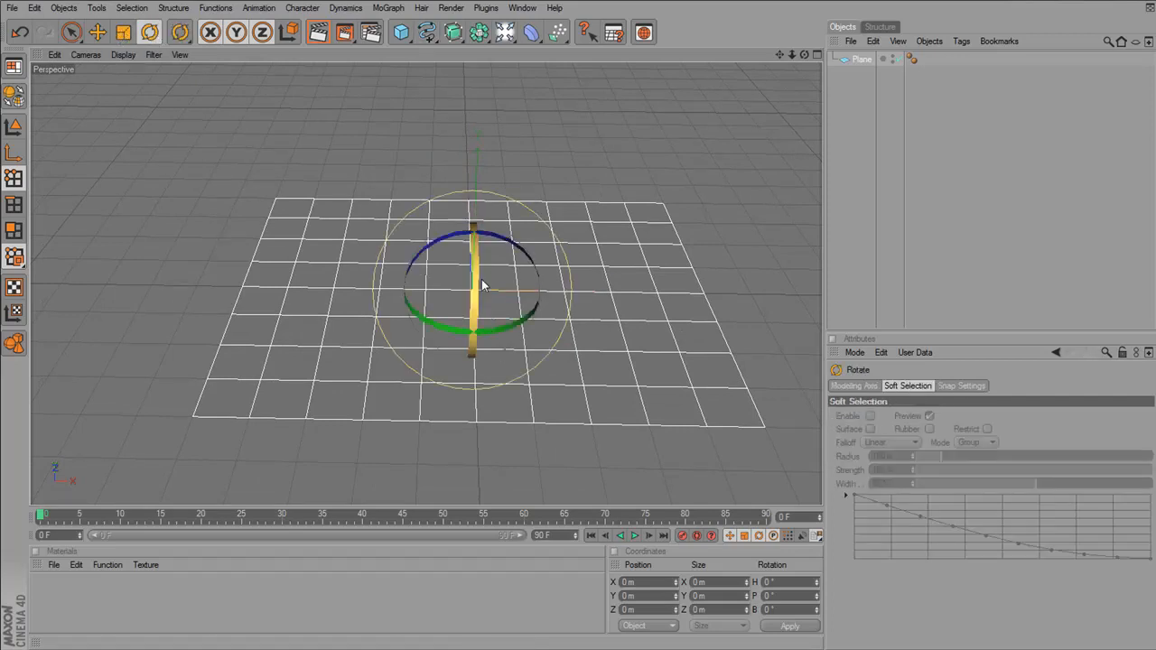
{"action": "left_click_drag", "start_coordinate": [483, 283], "coordinate": [477, 340]}
{"action": "key", "text": "ctrl+z"}
{"action": "mouse_move", "coordinate": [772, 195]}
{"action": "left_mouse_down"}
{"action": "mouse_move", "coordinate": [655, 204]}
{"action": "mouse_move", "coordinate": [766, 181]}
{"action": "mouse_move", "coordinate": [772, 195]}
{"action": "left_mouse_up"}
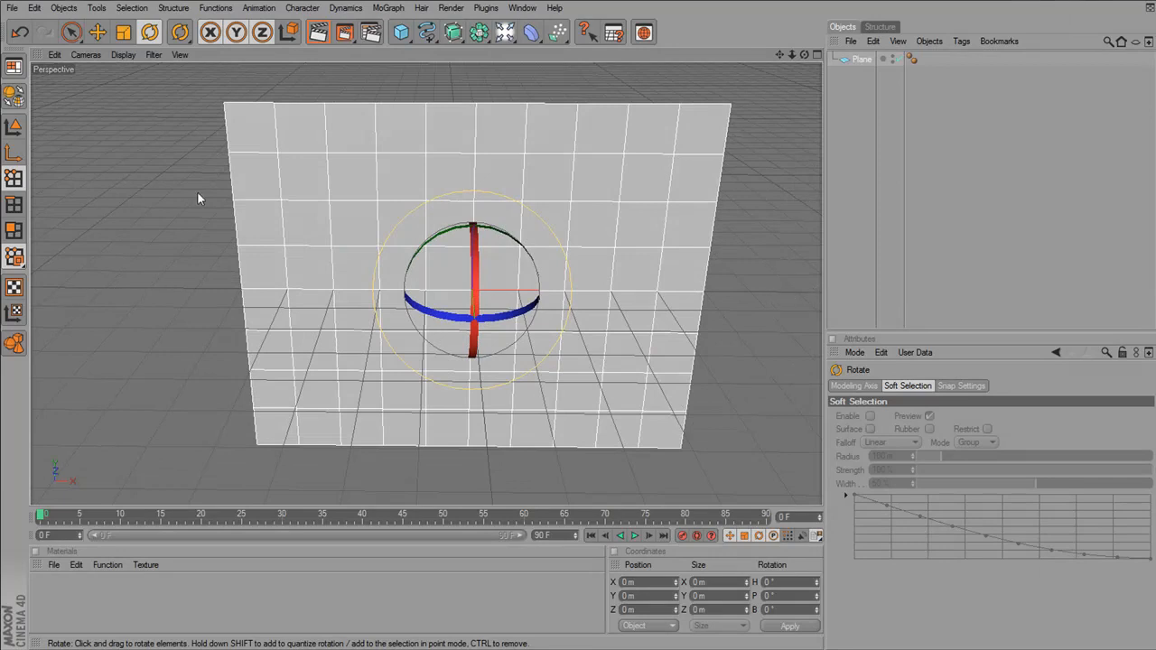
{"action": "left_click_drag", "start_coordinate": [212, 149], "coordinate": [287, 215]}
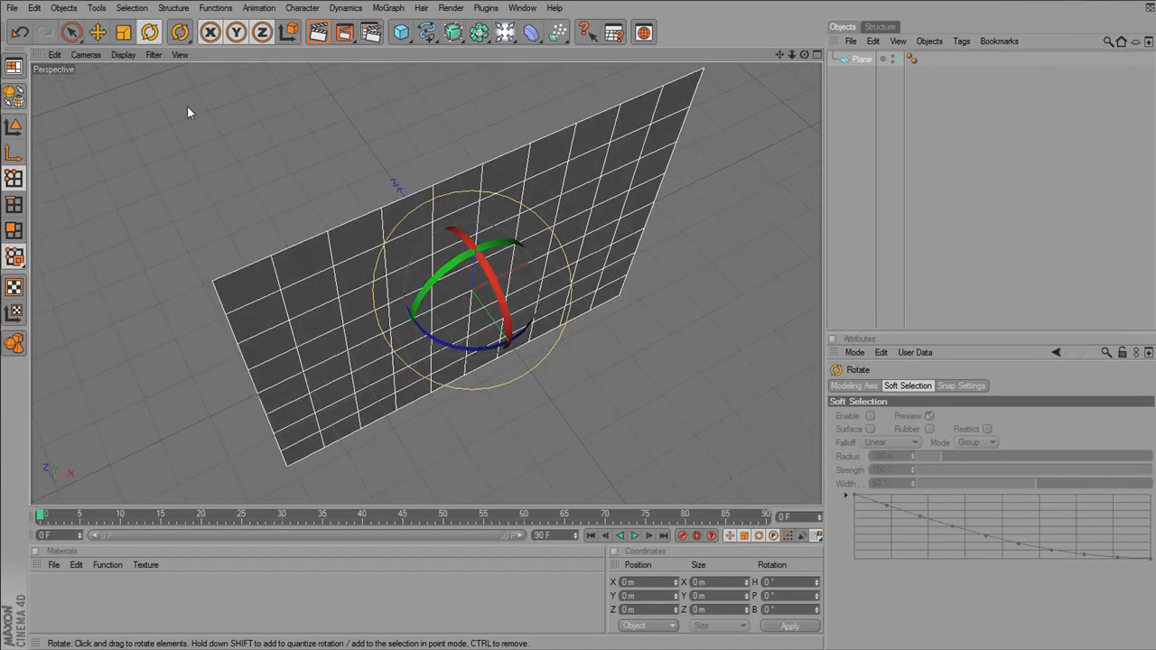
{"action": "left_click_drag", "start_coordinate": [539, 139], "coordinate": [452, 72]}
{"action": "mouse_move", "coordinate": [506, 184]}
{"action": "left_mouse_down"}
{"action": "mouse_move", "coordinate": [519, 167]}
{"action": "mouse_move", "coordinate": [505, 183]}
{"action": "left_mouse_up"}
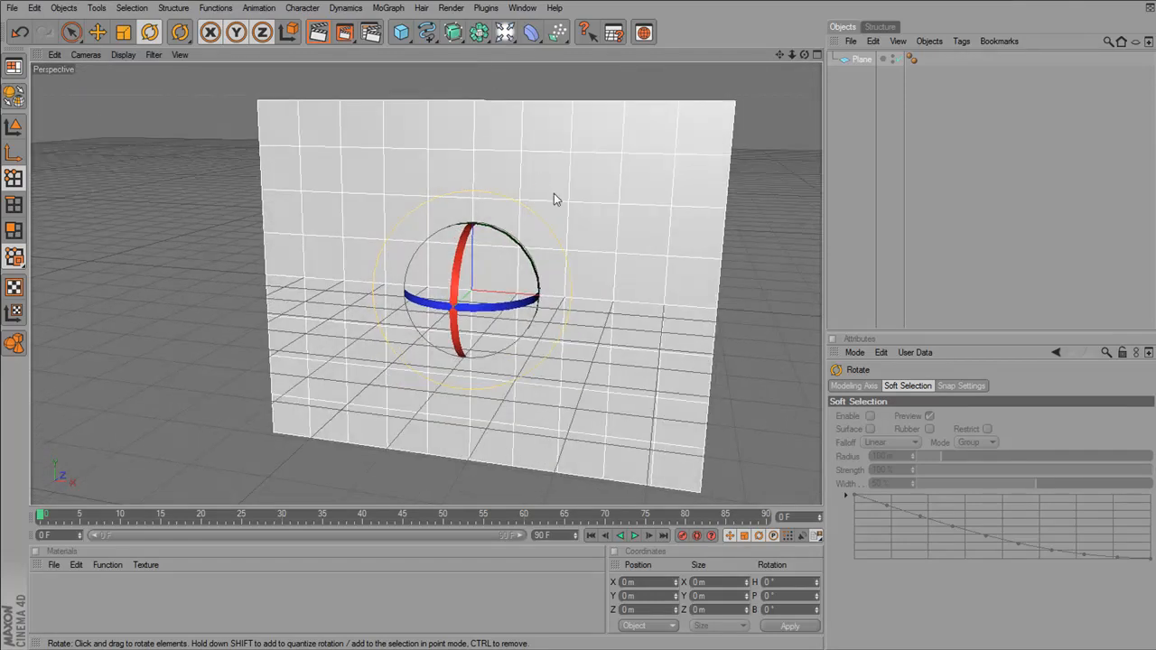
Raise the upright plane by about 400 m so its lower edge rests at ground level
{"action": "left_click", "coordinate": [97, 33]}
{"action": "left_click_drag", "start_coordinate": [471, 176], "coordinate": [472, 69]}
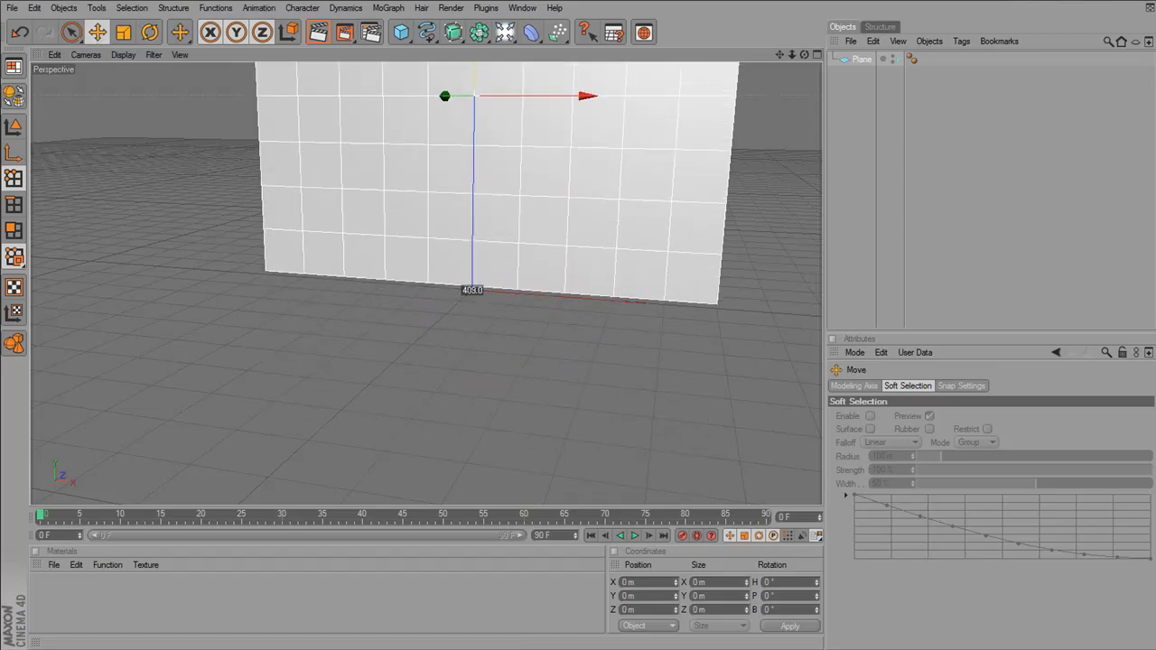
{"action": "left_click_drag", "start_coordinate": [740, 415], "coordinate": [782, 406]}
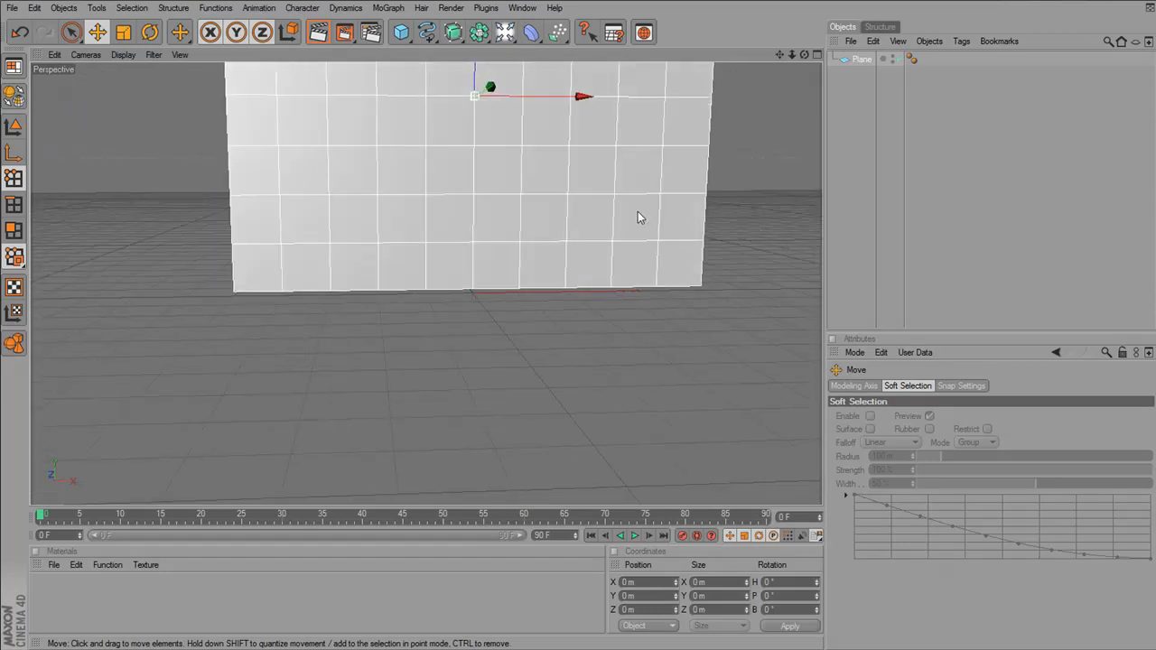
Add a Bend deformer and make it a child of the Plane object
{"action": "key", "text": "o"}
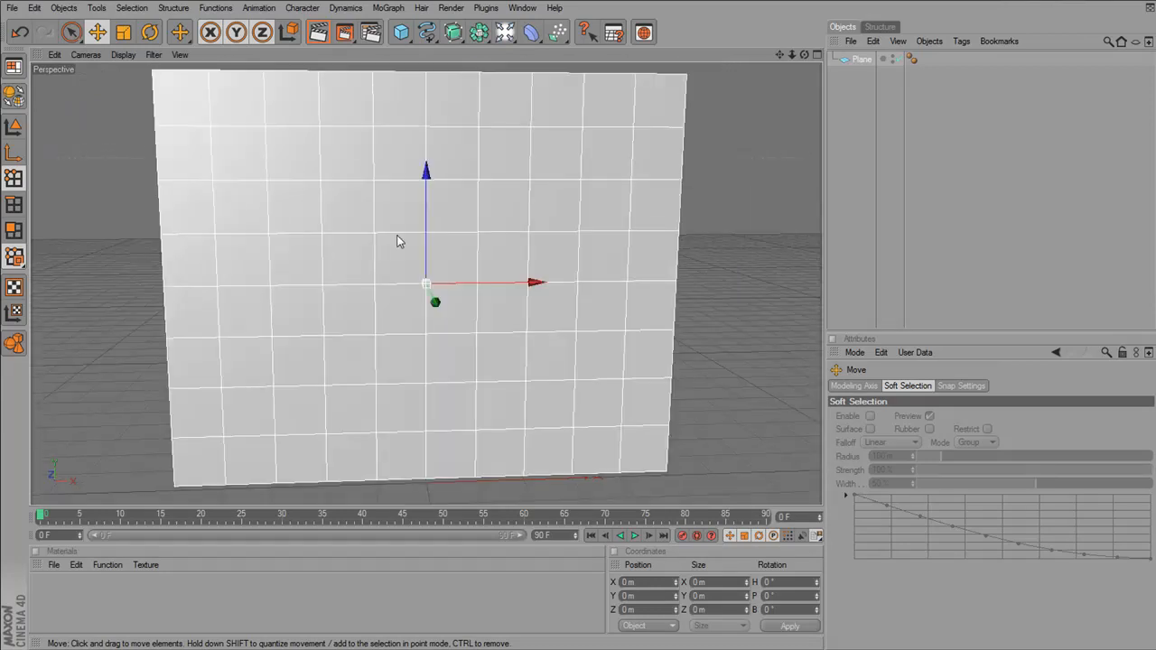
{"action": "left_click_drag", "start_coordinate": [730, 241], "coordinate": [677, 251]}
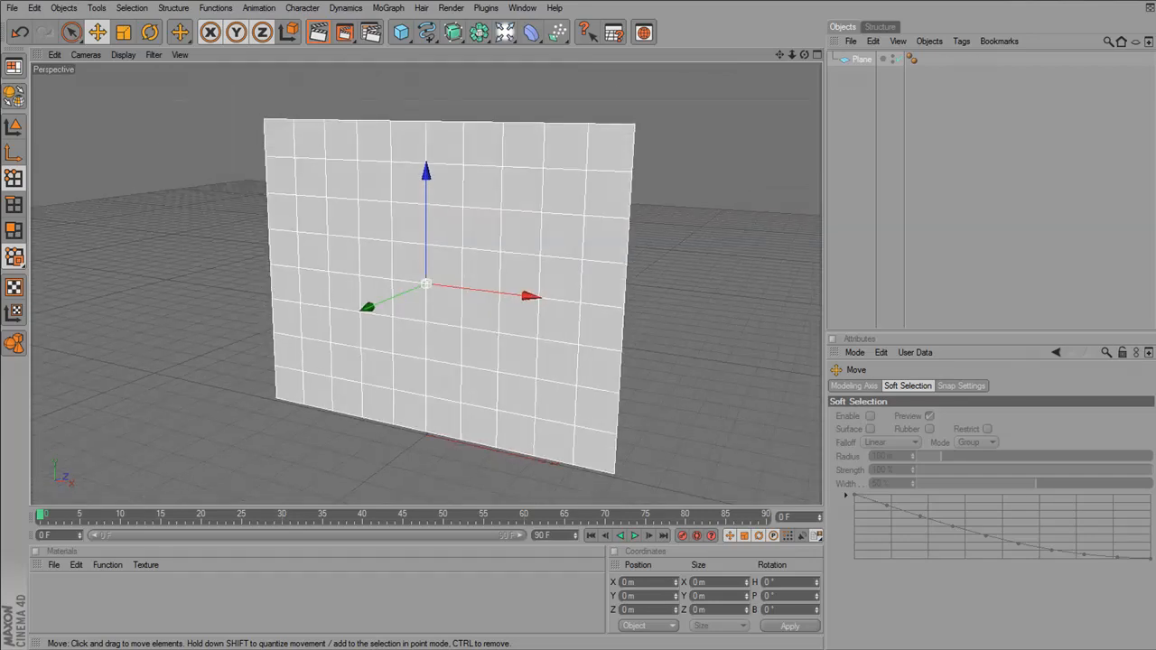
{"action": "left_click_drag", "start_coordinate": [492, 315], "coordinate": [514, 331]}
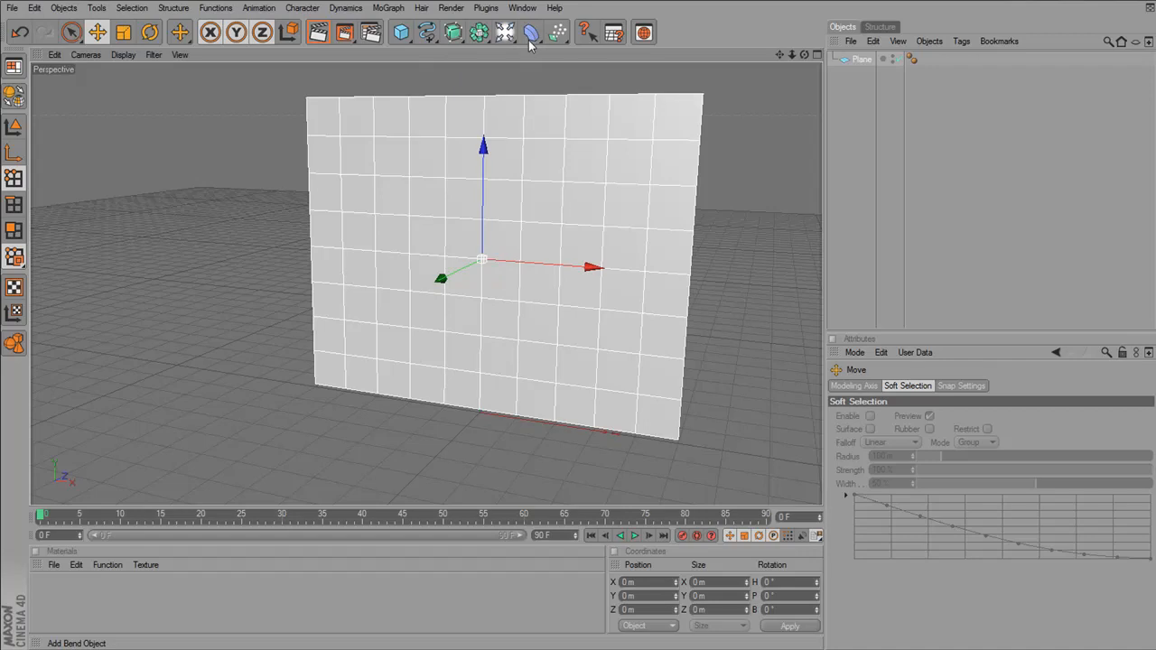
{"action": "left_click_drag", "start_coordinate": [531, 36], "coordinate": [596, 48]}
{"action": "left_click_drag", "start_coordinate": [866, 76], "coordinate": [862, 74]}
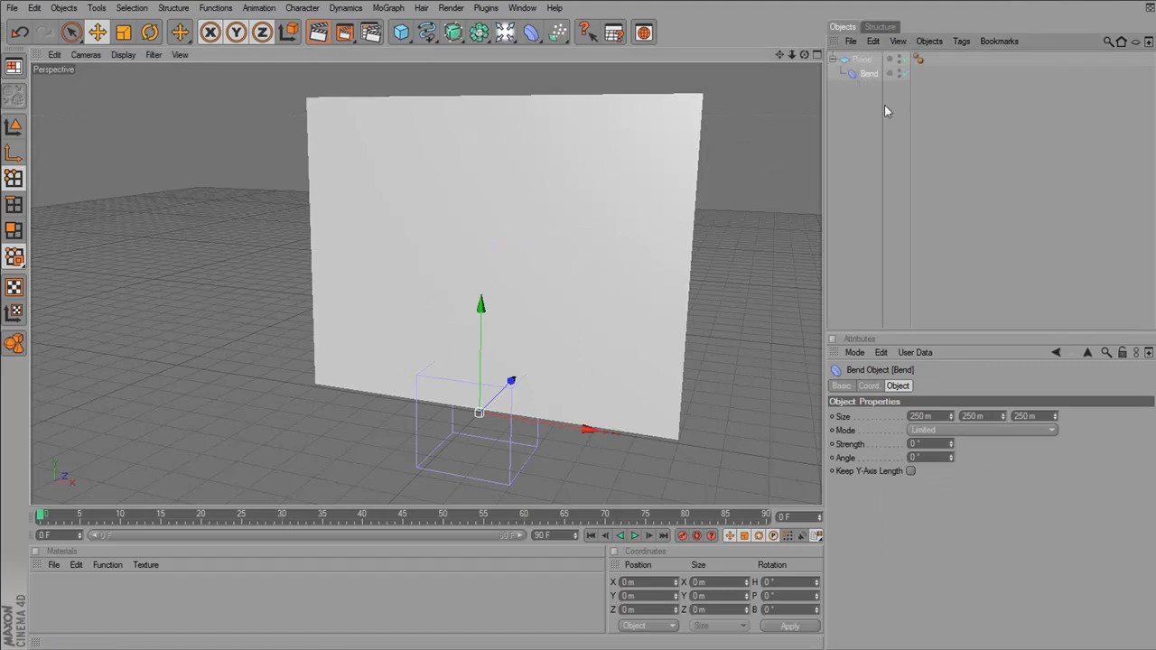
Set the Bend deformer's strength to 15°
{"action": "left_click", "coordinate": [929, 443]}
{"action": "type", "text": "15"}
{"action": "key", "text": "Tab"}
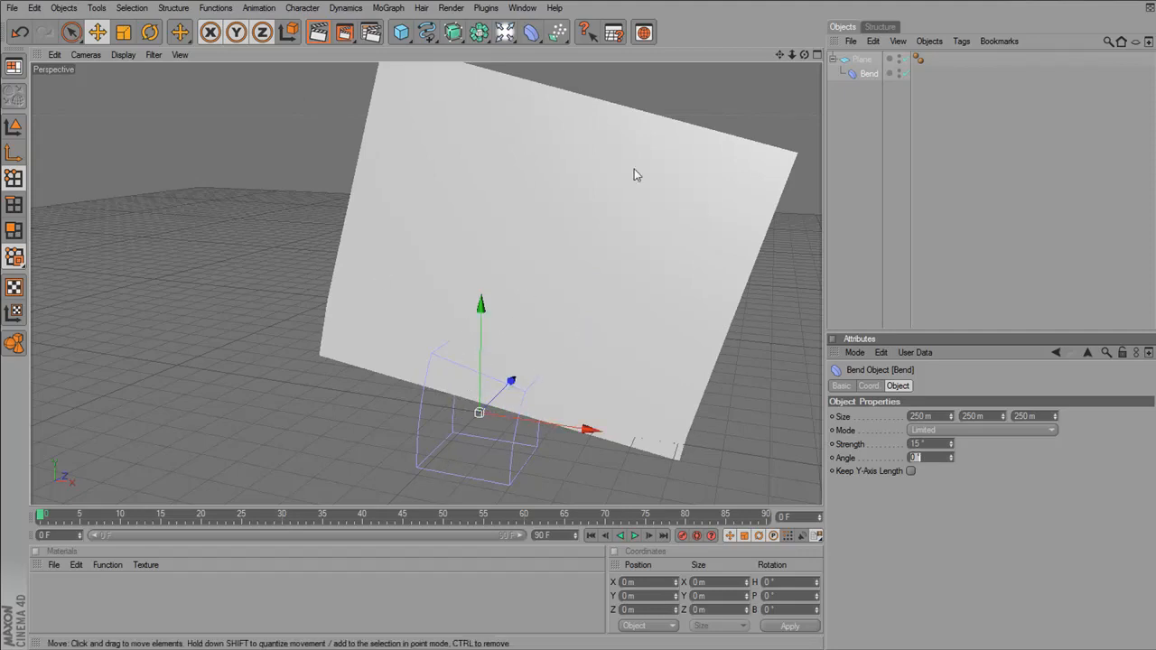
Rotate the Bend deformer onto its side so the upright plane curves horizontally across its width
{"action": "left_click", "coordinate": [150, 32]}
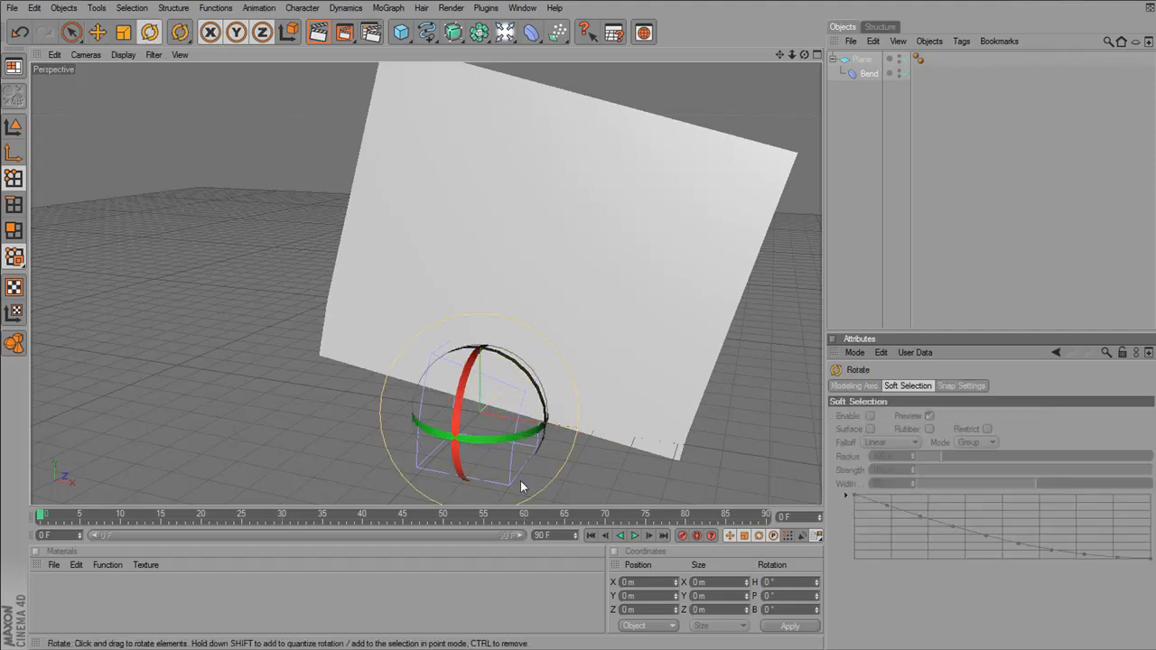
{"action": "left_click_drag", "start_coordinate": [455, 398], "coordinate": [459, 473]}
{"action": "left_click_drag", "start_coordinate": [566, 430], "coordinate": [622, 504]}
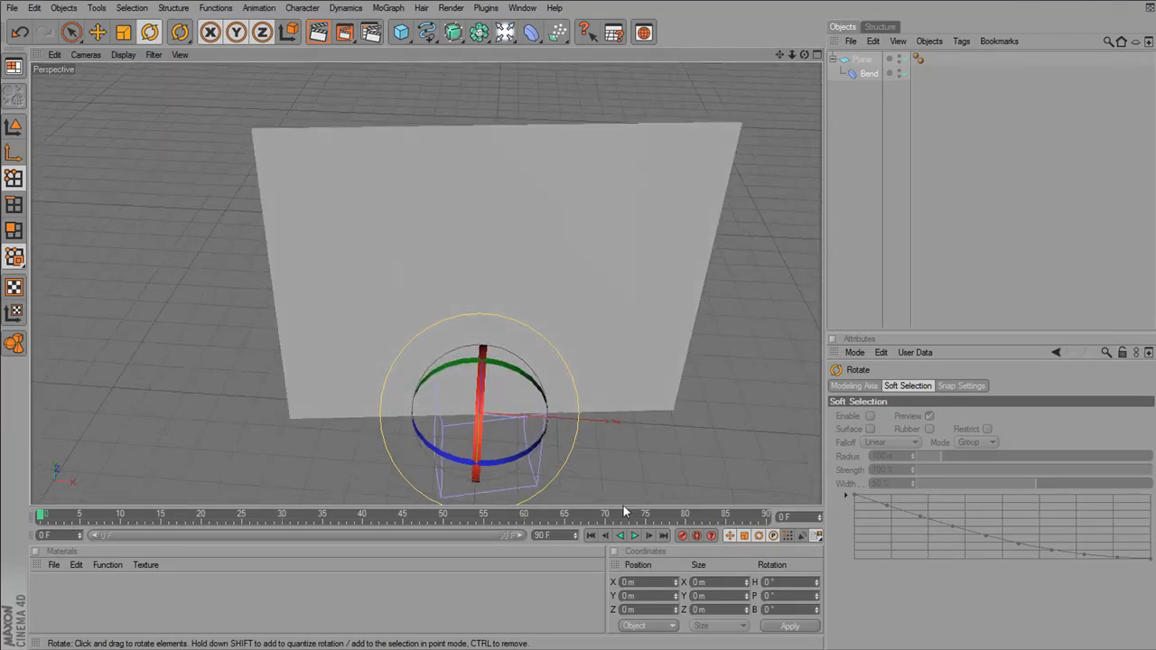
{"action": "left_click_drag", "start_coordinate": [526, 451], "coordinate": [401, 456]}
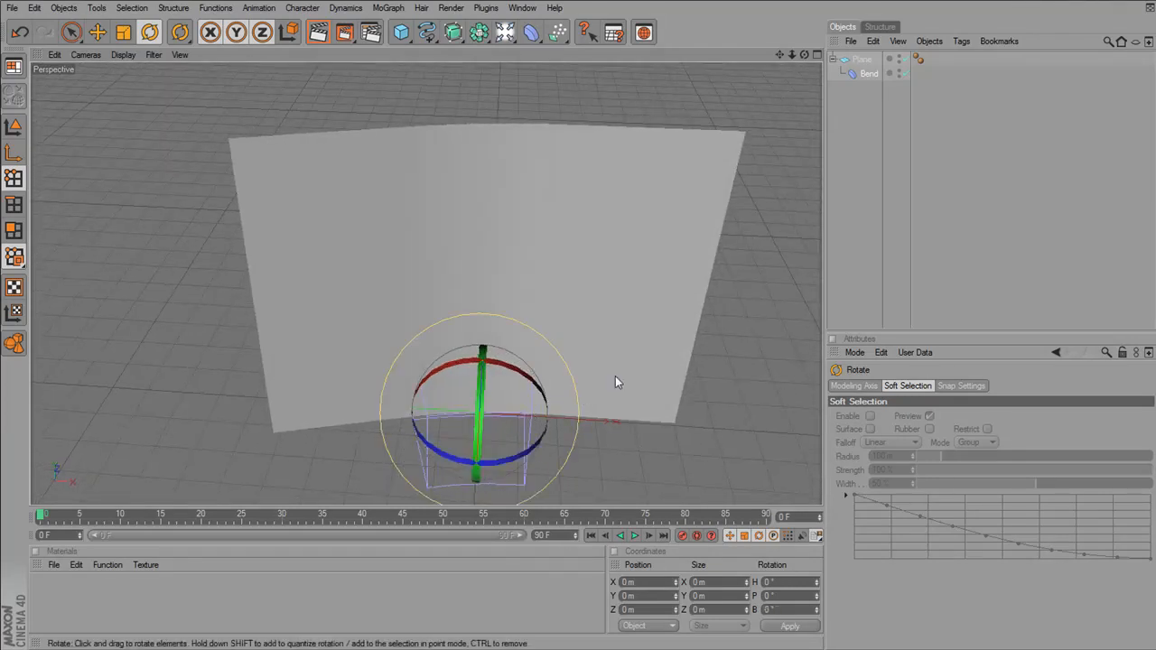
Set the Bend deformer's mode to Unlimited so the curve extends across the whole plane
{"action": "left_click", "coordinate": [869, 73]}
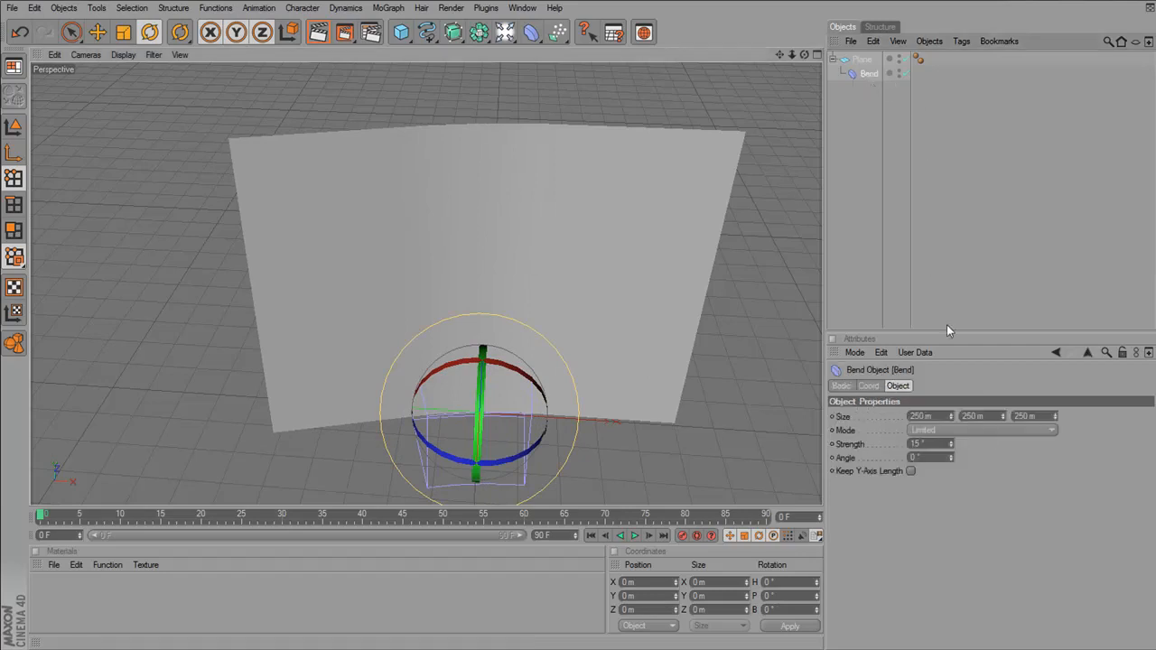
{"action": "left_click", "coordinate": [946, 431]}
{"action": "left_click", "coordinate": [947, 470]}
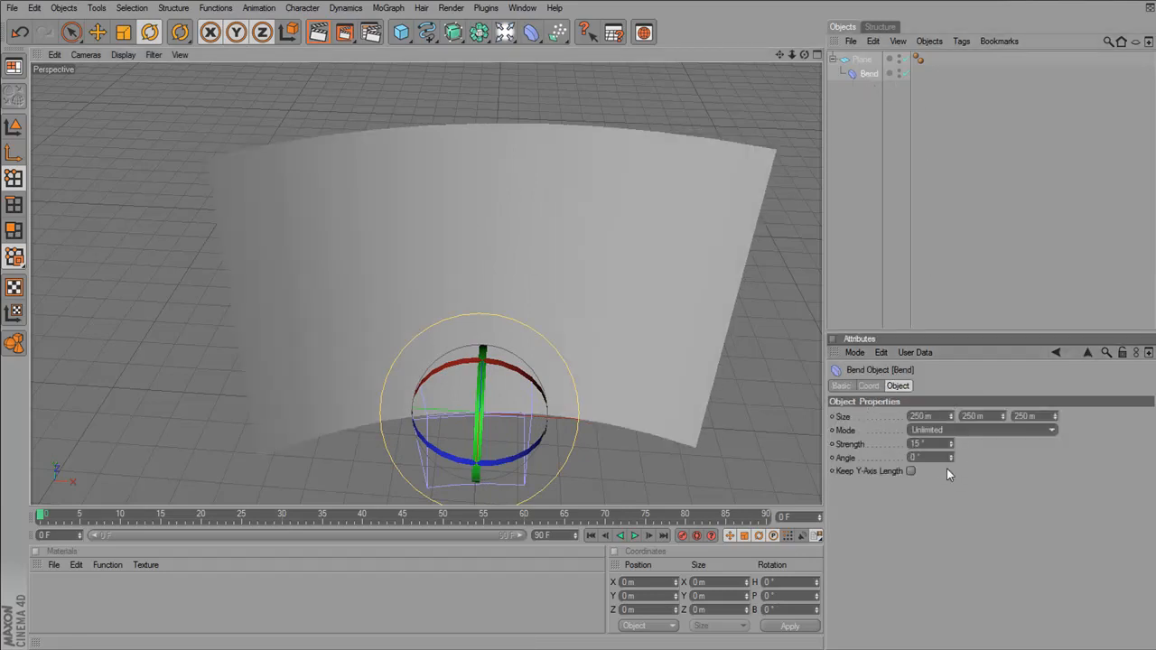
{"action": "left_click_drag", "start_coordinate": [507, 256], "coordinate": [534, 244]}
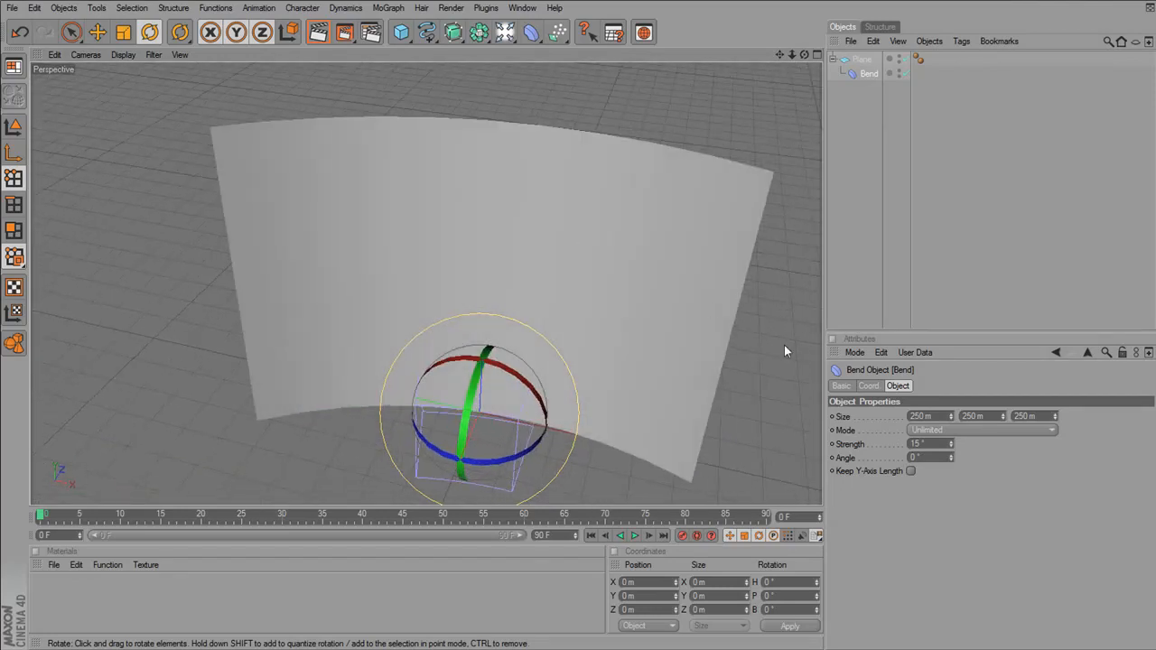
{"action": "mouse_move", "coordinate": [951, 444]}
{"action": "left_mouse_down"}
{"action": "mouse_move", "coordinate": [950, 425]}
{"action": "mouse_move", "coordinate": [951, 456]}
{"action": "mouse_move", "coordinate": [951, 424]}
{"action": "mouse_move", "coordinate": [950, 441]}
{"action": "left_mouse_up"}
{"action": "left_click_drag", "start_coordinate": [578, 298], "coordinate": [599, 325]}
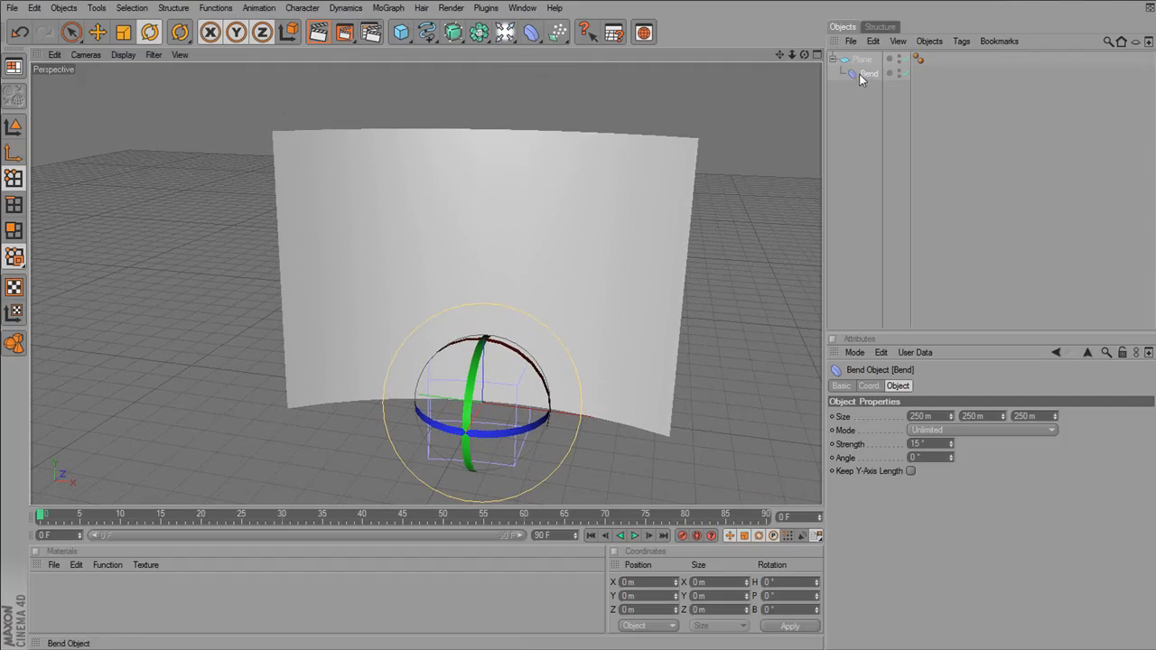
Duplicate the Bend deformer under the Plane and rotate the copy so it bends the wall vertically
{"action": "key", "text": "ctrl+c"}
{"action": "key", "text": "ctrl+v"}
{"action": "left_click_drag", "start_coordinate": [868, 60], "coordinate": [866, 75]}
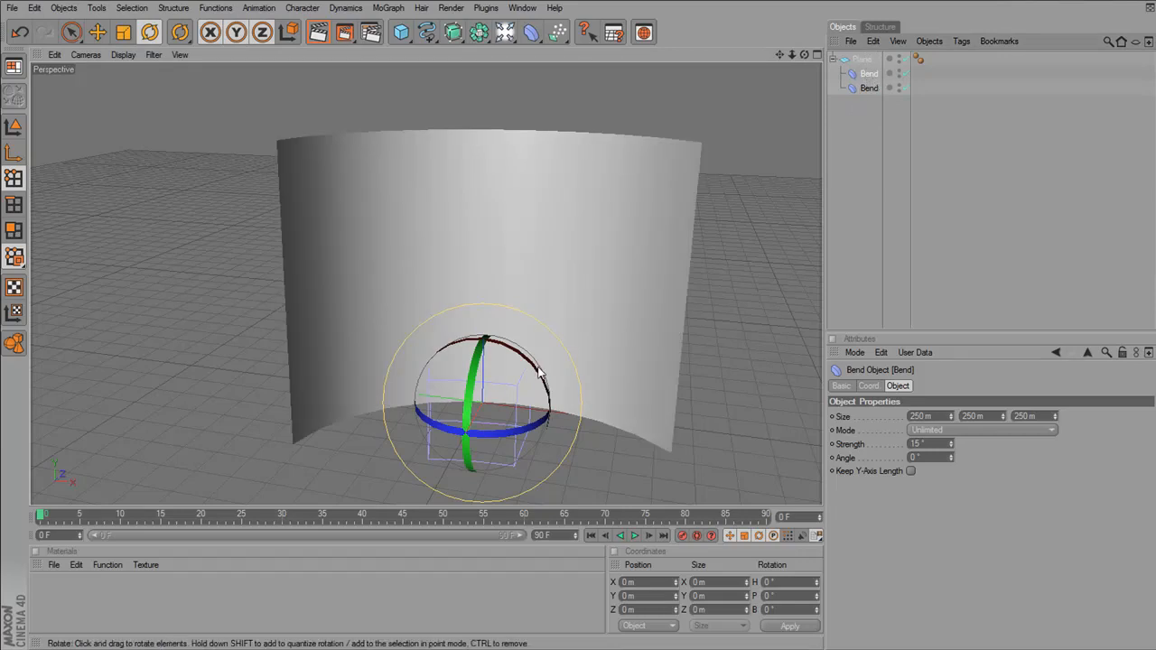
{"action": "left_click_drag", "start_coordinate": [517, 354], "coordinate": [549, 444]}
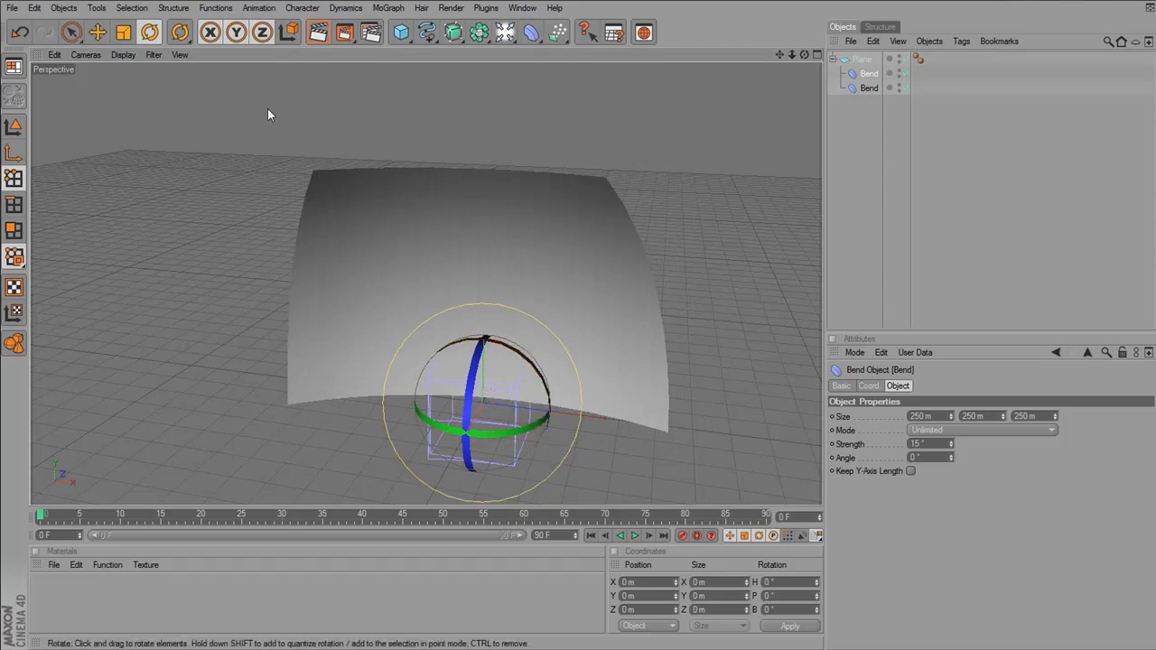
Raise the second Bend deformer to just above the middle of the curved plane
{"action": "left_click", "coordinate": [98, 33]}
{"action": "left_click_drag", "start_coordinate": [484, 352], "coordinate": [486, 271]}
{"action": "left_click_drag", "start_coordinate": [484, 313], "coordinate": [552, 356]}
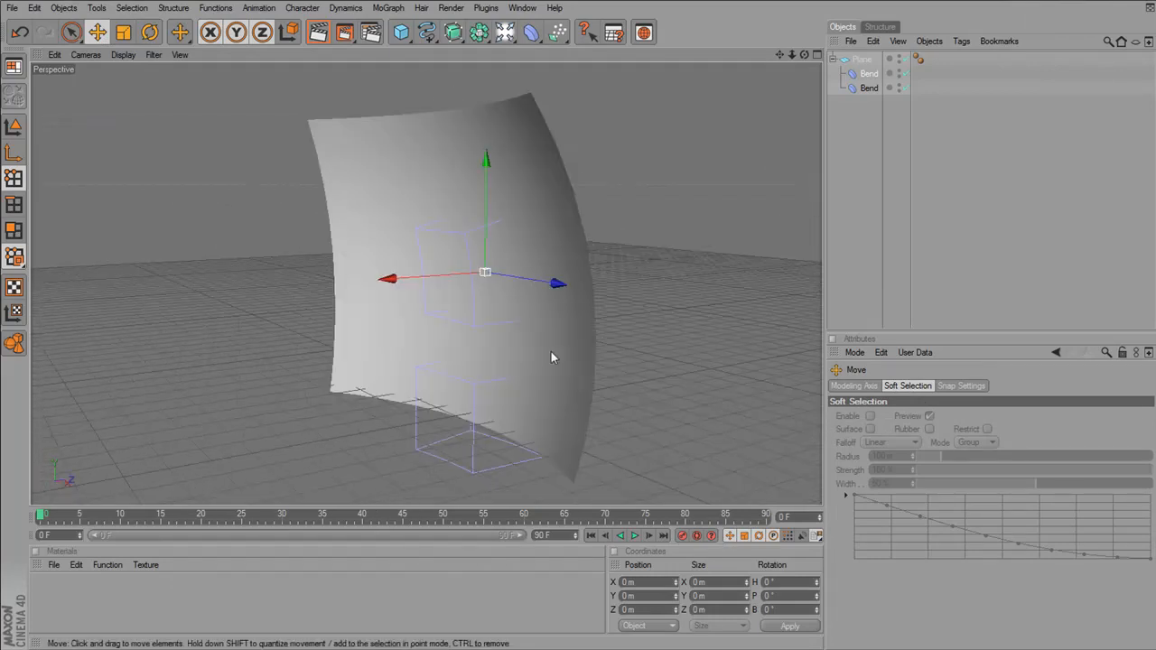
{"action": "left_click_drag", "start_coordinate": [485, 164], "coordinate": [485, 125]}
Set the second Bend deformer's strength to 5°
{"action": "left_click", "coordinate": [870, 74]}
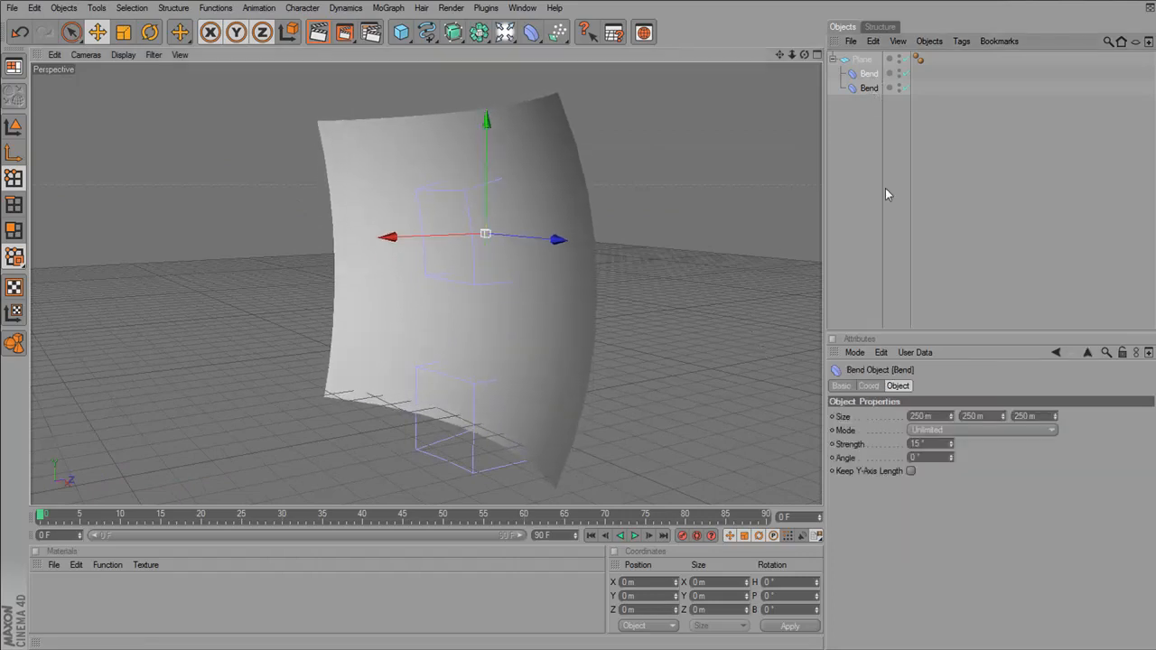
{"action": "left_click", "coordinate": [938, 443]}
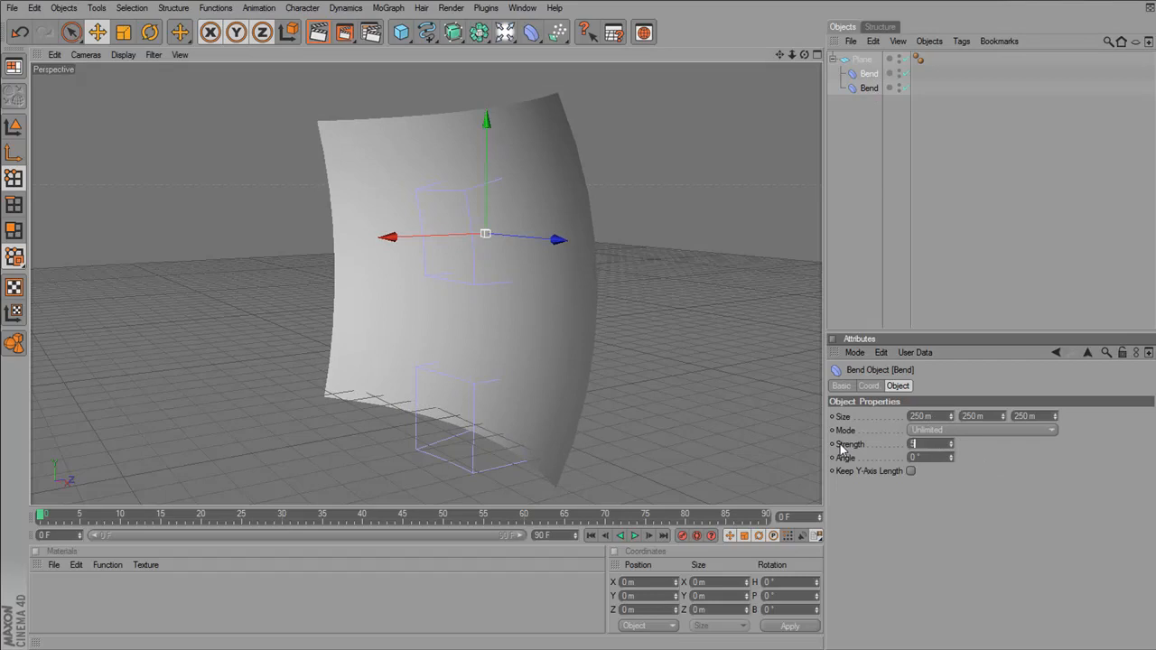
{"action": "key", "text": "Return"}
{"action": "left_click_drag", "start_coordinate": [650, 316], "coordinate": [619, 334]}
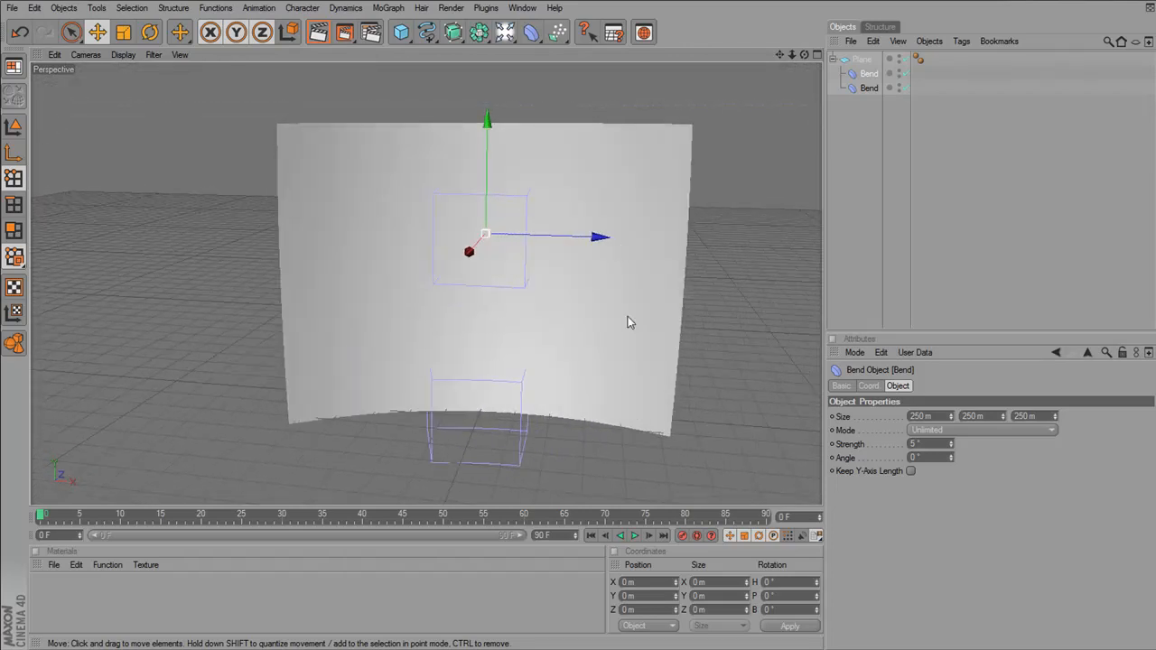
Switch the perspective view's display to Gouraud Shading (Lines) to show the plane's grid segments
{"action": "left_click_drag", "start_coordinate": [533, 204], "coordinate": [567, 166]}
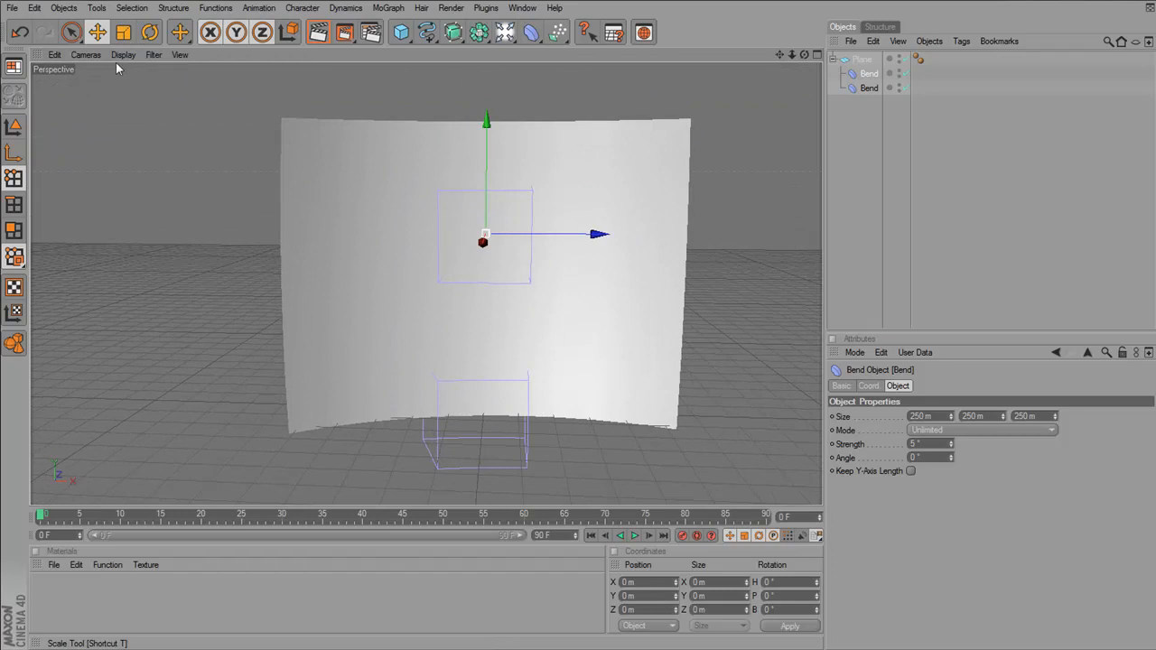
{"action": "left_click", "coordinate": [126, 55]}
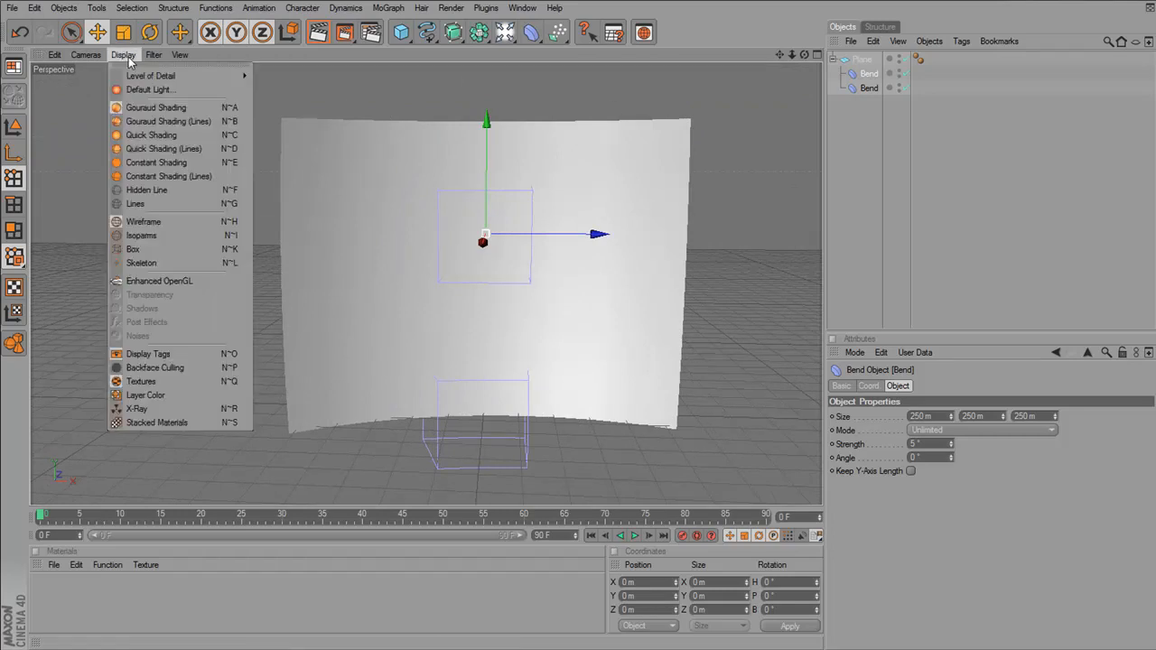
{"action": "left_click", "coordinate": [148, 122]}
{"action": "left_click_drag", "start_coordinate": [590, 179], "coordinate": [585, 224]}
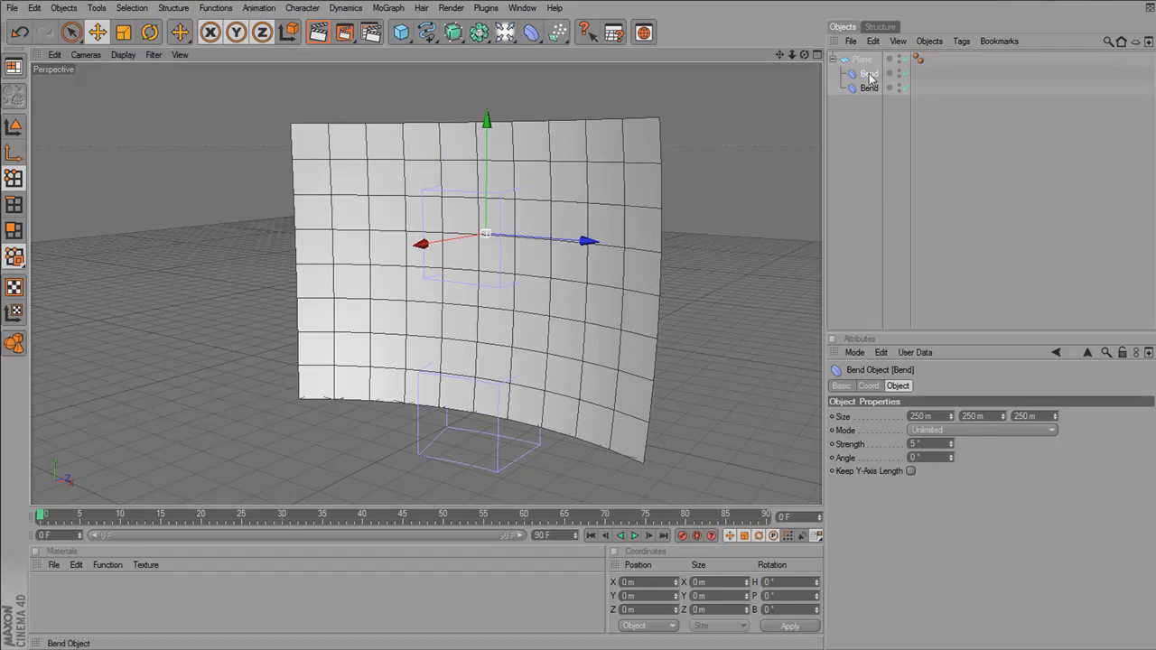
Add a standard omni light to the scene, separate from the Plane hierarchy
{"action": "left_click", "coordinate": [878, 192]}
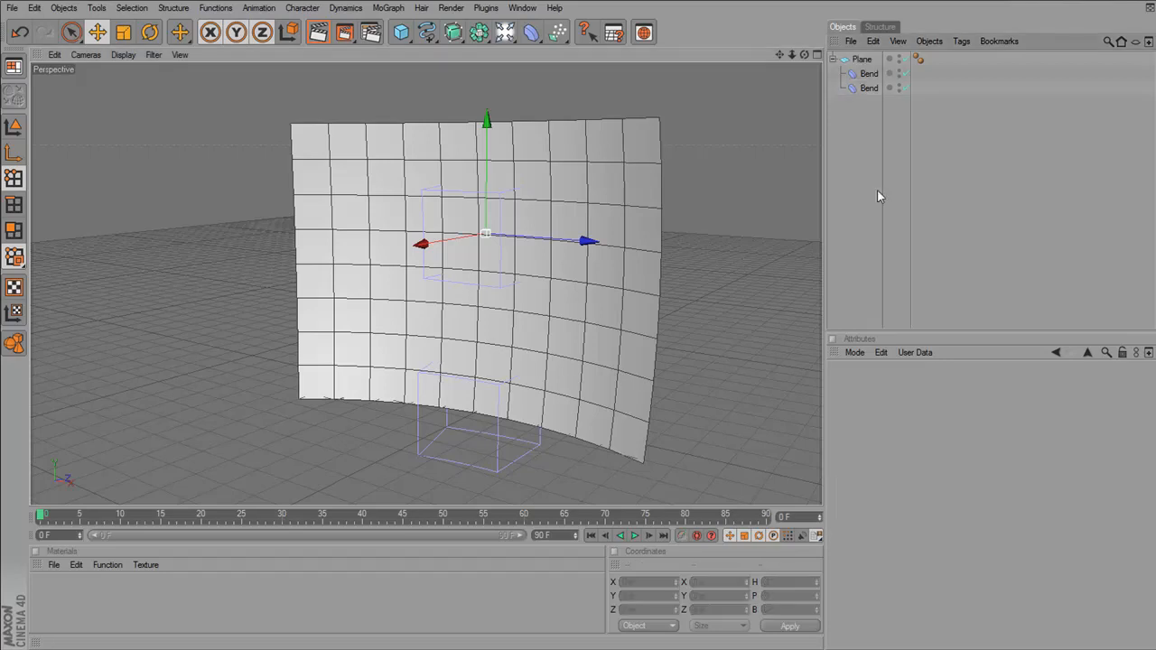
{"action": "left_click", "coordinate": [505, 33]}
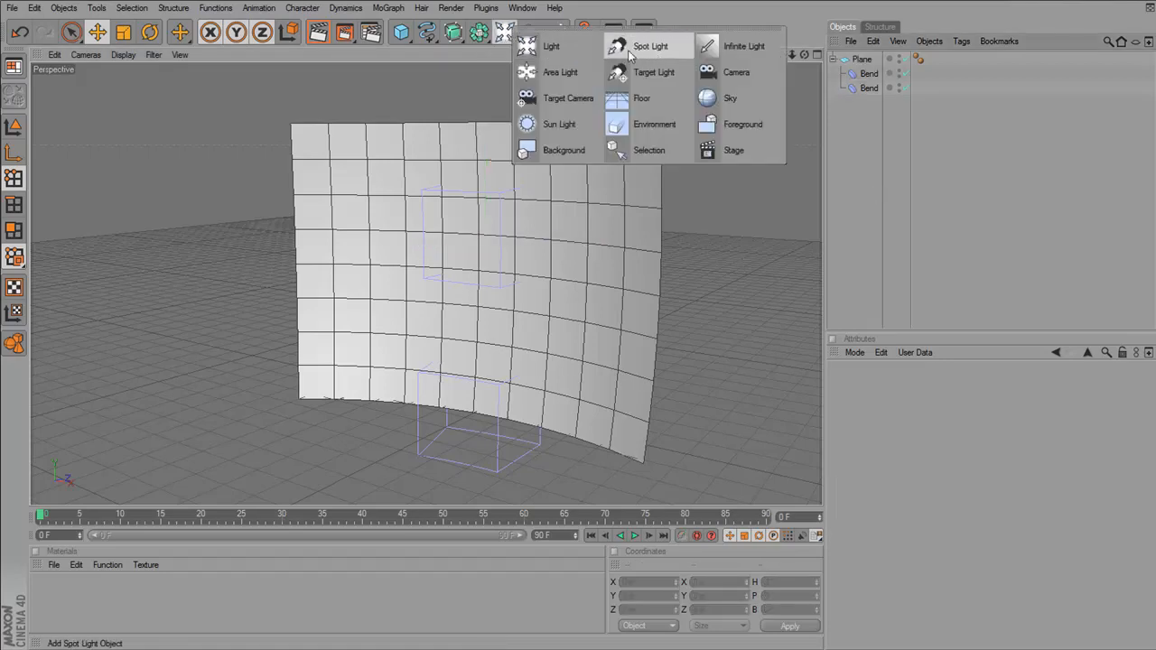
{"action": "left_click", "coordinate": [561, 50]}
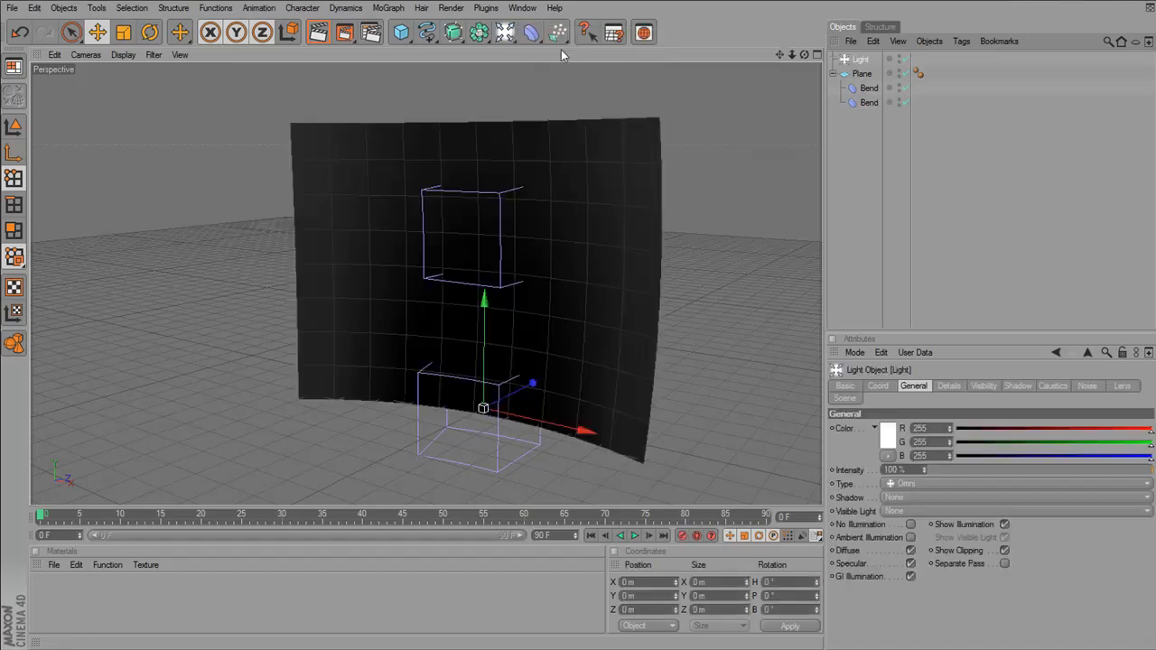
{"action": "left_click_drag", "start_coordinate": [583, 279], "coordinate": [487, 331]}
{"action": "left_click_drag", "start_coordinate": [657, 317], "coordinate": [788, 302]}
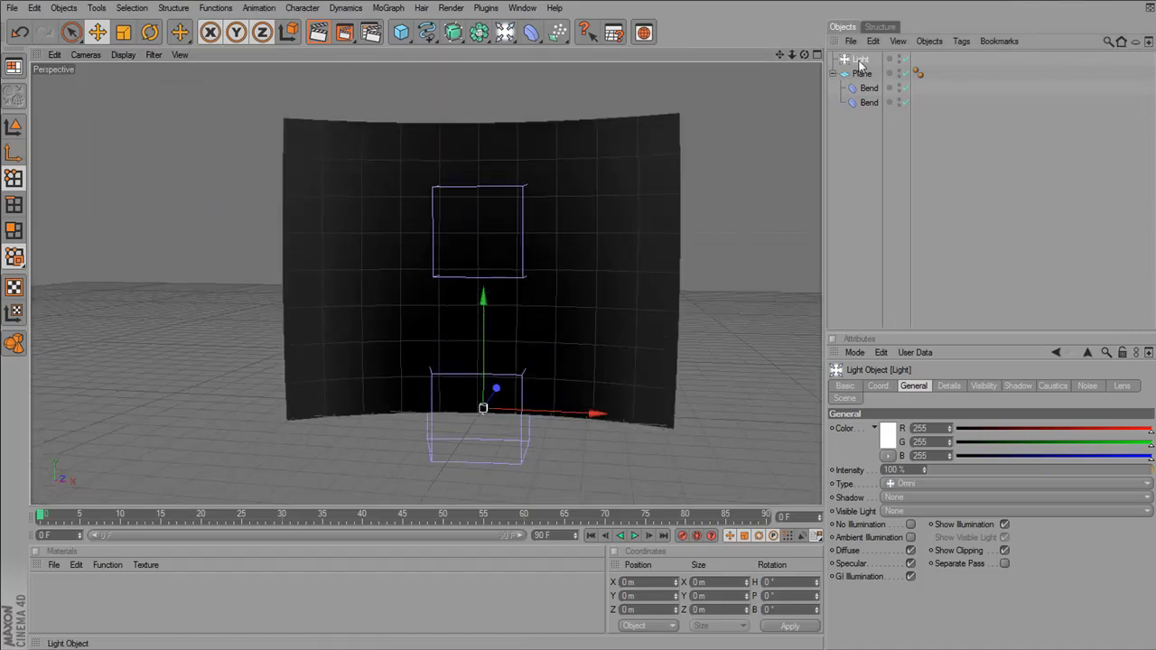
Add a MoGraph Cloner object and make the light its child
{"action": "left_click", "coordinate": [399, 8]}
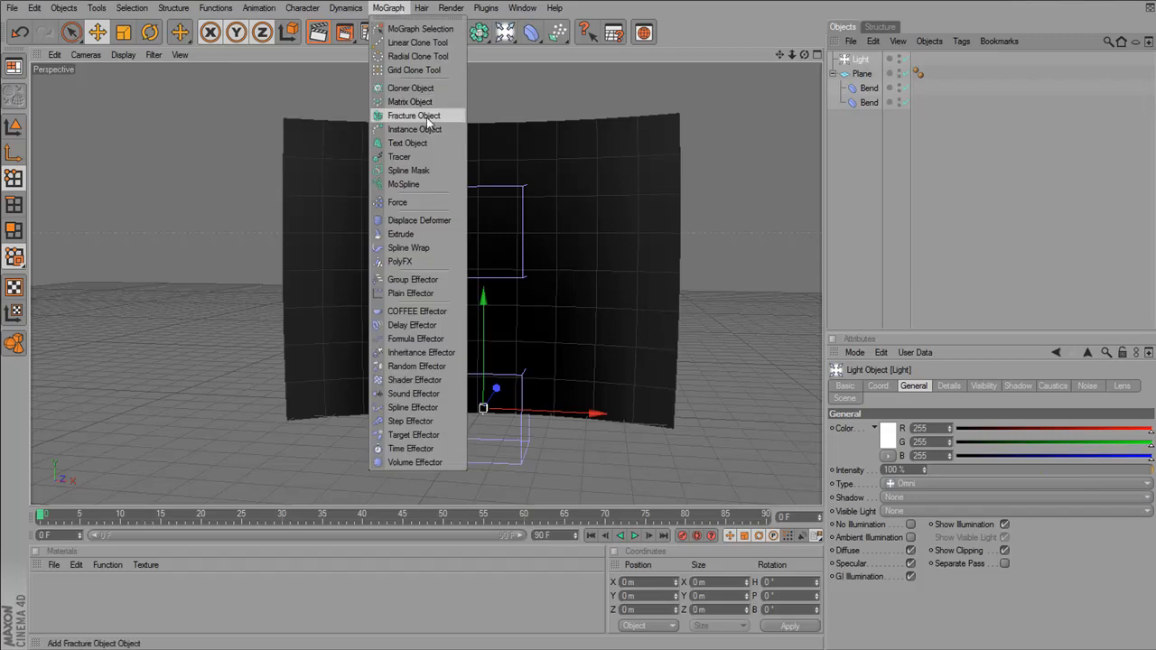
{"action": "left_click", "coordinate": [411, 89]}
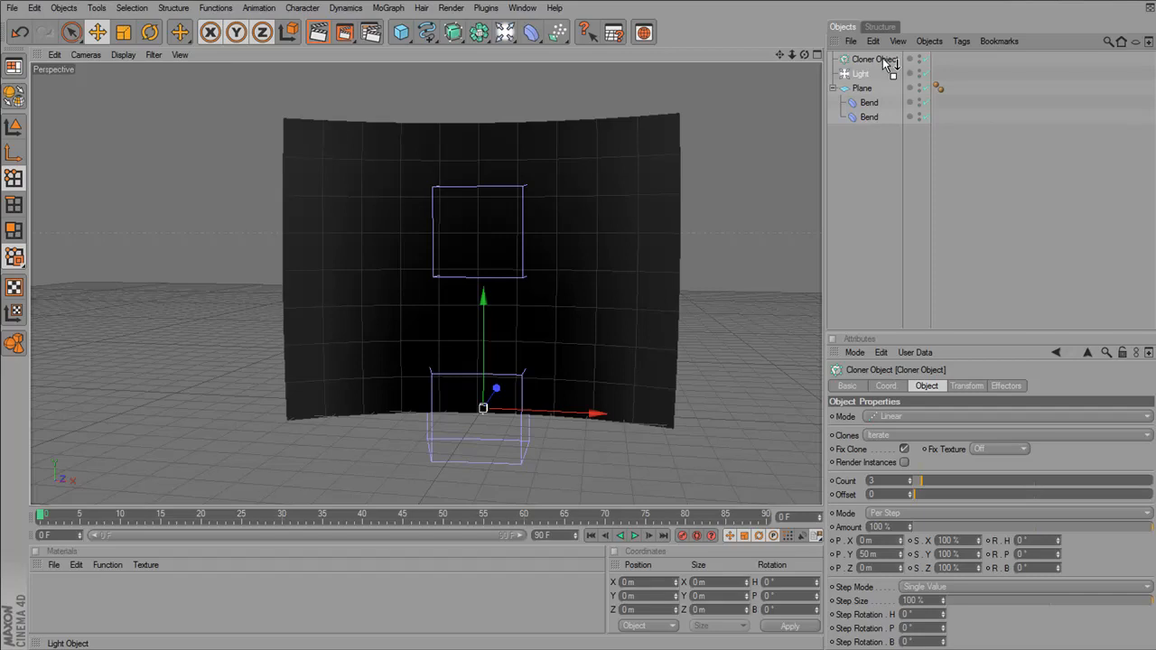
{"action": "left_click_drag", "start_coordinate": [883, 58], "coordinate": [882, 59]}
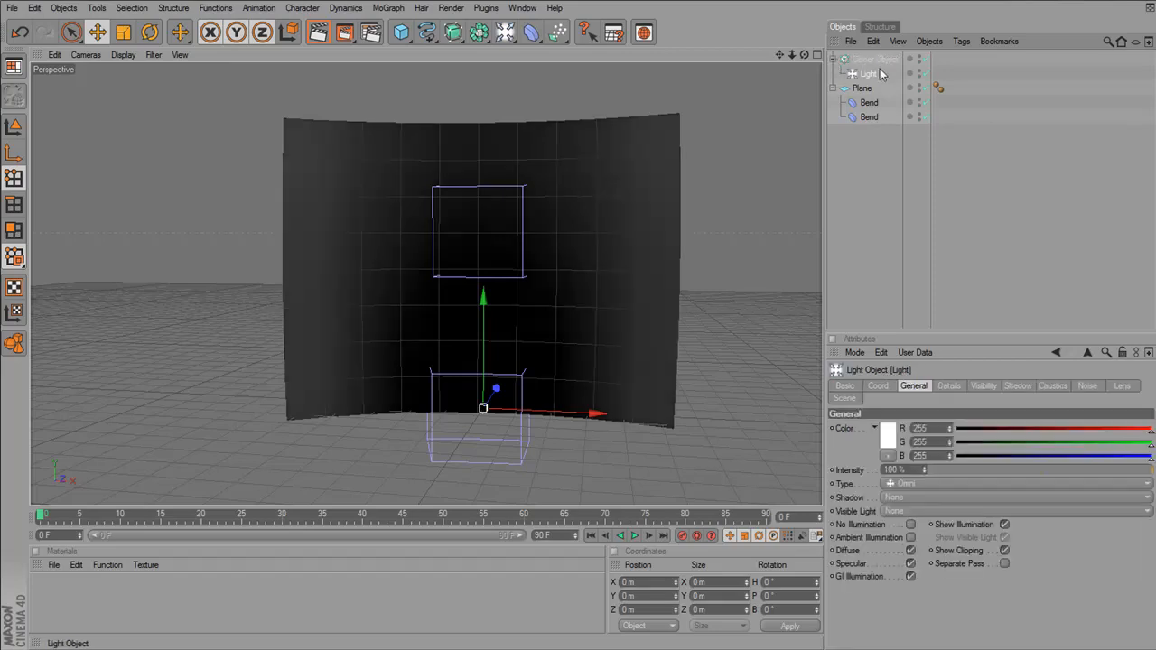
{"action": "left_click", "coordinate": [871, 60]}
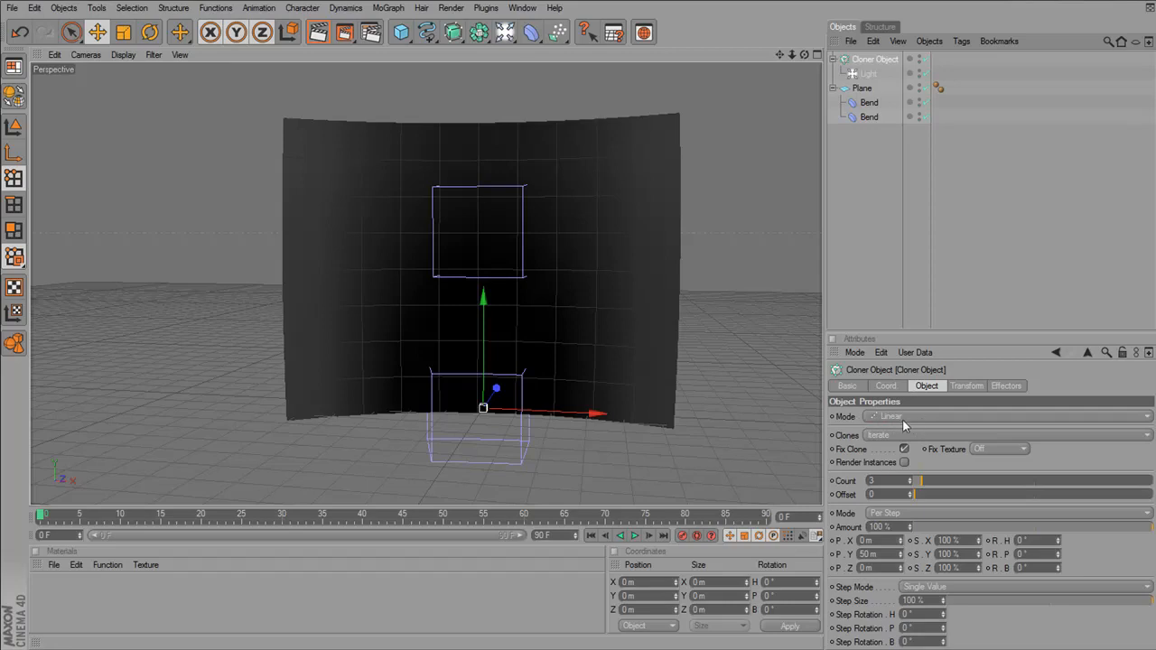
Hide the plane temporarily and examine how the cloner's Linear mode arranges the light clones
{"action": "left_click_drag", "start_coordinate": [421, 276], "coordinate": [641, 201]}
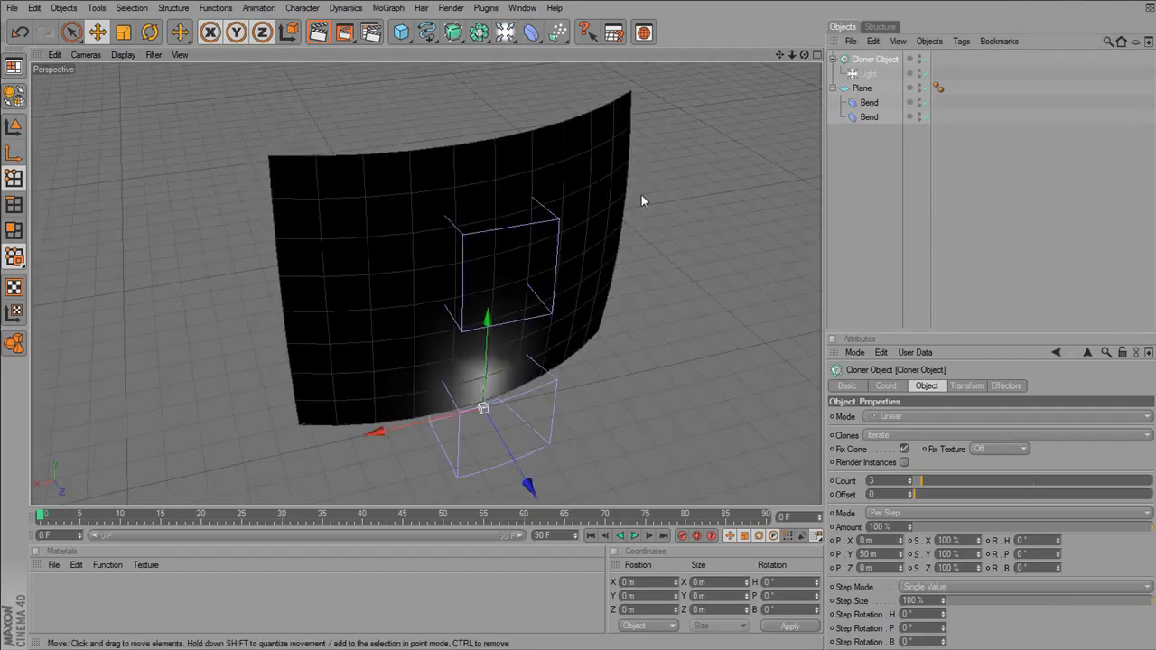
{"action": "left_click", "coordinate": [920, 86]}
{"action": "left_click", "coordinate": [919, 90]}
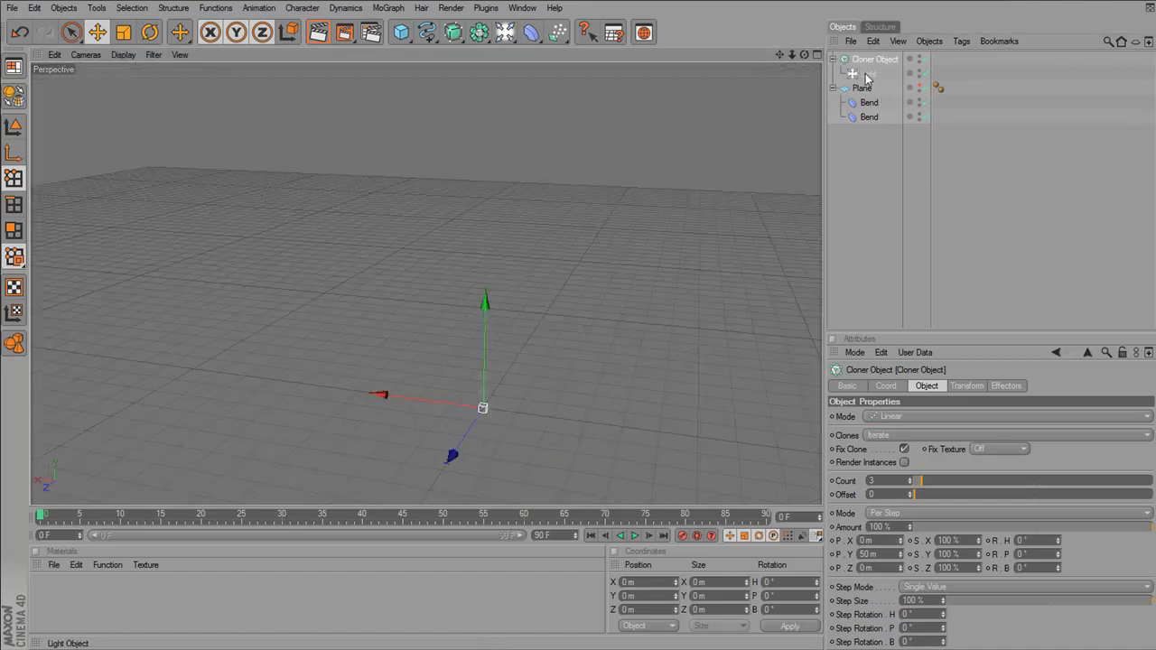
{"action": "left_click", "coordinate": [868, 74]}
{"action": "scroll", "coordinate": [548, 419], "scroll_direction": "up", "scroll_amount": 3}
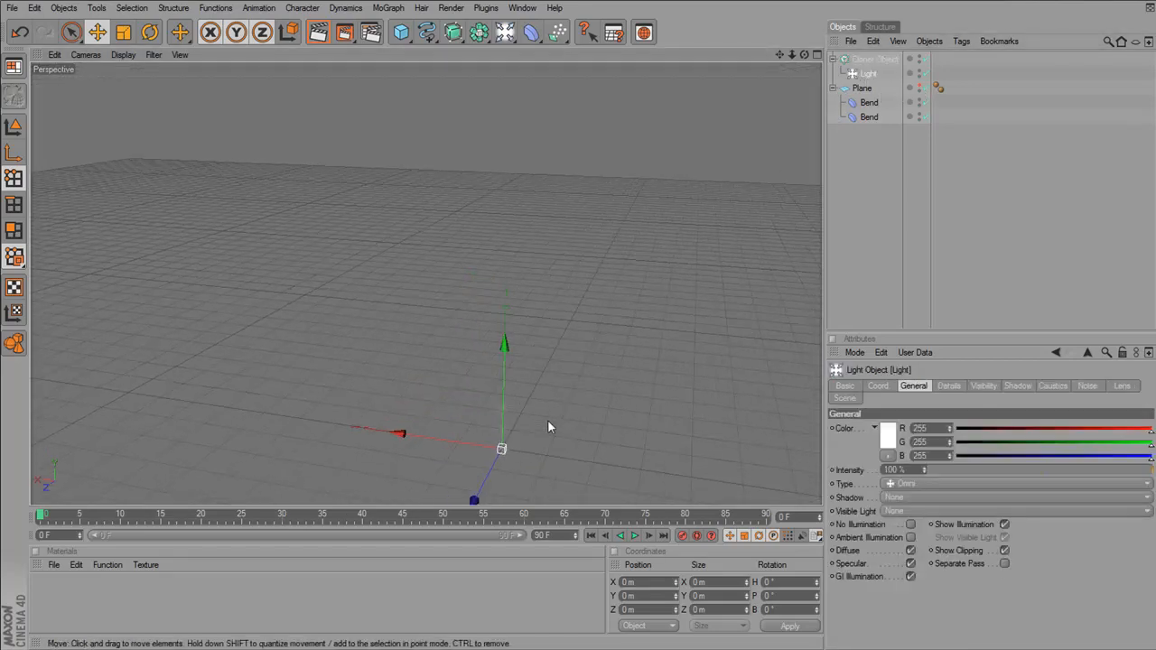
{"action": "left_click_drag", "start_coordinate": [545, 421], "coordinate": [589, 217]}
{"action": "left_click", "coordinate": [878, 59]}
{"action": "scroll", "coordinate": [546, 255], "scroll_direction": "up", "scroll_amount": 3}
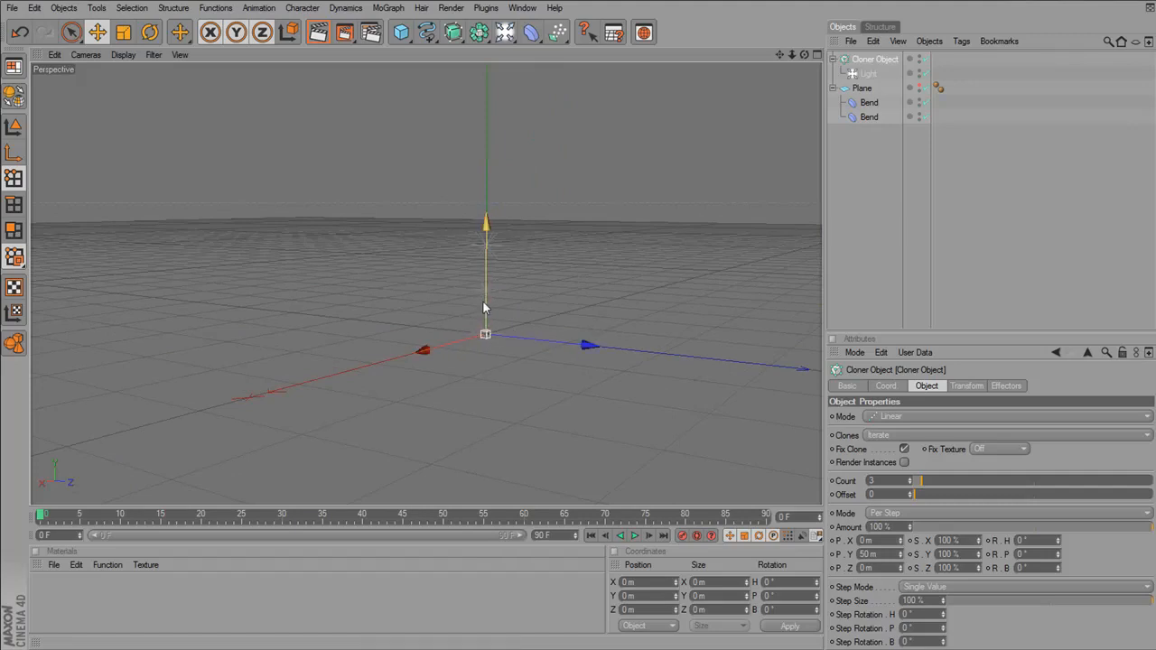
{"action": "left_click_drag", "start_coordinate": [503, 248], "coordinate": [578, 233]}
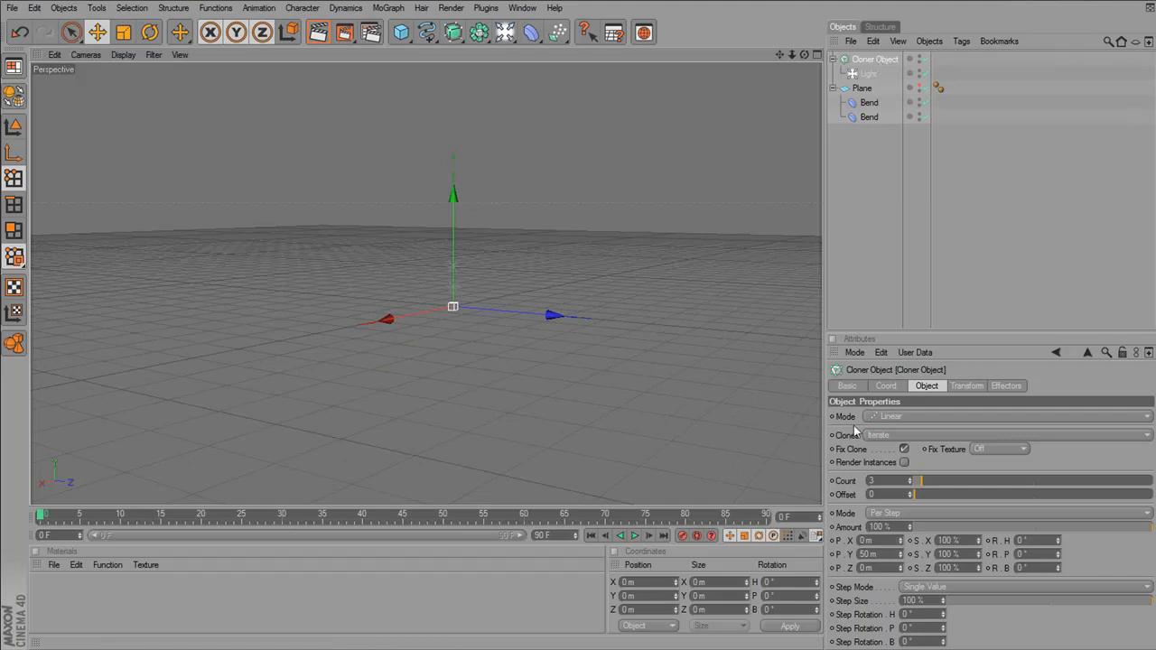
Set the cloner's mode to Object with the plane shown again, and assign the Plane as its distribution object
{"action": "left_click", "coordinate": [895, 418]}
{"action": "left_click", "coordinate": [890, 444]}
{"action": "left_click", "coordinate": [901, 416]}
{"action": "left_click", "coordinate": [901, 433]}
{"action": "left_click_drag", "start_coordinate": [469, 289], "coordinate": [551, 317]}
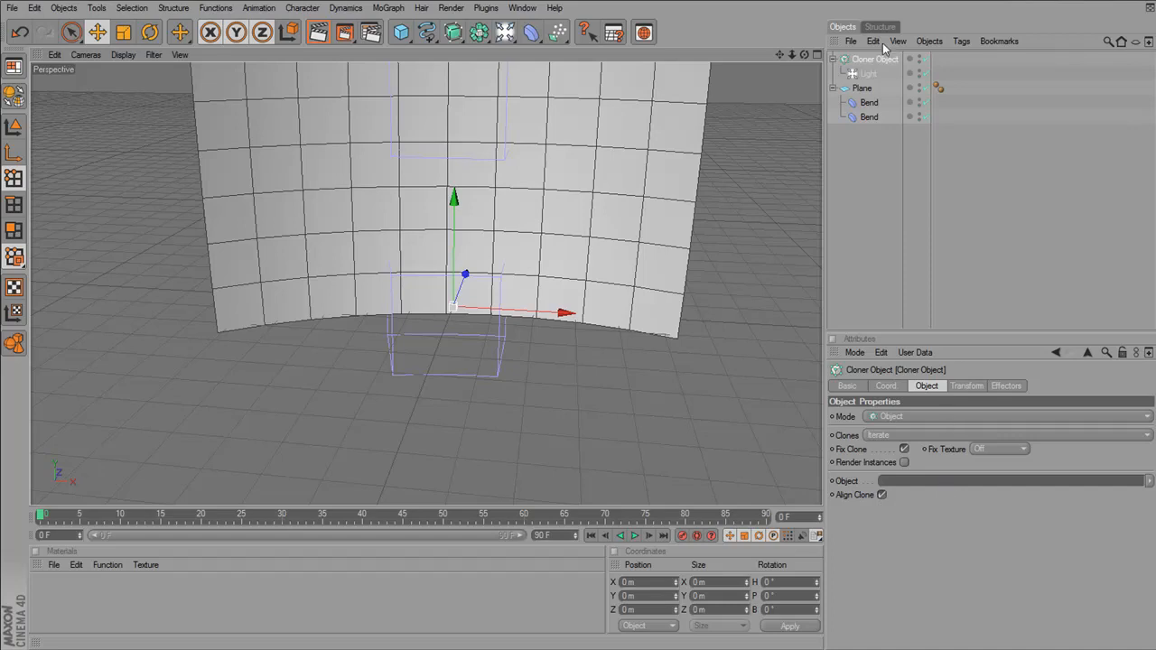
{"action": "left_click_drag", "start_coordinate": [859, 86], "coordinate": [1037, 486]}
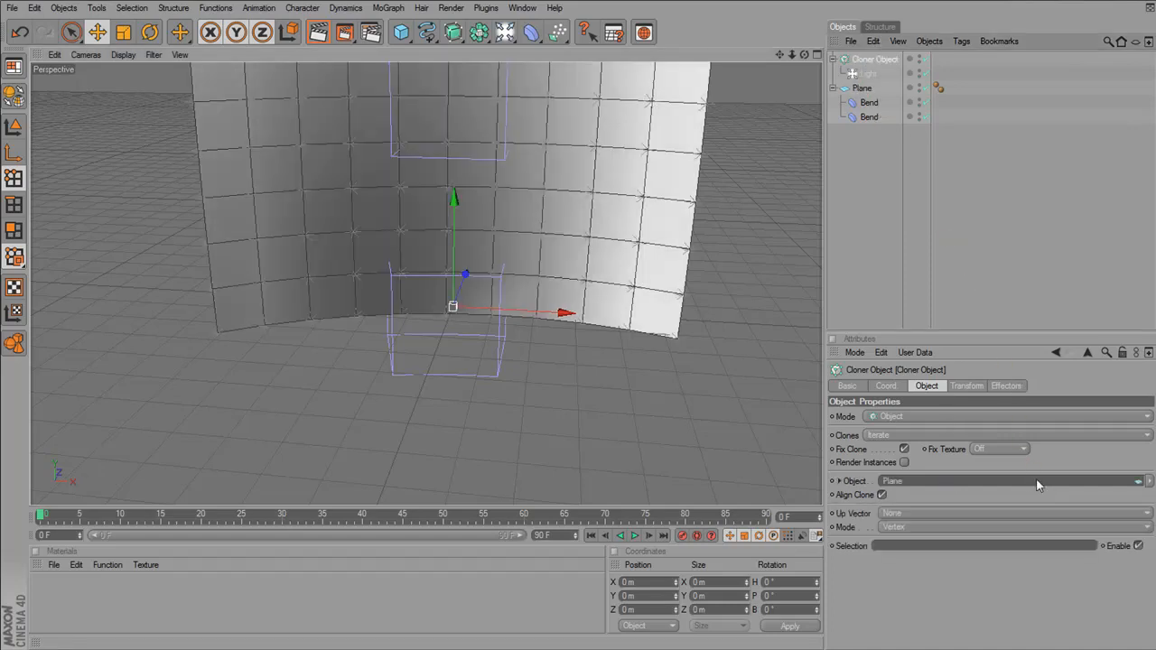
{"action": "mouse_move", "coordinate": [749, 147]}
{"action": "left_mouse_down"}
{"action": "mouse_move", "coordinate": [673, 191]}
{"action": "mouse_move", "coordinate": [749, 147]}
{"action": "mouse_move", "coordinate": [779, 204]}
{"action": "mouse_move", "coordinate": [791, 180]}
{"action": "mouse_move", "coordinate": [768, 136]}
{"action": "left_mouse_up"}
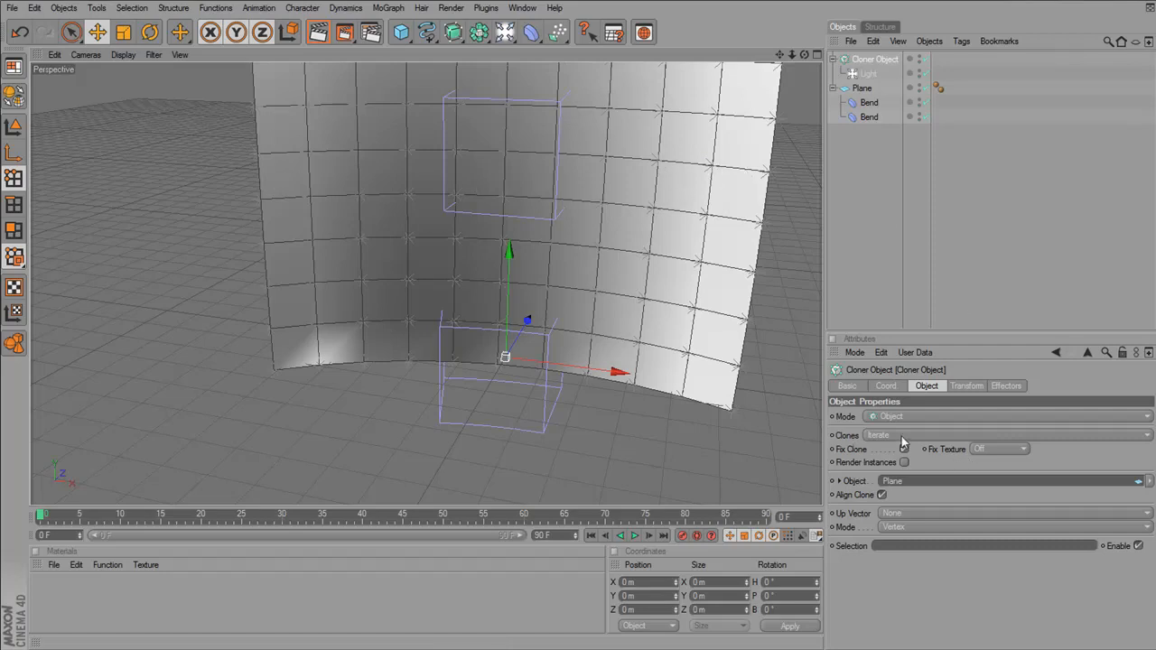
Set the cloner's distribution on the plane to Polygon Center so each light sits inside a grid cell
{"action": "left_click", "coordinate": [916, 528]}
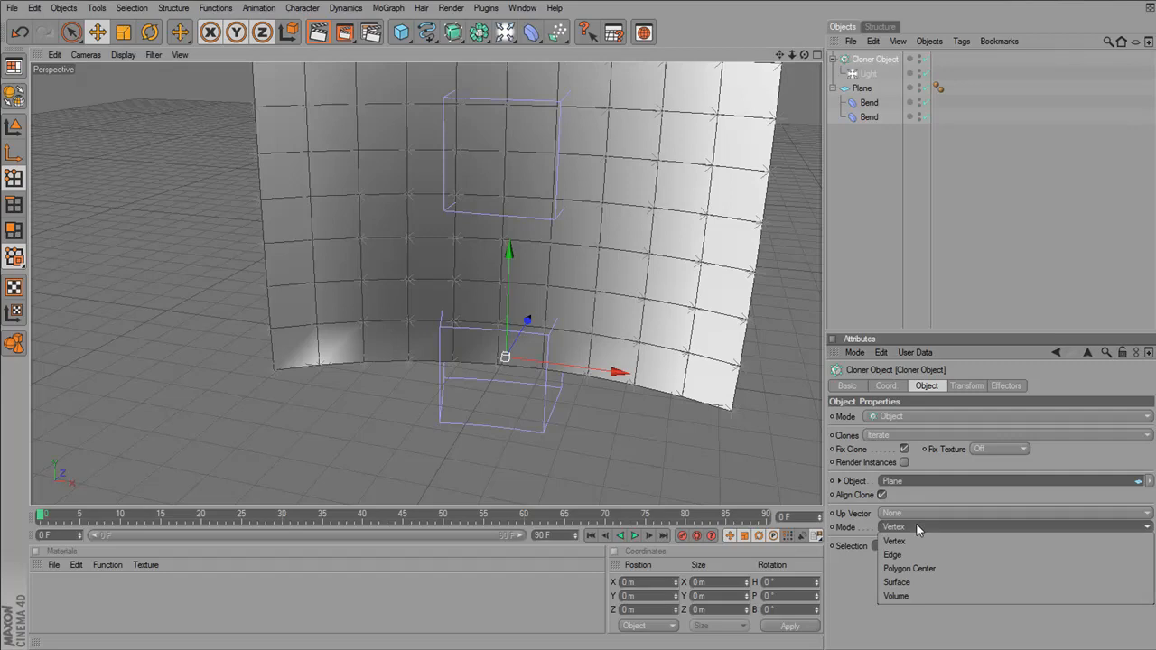
{"action": "left_click", "coordinate": [912, 569]}
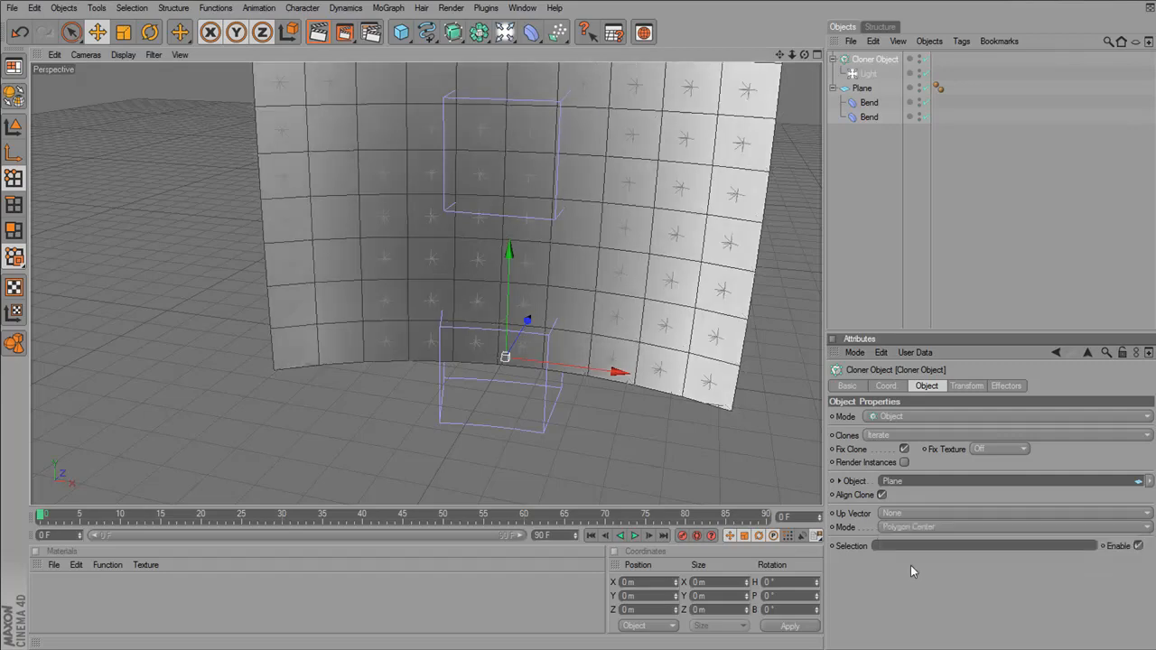
{"action": "left_click_drag", "start_coordinate": [506, 298], "coordinate": [483, 74], "text": "alt"}
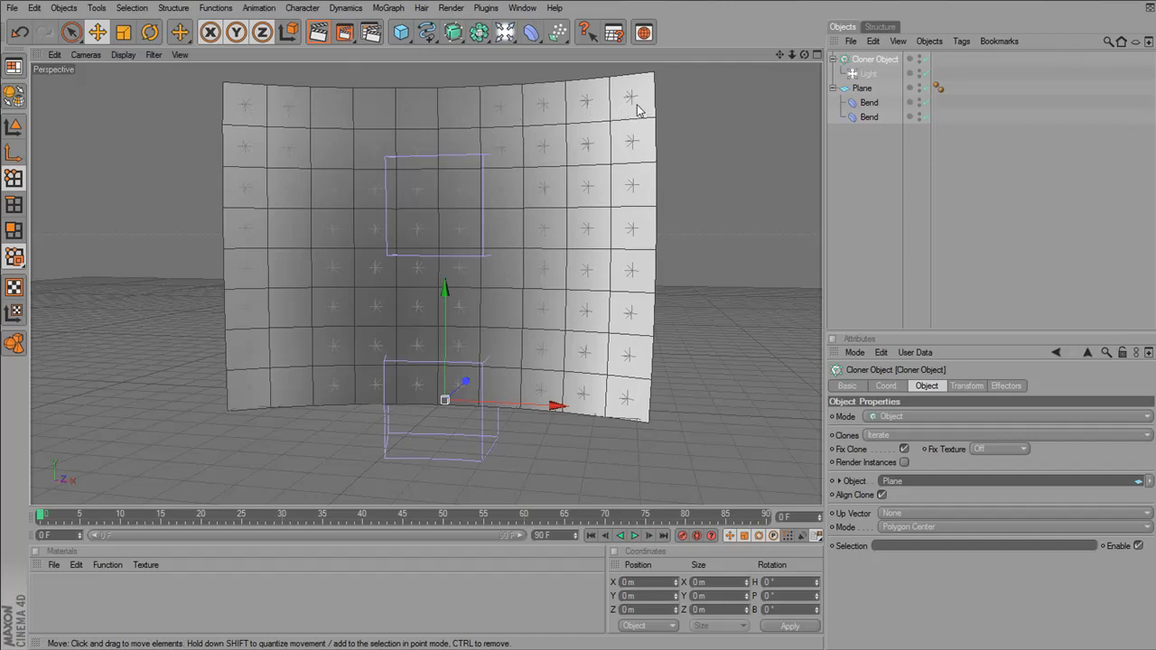
Convert the Cloner Object into individual editable lights and expand its hierarchy
{"action": "left_click", "coordinate": [867, 206]}
{"action": "left_click", "coordinate": [874, 59]}
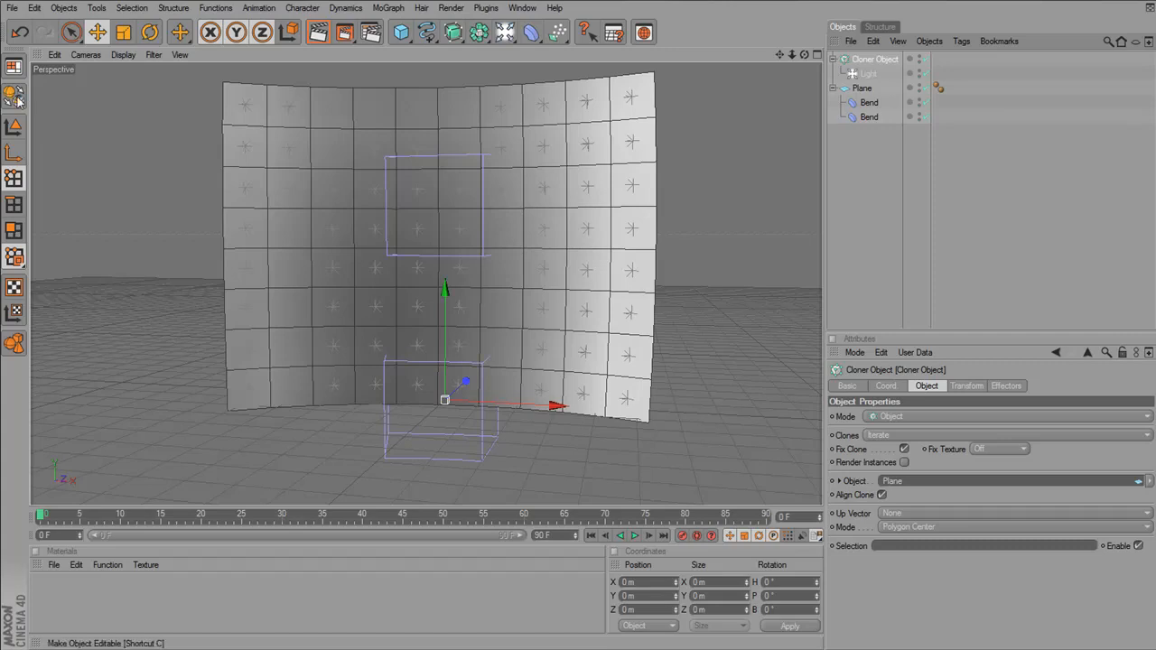
{"action": "left_click", "coordinate": [17, 98]}
{"action": "left_click", "coordinate": [834, 58]}
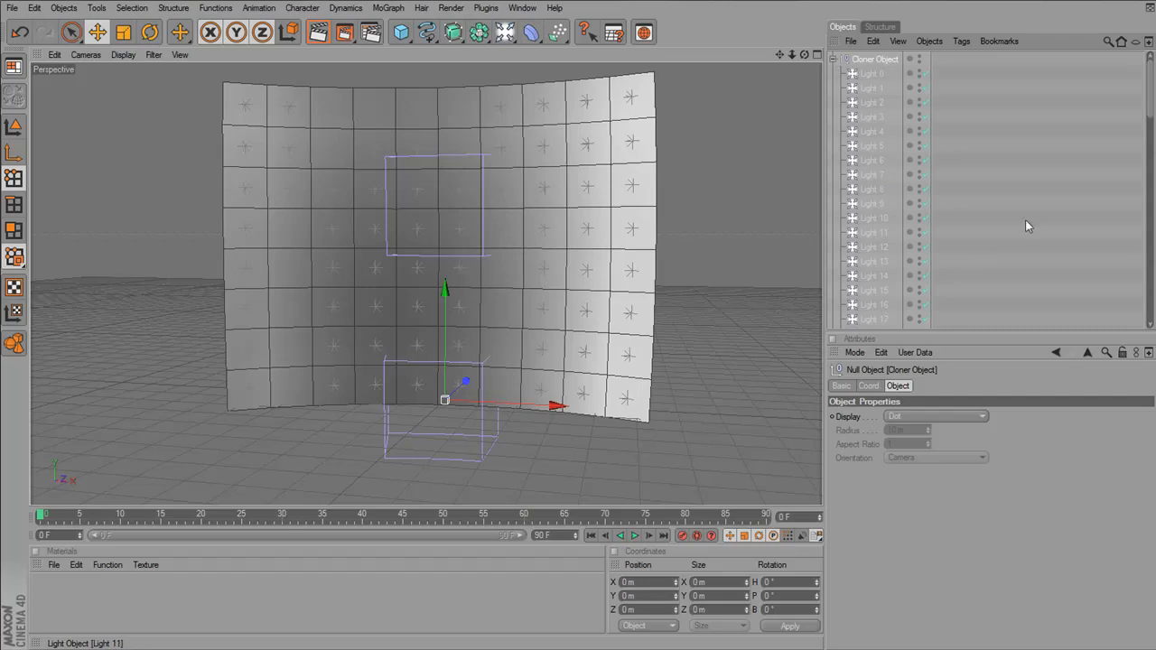
Step through the first few lights to check their numbering order across the grid, and undo the Cloner's conversion
{"action": "left_click", "coordinate": [872, 74]}
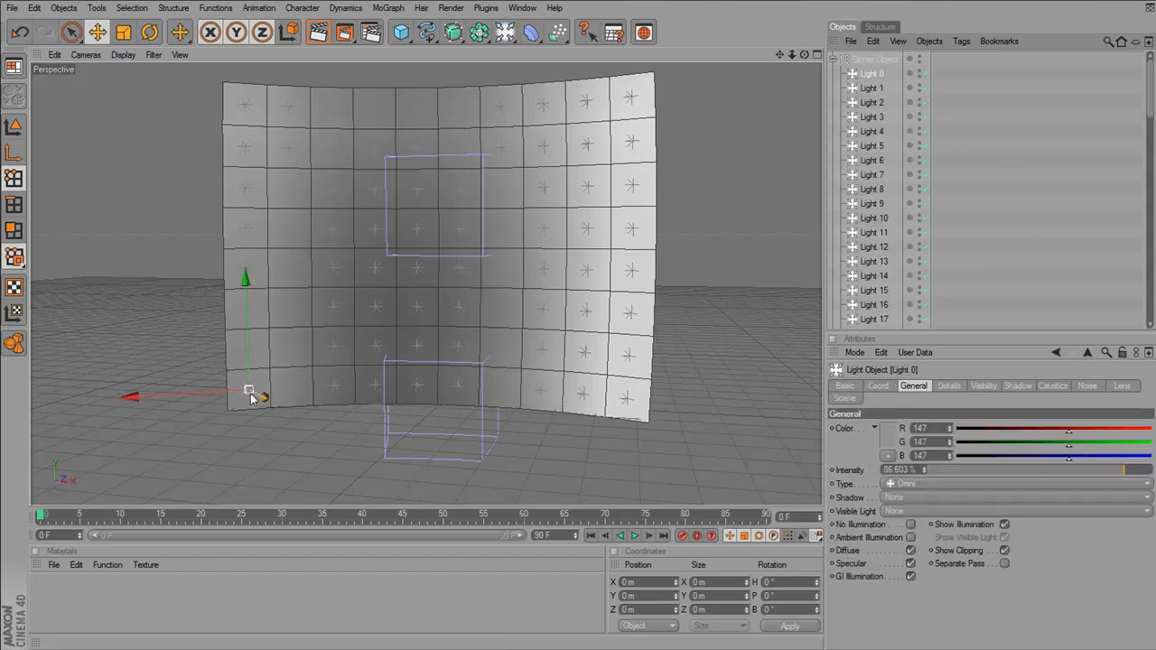
{"action": "mouse_move", "coordinate": [345, 306]}
{"action": "left_mouse_down"}
{"action": "mouse_move", "coordinate": [303, 327]}
{"action": "mouse_move", "coordinate": [357, 294]}
{"action": "mouse_move", "coordinate": [367, 304]}
{"action": "mouse_move", "coordinate": [344, 305]}
{"action": "left_mouse_up"}
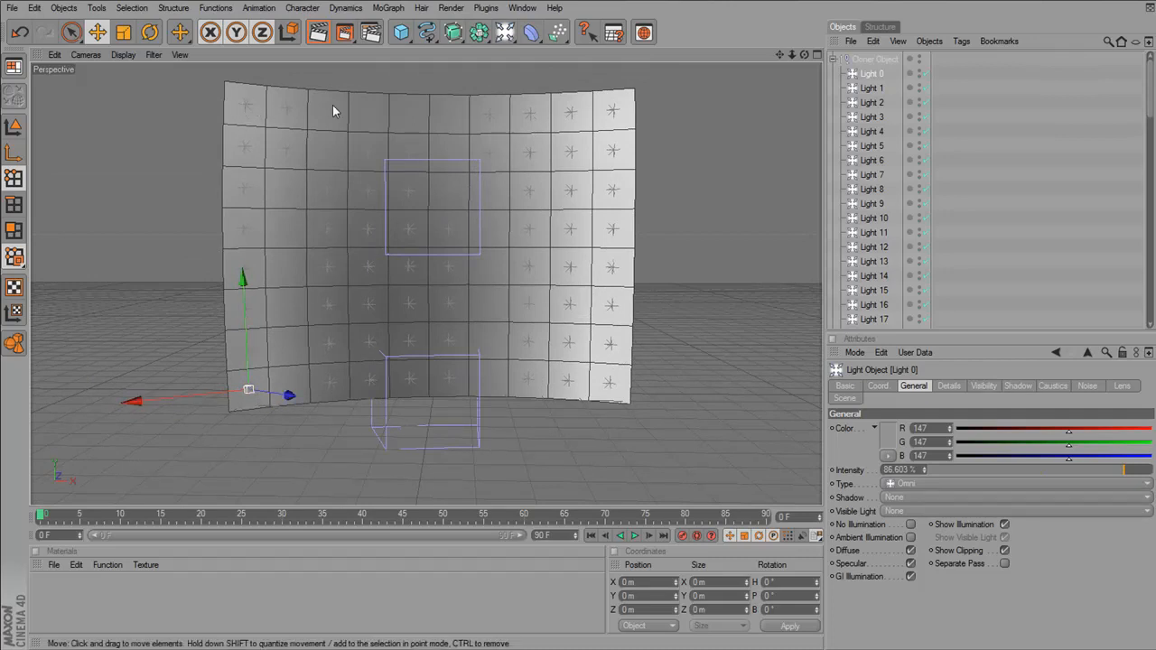
{"action": "left_click", "coordinate": [873, 118]}
{"action": "left_click", "coordinate": [873, 132]}
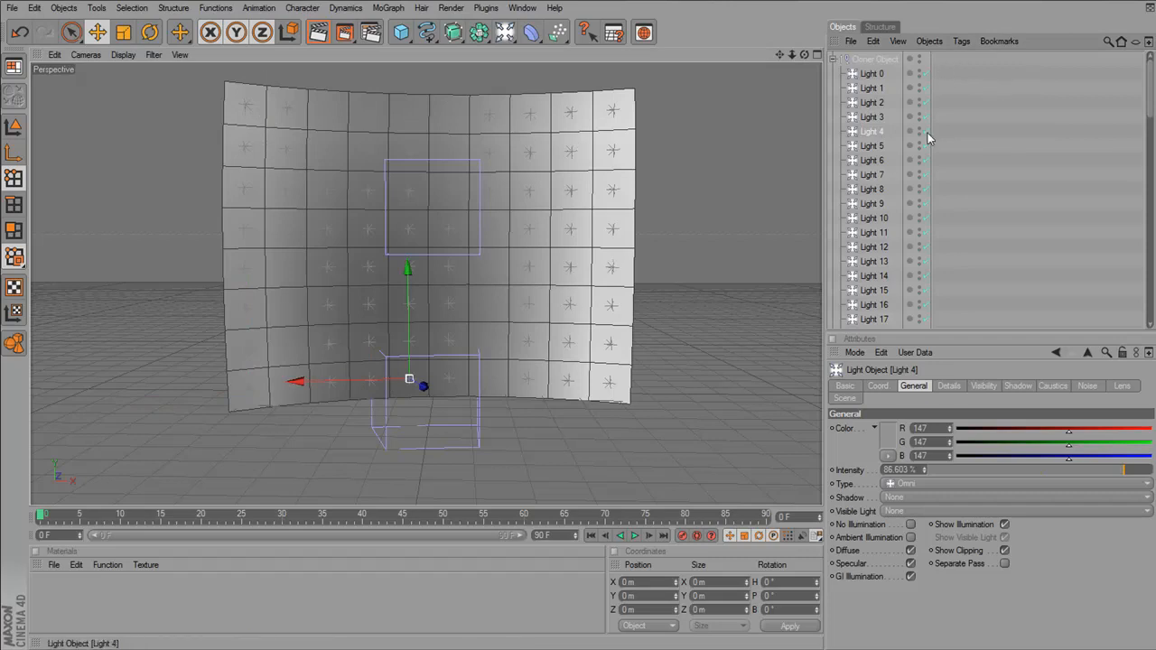
{"action": "key", "text": "Up"}
{"action": "key", "text": "Up"}
{"action": "key", "text": "Up"}
{"action": "key", "text": "Up"}
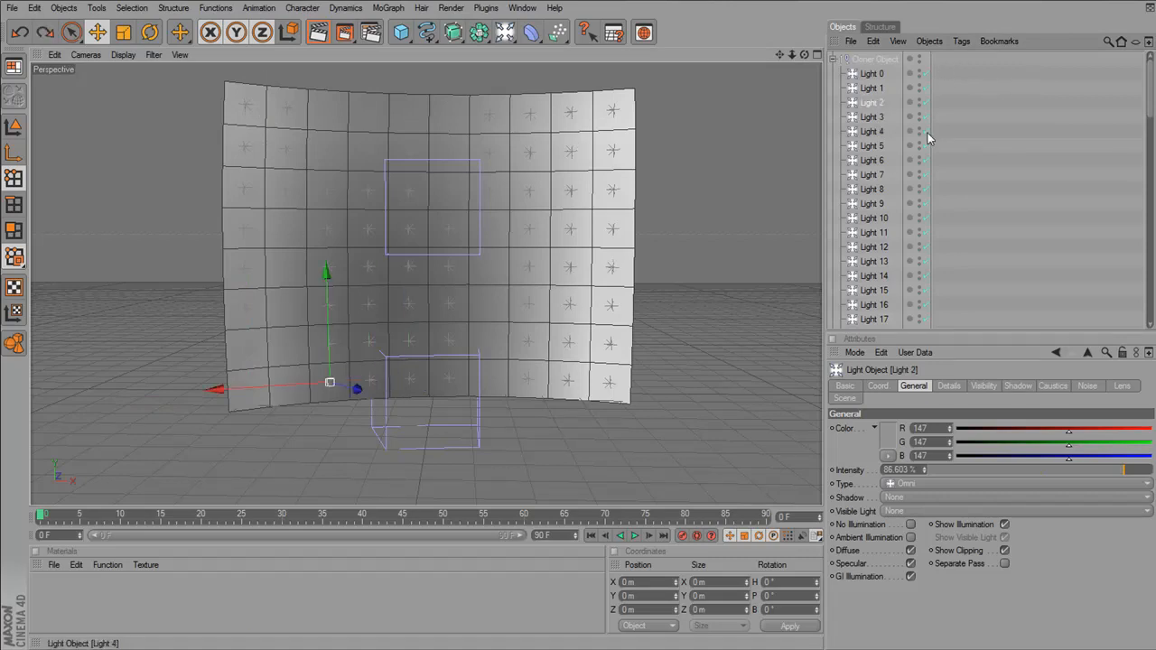
{"action": "key", "text": "ctrl+z"}
{"action": "key", "text": "ctrl+z"}
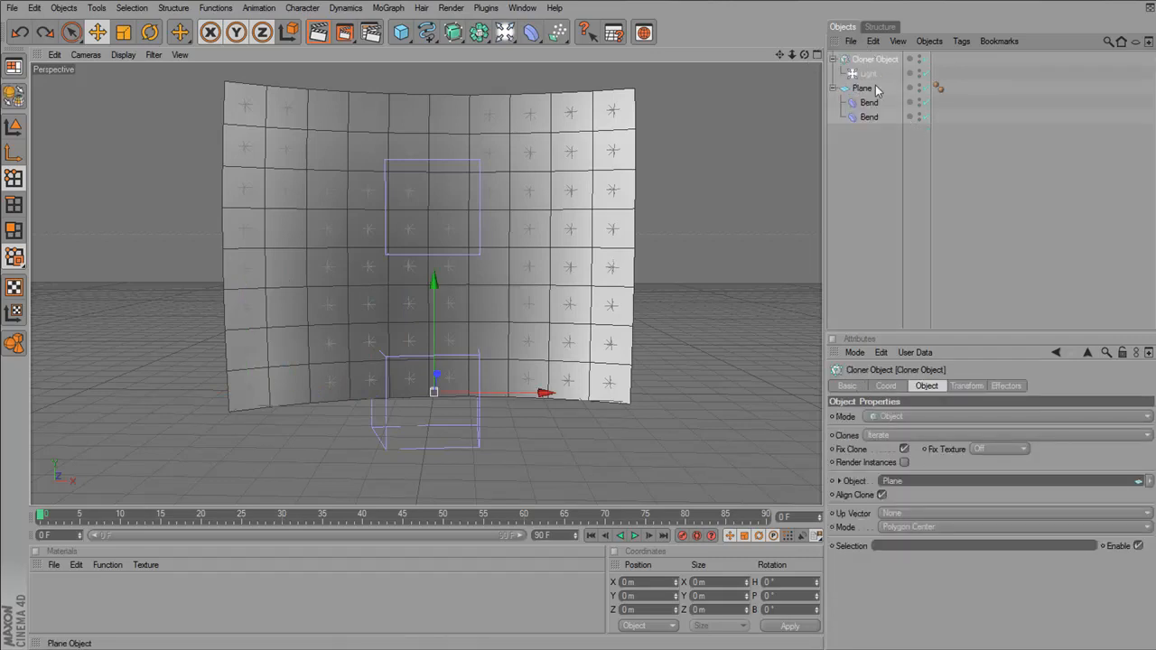
Try to flip the Plane by setting its Y scale to -1 and by varying its Z scale
{"action": "left_click", "coordinate": [864, 91]}
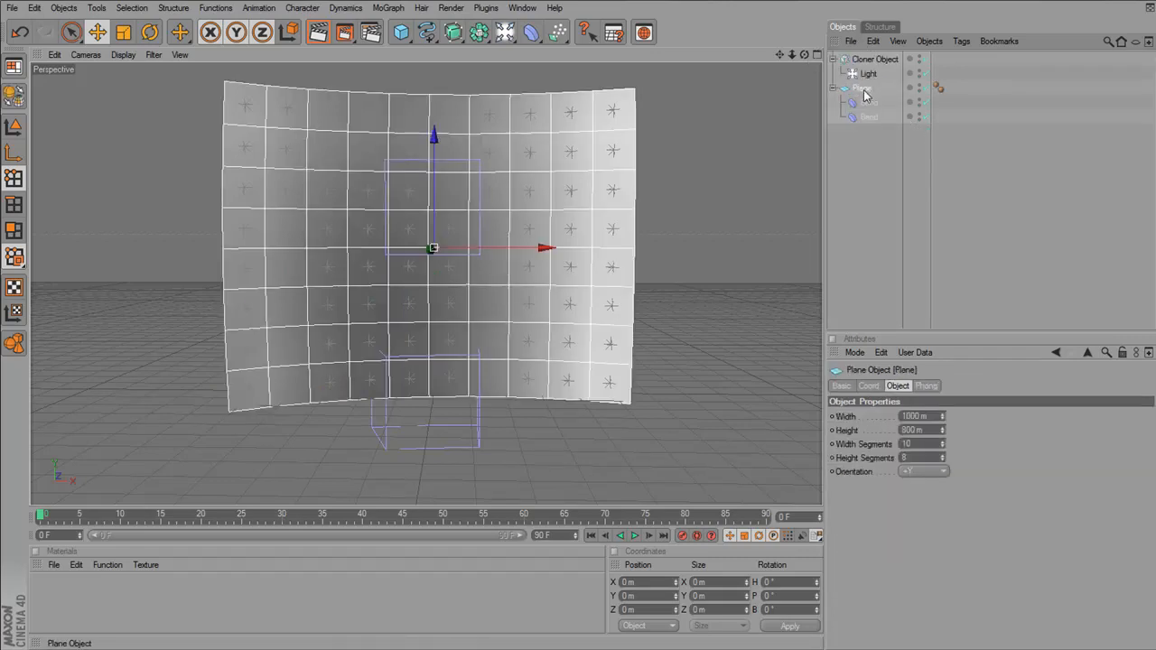
{"action": "left_click", "coordinate": [868, 385]}
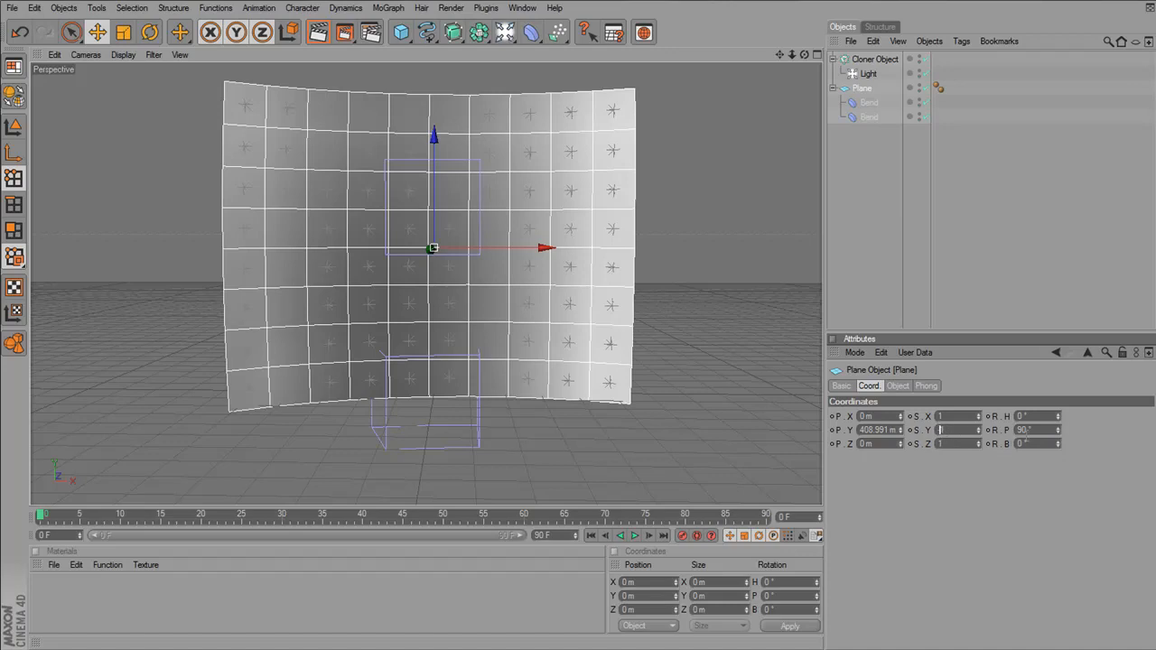
{"action": "type", "text": "-1"}
{"action": "key", "text": "Return"}
{"action": "key", "text": "ctrl+z"}
{"action": "left_click_drag", "start_coordinate": [979, 417], "coordinate": [978, 481]}
{"action": "key", "text": "ctrl+z"}
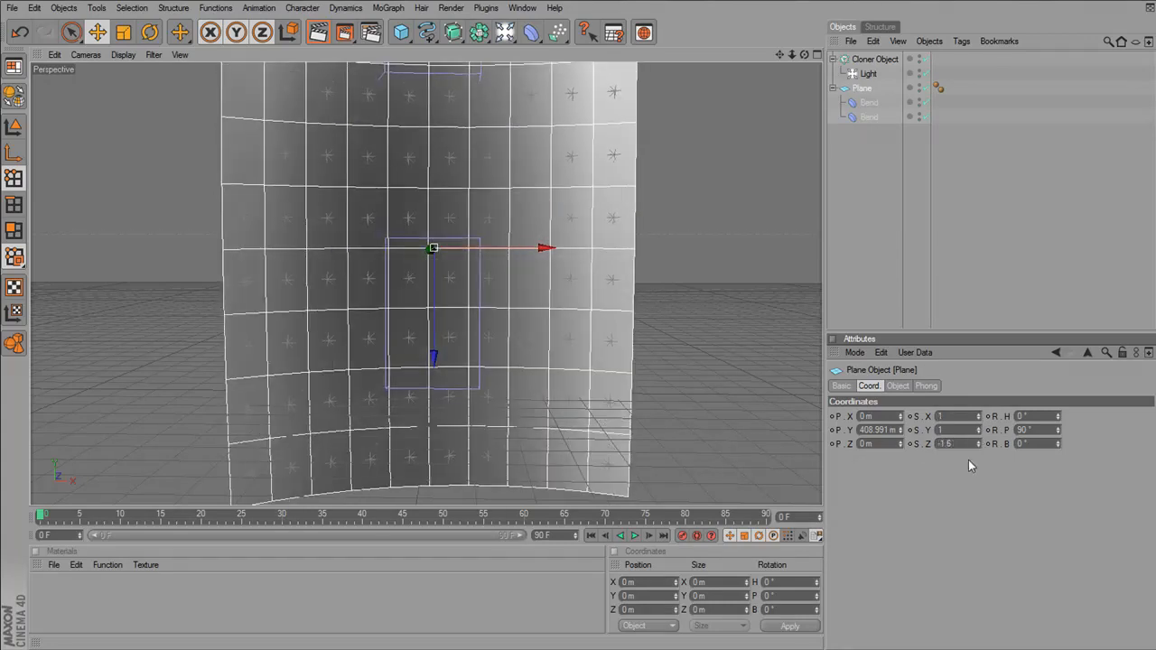
Set the Plane's Z scale to -1 to flip it vertically
{"action": "left_click_drag", "start_coordinate": [964, 442], "coordinate": [853, 443]}
{"action": "key", "text": "BackSpace"}
{"action": "type", "text": "-1"}
{"action": "key", "text": "Return"}
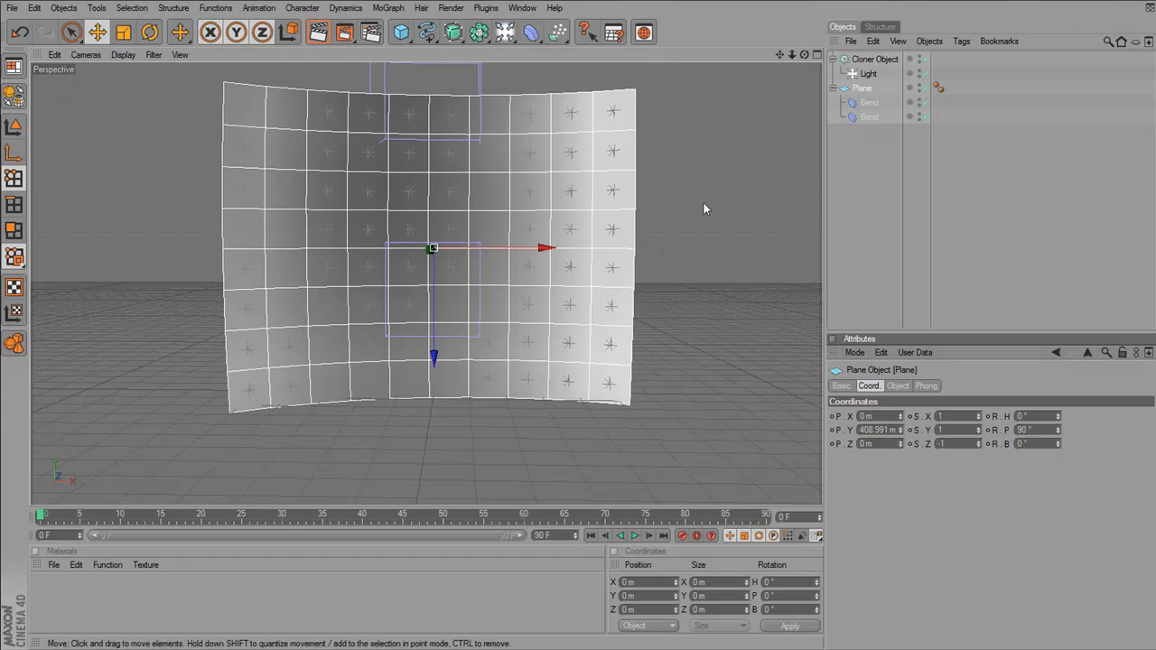
Make the Cloner Object editable so it becomes a group of separate lights, and expand that group
{"action": "left_click_drag", "start_coordinate": [462, 206], "coordinate": [431, 214]}
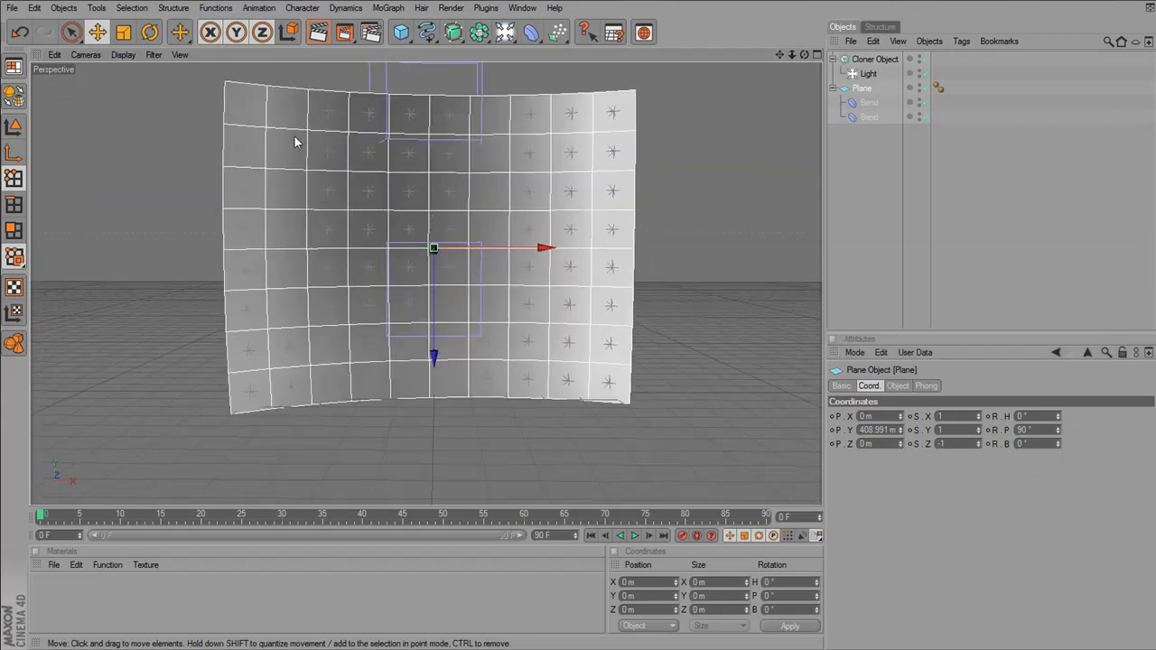
{"action": "left_click", "coordinate": [880, 56]}
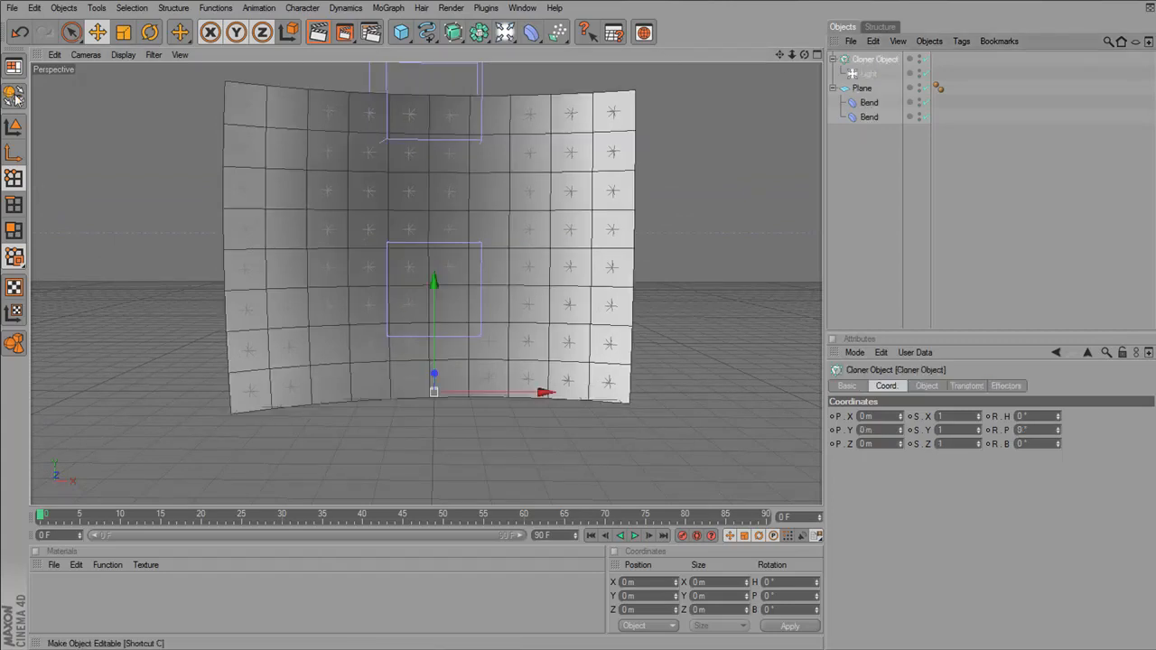
{"action": "left_click", "coordinate": [15, 96]}
{"action": "left_click", "coordinate": [834, 60]}
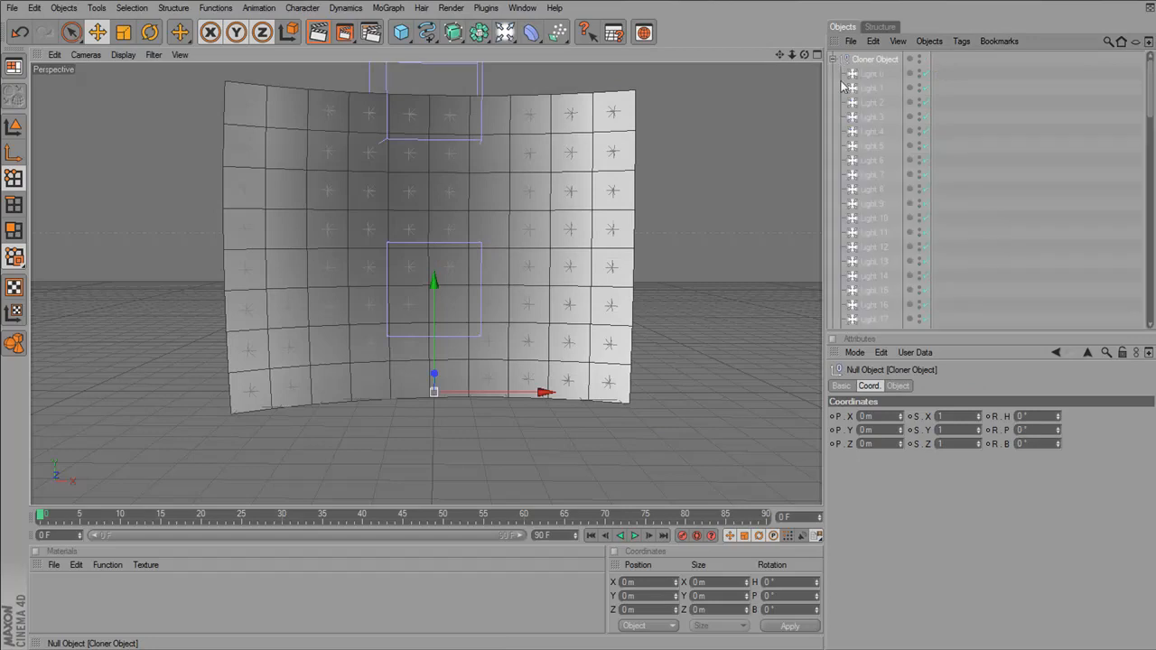
Examine how the numbered lights from Light 0 to Light 10 run along the grid's rows
{"action": "left_click", "coordinate": [880, 75]}
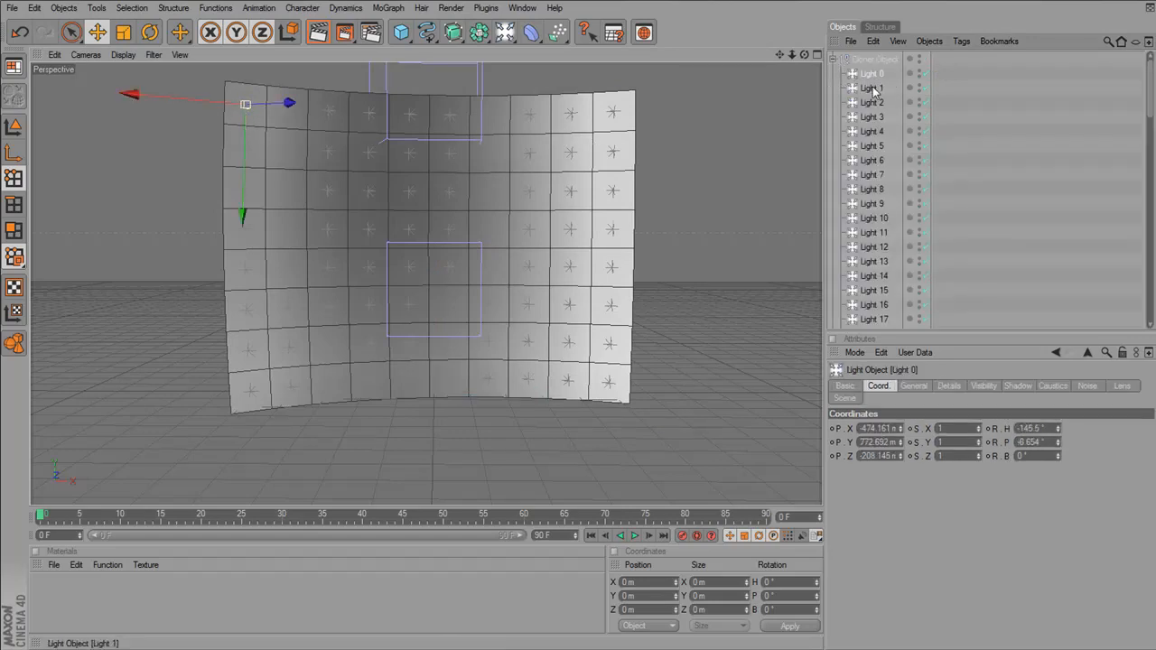
{"action": "left_click", "coordinate": [873, 89]}
{"action": "left_click", "coordinate": [872, 103]}
{"action": "left_click", "coordinate": [873, 117]}
{"action": "left_click", "coordinate": [873, 132]}
{"action": "left_click", "coordinate": [873, 219]}
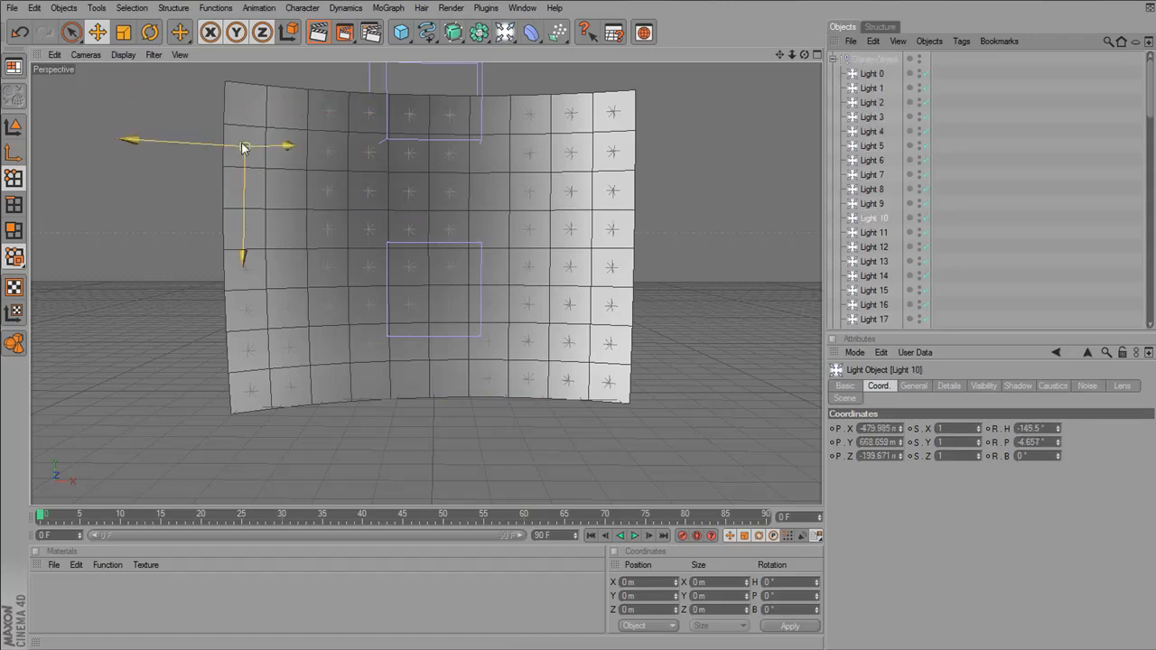
{"action": "left_click", "coordinate": [602, 109]}
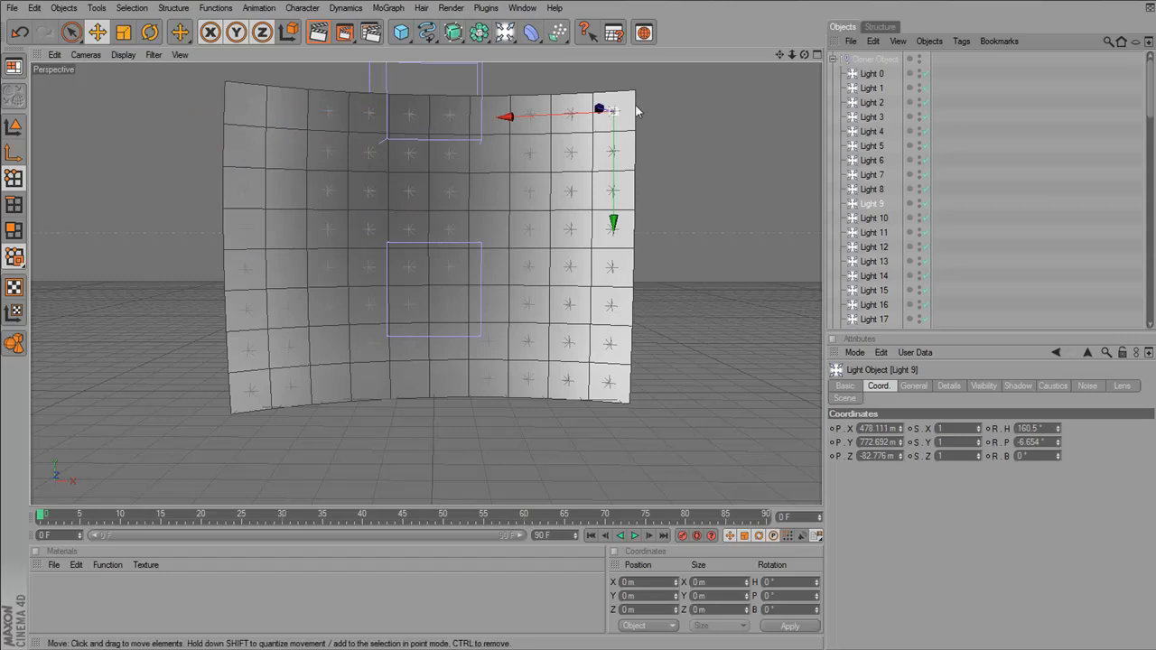
{"action": "left_click", "coordinate": [873, 218]}
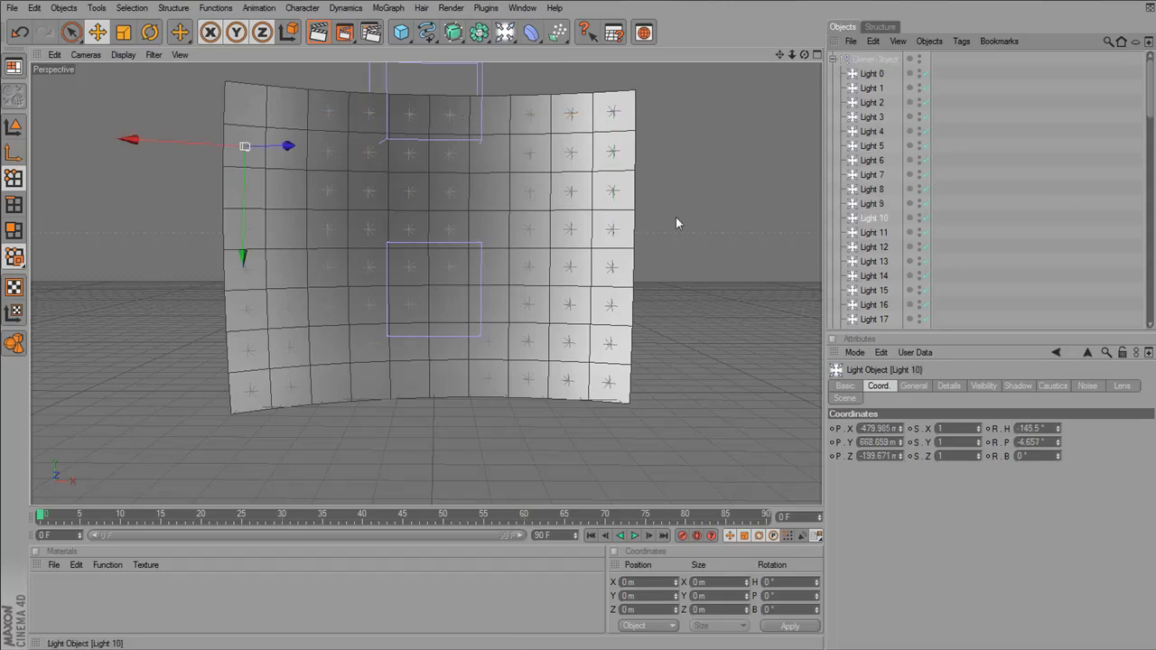
{"action": "left_click_drag", "start_coordinate": [724, 304], "coordinate": [717, 227]}
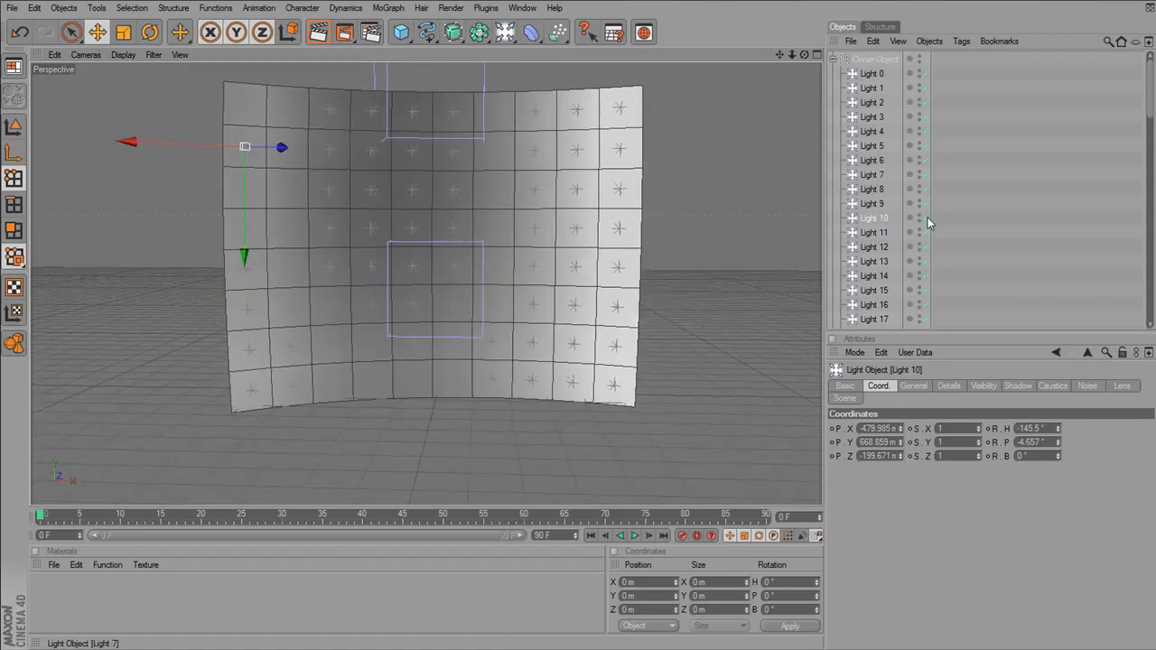
Collapse the group of lights and delete the Plane together with its two Bend deformers
{"action": "left_click", "coordinate": [833, 58]}
{"action": "left_click", "coordinate": [866, 74]}
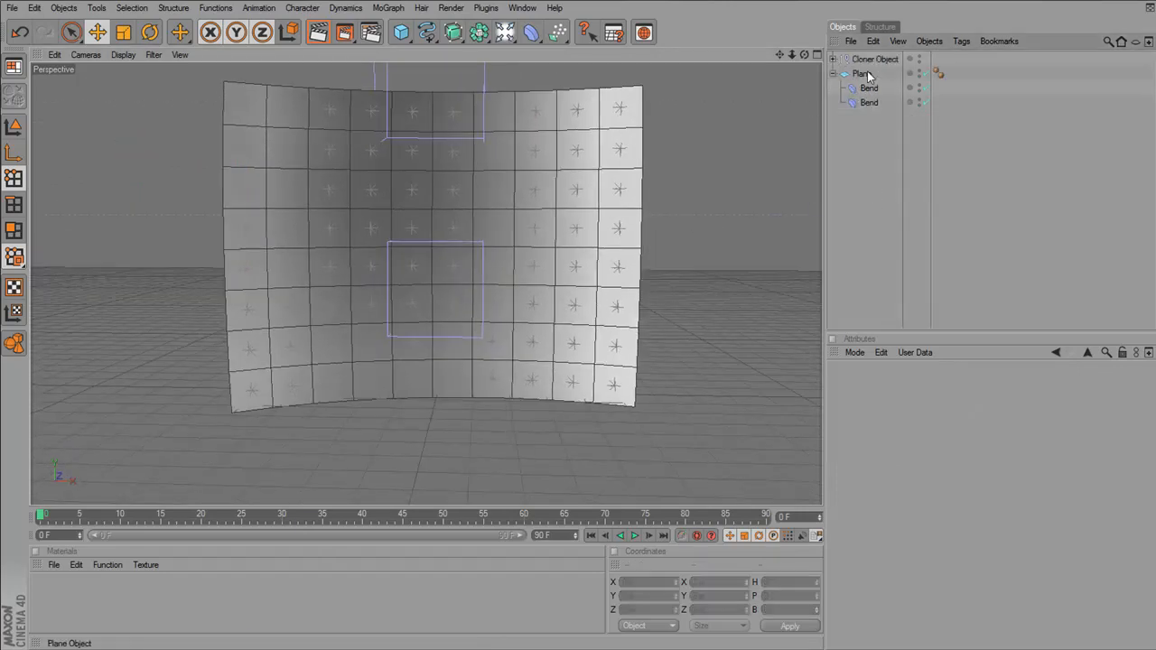
{"action": "key", "text": "Delete"}
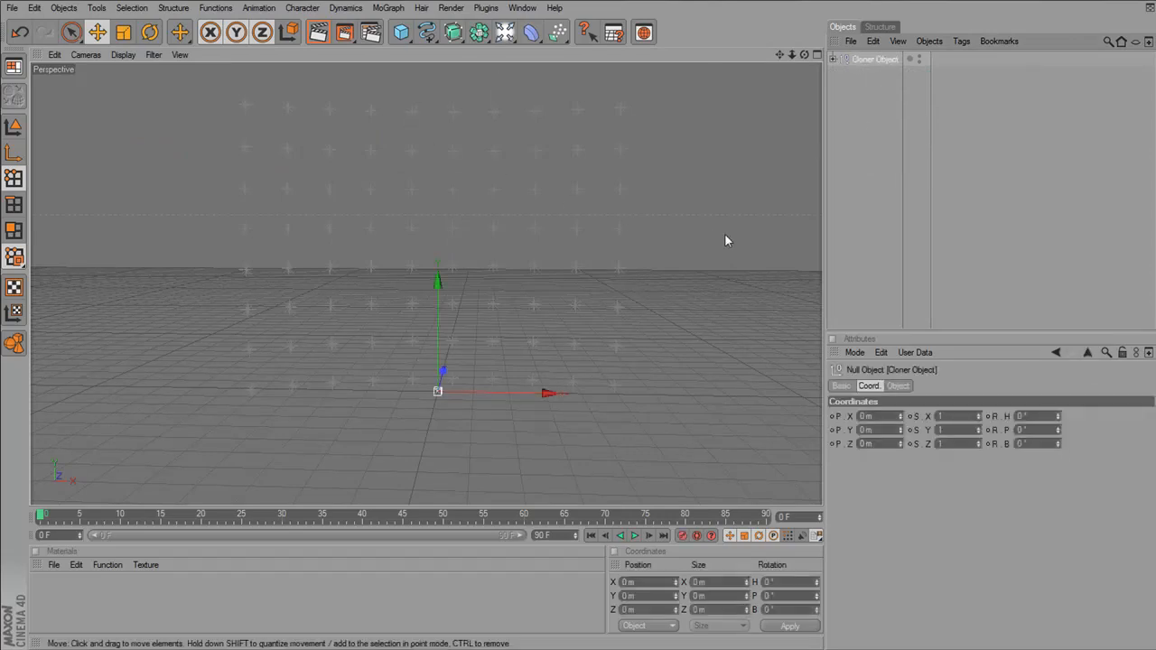
Set the render output's save file to LightWall in the Light Wall Tutorial folder
{"action": "left_click", "coordinate": [371, 32]}
{"action": "left_click_drag", "start_coordinate": [366, 12], "coordinate": [559, 118]}
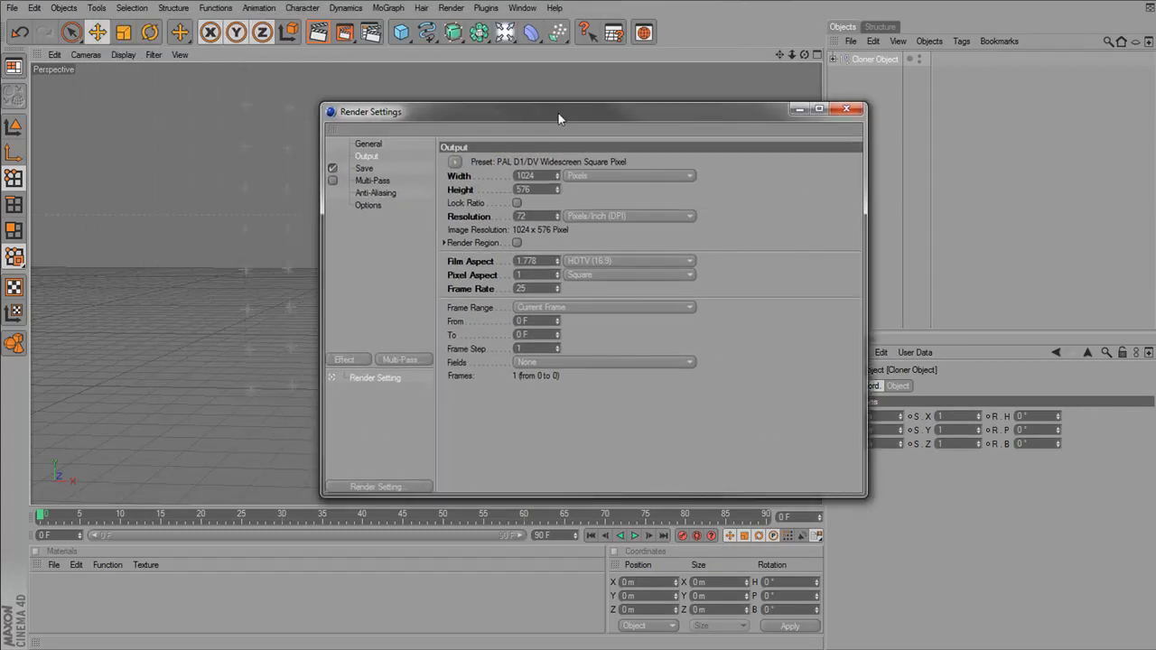
{"action": "left_click", "coordinate": [370, 171]}
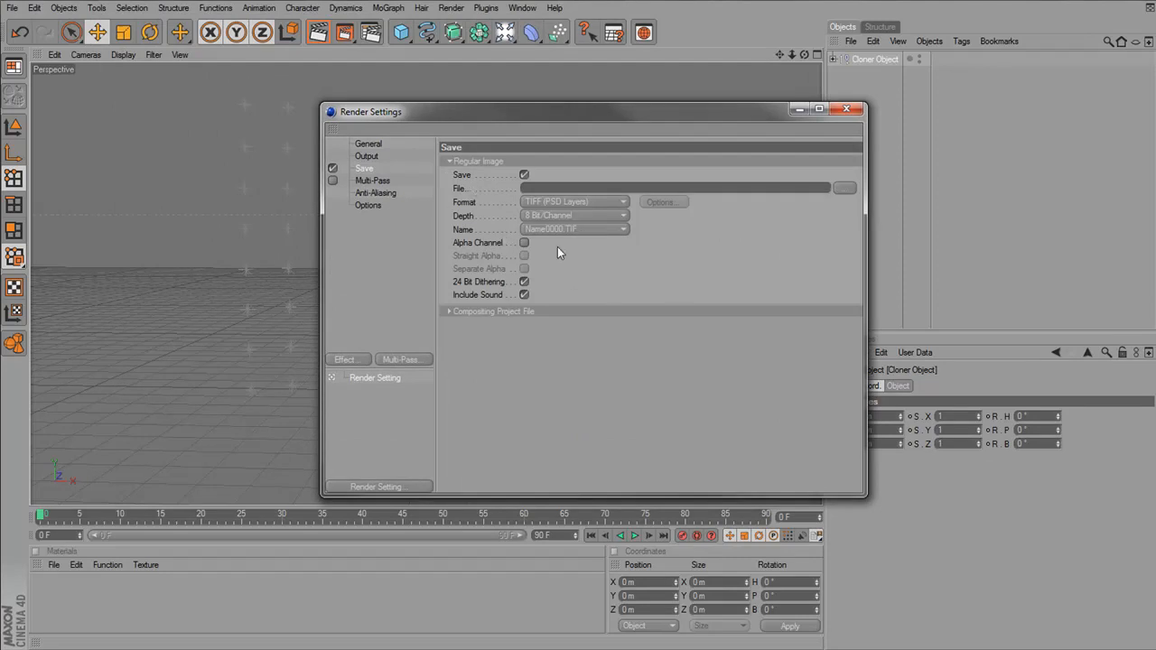
{"action": "left_click", "coordinate": [845, 188]}
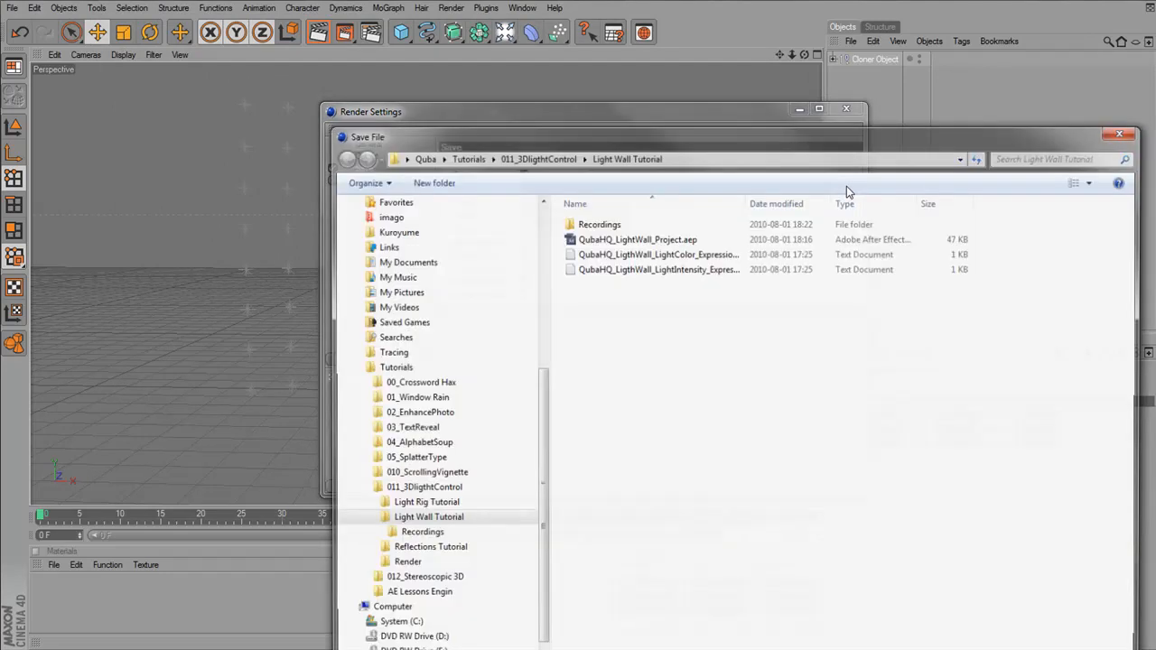
{"action": "left_click_drag", "start_coordinate": [736, 121], "coordinate": [556, 85]}
{"action": "left_click", "coordinate": [316, 644]}
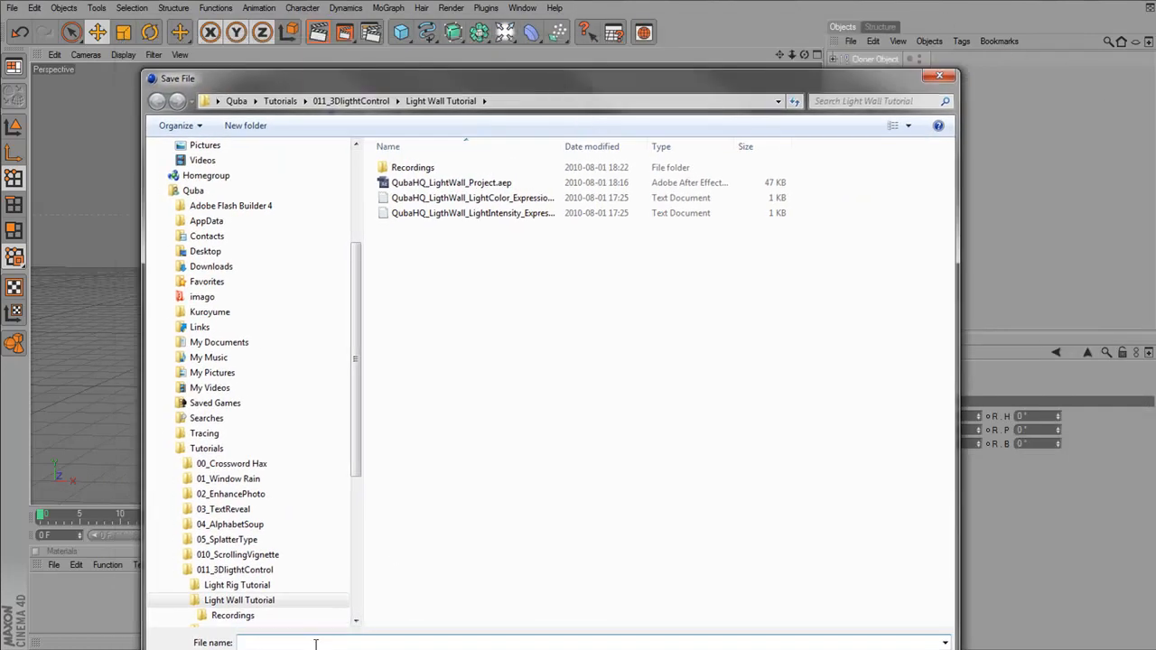
{"action": "type", "text": "lIGHT wALL"}
{"action": "key", "text": "BackSpace"}
{"action": "key", "text": "BackSpace"}
{"action": "key", "text": "BackSpace"}
{"action": "key", "text": "BackSpace"}
{"action": "key", "text": "BackSpace"}
{"action": "key", "text": "BackSpace"}
{"action": "key", "text": "BackSpace"}
{"action": "key", "text": "BackSpace"}
{"action": "key", "text": "BackSpace"}
{"action": "key", "text": "BackSpace"}
{"action": "type", "text": "LightWall"}
{"action": "key", "text": "Return"}
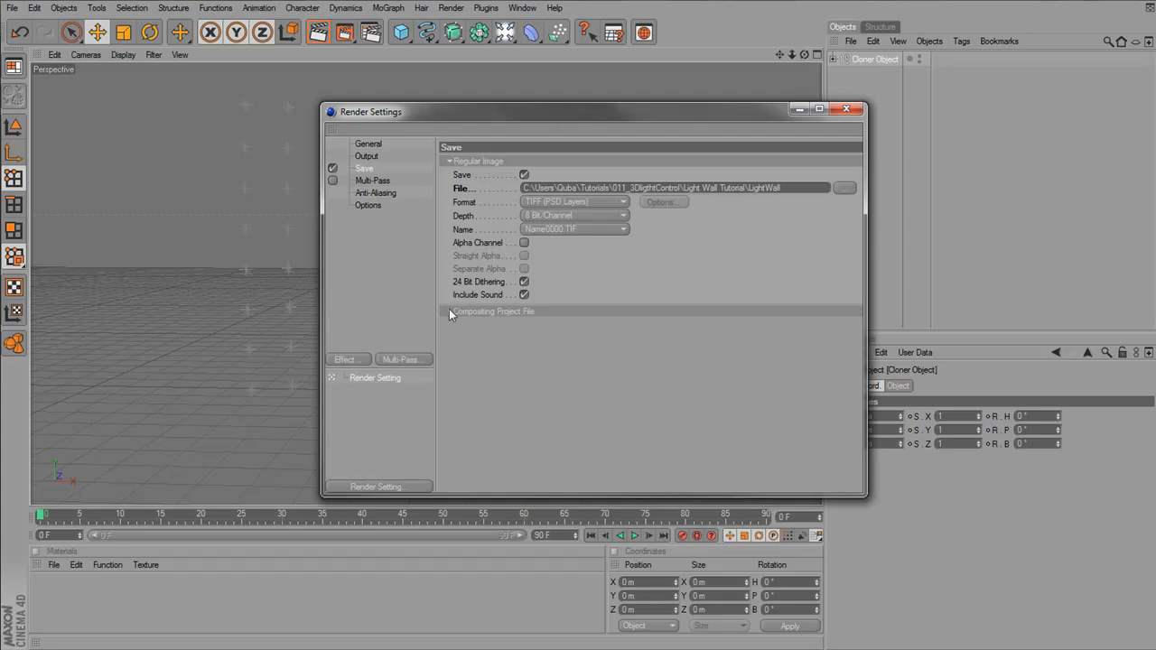
Enable saving a compositing project file for After Effects in the render settings, with 3D data included
{"action": "left_click", "coordinate": [449, 310]}
{"action": "left_click", "coordinate": [536, 326]}
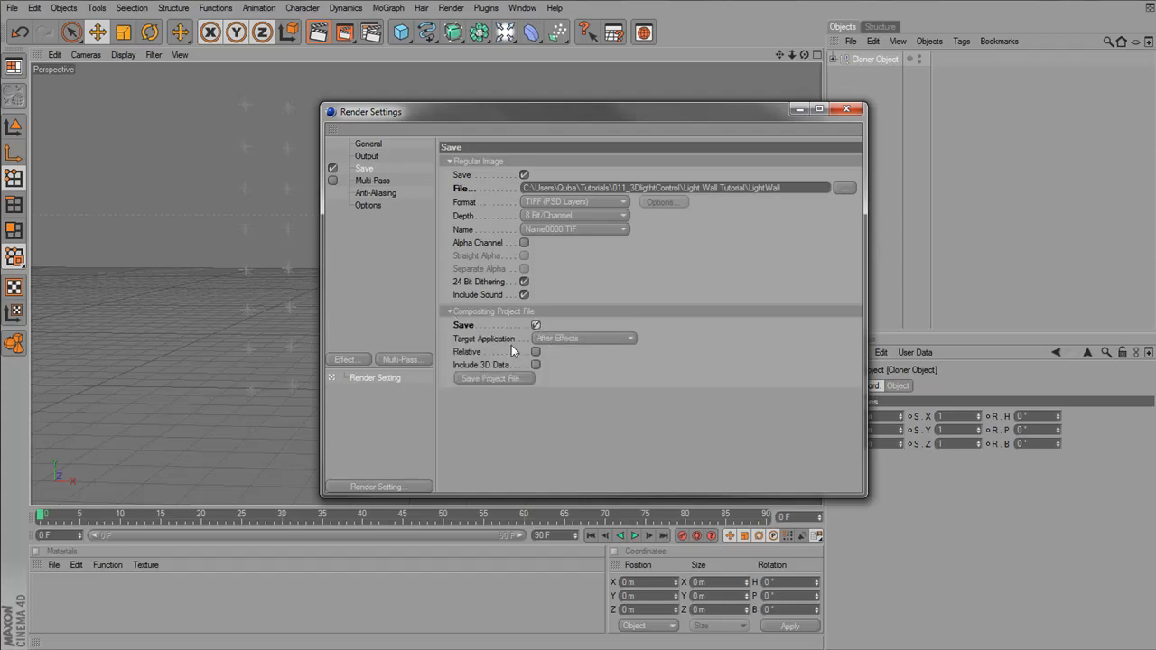
{"action": "left_click", "coordinate": [617, 337]}
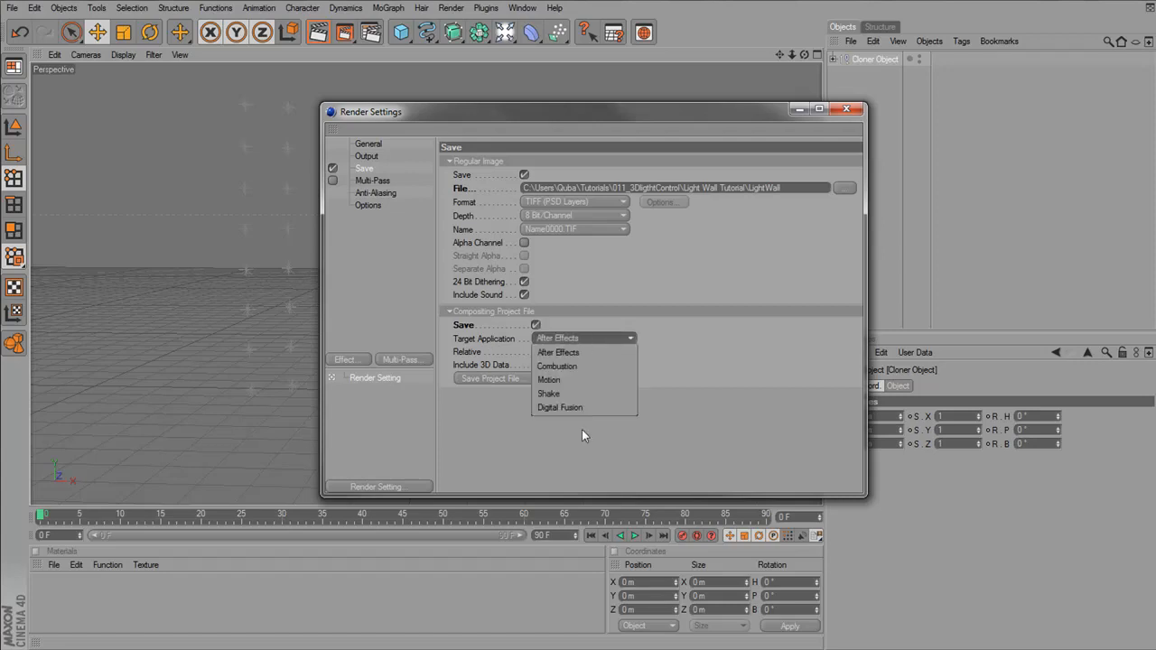
{"action": "left_click", "coordinate": [607, 339]}
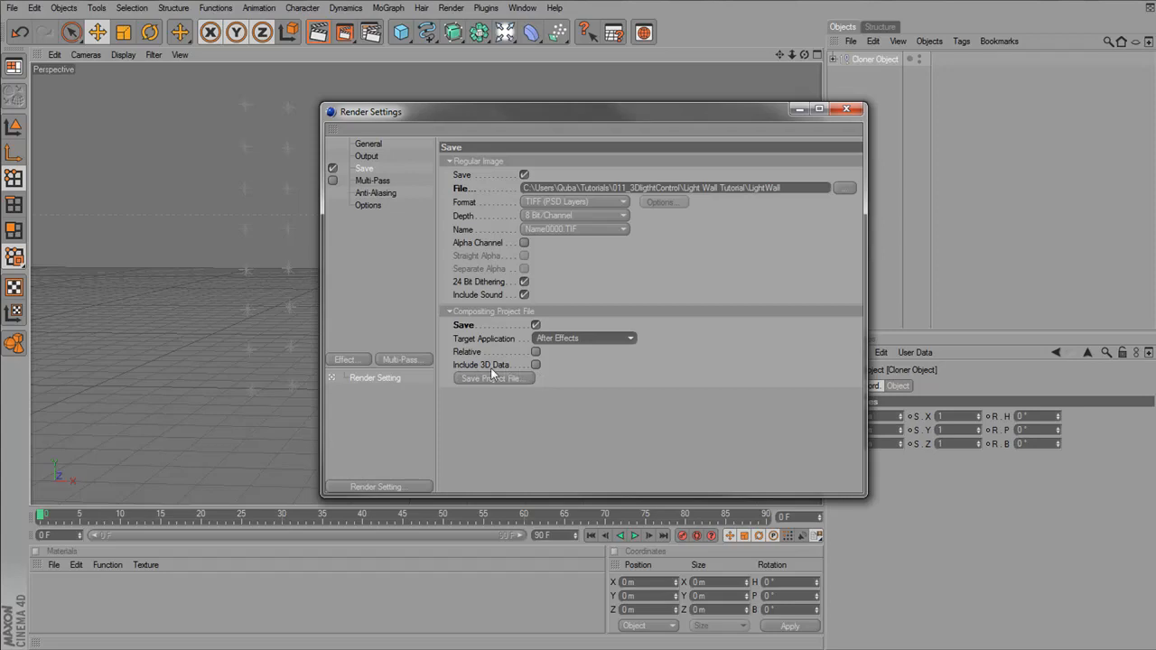
{"action": "left_click", "coordinate": [535, 365]}
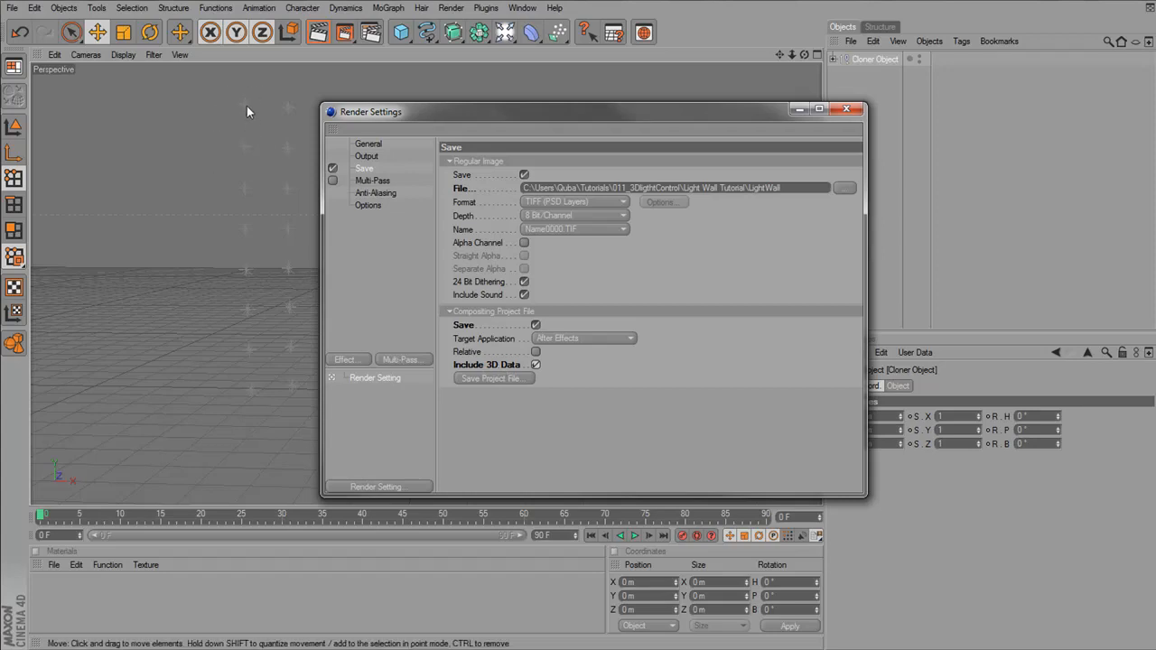
Save the compositing project file as LightWall in the Light Wall Tutorial folder, and close the render settings
{"action": "left_click", "coordinate": [507, 378]}
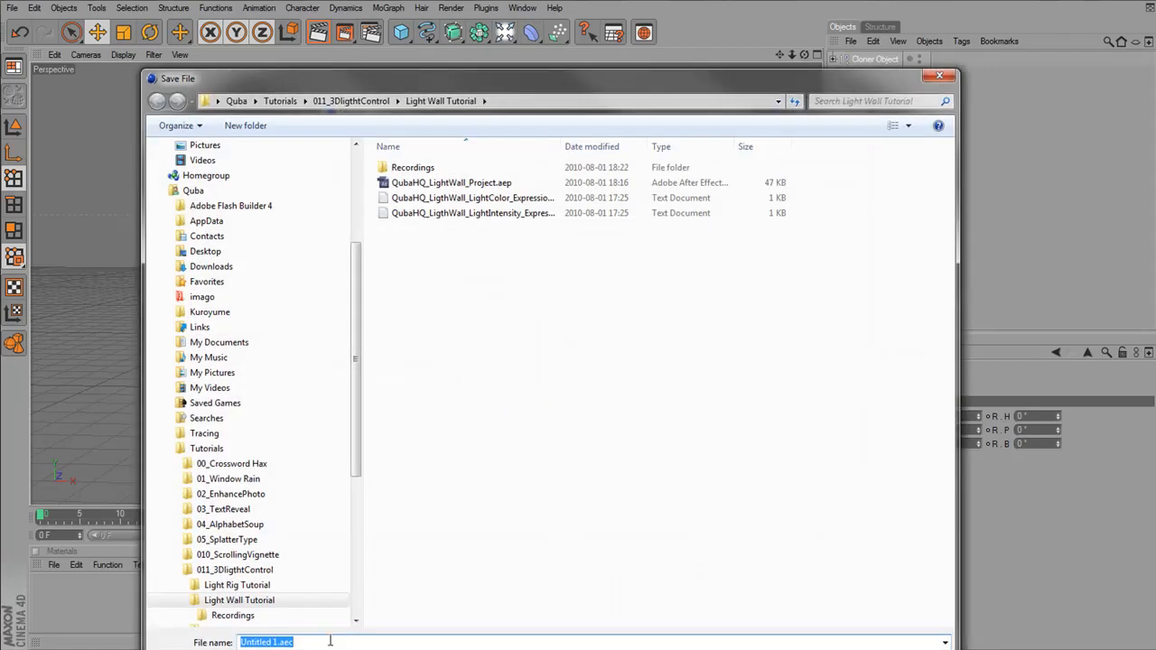
{"action": "type", "text": "LightWall"}
{"action": "key", "text": "Return"}
{"action": "left_click", "coordinate": [845, 110]}
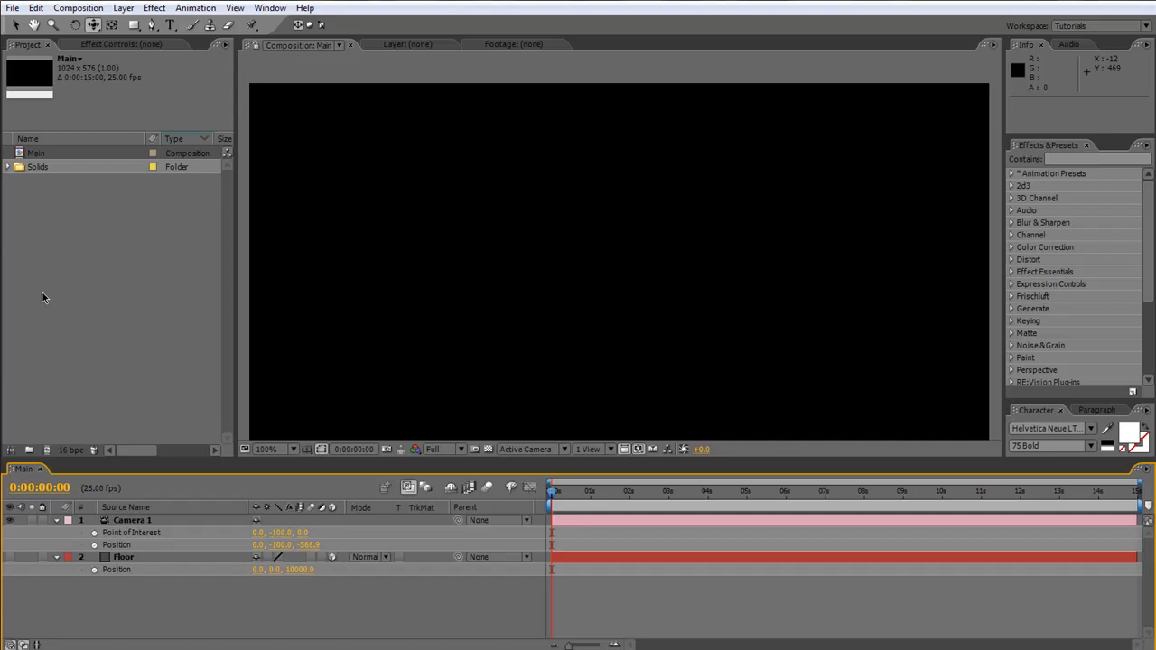
Switch to After Effects and import LightWall.aec from the Light Wall Tutorial folder
{"action": "left_click", "coordinate": [78, 247]}
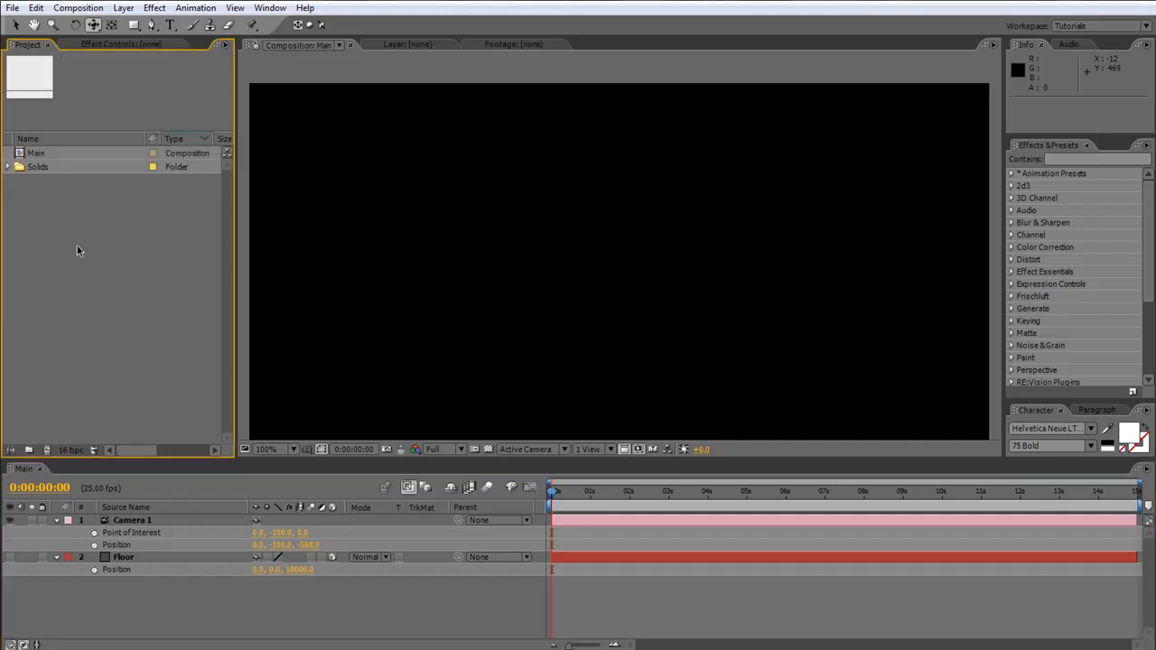
{"action": "double_click", "coordinate": [78, 246]}
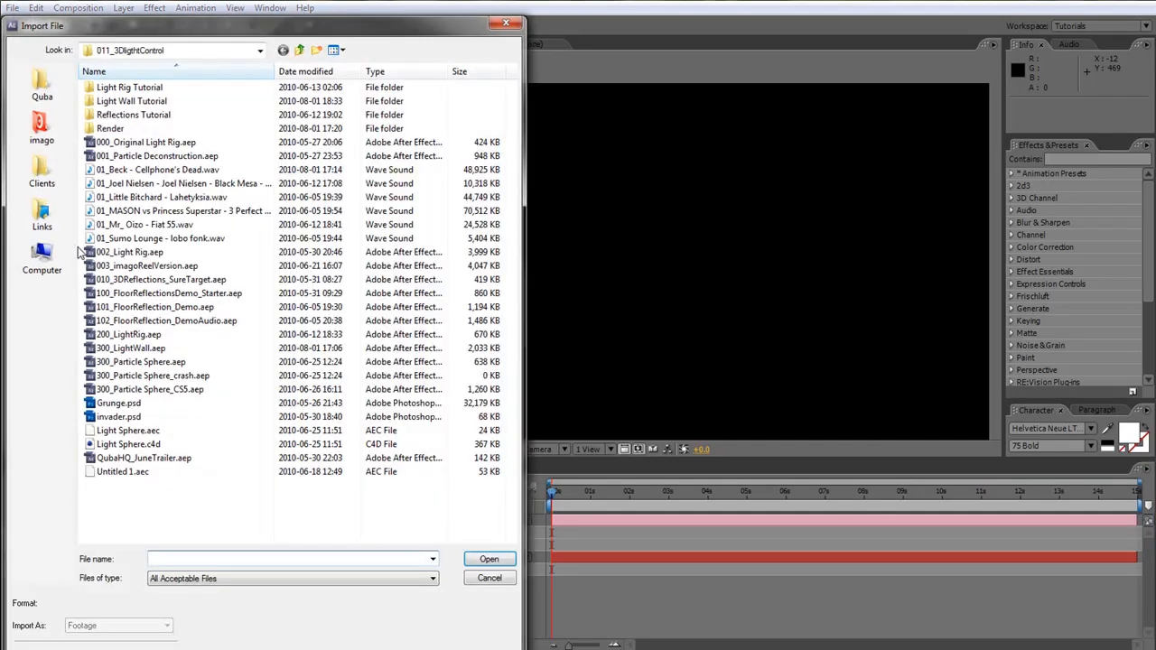
{"action": "double_click", "coordinate": [142, 102]}
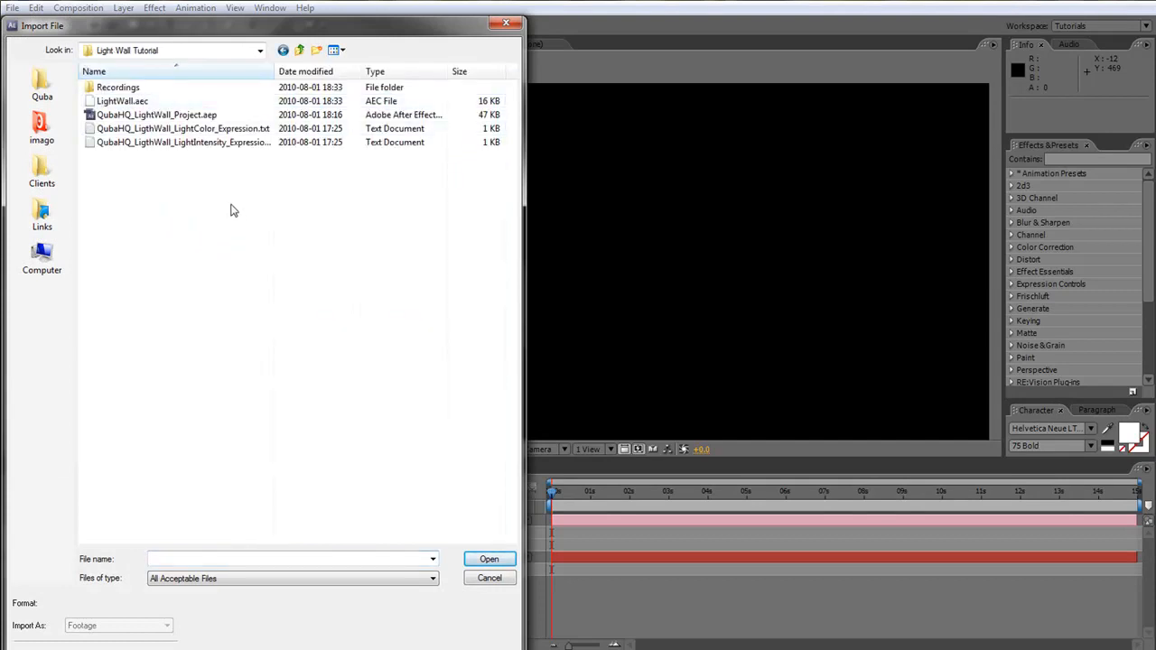
{"action": "left_click", "coordinate": [131, 106]}
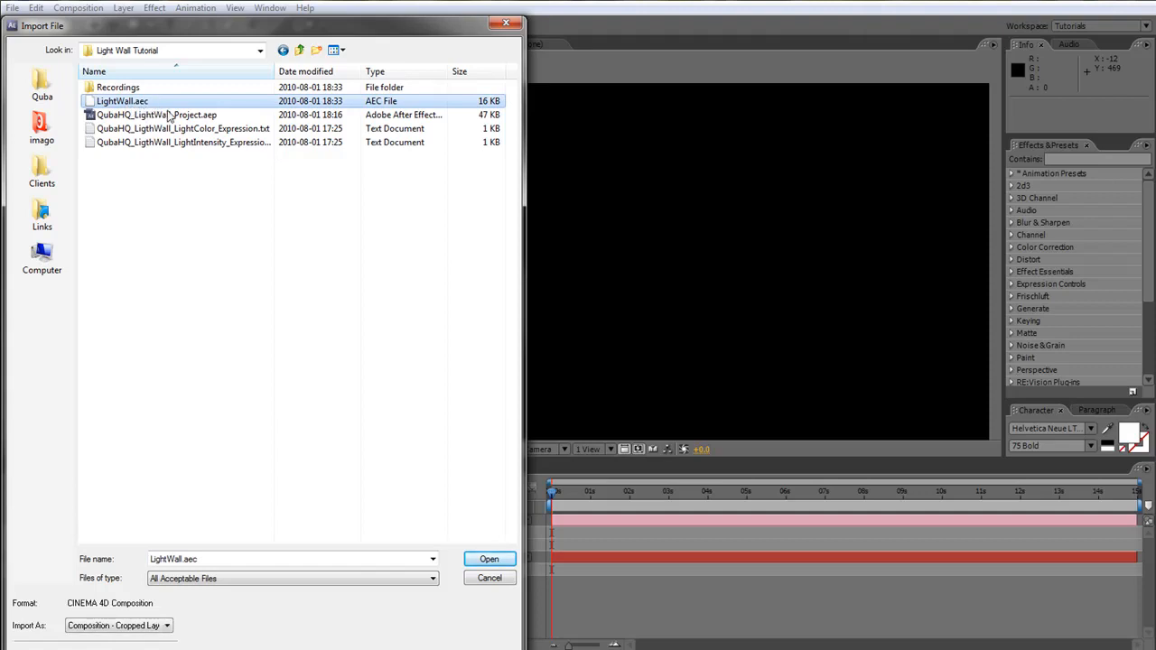
{"action": "left_click", "coordinate": [485, 558]}
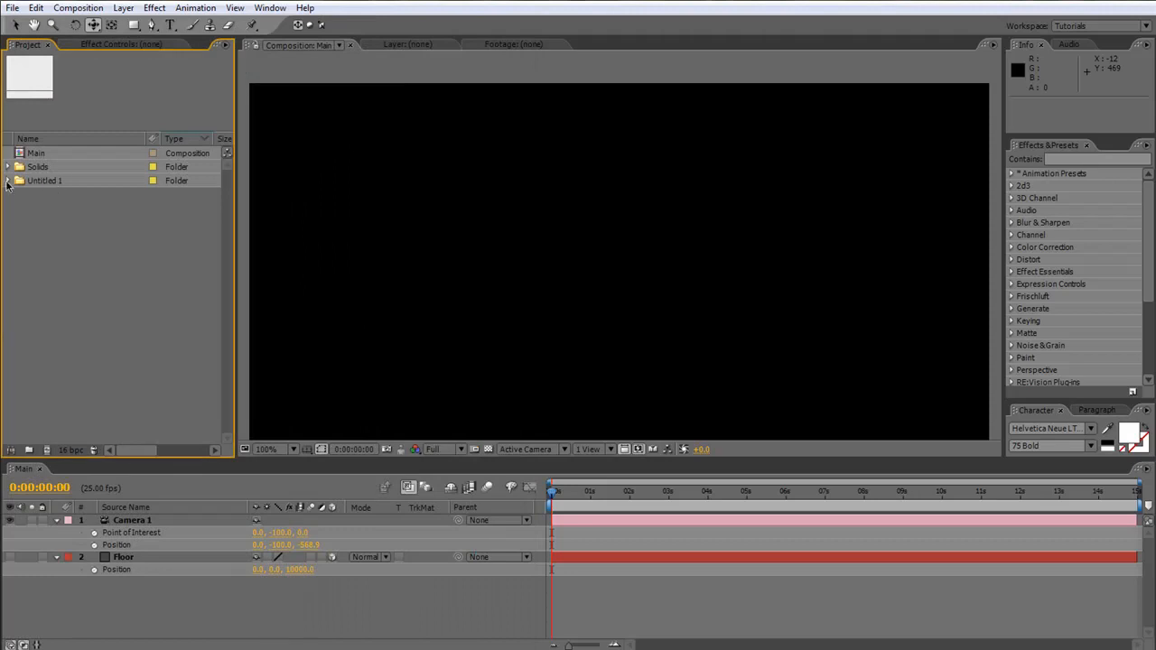
Open the imported Untitled 1 composition and delete the LightWall.tif placeholder from the project
{"action": "left_click", "coordinate": [8, 180]}
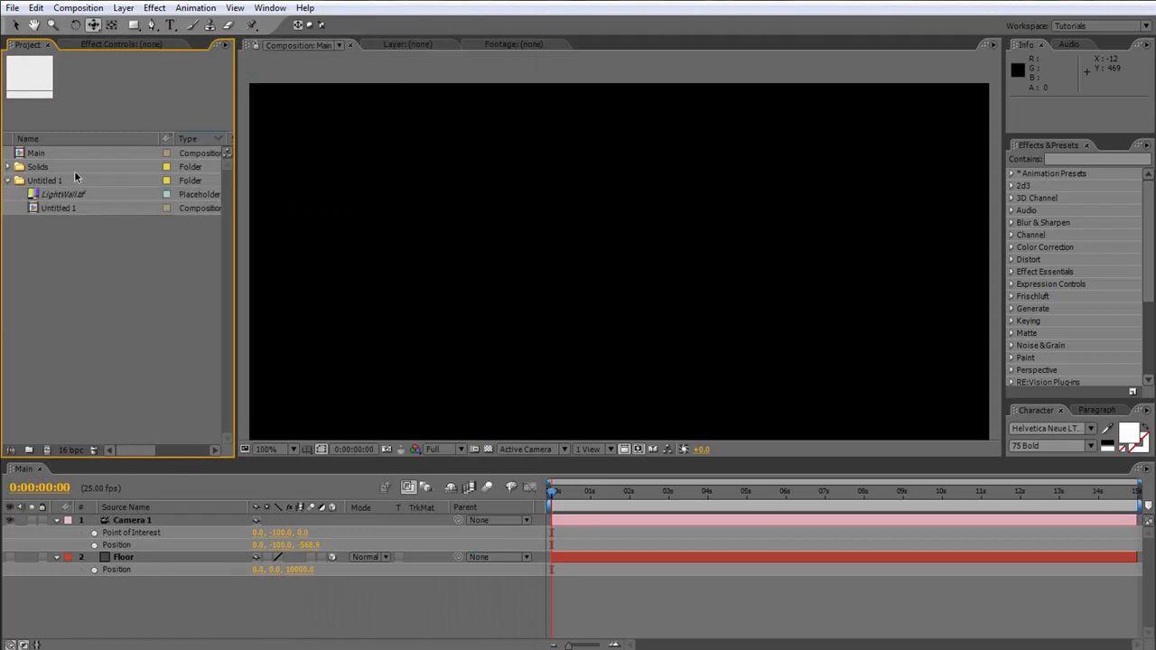
{"action": "double_click", "coordinate": [60, 210]}
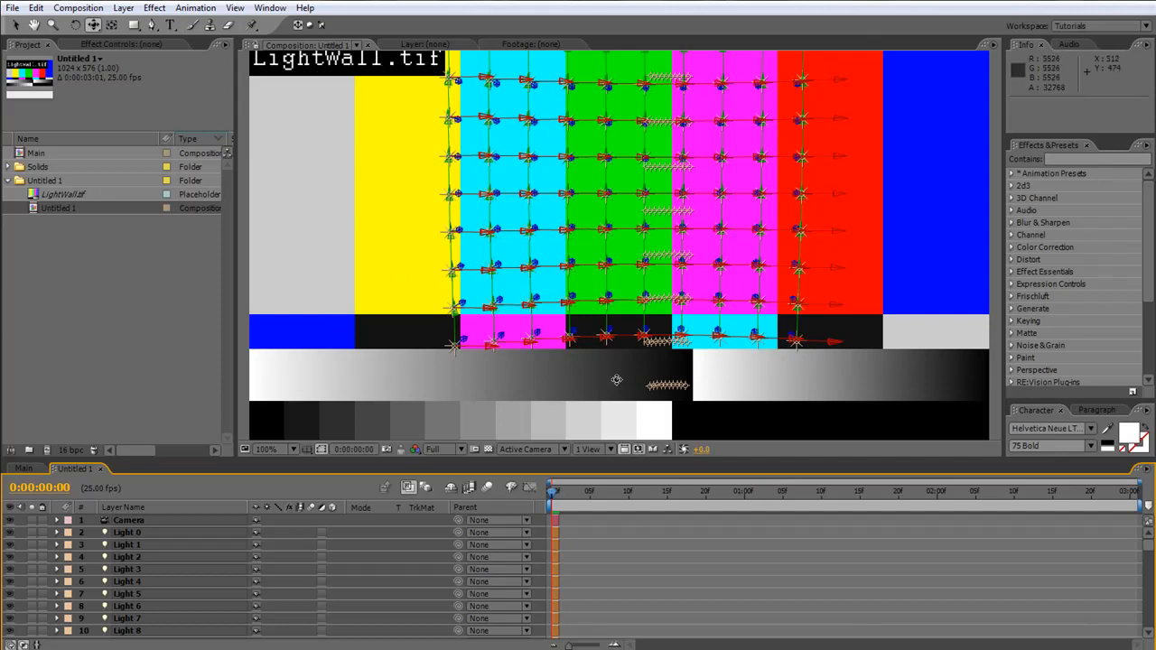
{"action": "left_click", "coordinate": [58, 196]}
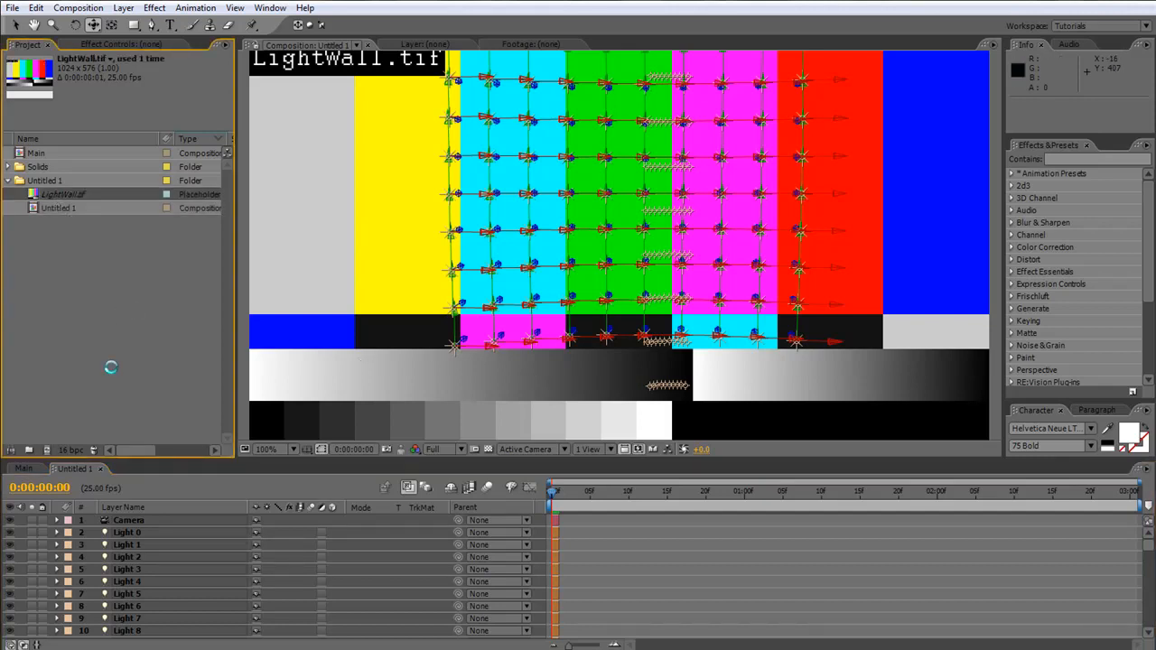
{"action": "key", "text": "Delete"}
{"action": "left_click", "coordinate": [674, 455]}
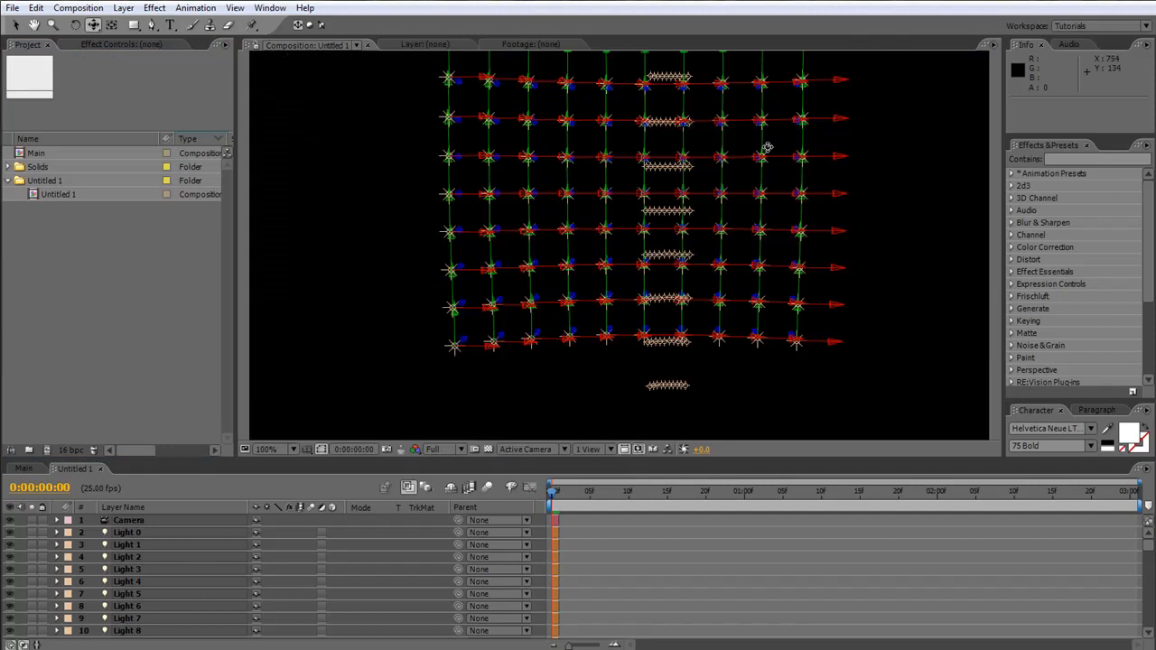
Copy layers Light 0 through Light 79 from the Untitled 1 composition and close that composition
{"action": "key", "text": "v"}
{"action": "left_click", "coordinate": [427, 346]}
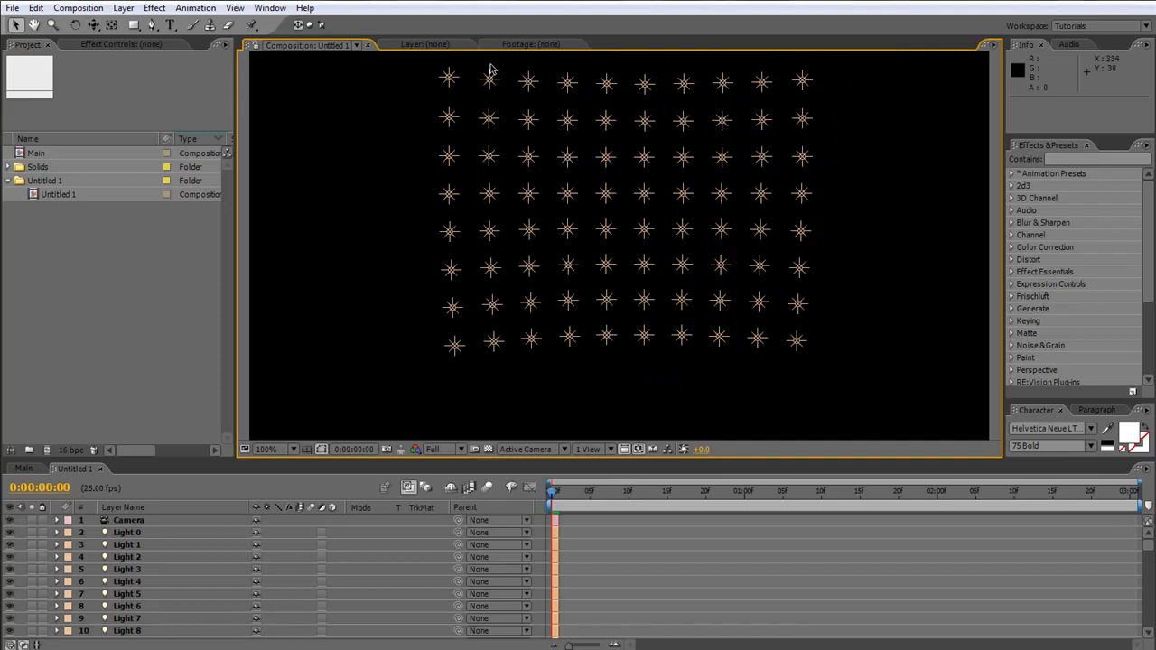
{"action": "left_click", "coordinate": [137, 534]}
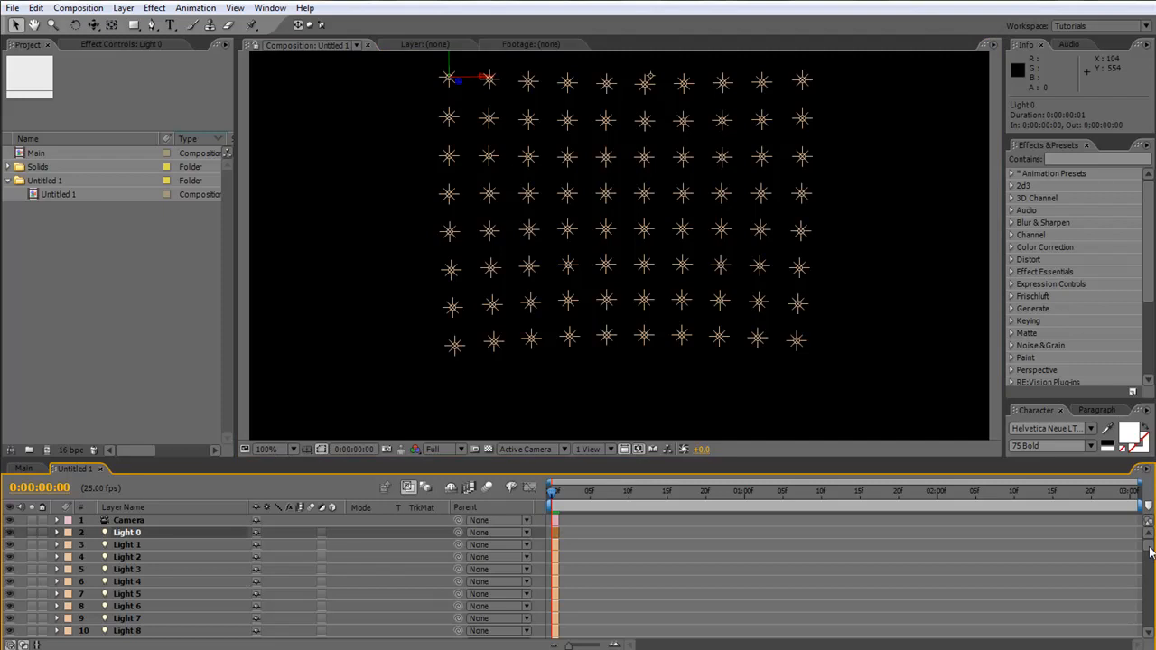
{"action": "left_click_drag", "start_coordinate": [1150, 545], "coordinate": [1148, 639]}
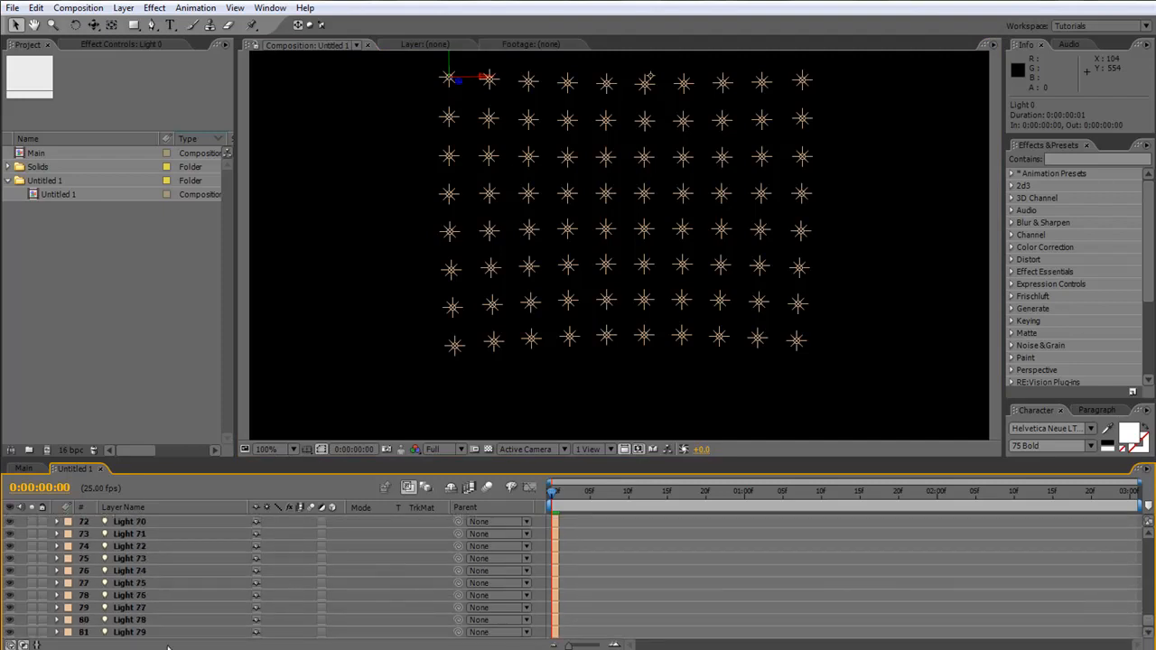
{"action": "left_click", "coordinate": [131, 632], "text": "shift"}
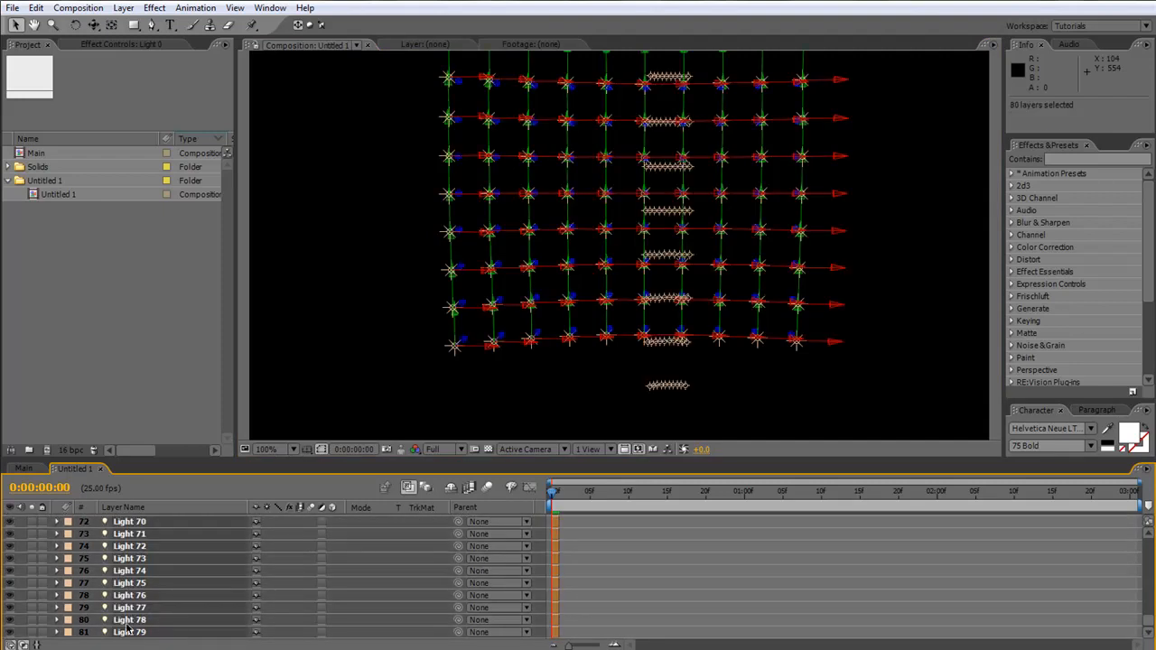
{"action": "key", "text": "ctrl+c"}
{"action": "left_click", "coordinate": [100, 469]}
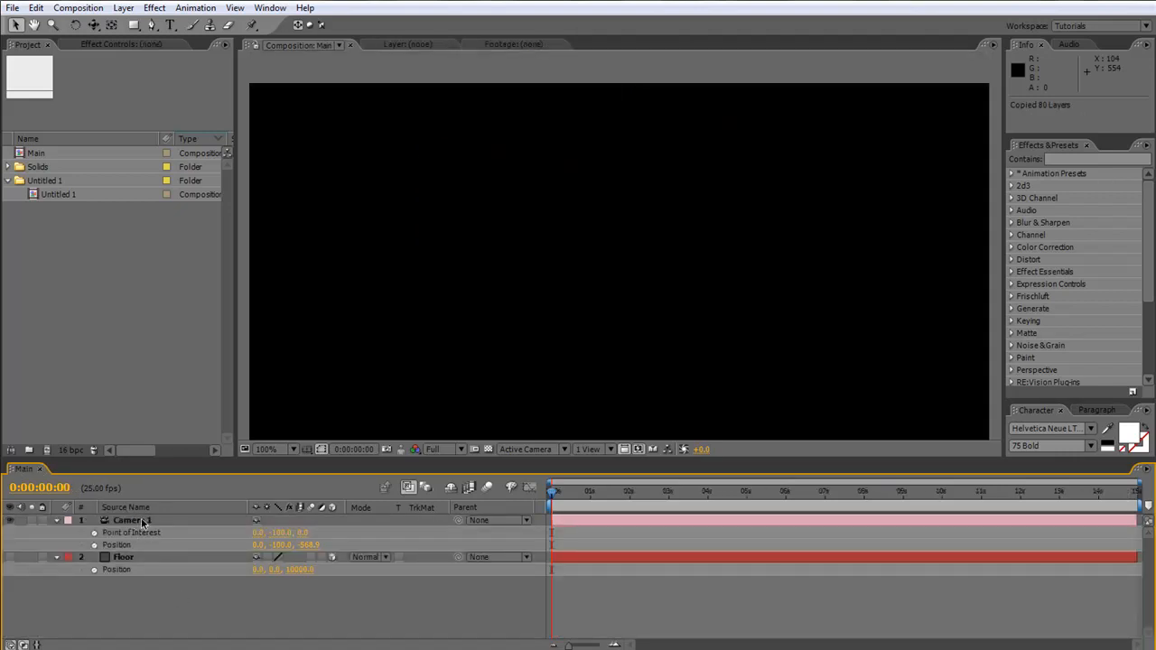
Paste the copied lights into the Main composition with the timeline area enlarged, and deselect them
{"action": "left_click_drag", "start_coordinate": [271, 464], "coordinate": [271, 420]}
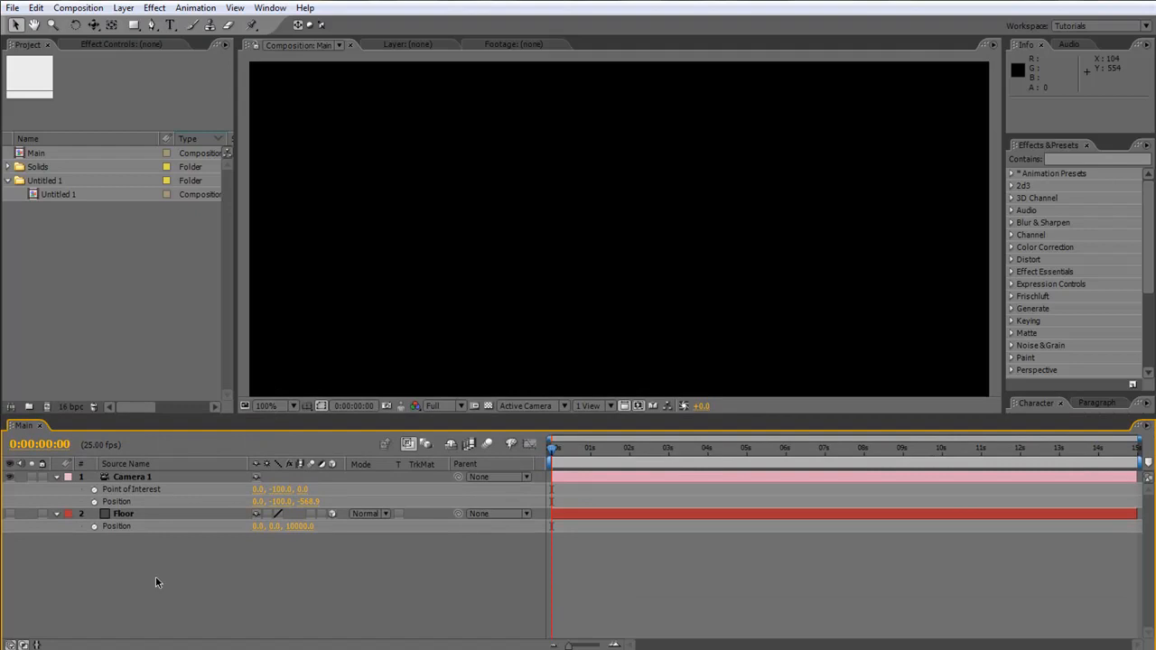
{"action": "key", "text": "ctrl+v"}
{"action": "scroll", "coordinate": [647, 290], "scroll_direction": "down", "scroll_amount": 4}
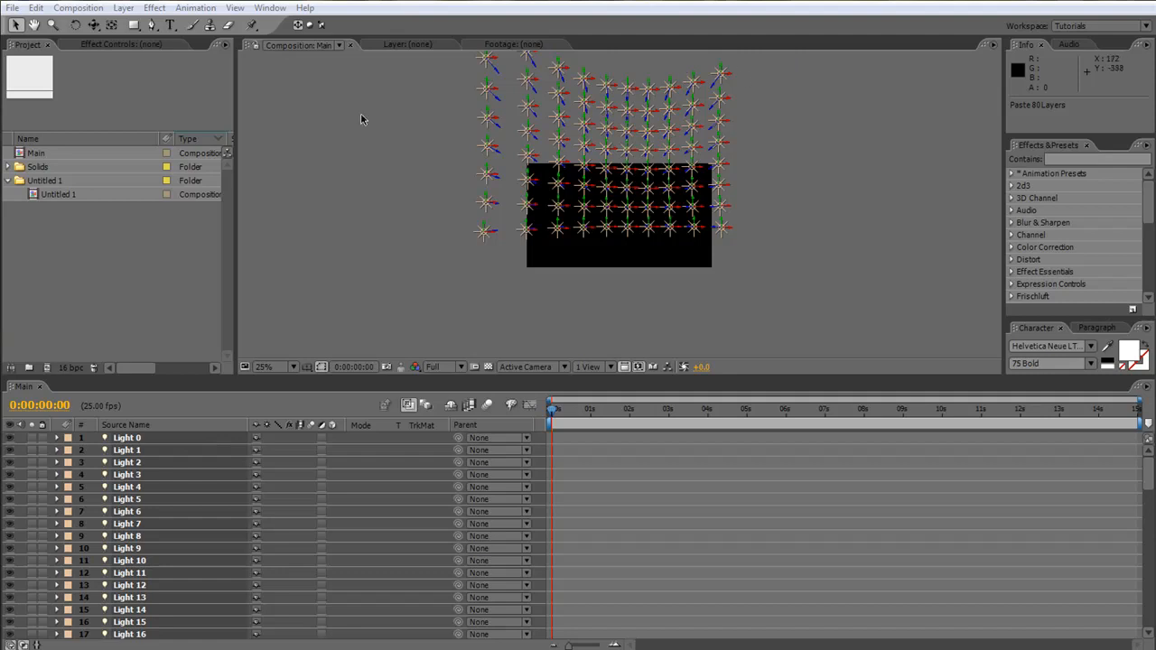
{"action": "key", "text": "ctrl+a"}
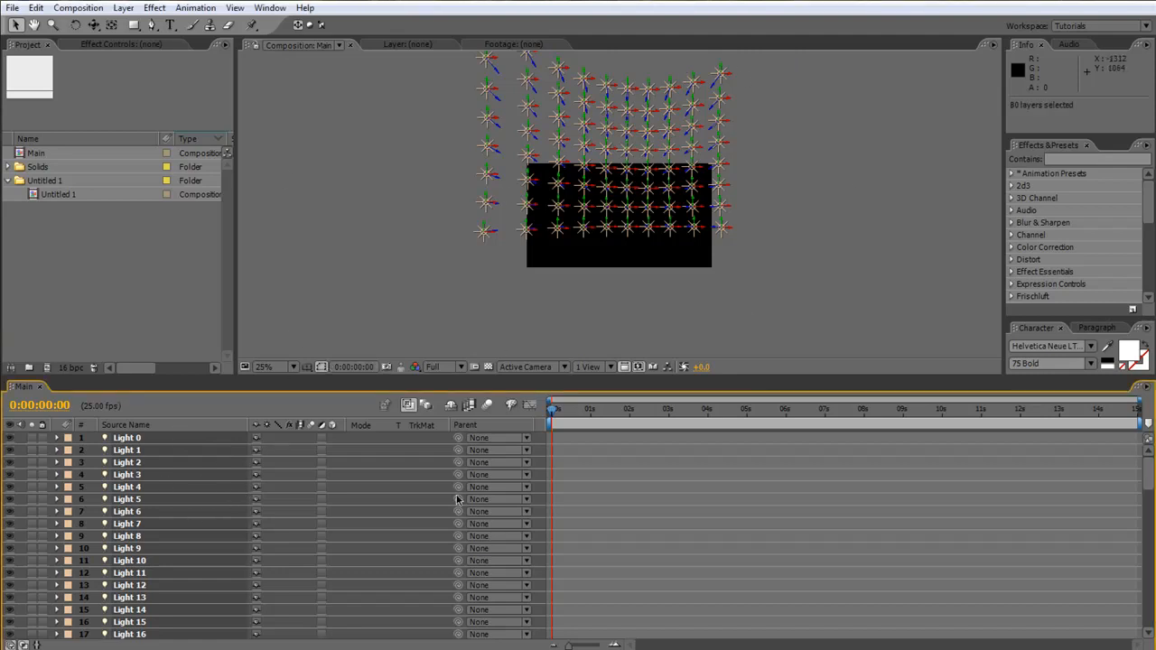
{"action": "left_click", "coordinate": [772, 318]}
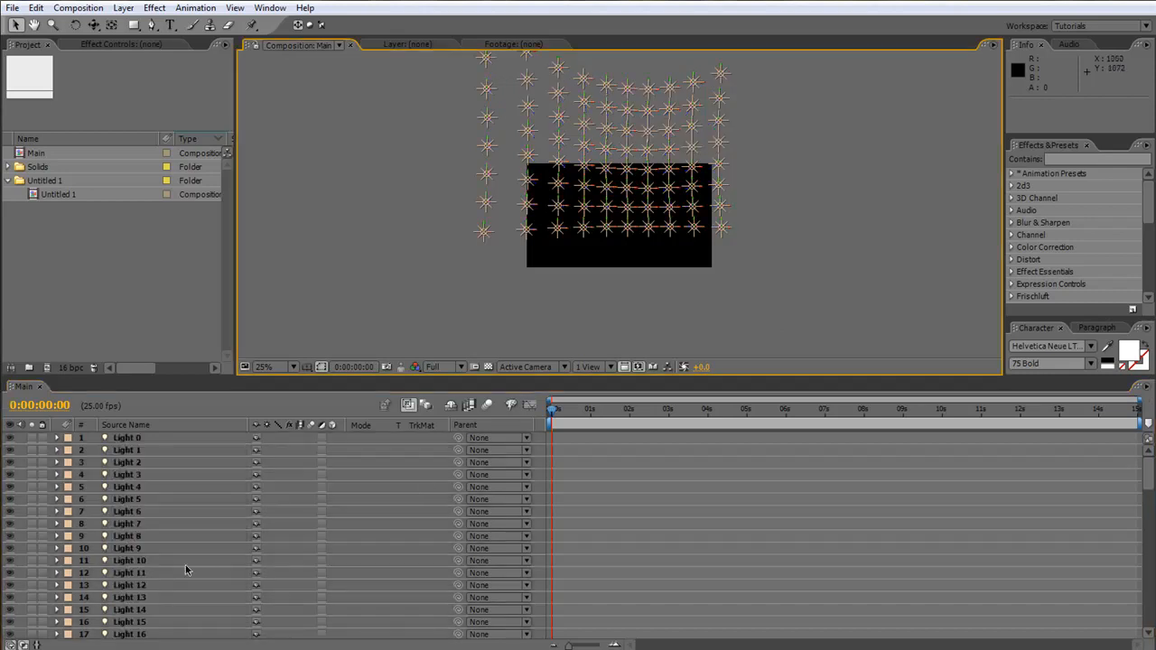
{"action": "mouse_move", "coordinate": [1149, 479]}
{"action": "left_mouse_down"}
{"action": "mouse_move", "coordinate": [1152, 628]}
{"action": "mouse_move", "coordinate": [1148, 461]}
{"action": "left_mouse_up"}
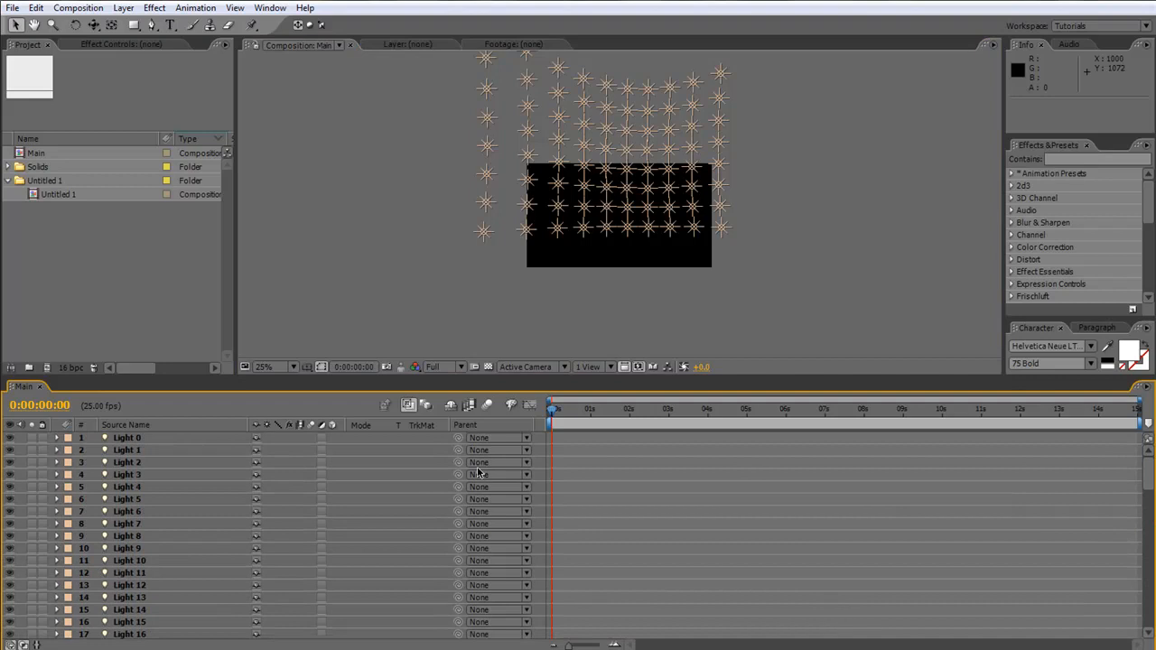
Add a null object to the Main composition and set its X and Y position to 0
{"action": "key", "text": "ctrl+alt+shift+y"}
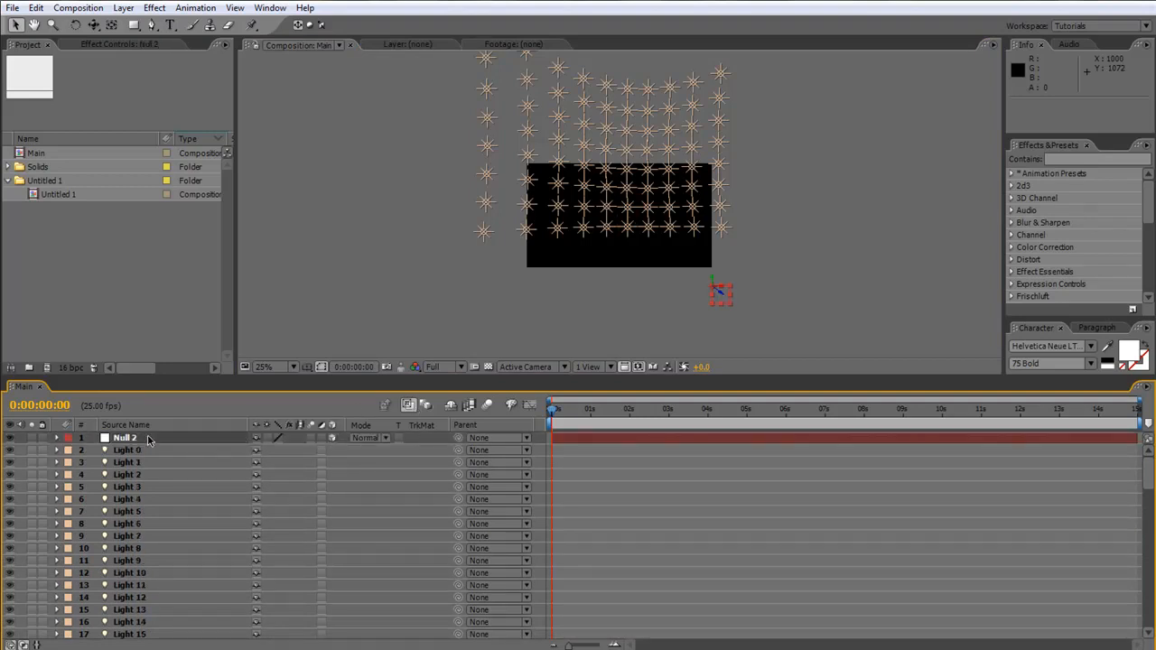
{"action": "key", "text": "p"}
{"action": "left_click", "coordinate": [257, 450]}
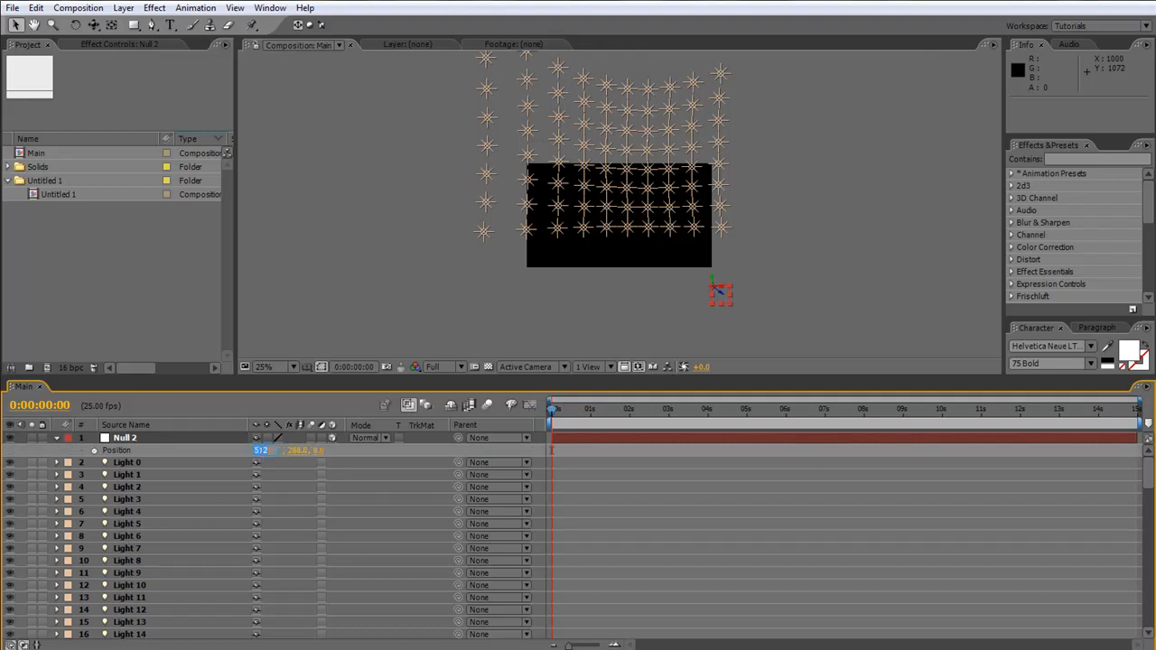
{"action": "type", "text": "0"}
{"action": "key", "text": "Tab"}
{"action": "type", "text": "0"}
{"action": "key", "text": "Return"}
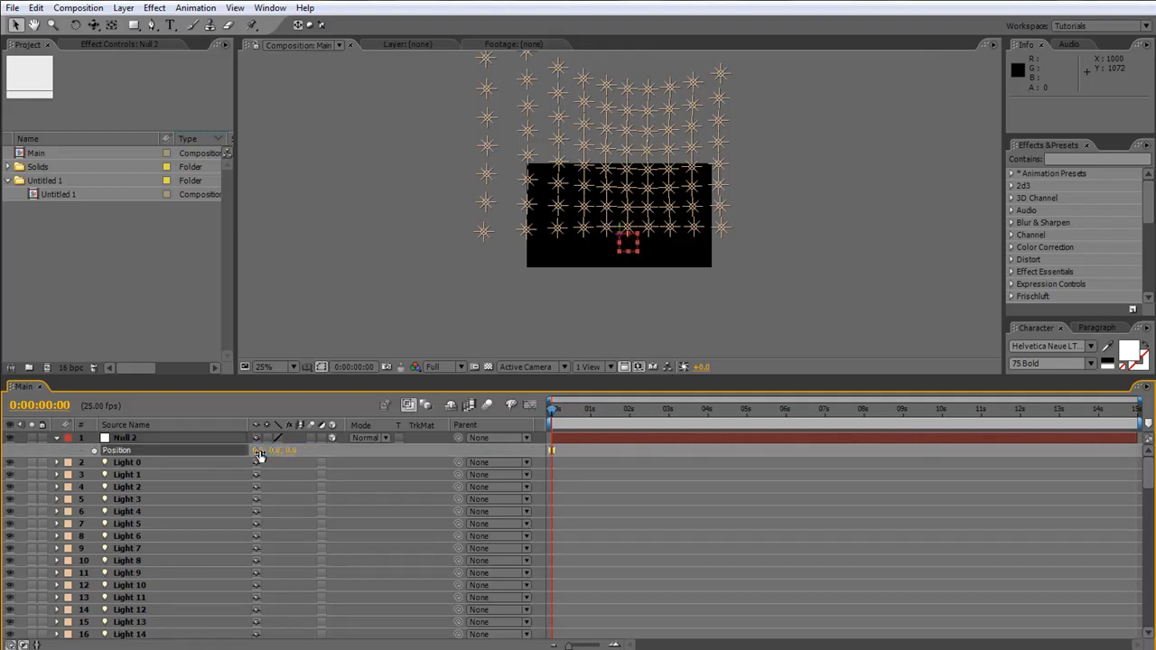
Parent Light 0 through Light 79 to the null and hide the lights from the timeline as shy layers
{"action": "left_click", "coordinate": [185, 463]}
{"action": "scroll", "coordinate": [222, 533], "scroll_direction": "down", "scroll_amount": 3}
{"action": "scroll", "coordinate": [222, 535], "scroll_direction": "down", "scroll_amount": 8}
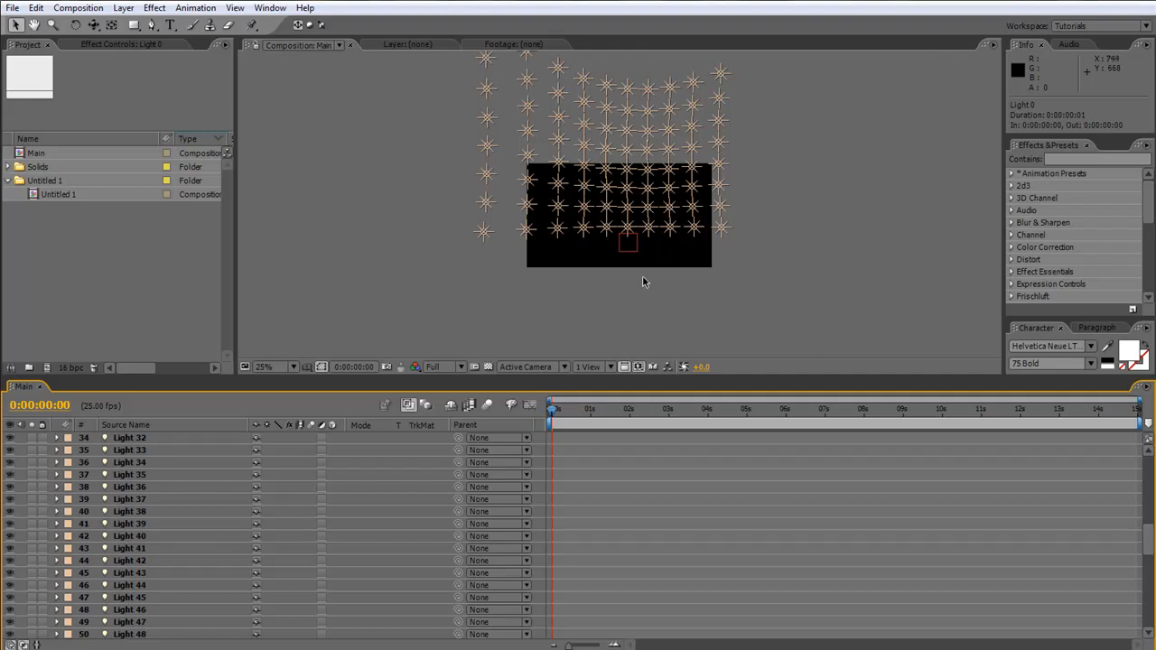
{"action": "scroll", "coordinate": [199, 552], "scroll_direction": "down", "scroll_amount": 2}
{"action": "scroll", "coordinate": [199, 548], "scroll_direction": "down", "scroll_amount": 10}
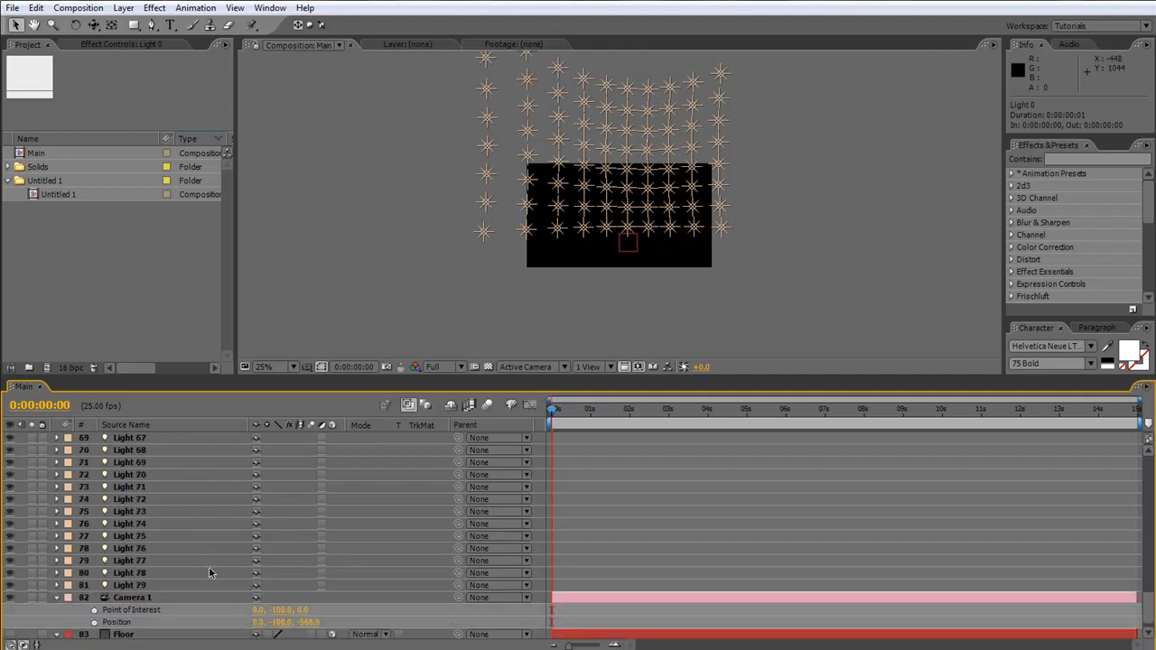
{"action": "left_click", "coordinate": [147, 586], "text": "shift"}
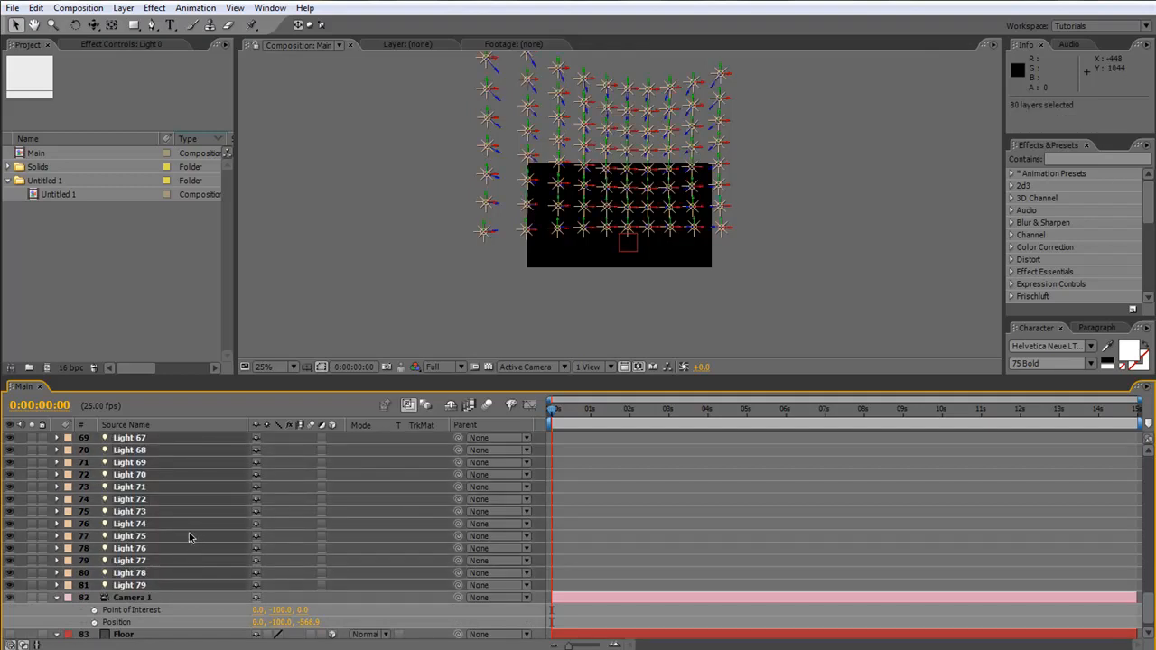
{"action": "scroll", "coordinate": [160, 529], "scroll_direction": "down", "scroll_amount": 1}
{"action": "scroll", "coordinate": [160, 528], "scroll_direction": "up", "scroll_amount": 15}
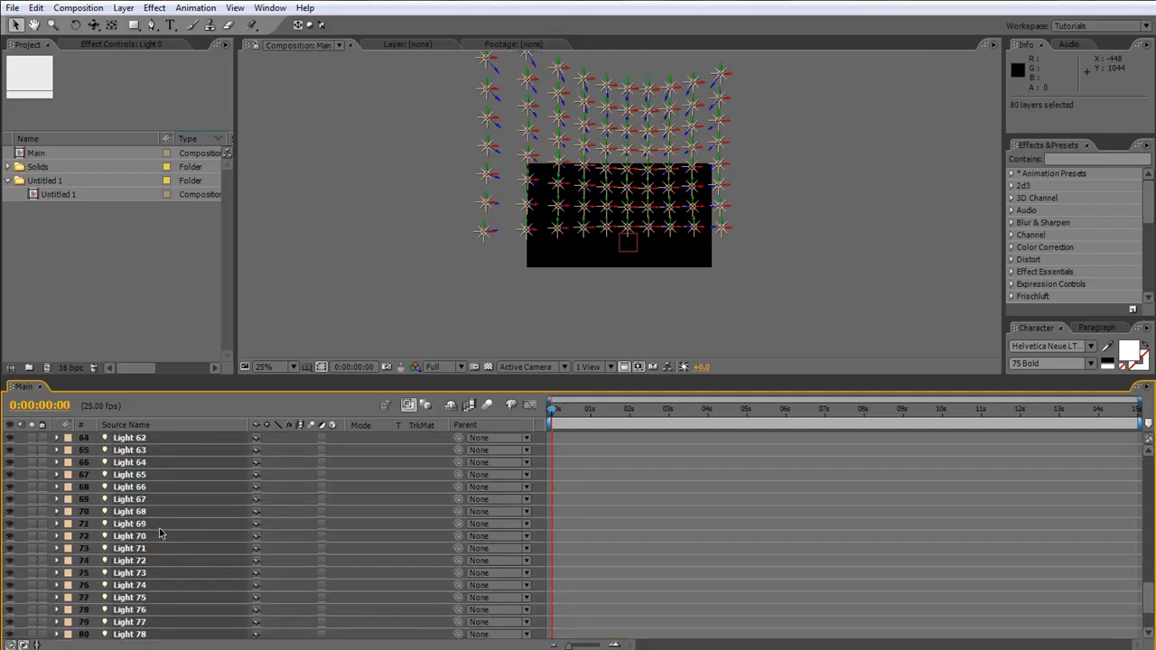
{"action": "scroll", "coordinate": [136, 493], "scroll_direction": "up", "scroll_amount": 8}
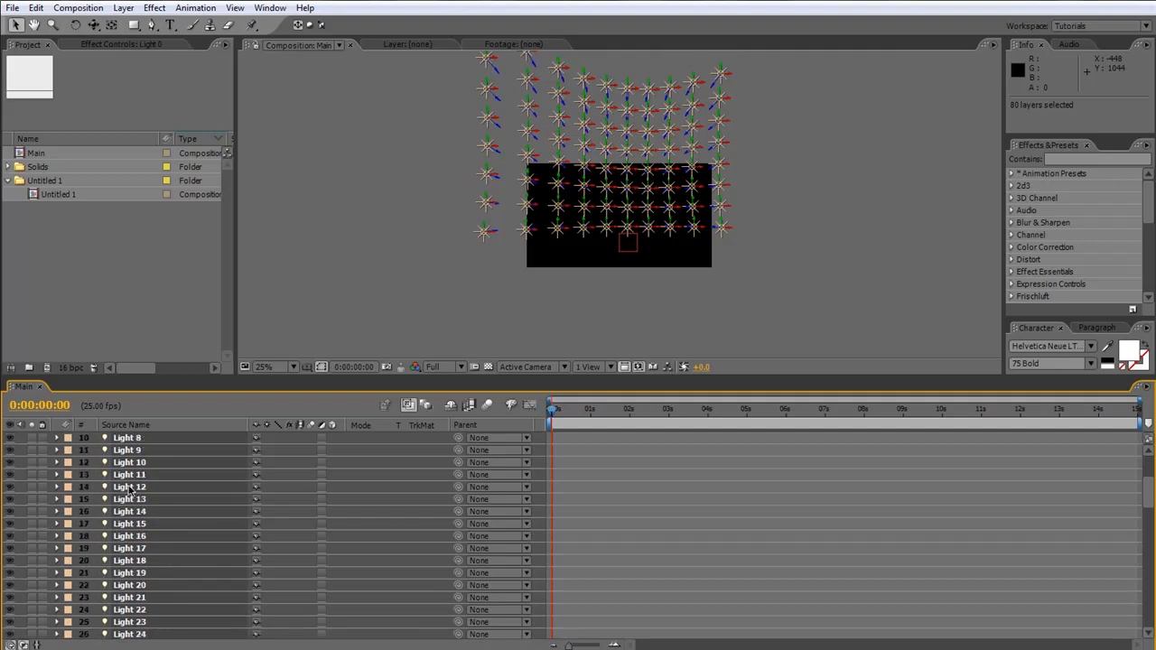
{"action": "scroll", "coordinate": [166, 520], "scroll_direction": "up", "scroll_amount": 1}
{"action": "left_click_drag", "start_coordinate": [459, 464], "coordinate": [137, 443]}
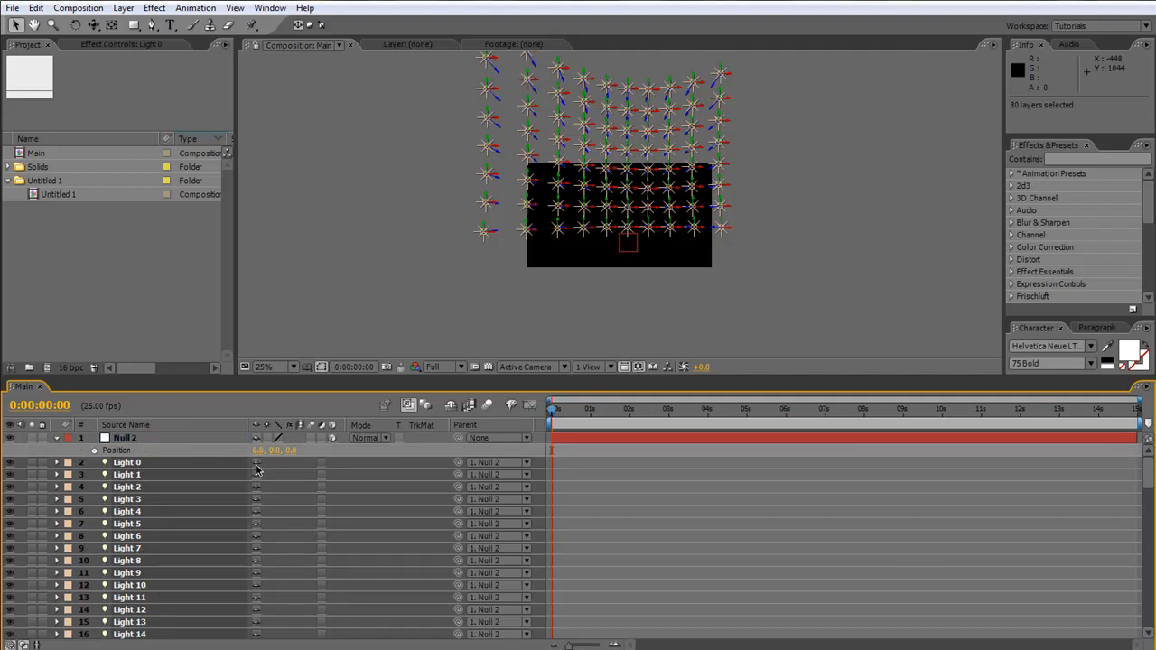
{"action": "left_click", "coordinate": [451, 406]}
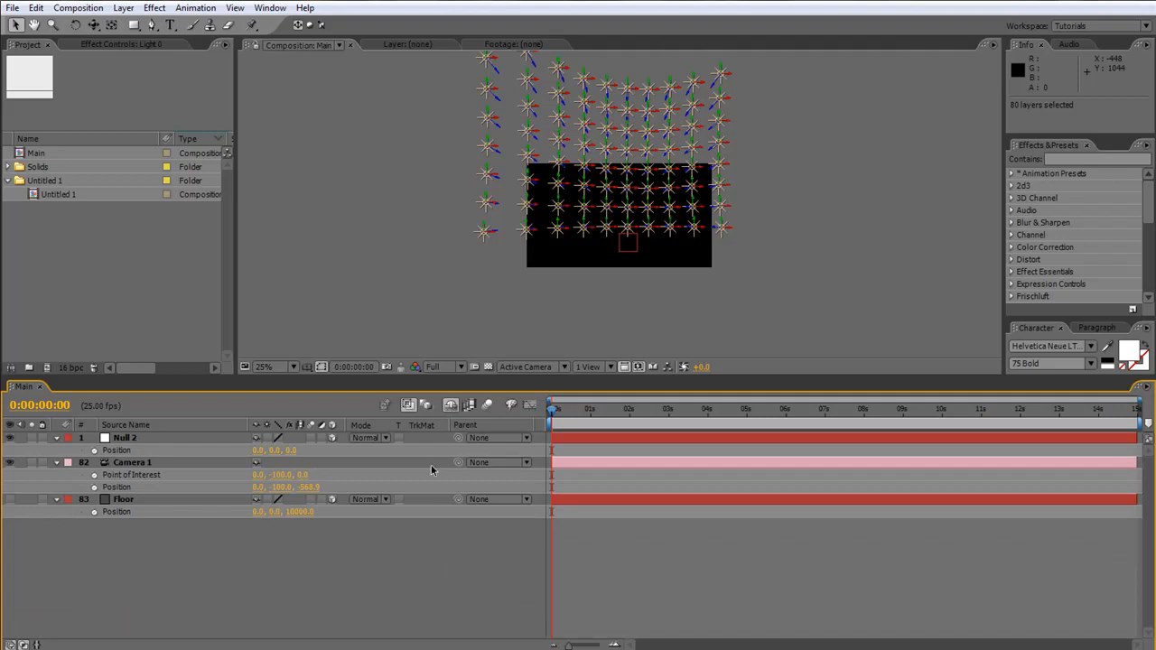
{"action": "left_click", "coordinate": [272, 589]}
Rotate the null around its Y axis to turn the light wall more squarely toward the camera
{"action": "left_click", "coordinate": [133, 439]}
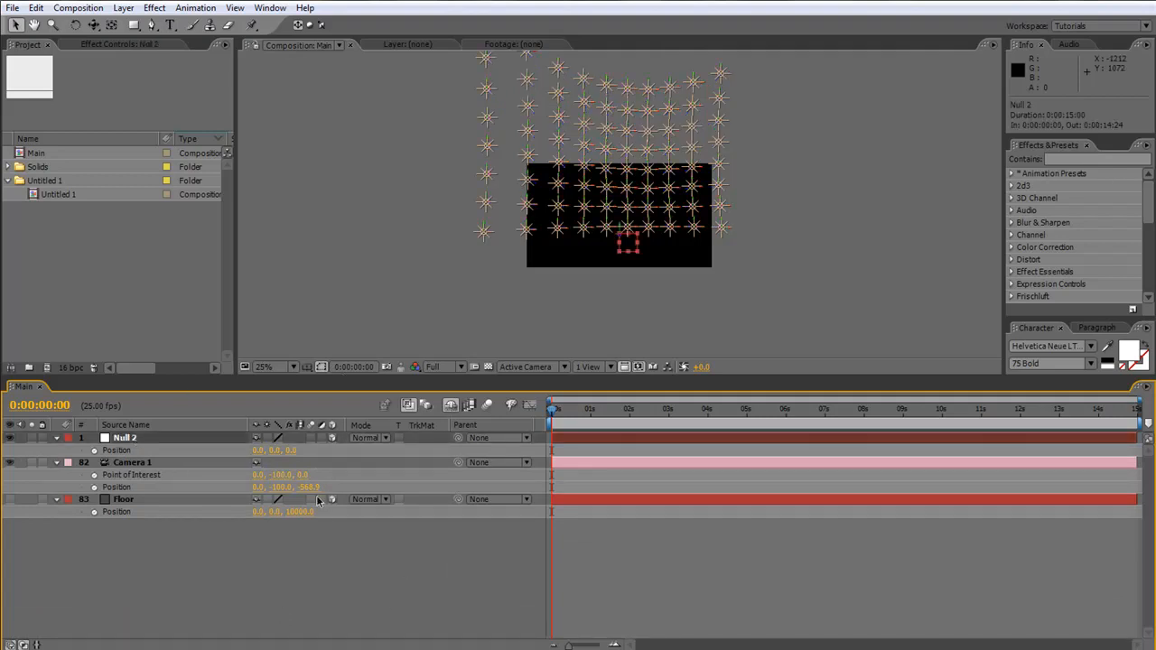
{"action": "key", "text": "r"}
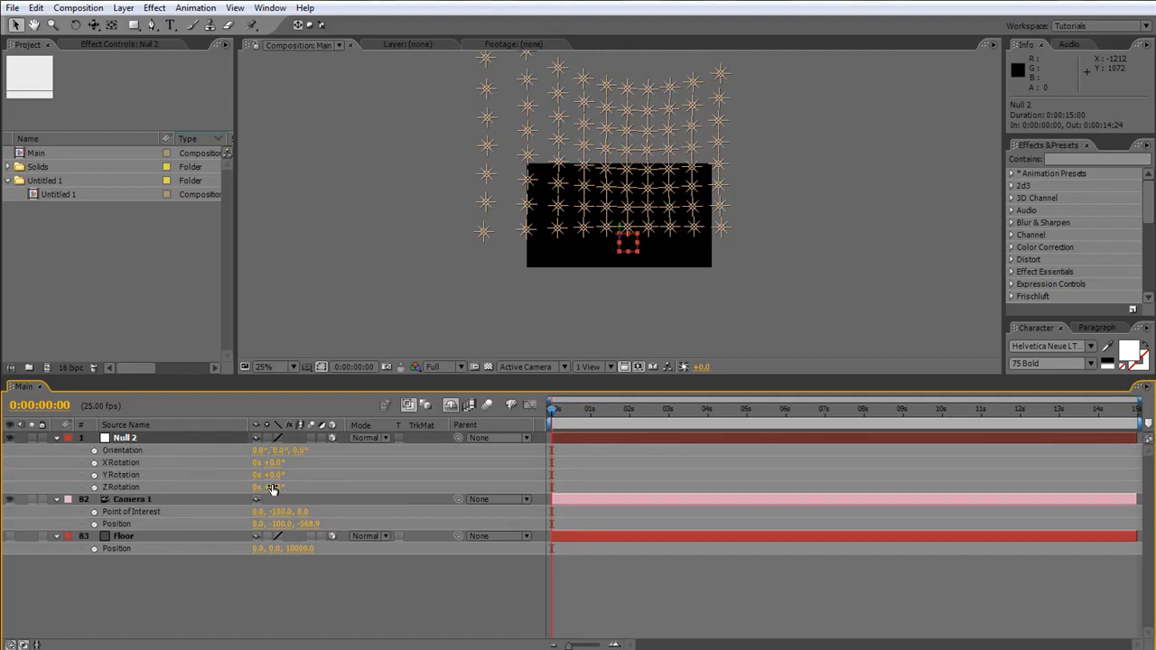
{"action": "left_click_drag", "start_coordinate": [272, 472], "coordinate": [281, 473]}
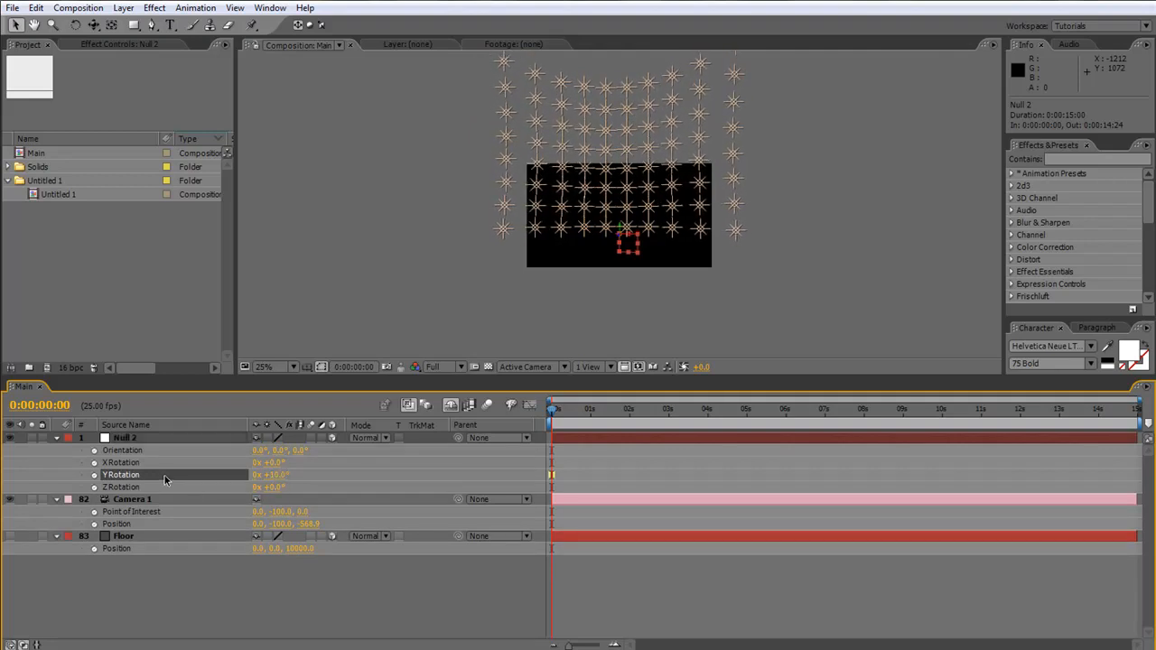
Scale the null uniformly to 43% to shrink the light wall, and enlarge the composition viewer
{"action": "key", "text": "s"}
{"action": "left_click_drag", "start_coordinate": [274, 450], "coordinate": [233, 447]}
{"action": "key", "text": "period"}
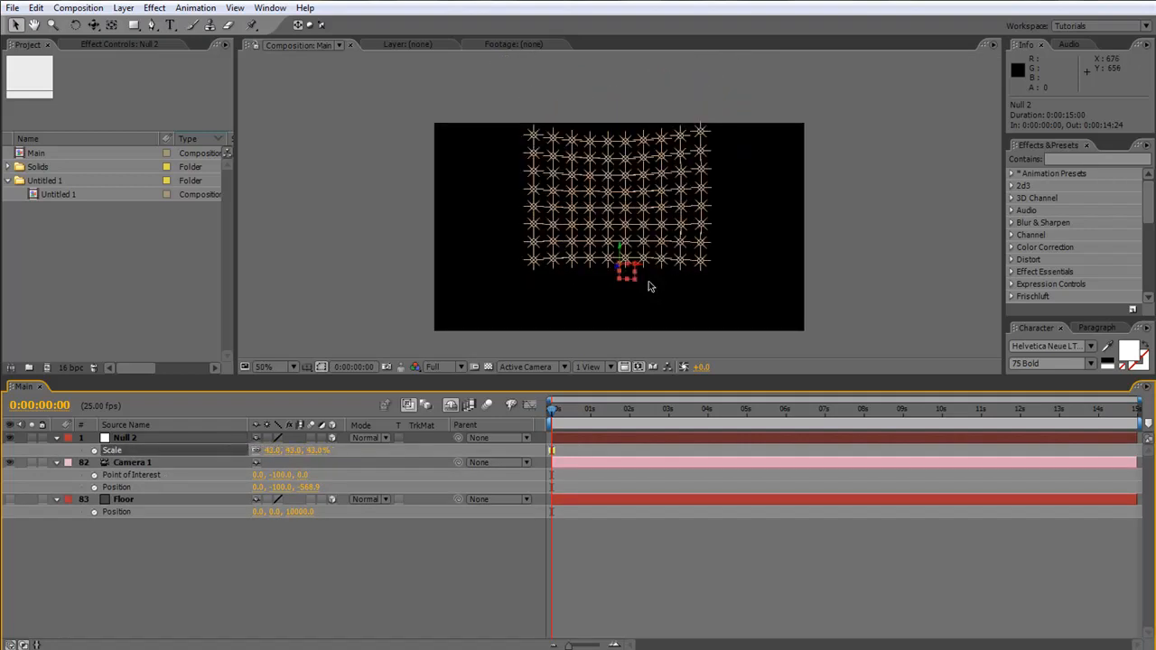
{"action": "key", "text": "period"}
{"action": "left_click_drag", "start_coordinate": [687, 376], "coordinate": [696, 463]}
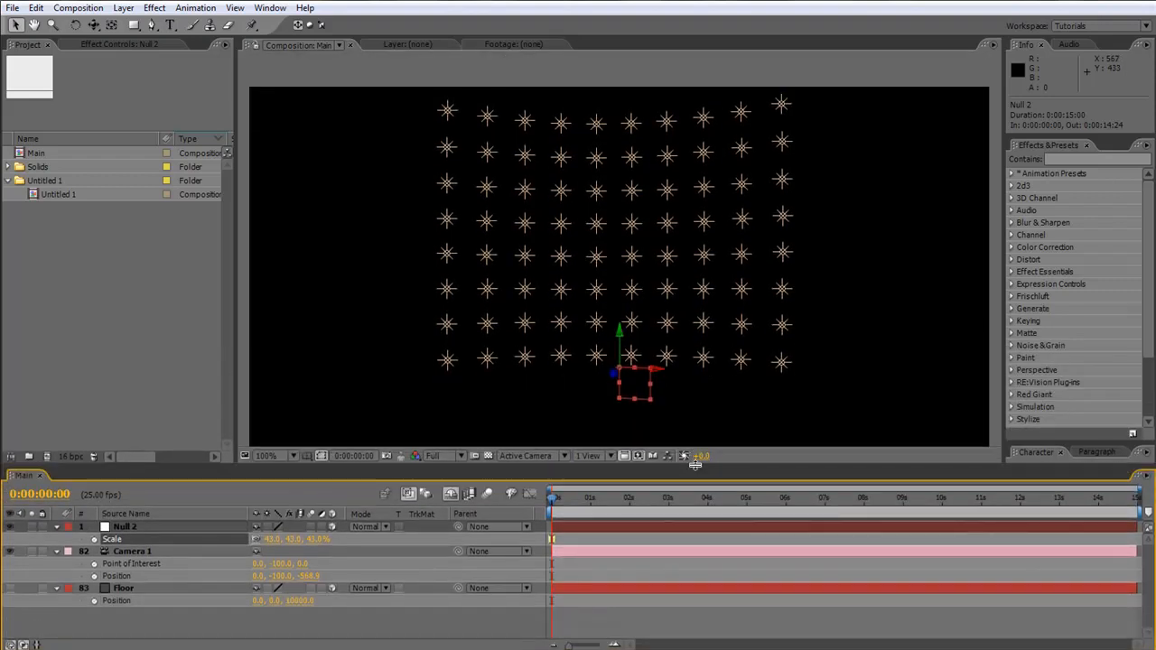
Examine the light wall and camera from Custom View 1, orbiting the view, and return to Active Camera
{"action": "left_click", "coordinate": [538, 457]}
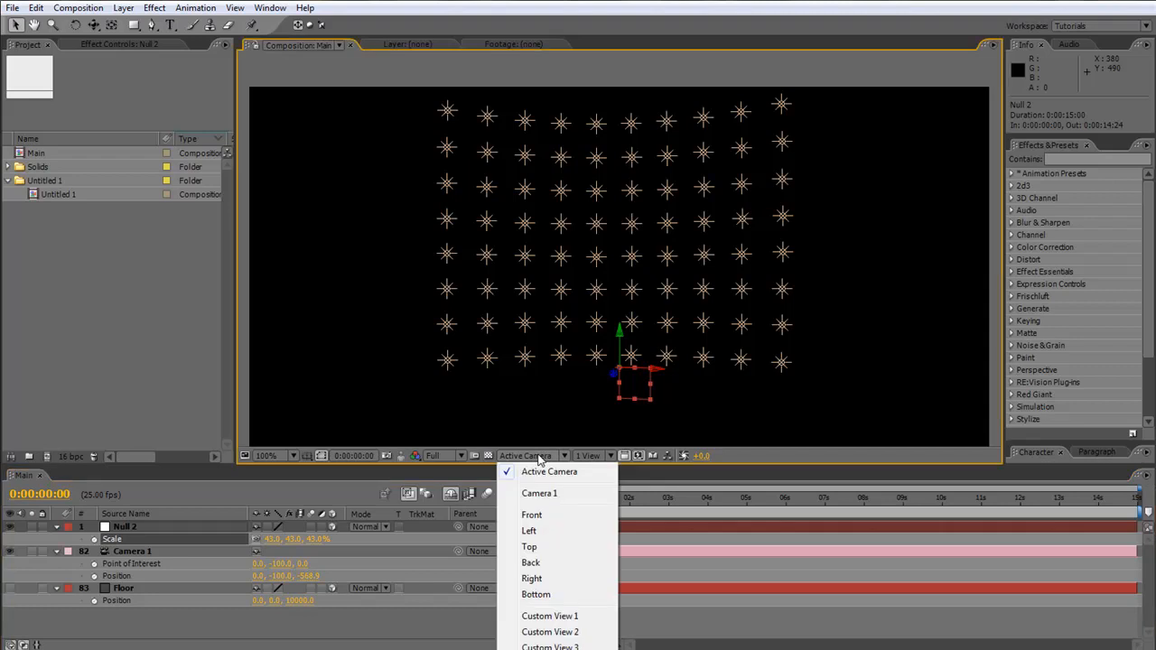
{"action": "left_click", "coordinate": [549, 616]}
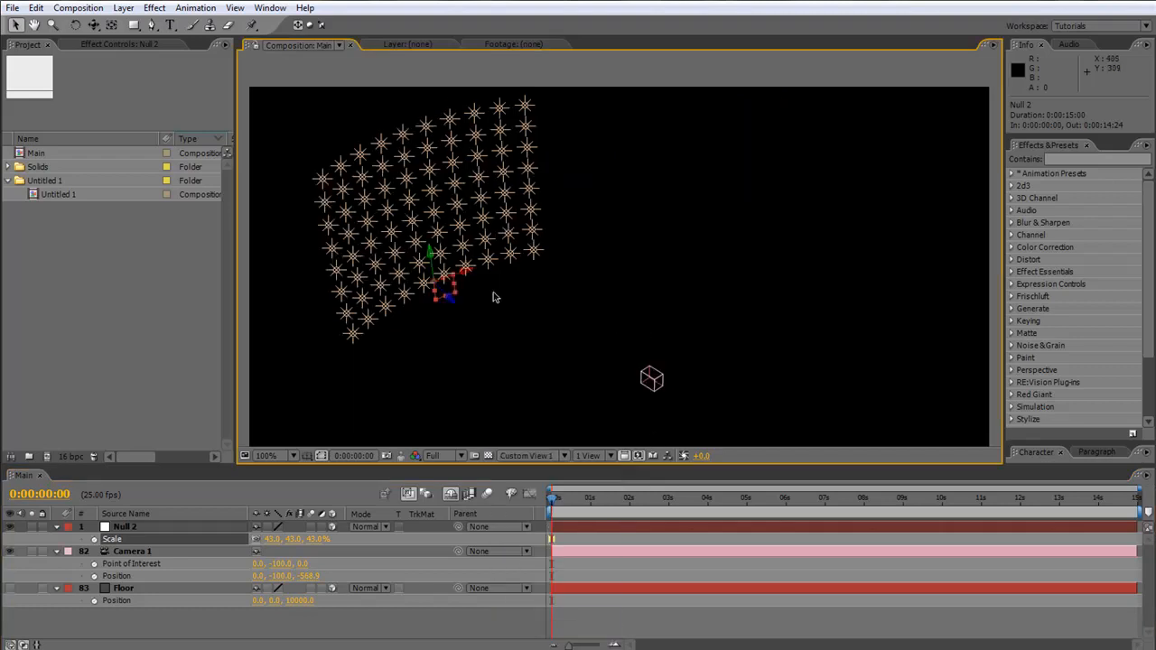
{"action": "key", "text": "c"}
{"action": "left_click_drag", "start_coordinate": [398, 238], "coordinate": [316, 216]}
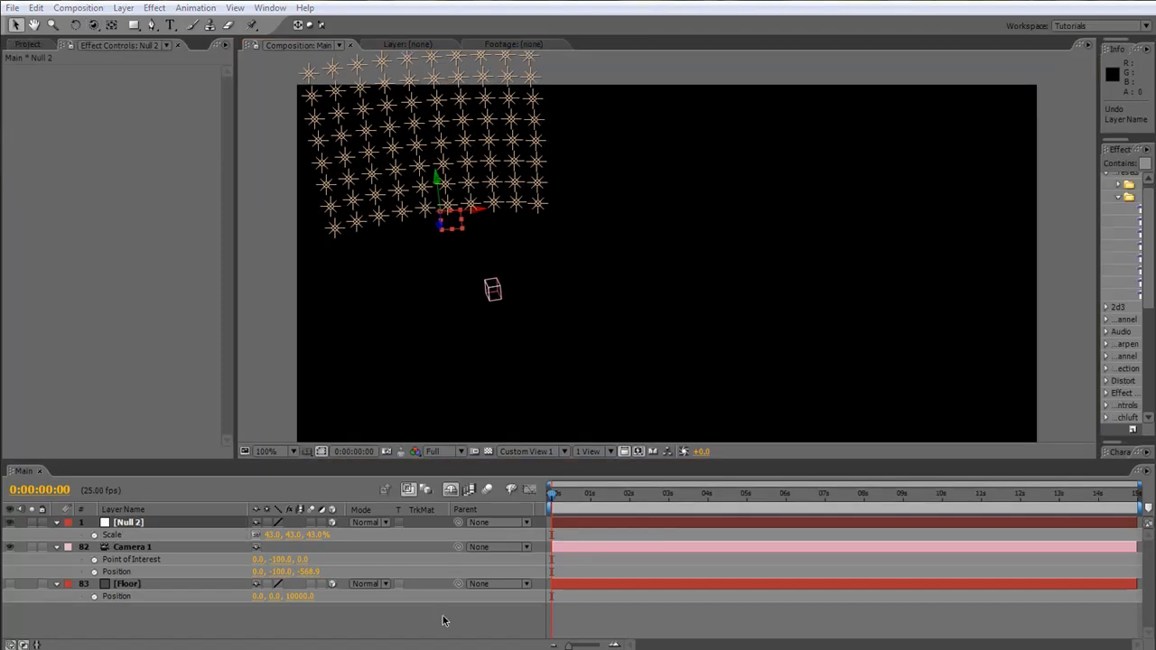
{"action": "left_click", "coordinate": [533, 453]}
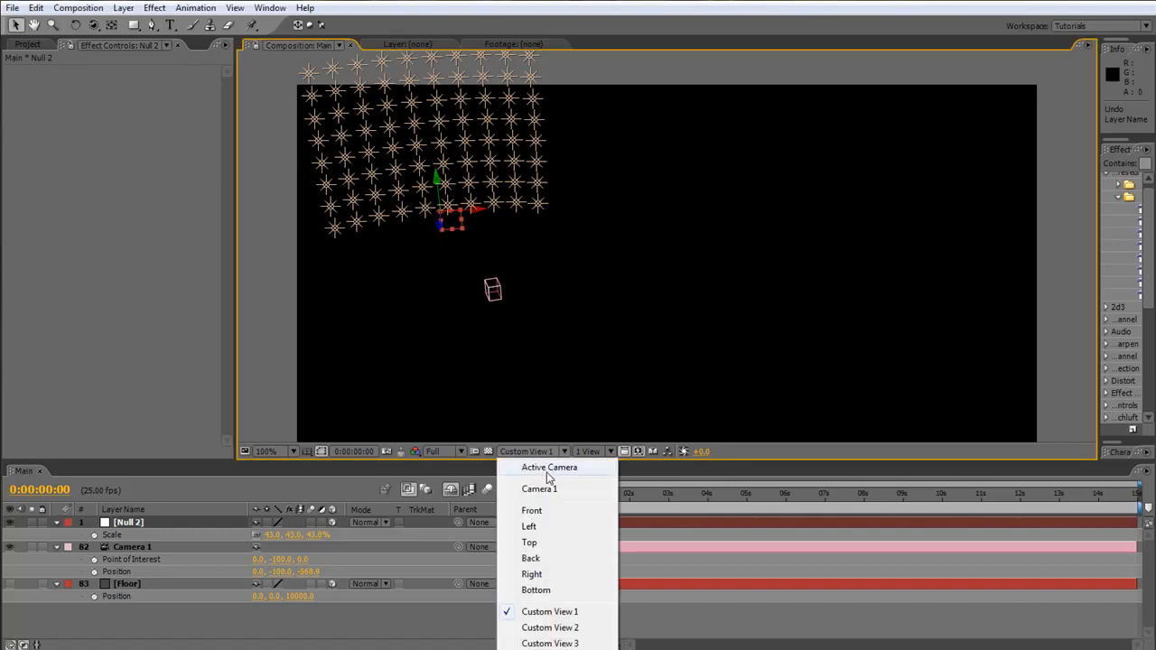
{"action": "left_click", "coordinate": [542, 468]}
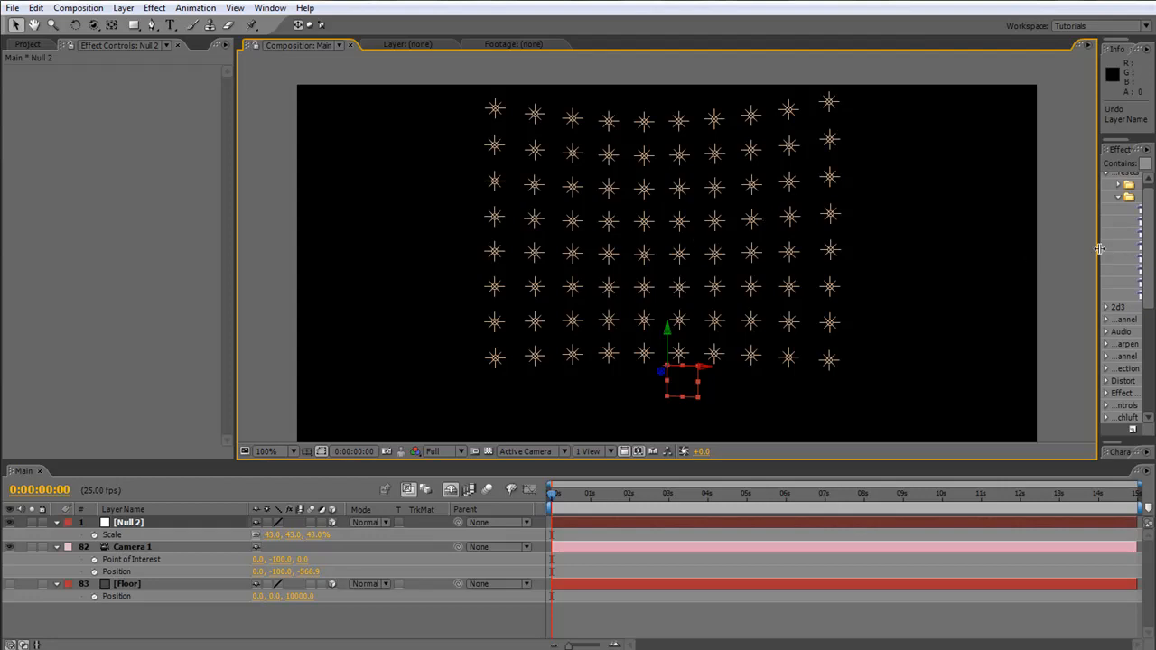
Make room for the presets and timeline, reveal the shy light layers, and rename the null as Light Wall Controller
{"action": "left_click_drag", "start_coordinate": [1100, 248], "coordinate": [957, 253]}
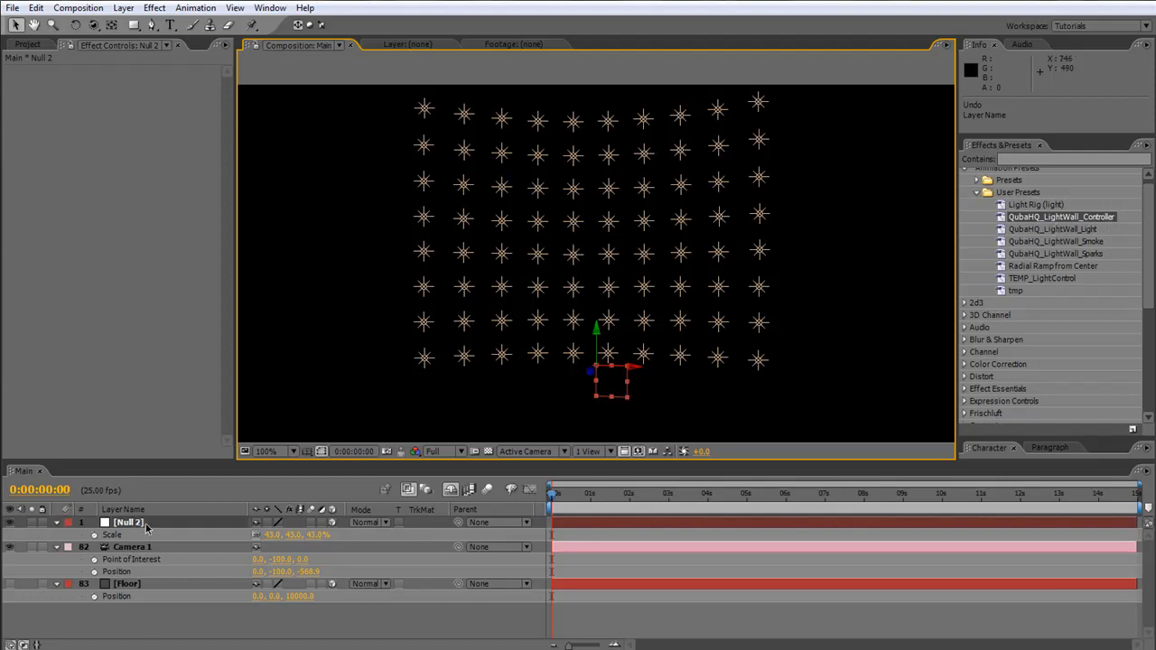
{"action": "left_click_drag", "start_coordinate": [403, 431], "coordinate": [416, 334]}
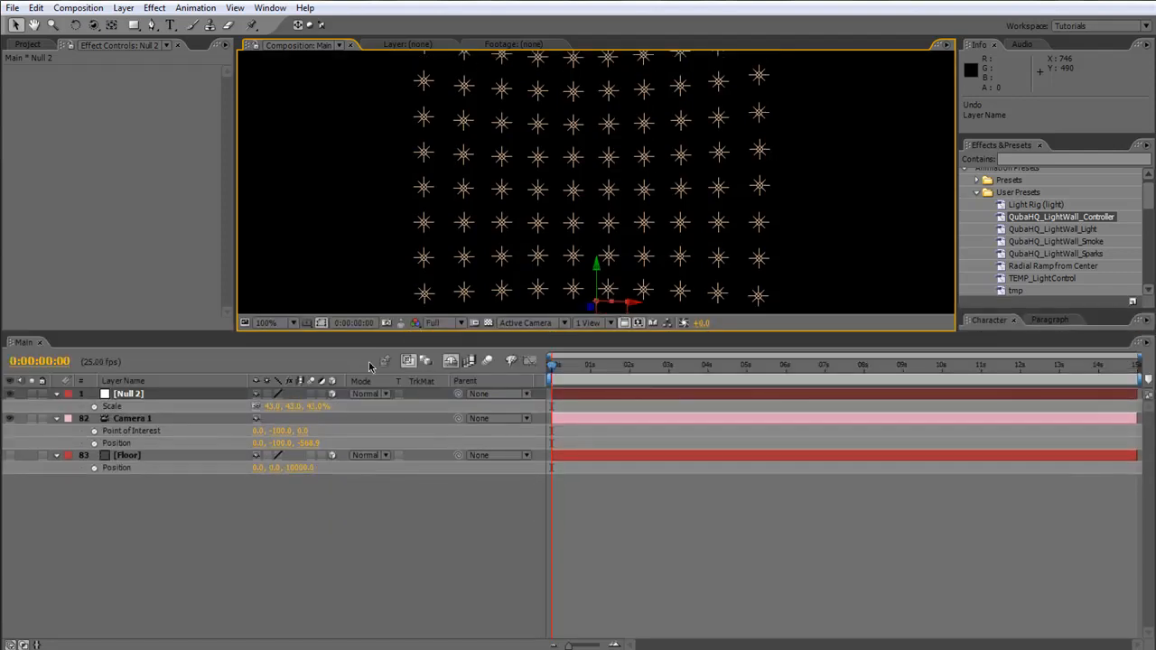
{"action": "left_click", "coordinate": [450, 362]}
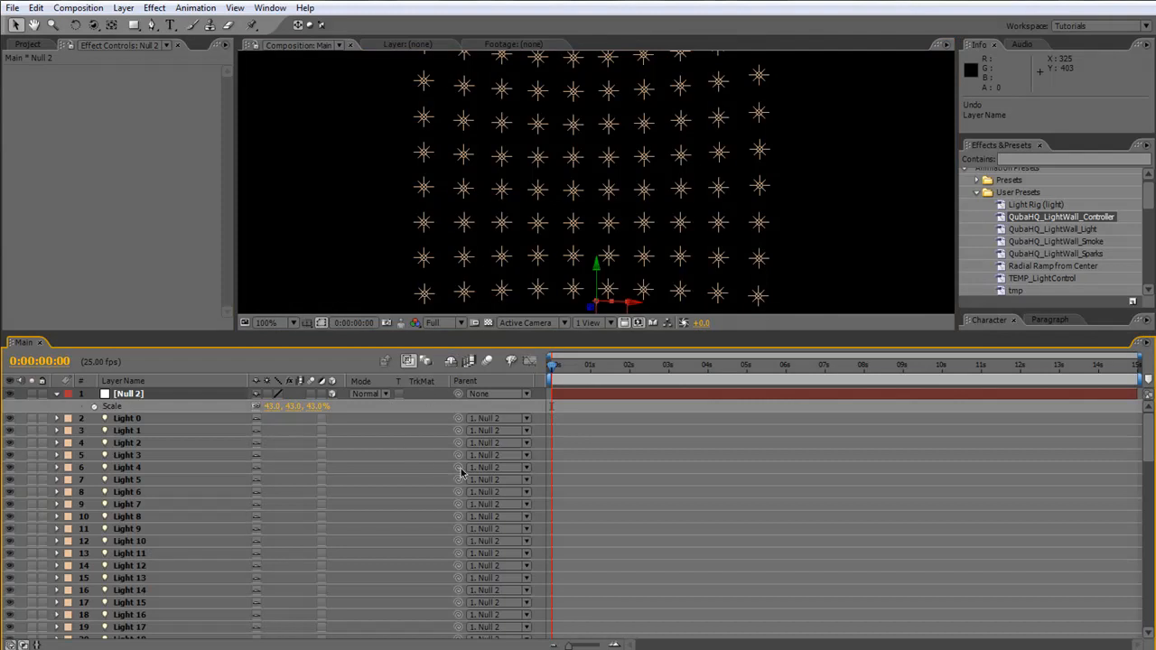
{"action": "left_click", "coordinate": [138, 398]}
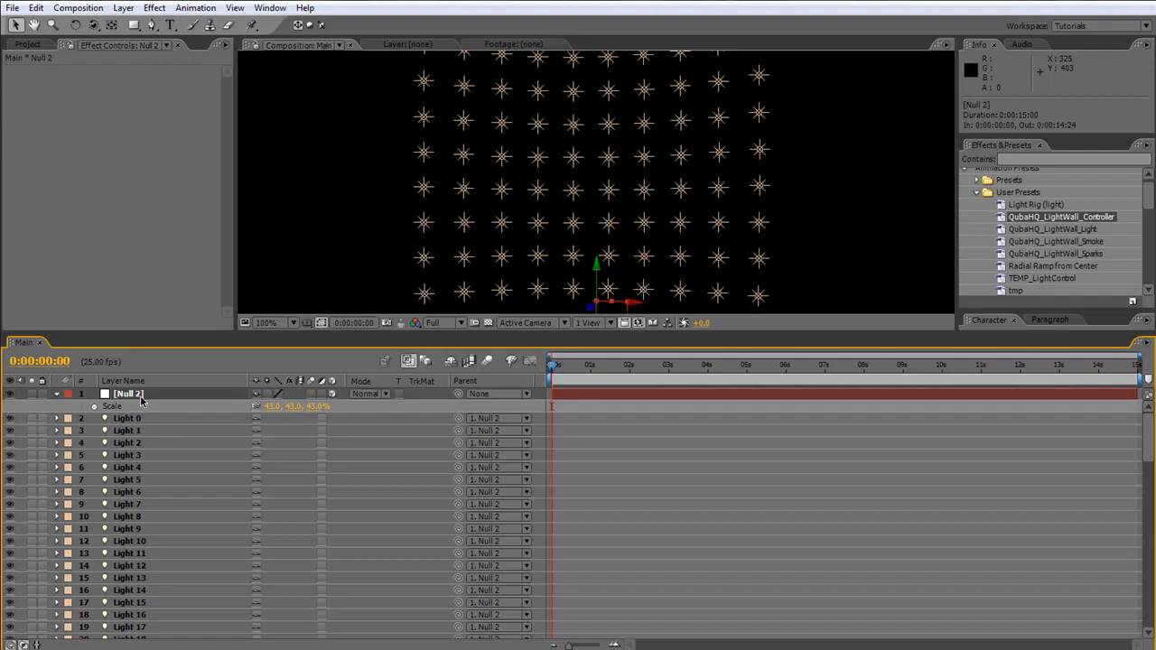
{"action": "key", "text": "Return"}
{"action": "type", "text": "Light"}
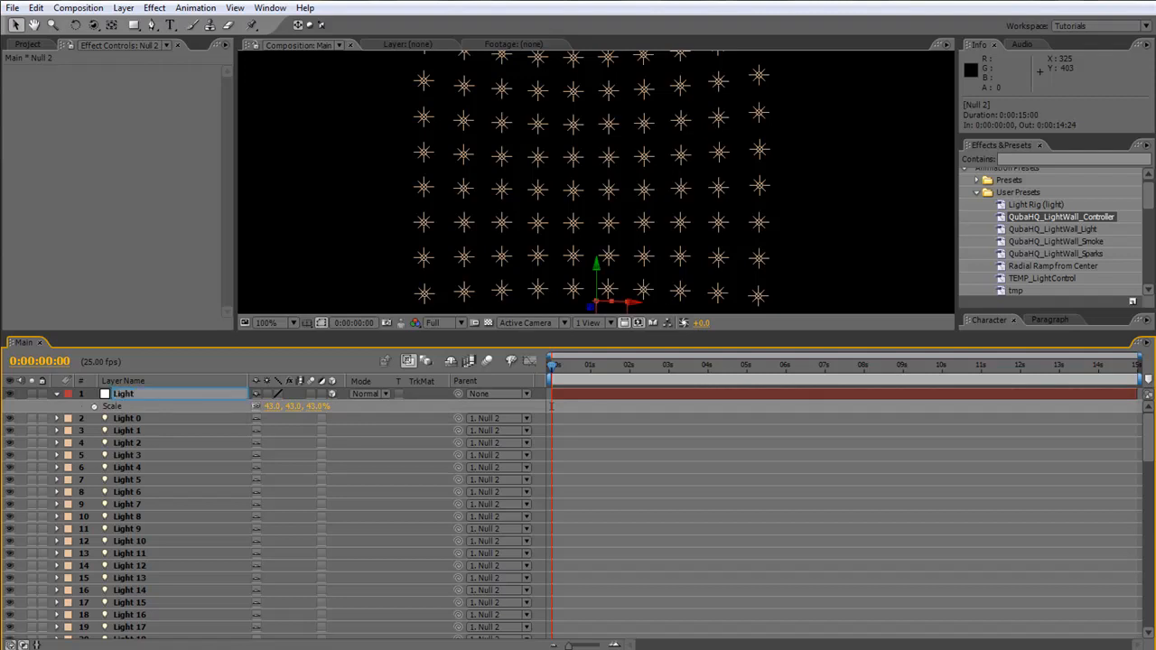
{"action": "type", "text": " Wall Controller"}
{"action": "key", "text": "Return"}
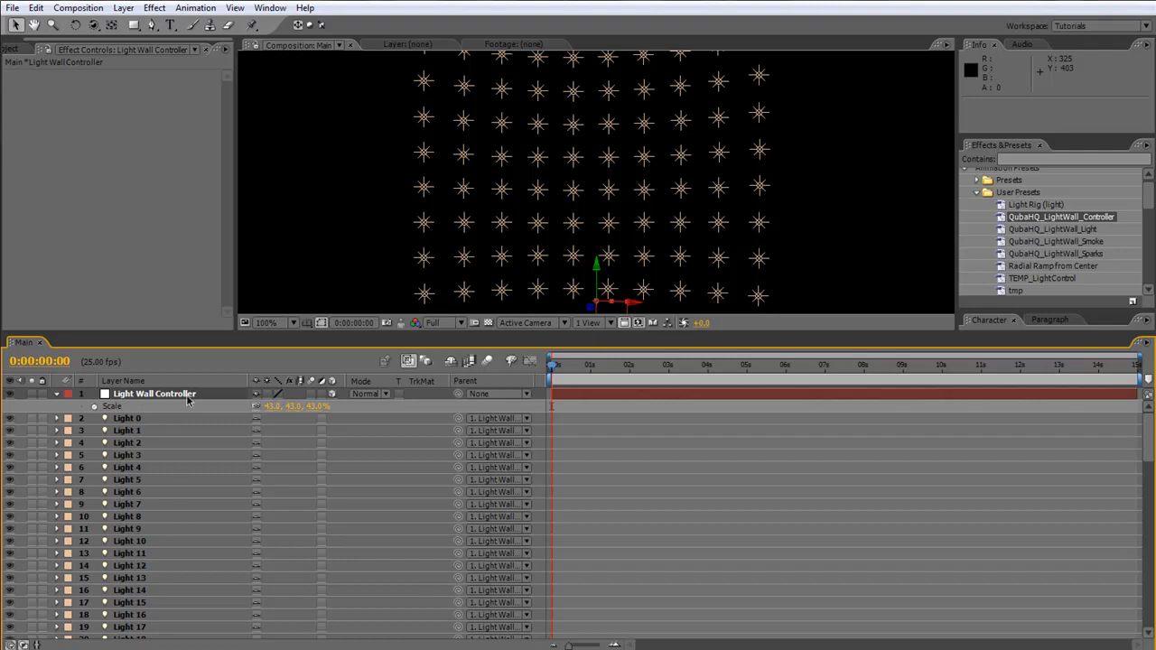
Look through the parented light layers and apply the QubaHQ_LightWall_Controller preset to the Light Wall Controller null
{"action": "scroll", "coordinate": [182, 476], "scroll_direction": "down", "scroll_amount": 5}
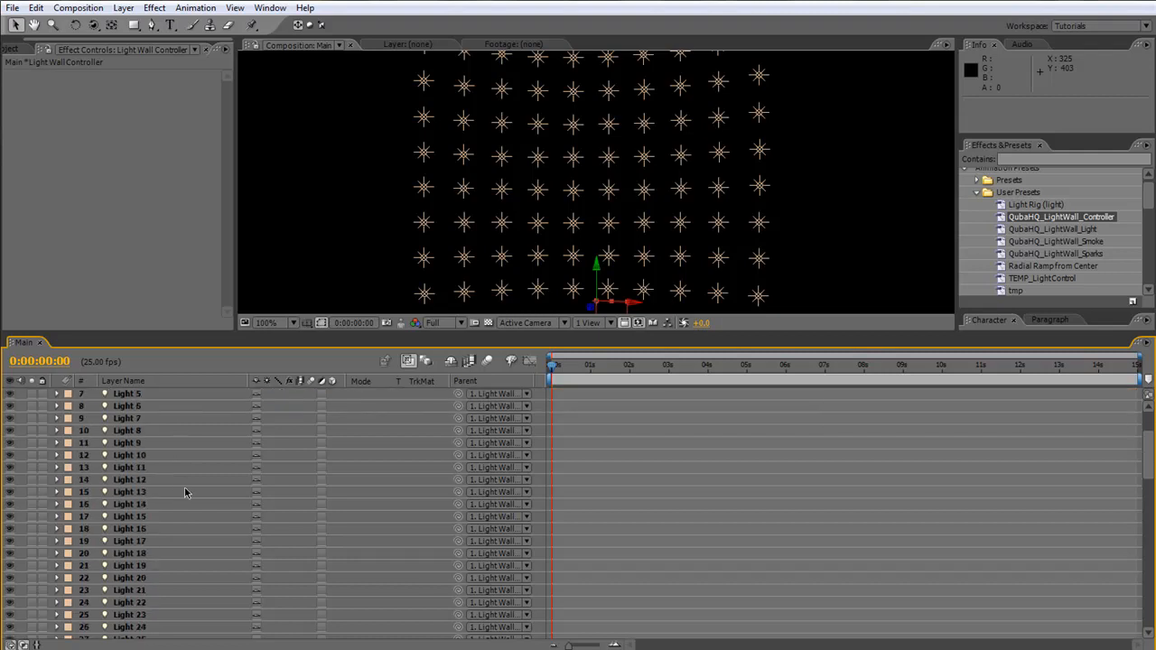
{"action": "scroll", "coordinate": [185, 492], "scroll_direction": "down", "scroll_amount": 10}
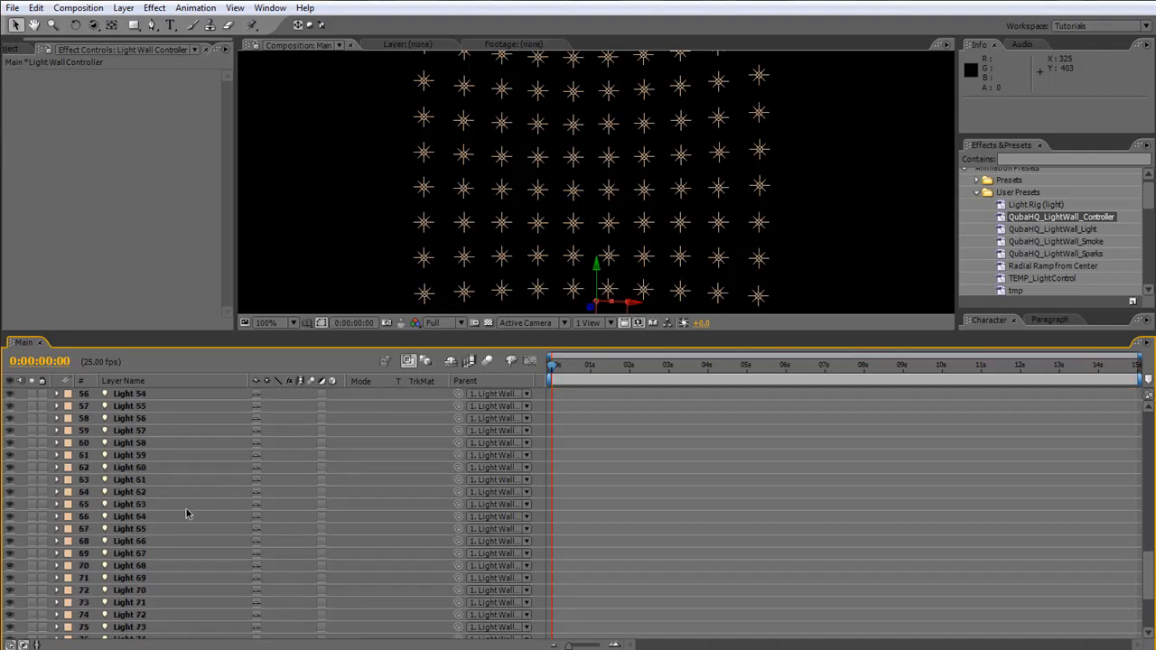
{"action": "scroll", "coordinate": [208, 542], "scroll_direction": "up", "scroll_amount": 2}
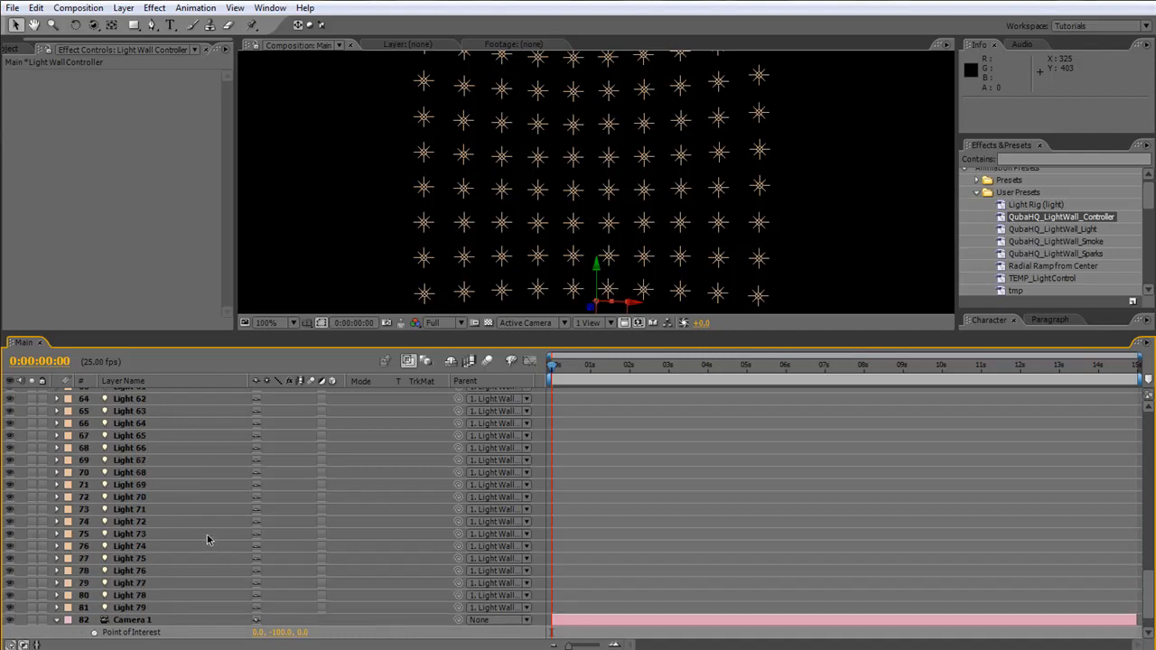
{"action": "left_click_drag", "start_coordinate": [1149, 585], "coordinate": [1149, 432]}
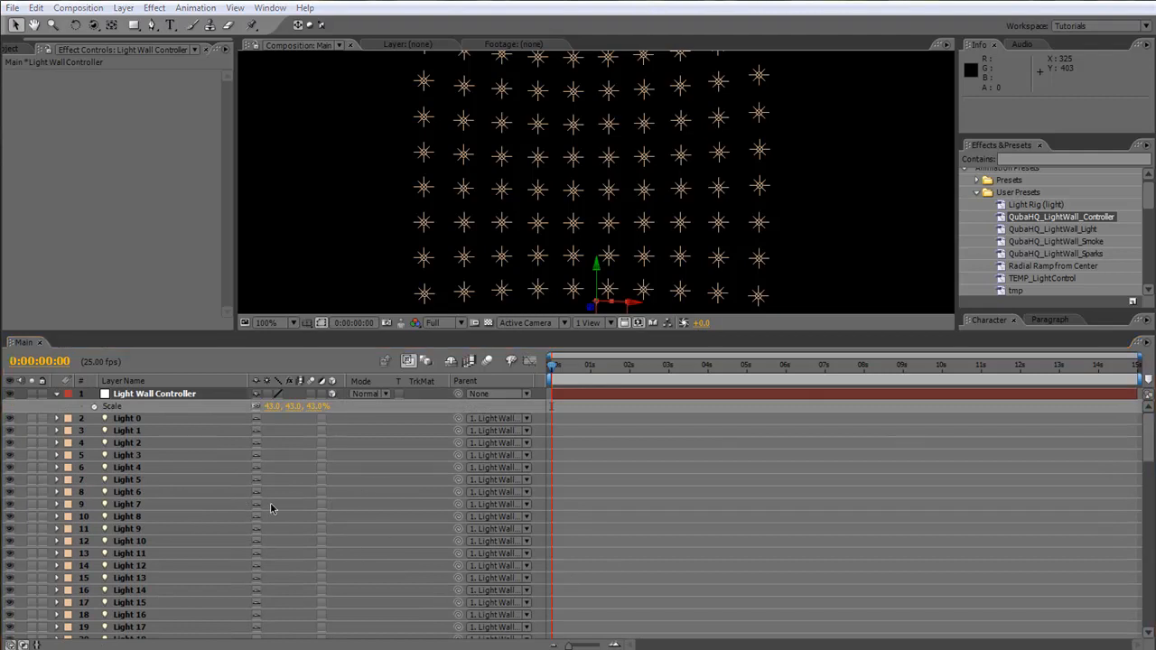
{"action": "double_click", "coordinate": [1097, 216]}
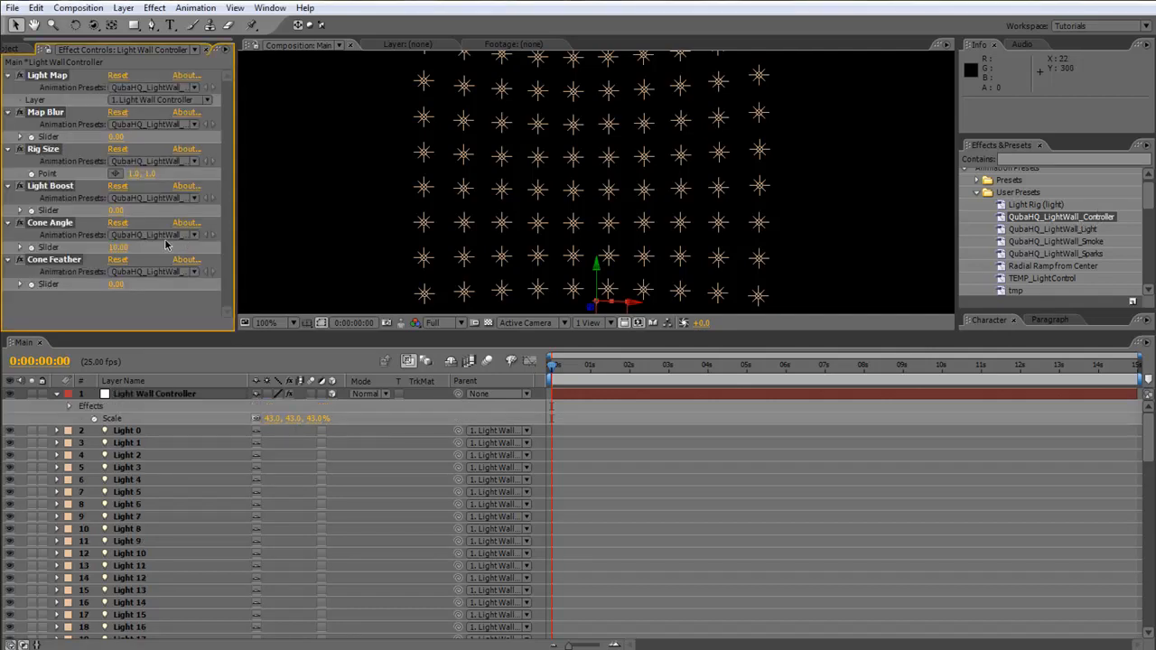
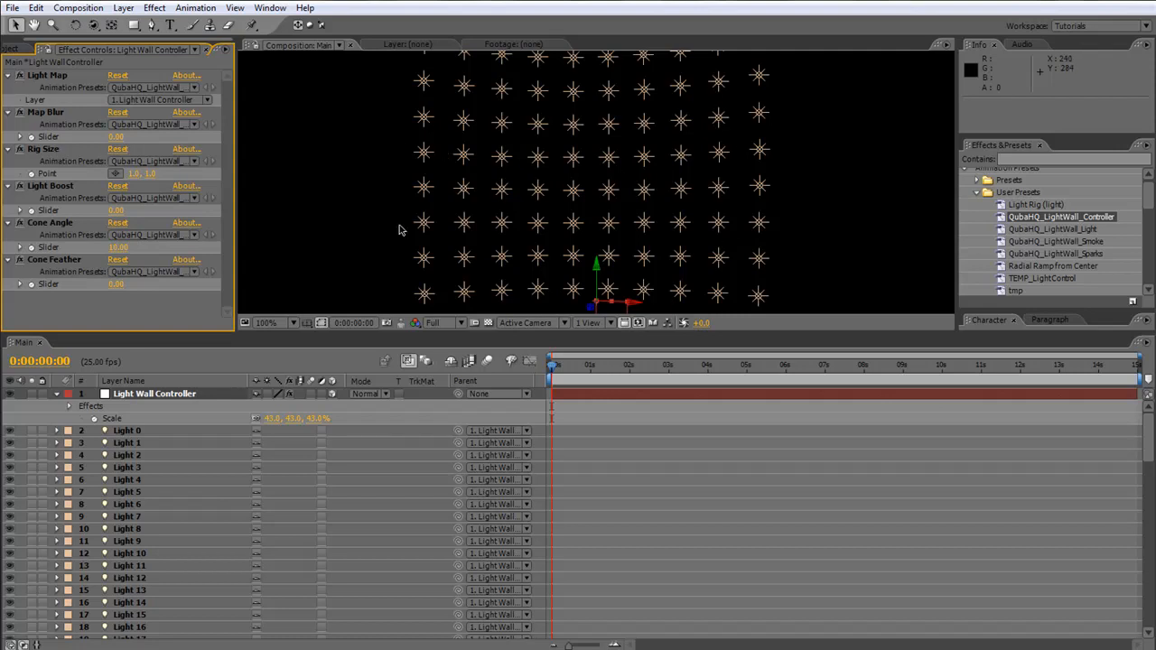
Set the controller's Rig Size to 10 by 8 to match the light grid's columns and rows
{"action": "left_click", "coordinate": [132, 174]}
{"action": "type", "text": "10"}
{"action": "key", "text": "Tab"}
{"action": "type", "text": "8"}
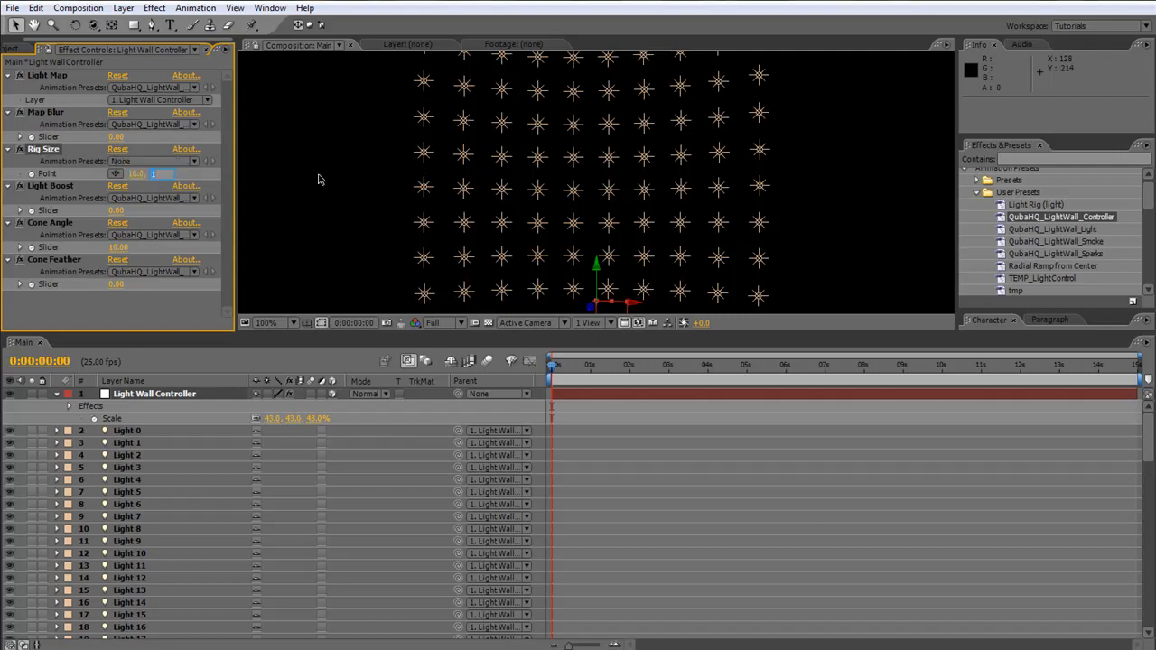
{"action": "key", "text": "Return"}
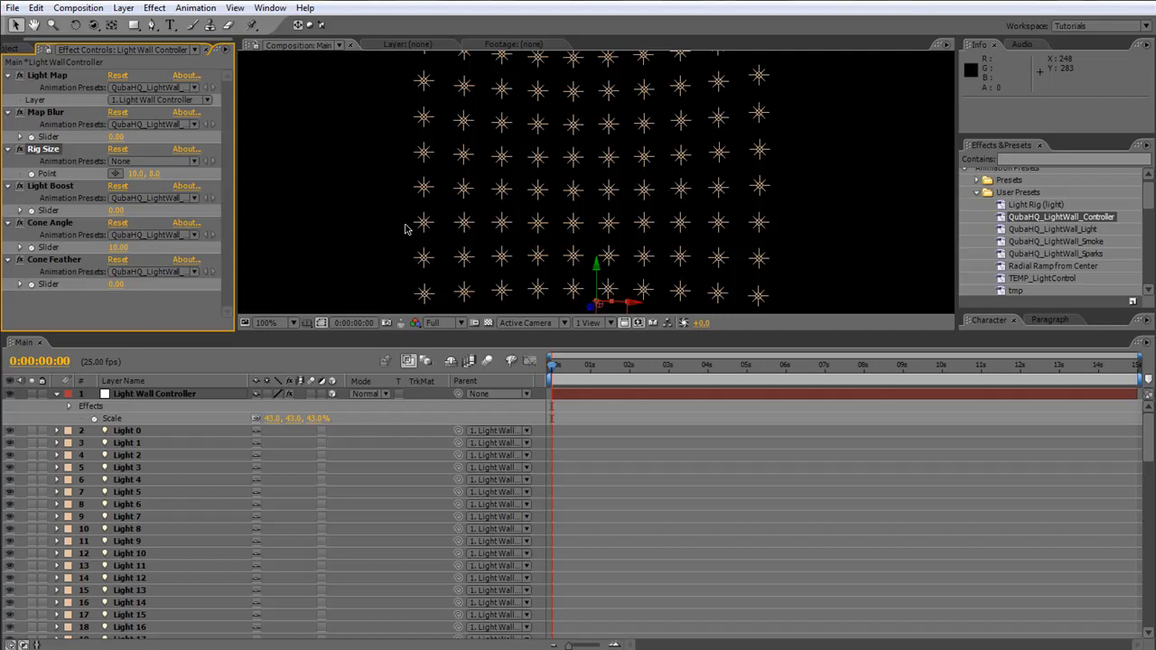
{"action": "left_click", "coordinate": [51, 226]}
{"action": "left_click", "coordinate": [64, 261]}
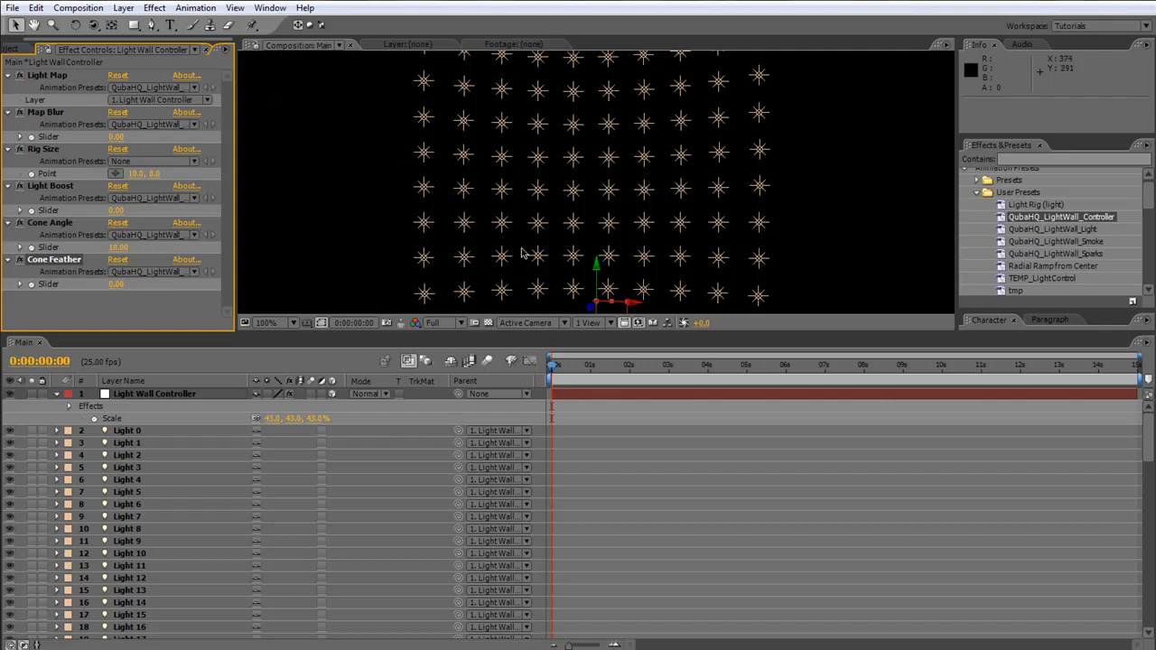
{"action": "left_click", "coordinate": [75, 260]}
{"action": "left_click", "coordinate": [135, 321]}
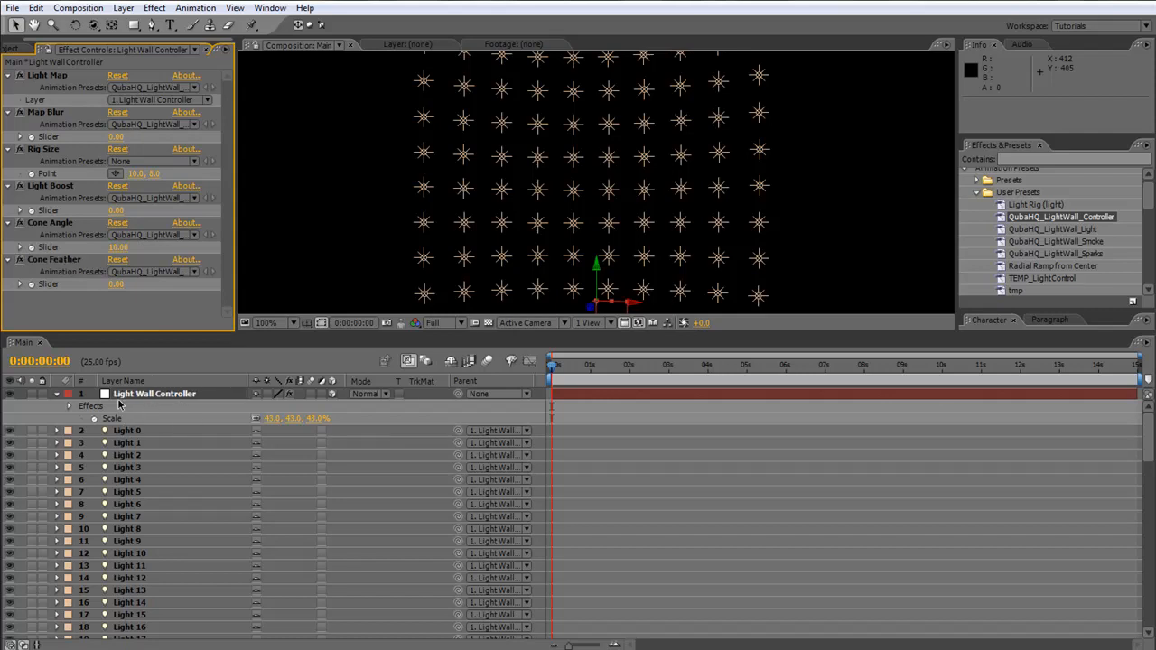
Collapse the Light Wall Controller's properties, hide the shy light layers again, and enlarge the composition viewer
{"action": "left_click", "coordinate": [56, 396]}
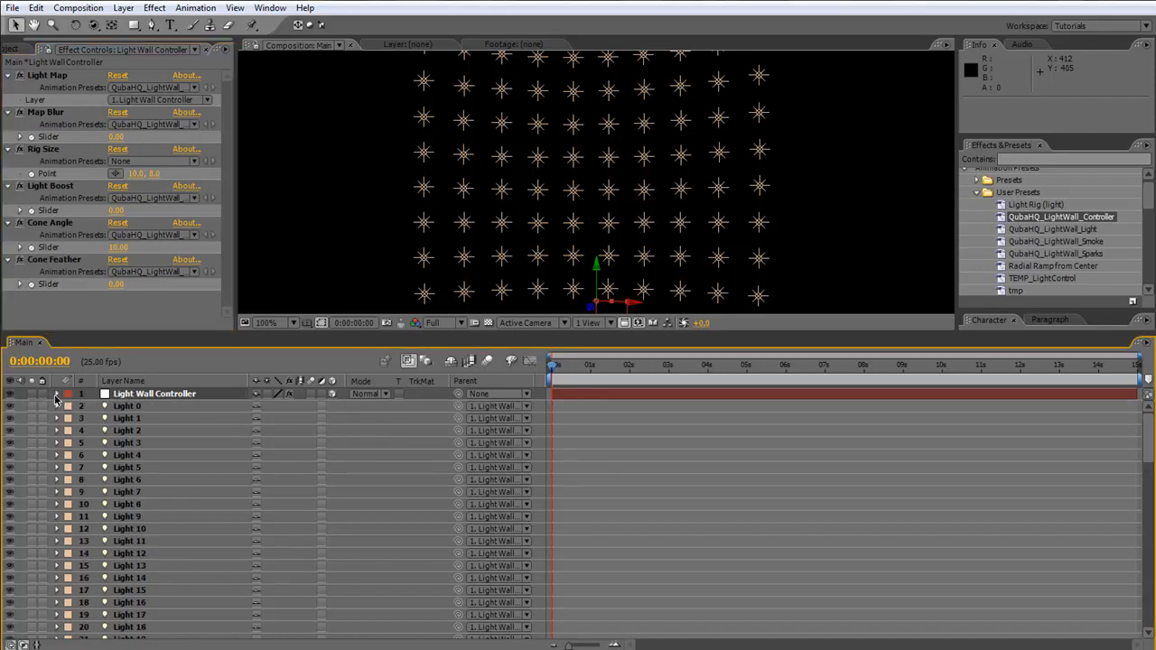
{"action": "left_click", "coordinate": [450, 362]}
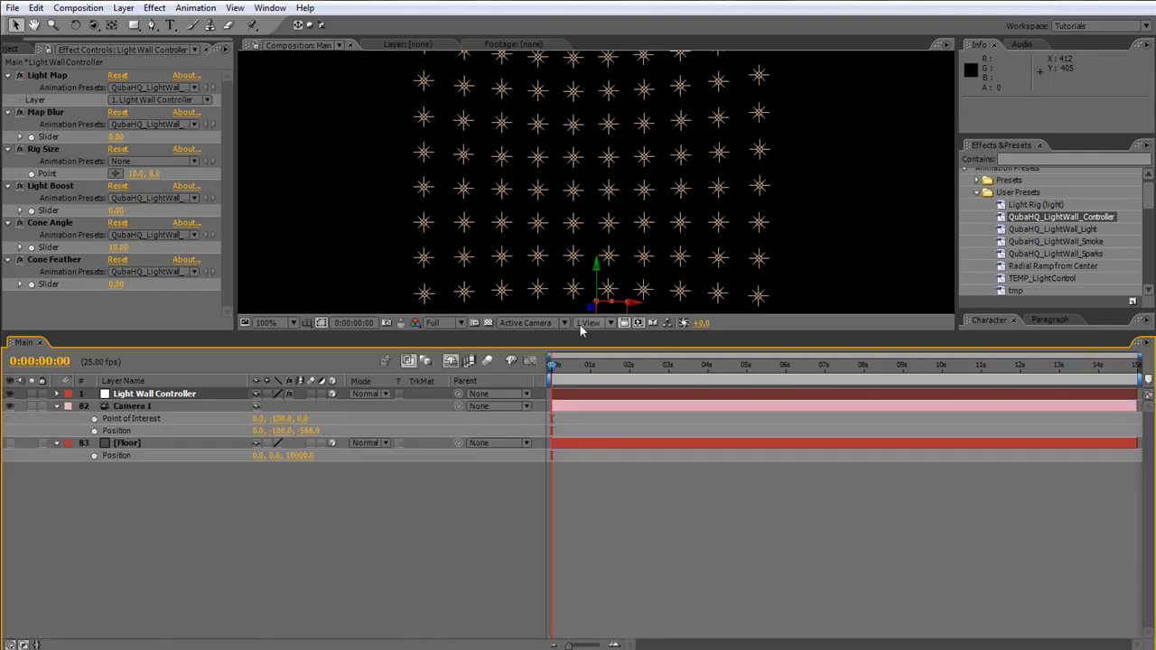
{"action": "left_click_drag", "start_coordinate": [577, 332], "coordinate": [575, 391]}
{"action": "left_click", "coordinate": [315, 587]}
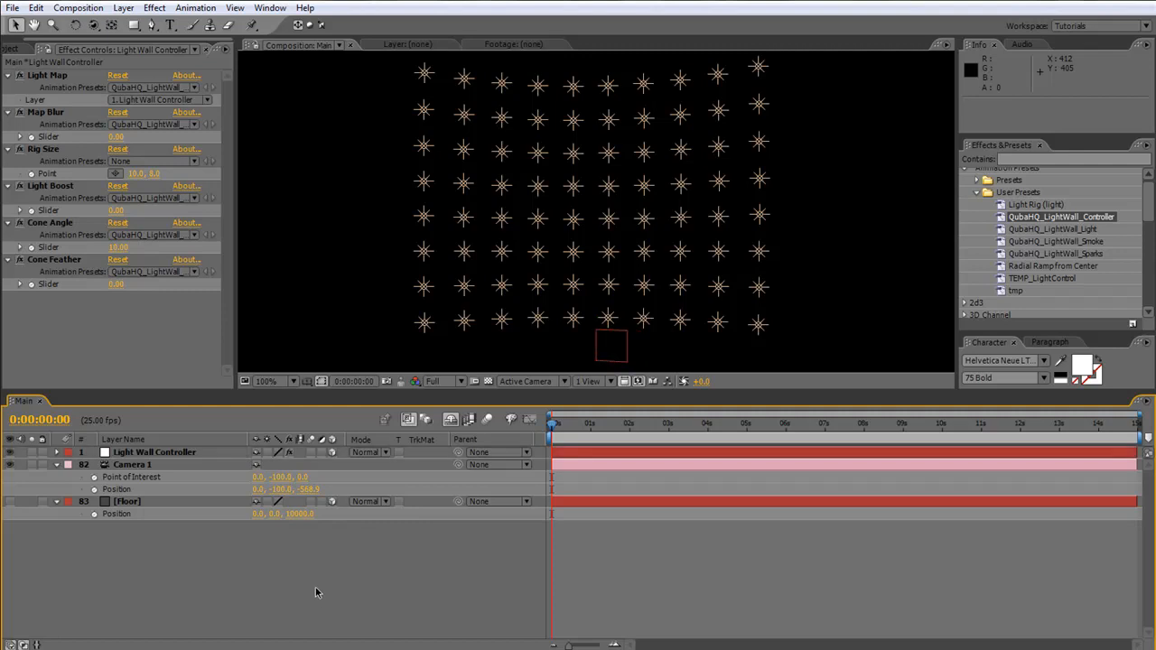
Delete the Untitled 1 folder and its contents from the project
{"action": "left_click", "coordinate": [12, 49]}
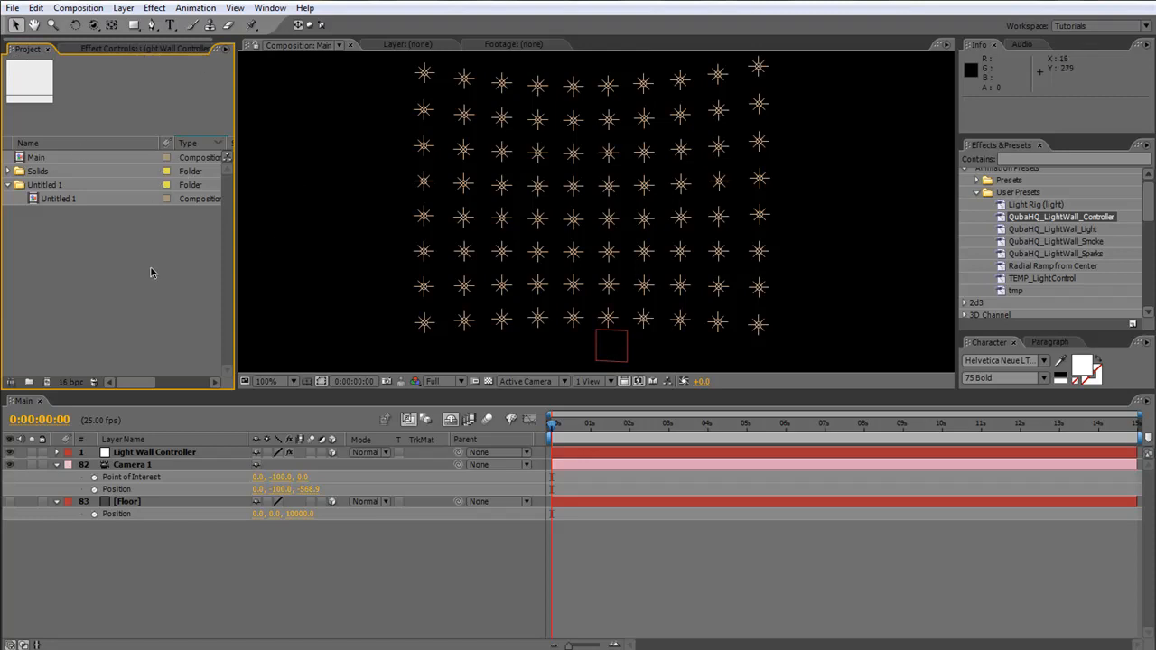
{"action": "left_click", "coordinate": [50, 186]}
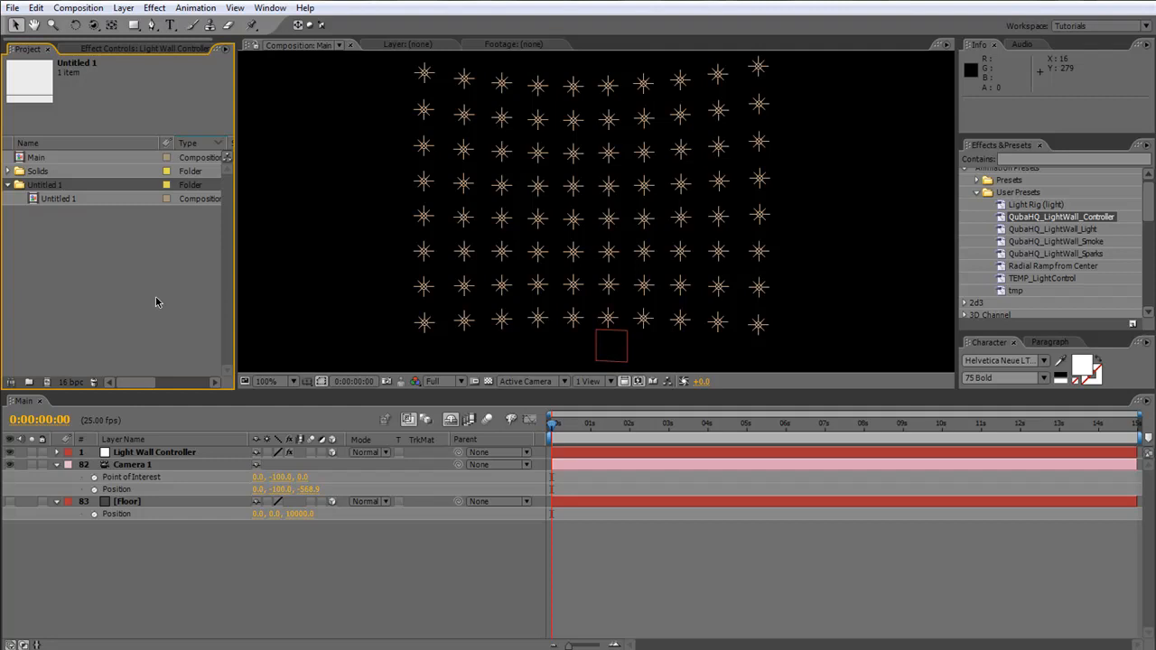
{"action": "key", "text": "Delete"}
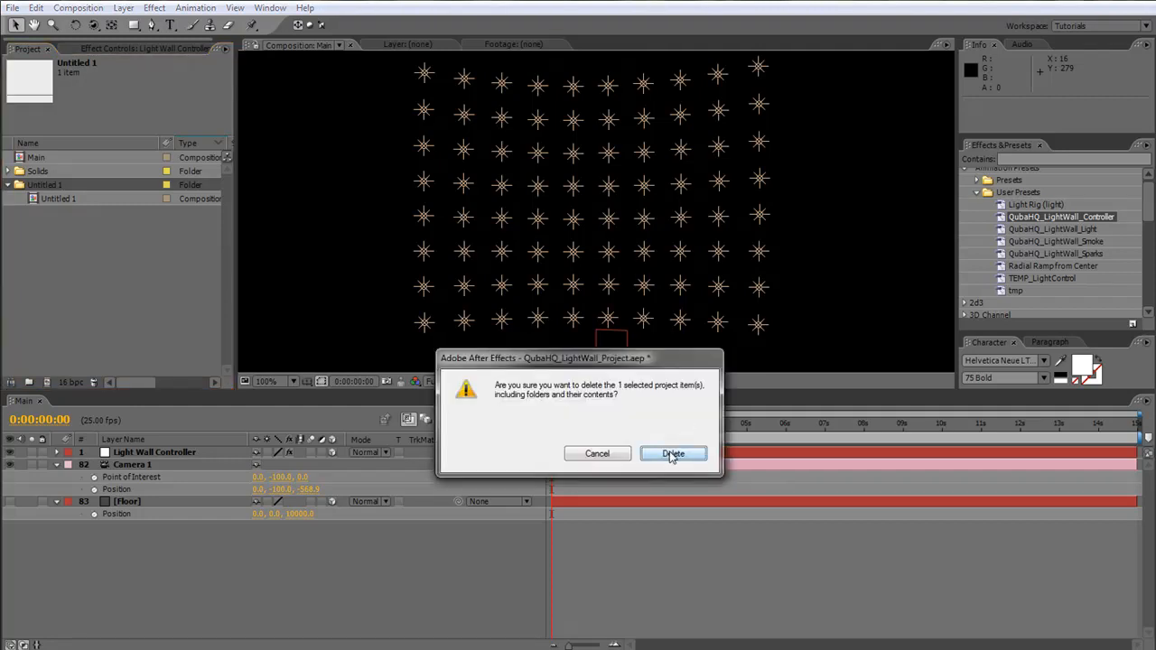
{"action": "key", "text": "Return"}
Create a new composition named Light Map with a width of 200 and a height of 160 pixels
{"action": "key", "text": "ctrl+n"}
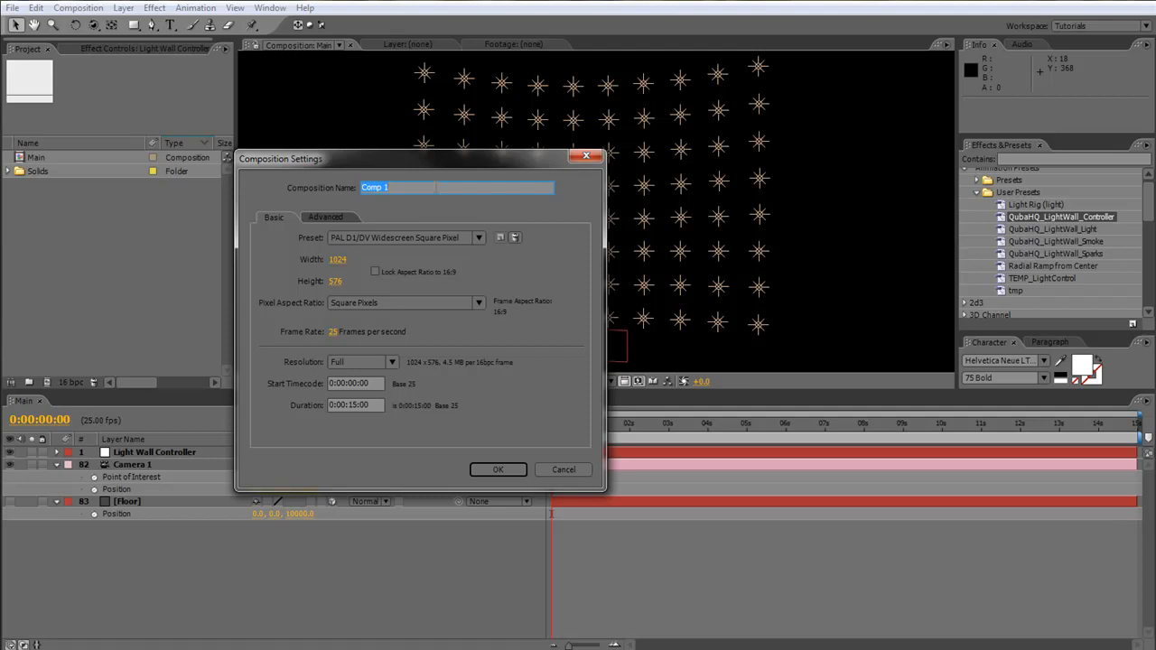
{"action": "type", "text": "Light Map"}
{"action": "left_click", "coordinate": [338, 259]}
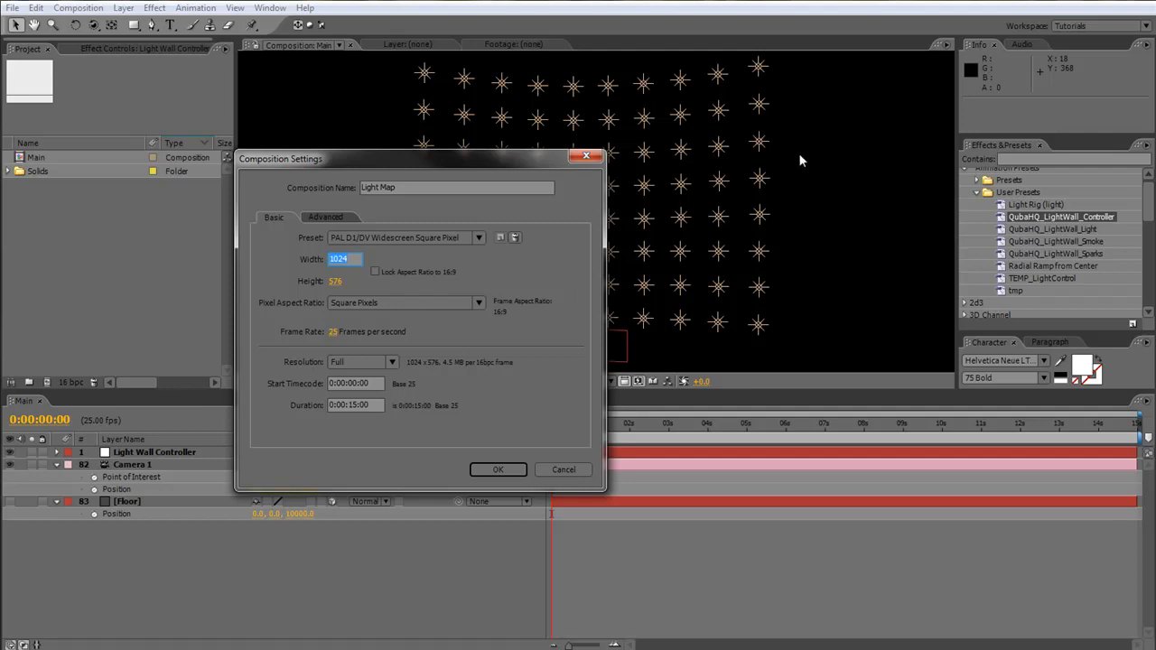
{"action": "type", "text": "200"}
{"action": "key", "text": "Tab"}
{"action": "type", "text": "160"}
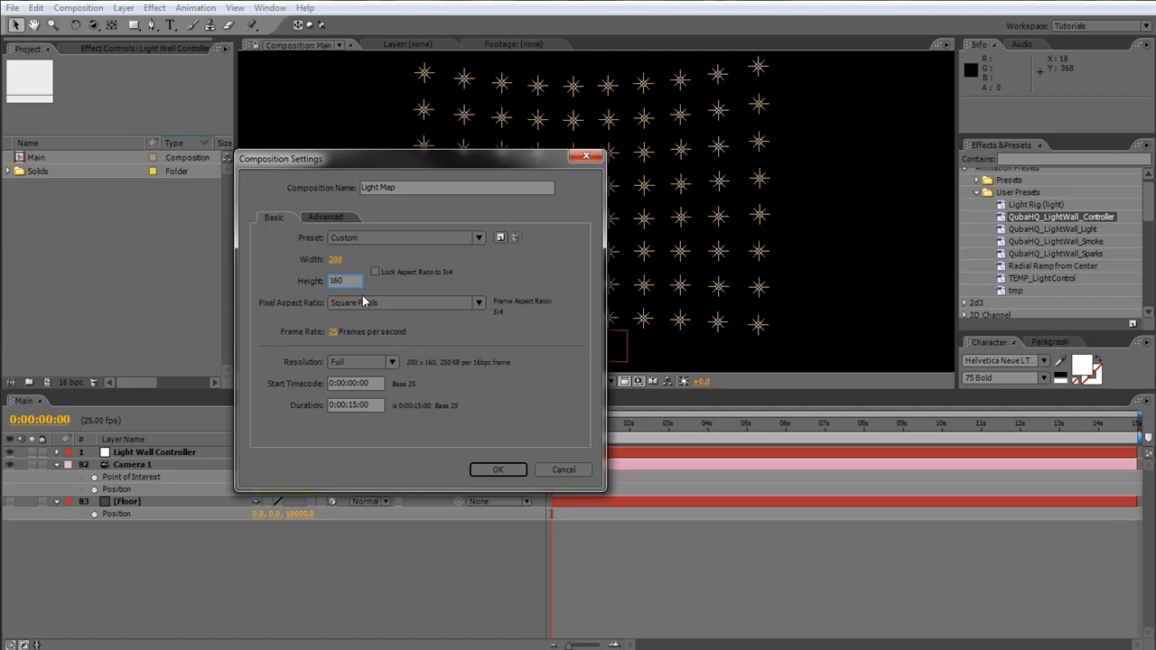
{"action": "left_click", "coordinate": [375, 272]}
{"action": "left_click", "coordinate": [493, 471]}
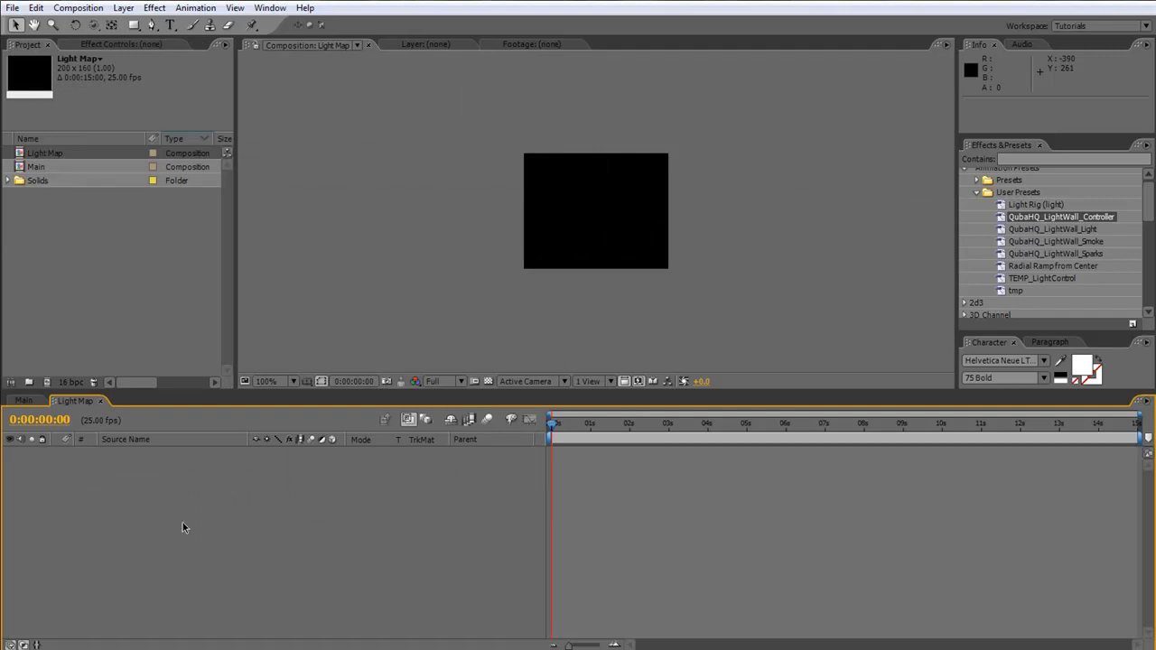
Set up a new black solid named background in the Light Map composition
{"action": "key", "text": "ctrl+y"}
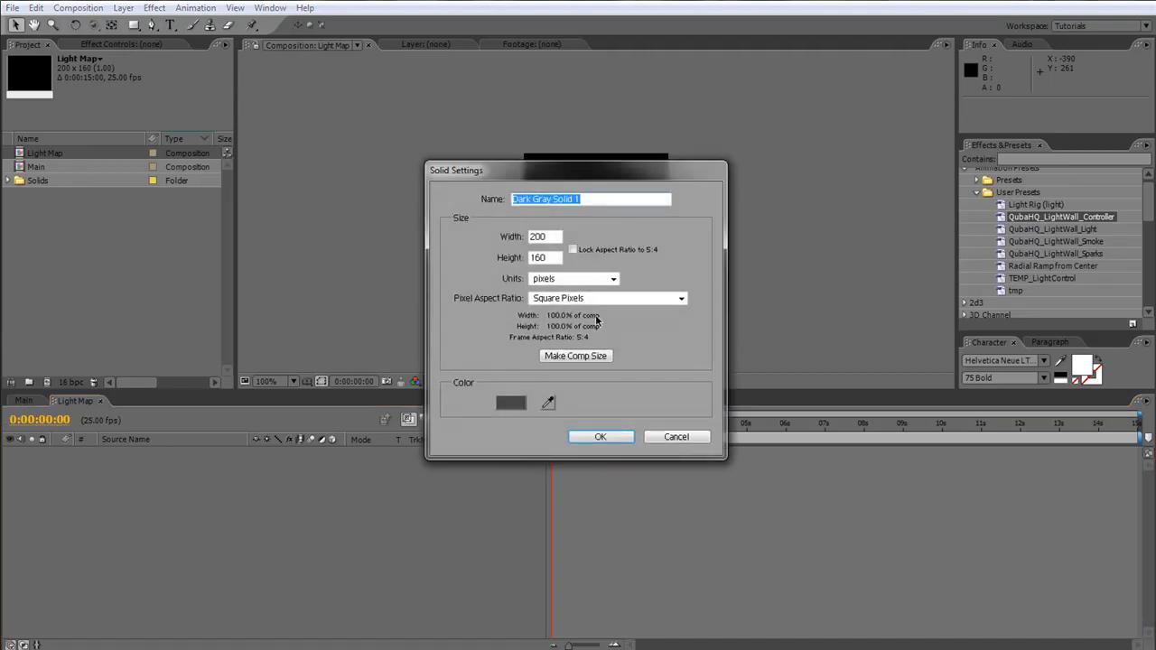
{"action": "left_click", "coordinate": [513, 403]}
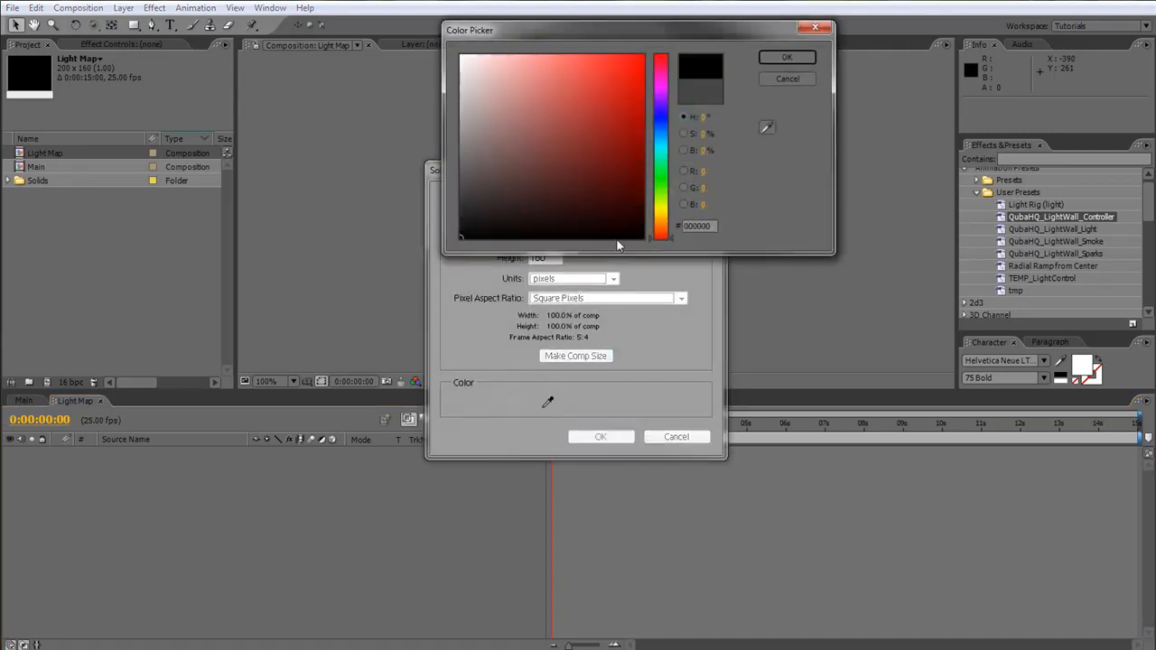
{"action": "left_click", "coordinate": [787, 57]}
{"action": "type", "text": "background"}
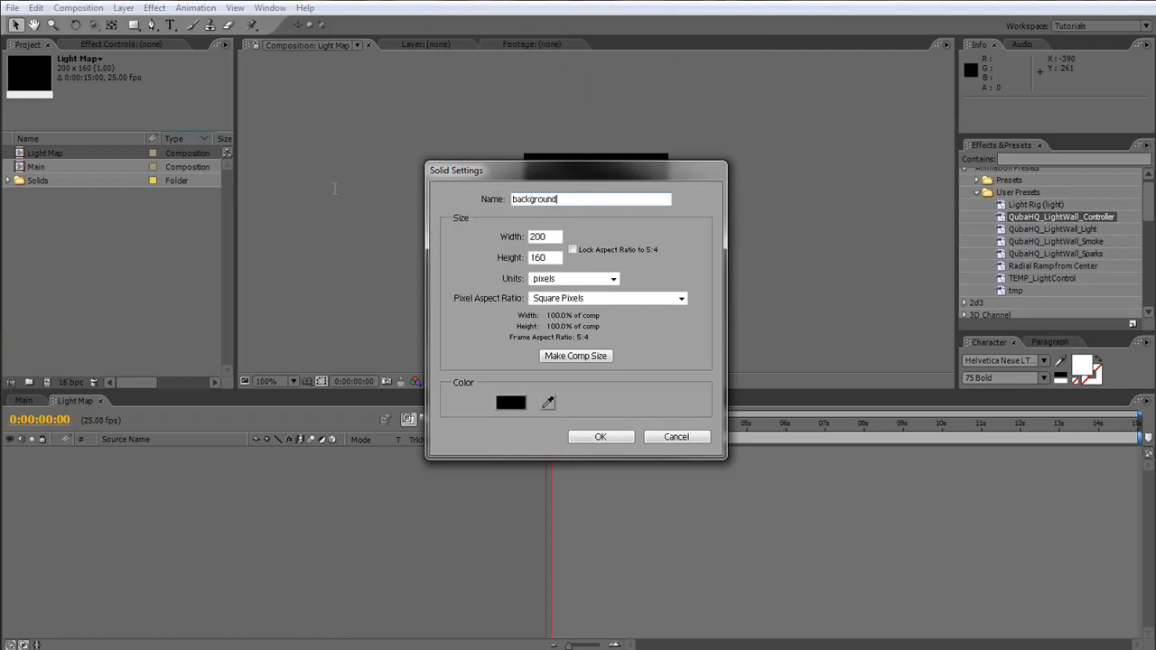
Finish creating the black 200 × 160 px solid named background and lock its layer
{"action": "left_click", "coordinate": [617, 437]}
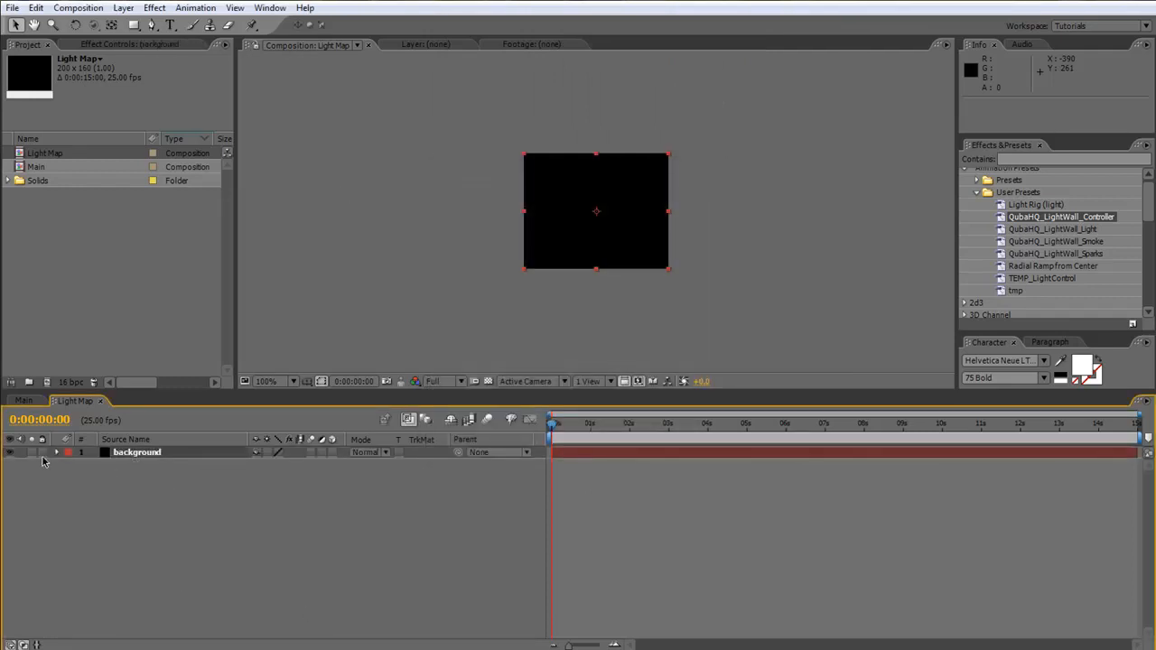
{"action": "left_click", "coordinate": [43, 452]}
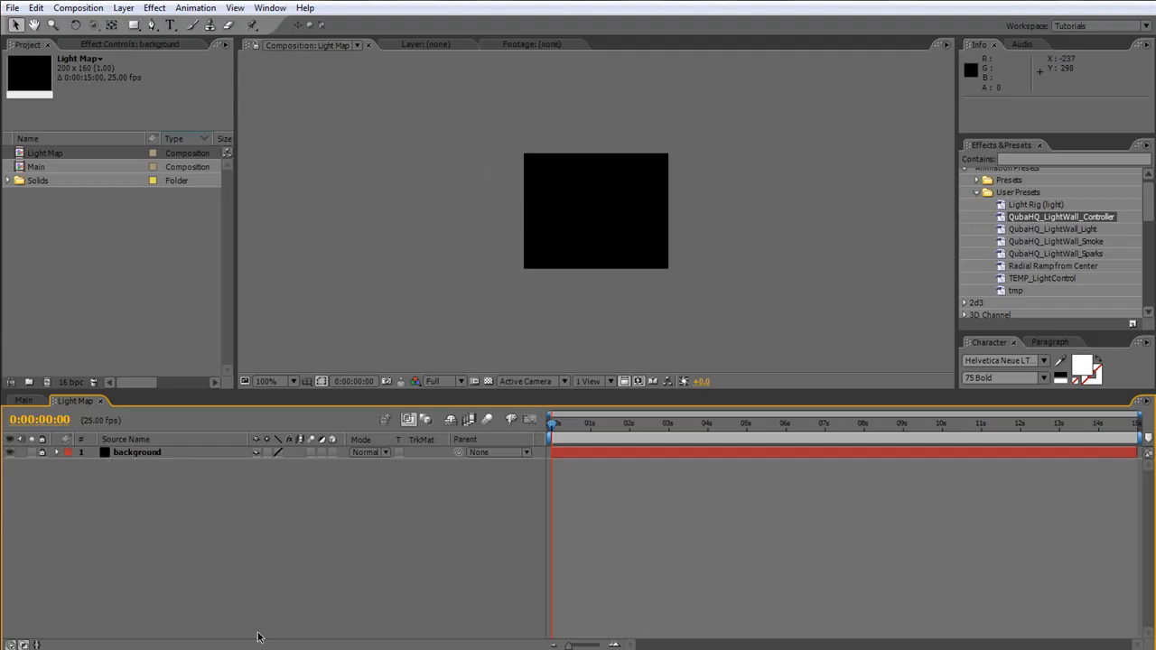
Add a 200 × 160 px solid coloured red (FE0000) above the background layer
{"action": "key", "text": "ctrl+y"}
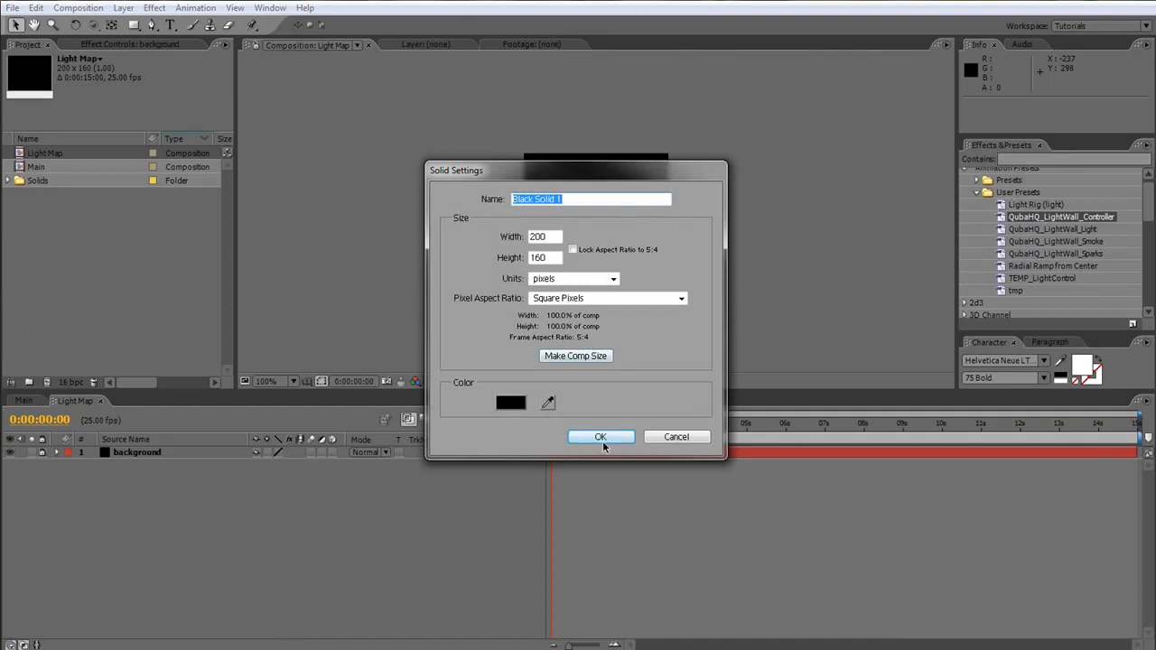
{"action": "left_click", "coordinate": [510, 403]}
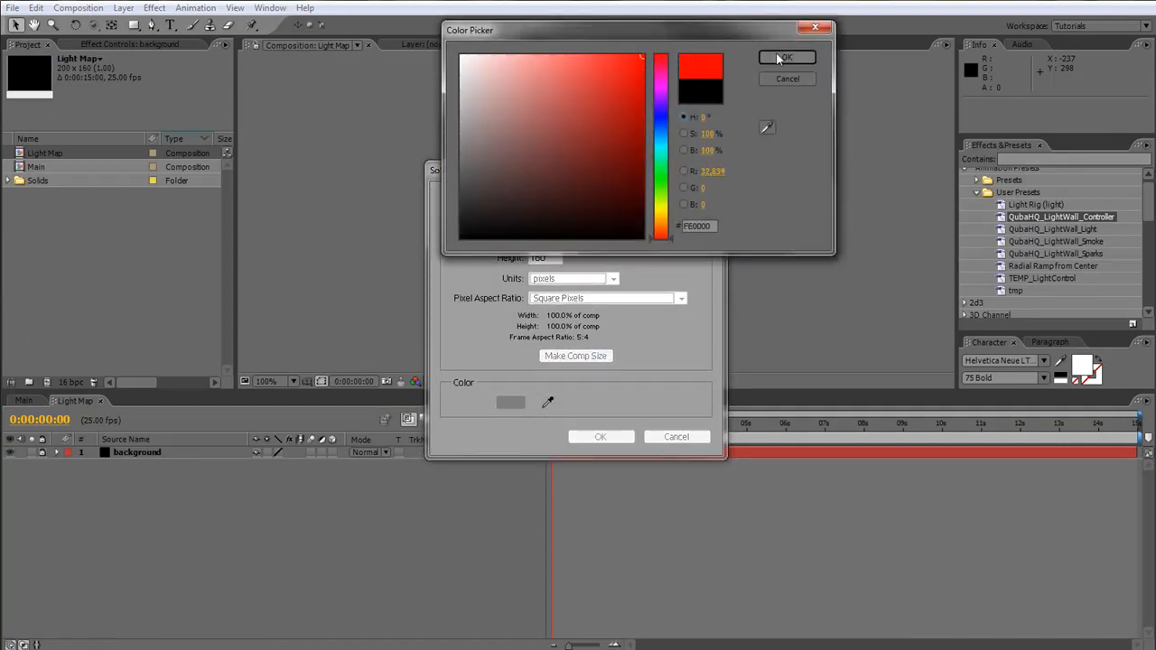
{"action": "left_click", "coordinate": [782, 58]}
{"action": "left_click", "coordinate": [604, 437]}
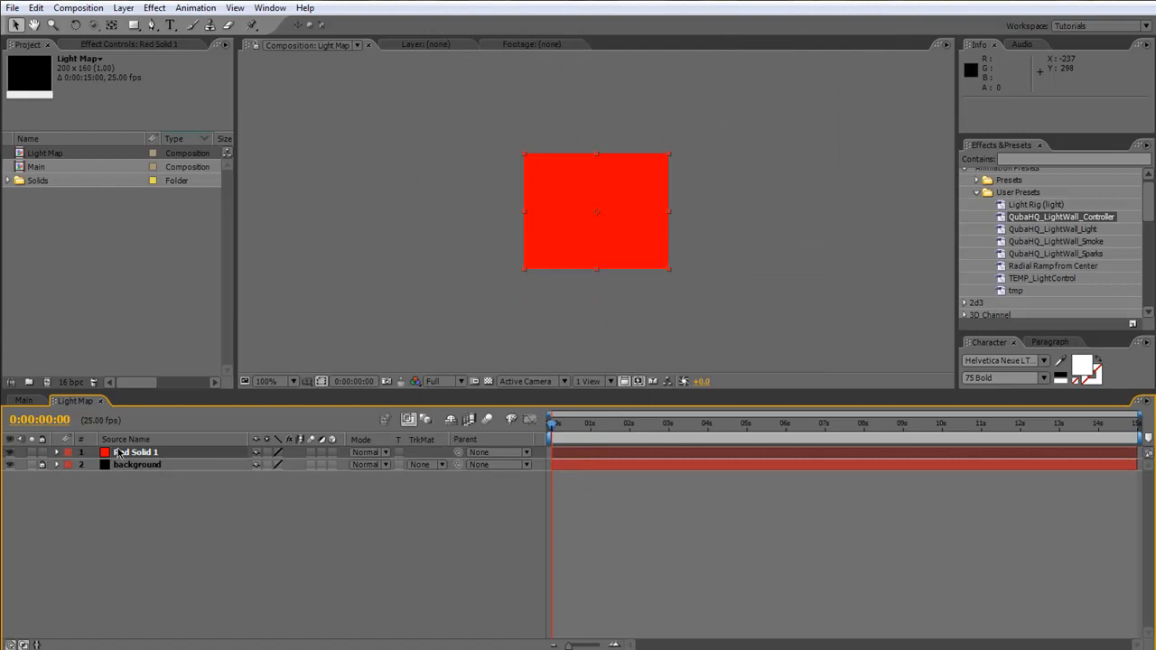
Search the effects for "ramp" and apply the Ramp effect to the red solid
{"action": "key", "text": "ctrl+5"}
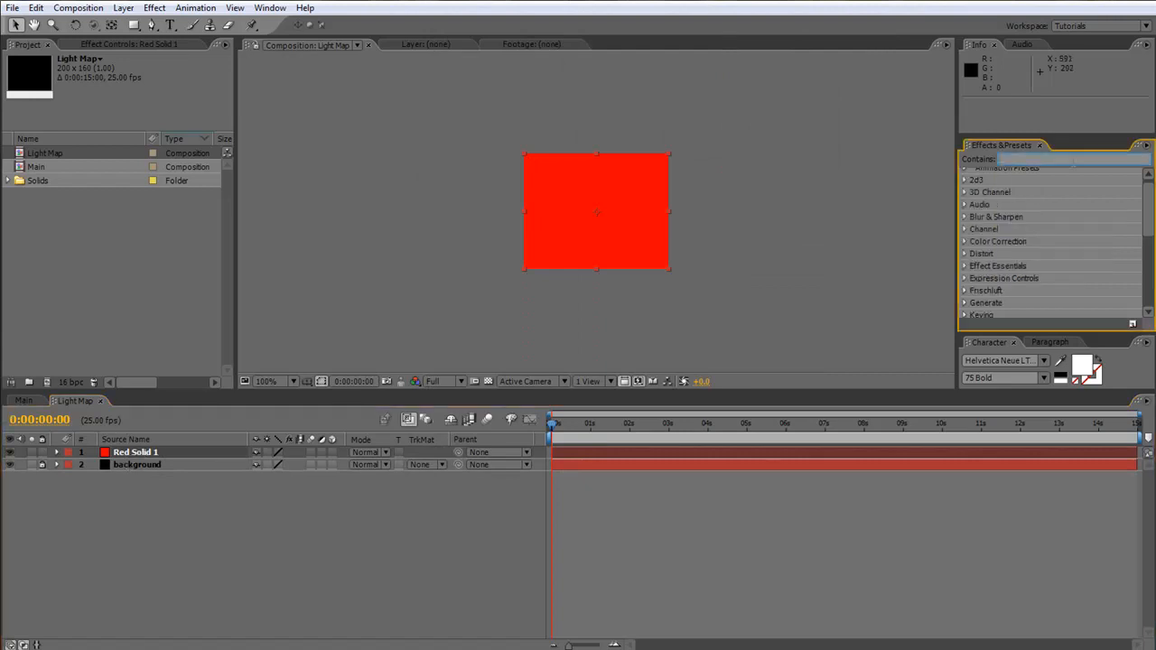
{"action": "type", "text": "ramp"}
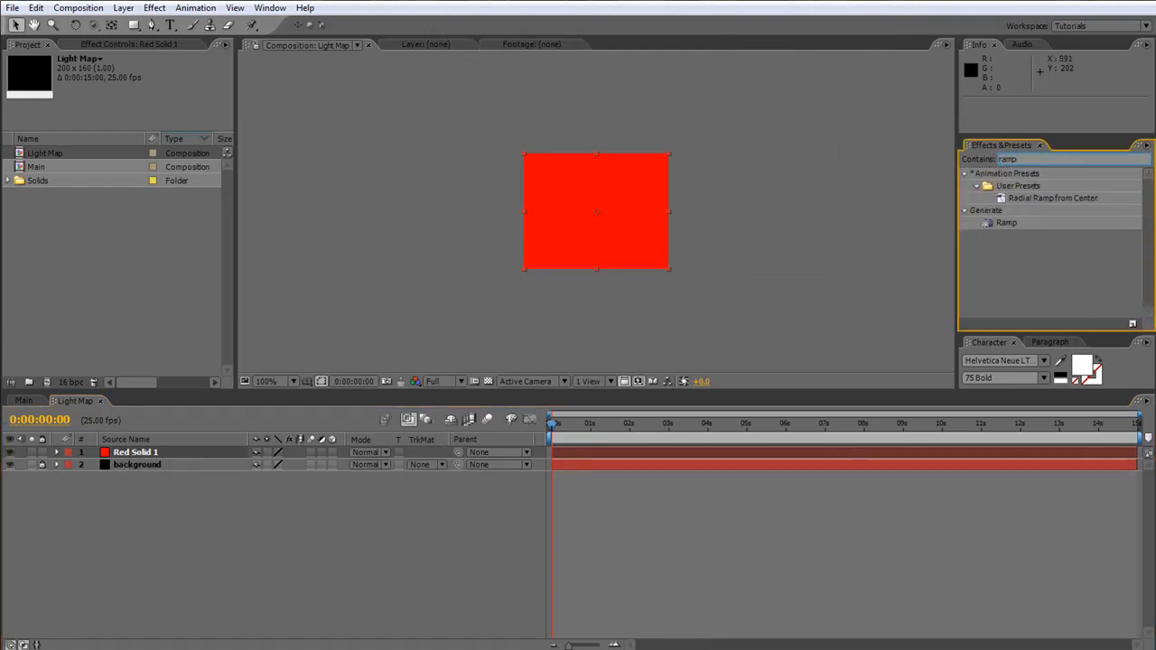
{"action": "left_click", "coordinate": [1006, 224]}
{"action": "double_click", "coordinate": [1006, 224]}
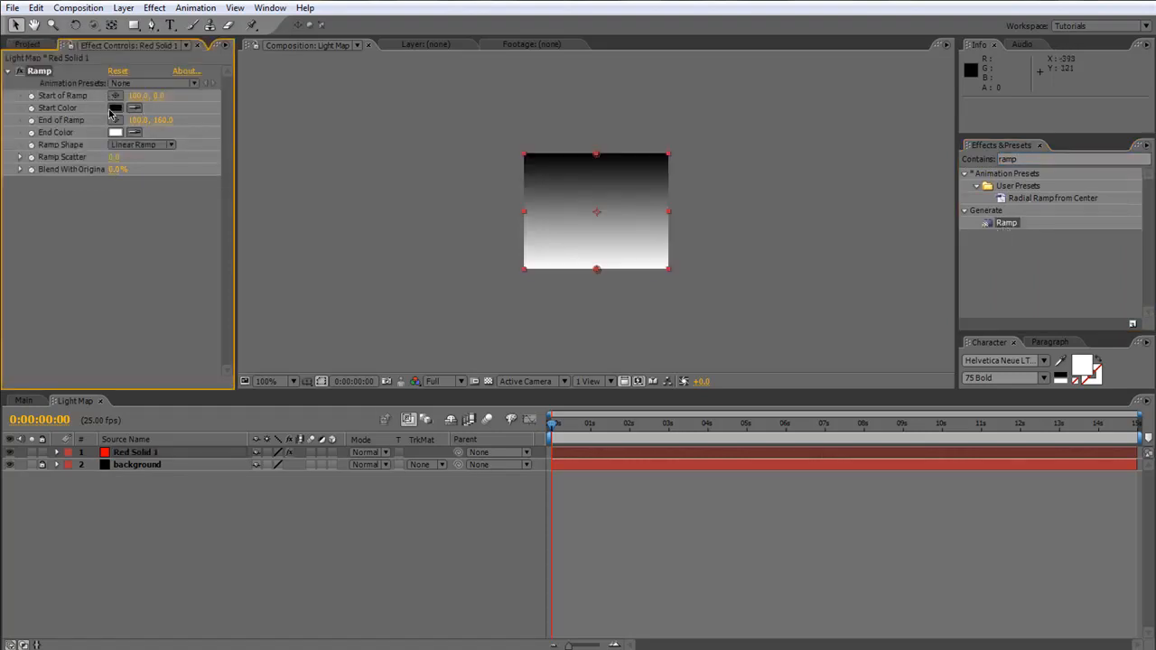
Set the start of the ramp to 0, 0 and the end of the ramp to 200, 160
{"action": "left_click", "coordinate": [137, 96]}
{"action": "key", "text": "Tab"}
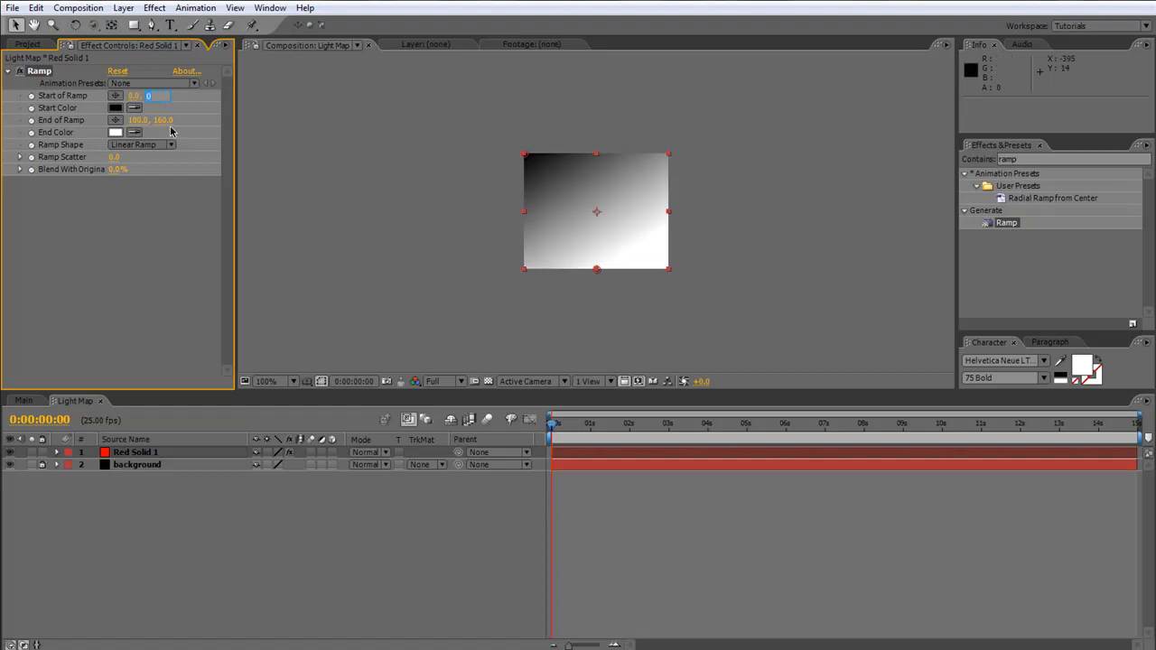
{"action": "key", "text": "Tab"}
{"action": "type", "text": "2"}
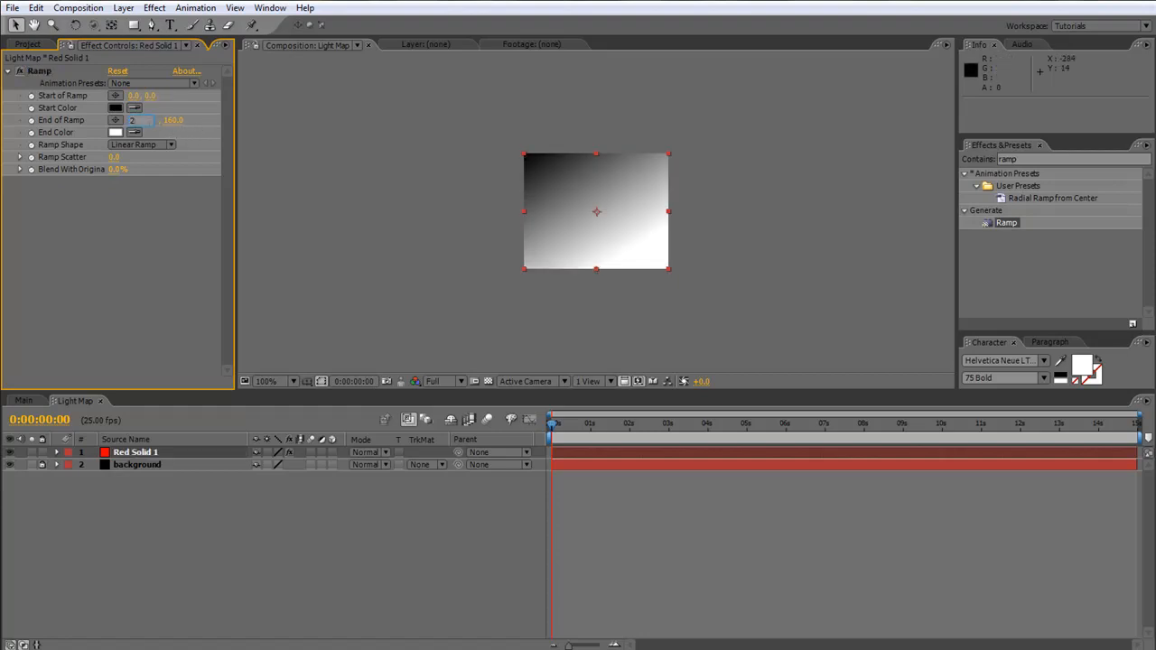
{"action": "key", "text": "Return"}
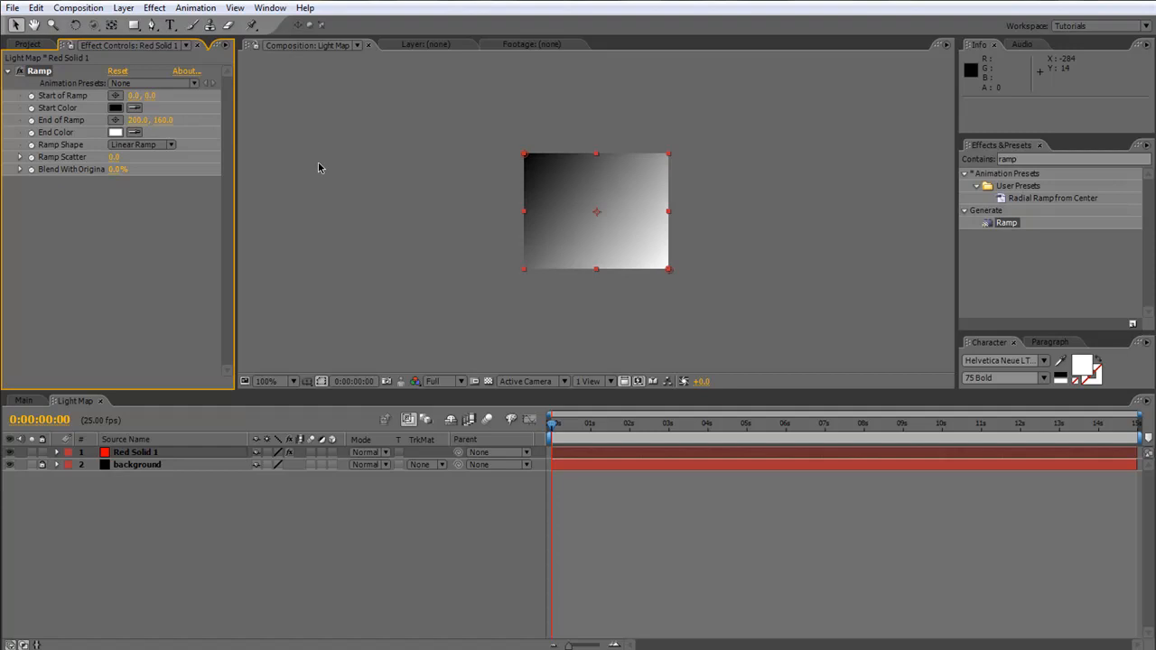
Set the ramp's start color to a bright green and its end color to a bright yellow
{"action": "left_click", "coordinate": [116, 107]}
{"action": "left_click_drag", "start_coordinate": [664, 182], "coordinate": [665, 175]}
{"action": "left_click_drag", "start_coordinate": [636, 109], "coordinate": [724, 3]}
{"action": "left_click", "coordinate": [786, 57]}
{"action": "left_click", "coordinate": [116, 132]}
{"action": "left_click", "coordinate": [666, 209]}
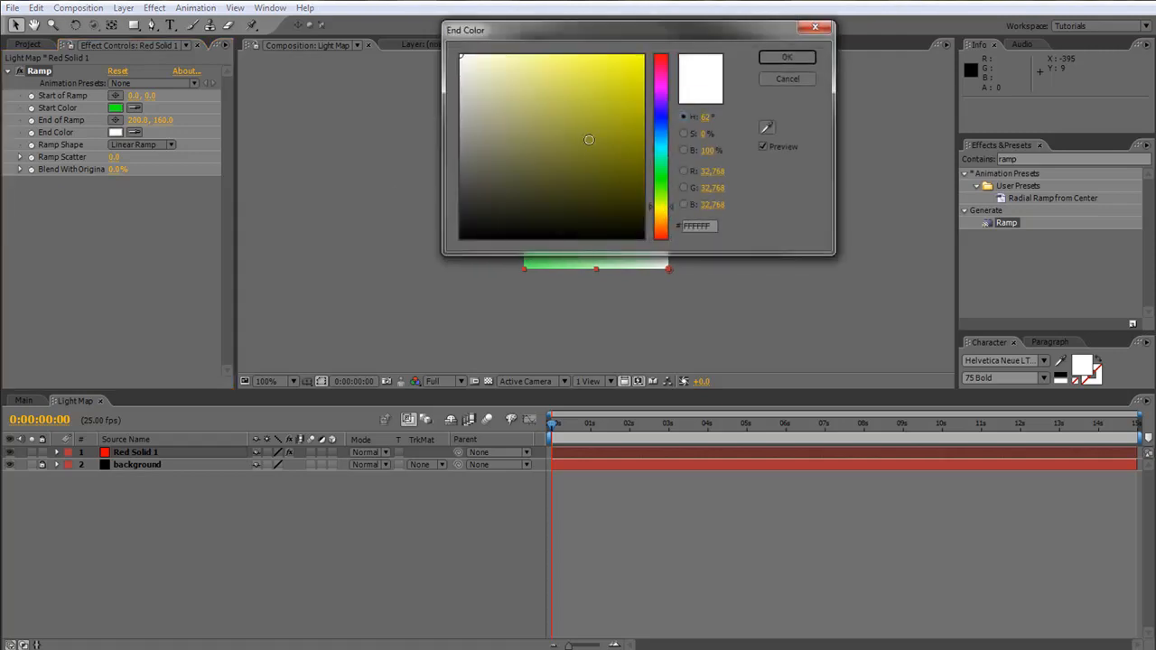
{"action": "left_click_drag", "start_coordinate": [588, 142], "coordinate": [647, 52]}
{"action": "left_click", "coordinate": [795, 58]}
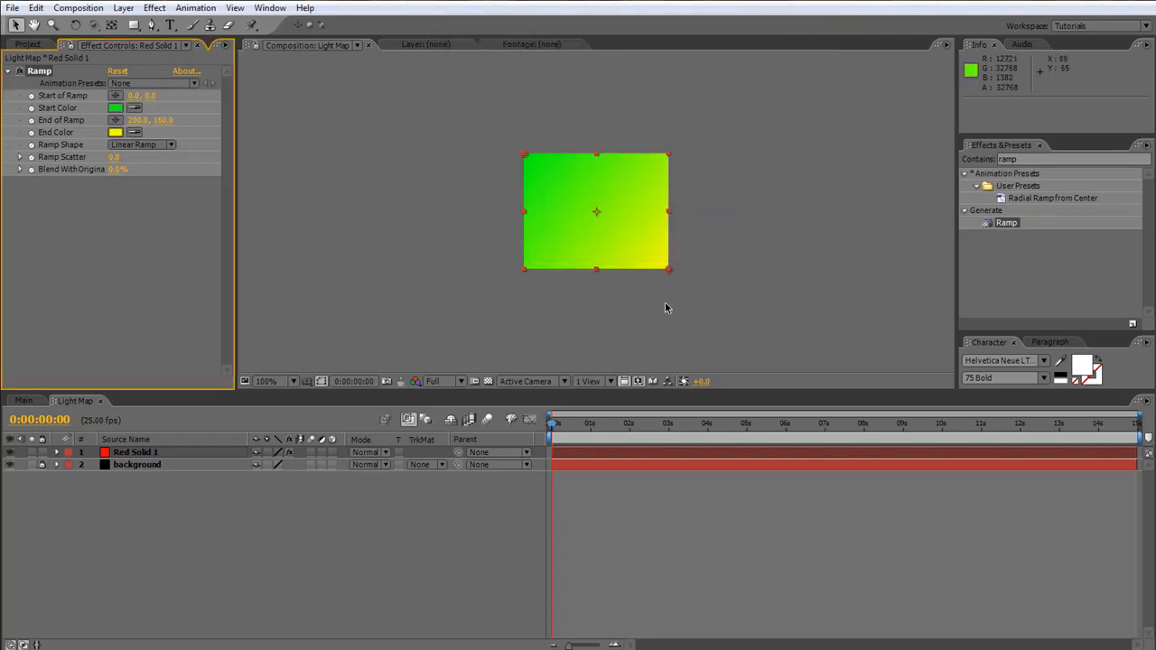
Add a large white text layer reading "QubaHQ" and move it just past the composition's right edge, at about 196, 146
{"action": "left_click", "coordinate": [169, 25]}
{"action": "left_click", "coordinate": [562, 217]}
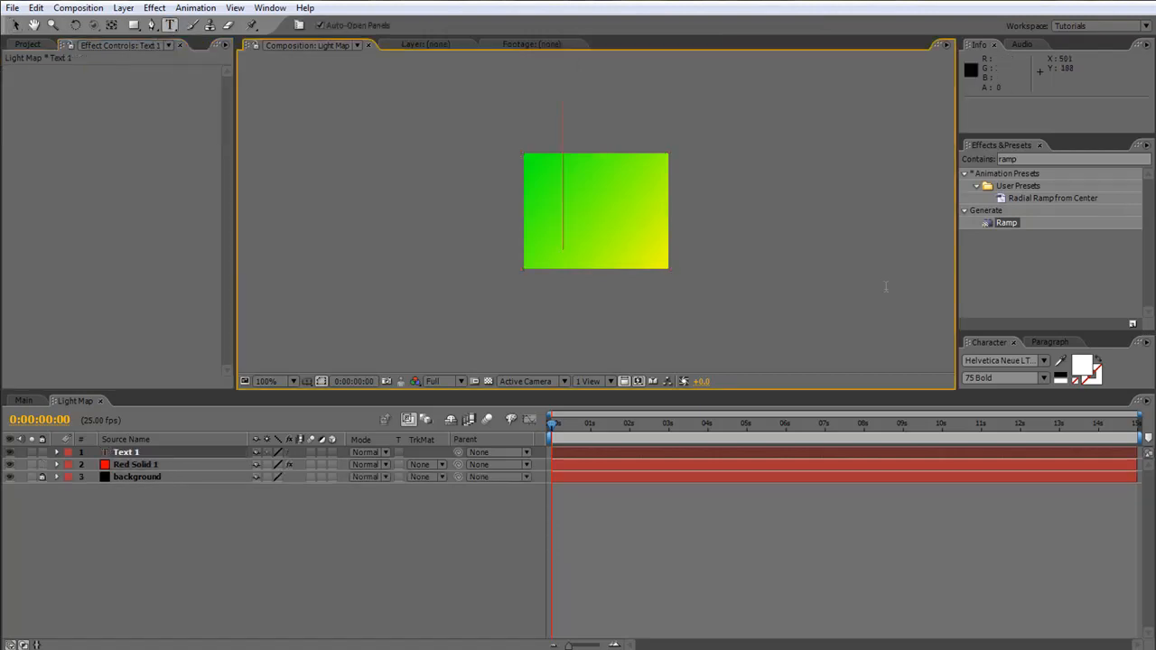
{"action": "type", "text": "Q"}
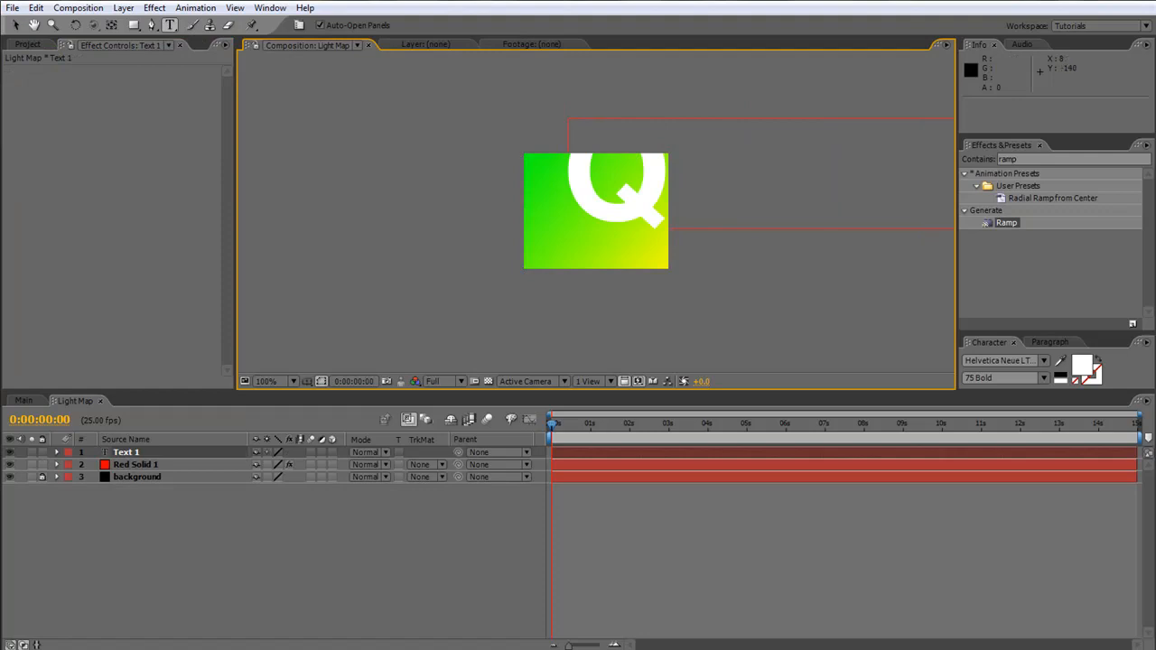
{"action": "left_click", "coordinate": [15, 24]}
{"action": "left_click_drag", "start_coordinate": [578, 168], "coordinate": [706, 217]}
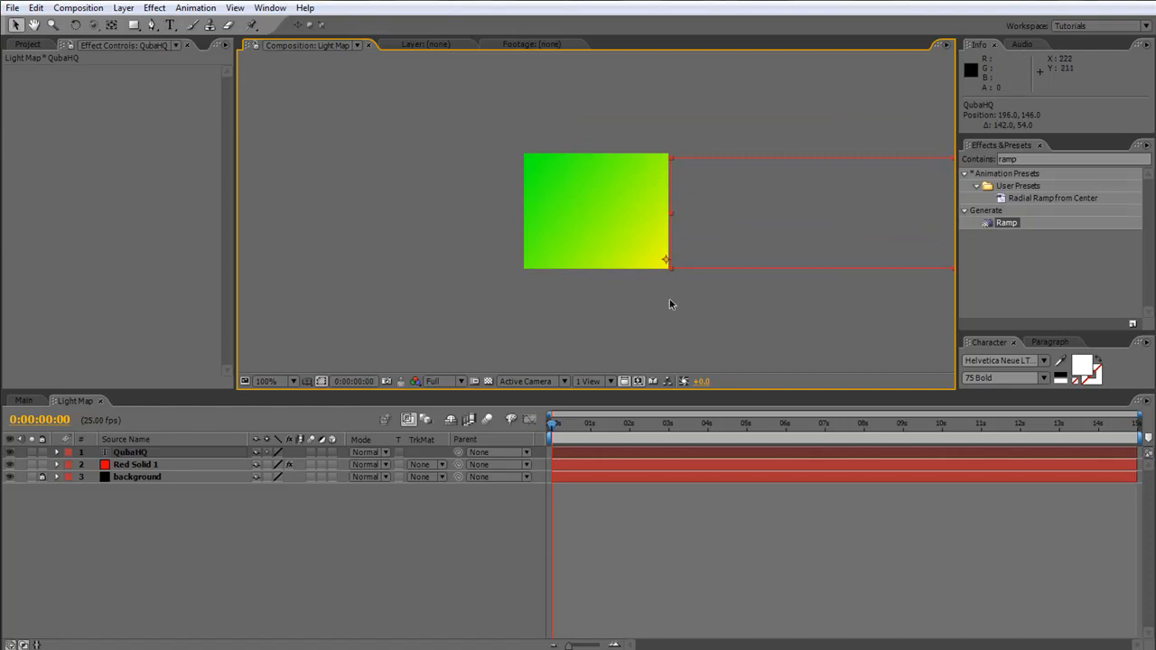
Animate the QubaHQ text's Position from 0 s to -792, 146 at 5 s so it crosses the frame leftwards, and preview the motion
{"action": "key", "text": "p"}
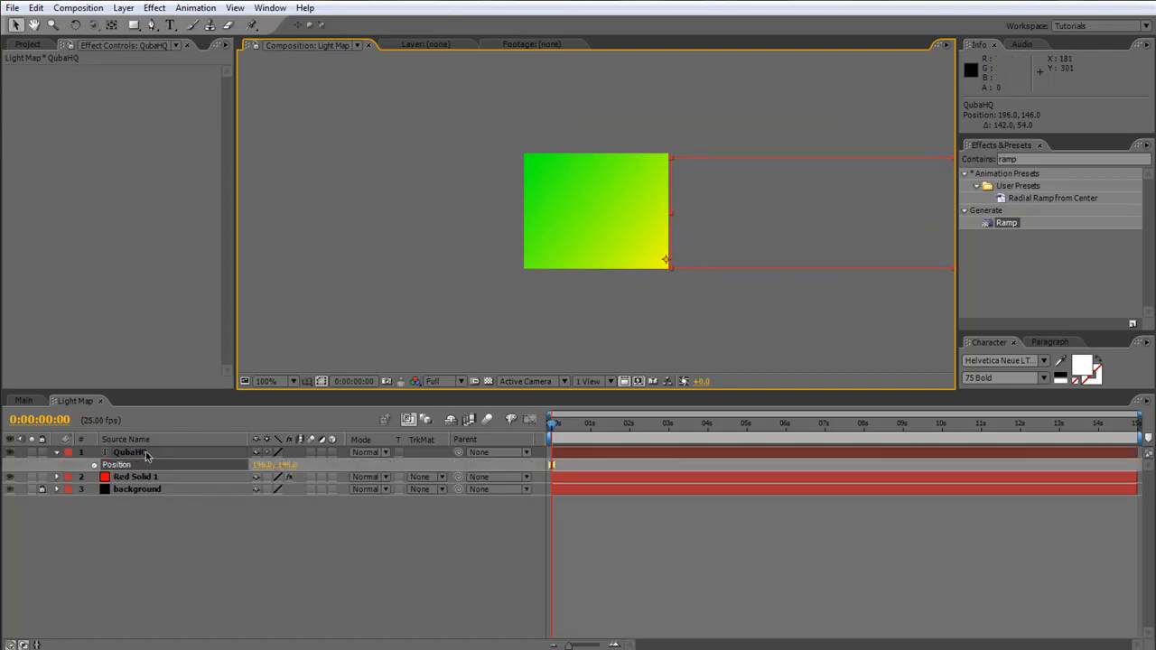
{"action": "left_click", "coordinate": [94, 464]}
{"action": "left_click_drag", "start_coordinate": [595, 427], "coordinate": [748, 427]}
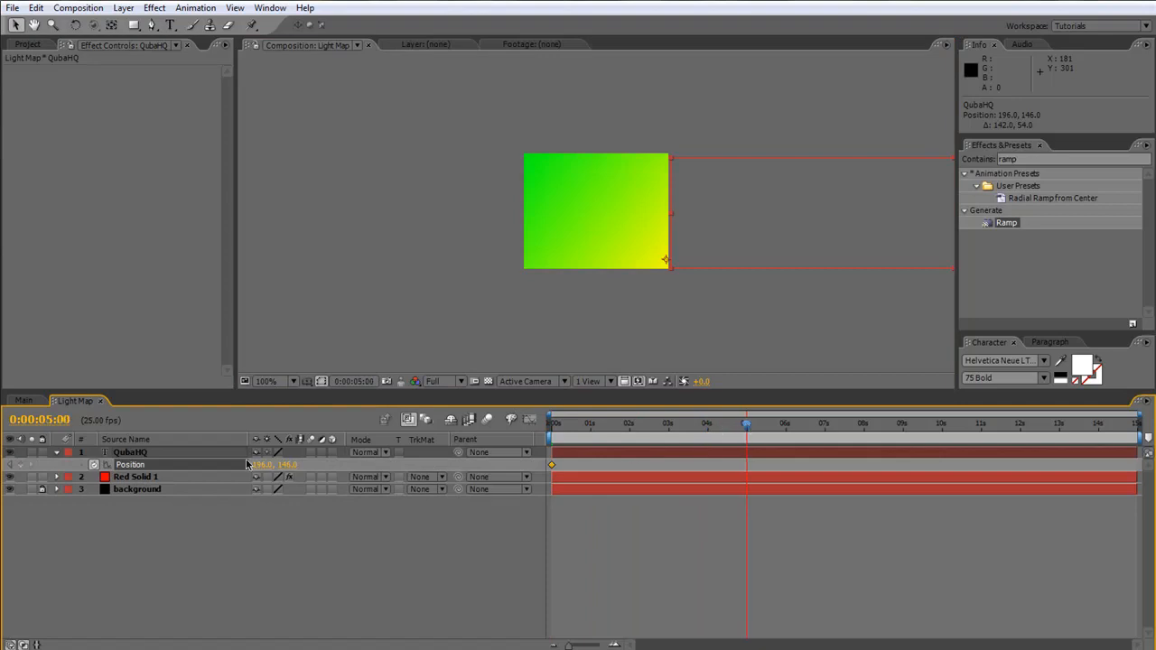
{"action": "left_click_drag", "start_coordinate": [271, 465], "coordinate": [1, 483]}
{"action": "left_click_drag", "start_coordinate": [269, 466], "coordinate": [129, 478]}
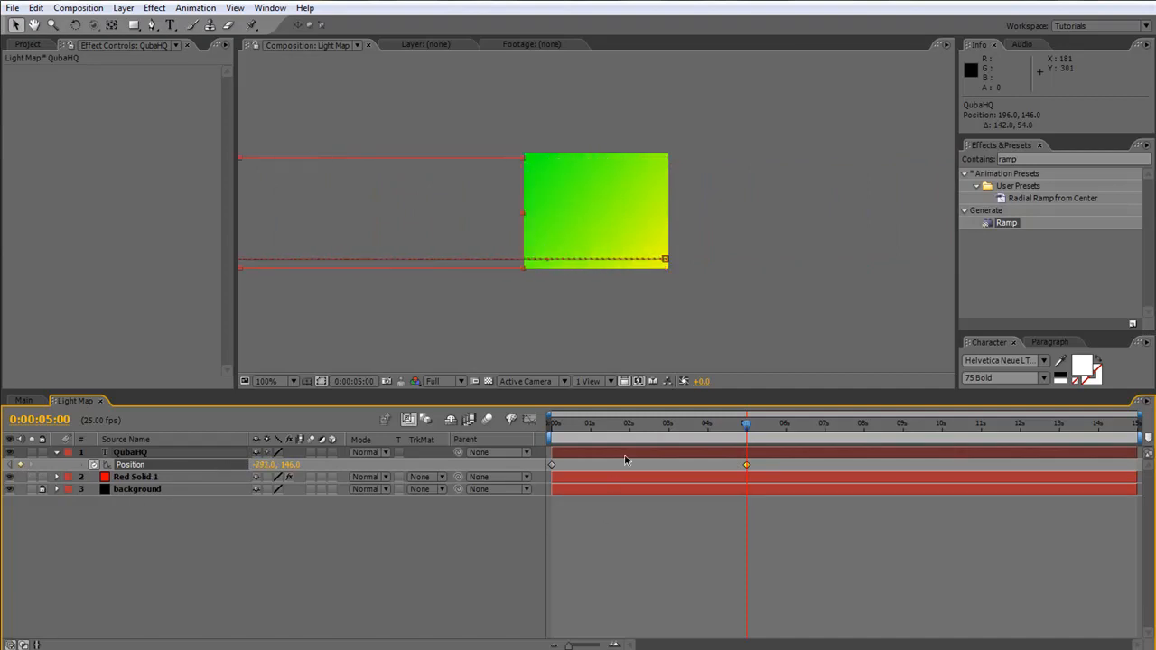
{"action": "left_click_drag", "start_coordinate": [696, 423], "coordinate": [645, 435]}
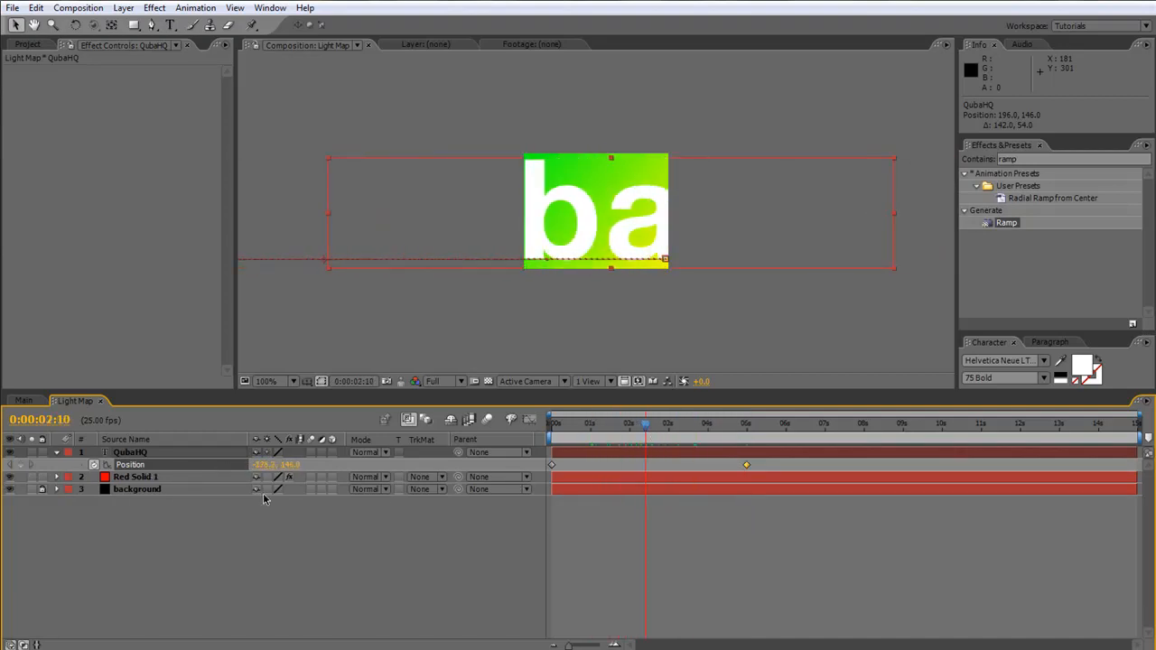
Rename the red solid layer as Color Ramp and set its track matte to Alpha Matte "QubaHQ"
{"action": "left_click", "coordinate": [141, 480]}
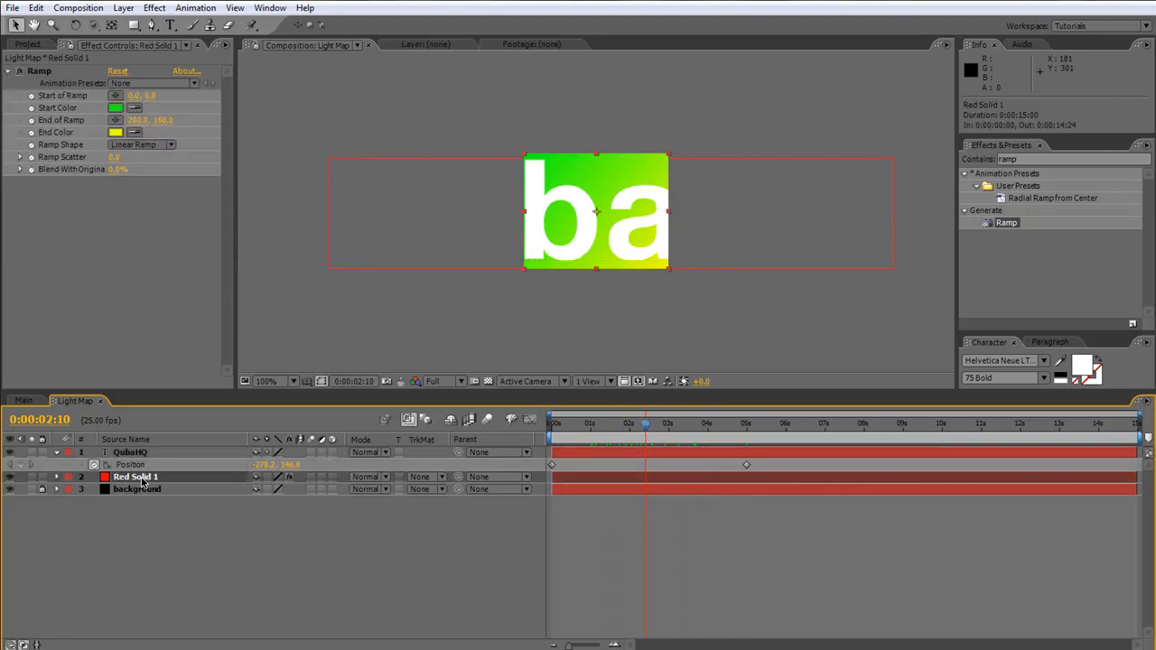
{"action": "key", "text": "Return"}
{"action": "type", "text": "Color"}
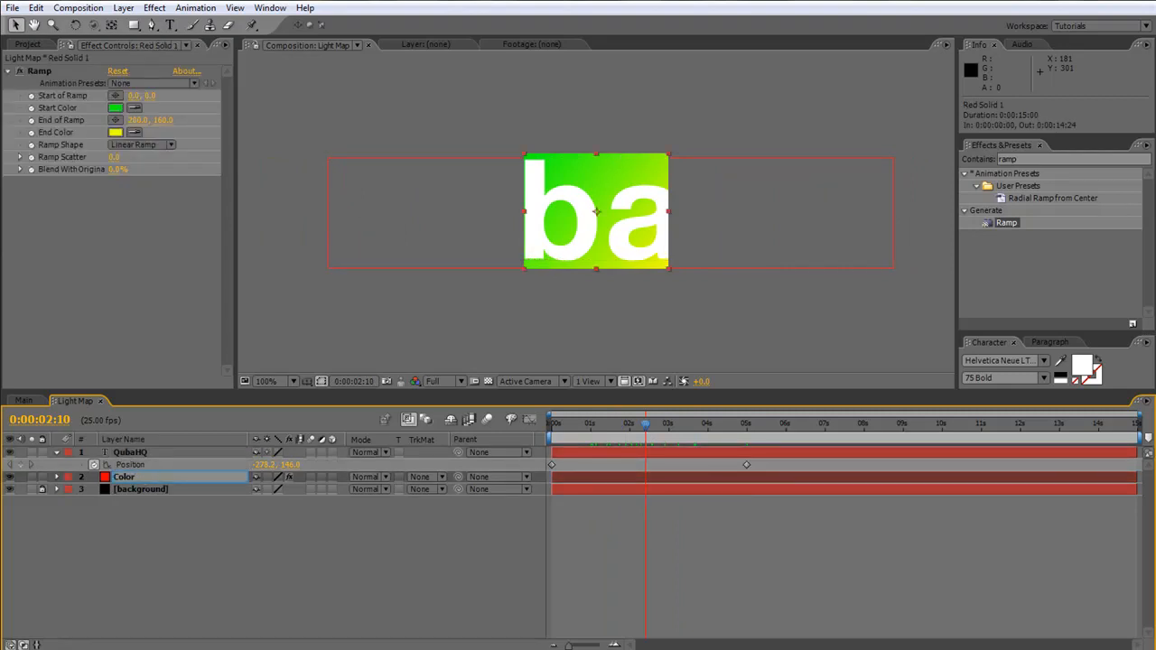
{"action": "key", "text": "Return"}
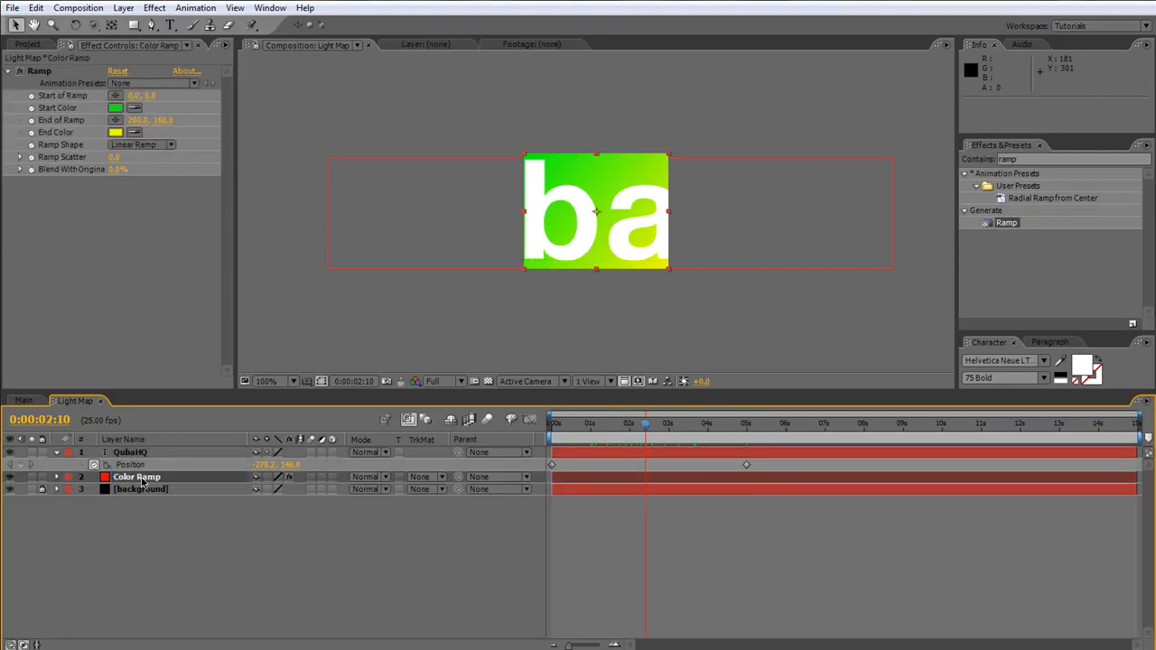
{"action": "left_click", "coordinate": [431, 479]}
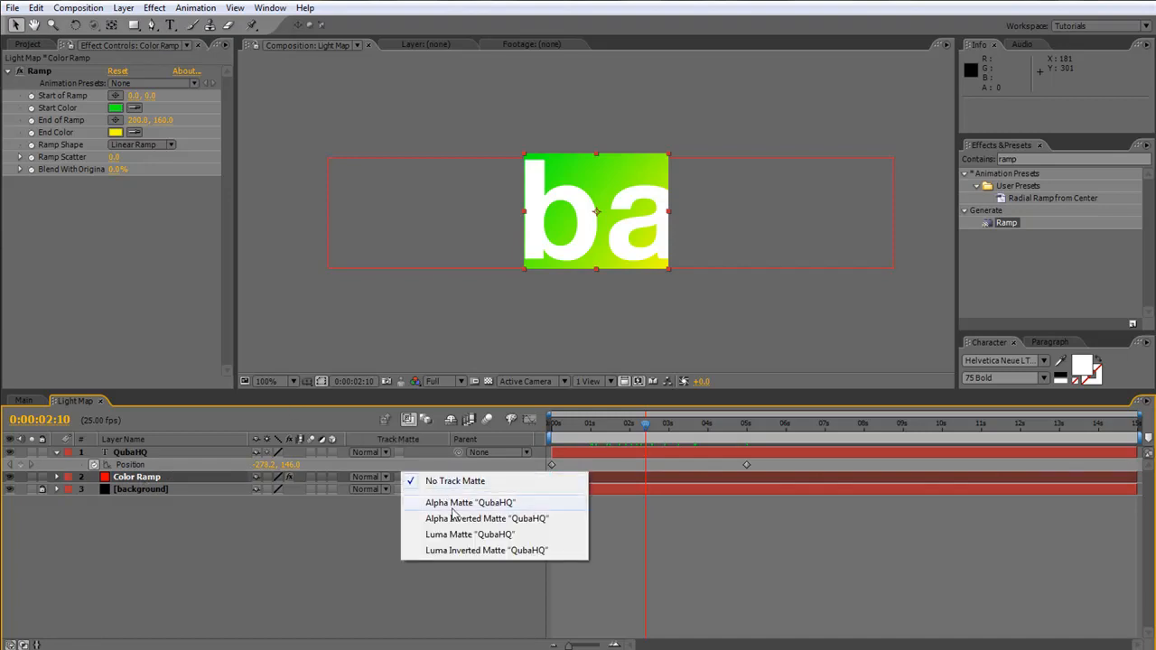
{"action": "left_click", "coordinate": [443, 502]}
Start keyframing the ramp's Start Color and End Color at 0:00:00:00
{"action": "left_click_drag", "start_coordinate": [646, 432], "coordinate": [499, 425]}
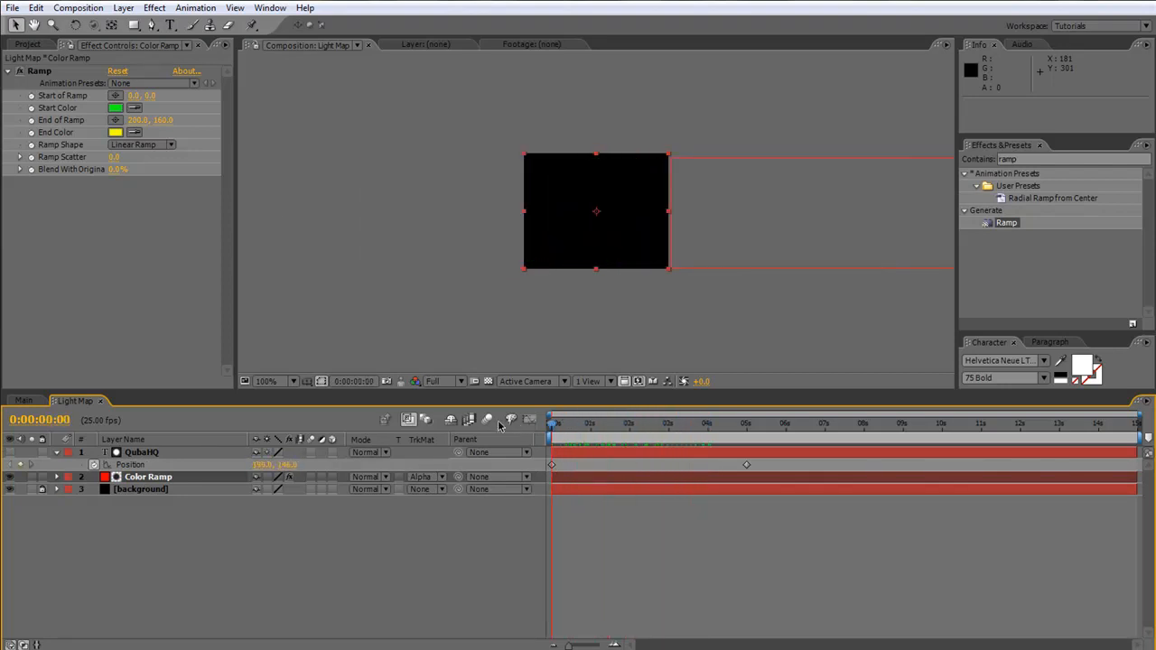
{"action": "left_click", "coordinate": [30, 107]}
{"action": "left_click", "coordinate": [31, 133]}
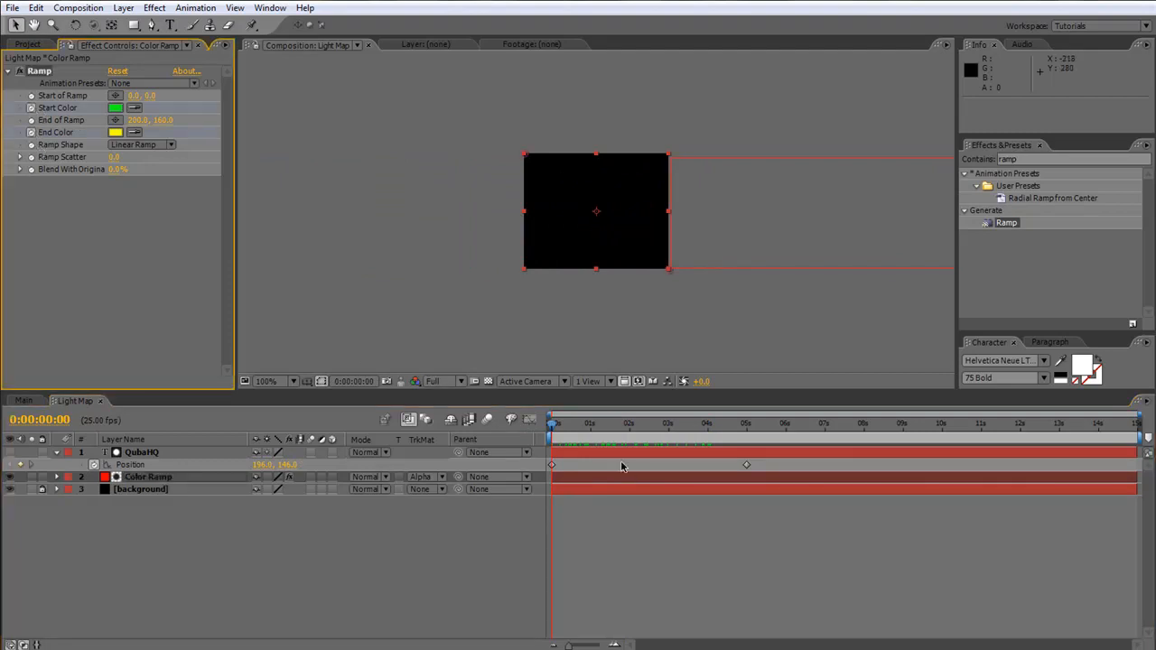
At 0:00:04:04, set the ramp's start color to light blue and its end color to red (FF0000)
{"action": "left_click", "coordinate": [713, 423]}
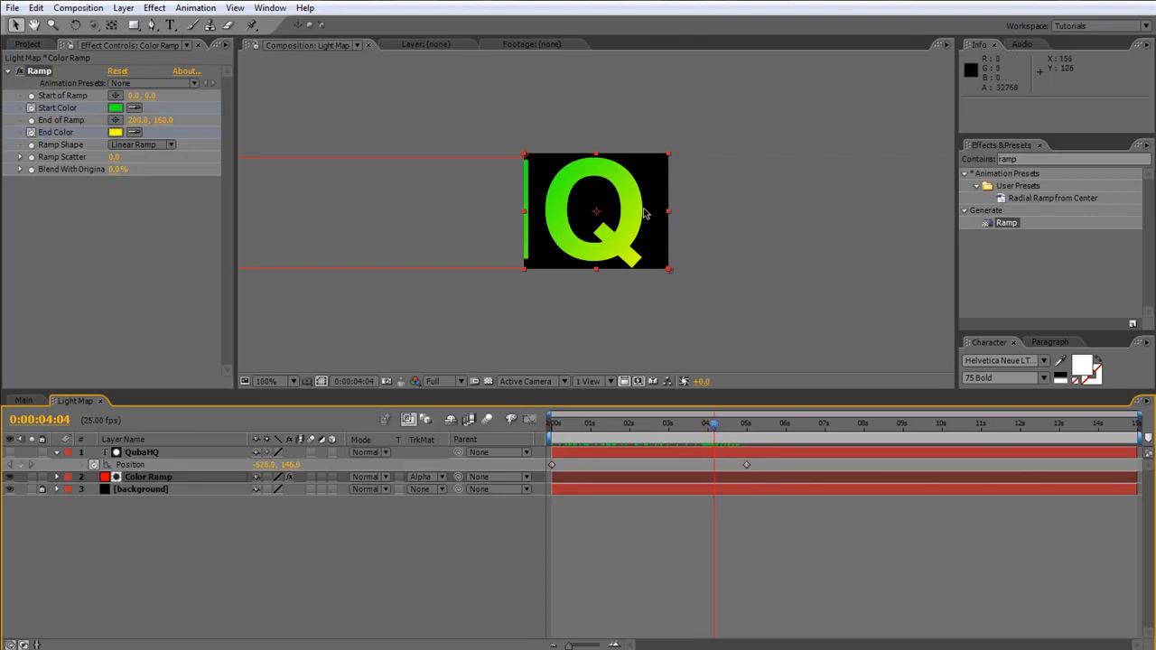
{"action": "left_click", "coordinate": [117, 108]}
{"action": "mouse_move", "coordinate": [670, 171]}
{"action": "left_mouse_down"}
{"action": "mouse_move", "coordinate": [672, 136]}
{"action": "mouse_move", "coordinate": [672, 150]}
{"action": "left_mouse_up"}
{"action": "left_click", "coordinate": [787, 57]}
{"action": "left_click", "coordinate": [116, 132]}
{"action": "left_click_drag", "start_coordinate": [666, 209], "coordinate": [667, 229]}
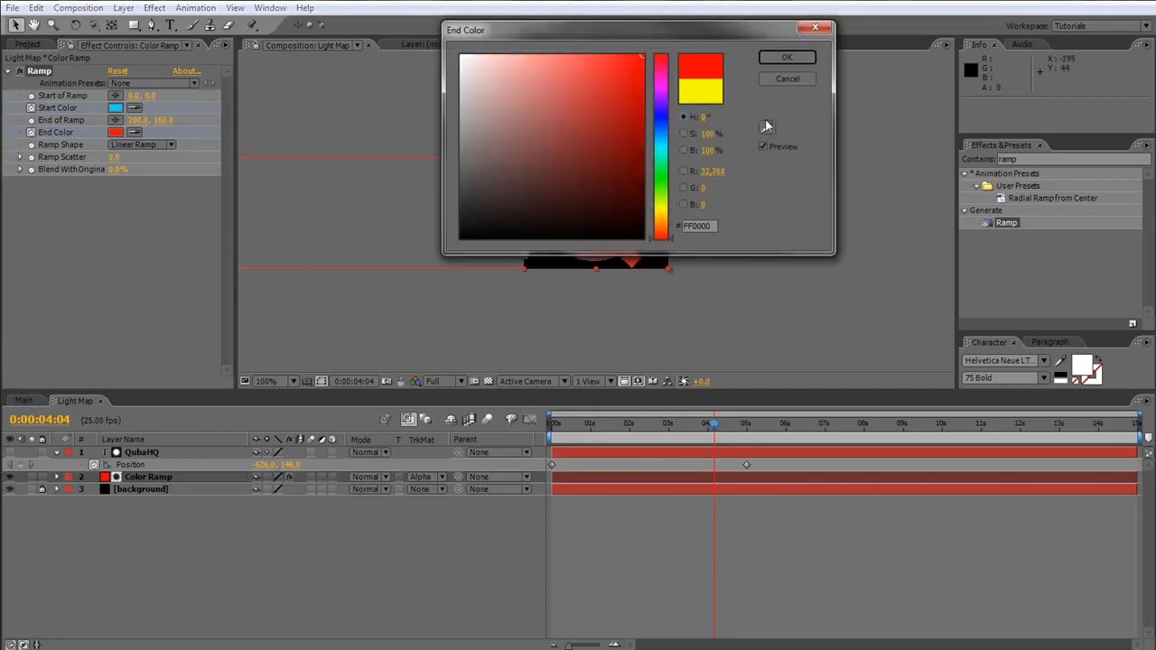
{"action": "left_click", "coordinate": [806, 58]}
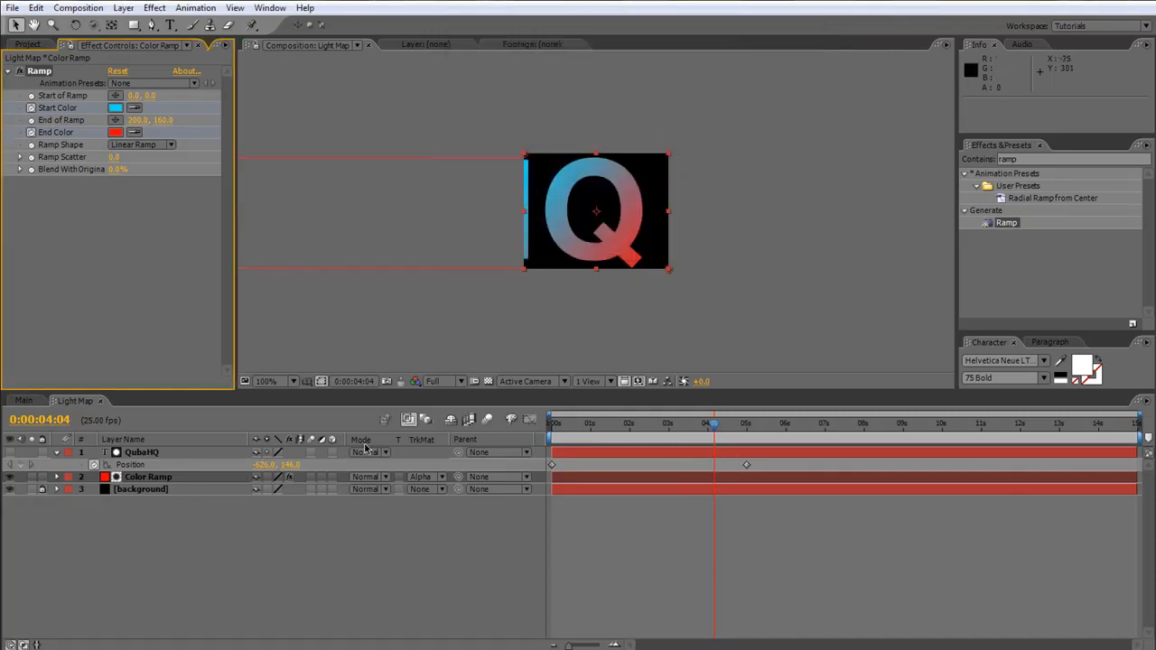
Reveal the Color Ramp layer's keyframes and move the second Start Color and End Color keyframes to 0:00:05:00
{"action": "key", "text": "u"}
{"action": "left_click_drag", "start_coordinate": [722, 494], "coordinate": [746, 505]}
{"action": "left_click_drag", "start_coordinate": [718, 424], "coordinate": [747, 431]}
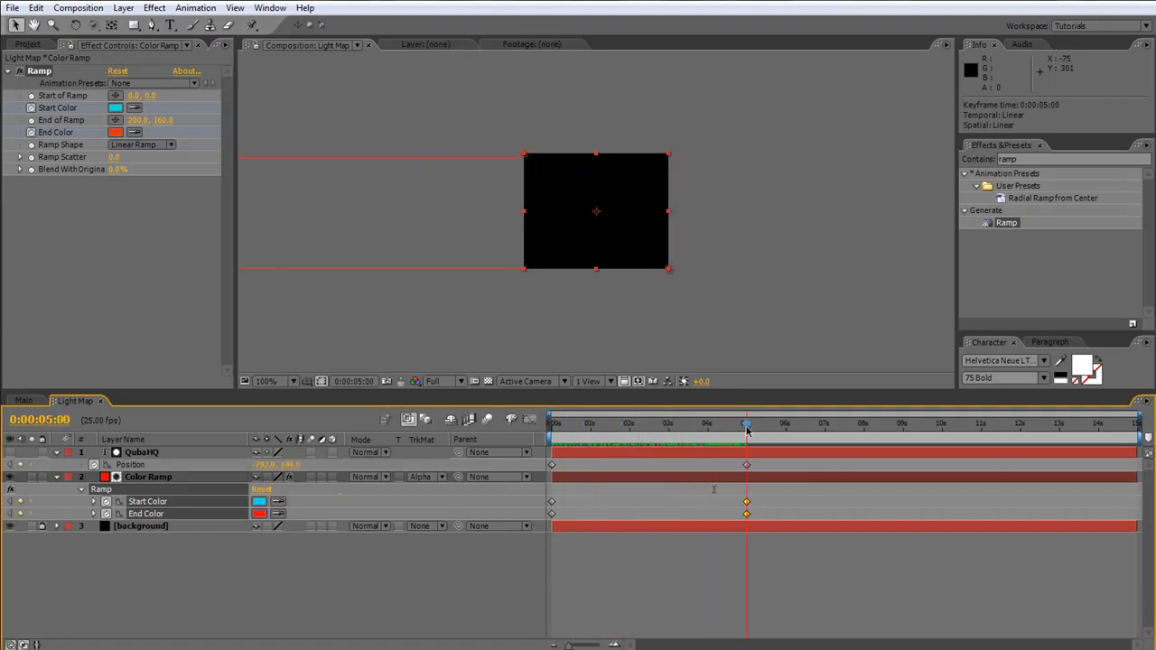
Change the ramp's end color at 0:00:05:00 to a light magenta
{"action": "left_click", "coordinate": [132, 197]}
{"action": "left_click", "coordinate": [116, 132]}
{"action": "left_click", "coordinate": [666, 84]}
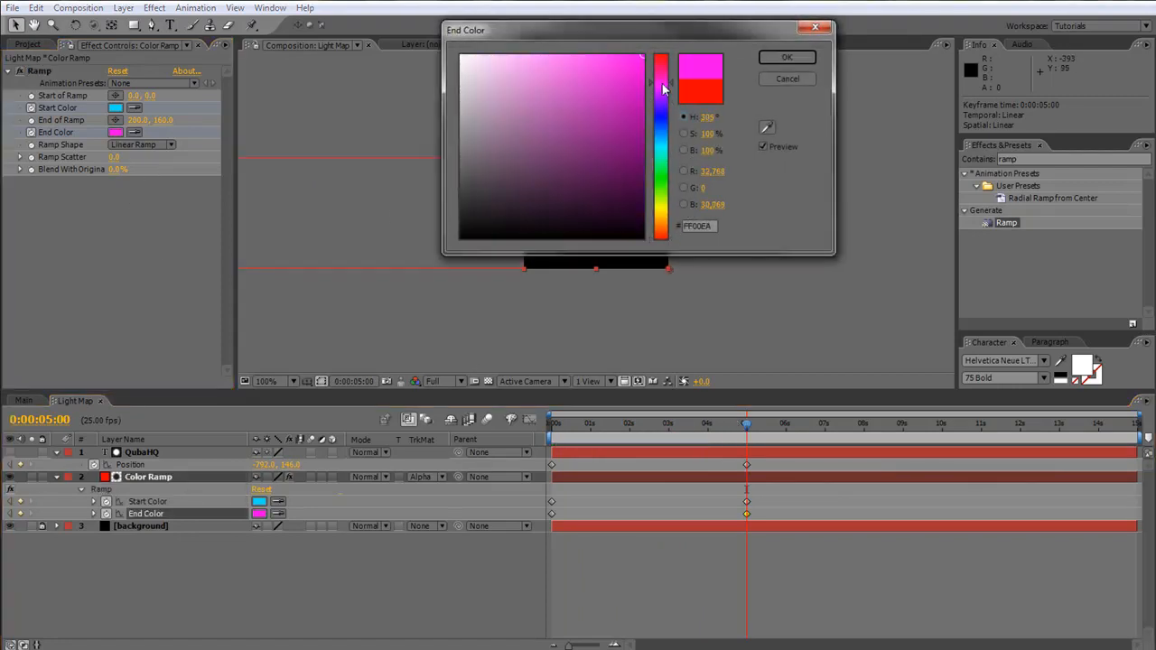
{"action": "left_click", "coordinate": [662, 90]}
{"action": "left_click_drag", "start_coordinate": [630, 61], "coordinate": [594, 55]}
{"action": "left_click", "coordinate": [784, 57]}
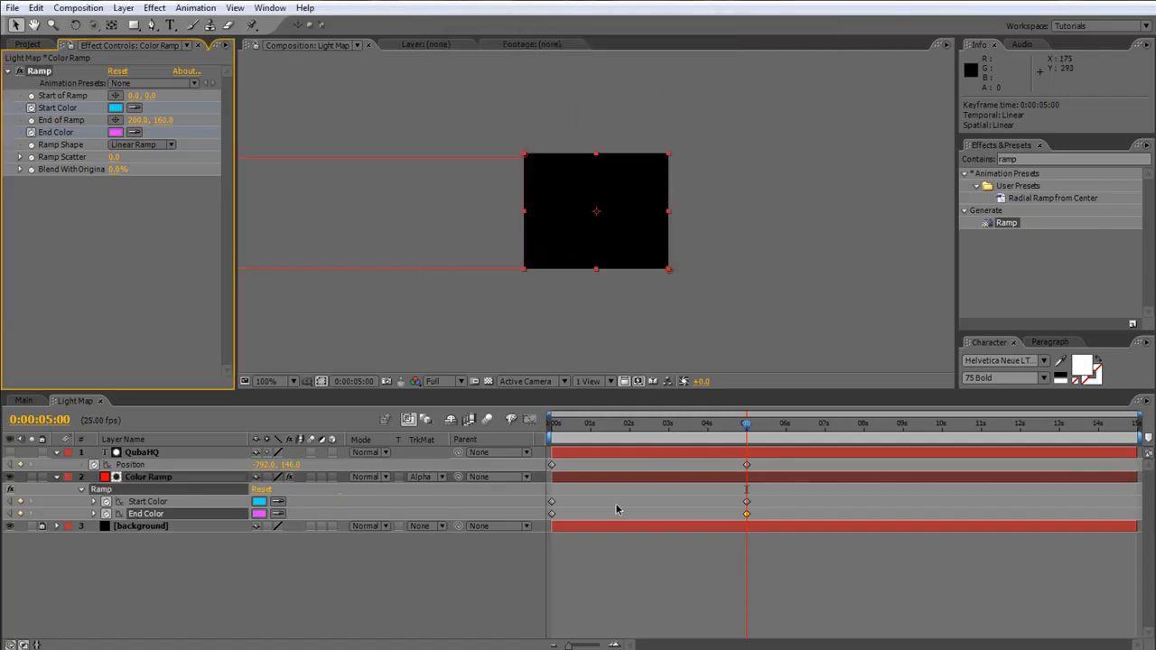
Expand the Start Color and End Color value strips and scrub back to about 0:00:02:16 to check the color animation
{"action": "left_click", "coordinate": [94, 513]}
{"action": "left_click", "coordinate": [94, 503]}
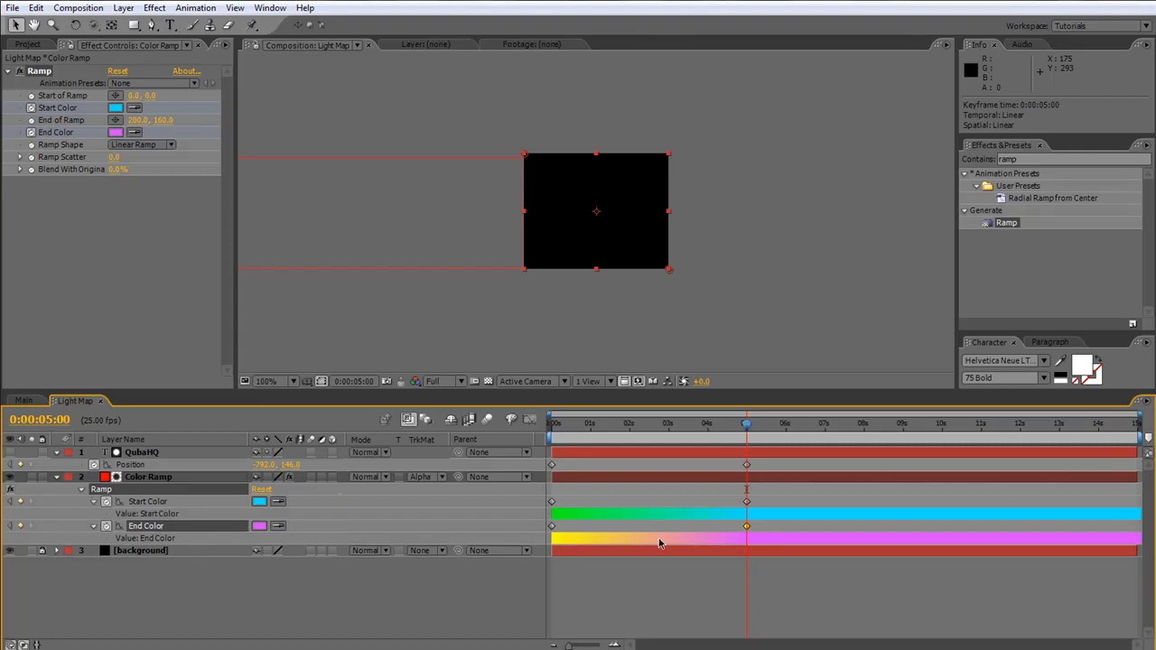
{"action": "left_click_drag", "start_coordinate": [719, 431], "coordinate": [657, 437]}
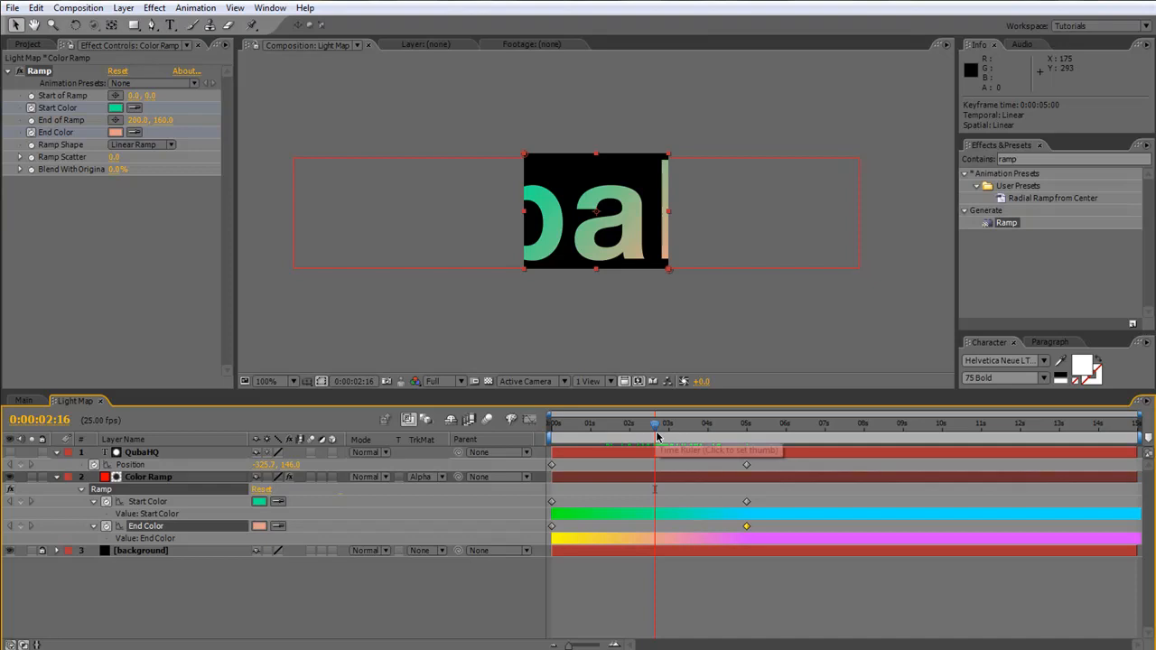
Switch to the Main composition
{"action": "left_click", "coordinate": [24, 401]}
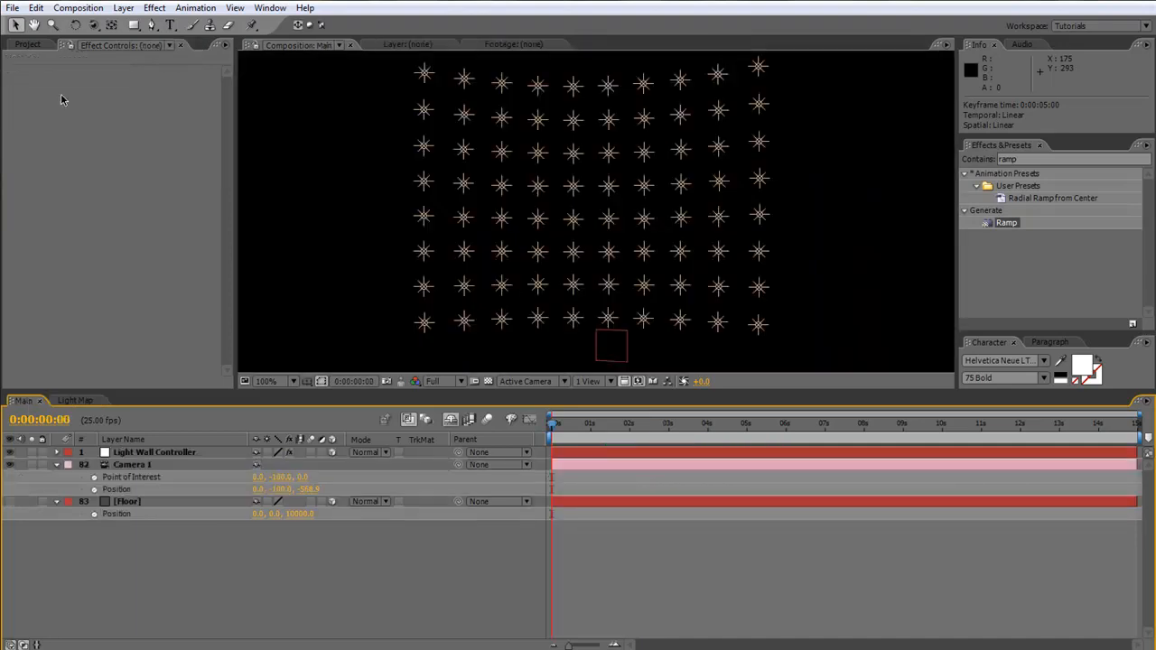
Add the Light Map composition to Main beneath the Floor layer and turn off its visibility
{"action": "left_click", "coordinate": [28, 47]}
{"action": "left_click", "coordinate": [43, 152]}
{"action": "left_click_drag", "start_coordinate": [48, 154], "coordinate": [140, 613]}
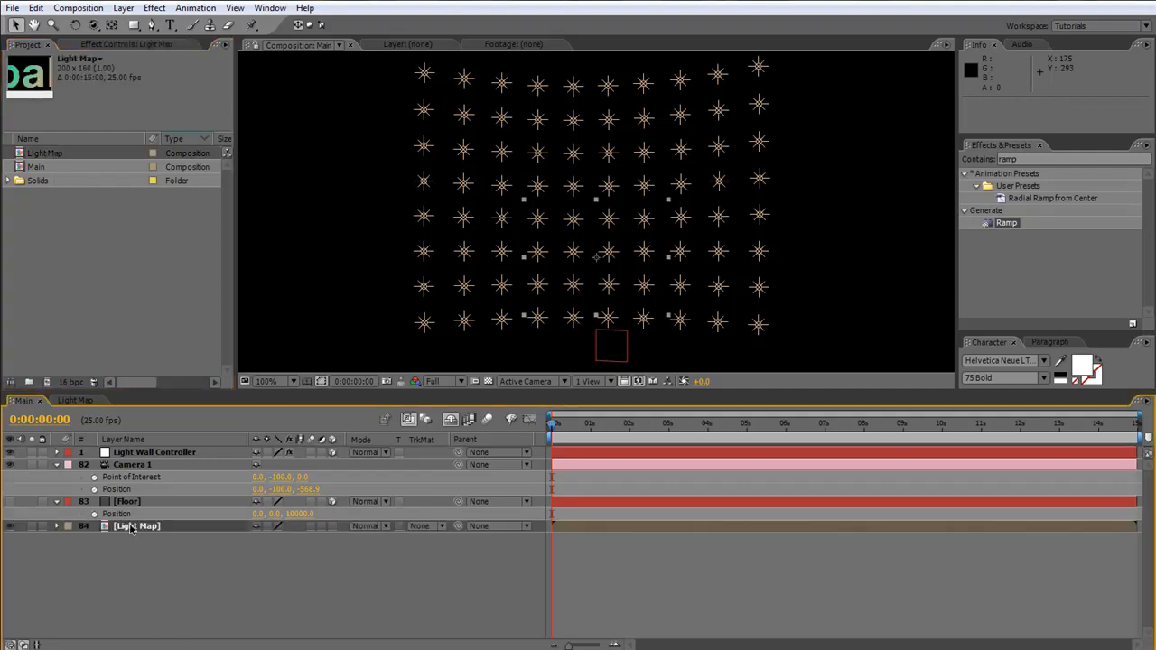
{"action": "left_click", "coordinate": [11, 527]}
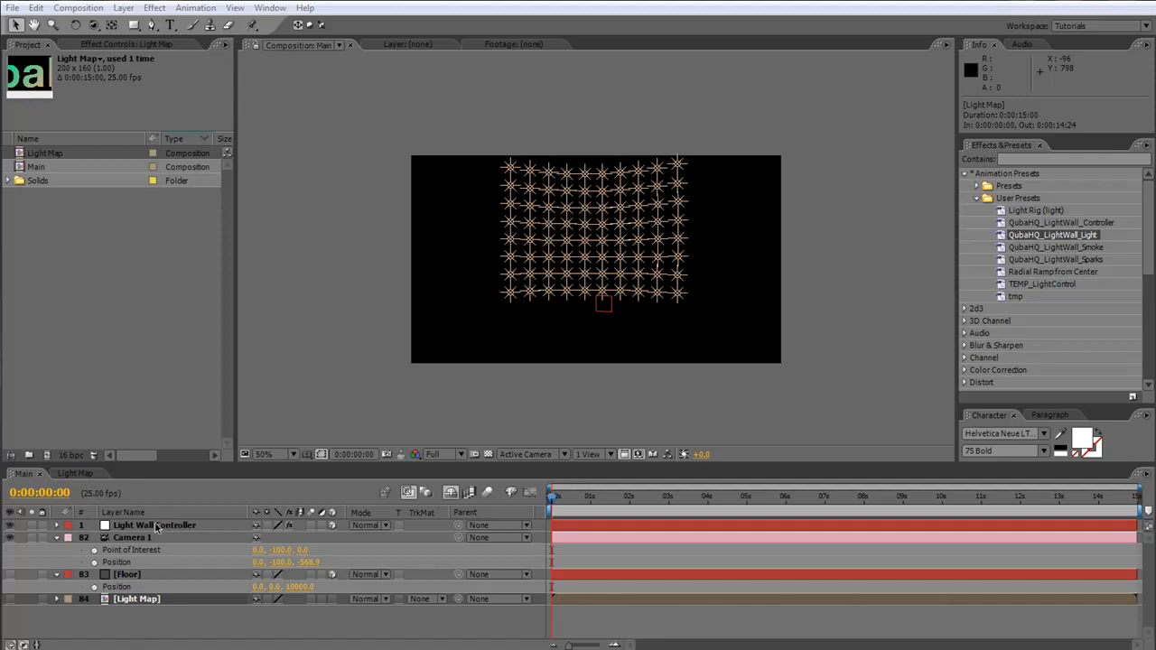
Set the Light Map layer control on the Light Wall Controller to the Light Map layer
{"action": "left_click", "coordinate": [155, 528]}
{"action": "left_click", "coordinate": [138, 46]}
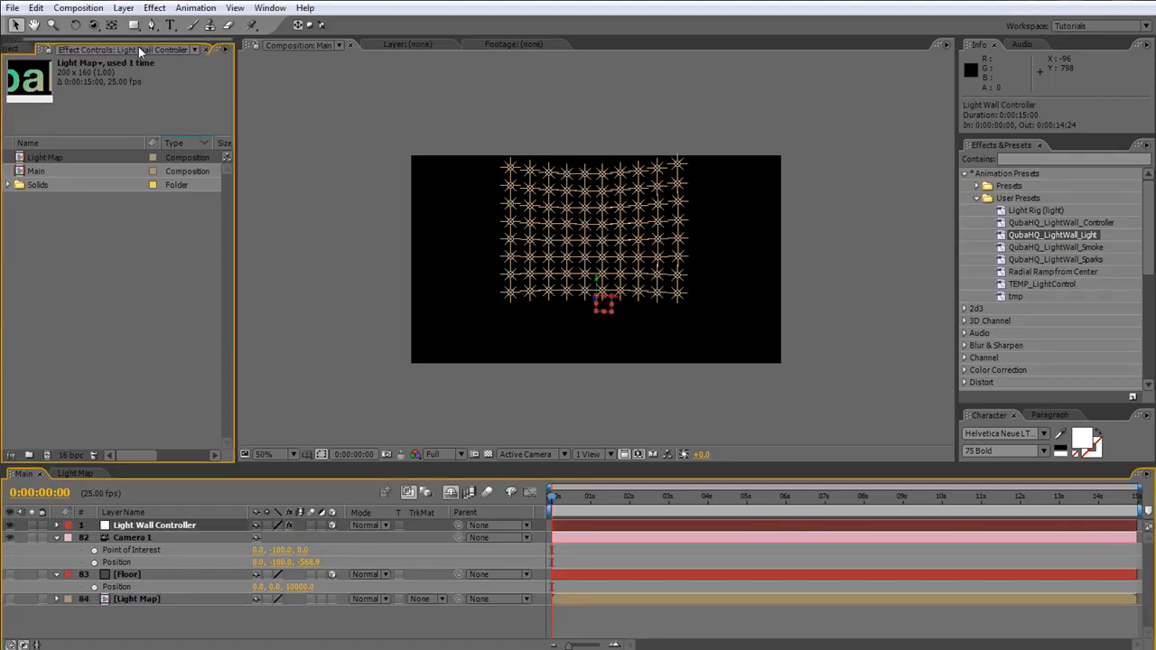
{"action": "left_click", "coordinate": [156, 100]}
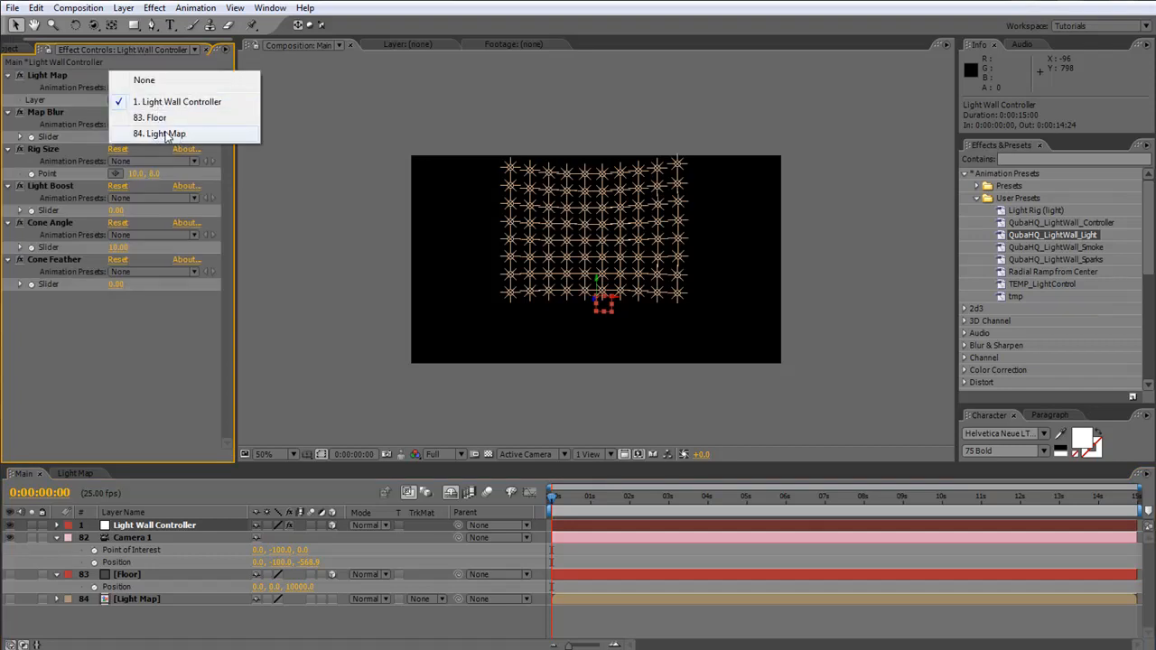
{"action": "left_click", "coordinate": [165, 134]}
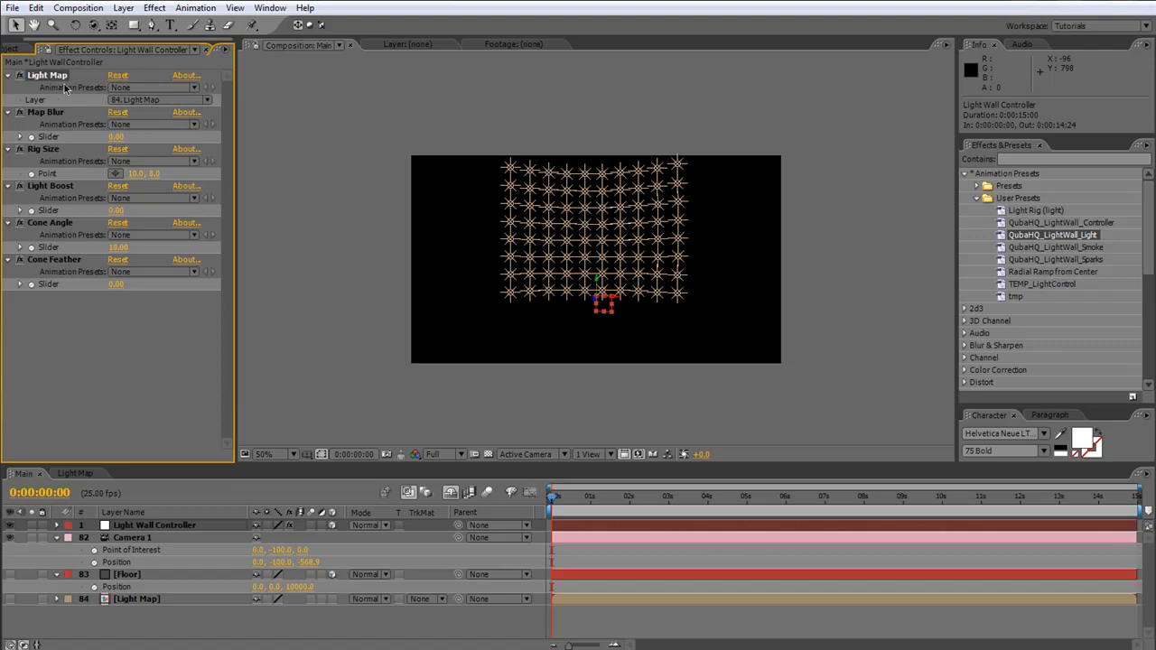
Reveal the shy light layers and extend Light 0 through Light 79 to the composition's end at 0:00:14:24
{"action": "left_click", "coordinate": [451, 493]}
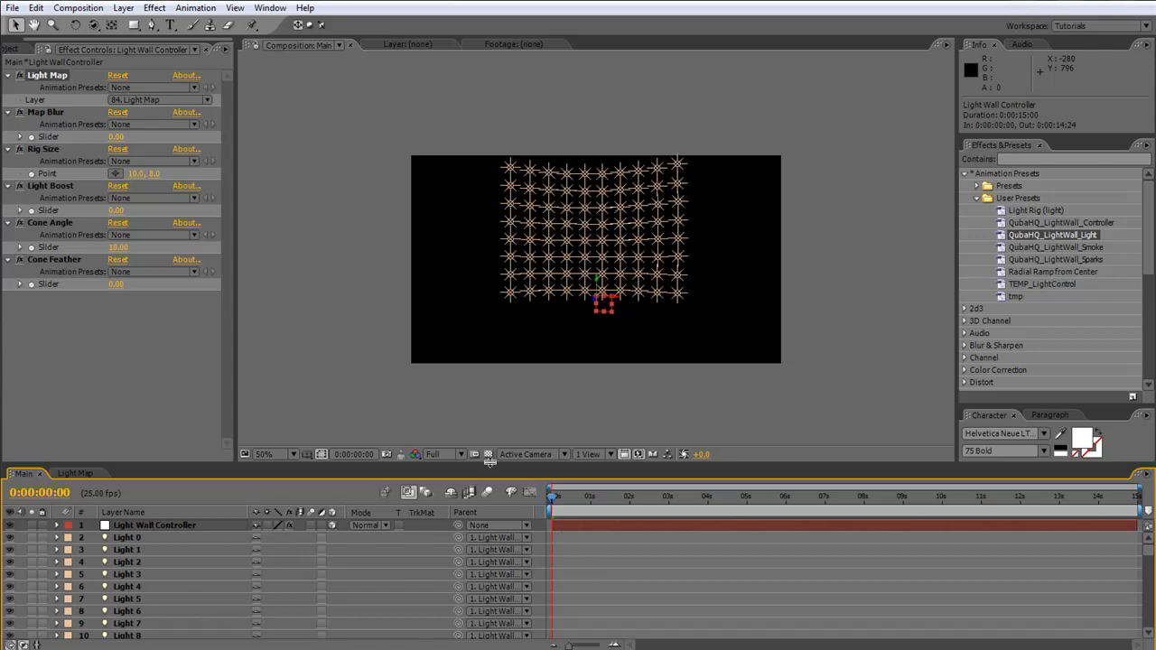
{"action": "key", "text": "grave"}
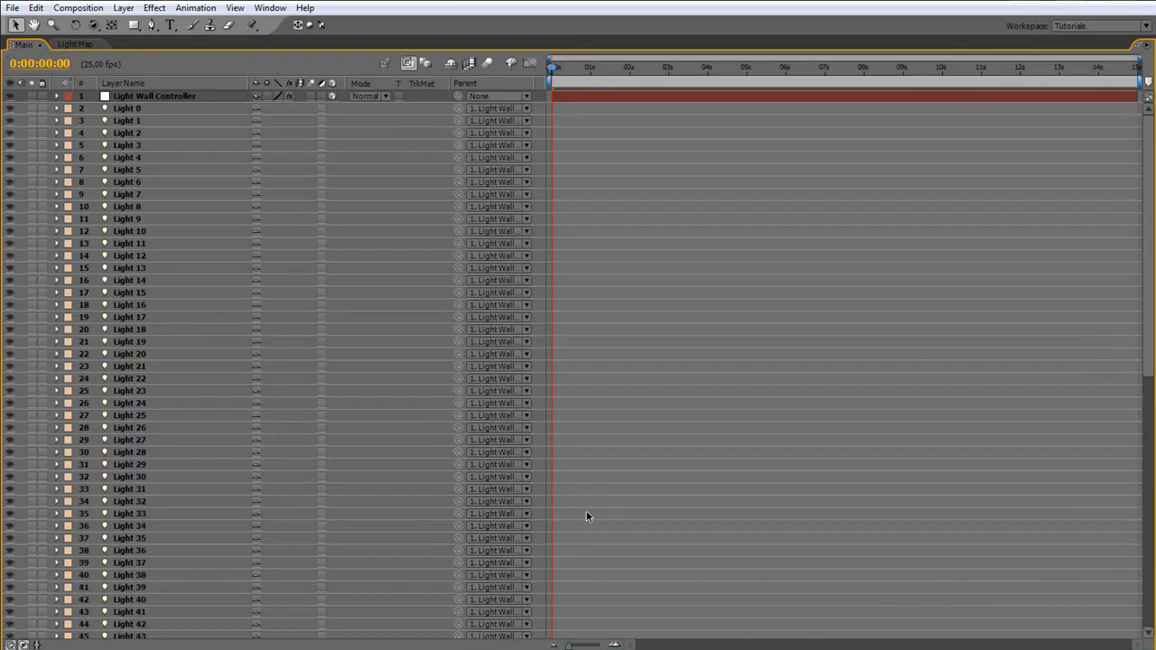
{"action": "scroll", "coordinate": [228, 522], "scroll_direction": "down", "scroll_amount": 8}
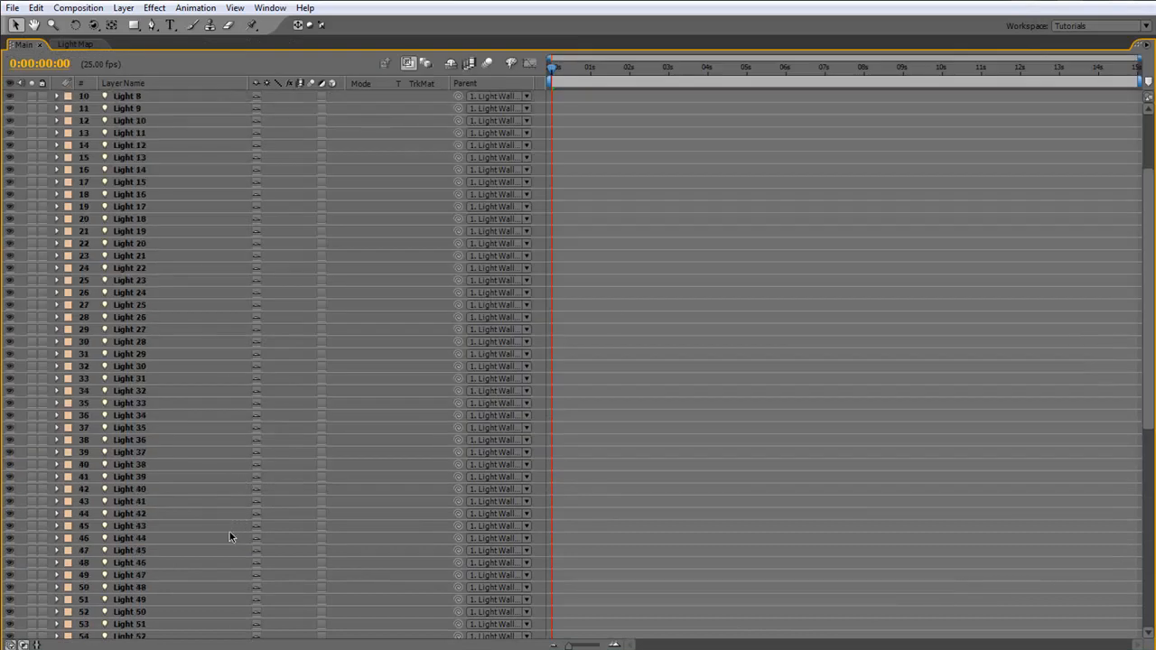
{"action": "scroll", "coordinate": [229, 535], "scroll_direction": "down", "scroll_amount": 6}
{"action": "left_click_drag", "start_coordinate": [1090, 71], "coordinate": [1137, 69]}
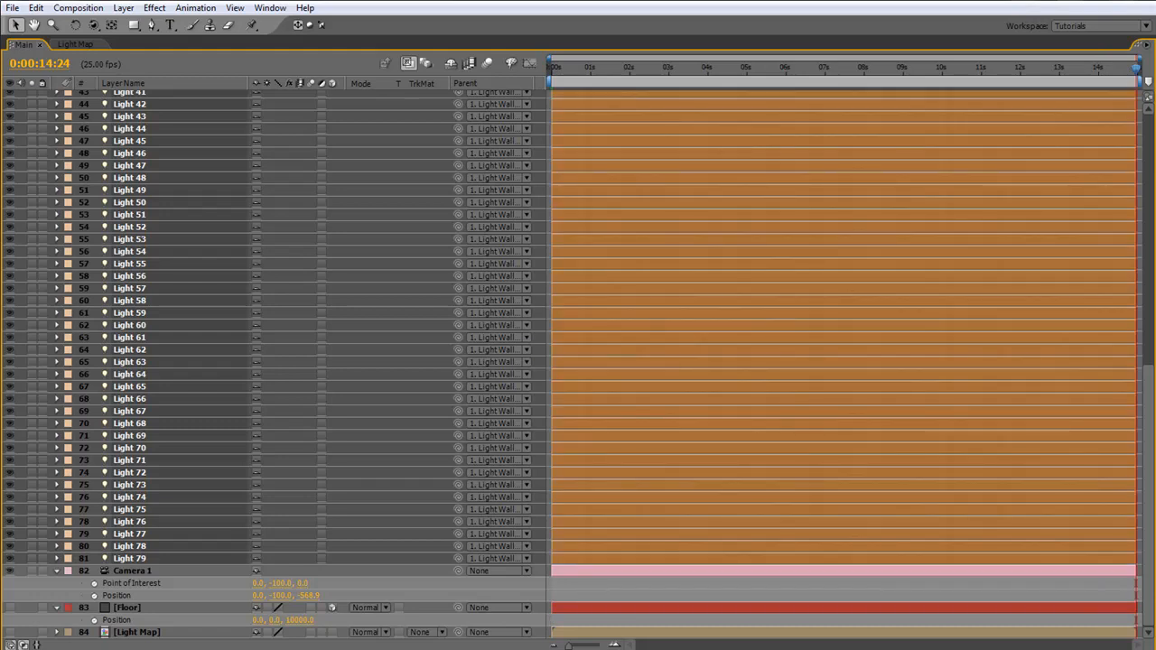
{"action": "left_click_drag", "start_coordinate": [1149, 433], "coordinate": [1150, 104]}
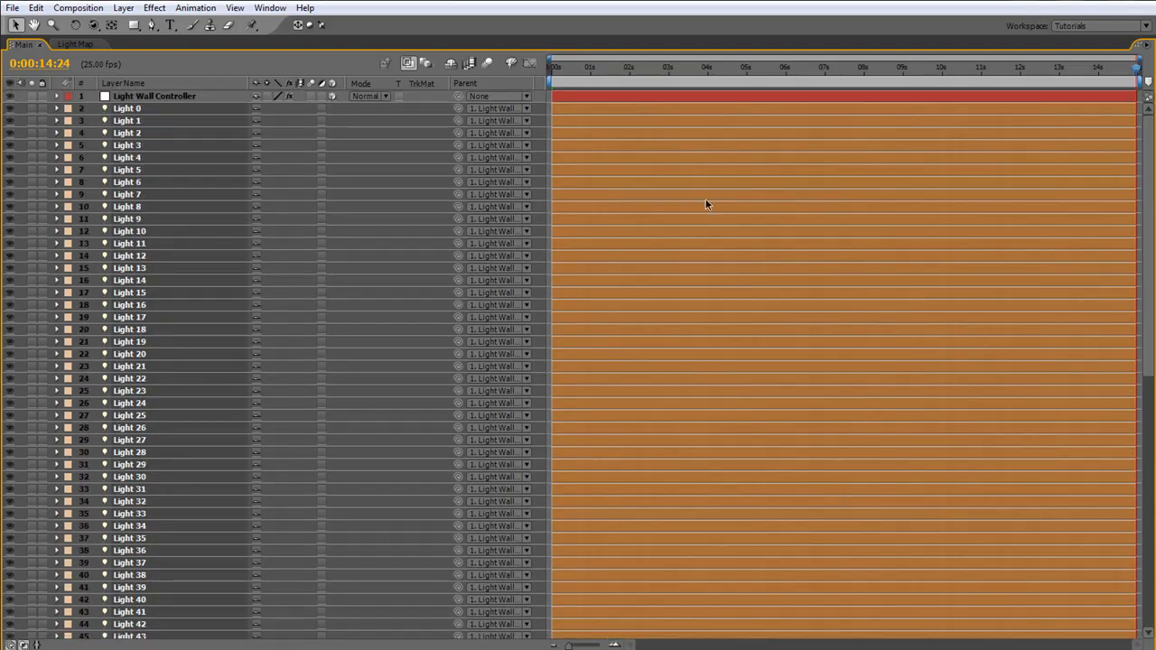
{"action": "key", "text": "grave"}
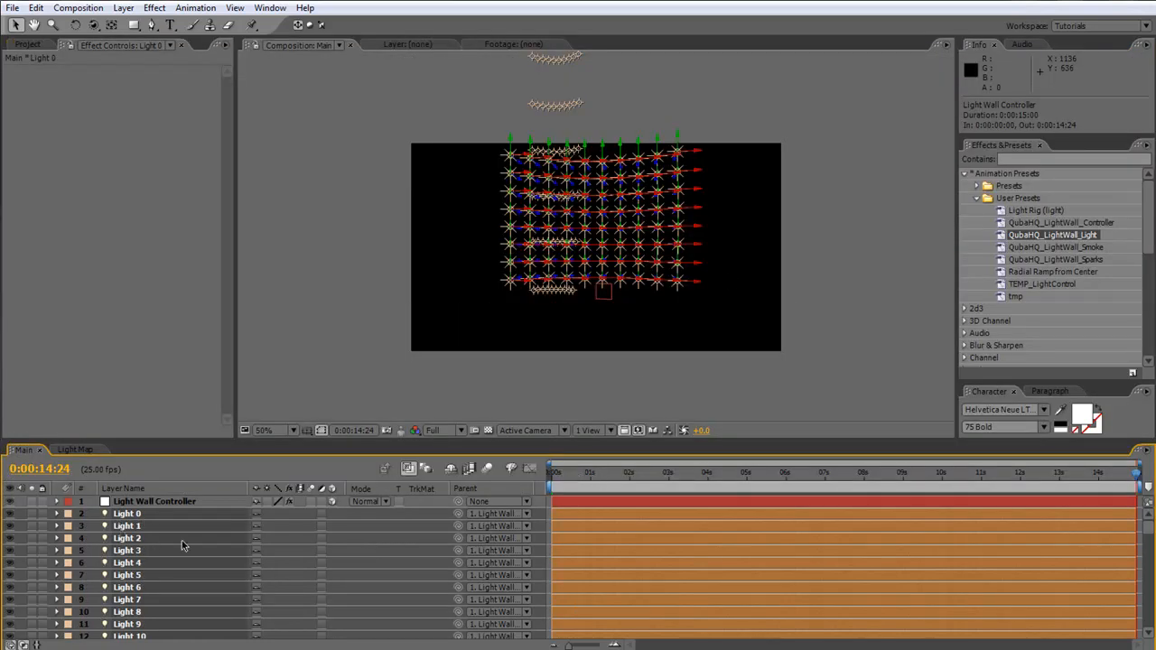
Select the QubaHQ_LightWall_Light preset, and hide the shy light layers in the timeline again
{"action": "left_click", "coordinate": [1089, 237]}
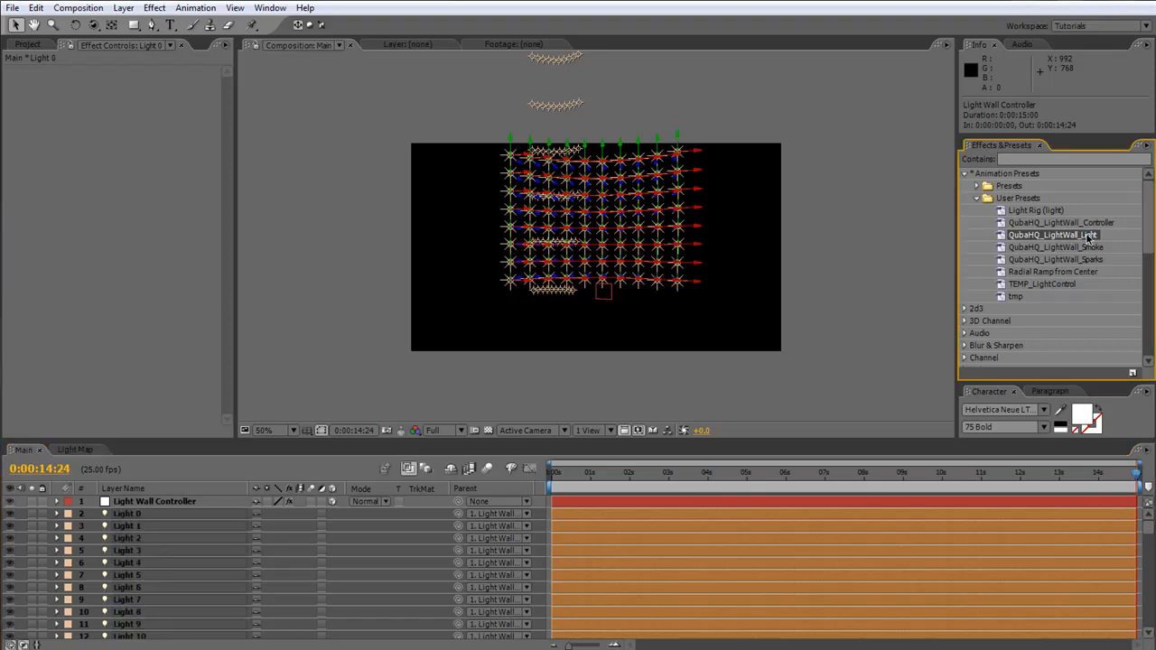
{"action": "left_click", "coordinate": [448, 472]}
{"action": "left_click", "coordinate": [214, 622]}
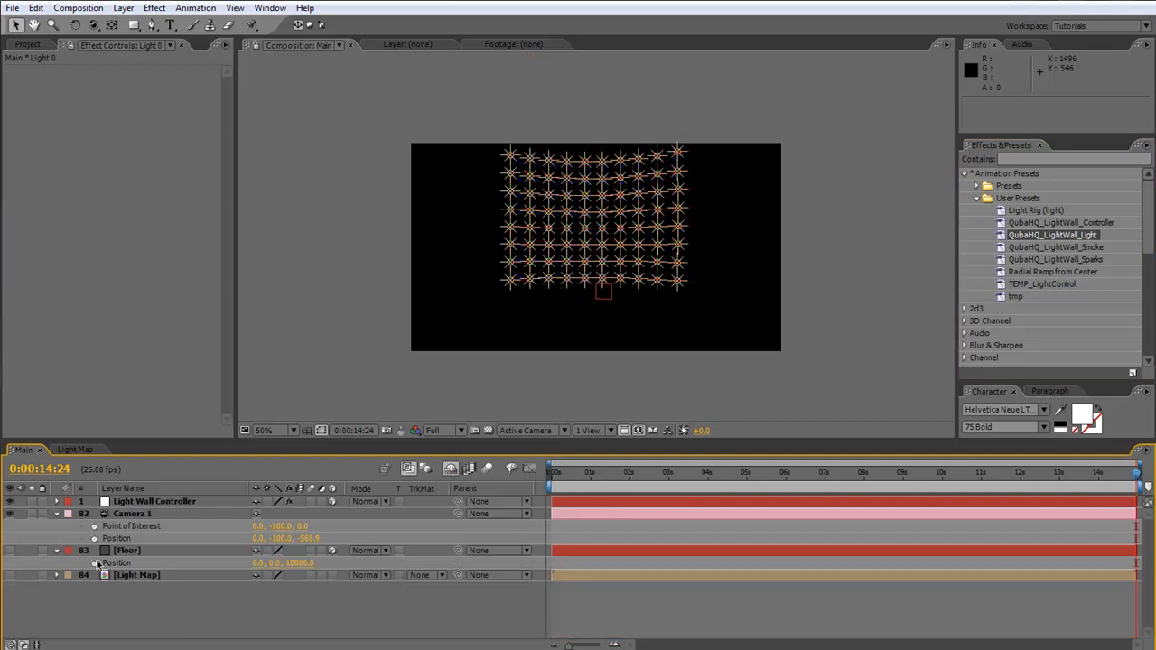
Turn on the Floor layer's visibility, and view the frame at 0:00:02:10 without the layer controls
{"action": "left_click", "coordinate": [11, 552]}
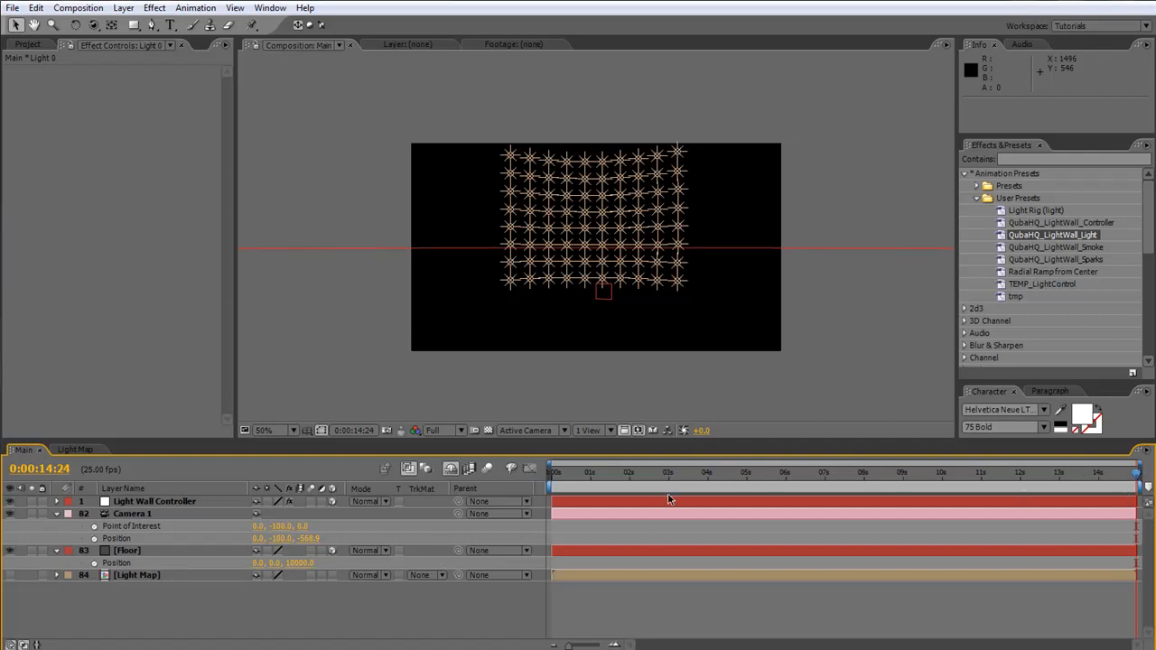
{"action": "left_click", "coordinate": [646, 479]}
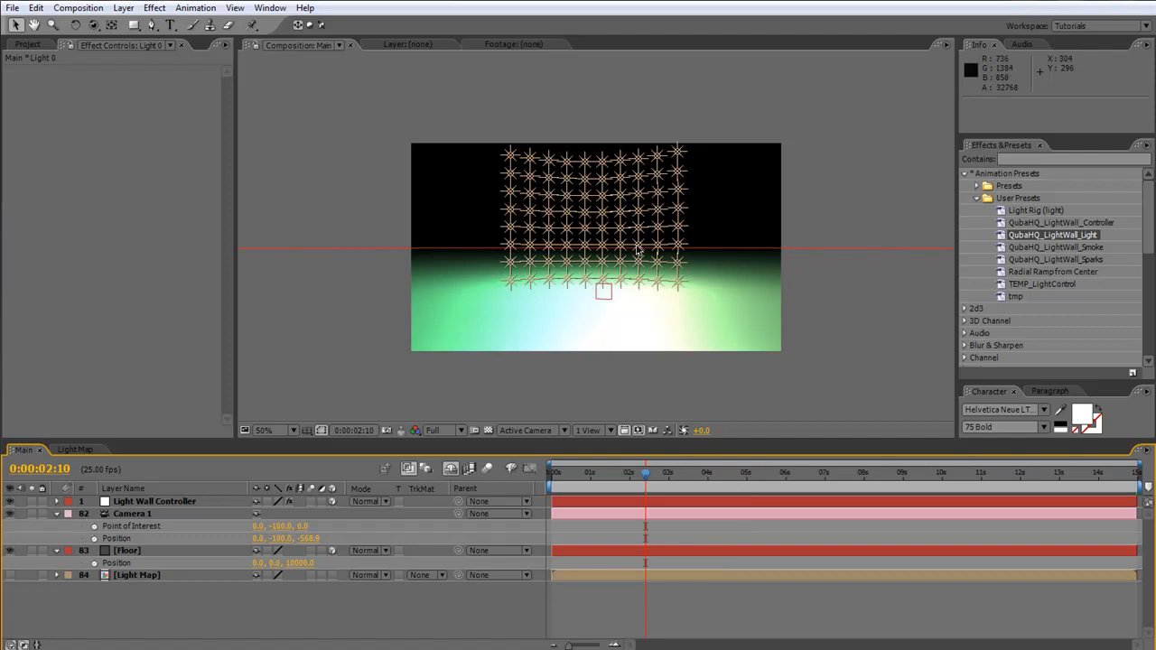
{"action": "left_click", "coordinate": [360, 325]}
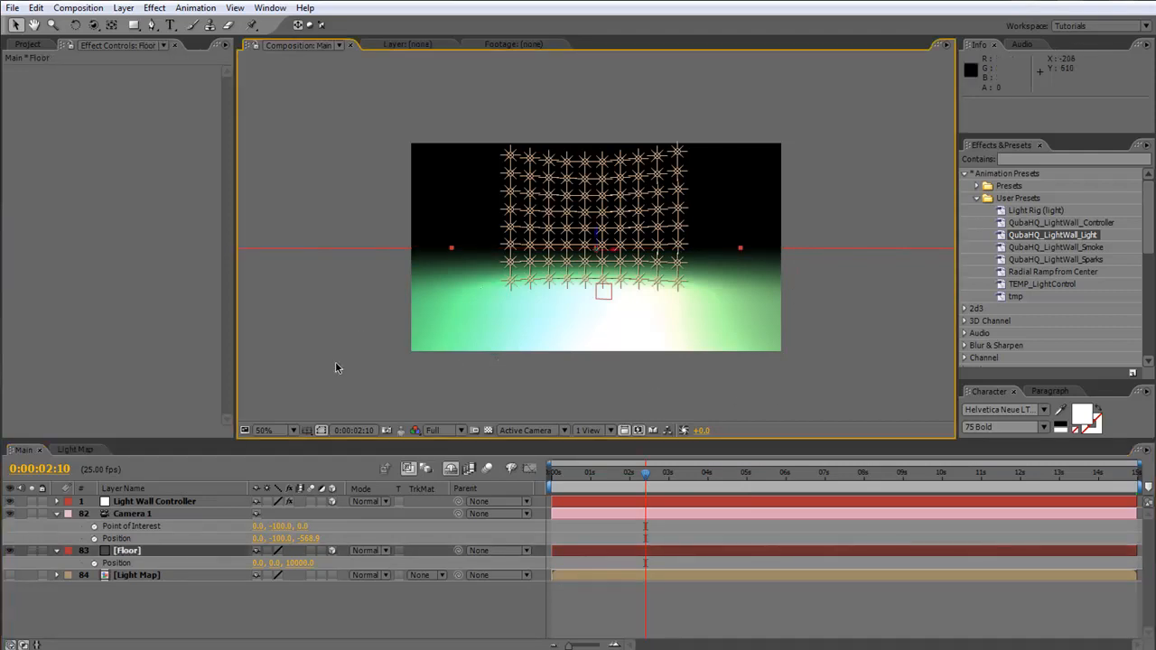
{"action": "key", "text": "ctrl+shift+h"}
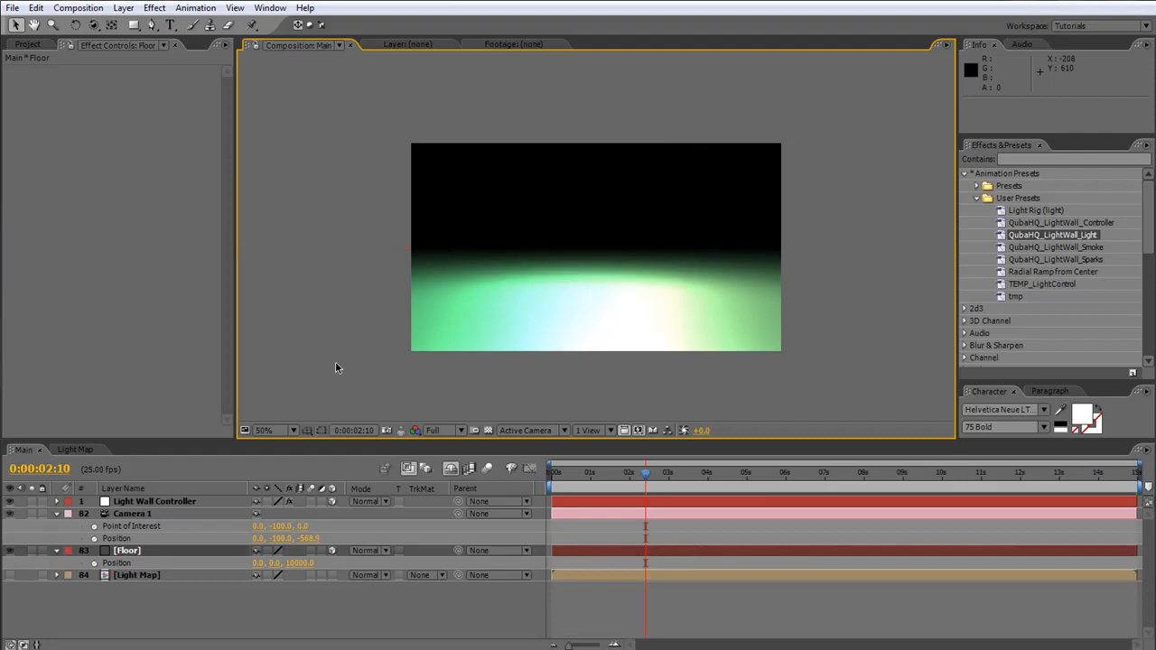
Enlarge the composition view to 100% and run a RAM preview of the colored light on the floor
{"action": "key", "text": "period"}
{"action": "key", "text": "period"}
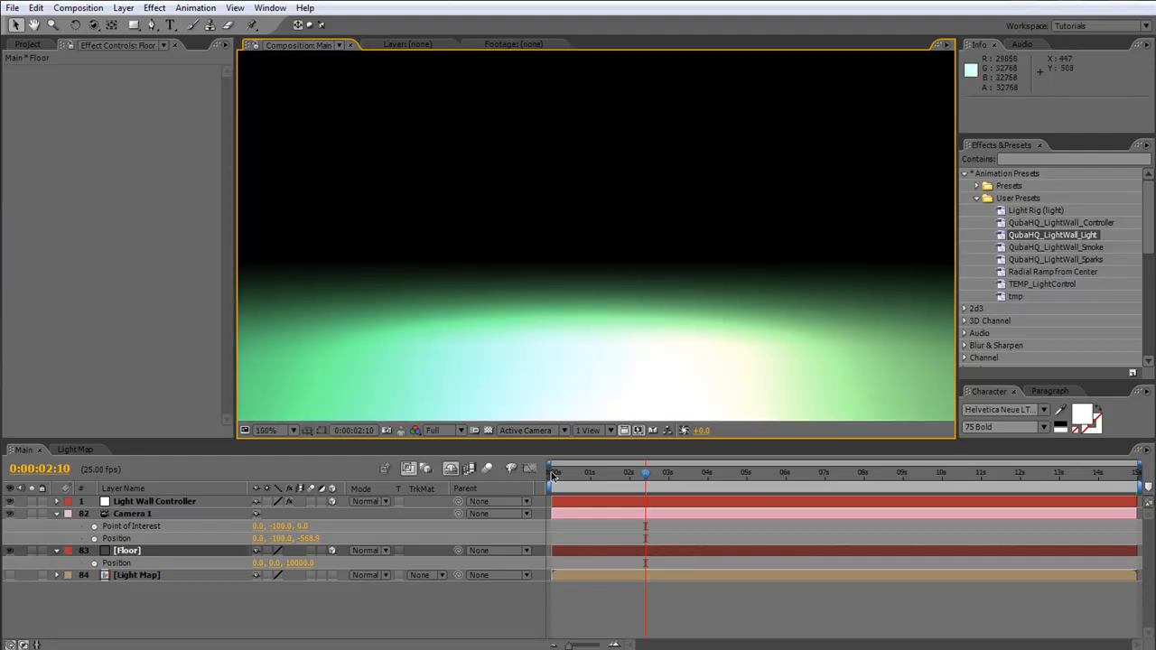
{"action": "left_click_drag", "start_coordinate": [591, 441], "coordinate": [596, 542]}
{"action": "left_click_drag", "start_coordinate": [620, 371], "coordinate": [632, 349]}
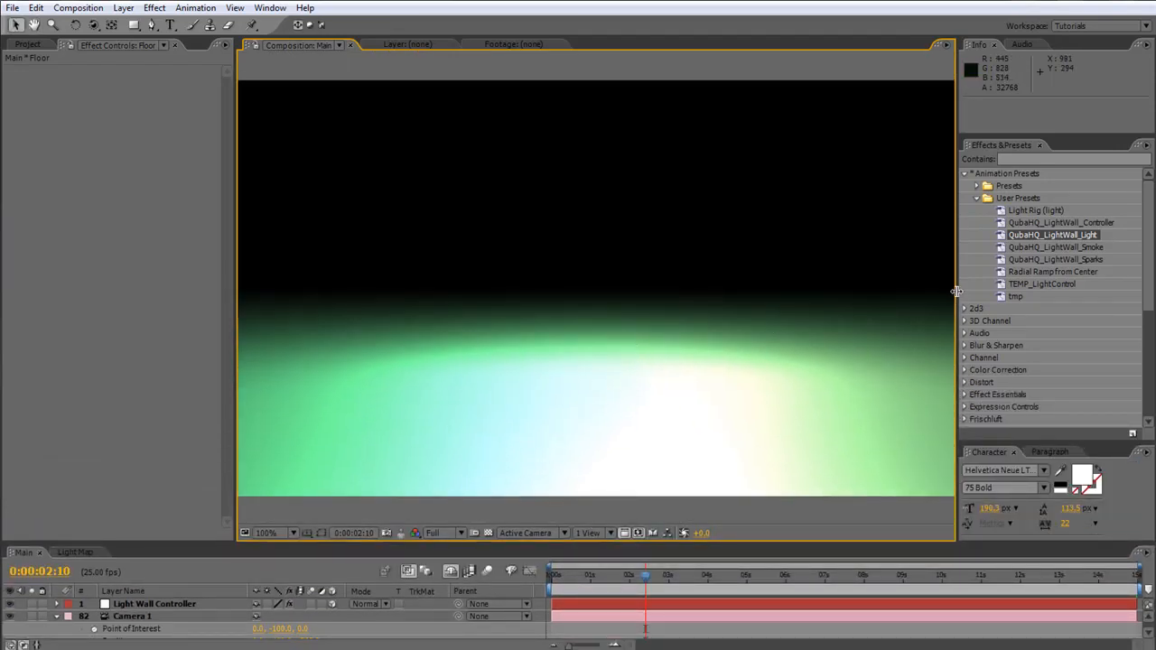
{"action": "left_click_drag", "start_coordinate": [958, 292], "coordinate": [1024, 293]}
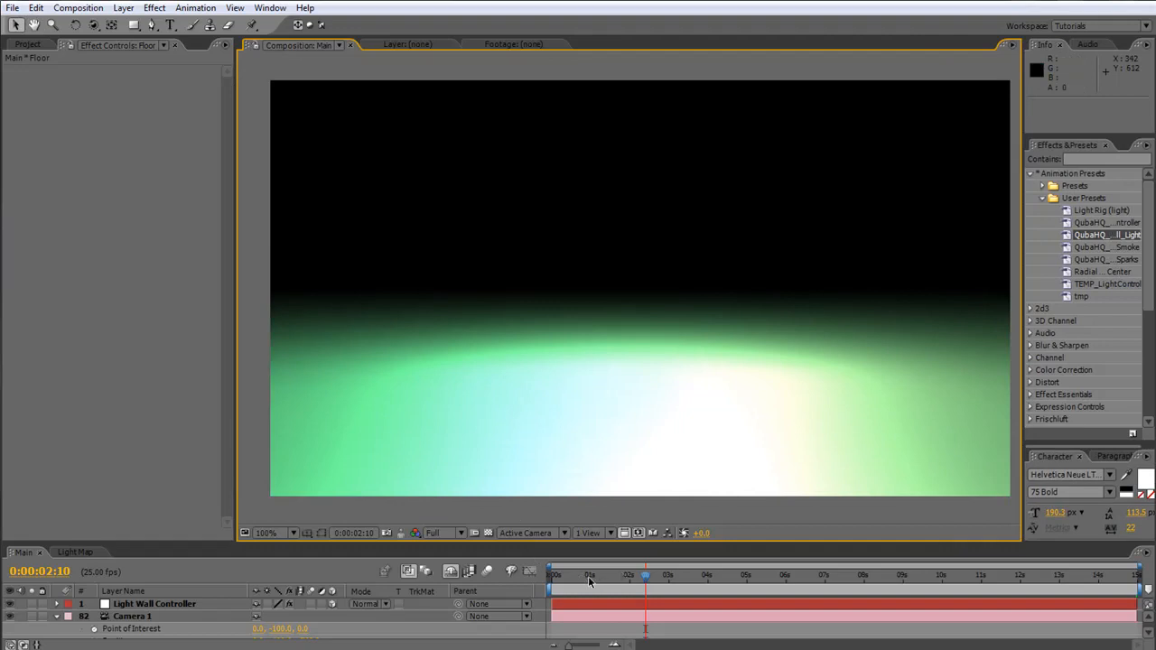
{"action": "key", "text": "KP_0"}
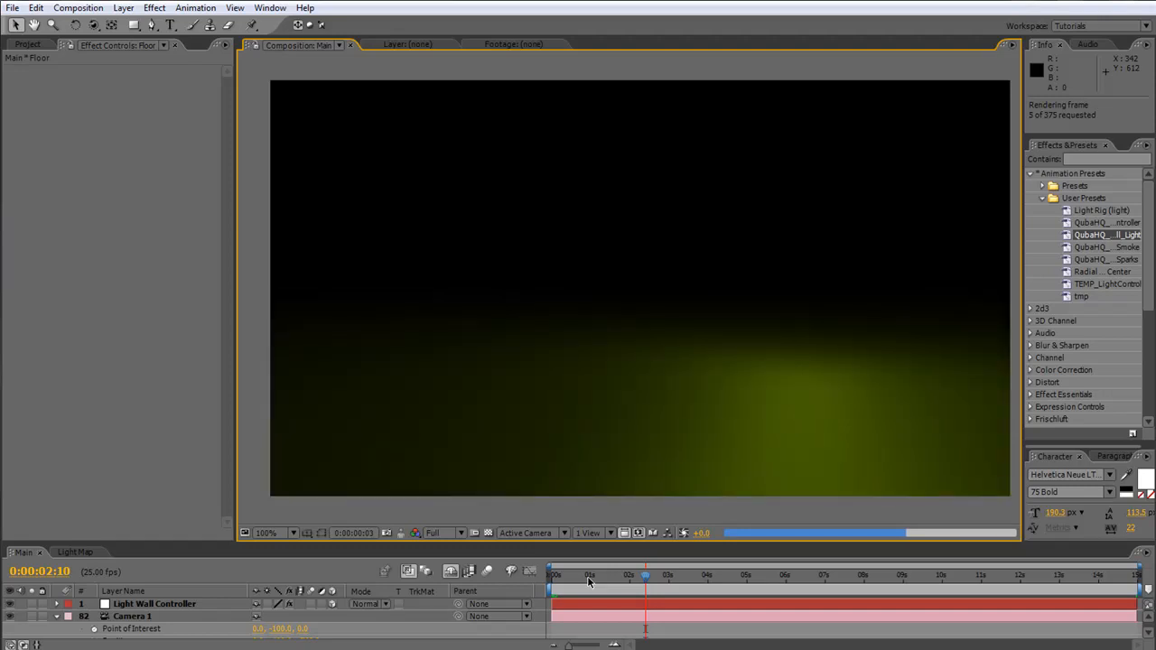
{"action": "key", "text": "space"}
{"action": "key", "text": "space"}
Create a new black solid named Flares at the top of the Main composition
{"action": "left_click_drag", "start_coordinate": [173, 542], "coordinate": [173, 377]}
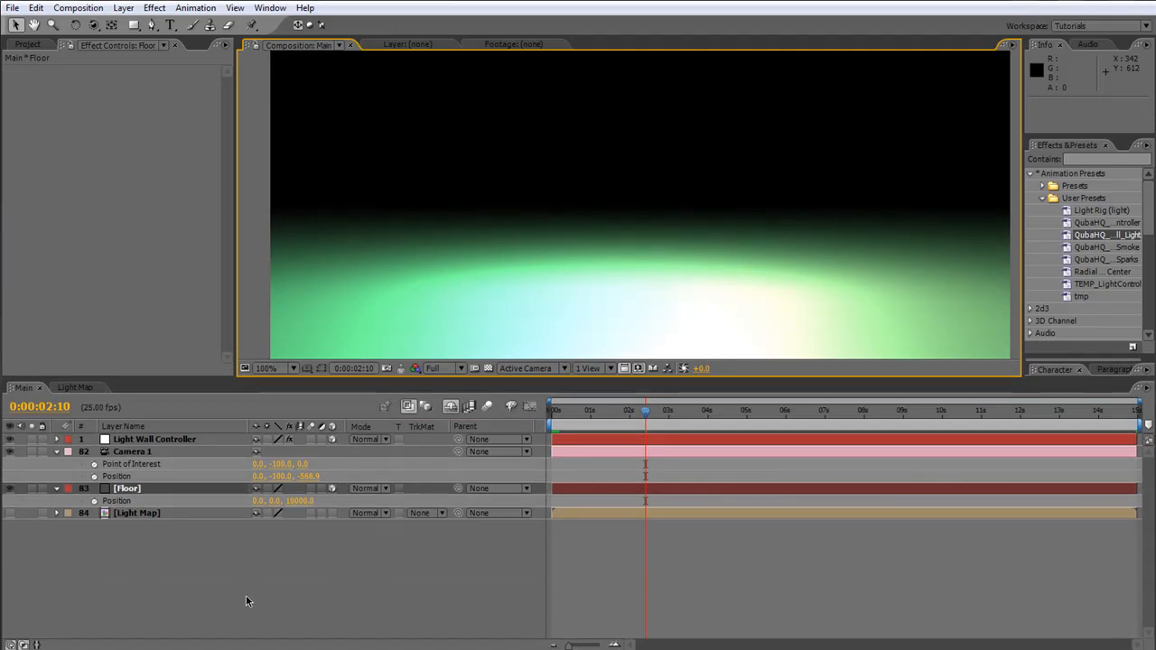
{"action": "left_click", "coordinate": [268, 587]}
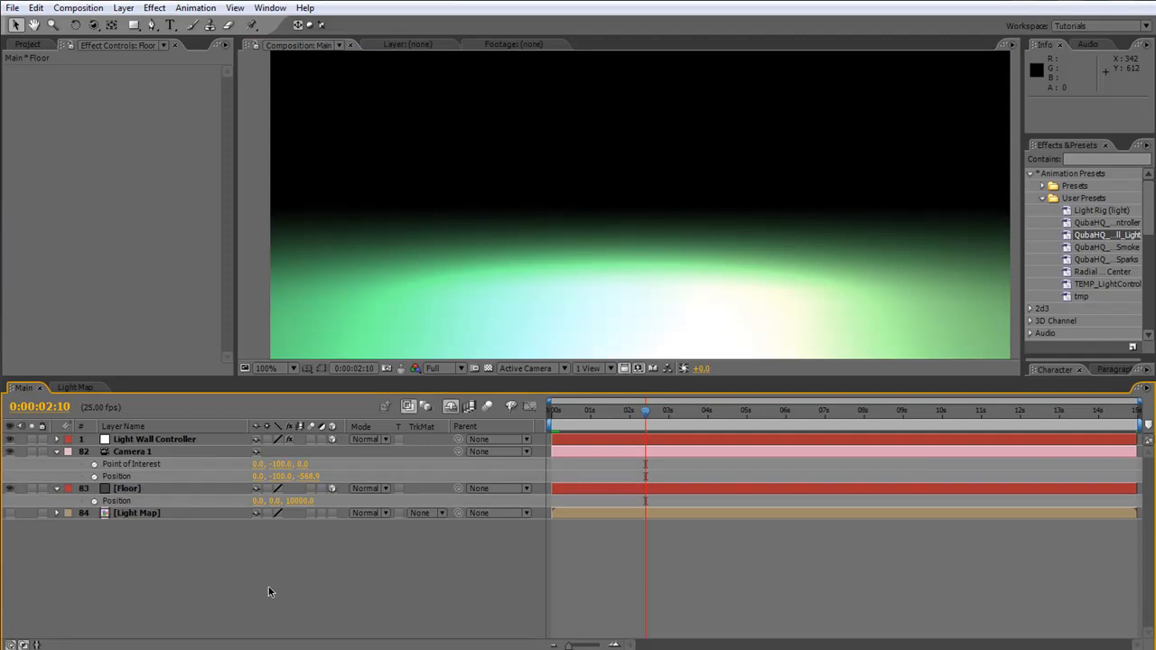
{"action": "key", "text": "ctrl+y"}
{"action": "type", "text": "Flare"}
{"action": "left_click", "coordinate": [592, 441]}
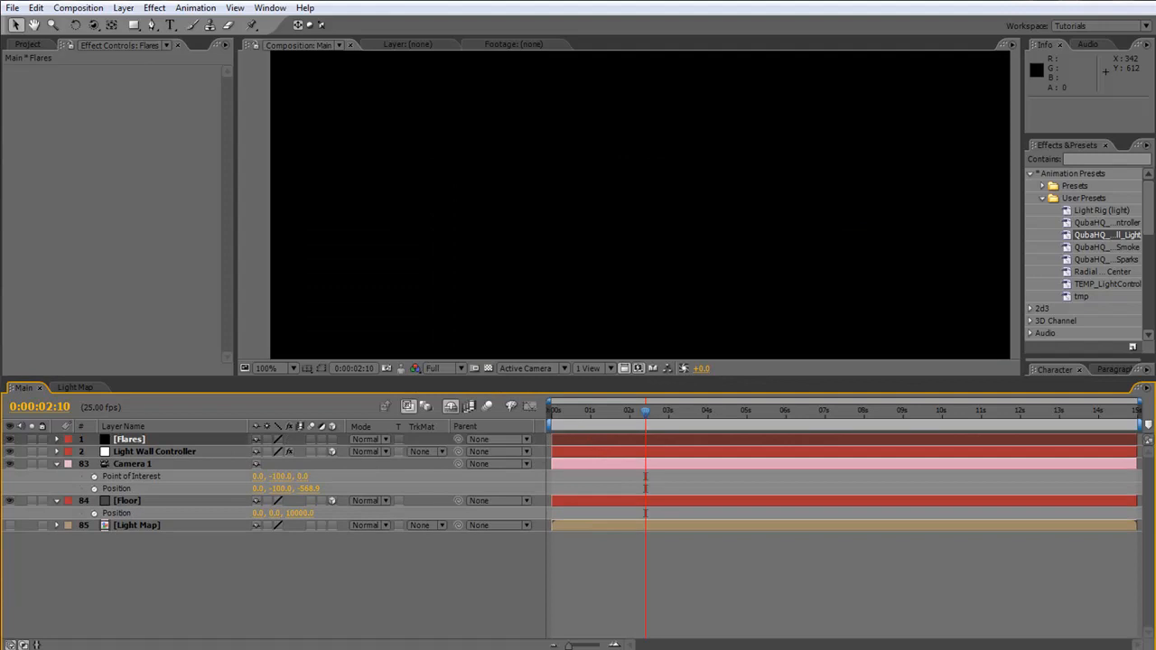
Apply the Video Copilot Optical Flares effect to the Flares layer and set its Source Type to Track Lights
{"action": "right_click", "coordinate": [161, 437]}
{"action": "mouse_move", "coordinate": [307, 614]}
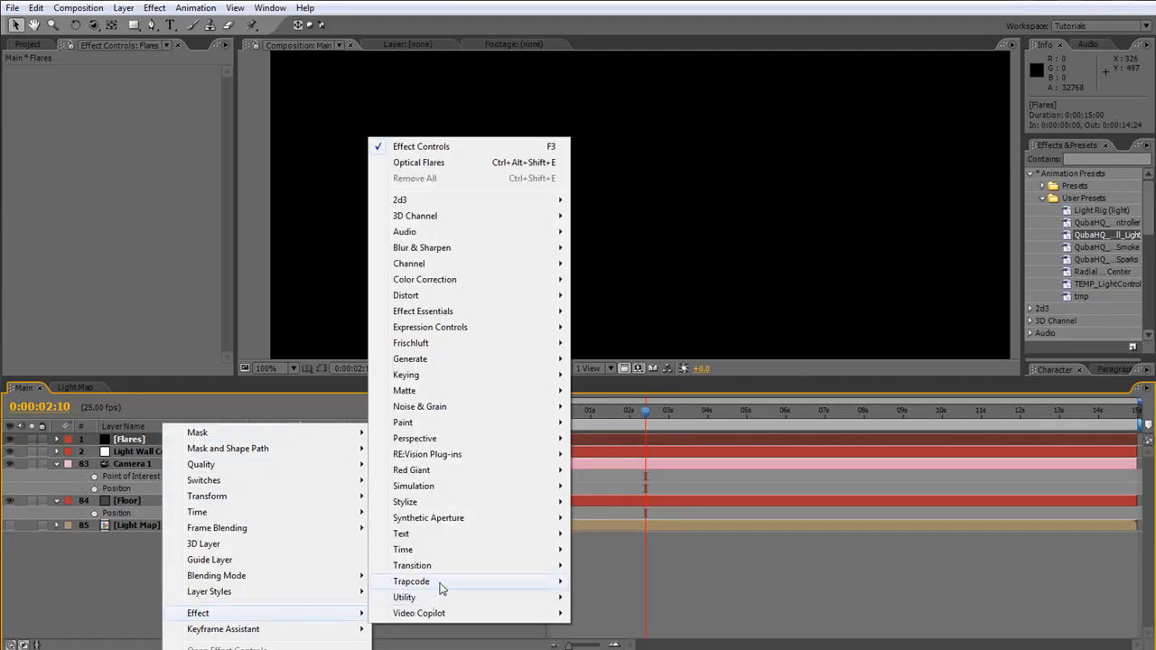
{"action": "mouse_move", "coordinate": [440, 614]}
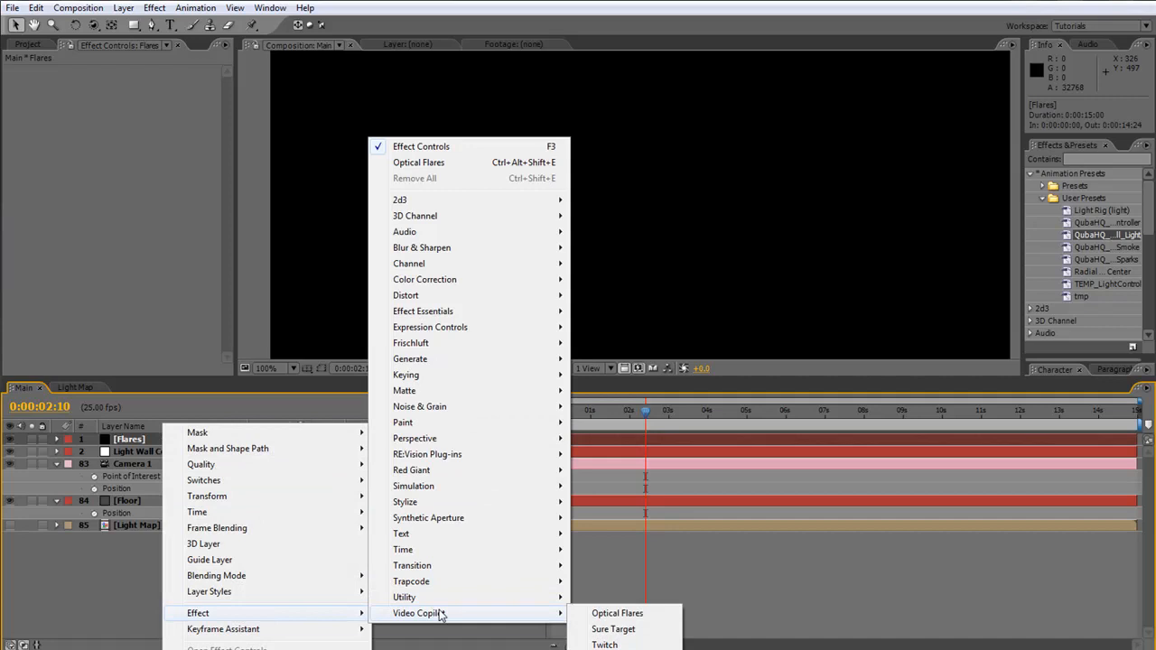
{"action": "left_click", "coordinate": [603, 615]}
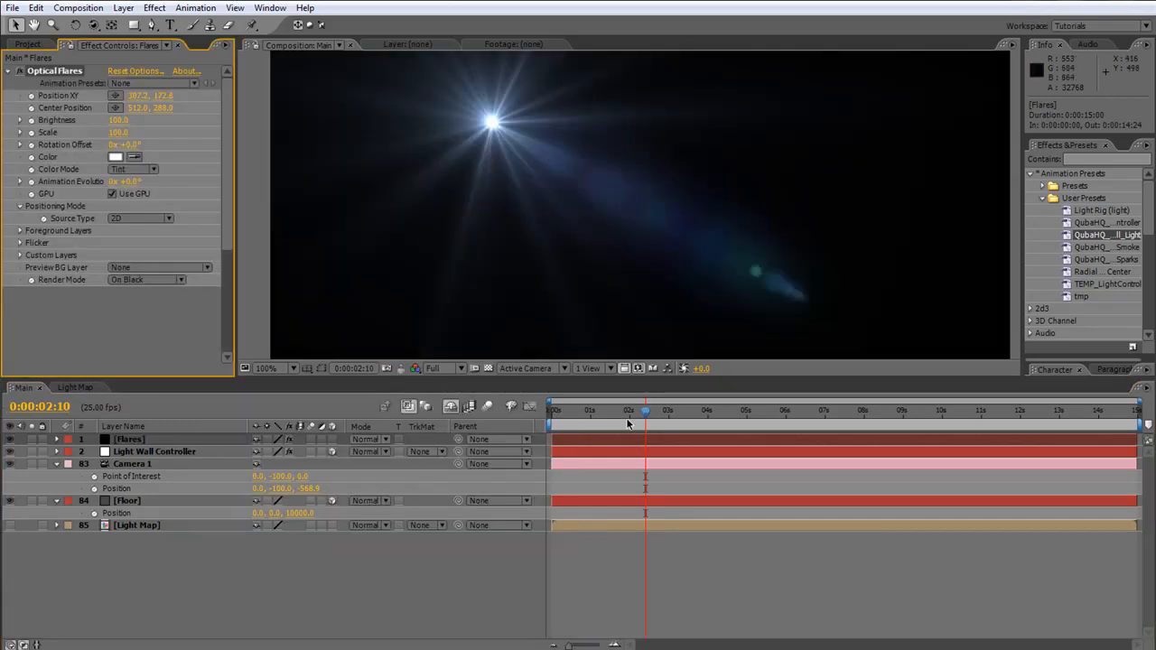
{"action": "left_click_drag", "start_coordinate": [637, 380], "coordinate": [637, 476]}
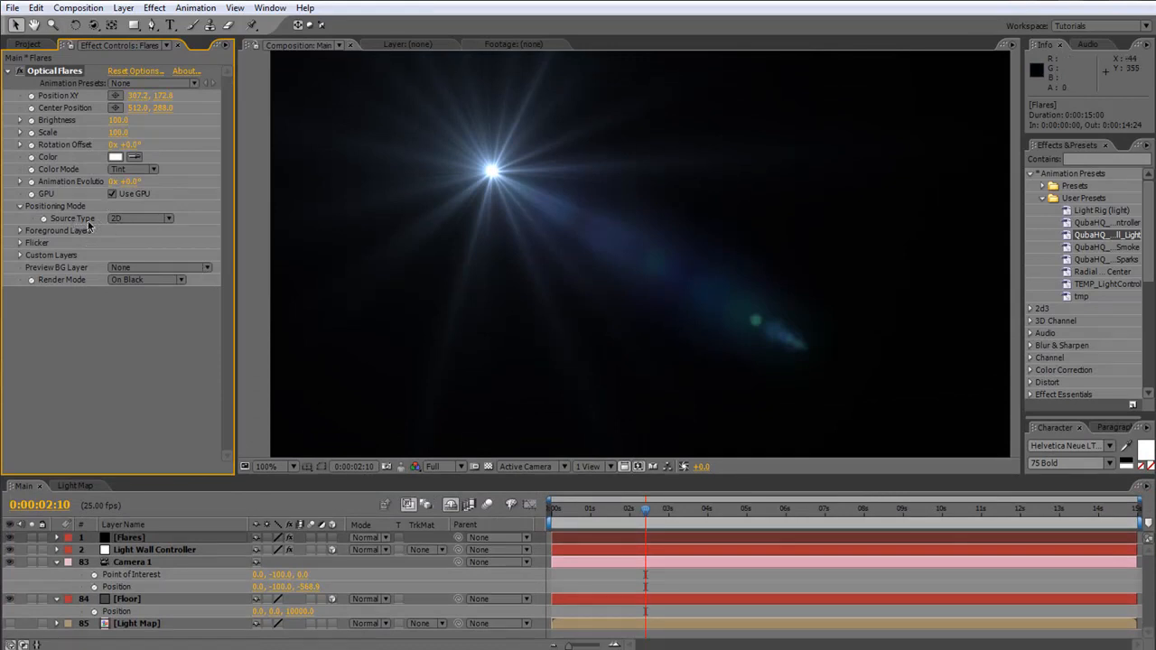
{"action": "left_click", "coordinate": [148, 221]}
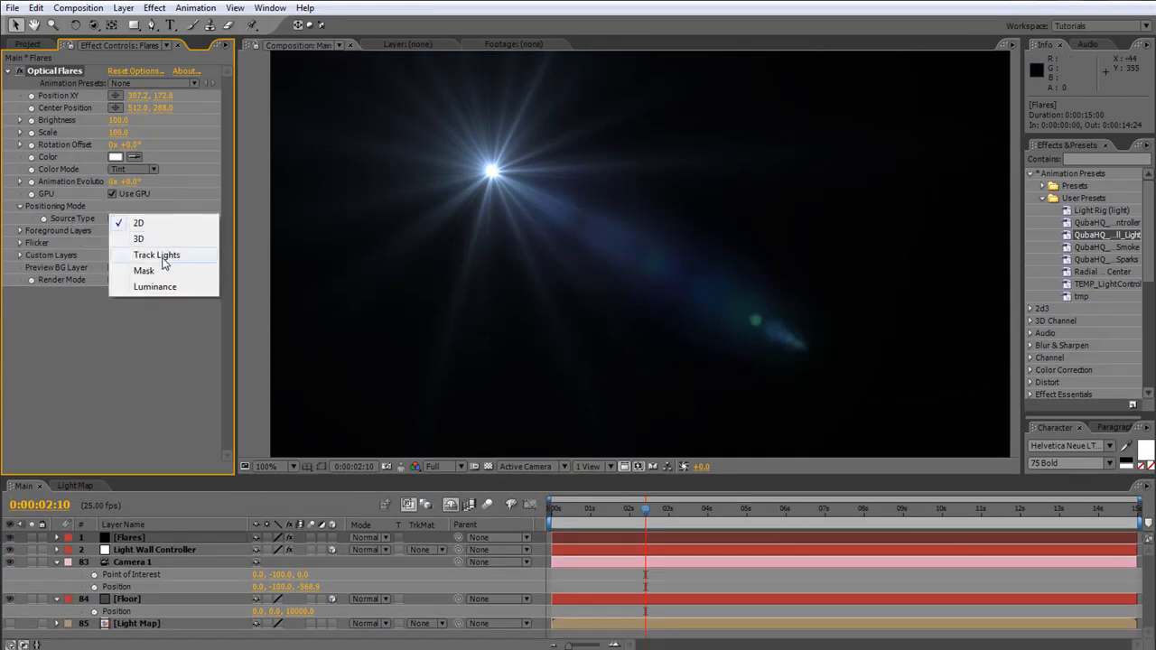
{"action": "left_click", "coordinate": [161, 255]}
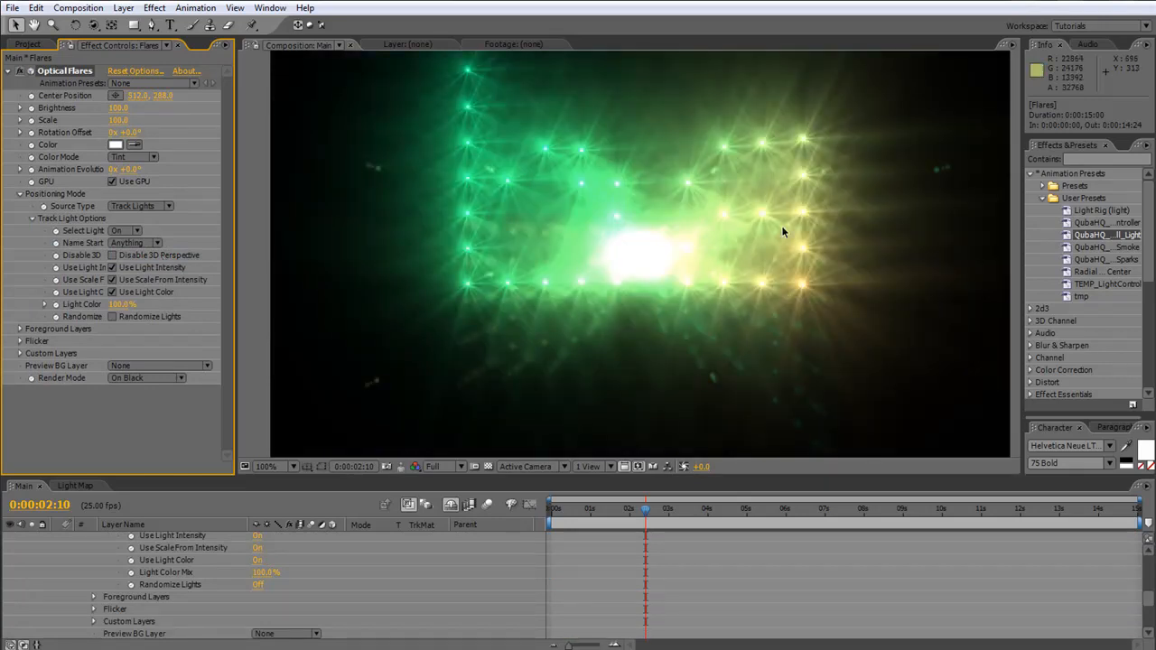
Load the Blue Steel preset from the Natural Flares presets in the Optical Flares options
{"action": "left_click", "coordinate": [148, 70]}
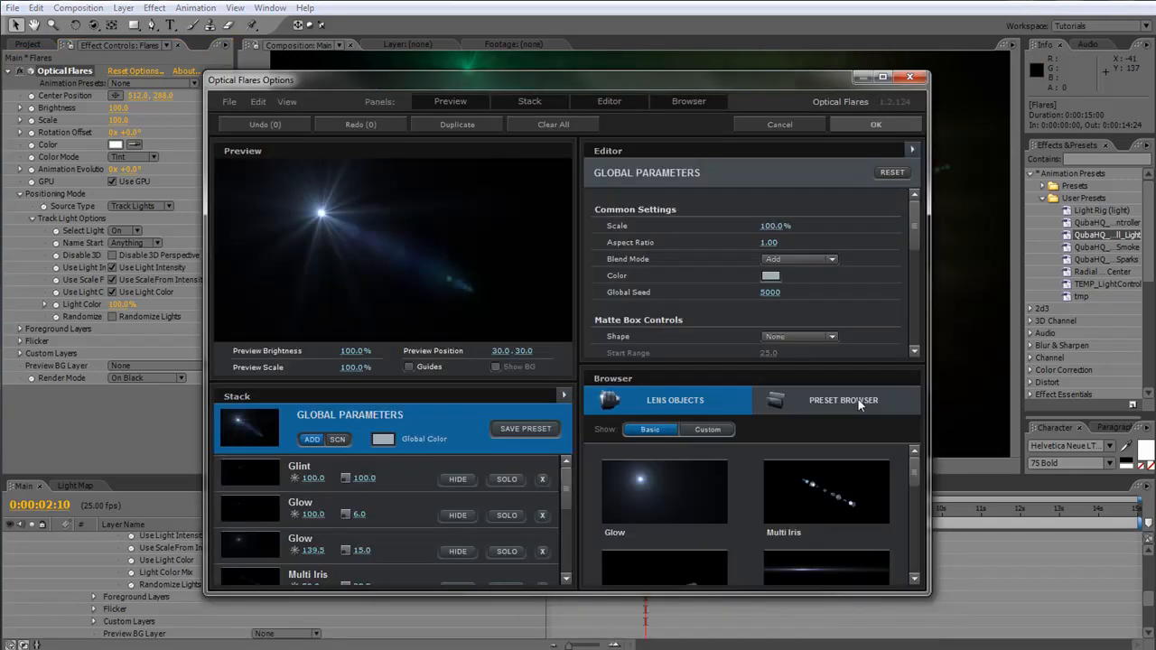
{"action": "left_click", "coordinate": [858, 399]}
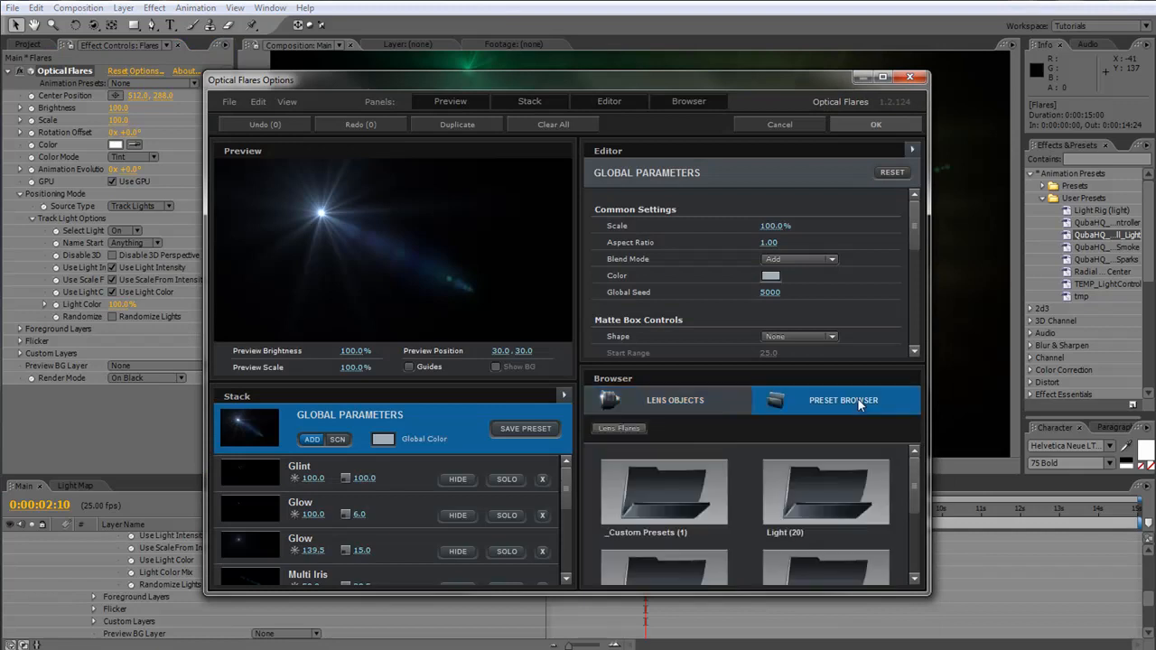
{"action": "scroll", "coordinate": [920, 494], "scroll_direction": "down", "scroll_amount": 2}
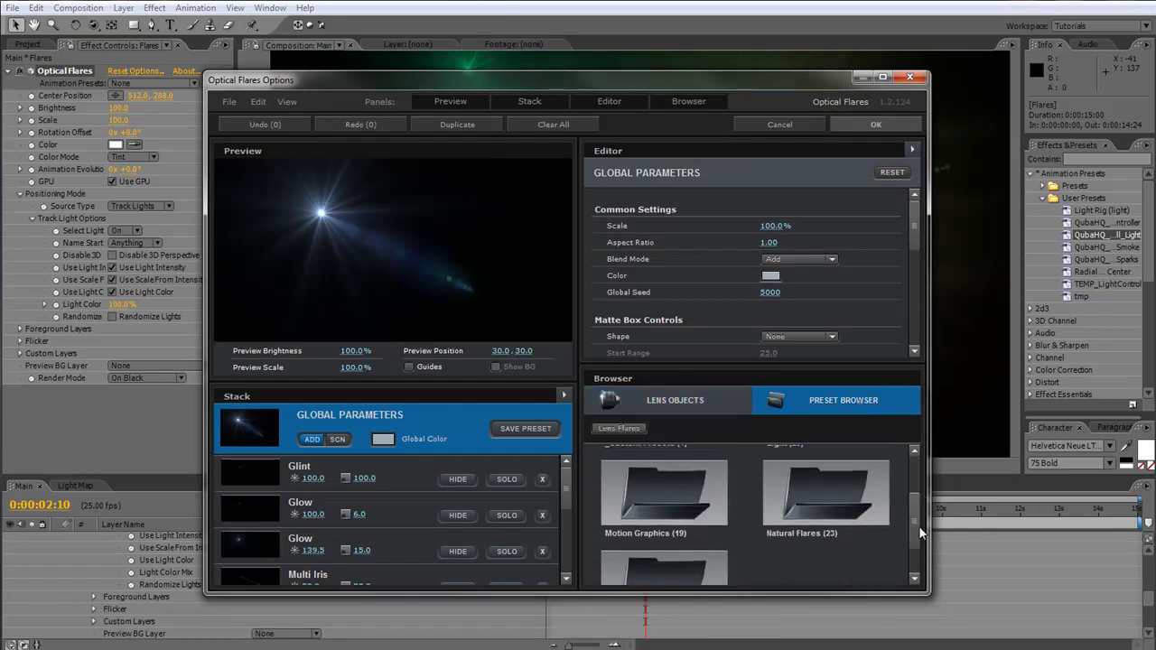
{"action": "left_click", "coordinate": [824, 495]}
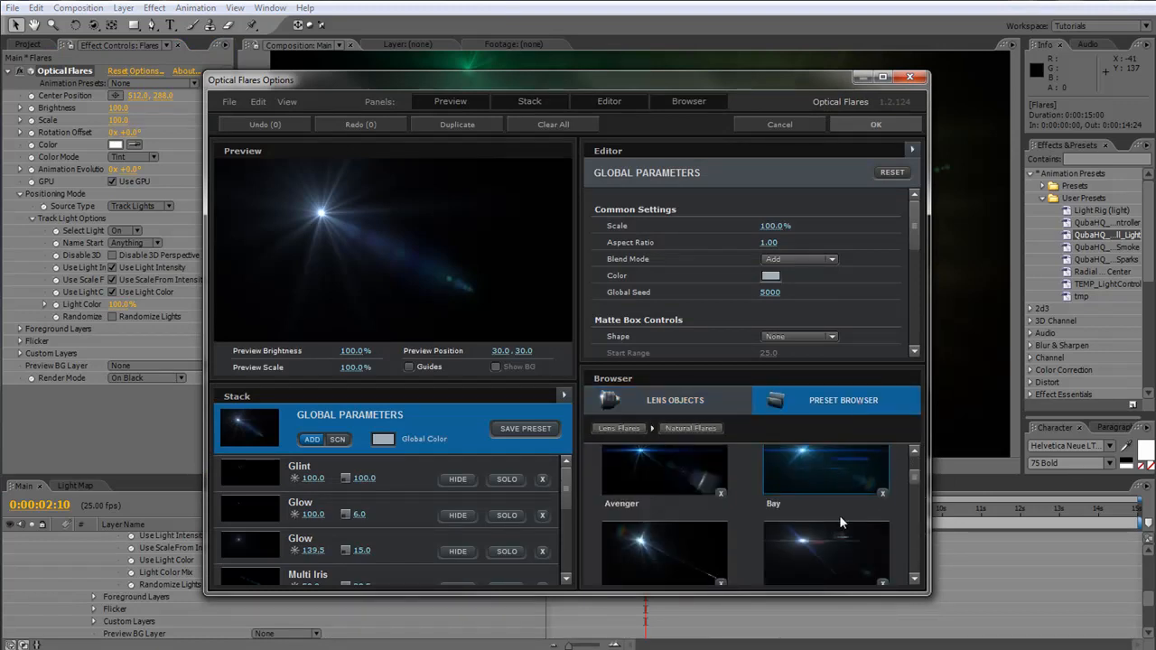
{"action": "scroll", "coordinate": [839, 515], "scroll_direction": "down", "scroll_amount": 2}
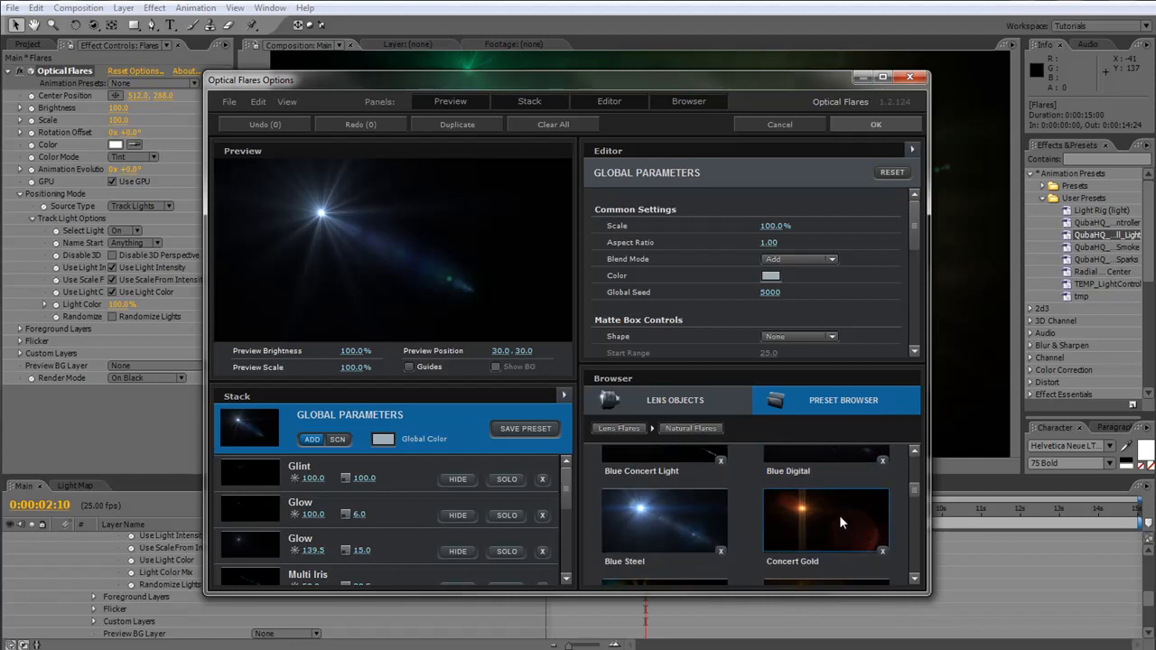
{"action": "left_click", "coordinate": [668, 519]}
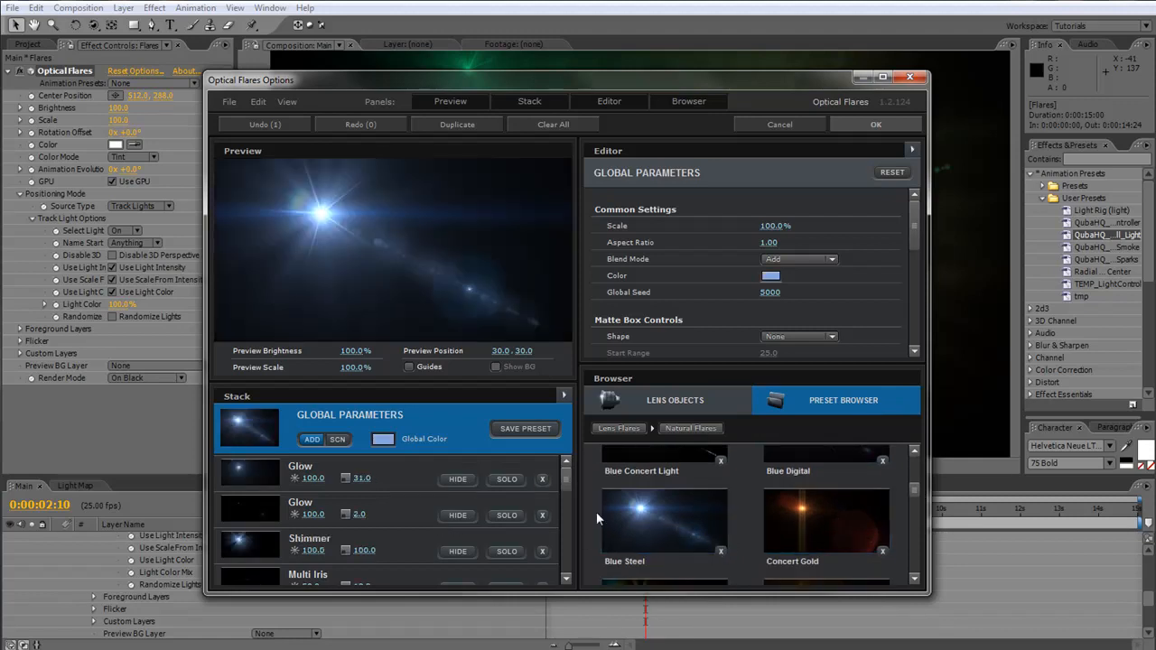
Solo the flare's first Glow, Shimmer, first Streak and Hoop elements, and apply the flare options
{"action": "left_click", "coordinate": [508, 480]}
{"action": "left_click", "coordinate": [510, 552]}
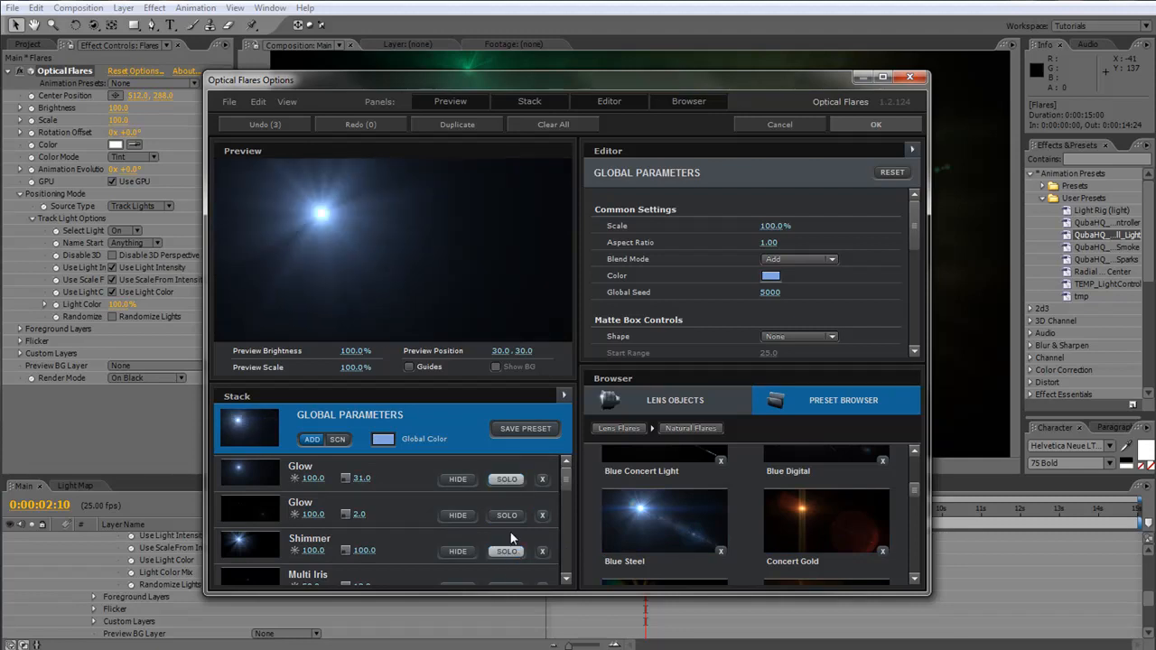
{"action": "scroll", "coordinate": [511, 538], "scroll_direction": "down", "scroll_amount": 2}
{"action": "scroll", "coordinate": [398, 525], "scroll_direction": "down", "scroll_amount": 1}
{"action": "left_click_drag", "start_coordinate": [568, 478], "coordinate": [574, 519]}
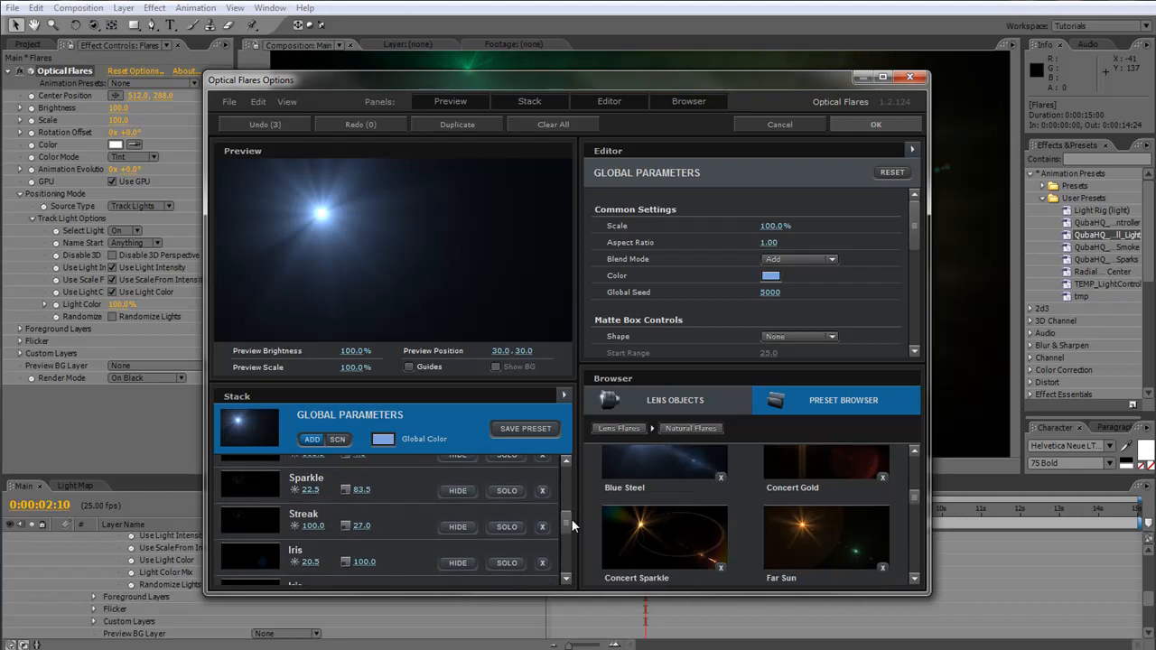
{"action": "left_click", "coordinate": [505, 527]}
{"action": "scroll", "coordinate": [507, 551], "scroll_direction": "down", "scroll_amount": 5}
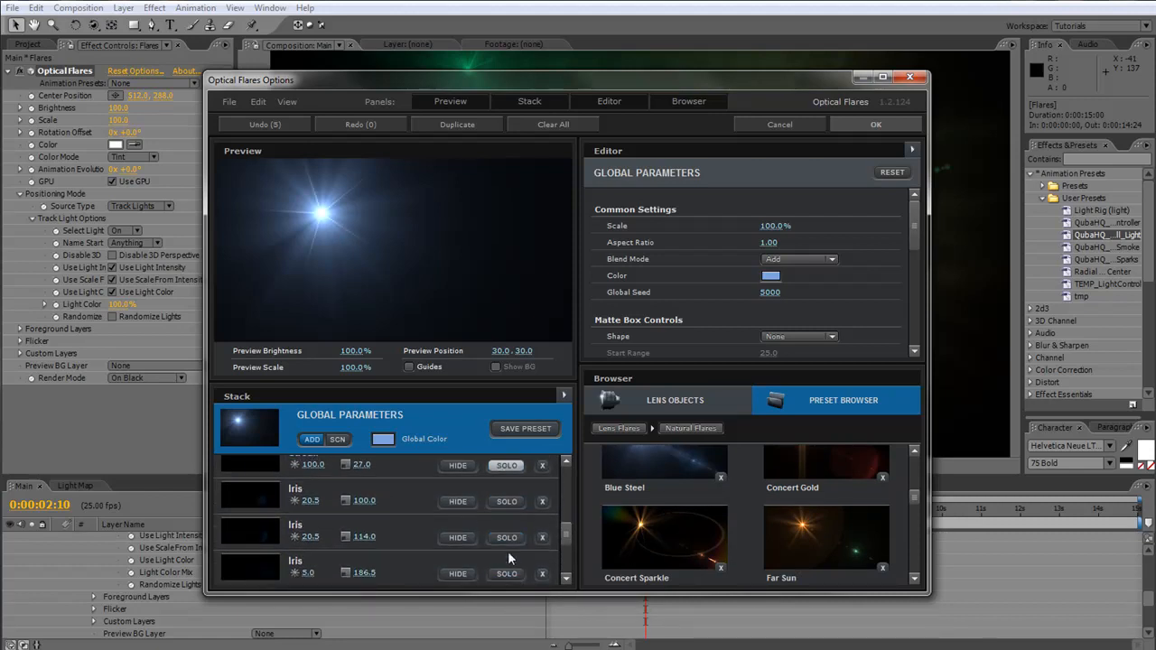
{"action": "scroll", "coordinate": [504, 560], "scroll_direction": "down", "scroll_amount": 3}
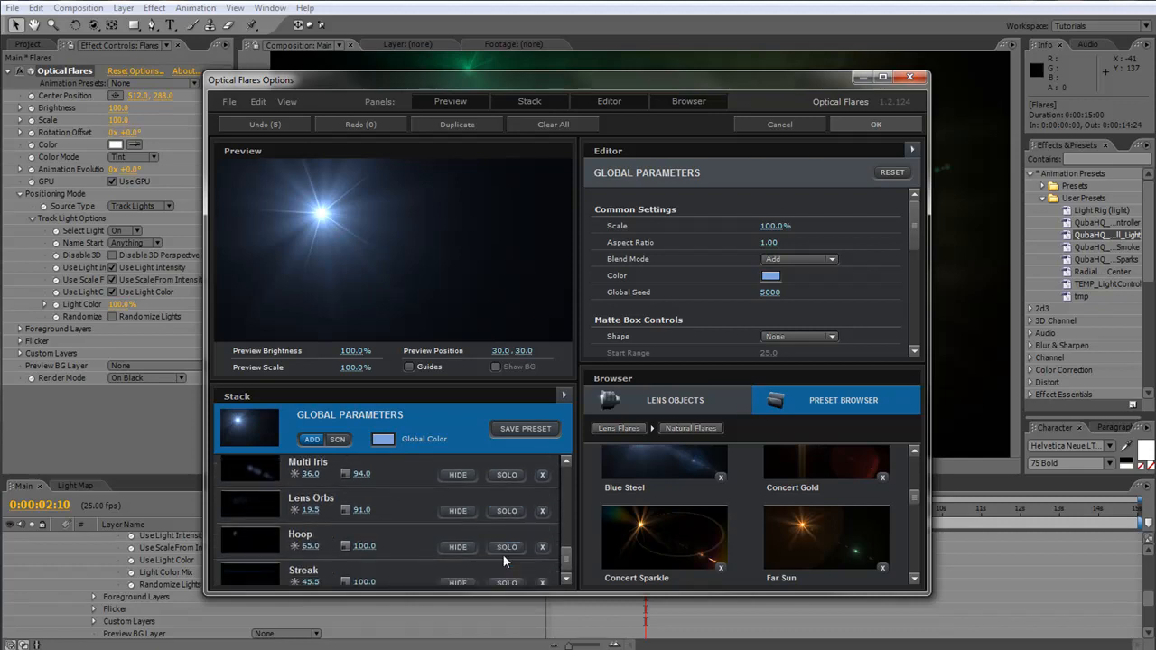
{"action": "scroll", "coordinate": [507, 553], "scroll_direction": "down", "scroll_amount": 1}
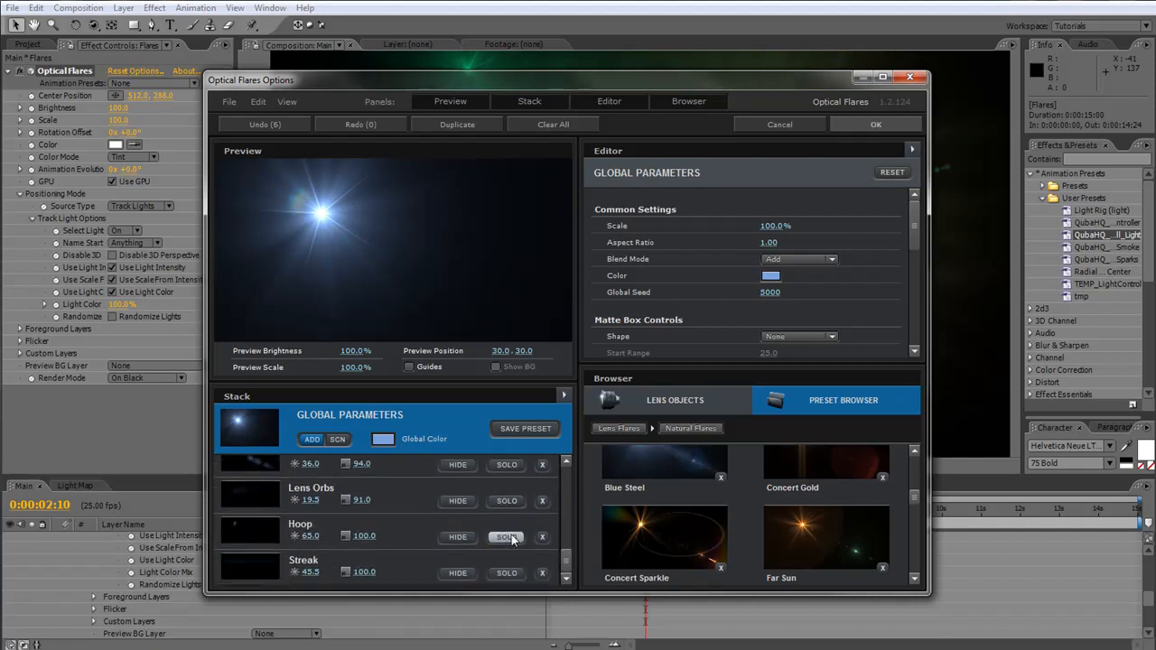
{"action": "scroll", "coordinate": [508, 536], "scroll_direction": "up", "scroll_amount": 6}
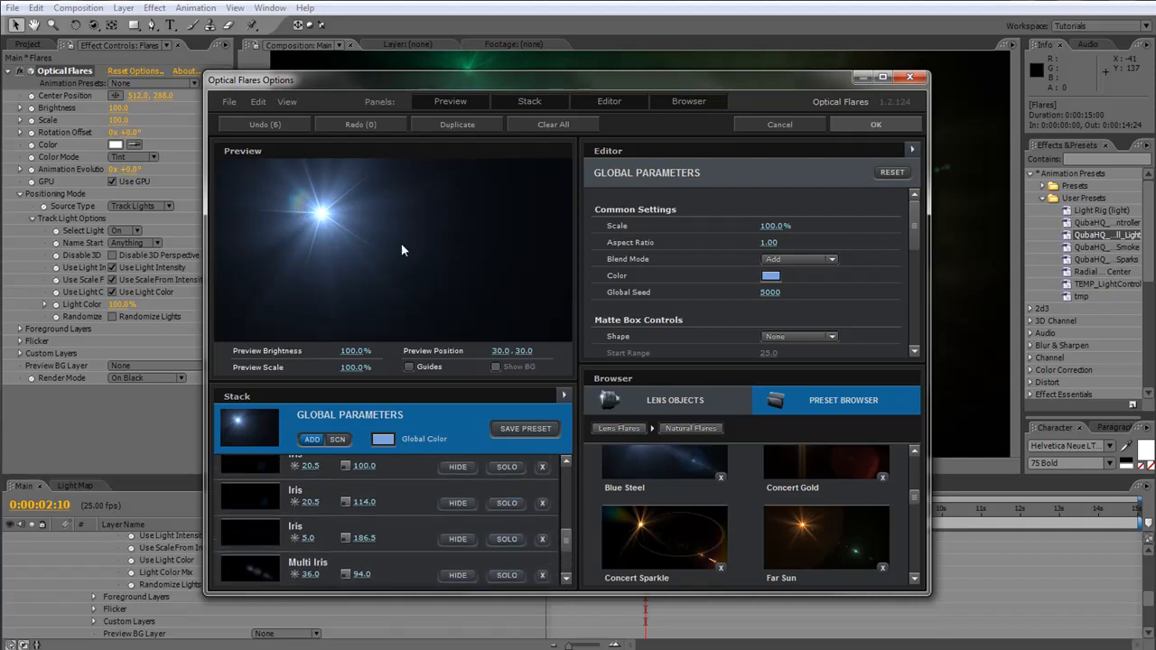
{"action": "left_click", "coordinate": [879, 124]}
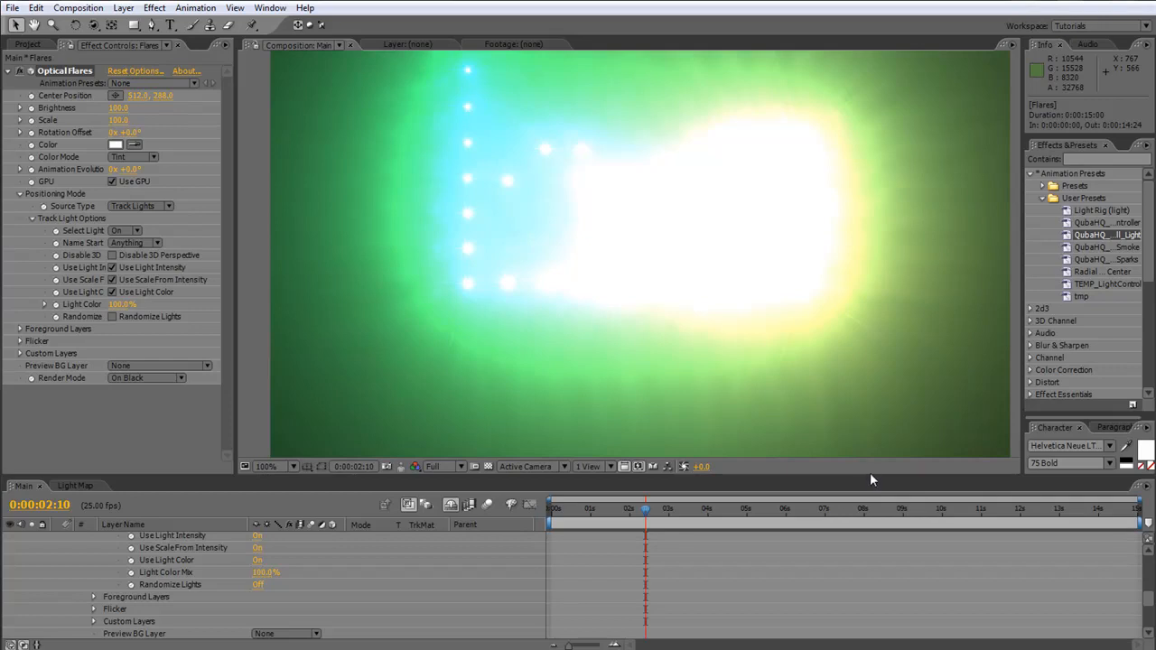
Enlarge the timeline area, hide the Flares layer and collapse its properties
{"action": "left_click_drag", "start_coordinate": [867, 475], "coordinate": [877, 537]}
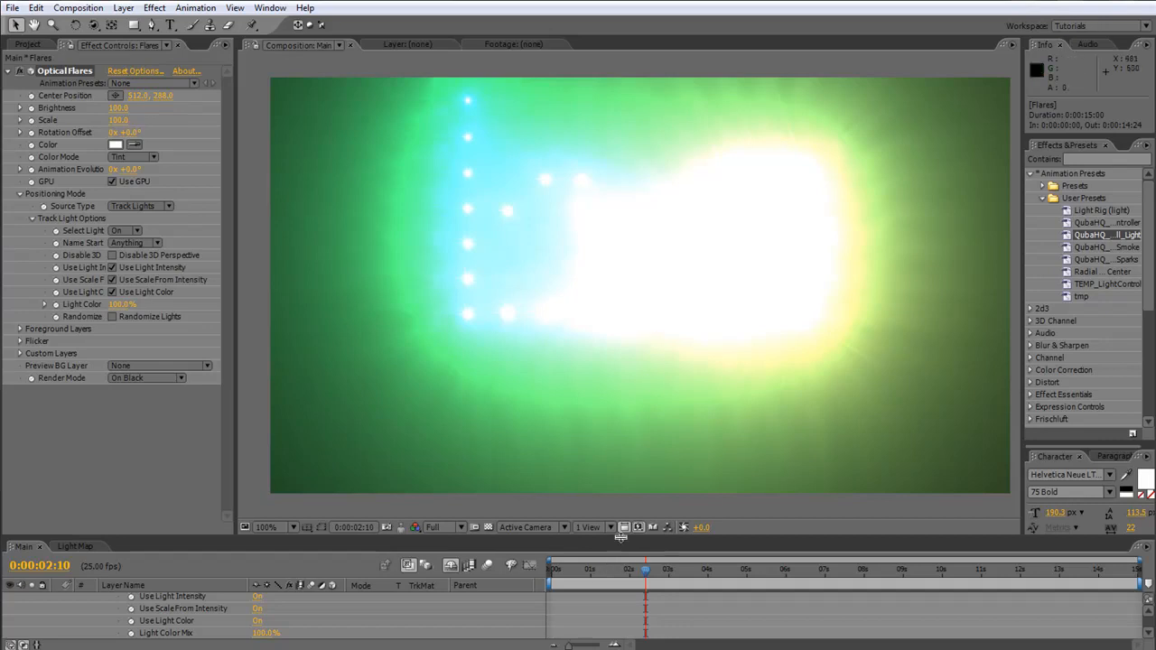
{"action": "left_click_drag", "start_coordinate": [623, 539], "coordinate": [623, 401]}
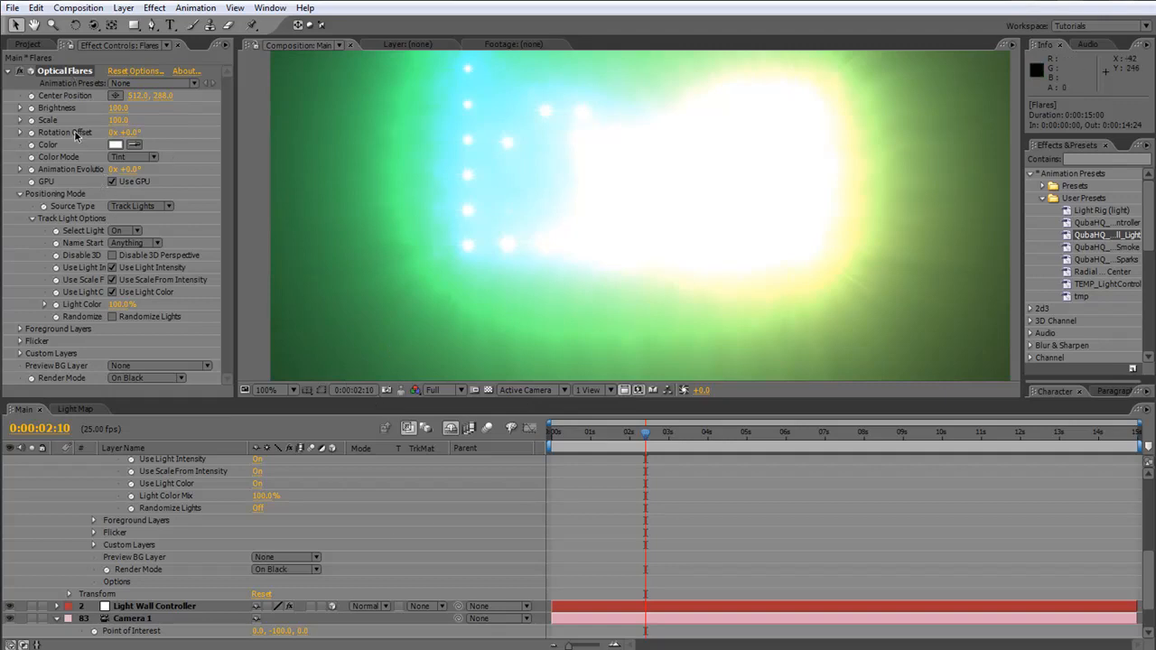
{"action": "left_click_drag", "start_coordinate": [1150, 579], "coordinate": [1149, 493]}
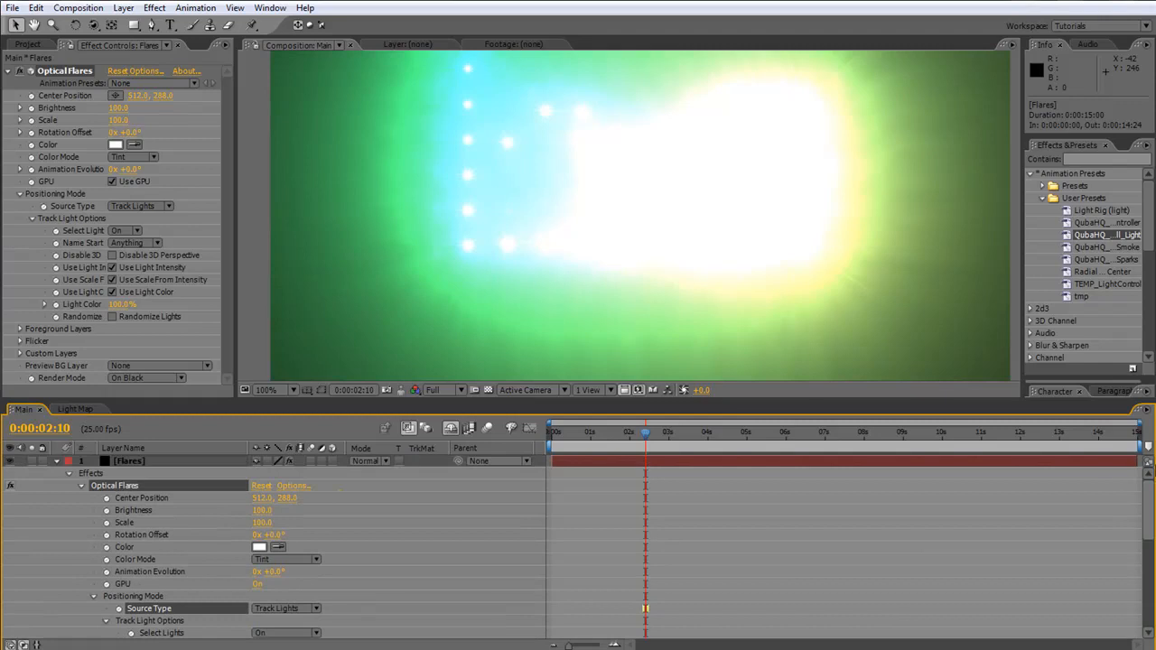
{"action": "left_click", "coordinate": [10, 464]}
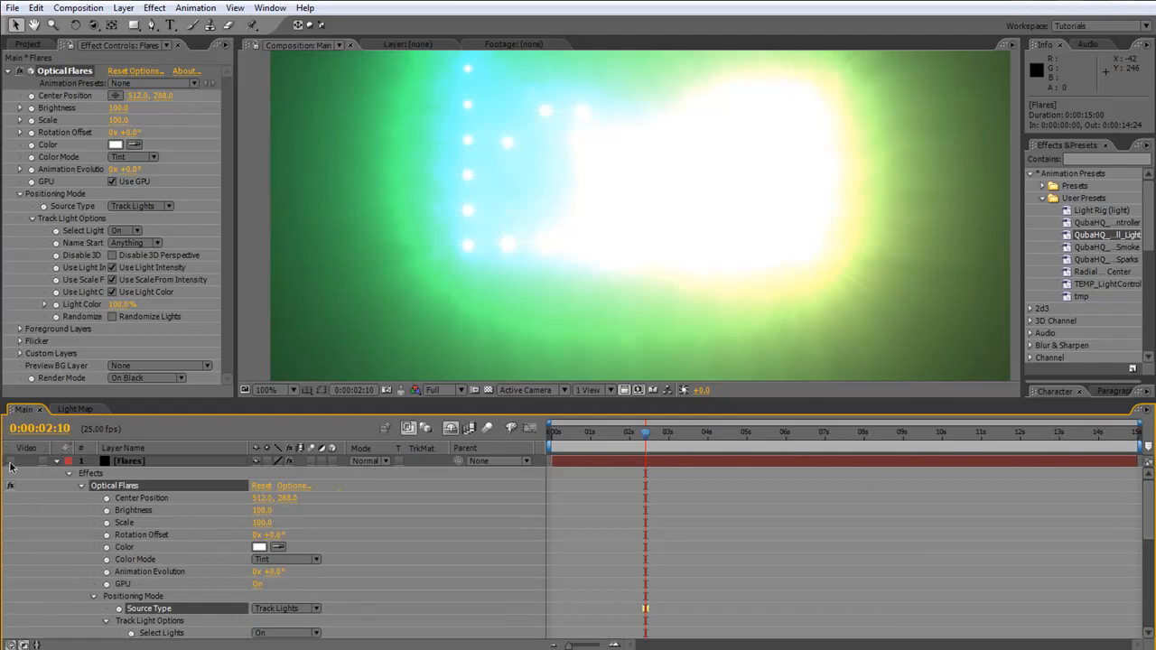
{"action": "left_click", "coordinate": [57, 463]}
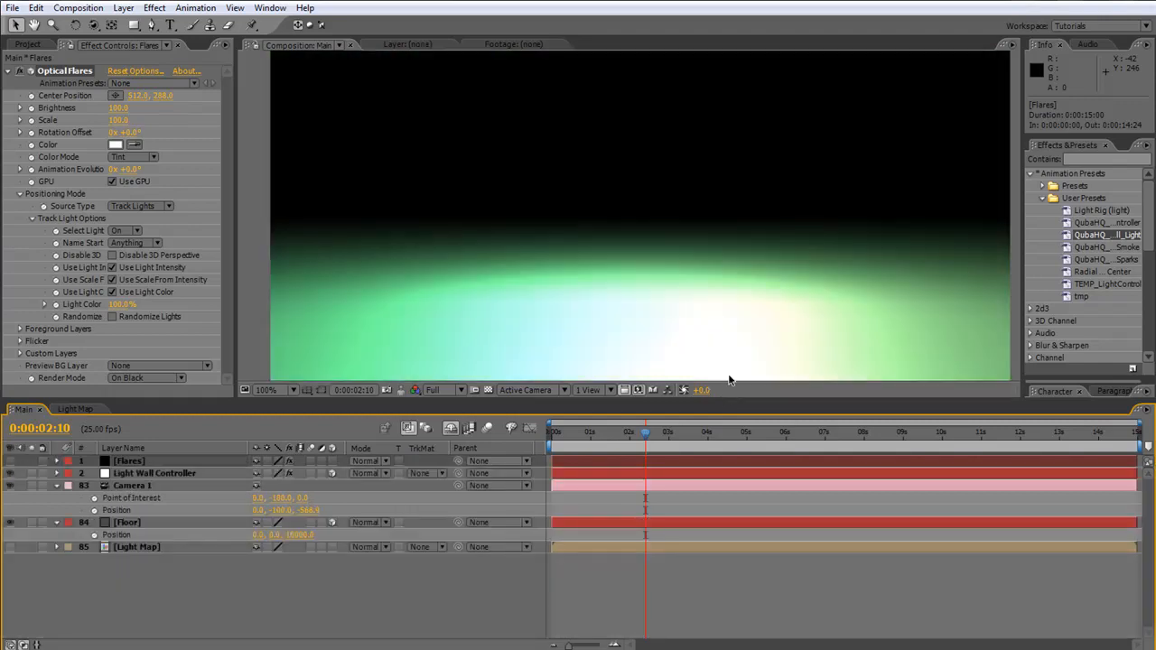
Set the Light Wall Controller's Light Boost to -5
{"action": "key", "text": "h"}
{"action": "left_click_drag", "start_coordinate": [694, 343], "coordinate": [690, 276]}
{"action": "key", "text": "v"}
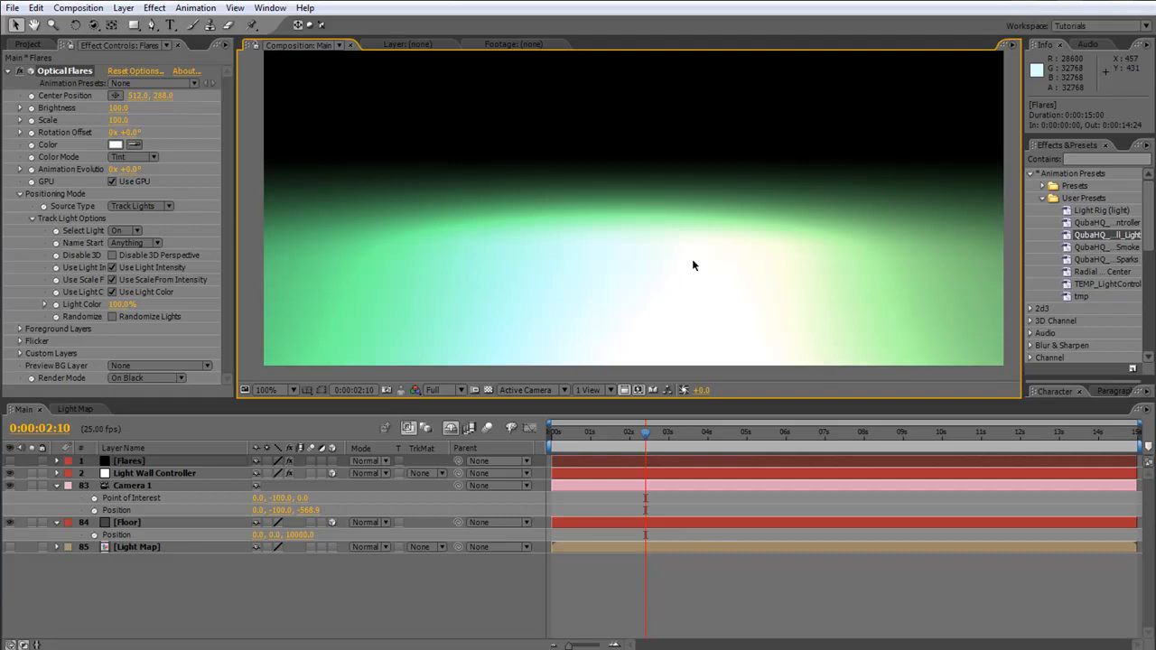
{"action": "left_click", "coordinate": [164, 477]}
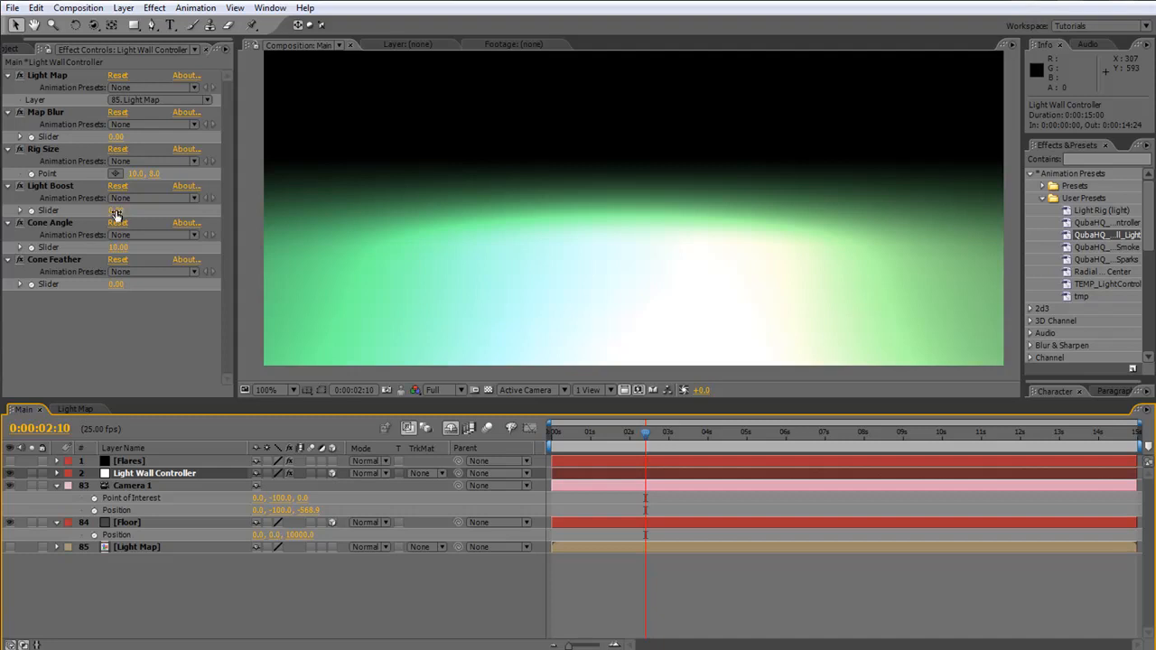
{"action": "left_click", "coordinate": [116, 211]}
{"action": "type", "text": "-5"}
{"action": "key", "text": "Return"}
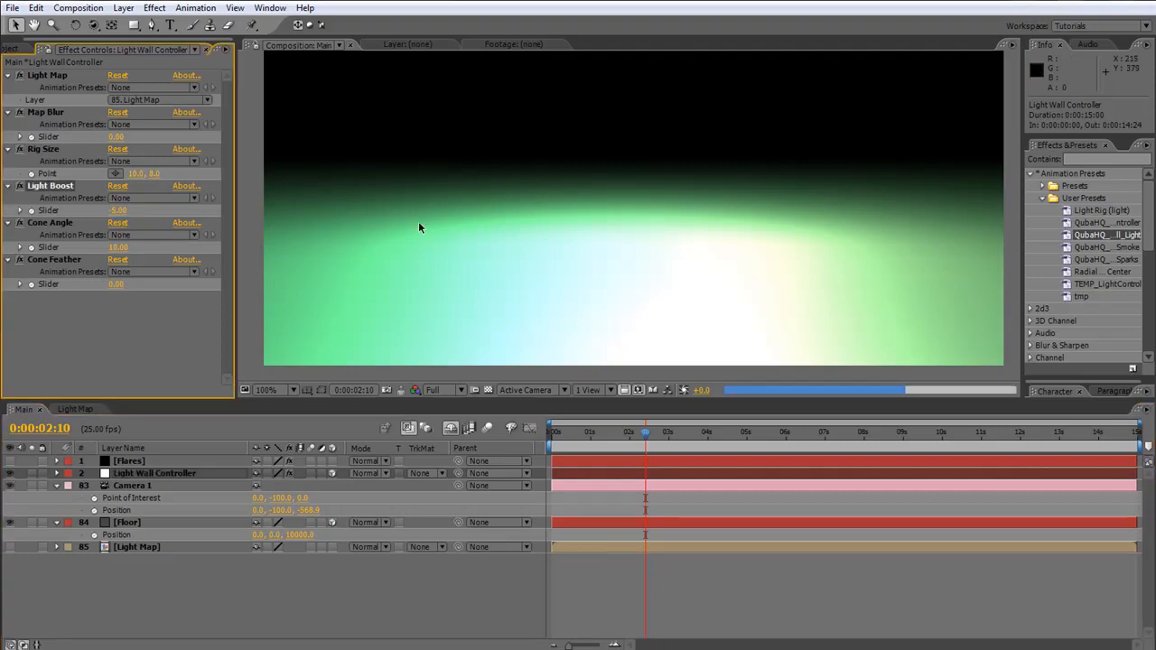
Set the Floor layer's opacity to 50%
{"action": "left_click", "coordinate": [127, 523]}
{"action": "key", "text": "t"}
{"action": "left_click", "coordinate": [260, 535]}
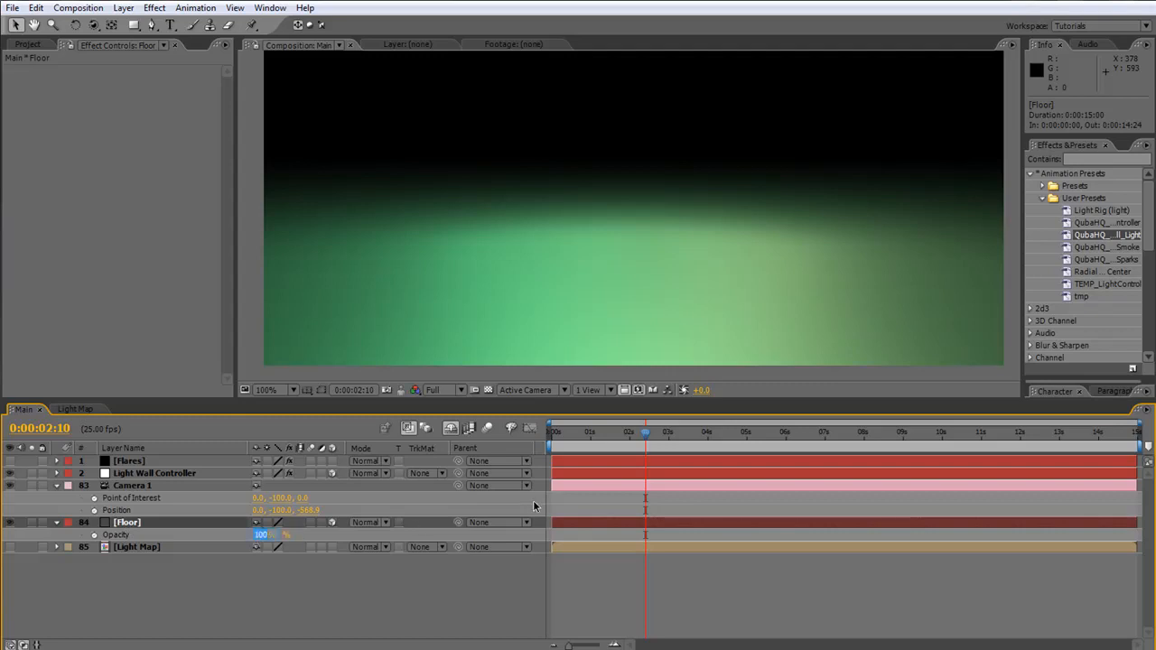
{"action": "key", "text": "Return"}
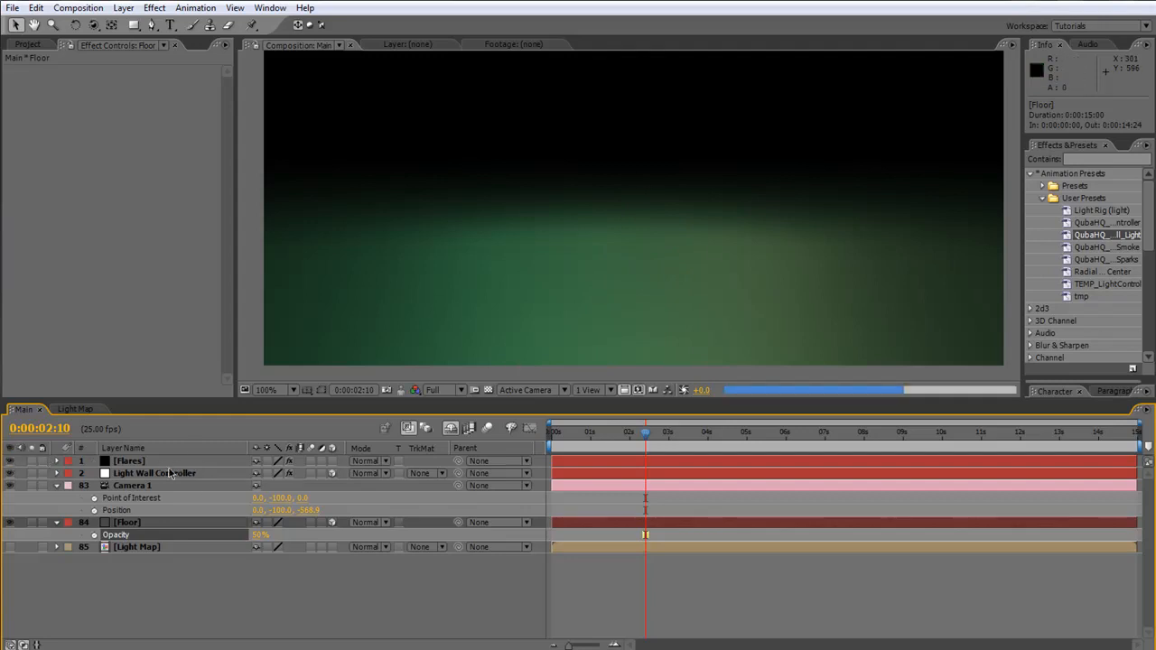
Turn the Flares layer's visibility back on and set its blending mode to Add
{"action": "left_click", "coordinate": [519, 338]}
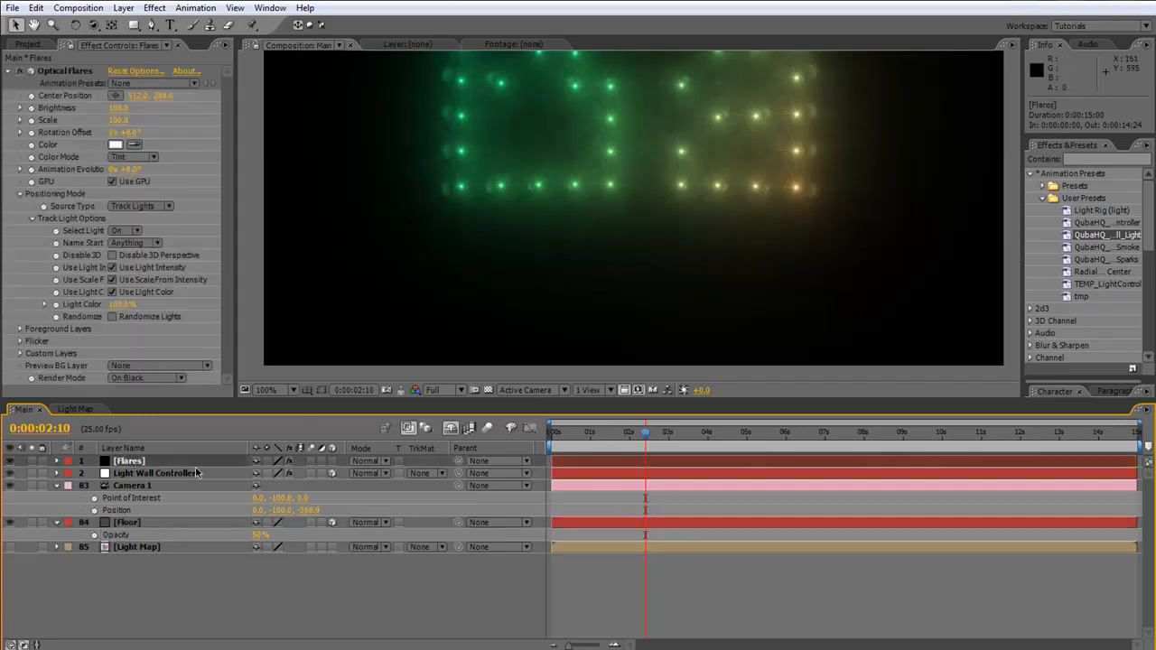
{"action": "left_click", "coordinate": [376, 463]}
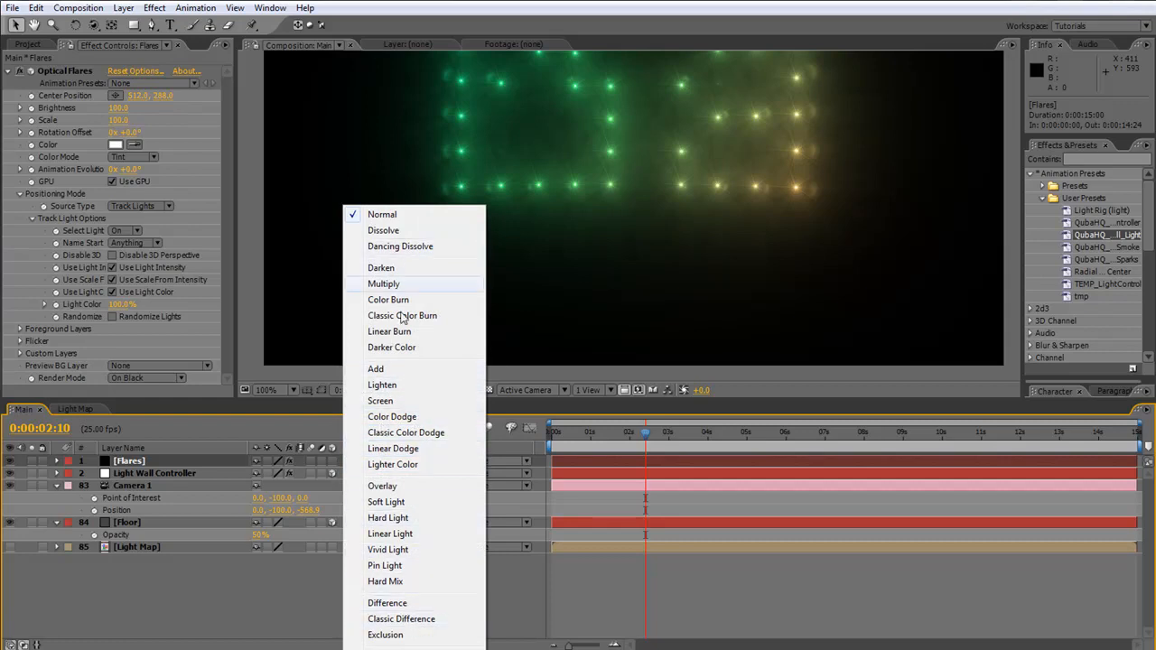
{"action": "left_click", "coordinate": [388, 369]}
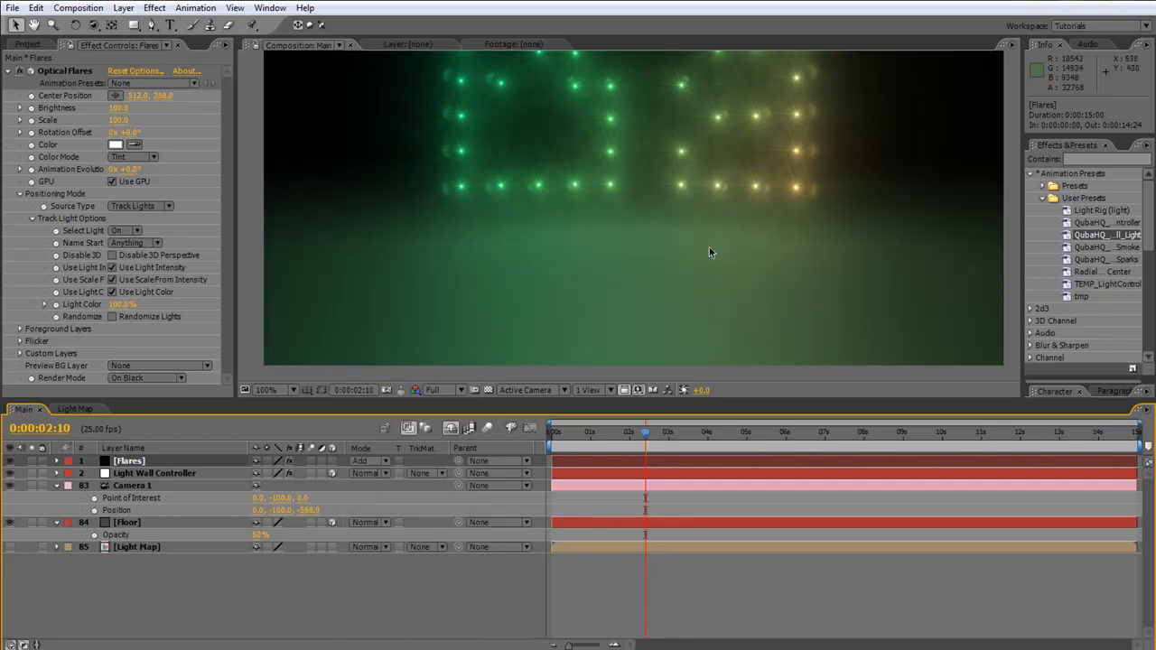
View the flares together with the floor light at 0:00:00:18
{"action": "key", "text": "space"}
{"action": "left_click_drag", "start_coordinate": [652, 146], "coordinate": [658, 227]}
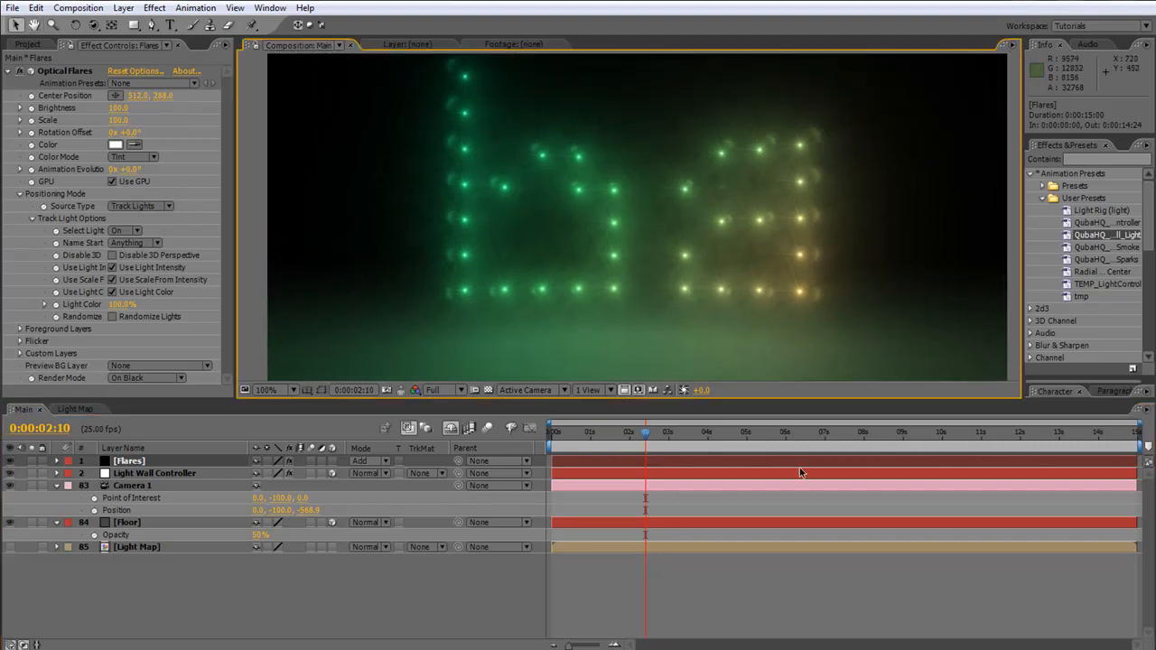
{"action": "left_click", "coordinate": [643, 435]}
{"action": "left_click_drag", "start_coordinate": [643, 435], "coordinate": [582, 436]}
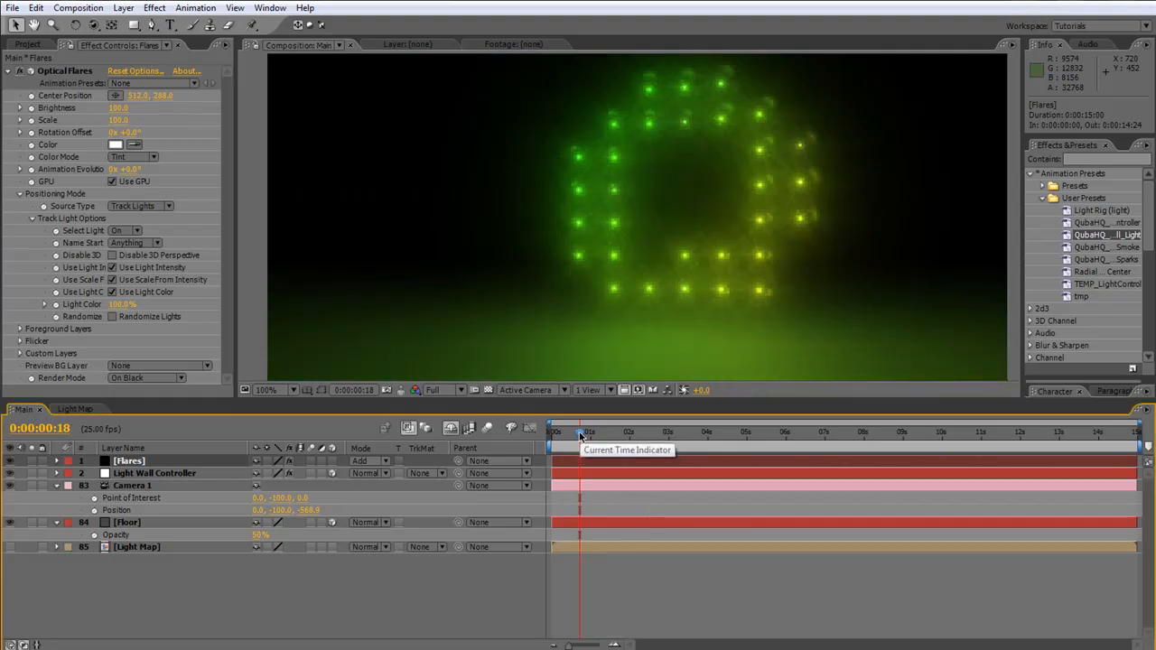
End the work area at 0:00:04:24 and run a RAM preview of the flares in an enlarged composition view
{"action": "left_click", "coordinate": [746, 434]}
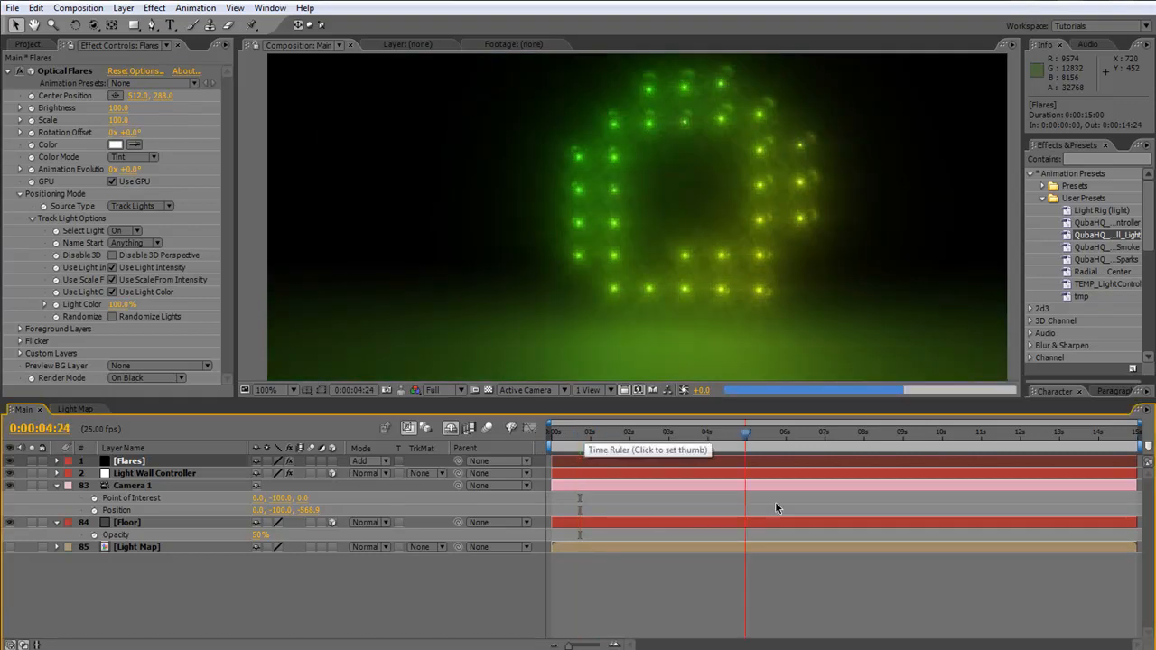
{"action": "key", "text": "n"}
{"action": "key", "text": "KP_0"}
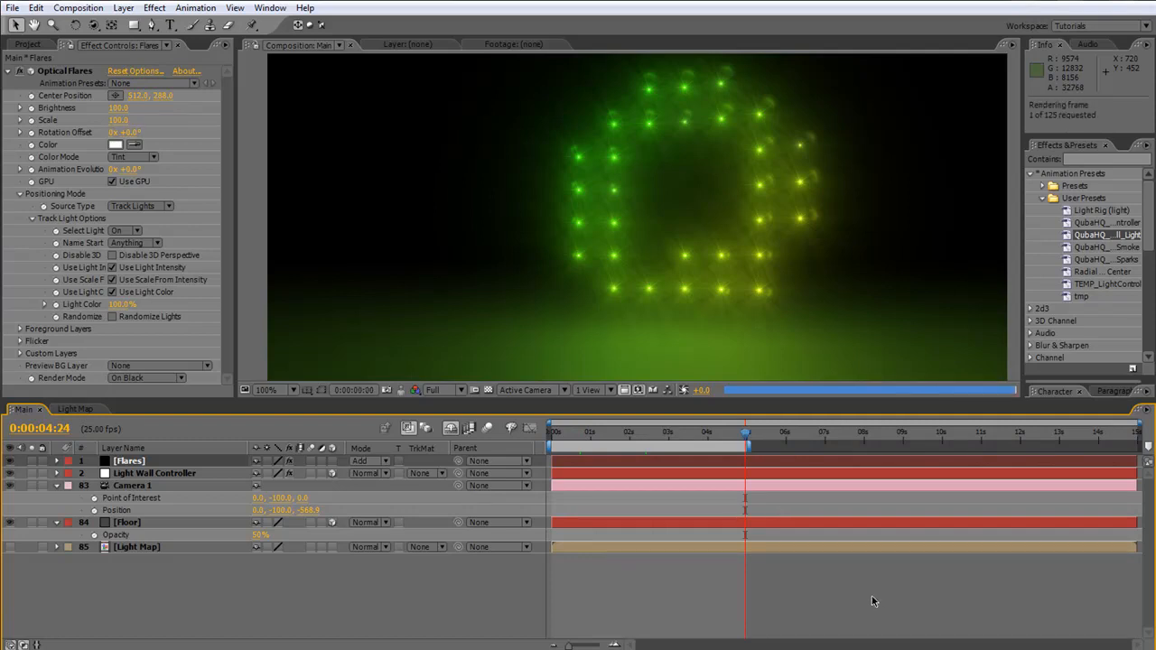
{"action": "left_click_drag", "start_coordinate": [638, 403], "coordinate": [638, 459]}
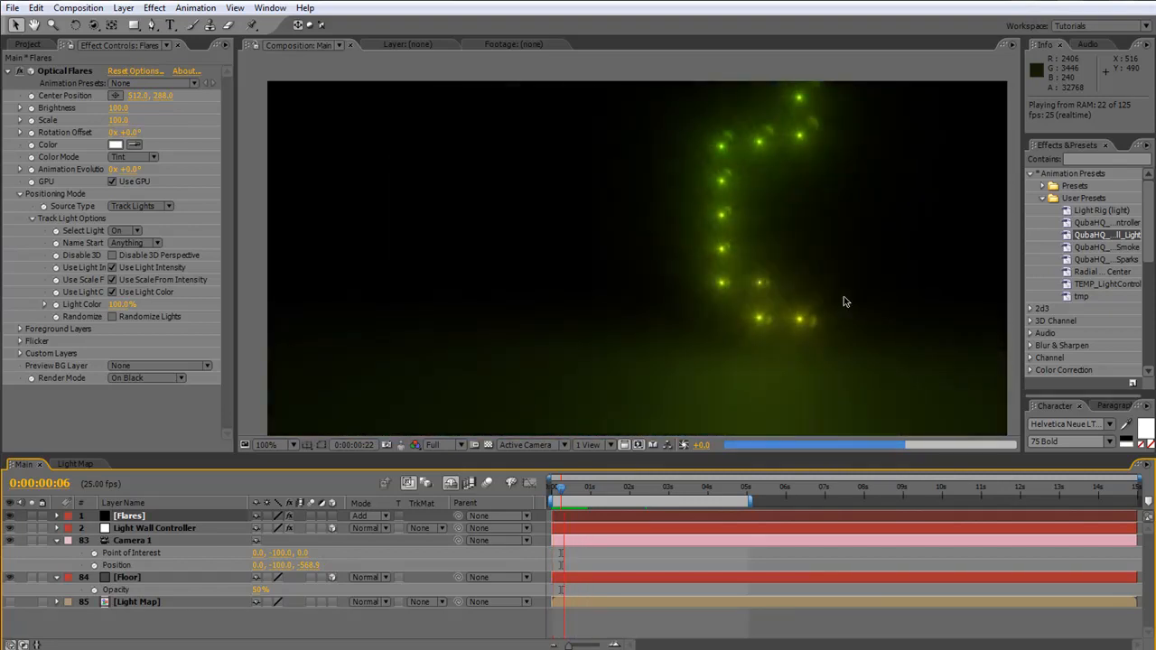
{"action": "key", "text": "space"}
Move to 0:00:00:21 and set the Light Wall Controller's Map Blur to 10
{"action": "left_click_drag", "start_coordinate": [571, 493], "coordinate": [584, 493]}
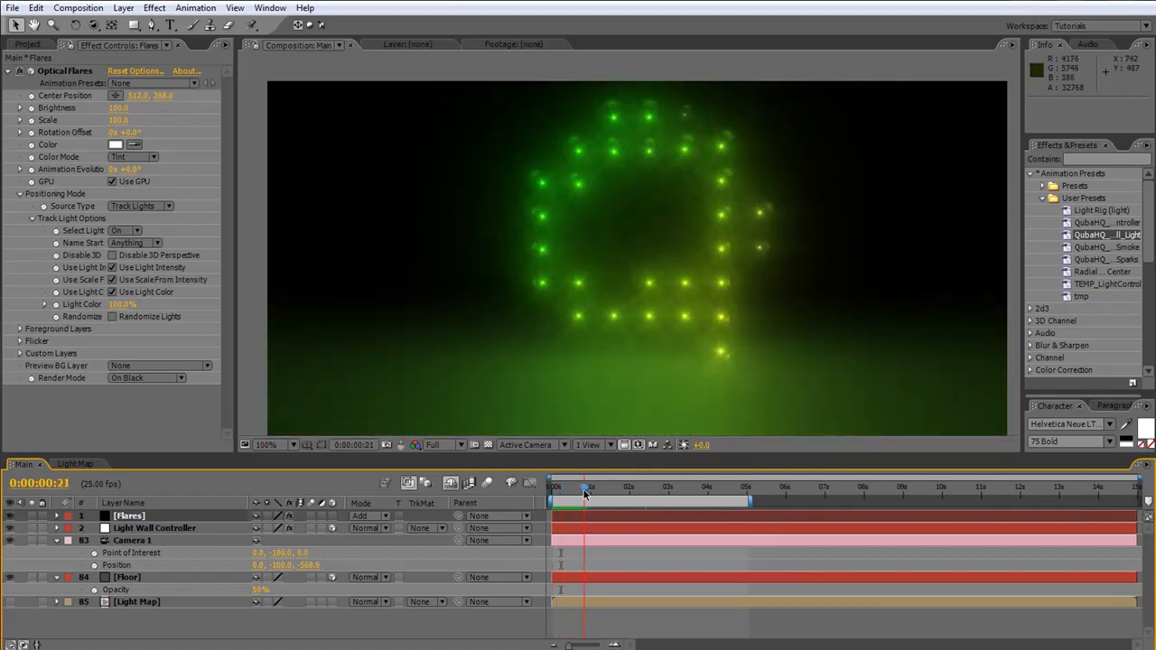
{"action": "left_click", "coordinate": [154, 529]}
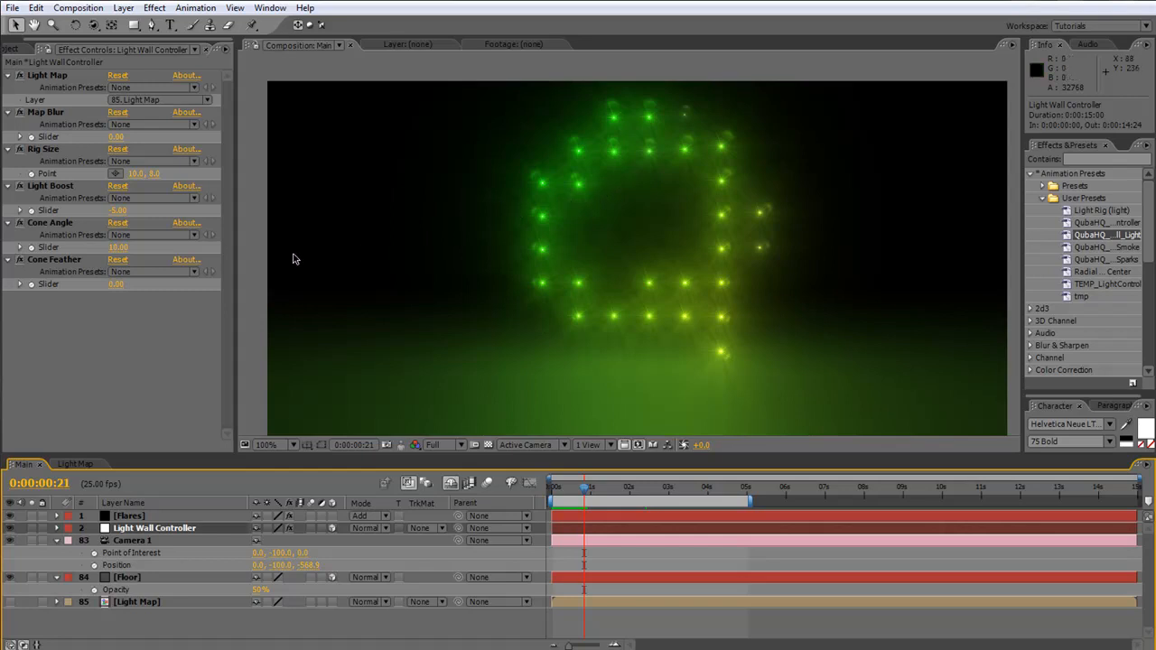
{"action": "left_click", "coordinate": [39, 116]}
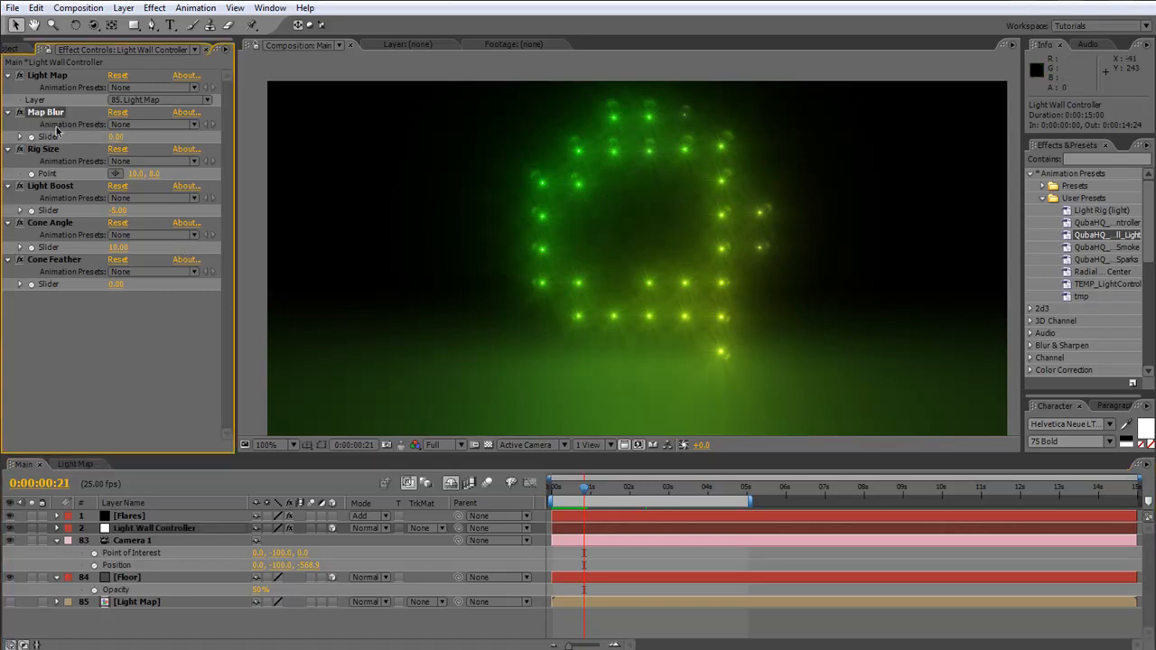
{"action": "left_click", "coordinate": [118, 136]}
{"action": "key", "text": "Return"}
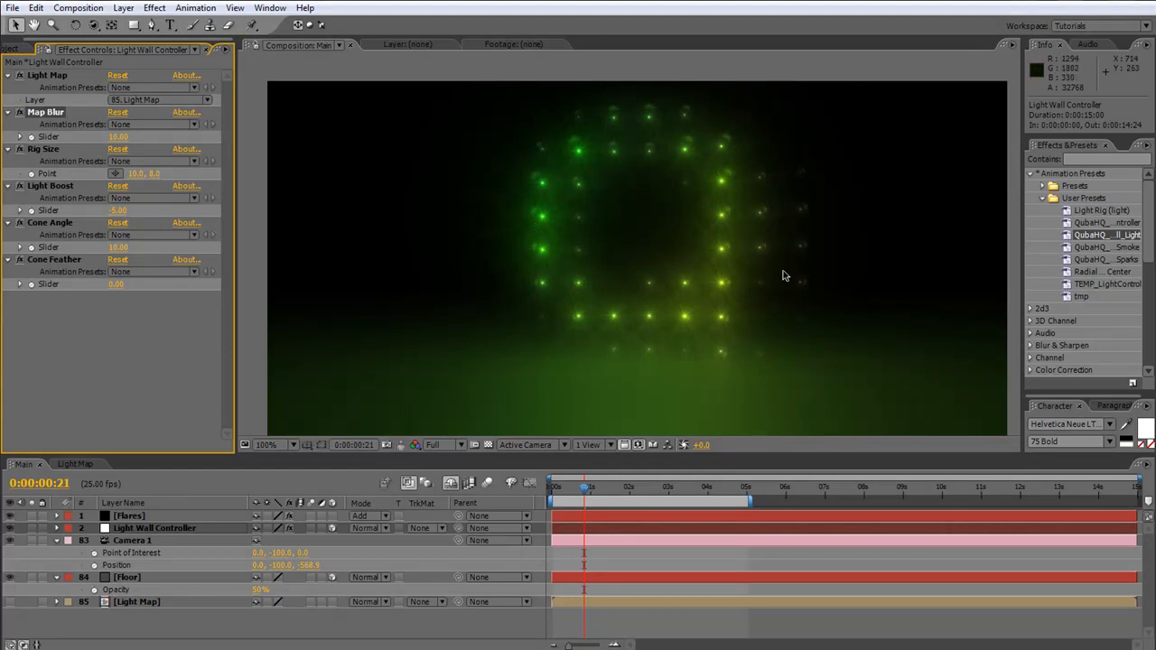
Run a brief RAM preview and set the Light Wall Controller's Map Blur to 15
{"action": "key", "text": "KP_0"}
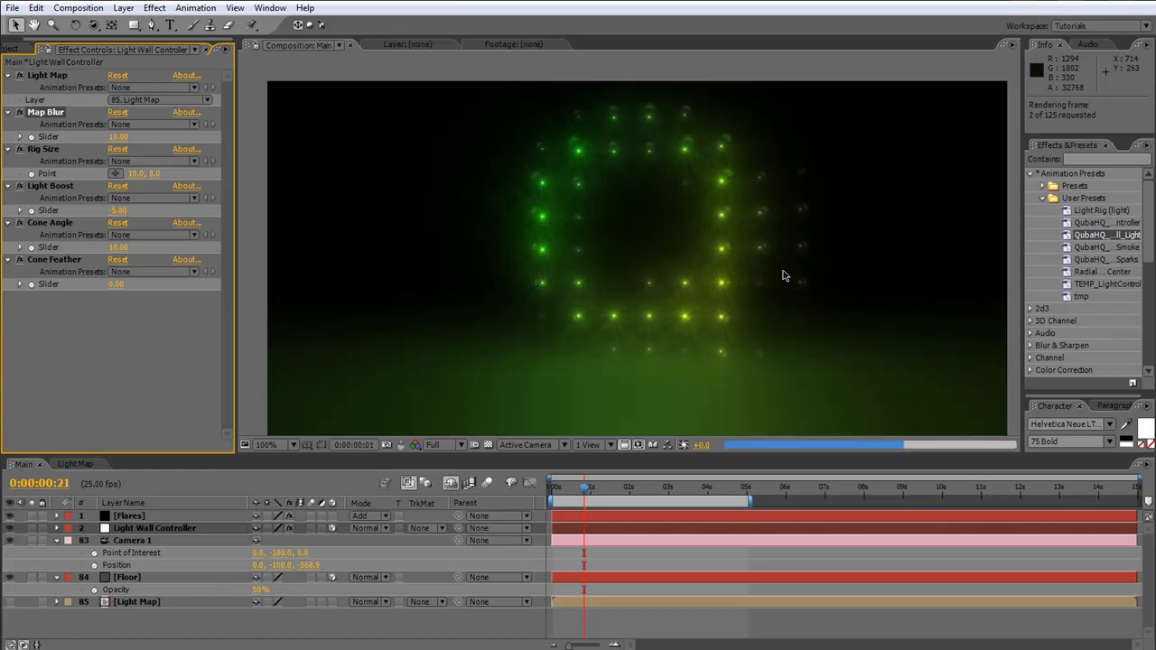
{"action": "left_click", "coordinate": [672, 379]}
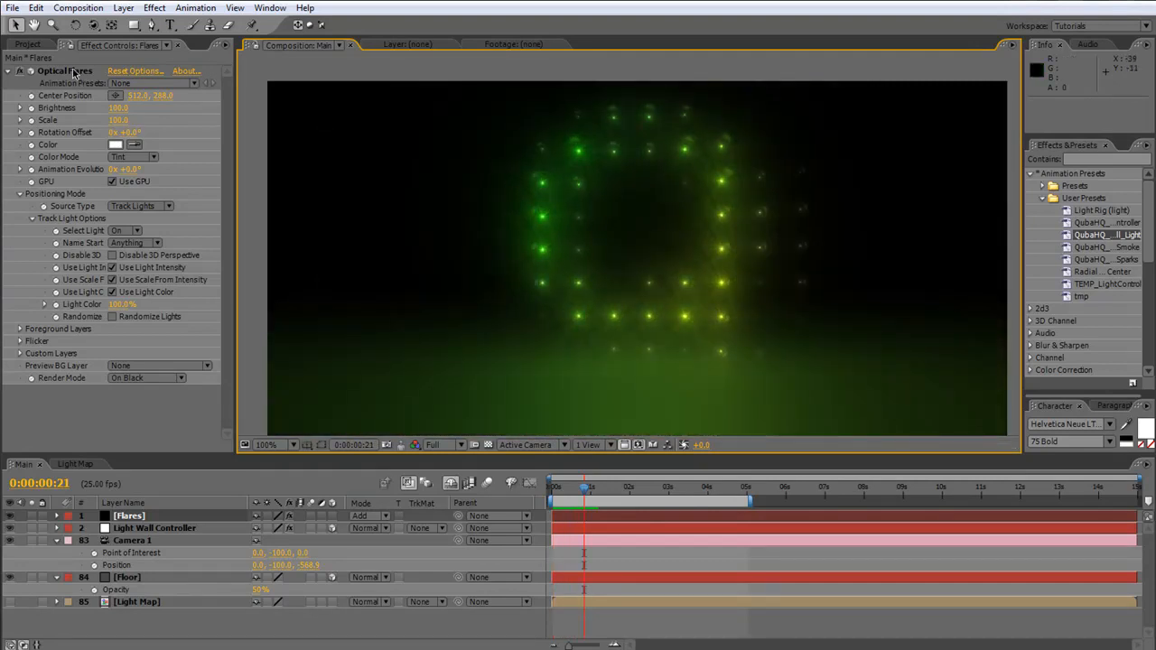
{"action": "left_click", "coordinate": [136, 528]}
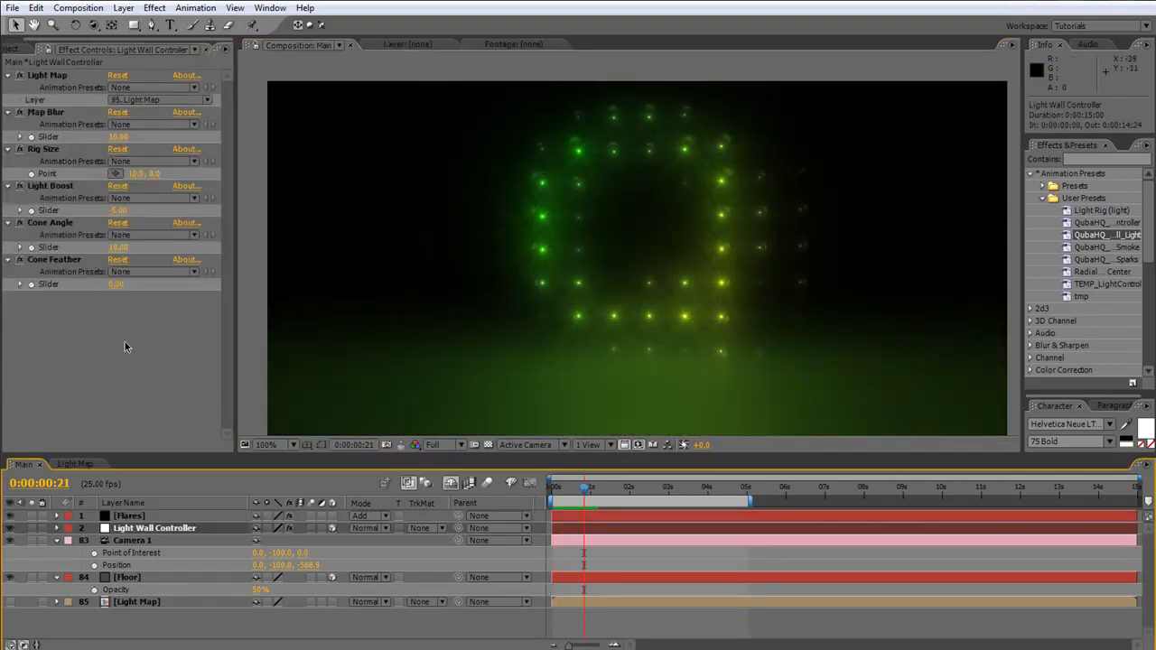
{"action": "left_click", "coordinate": [117, 137]}
{"action": "type", "text": "15"}
{"action": "key", "text": "Return"}
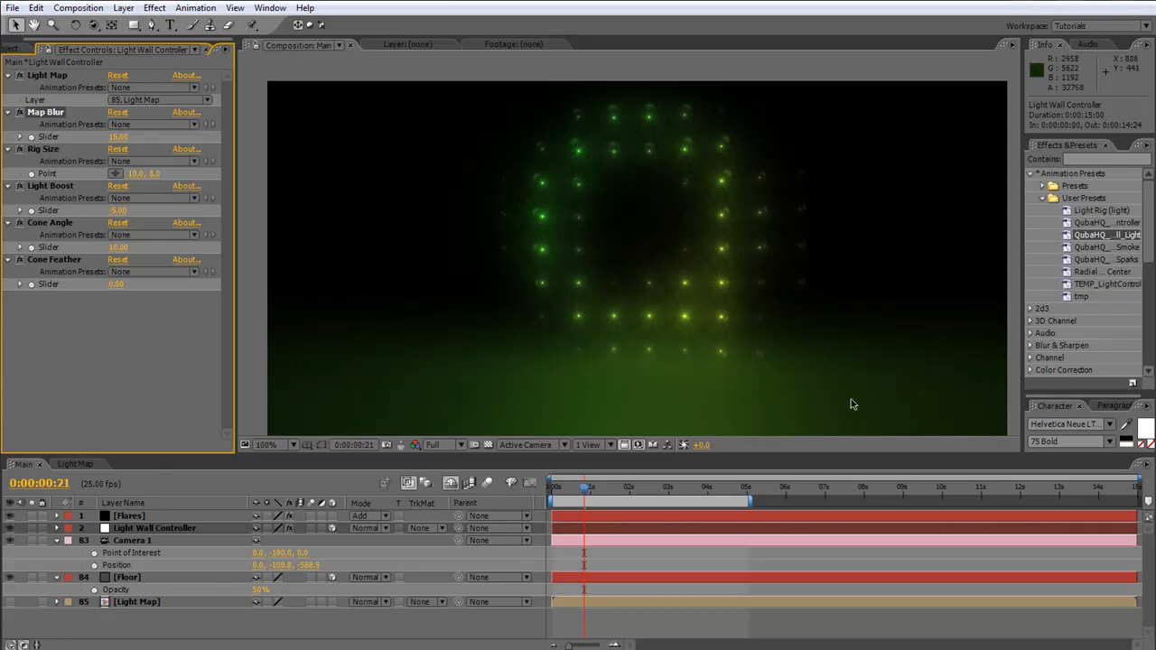
Raise the Optical Flares Brightness on the Flares layer to 200
{"action": "left_click", "coordinate": [138, 518]}
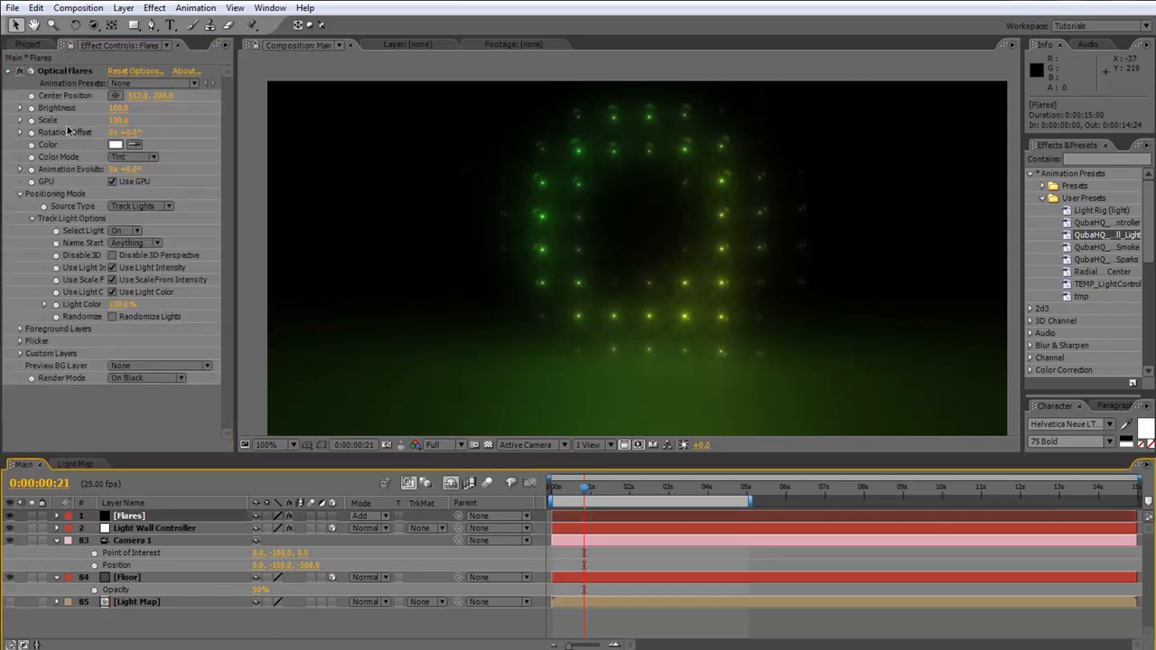
{"action": "left_click", "coordinate": [117, 108]}
{"action": "type", "text": "1"}
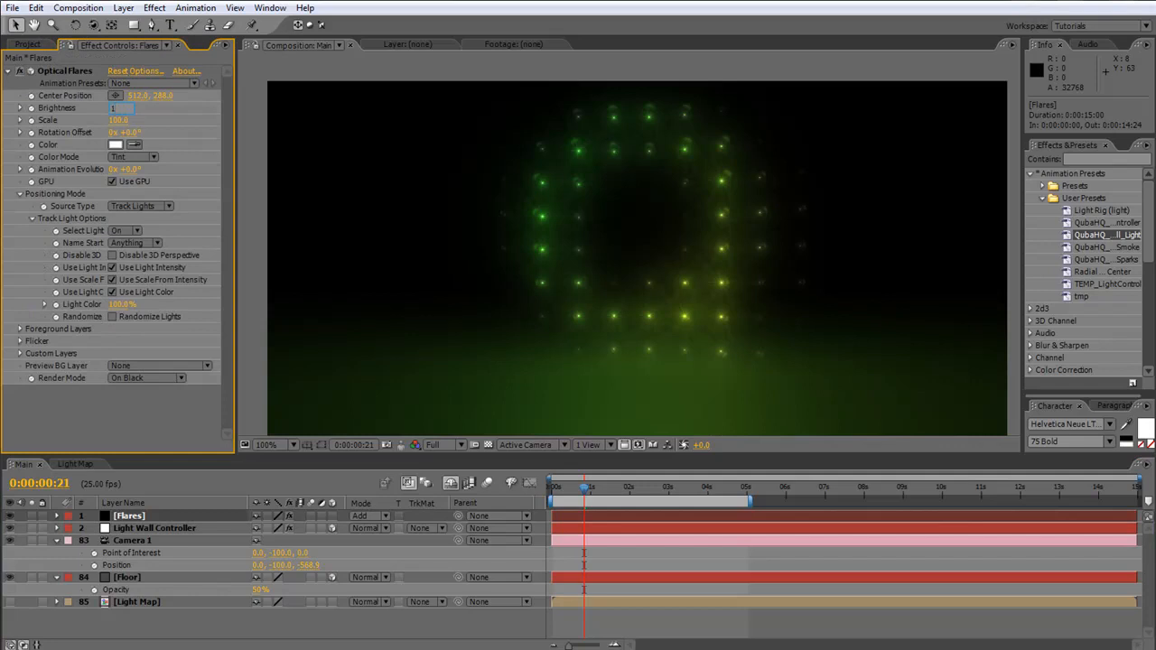
{"action": "type", "text": "50"}
{"action": "key", "text": "Return"}
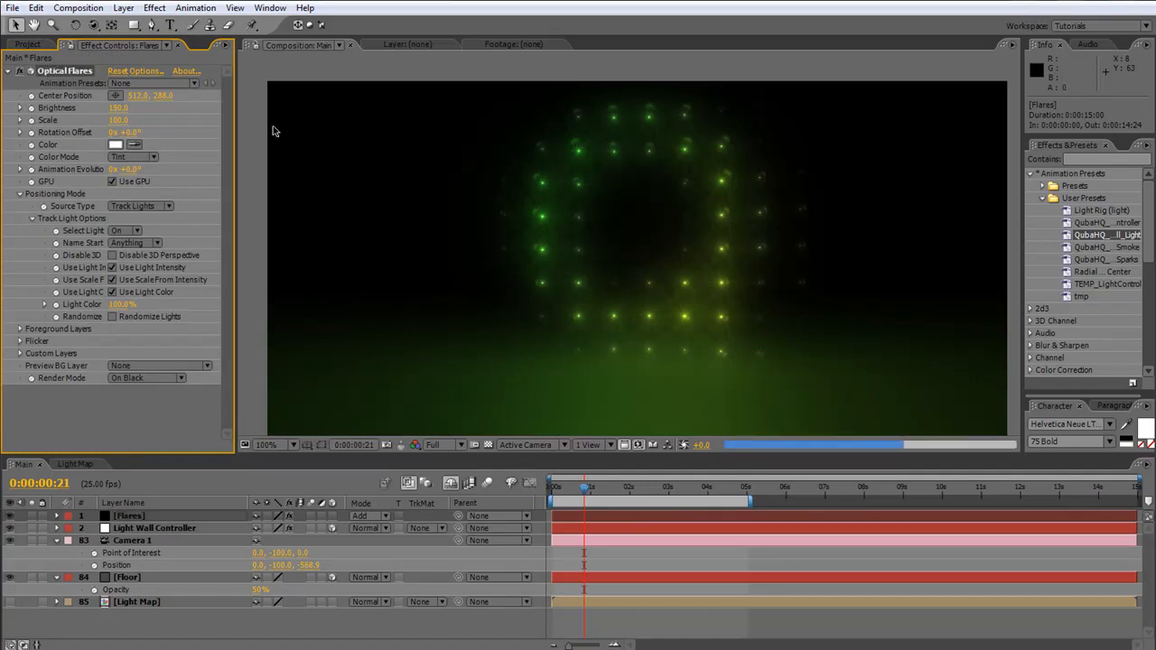
{"action": "left_click", "coordinate": [117, 107]}
{"action": "type", "text": "200"}
{"action": "key", "text": "Return"}
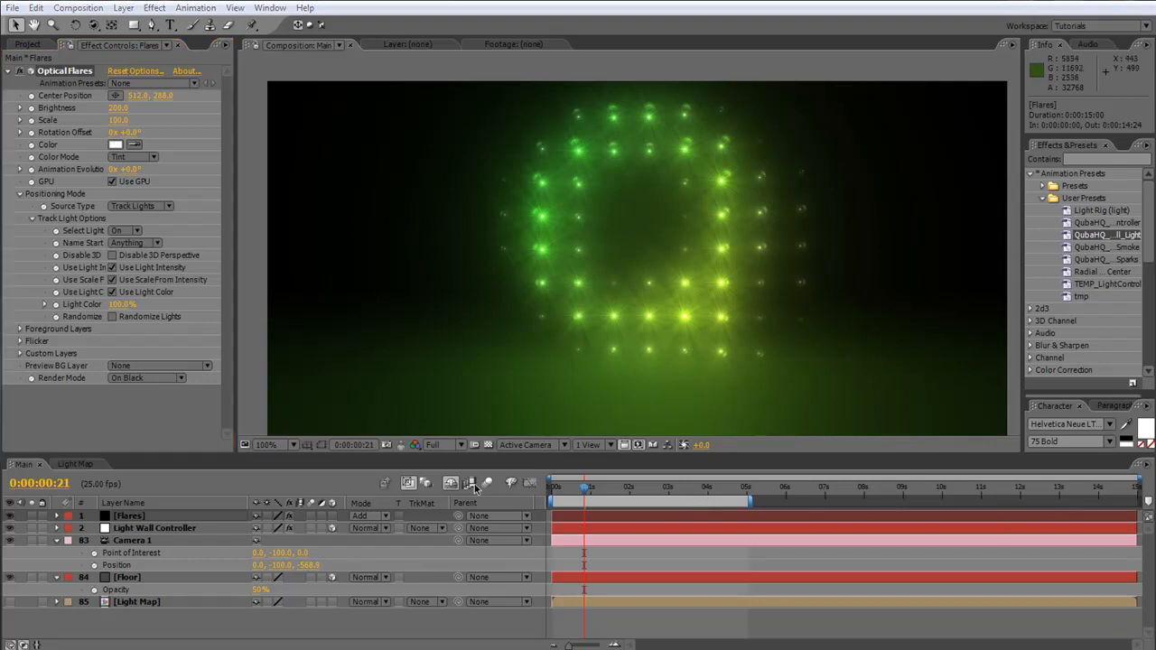
Reveal the shy light layers and expand Light 0's Intensity expression in an enlarged timeline so that all its lines are readable
{"action": "left_click", "coordinate": [149, 529]}
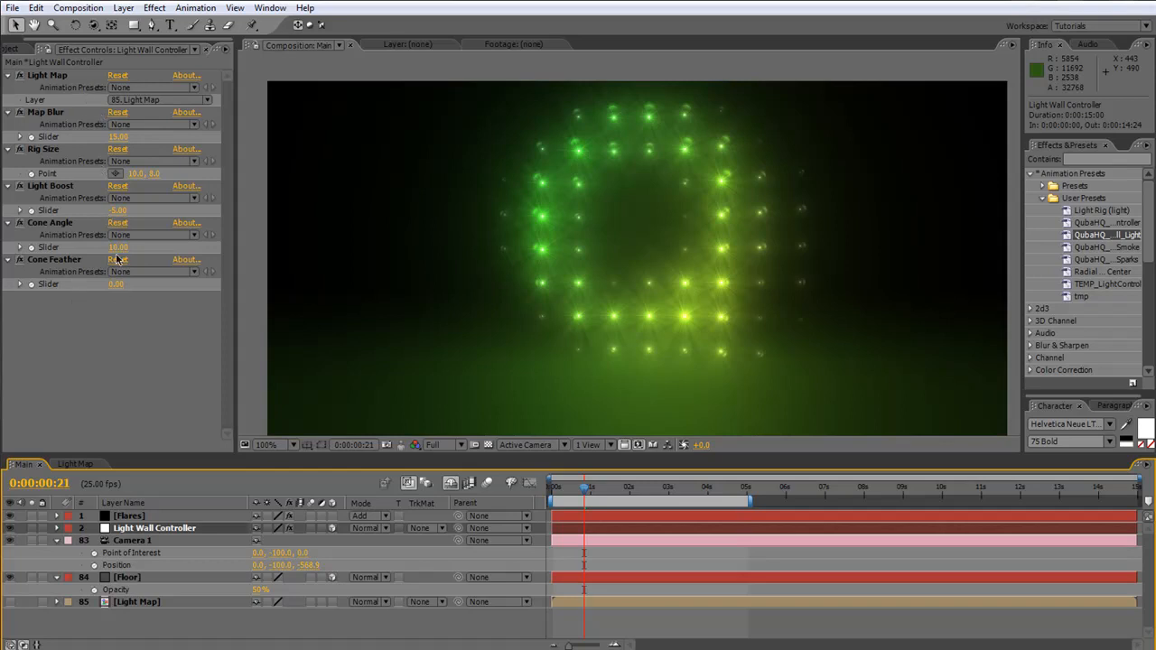
{"action": "left_click", "coordinate": [453, 482]}
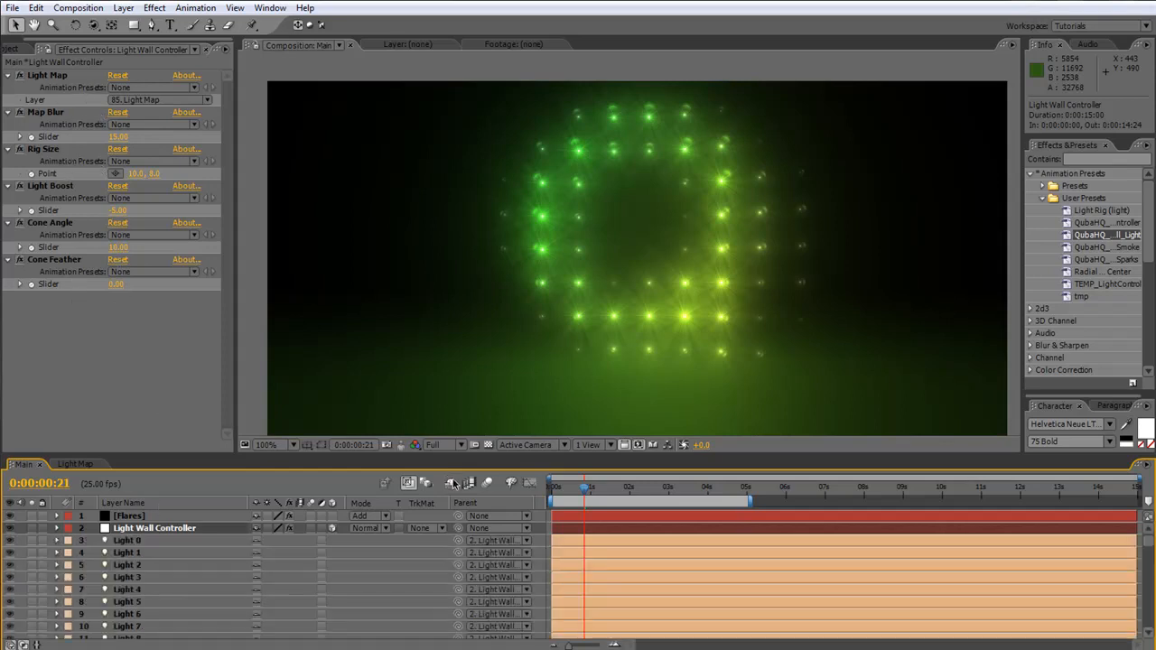
{"action": "left_click", "coordinate": [56, 540]}
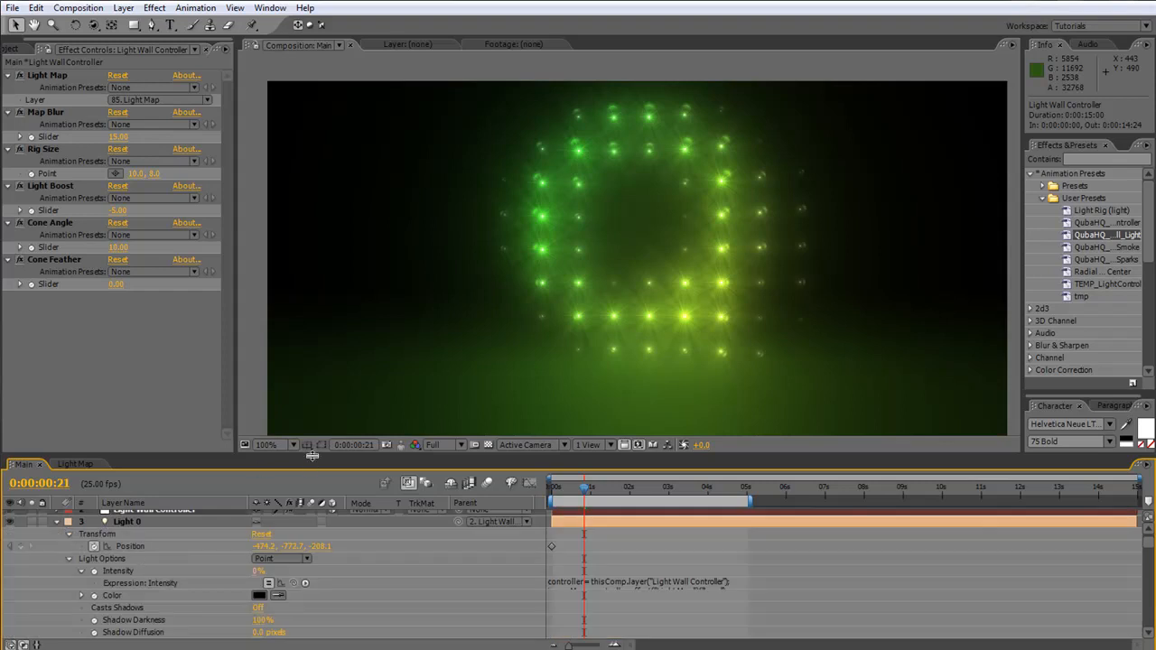
{"action": "left_click_drag", "start_coordinate": [312, 456], "coordinate": [311, 250]}
{"action": "left_click_drag", "start_coordinate": [736, 382], "coordinate": [739, 579]}
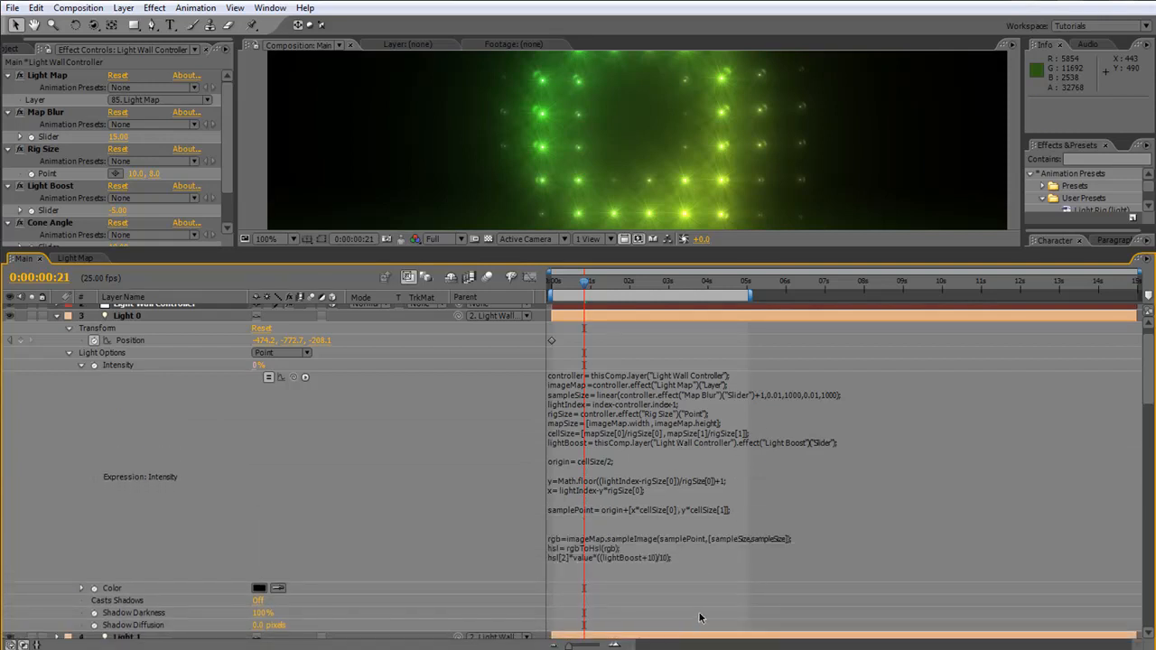
{"action": "left_click_drag", "start_coordinate": [719, 582], "coordinate": [721, 572]}
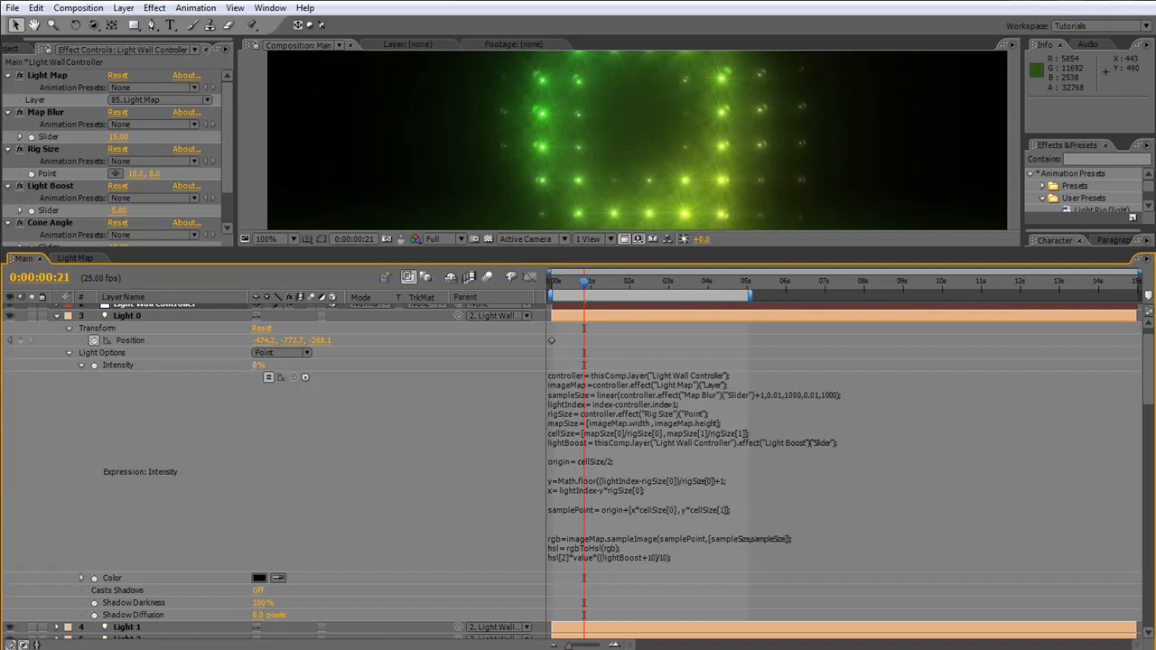
Switch to the QubaHQ_LigthWall_LightColor_Expression.txt file in Notepad and set its font size to 16
{"action": "key", "text": "alt+Tab"}
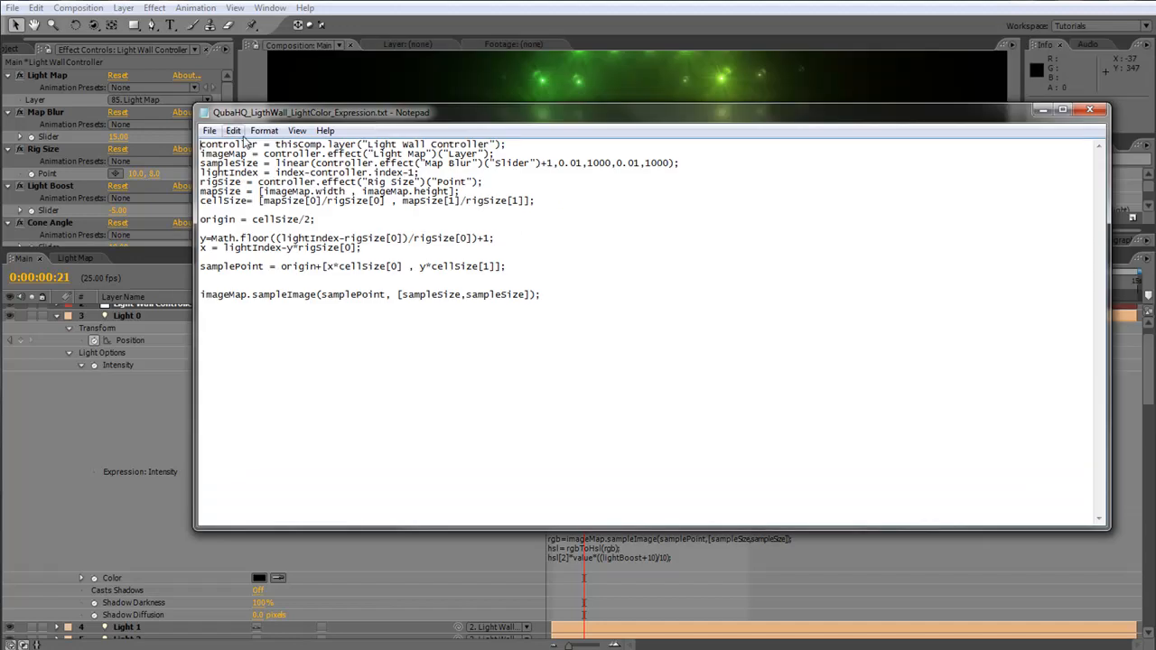
{"action": "left_click", "coordinate": [297, 131]}
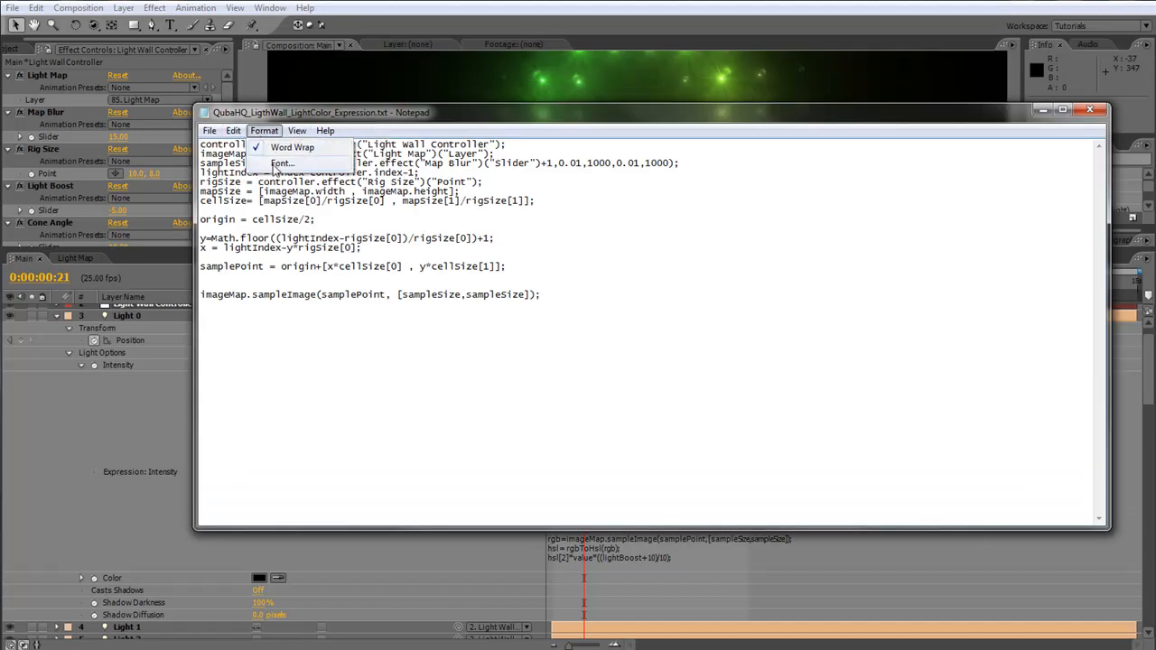
{"action": "left_click", "coordinate": [288, 147]}
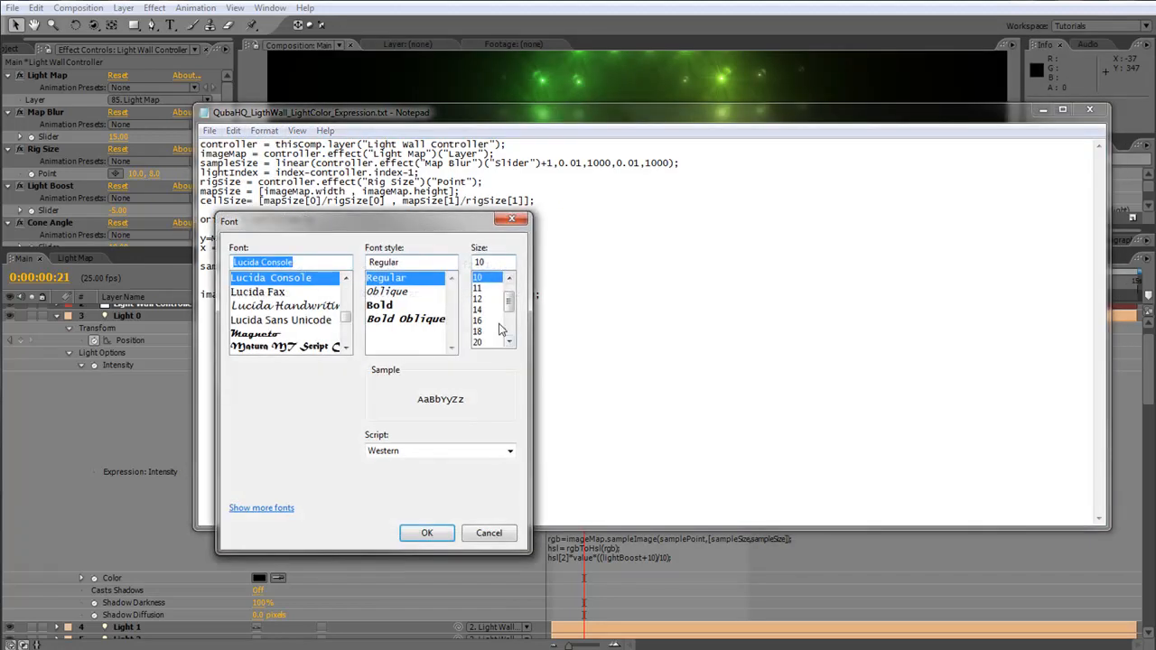
{"action": "left_click", "coordinate": [481, 311]}
{"action": "left_click", "coordinate": [482, 321]}
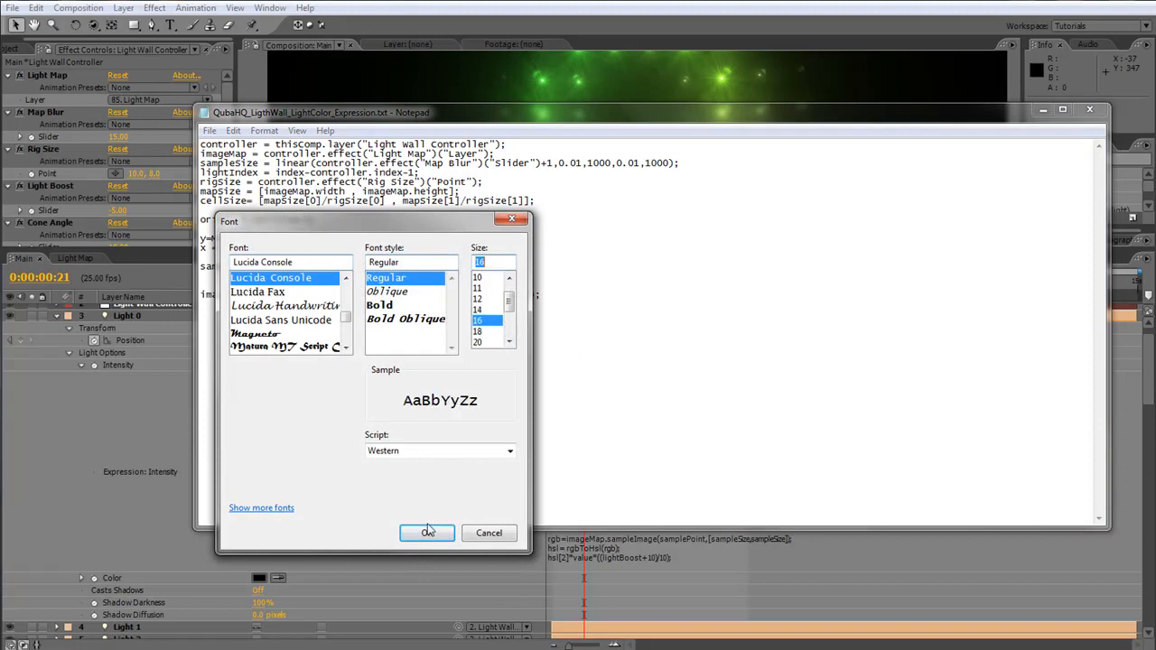
{"action": "left_click", "coordinate": [430, 534]}
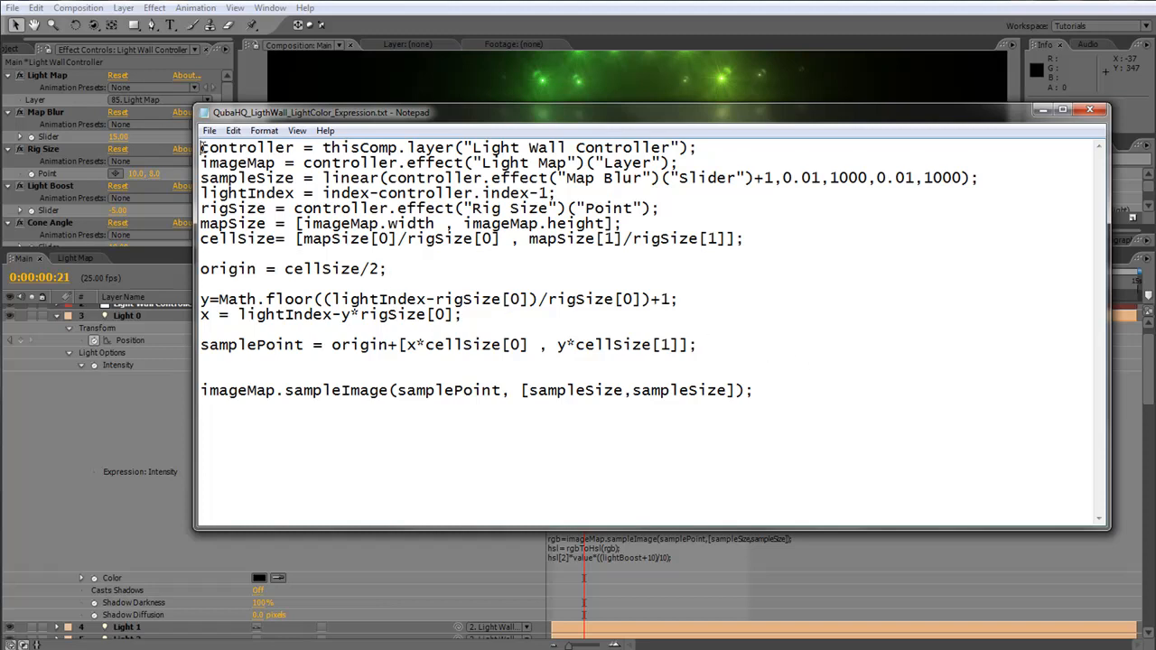
Highlight the expression's first line, move the Notepad window aside, and collapse Light 0 in the After Effects timeline
{"action": "left_click_drag", "start_coordinate": [201, 147], "coordinate": [735, 151]}
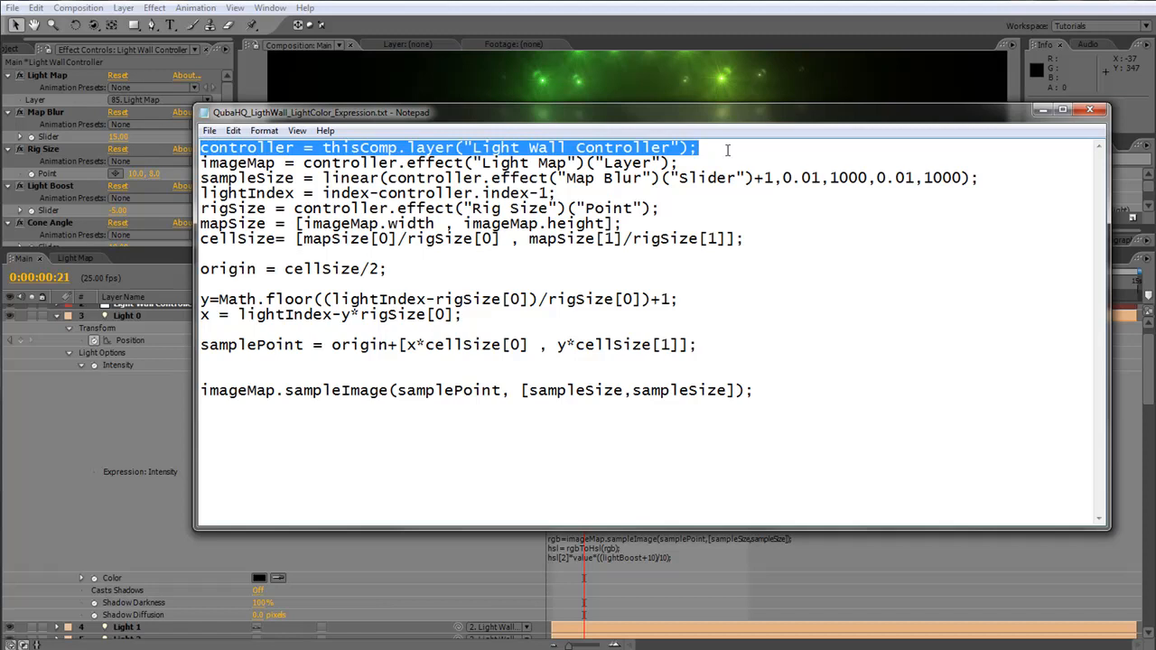
{"action": "left_click_drag", "start_coordinate": [485, 122], "coordinate": [556, 177]}
{"action": "left_click", "coordinate": [68, 357]}
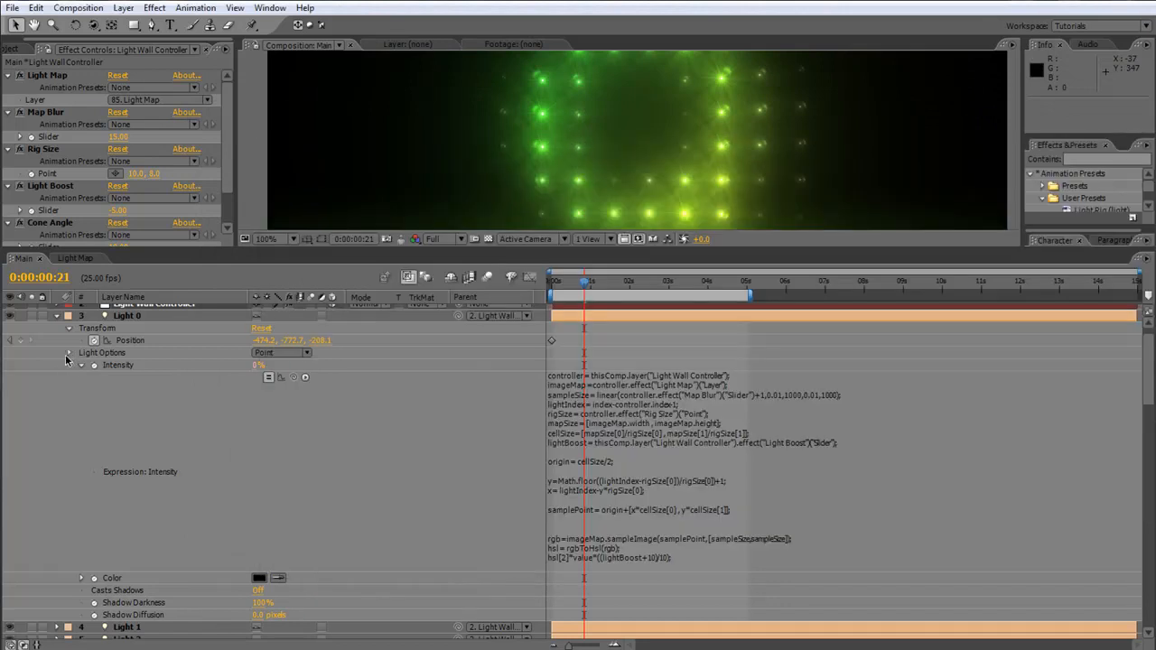
{"action": "left_click", "coordinate": [57, 316]}
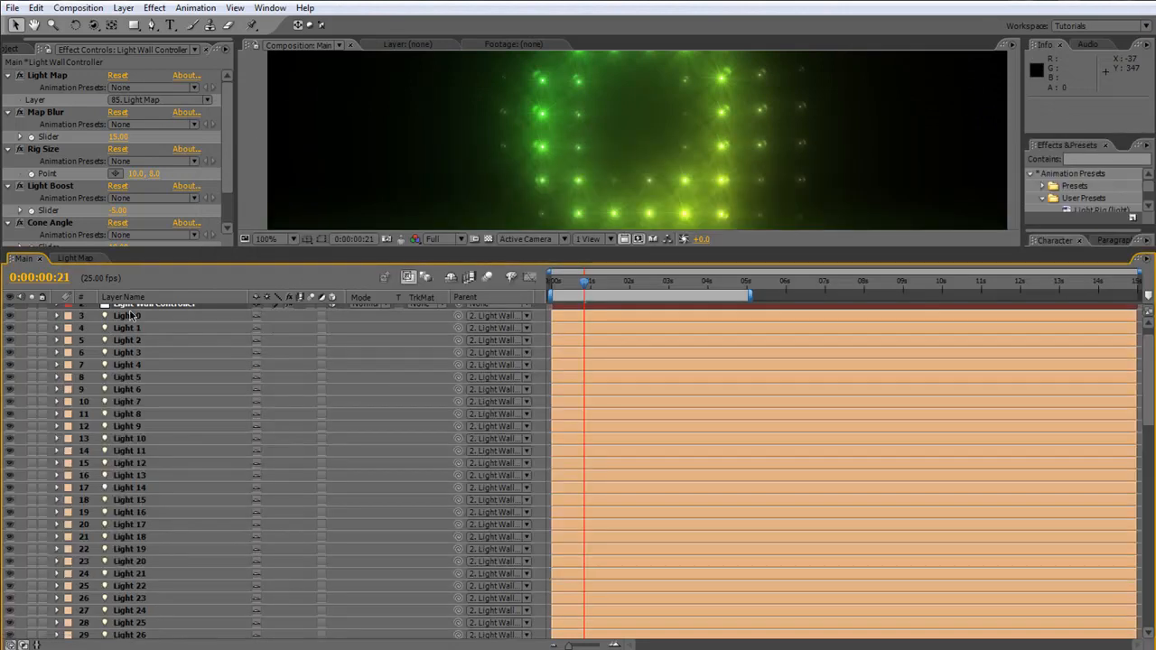
{"action": "left_click", "coordinate": [130, 317]}
{"action": "scroll", "coordinate": [184, 404], "scroll_direction": "up", "scroll_amount": 1}
{"action": "scroll", "coordinate": [184, 401], "scroll_direction": "up", "scroll_amount": 1}
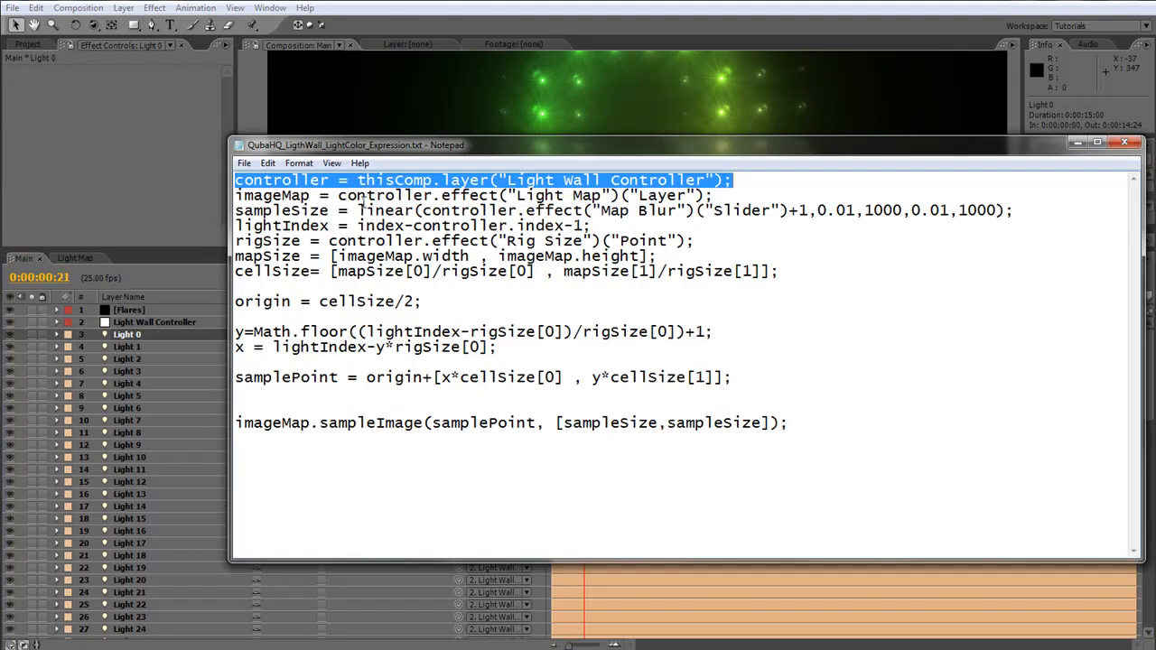
Examine the controller variable and its layer reference in the first line of the LightColor expression
{"action": "left_click_drag", "start_coordinate": [330, 180], "coordinate": [195, 176]}
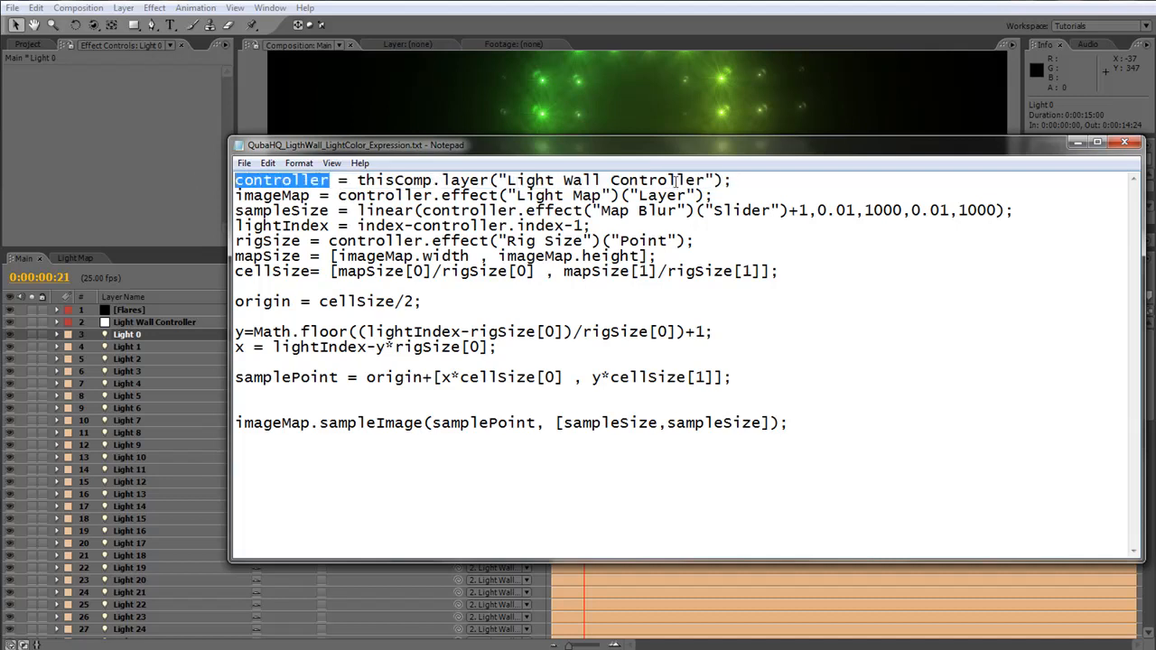
{"action": "left_click_drag", "start_coordinate": [358, 180], "coordinate": [744, 183]}
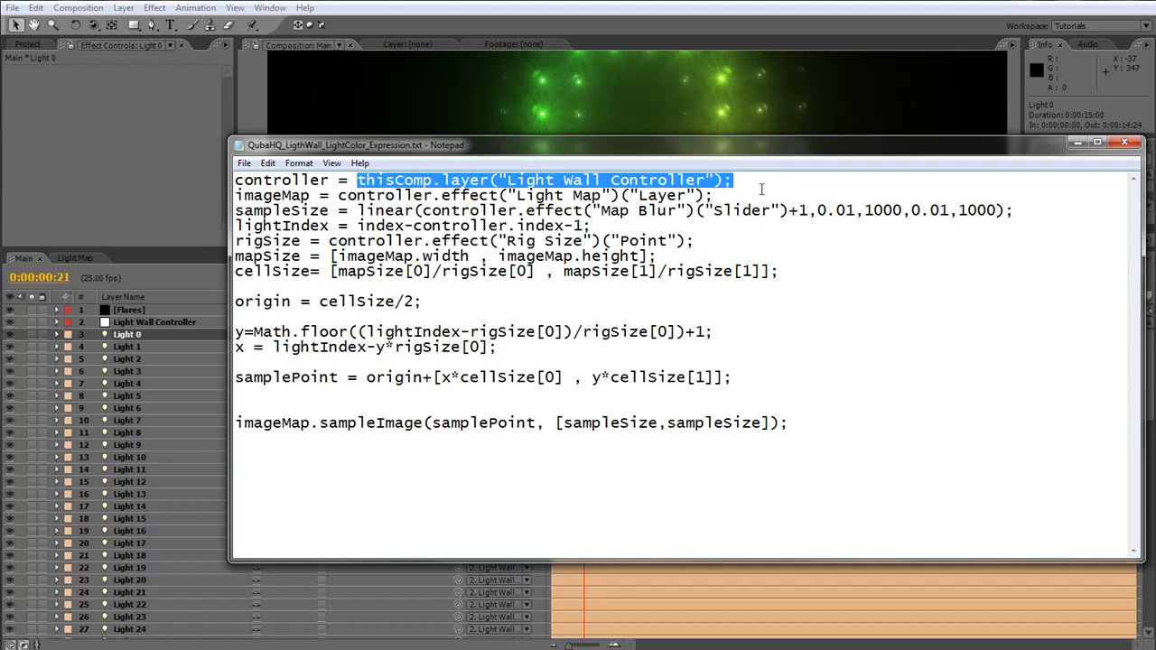
{"action": "left_click", "coordinate": [778, 180]}
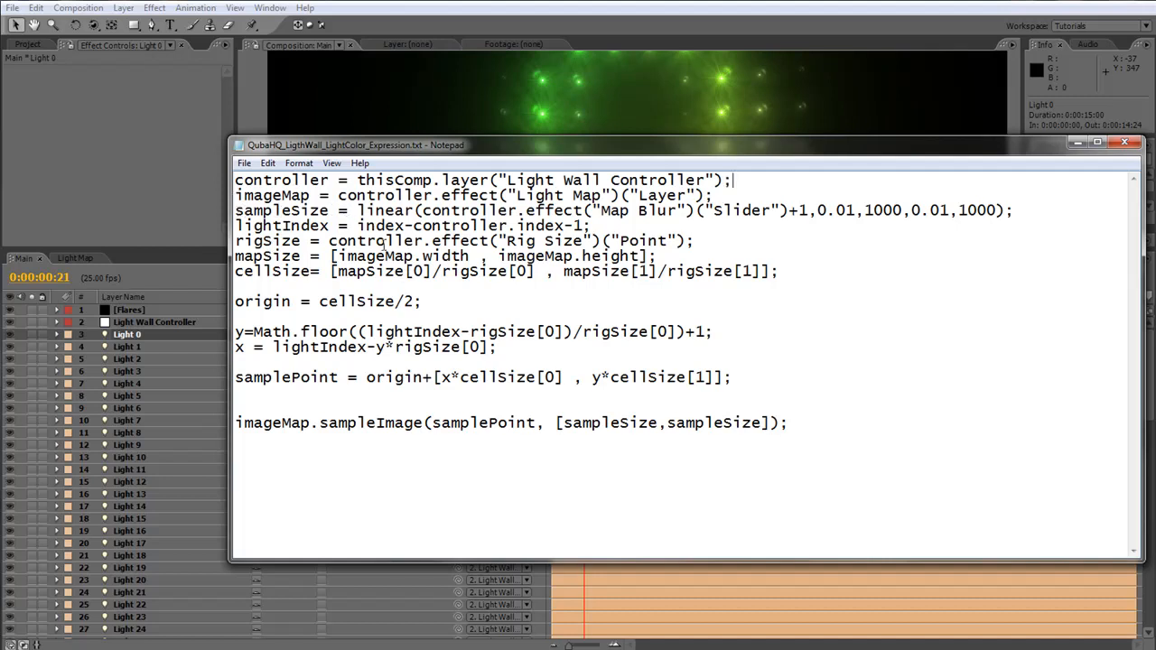
Inspect the Light Wall Controller's effects with the panels resized, and return to the y calculation line of the LightColor expression in Notepad
{"action": "left_click", "coordinate": [132, 323]}
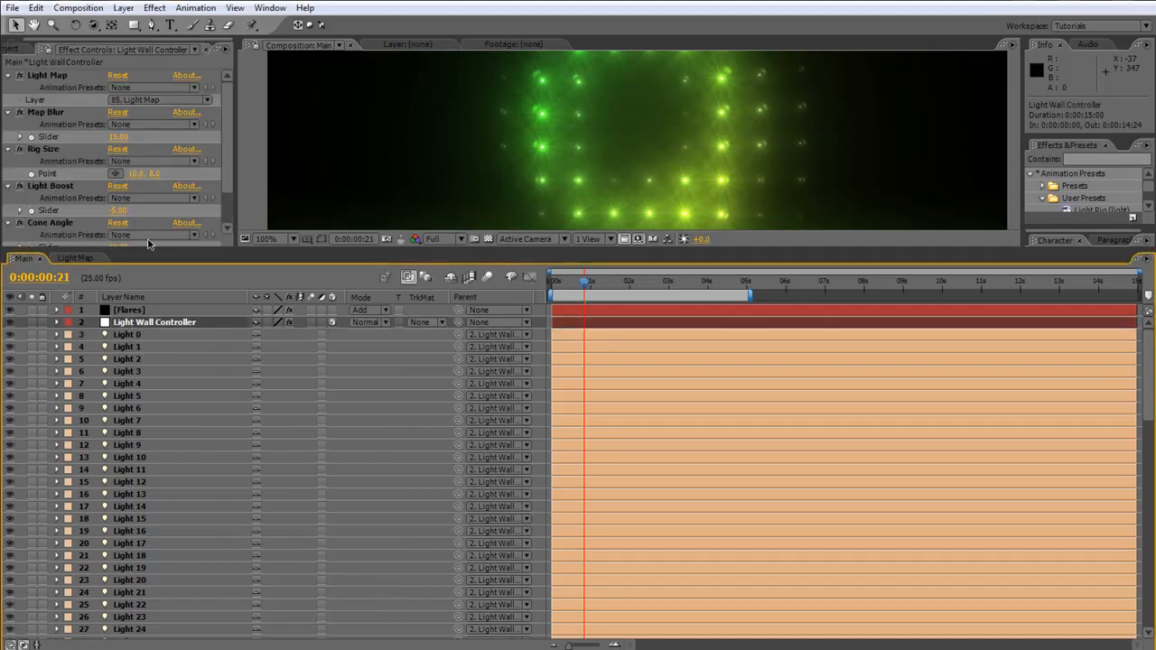
{"action": "left_click_drag", "start_coordinate": [217, 255], "coordinate": [190, 440]}
{"action": "left_click", "coordinate": [123, 361]}
{"action": "left_click", "coordinate": [47, 113]}
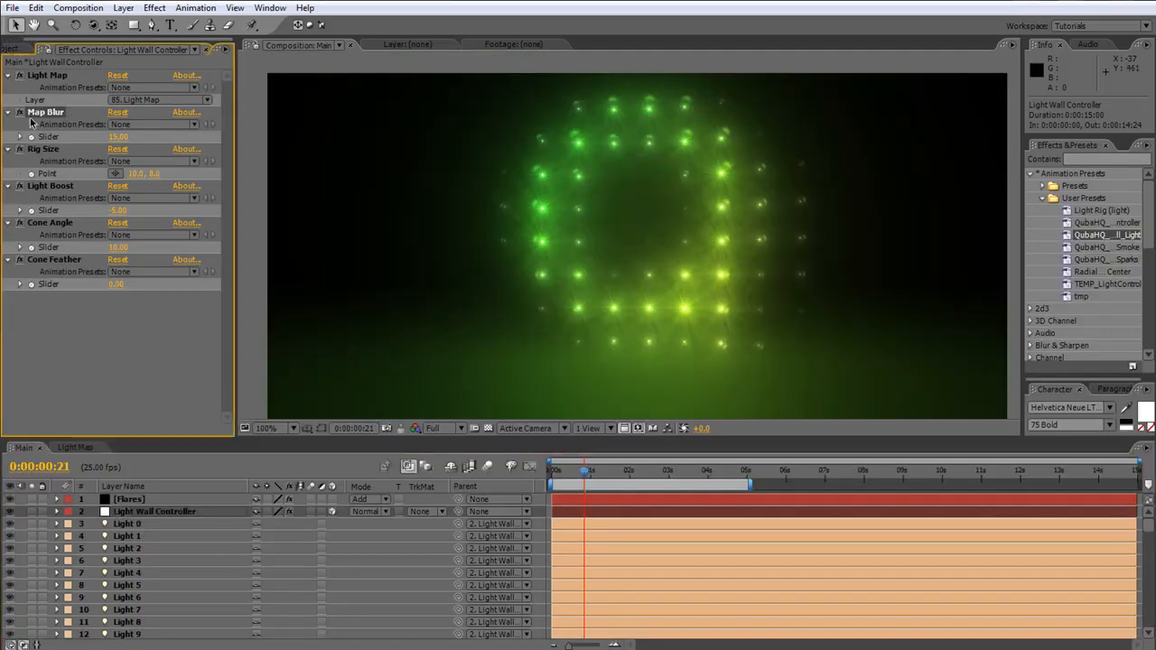
{"action": "key", "text": "alt+Tab"}
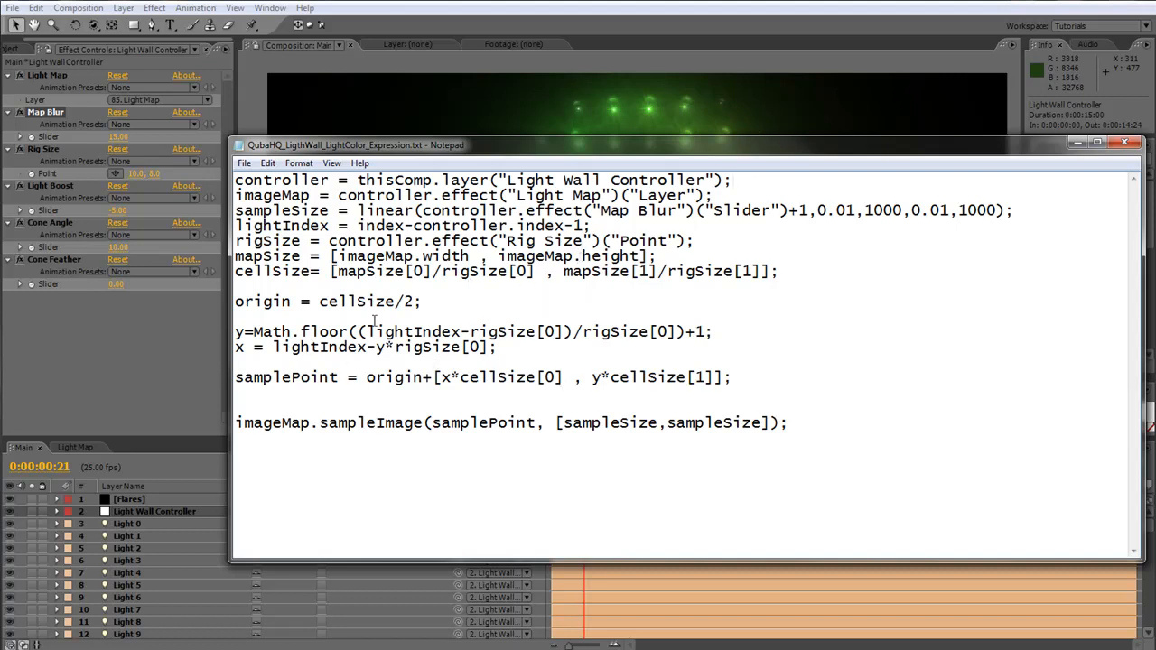
{"action": "left_click", "coordinate": [257, 331]}
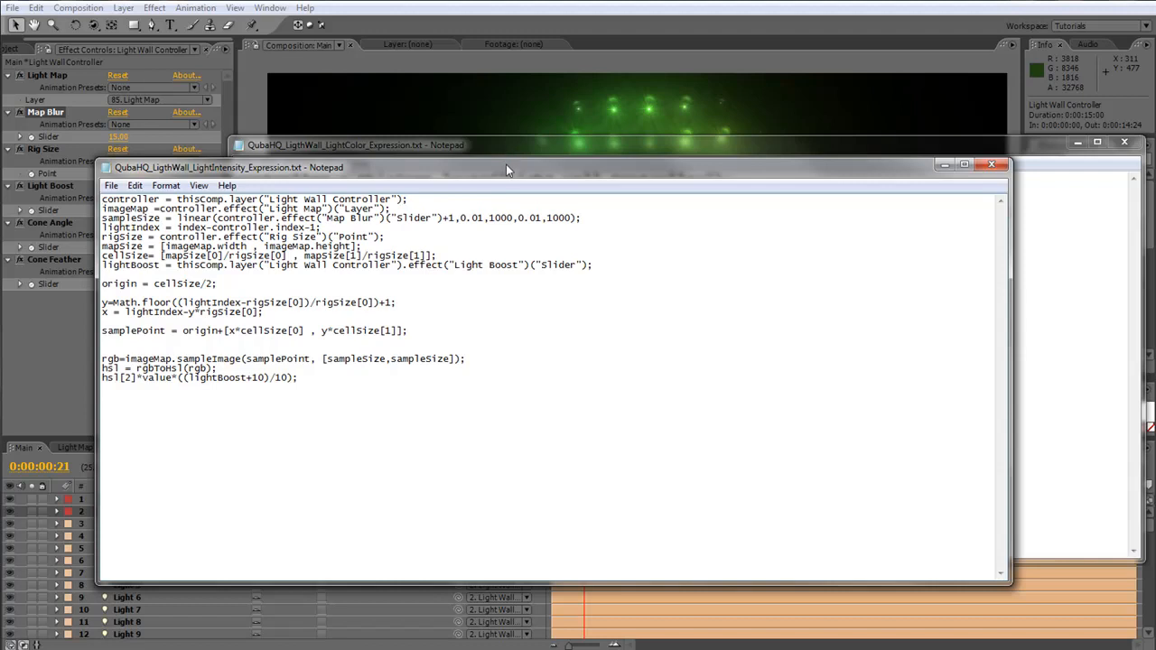
Reposition the QubaHQ_LigthWall_LightIntensity_Expression.txt window in Notepad and enlarge its font
{"action": "left_click_drag", "start_coordinate": [506, 165], "coordinate": [564, 116]}
{"action": "left_click", "coordinate": [225, 135]}
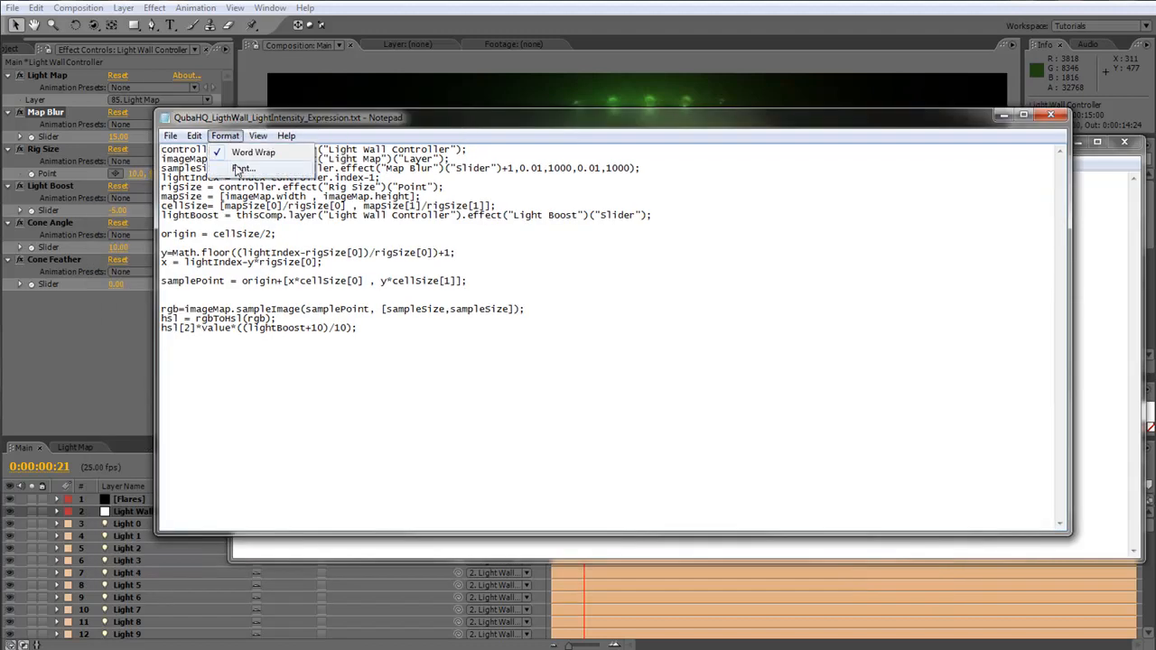
{"action": "left_click", "coordinate": [242, 168]}
{"action": "double_click", "coordinate": [457, 327]}
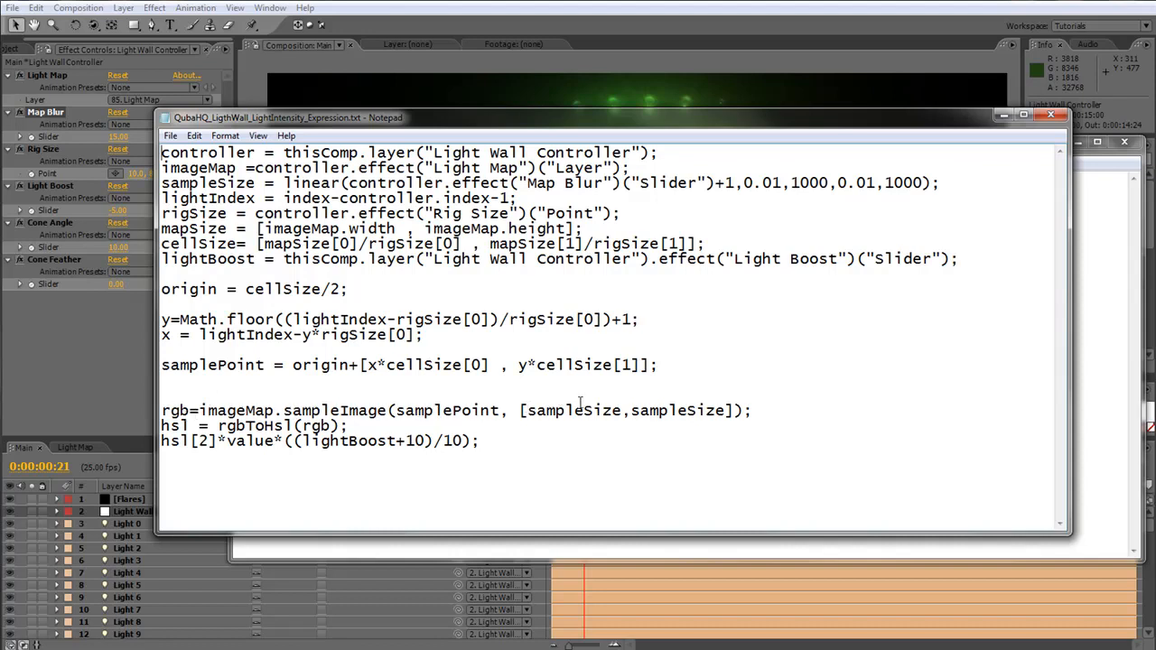
Examine the rgb line of the LightIntensity expression and close both Notepad files, discarding the changes to the LightColor file
{"action": "double_click", "coordinate": [181, 411]}
{"action": "left_click", "coordinate": [246, 397]}
{"action": "left_click", "coordinate": [1051, 115]}
{"action": "left_click", "coordinate": [1125, 142]}
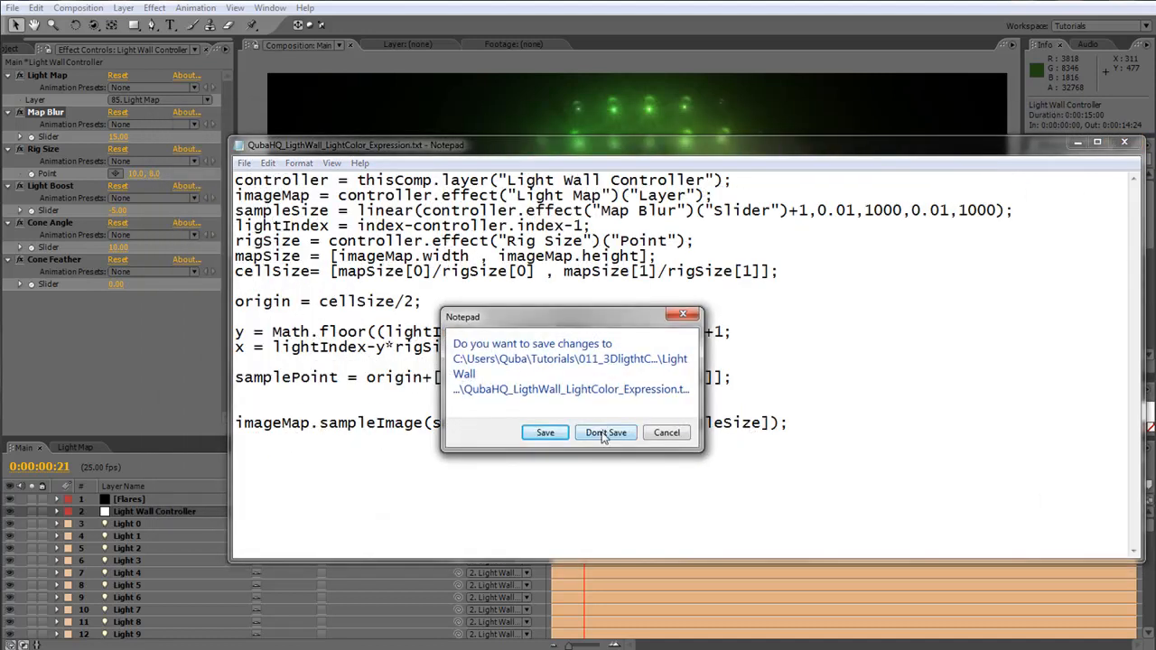
{"action": "left_click", "coordinate": [602, 430]}
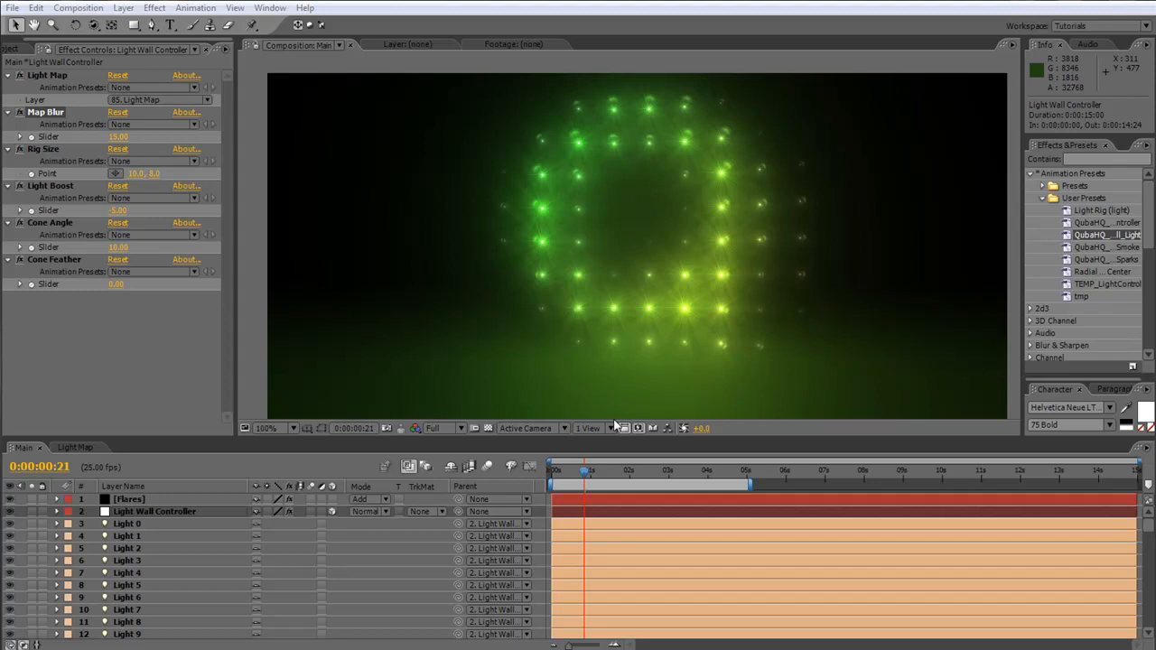
Go to 0:00:01:17 in the Main composition and set the Flares layer's Optical Flares brightness to 300
{"action": "left_click", "coordinate": [618, 472]}
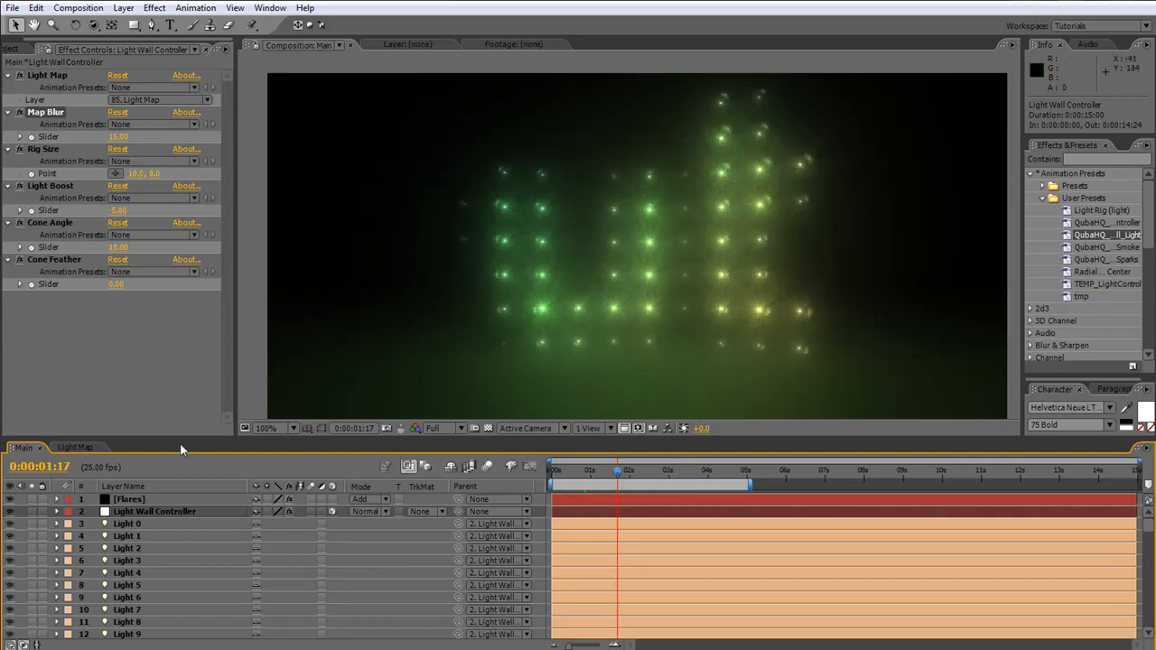
{"action": "left_click", "coordinate": [118, 108]}
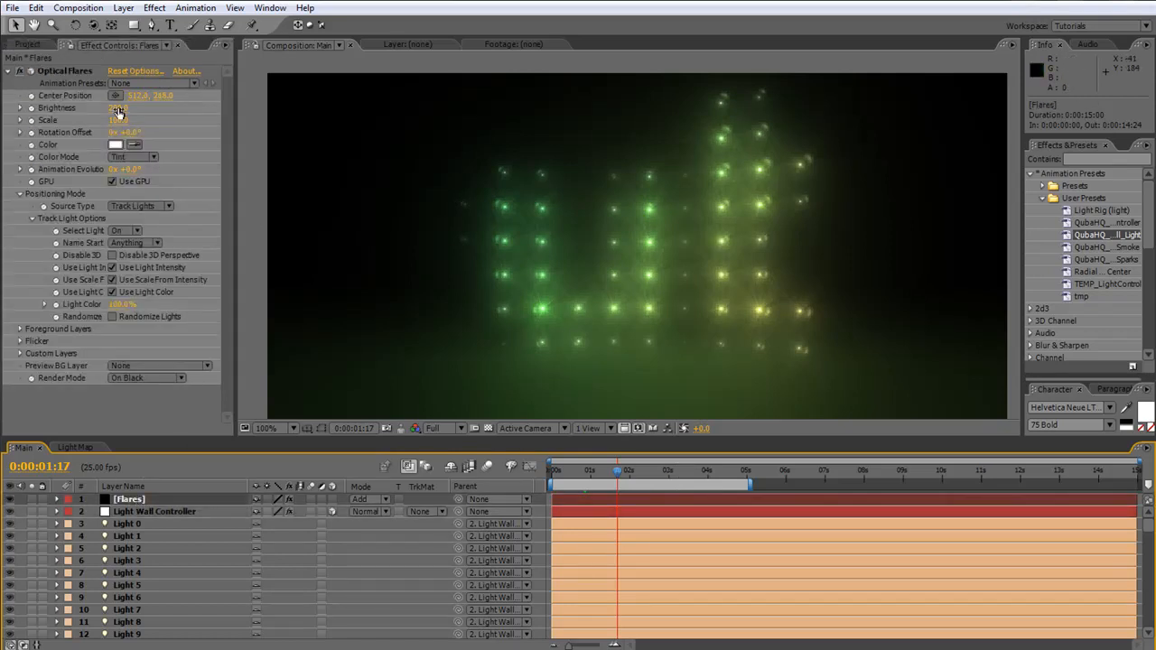
{"action": "type", "text": "300"}
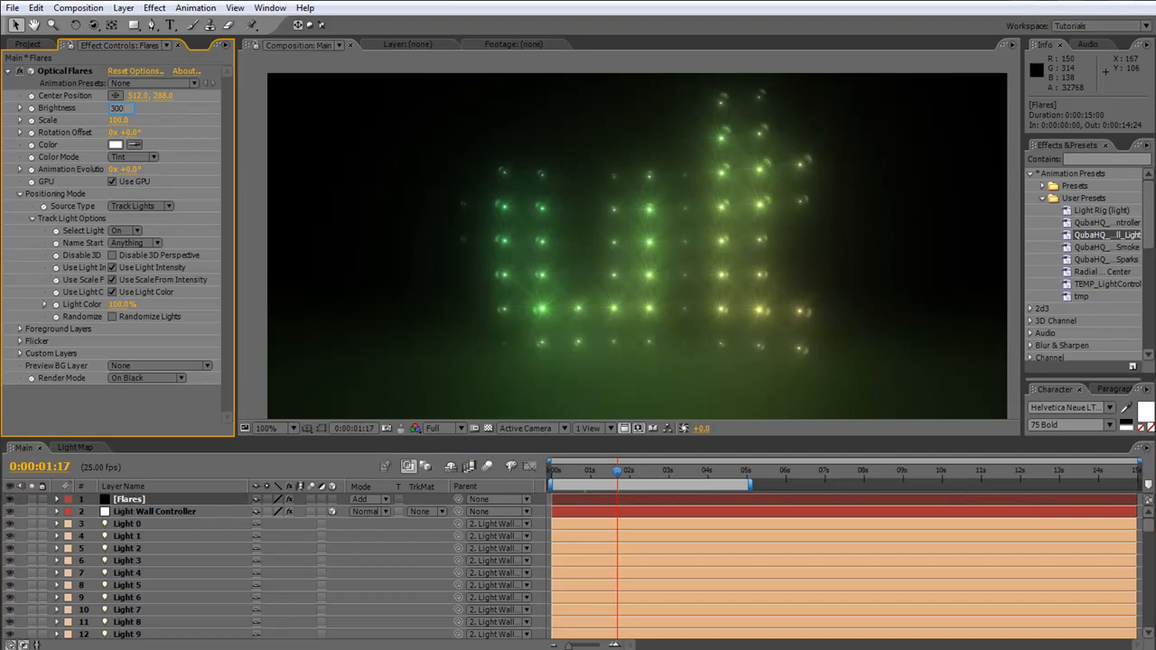
{"action": "key", "text": "Return"}
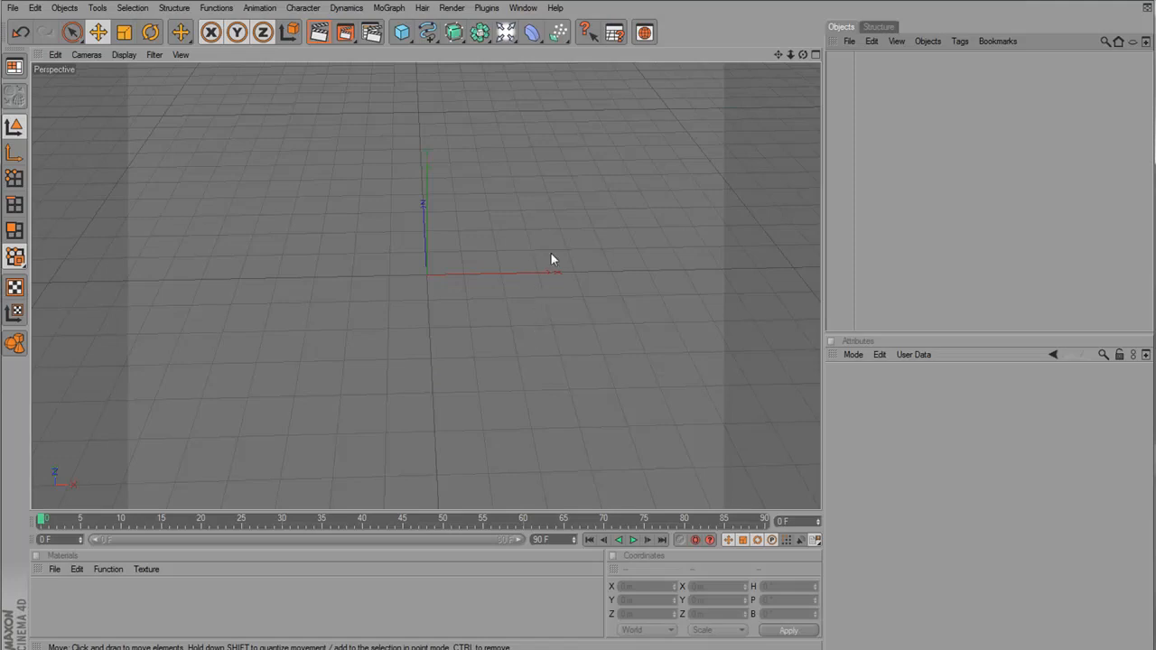
Switch to Cinema 4D and set the render output to the PAL D1/DV Widescreen Square Pixel preset
{"action": "left_click", "coordinate": [371, 32]}
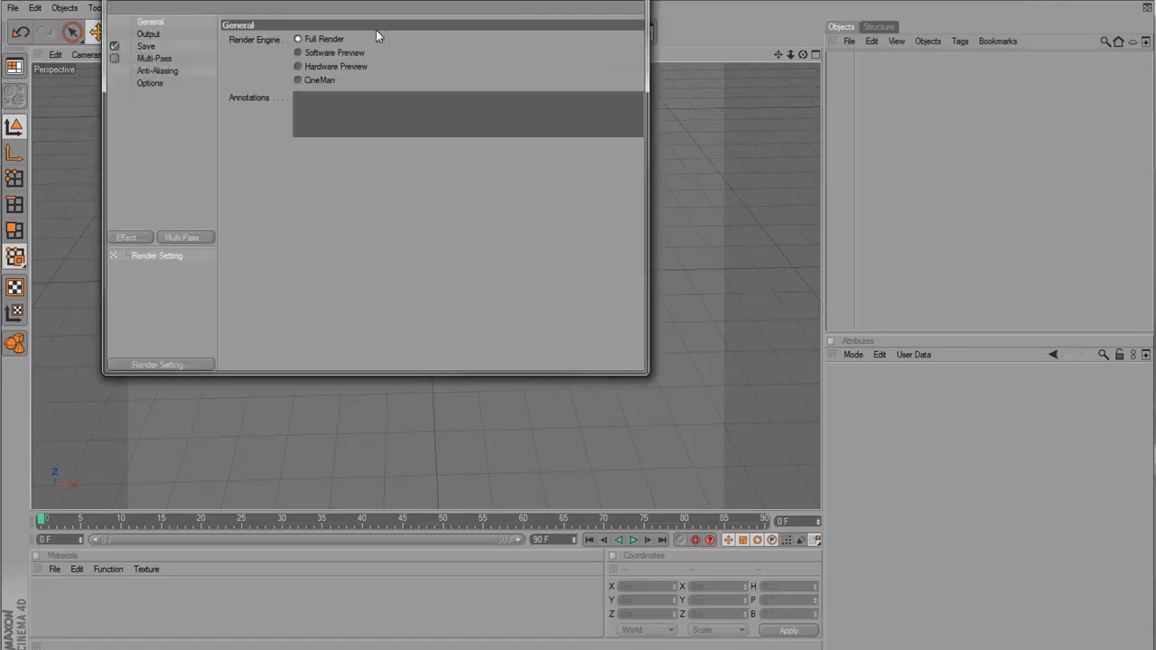
{"action": "left_click", "coordinate": [152, 34]}
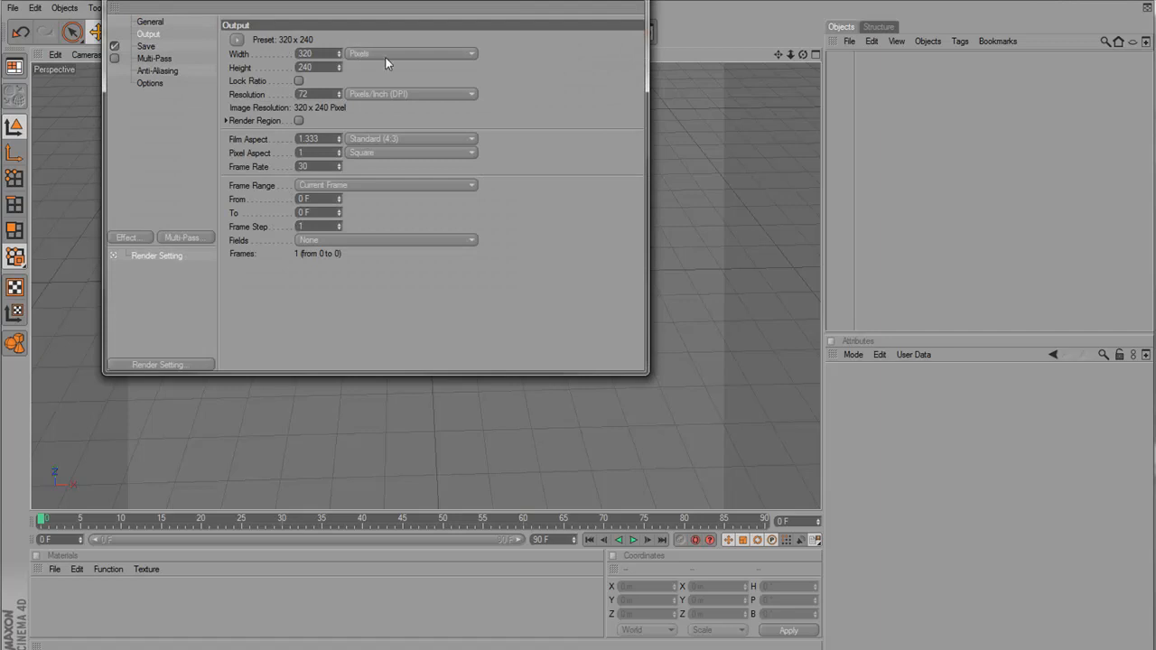
{"action": "left_click", "coordinate": [237, 41]}
{"action": "mouse_move", "coordinate": [282, 83]}
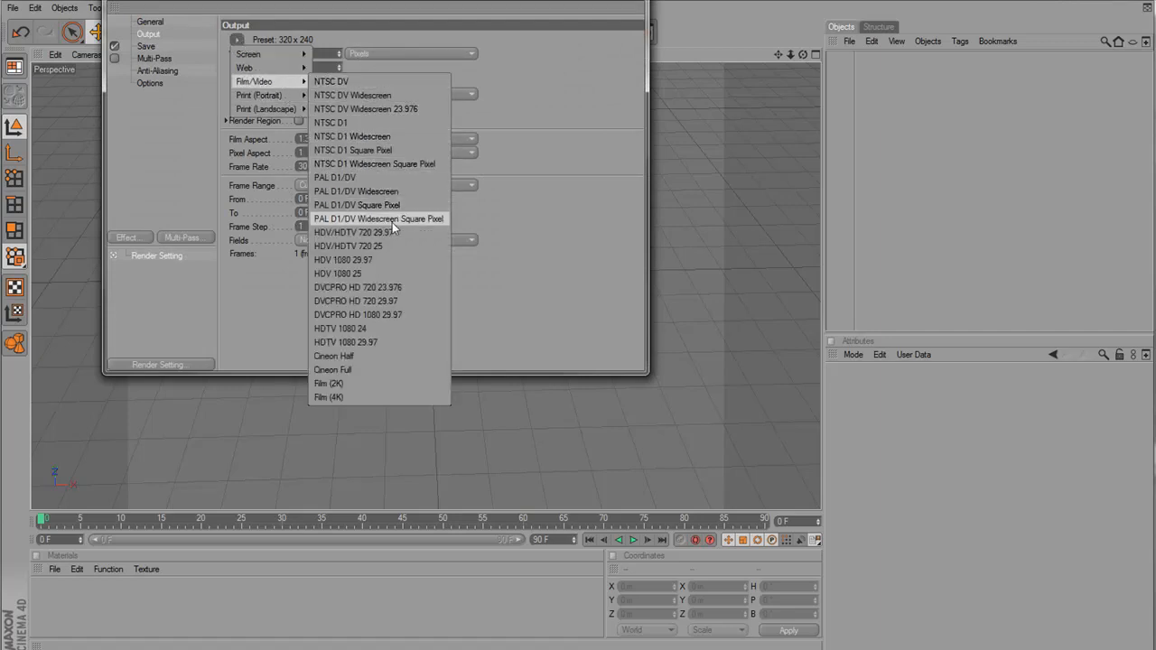
{"action": "left_click", "coordinate": [396, 222]}
{"action": "left_click", "coordinate": [635, 1]}
Add a plane 800 m wide and 40 m high with 1 height segment
{"action": "left_click", "coordinate": [401, 32]}
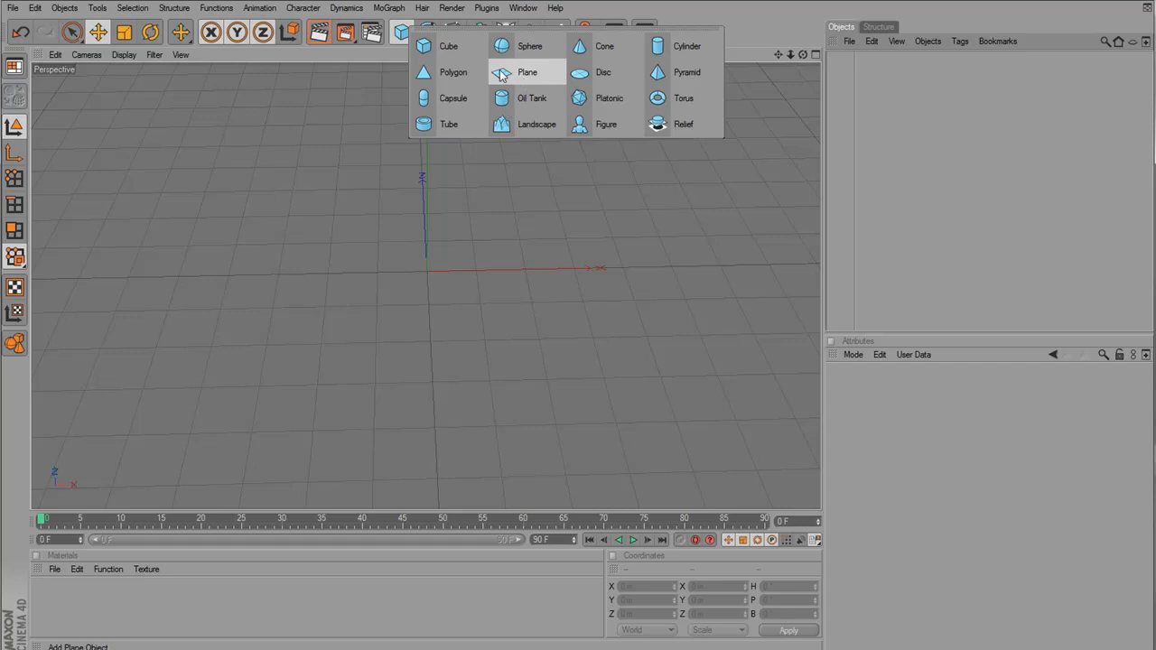
{"action": "left_click", "coordinate": [502, 73]}
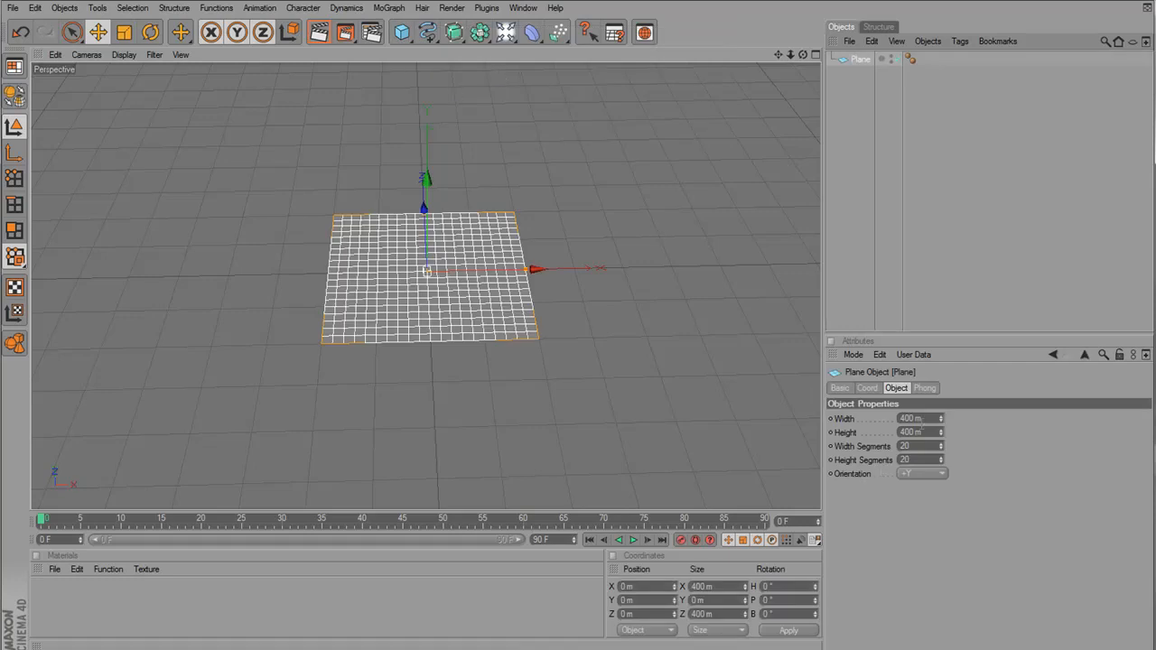
{"action": "left_click", "coordinate": [922, 418]}
{"action": "type", "text": "800"}
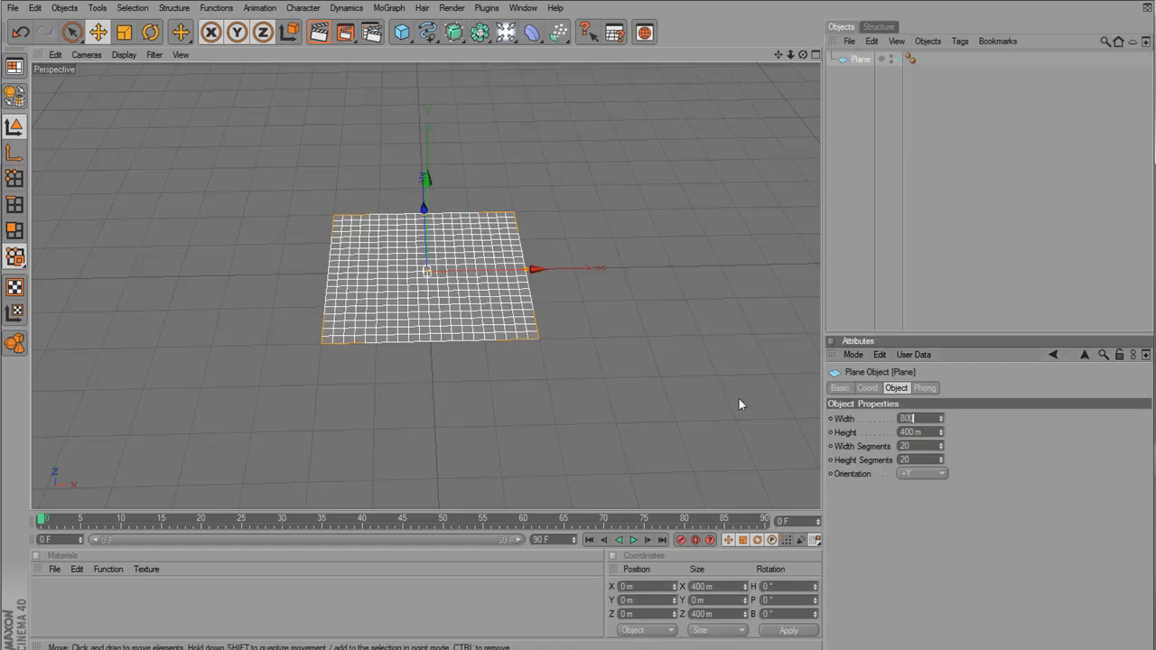
{"action": "key", "text": "Tab"}
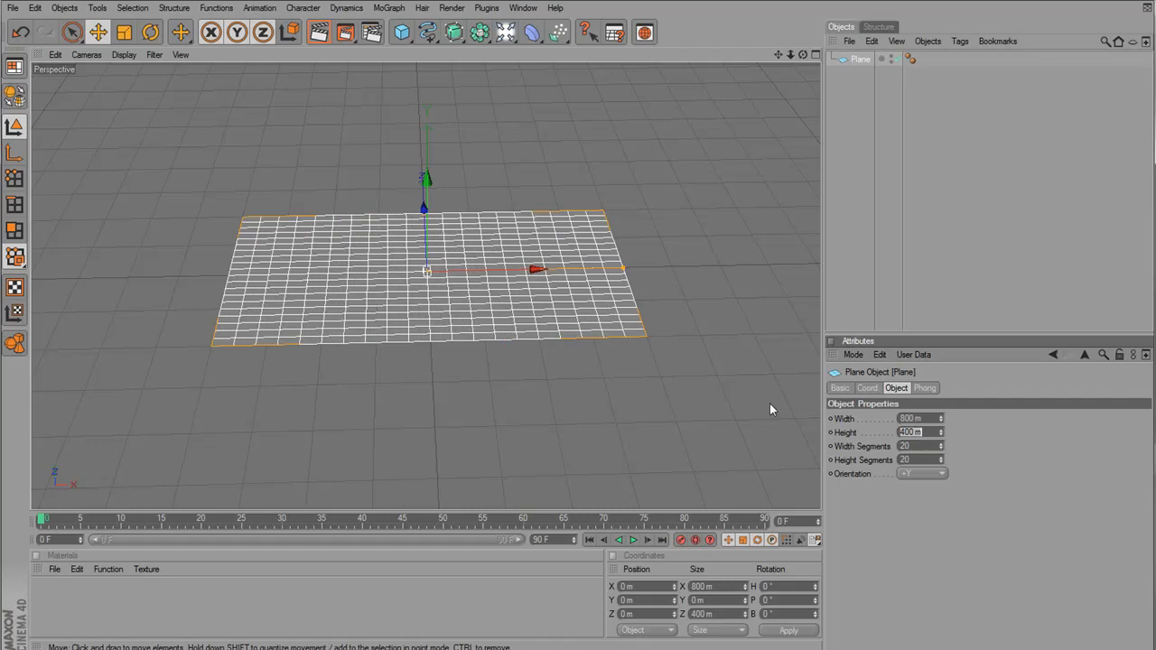
{"action": "type", "text": "4"}
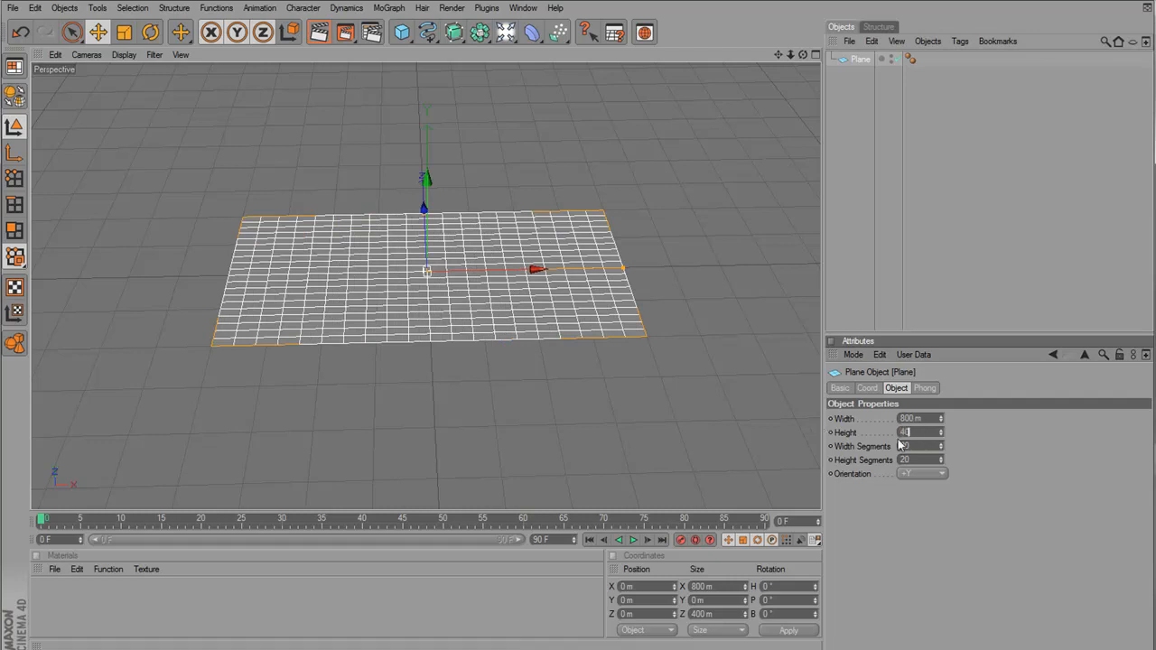
{"action": "type", "text": "0"}
{"action": "key", "text": "Tab"}
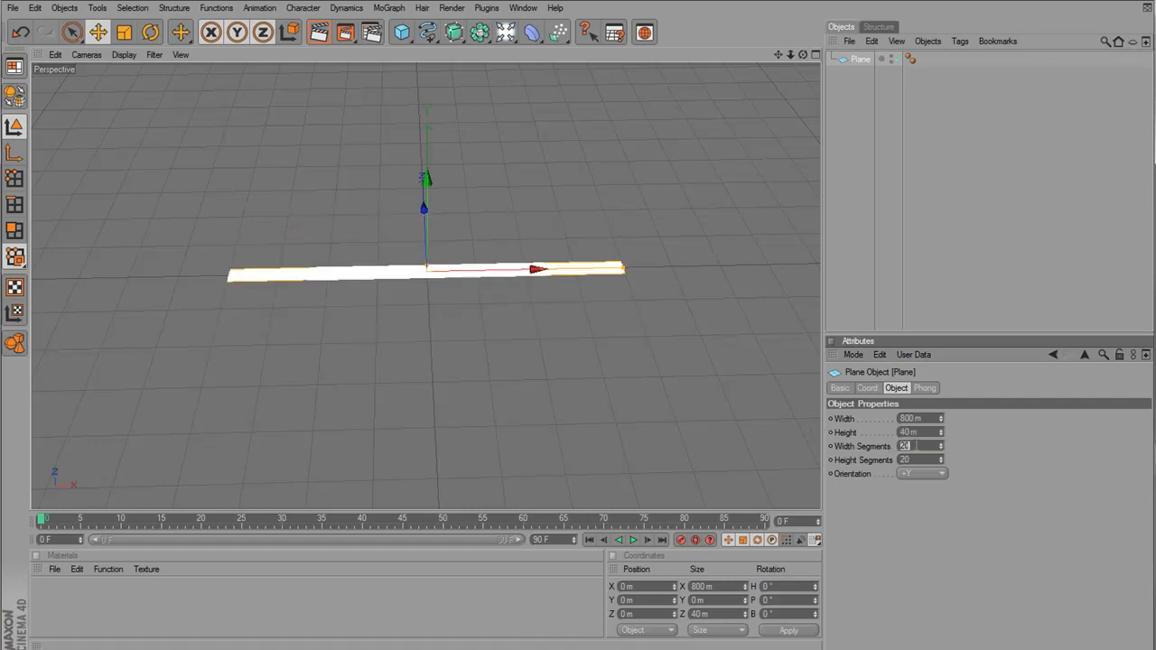
{"action": "key", "text": "Tab"}
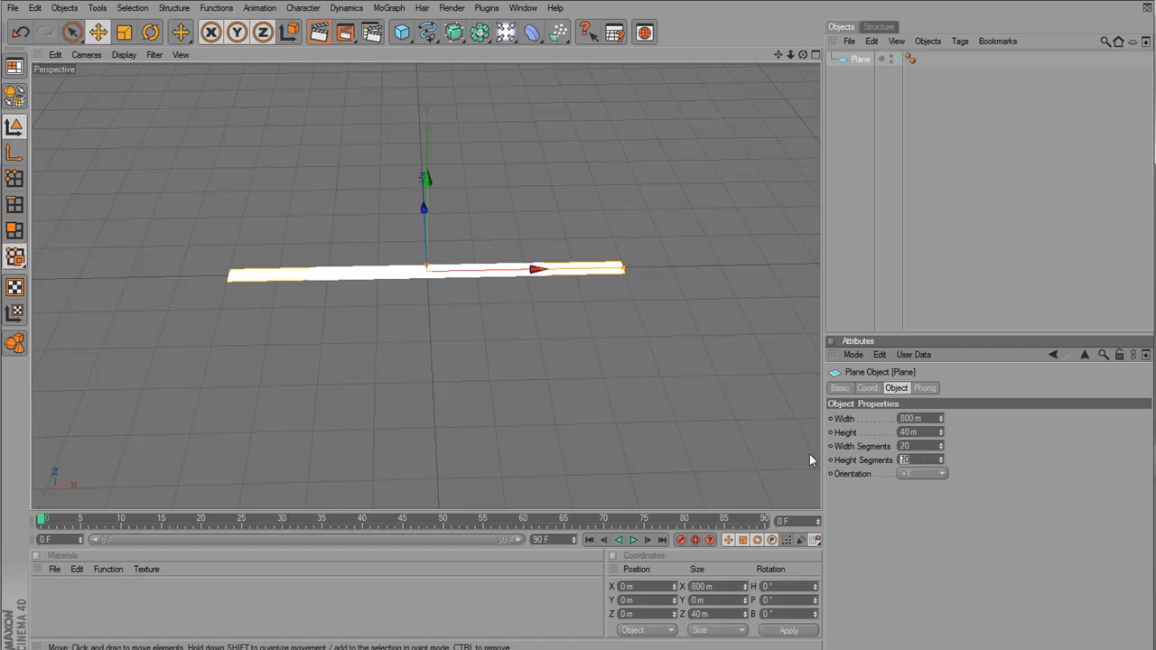
{"action": "type", "text": "1"}
{"action": "key", "text": "Tab"}
Add a Bend deformer as a child of the plane and set its strength to 30°
{"action": "left_click_drag", "start_coordinate": [544, 307], "coordinate": [531, 365]}
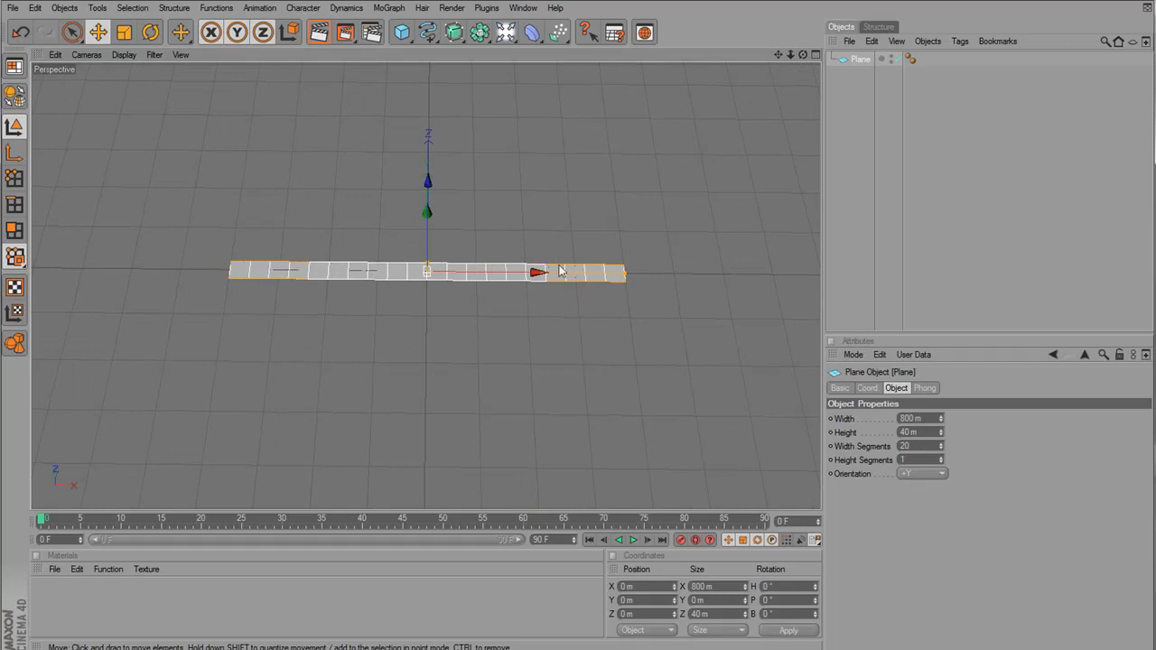
{"action": "left_click_drag", "start_coordinate": [559, 270], "coordinate": [503, 315]}
{"action": "left_click", "coordinate": [532, 33]}
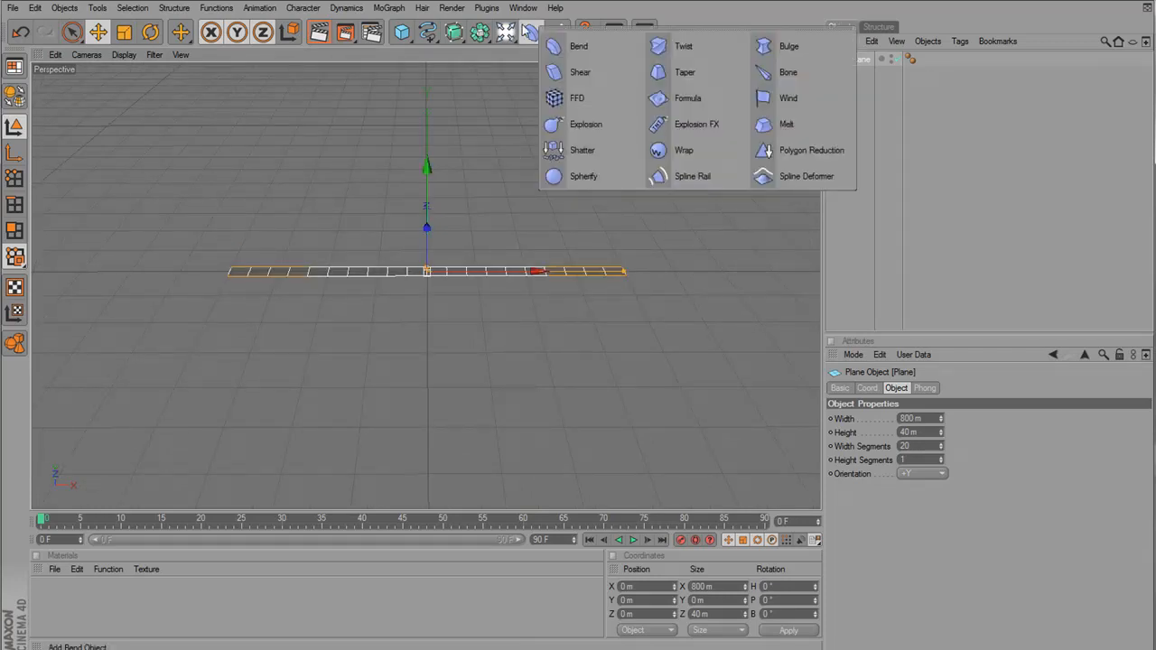
{"action": "left_click", "coordinate": [565, 44]}
{"action": "left_click_drag", "start_coordinate": [860, 58], "coordinate": [867, 76]}
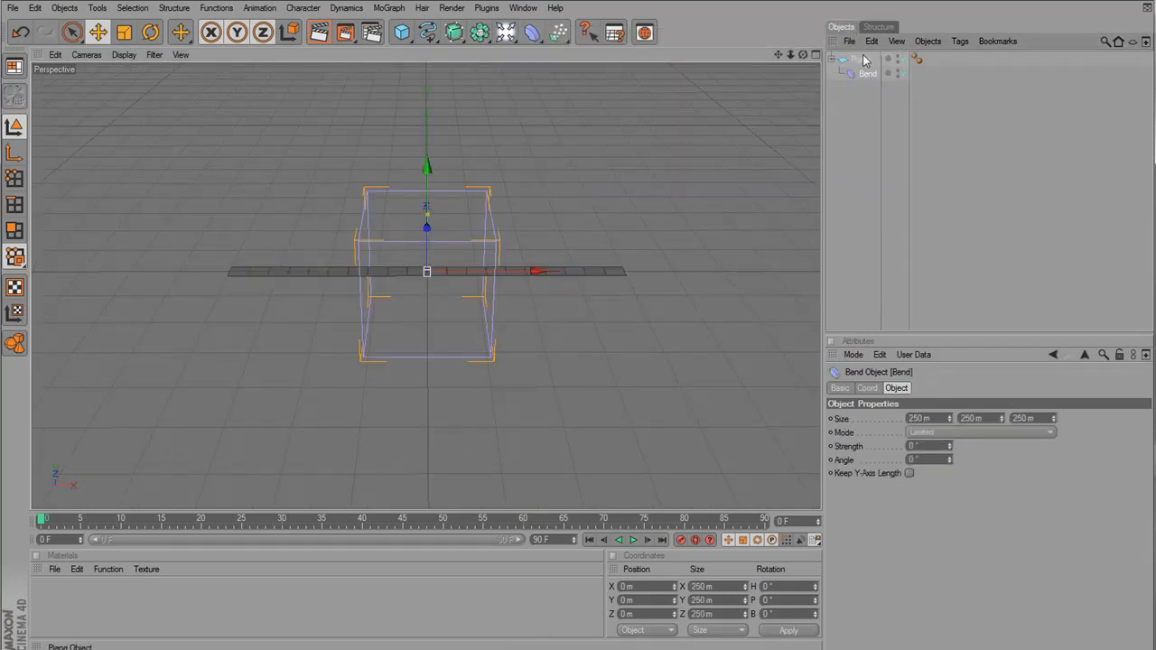
{"action": "left_click", "coordinate": [928, 446]}
{"action": "type", "text": "30"}
{"action": "key", "text": "Return"}
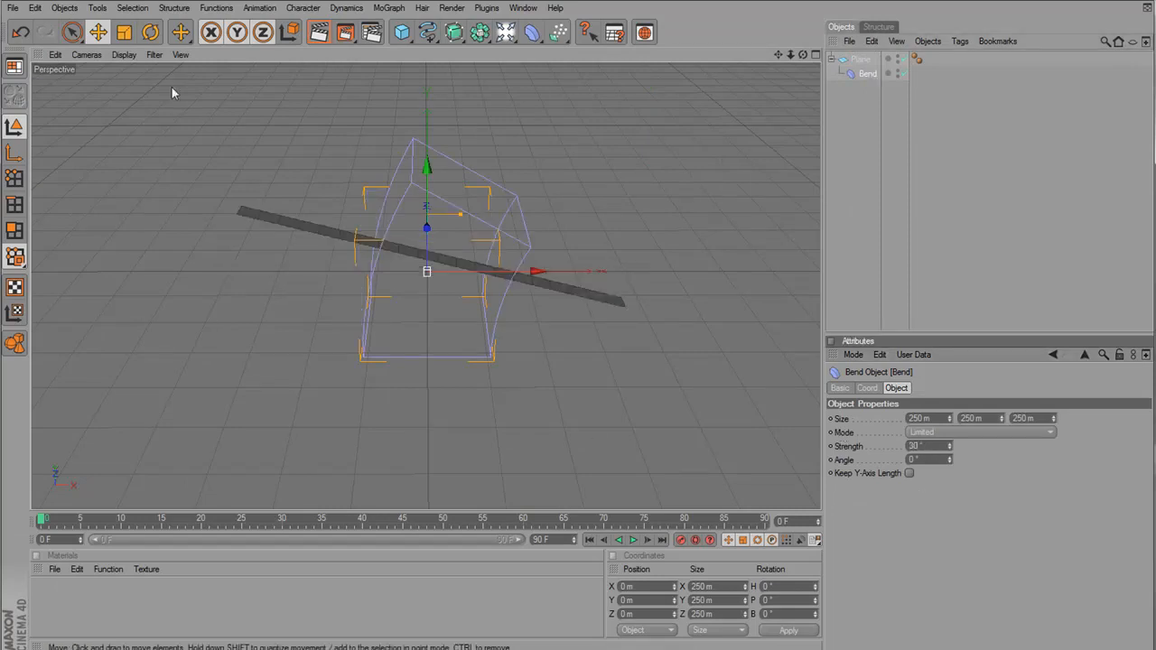
Rotate the Bend deformer to P 90° and B -90°, and move it to about -125 m in X
{"action": "key", "text": "r"}
{"action": "left_click_drag", "start_coordinate": [427, 303], "coordinate": [362, 305]}
{"action": "middle_click", "coordinate": [438, 201]}
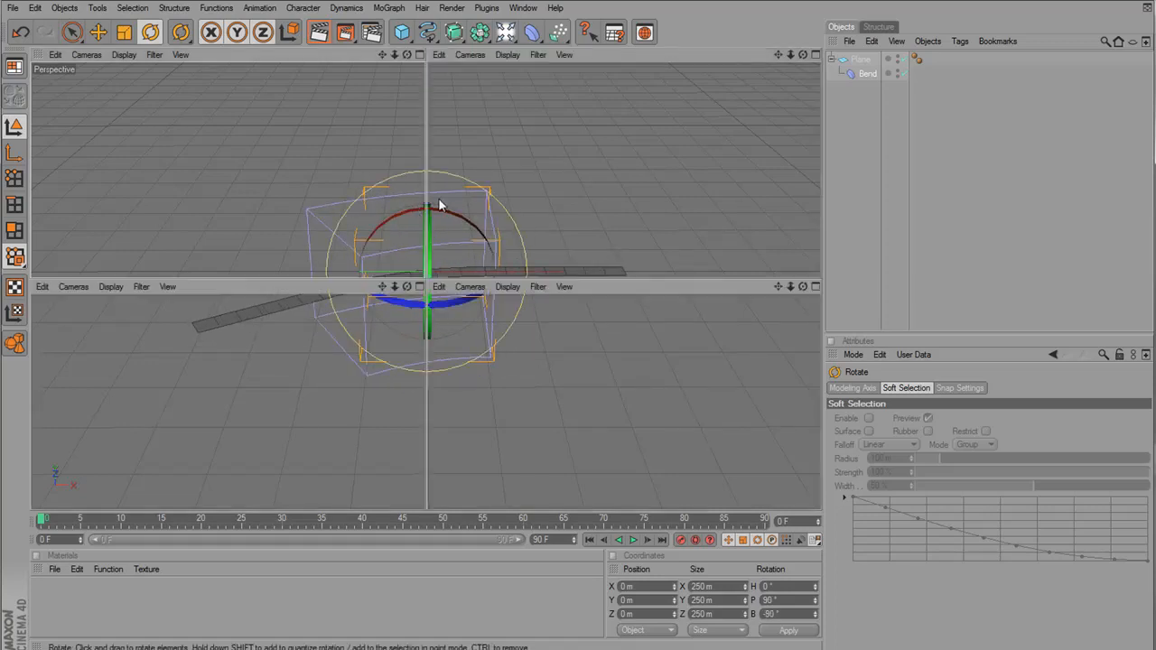
{"action": "middle_click", "coordinate": [668, 188]}
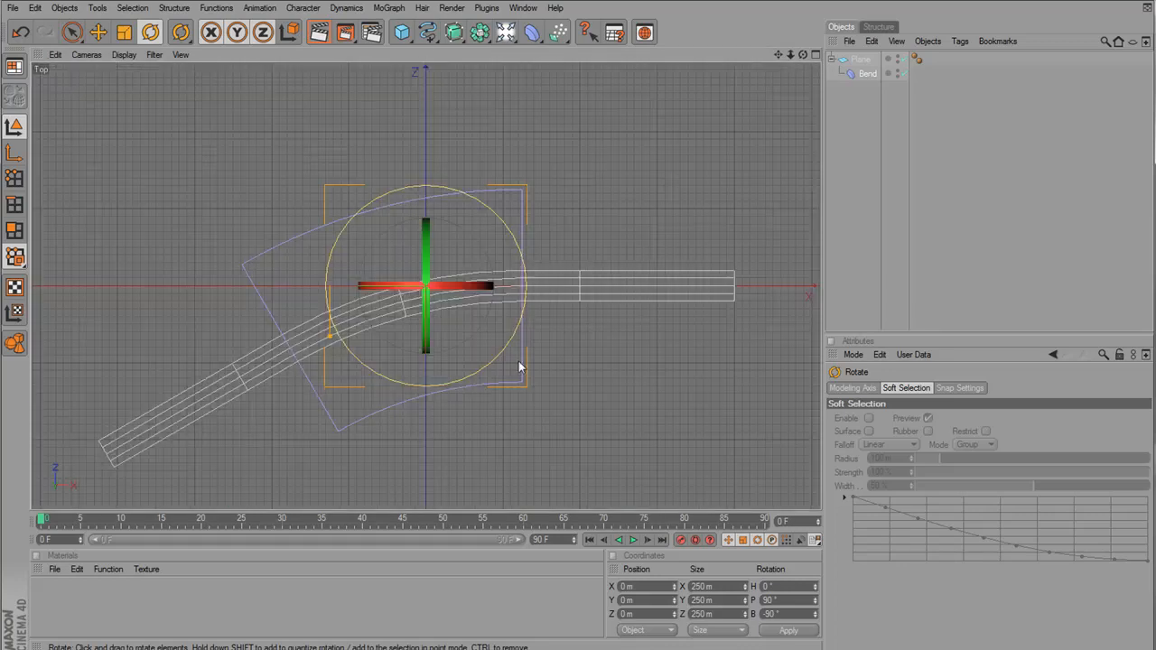
{"action": "left_click", "coordinate": [97, 33]}
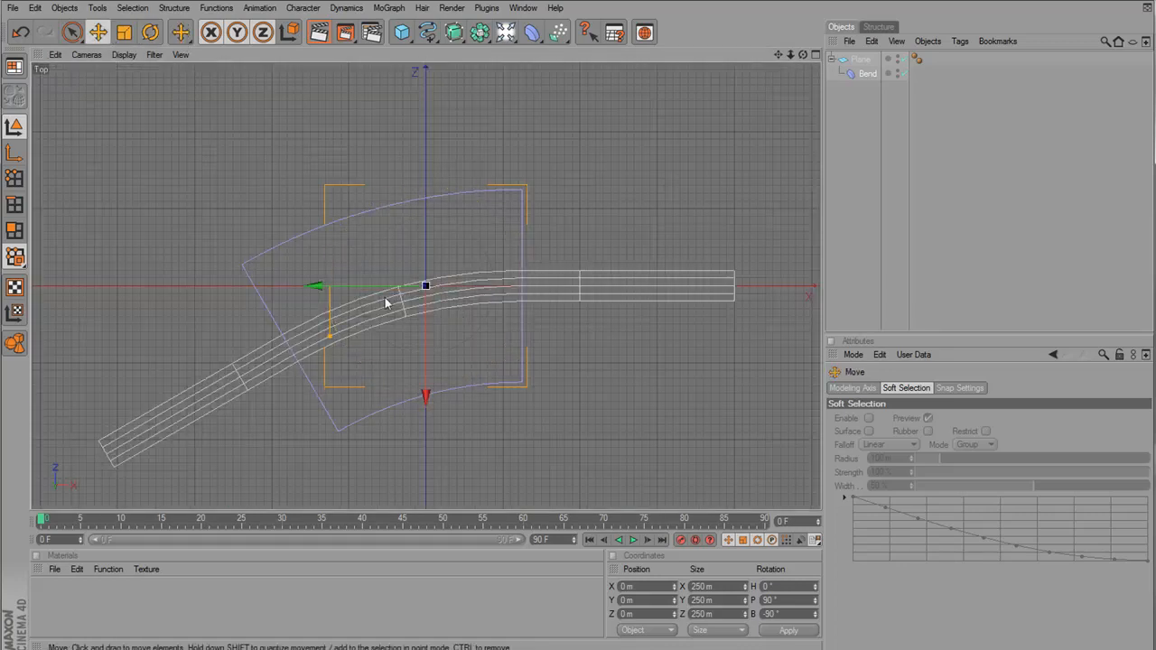
{"action": "left_click_drag", "start_coordinate": [315, 287], "coordinate": [218, 287]}
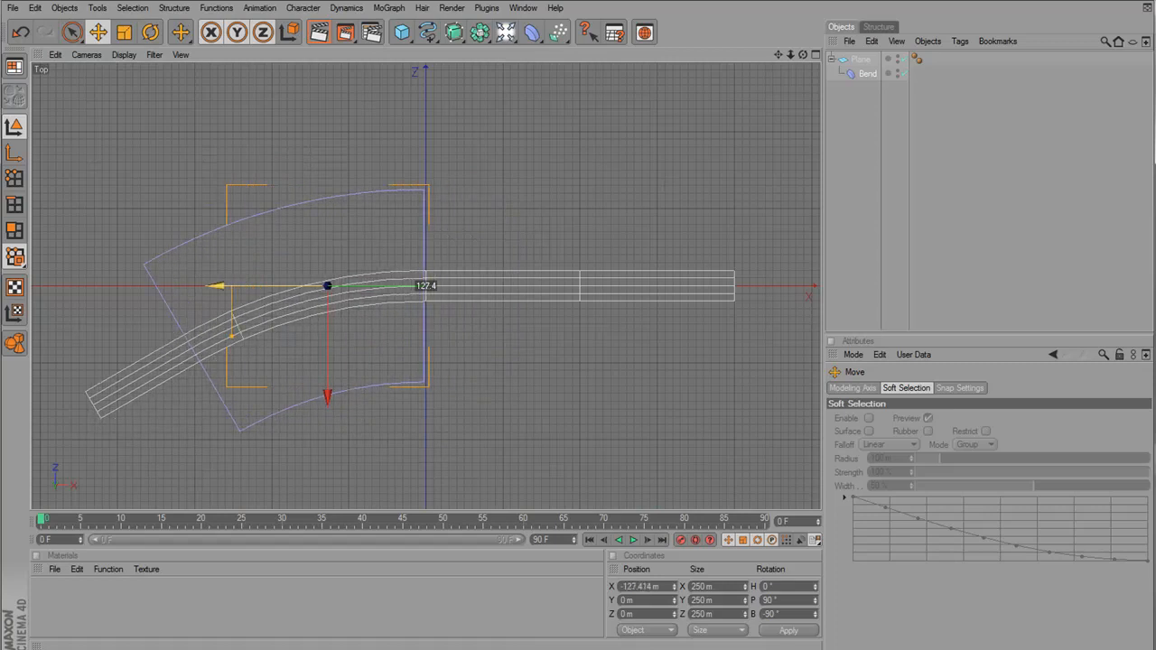
{"action": "middle_click", "coordinate": [423, 248]}
{"action": "middle_click", "coordinate": [279, 201]}
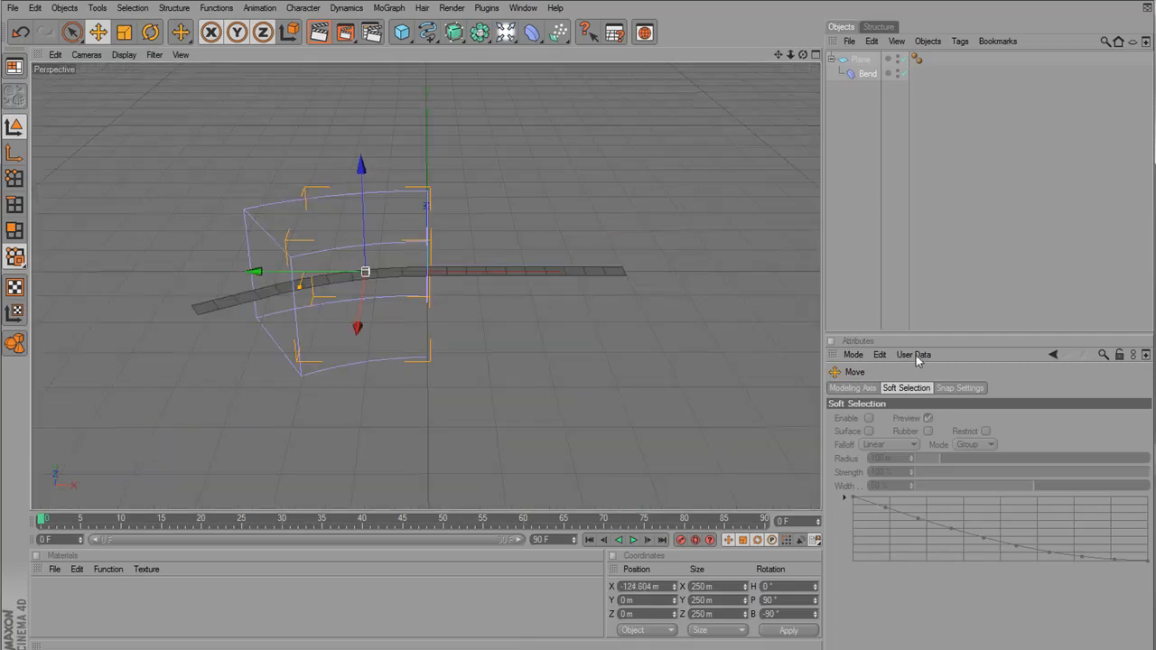
Set the Bend deformer's mode to Unlimited and deselect it
{"action": "left_click", "coordinate": [868, 73]}
{"action": "left_click", "coordinate": [951, 431]}
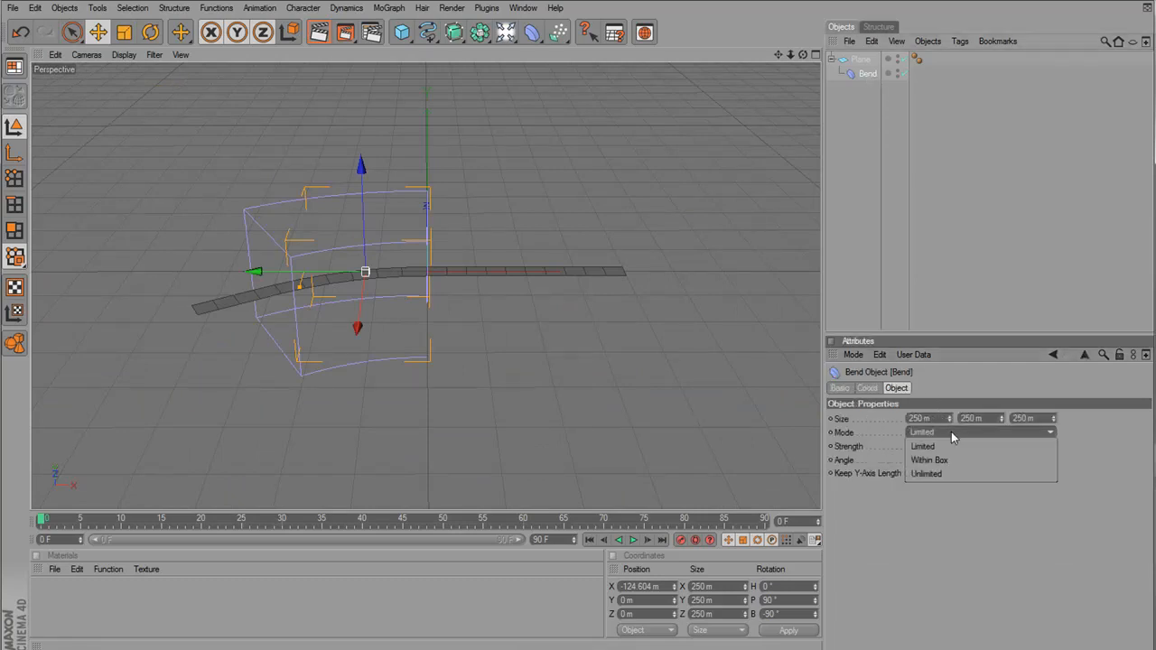
{"action": "left_click", "coordinate": [948, 473]}
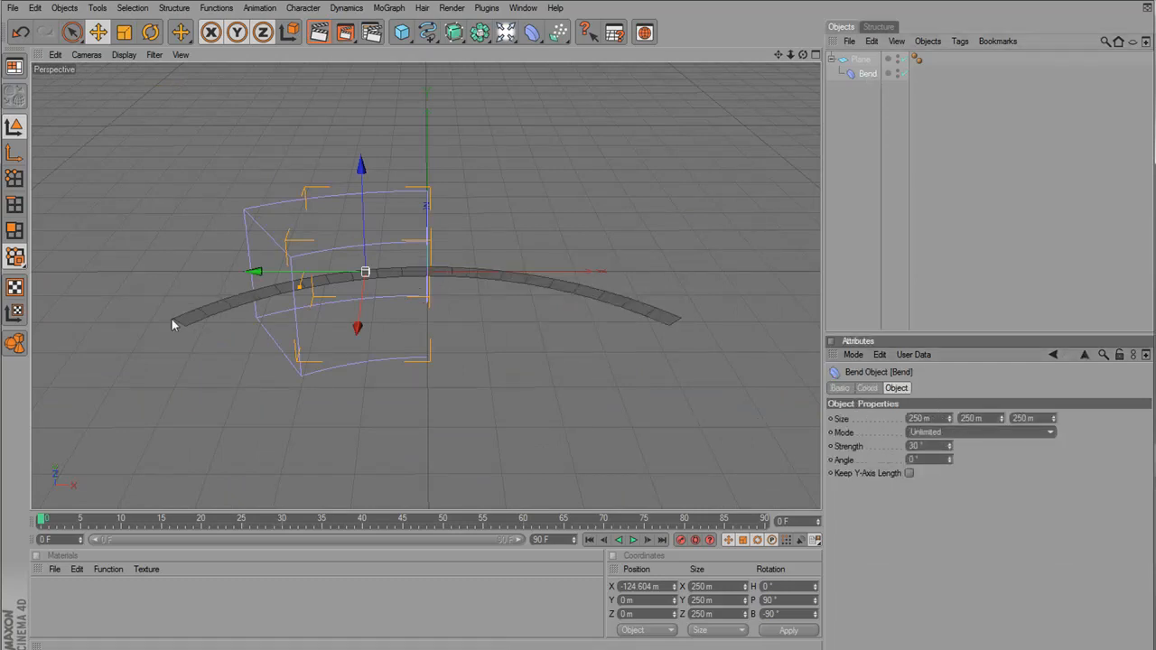
{"action": "left_click", "coordinate": [653, 372]}
Add a spot light at the centre of the bent plane
{"action": "left_click_drag", "start_coordinate": [666, 293], "coordinate": [688, 241]}
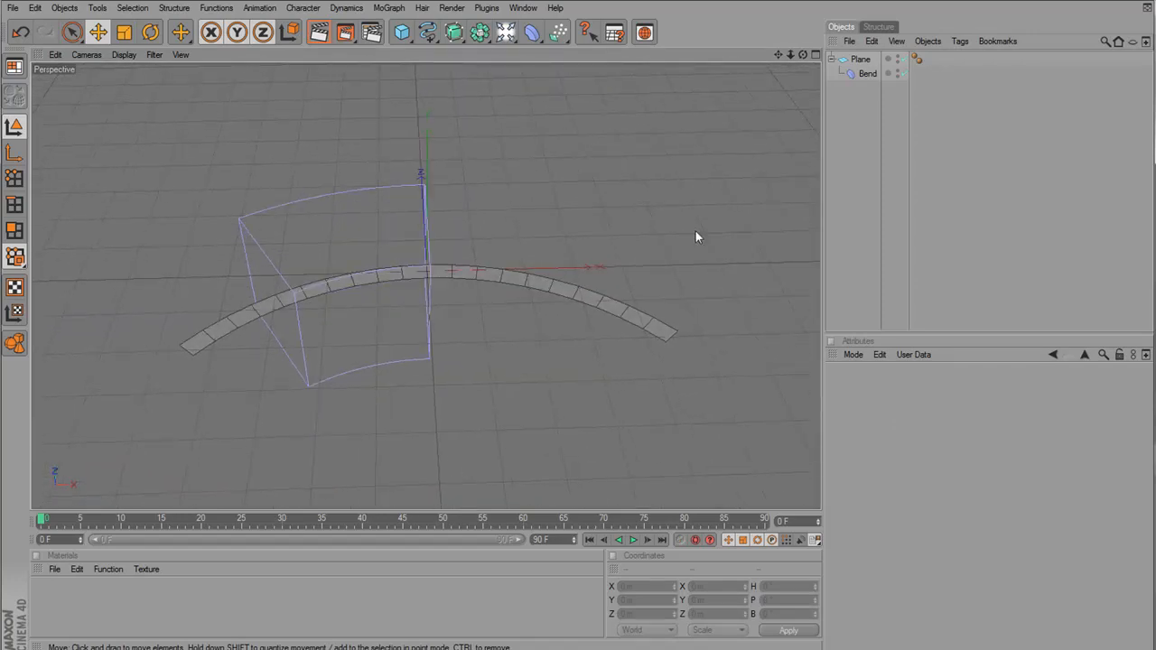
{"action": "left_click", "coordinate": [859, 61]}
{"action": "left_click", "coordinate": [506, 32]}
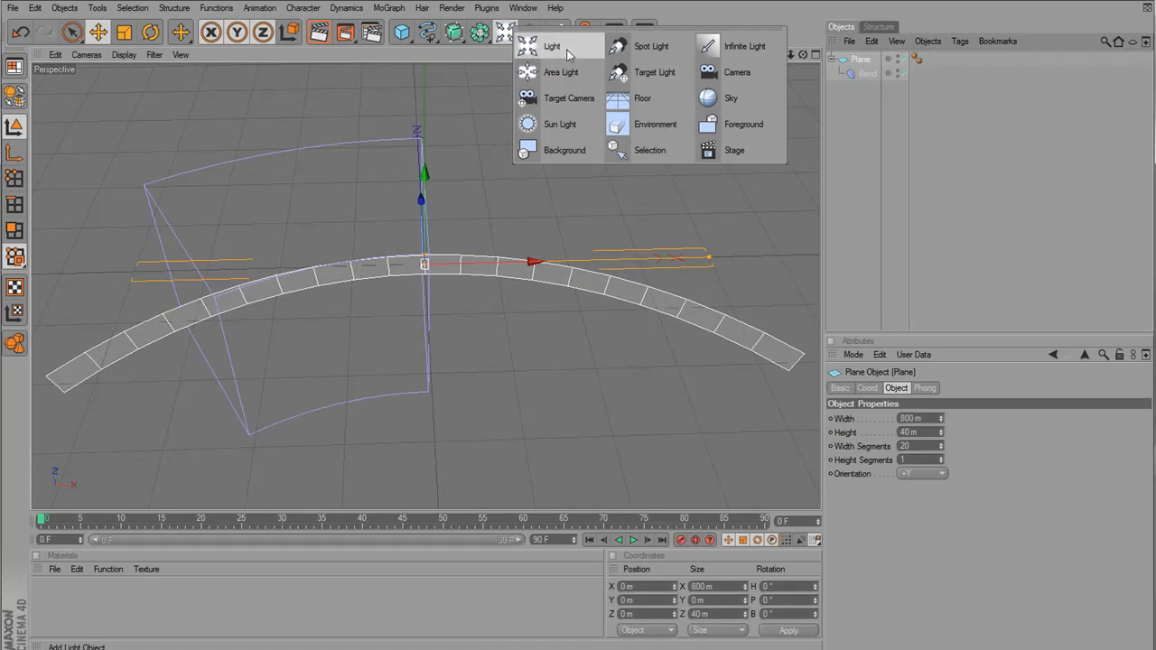
{"action": "left_click", "coordinate": [655, 47]}
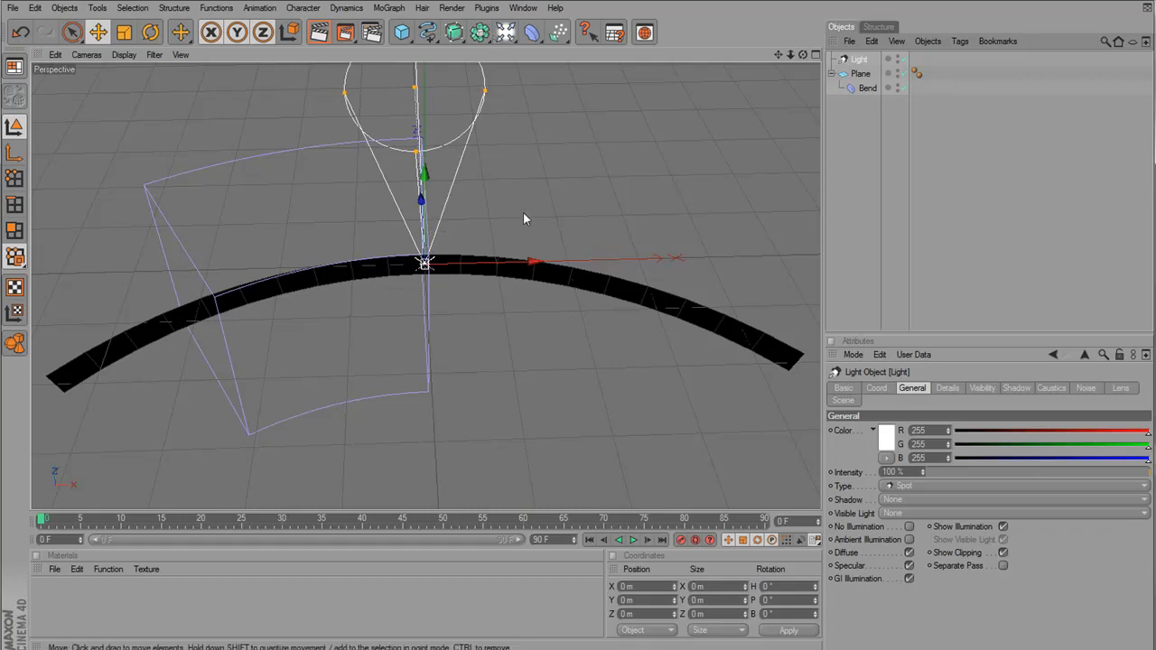
Scale the spot light down uniformly so its cone is only a small fraction of its default size
{"action": "mouse_move", "coordinate": [551, 182]}
{"action": "left_mouse_down"}
{"action": "mouse_move", "coordinate": [488, 212]}
{"action": "mouse_move", "coordinate": [443, 158]}
{"action": "mouse_move", "coordinate": [539, 184]}
{"action": "left_mouse_up"}
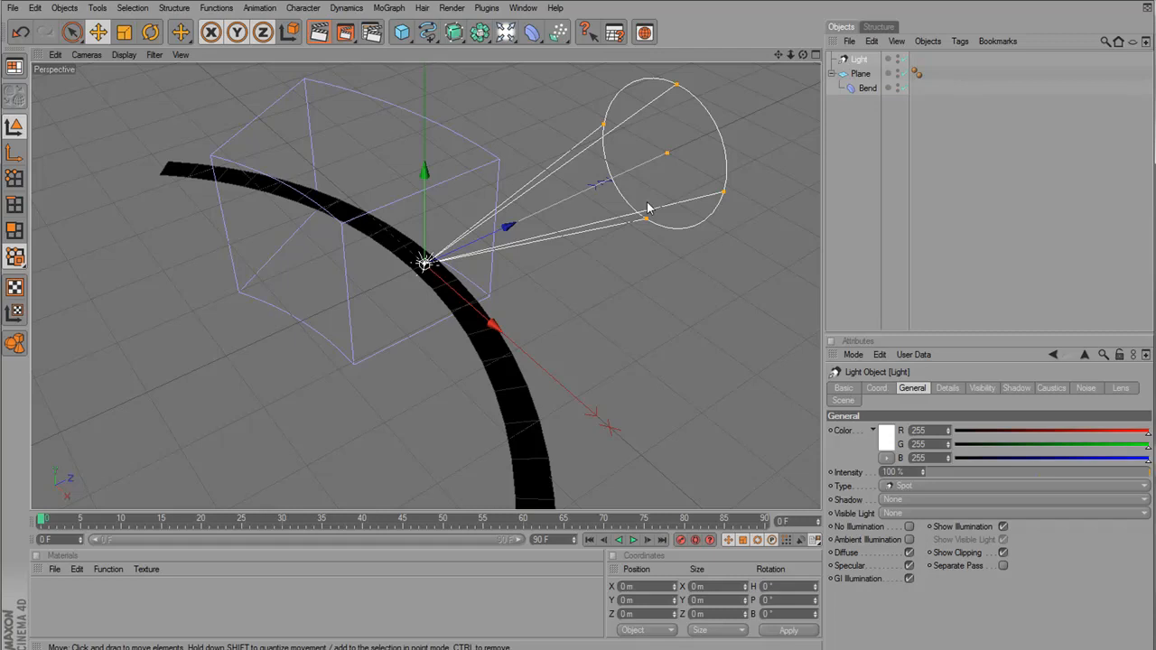
{"action": "left_click", "coordinate": [124, 34]}
{"action": "left_click_drag", "start_coordinate": [425, 258], "coordinate": [410, 262]}
{"action": "left_click_drag", "start_coordinate": [495, 257], "coordinate": [487, 256]}
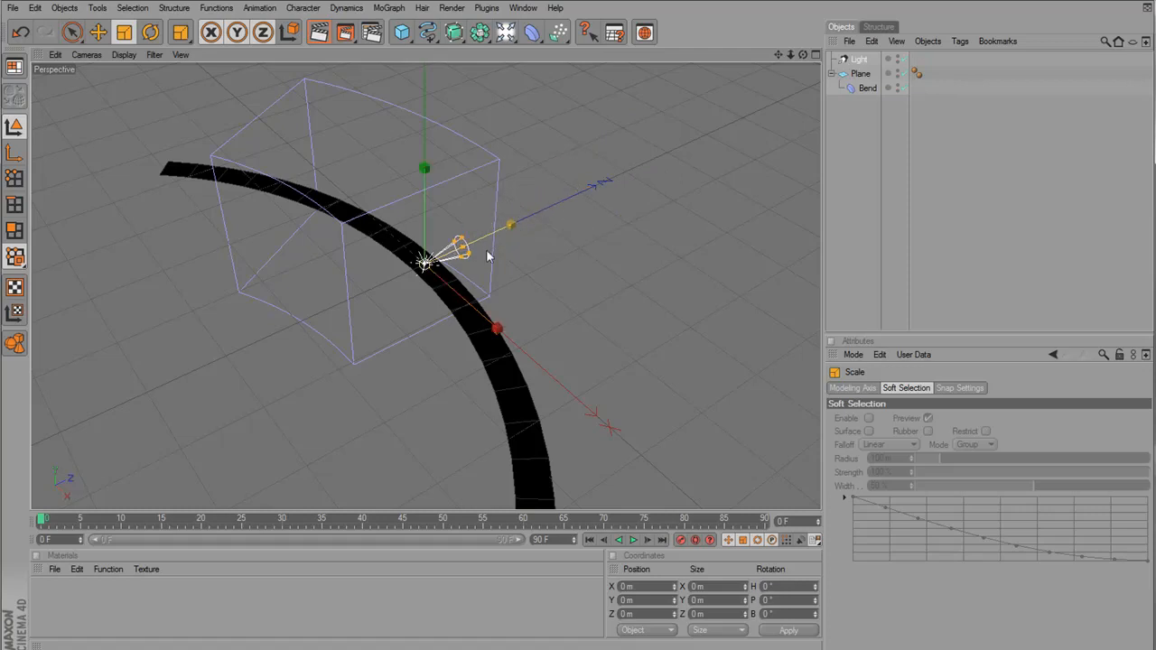
Add a MoGraph Cloner Object and make the spot light its child
{"action": "mouse_move", "coordinate": [706, 220]}
{"action": "left_mouse_down"}
{"action": "mouse_move", "coordinate": [706, 202]}
{"action": "mouse_move", "coordinate": [688, 215]}
{"action": "left_mouse_up"}
{"action": "left_click", "coordinate": [837, 71]}
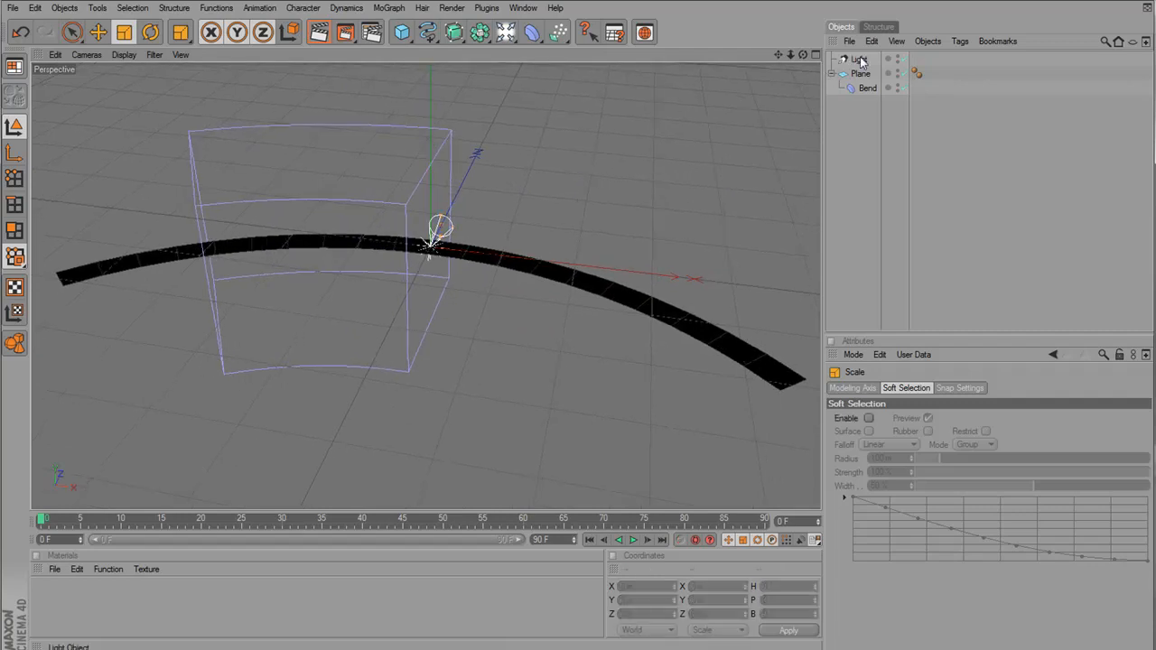
{"action": "left_click", "coordinate": [394, 9]}
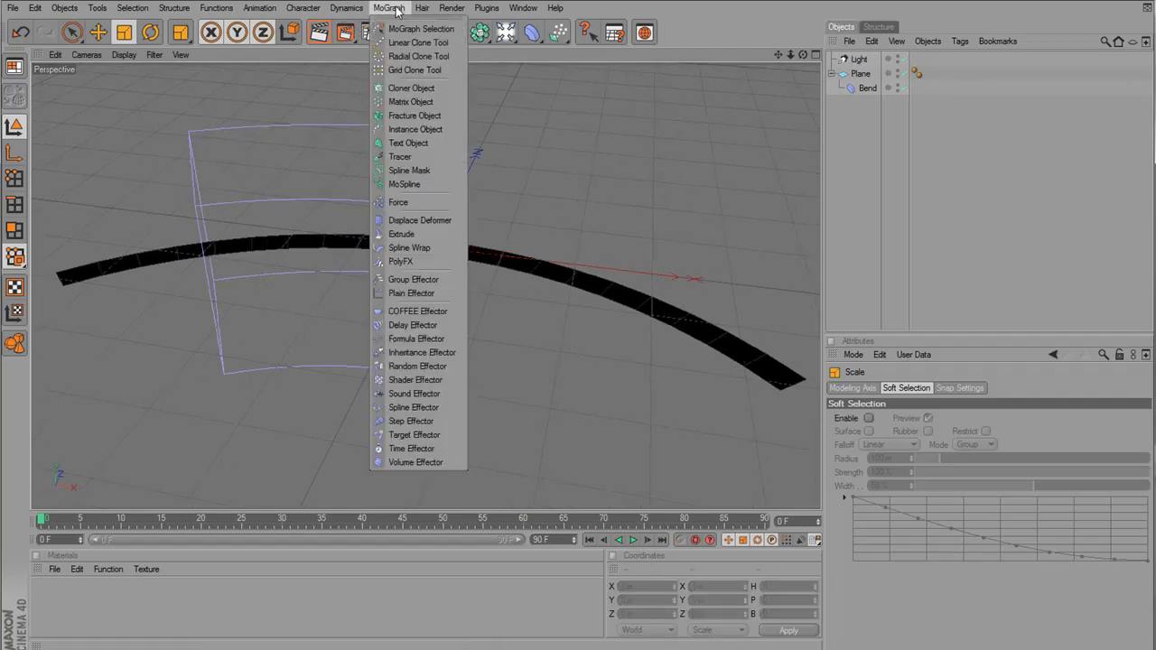
{"action": "left_click", "coordinate": [411, 89]}
{"action": "left_click_drag", "start_coordinate": [858, 74], "coordinate": [874, 60]}
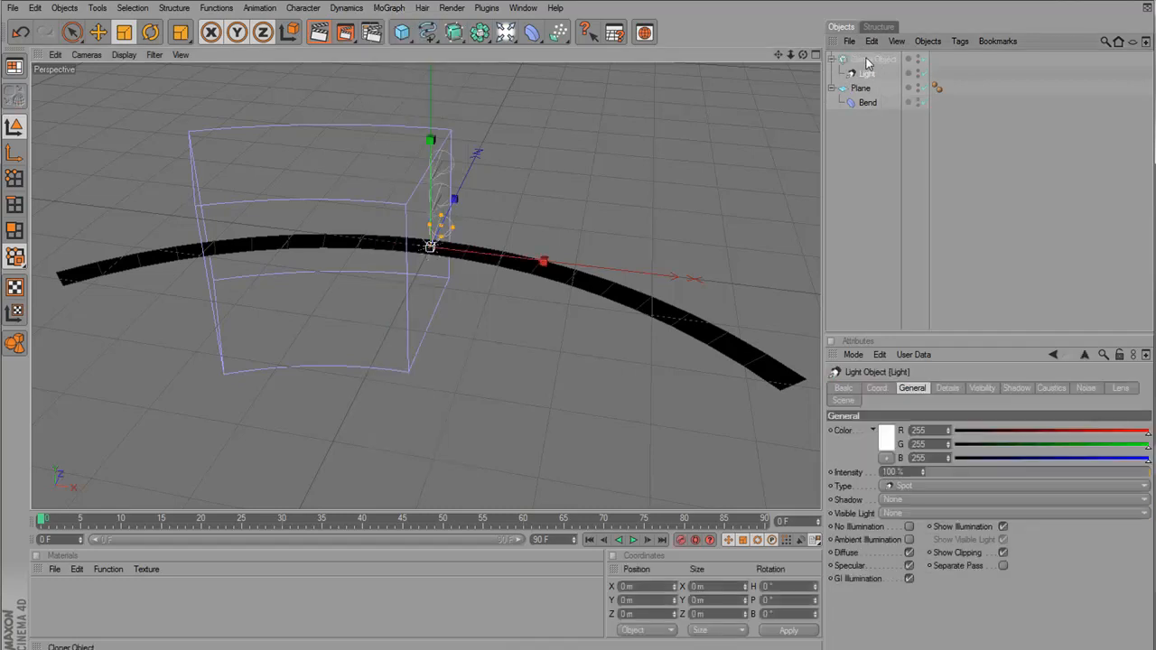
Set the Cloner Object's mode to Object
{"action": "left_click", "coordinate": [867, 60]}
{"action": "left_click", "coordinate": [890, 419]}
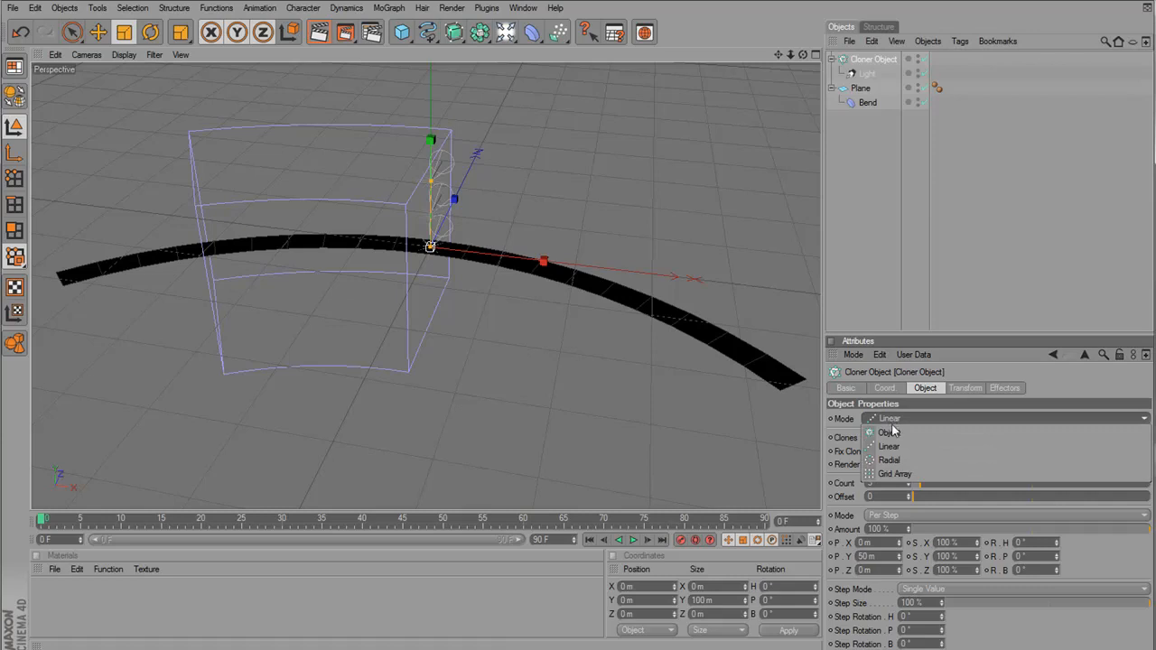
{"action": "left_click", "coordinate": [890, 433]}
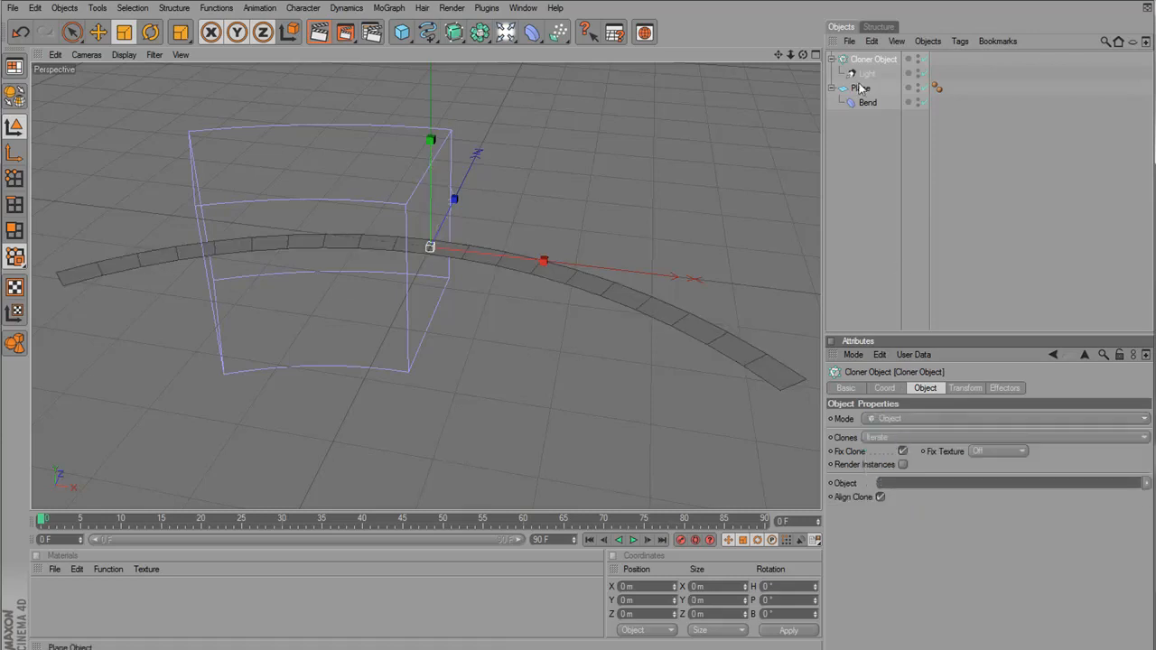
Assign the bent plane as the Cloner Object's target and set the clone distribution to Polygon Center
{"action": "left_click_drag", "start_coordinate": [863, 89], "coordinate": [908, 483]}
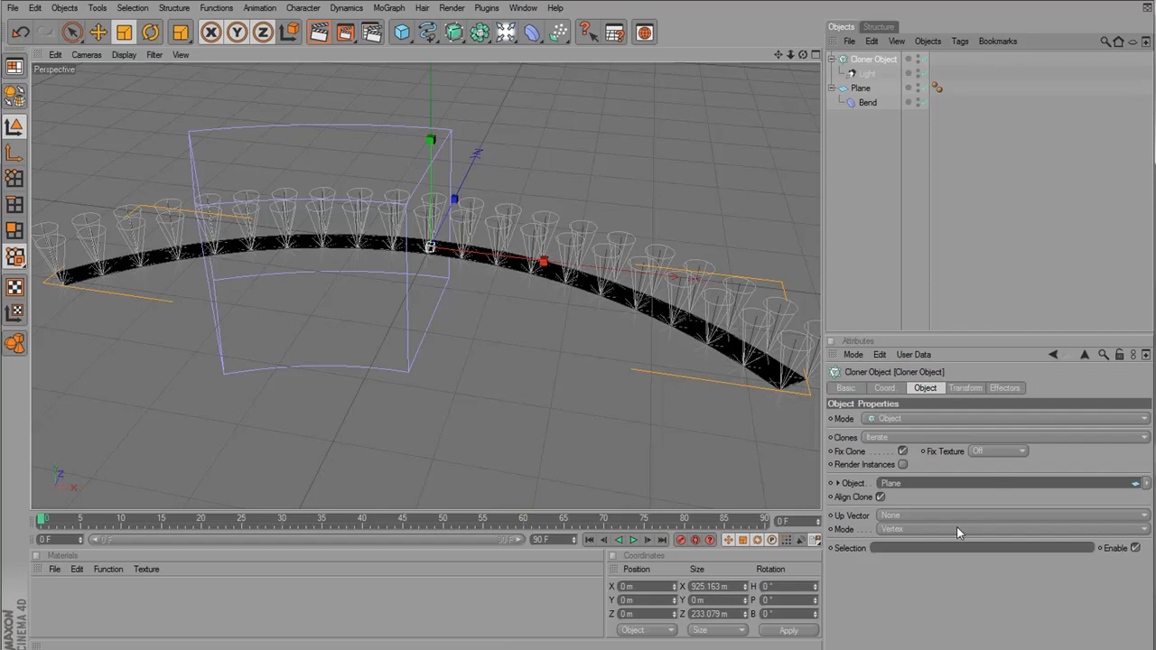
{"action": "left_click", "coordinate": [906, 529]}
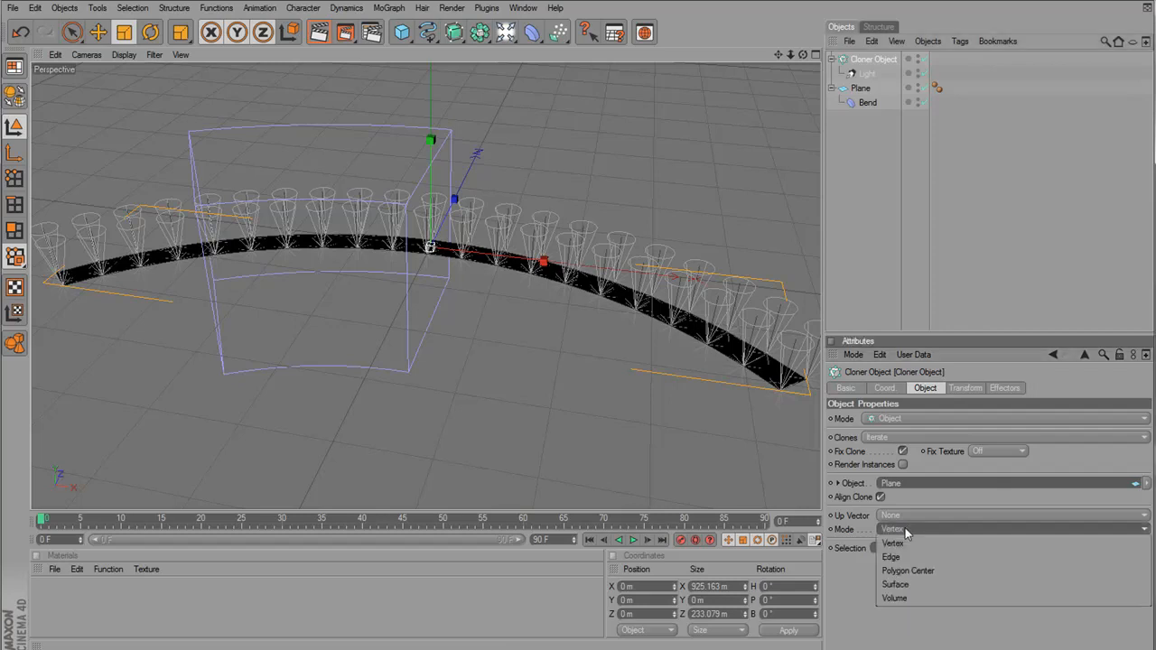
{"action": "left_click", "coordinate": [894, 572]}
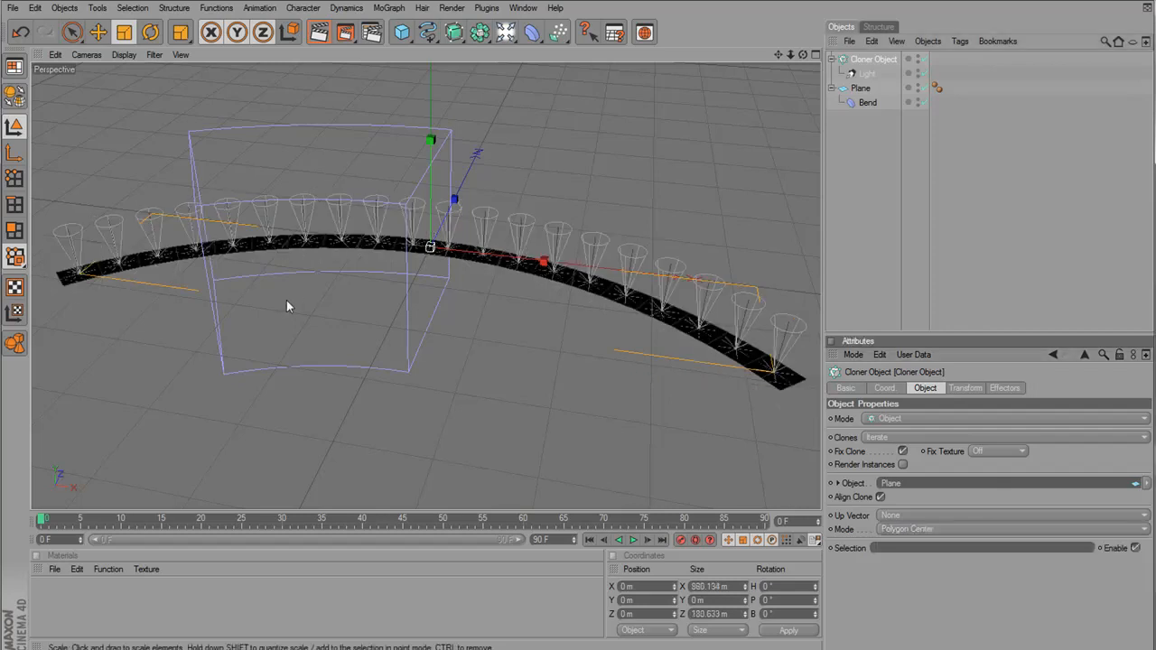
{"action": "left_click", "coordinate": [864, 194]}
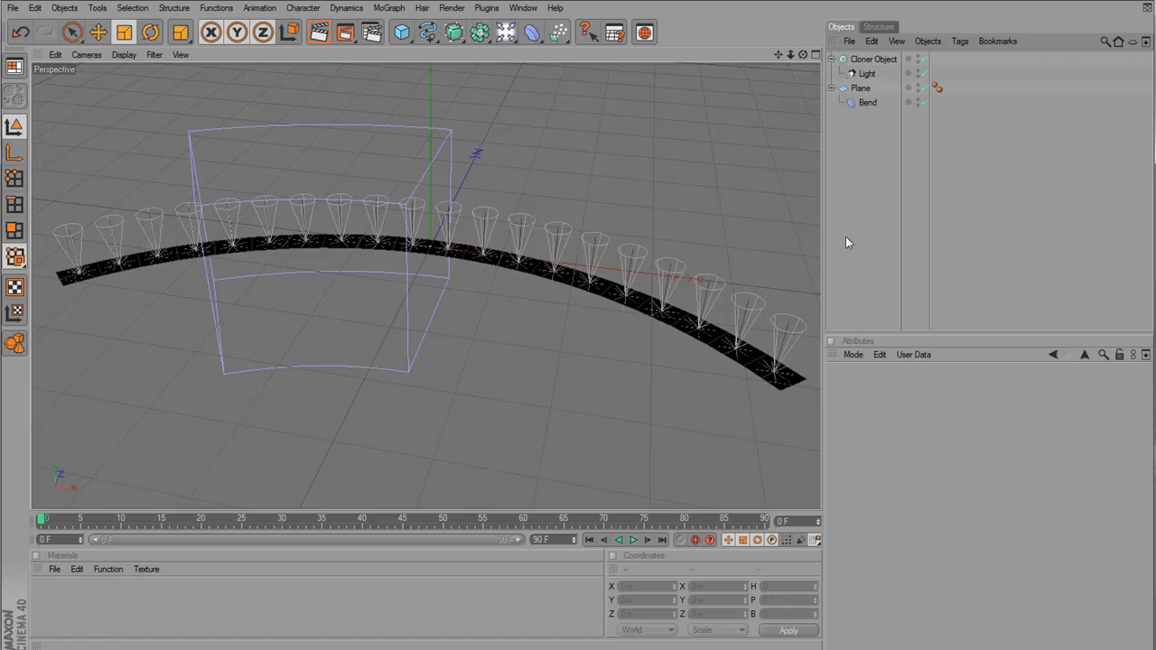
Rename the spot light under the Cloner Object to Emitter
{"action": "left_click", "coordinate": [866, 74]}
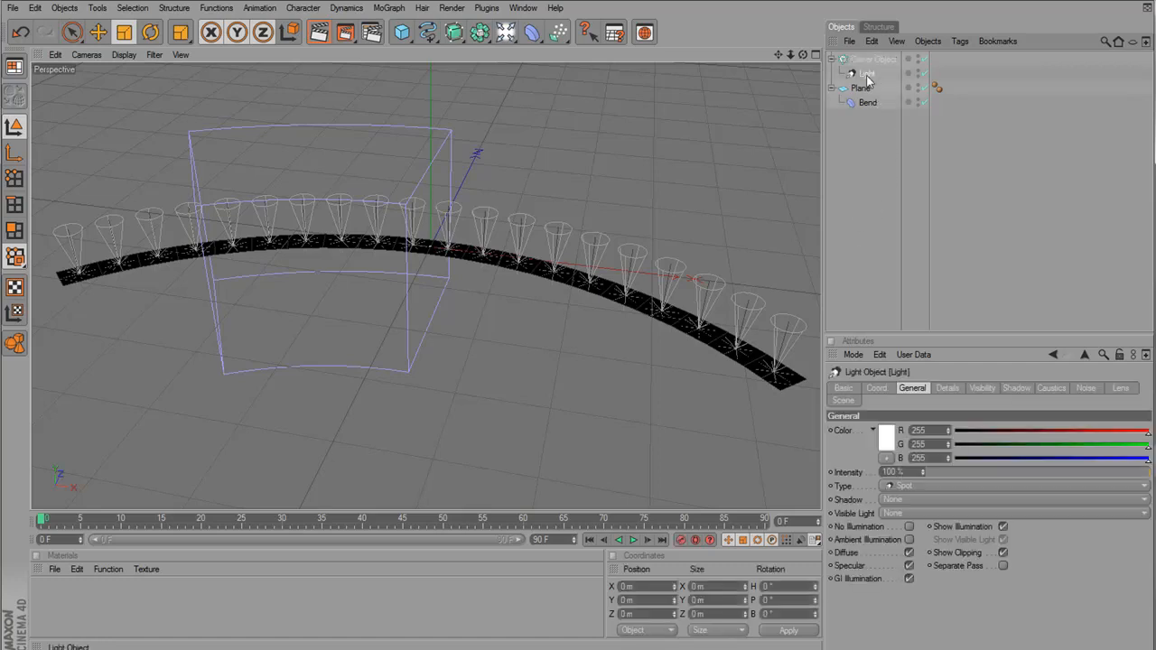
{"action": "type", "text": "eMITTER"}
{"action": "key", "text": "BackSpace"}
{"action": "key", "text": "BackSpace"}
{"action": "key", "text": "BackSpace"}
{"action": "key", "text": "BackSpace"}
{"action": "key", "text": "BackSpace"}
{"action": "key", "text": "BackSpace"}
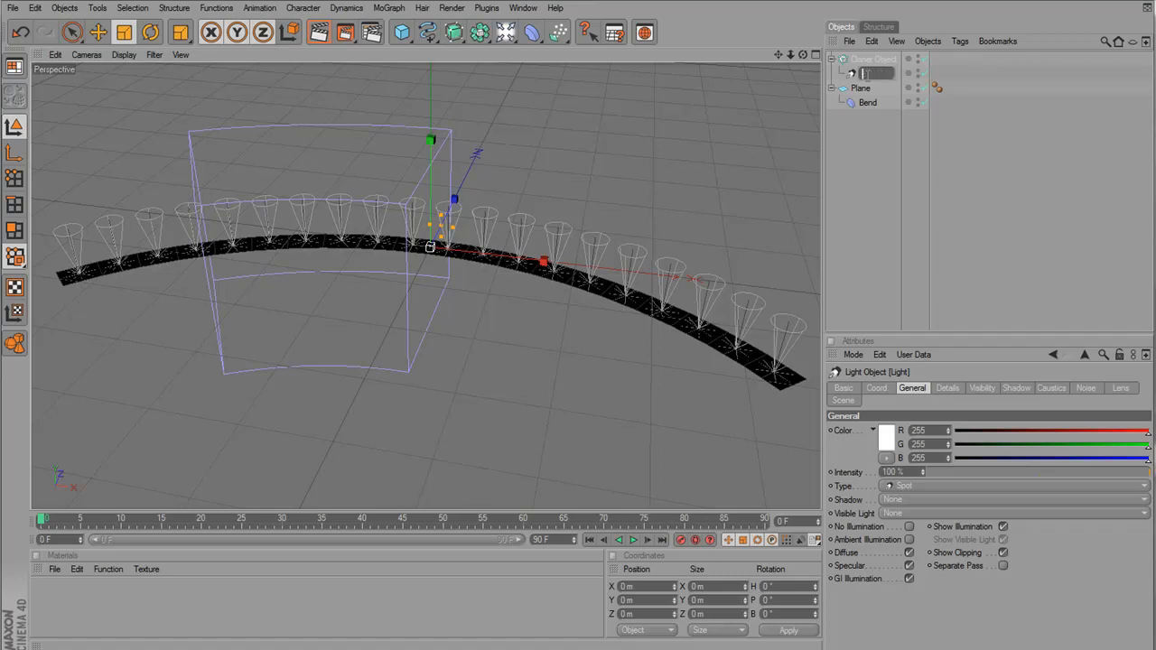
{"action": "type", "text": "Emitter"}
{"action": "key", "text": "Return"}
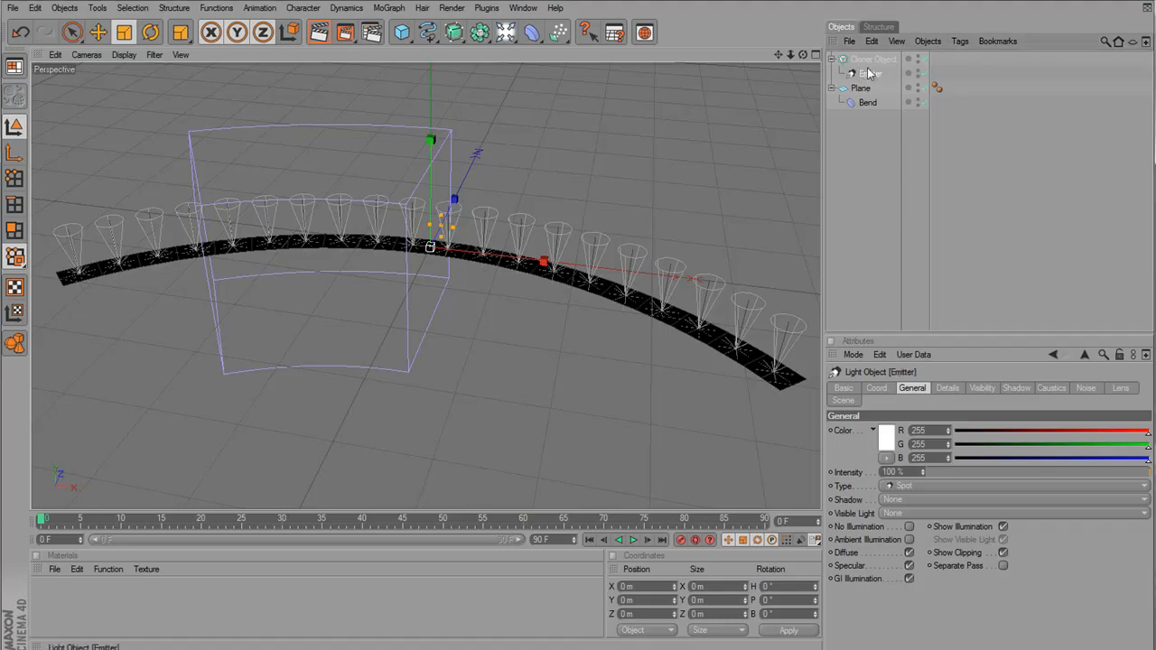
Make the Cloner Object editable and expand its hierarchy of individual emitter lights
{"action": "left_click", "coordinate": [872, 60]}
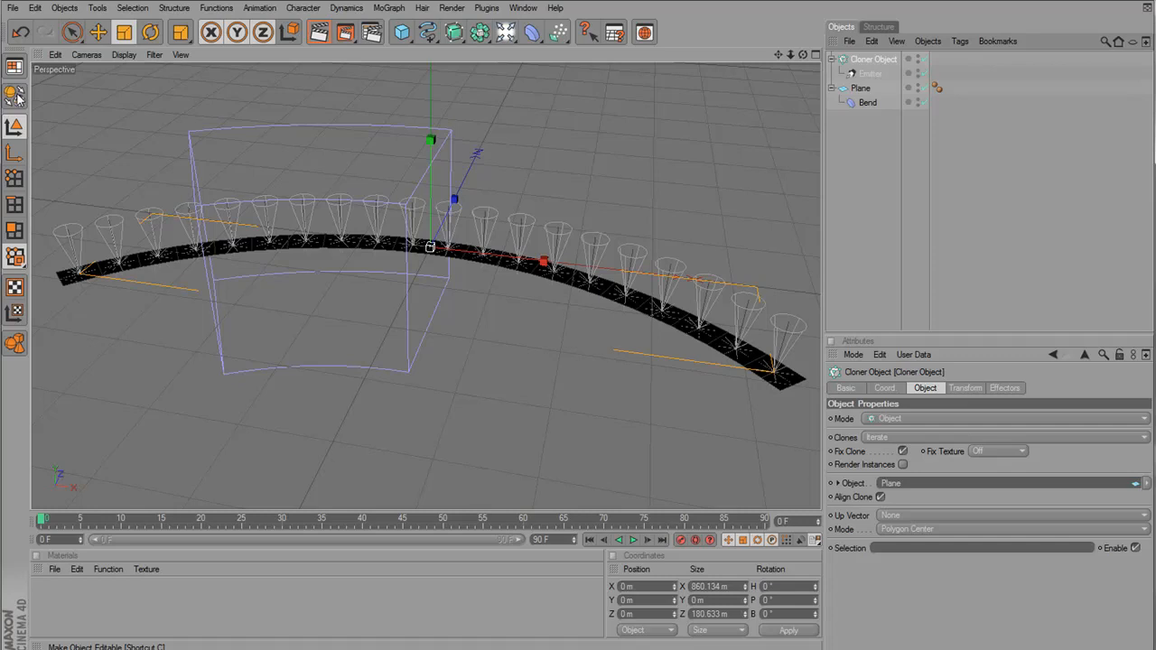
{"action": "left_click", "coordinate": [15, 94]}
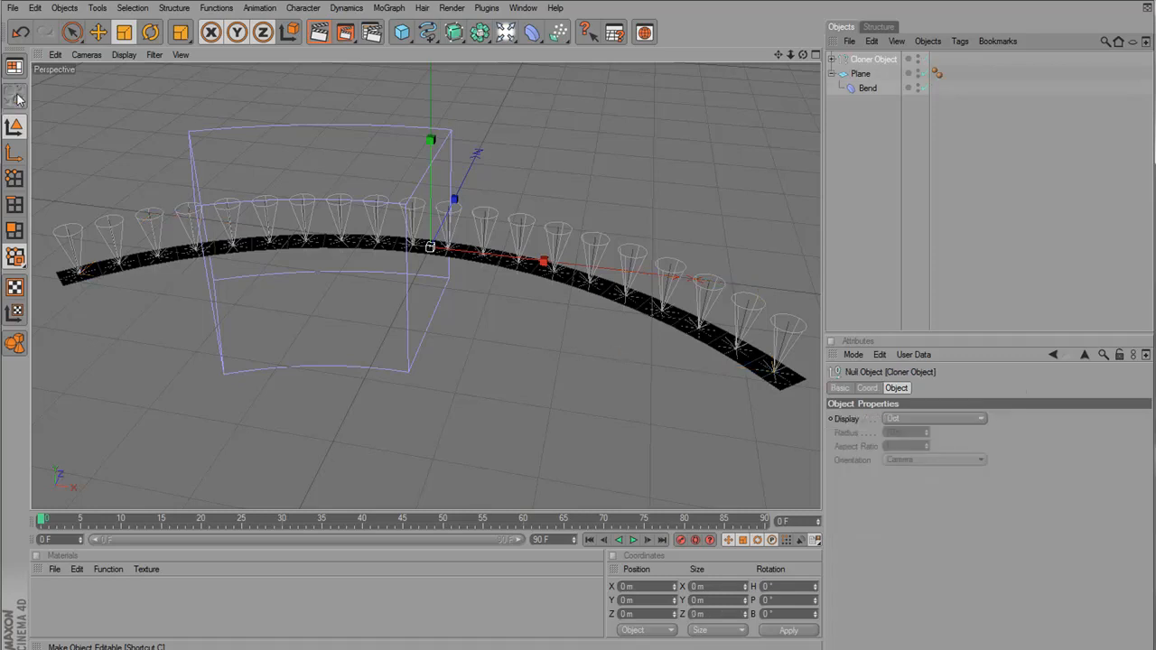
{"action": "left_click", "coordinate": [832, 60]}
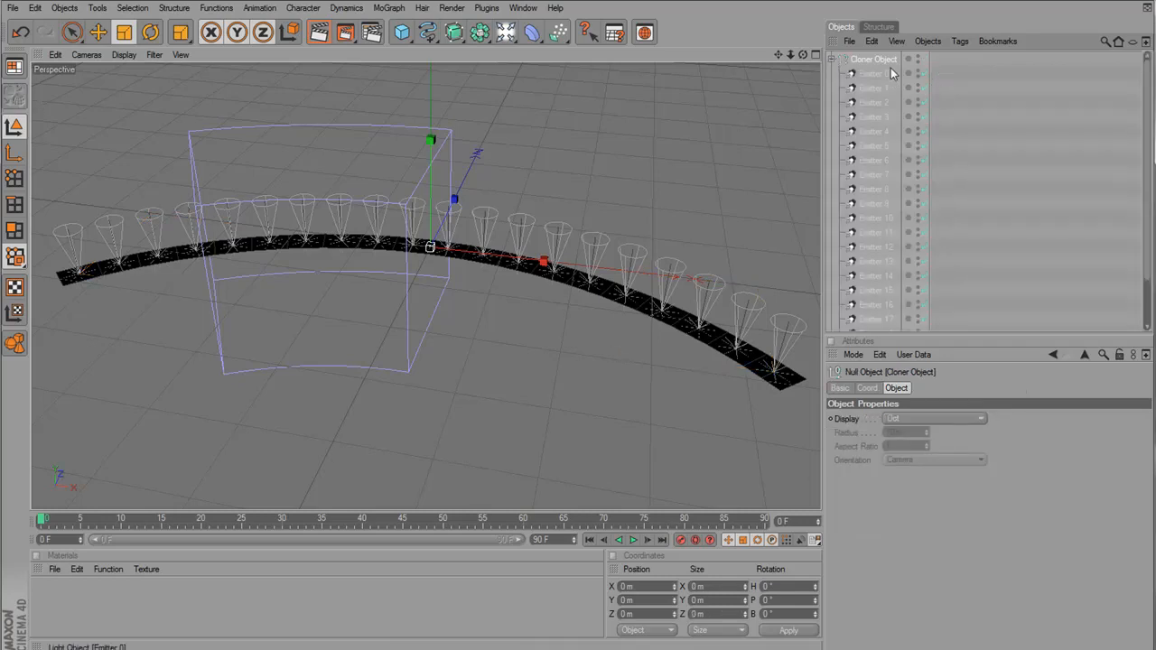
Examine the naming and positions of individual emitter lights, from Emitter 0 through Emitter 19
{"action": "left_click", "coordinate": [1023, 144]}
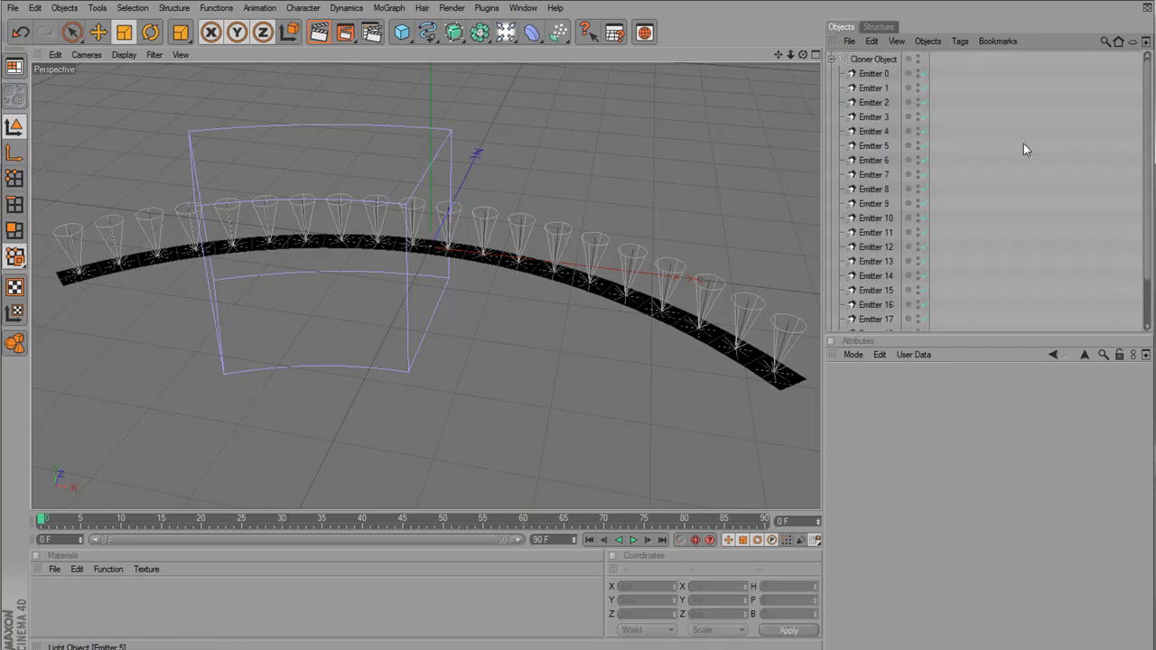
{"action": "left_click", "coordinate": [871, 76]}
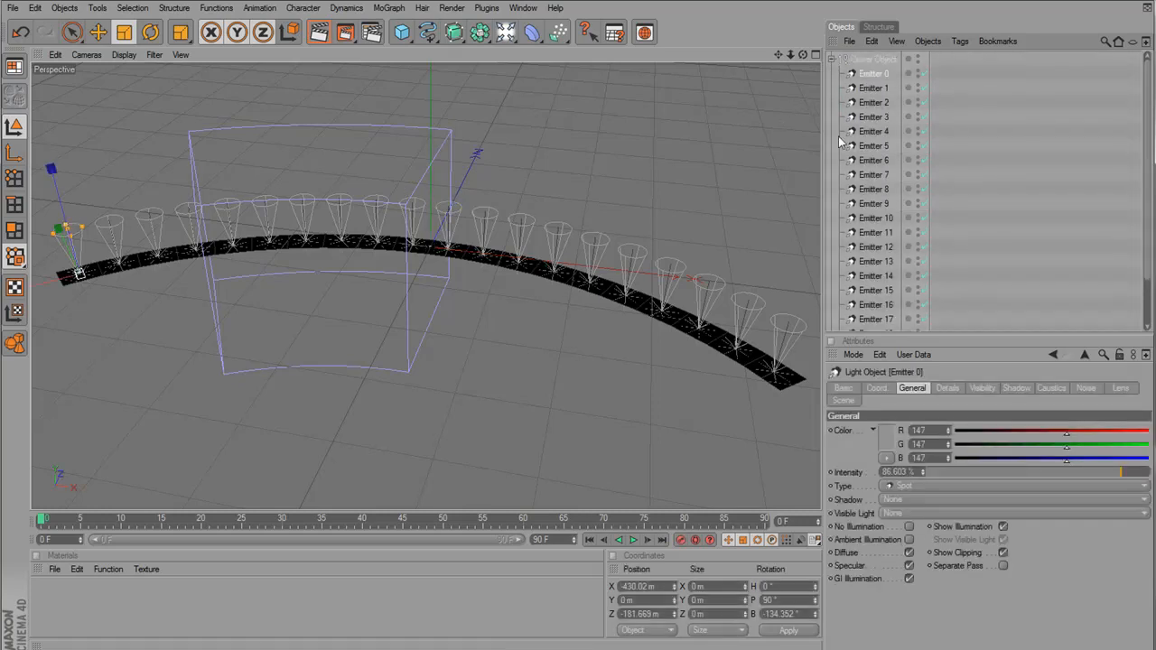
{"action": "scroll", "coordinate": [903, 226], "scroll_direction": "down", "scroll_amount": 2}
{"action": "left_click", "coordinate": [893, 296]}
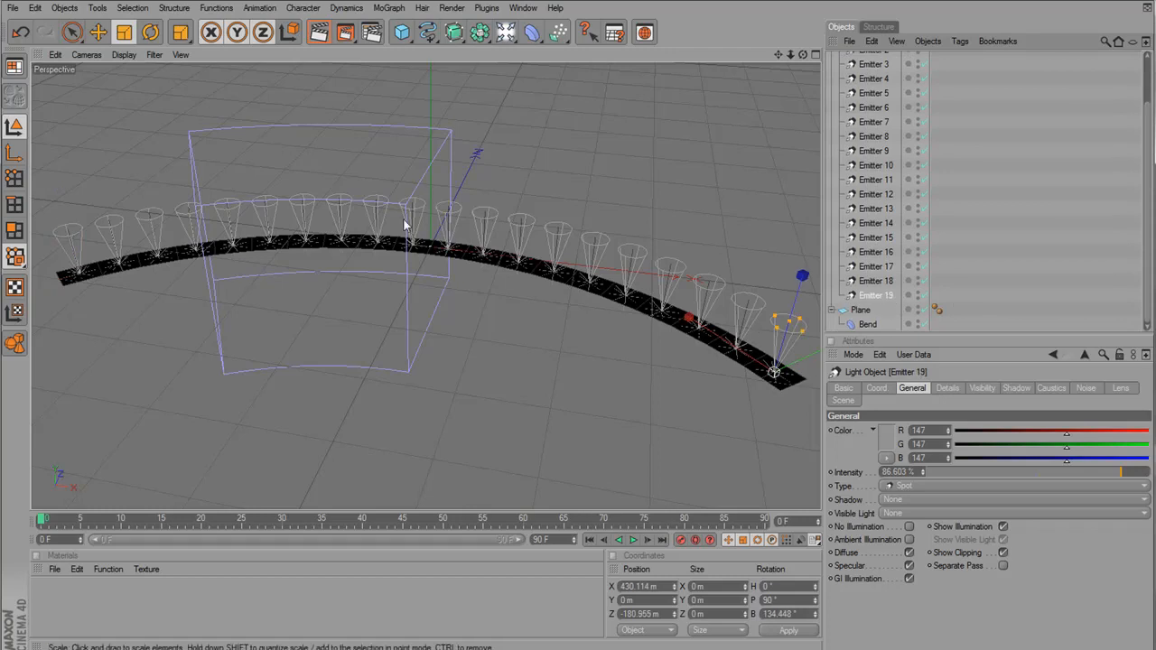
{"action": "left_click", "coordinate": [865, 66]}
{"action": "left_click", "coordinate": [867, 80]}
{"action": "left_click", "coordinate": [869, 94]}
{"action": "left_click", "coordinate": [871, 108]}
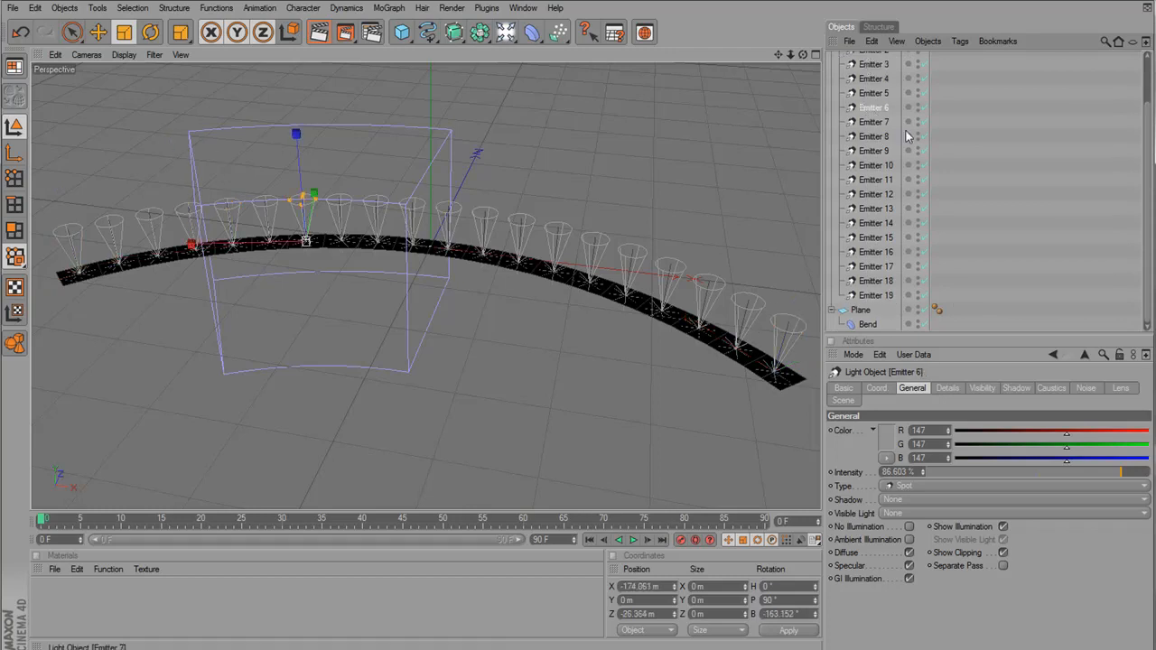
{"action": "scroll", "coordinate": [908, 135], "scroll_direction": "up", "scroll_amount": 2}
{"action": "left_click", "coordinate": [832, 63]}
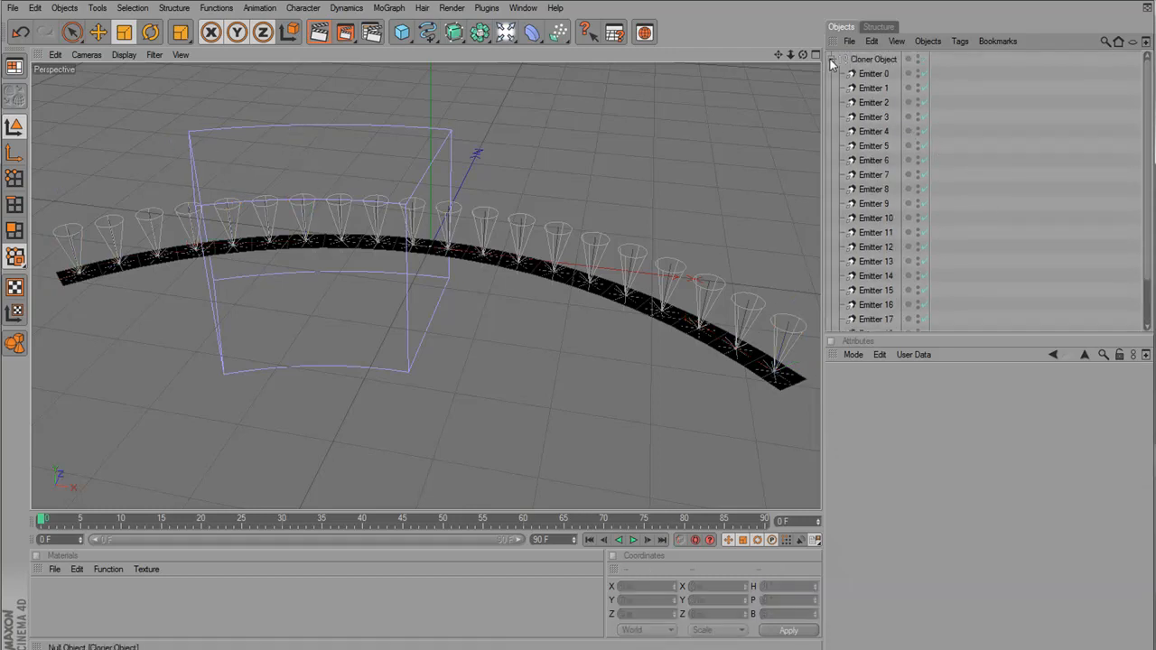
Collapse the emitter group and delete the bent plane along with its Bend deformer
{"action": "left_click", "coordinate": [832, 59]}
{"action": "left_click", "coordinate": [869, 73]}
{"action": "key", "text": "Delete"}
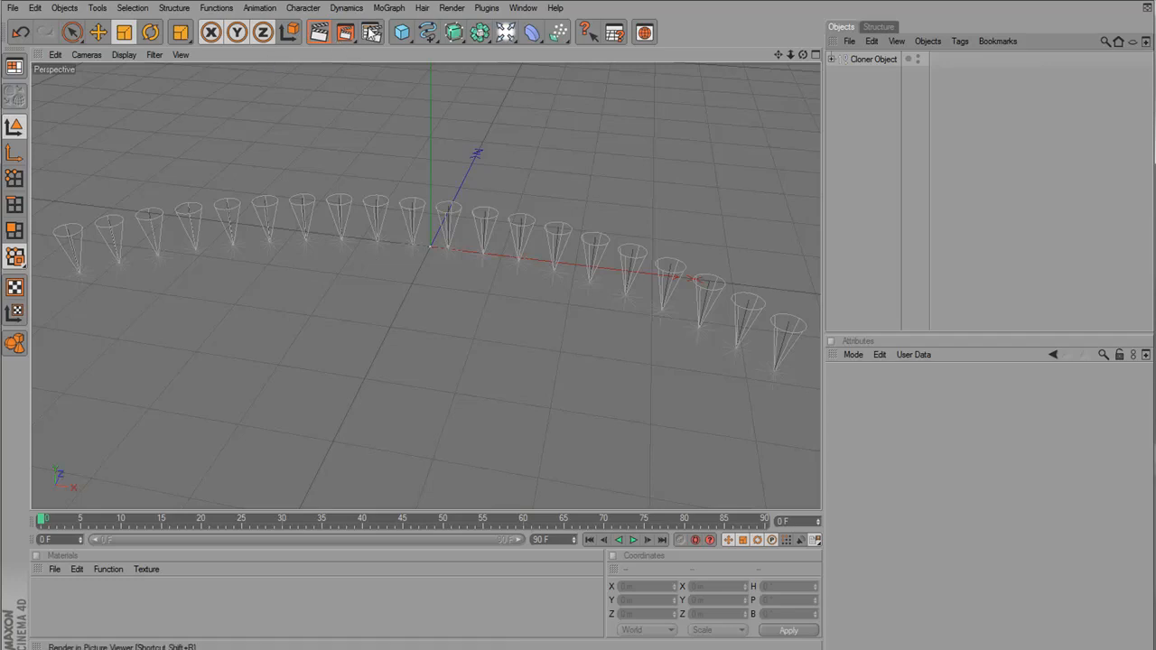
Set the render settings' save file to the placeholder name kjdsgkjdshgkdsjhfdksjgdskjhgds in the Light Wall Tutorial folder
{"action": "left_click", "coordinate": [371, 33]}
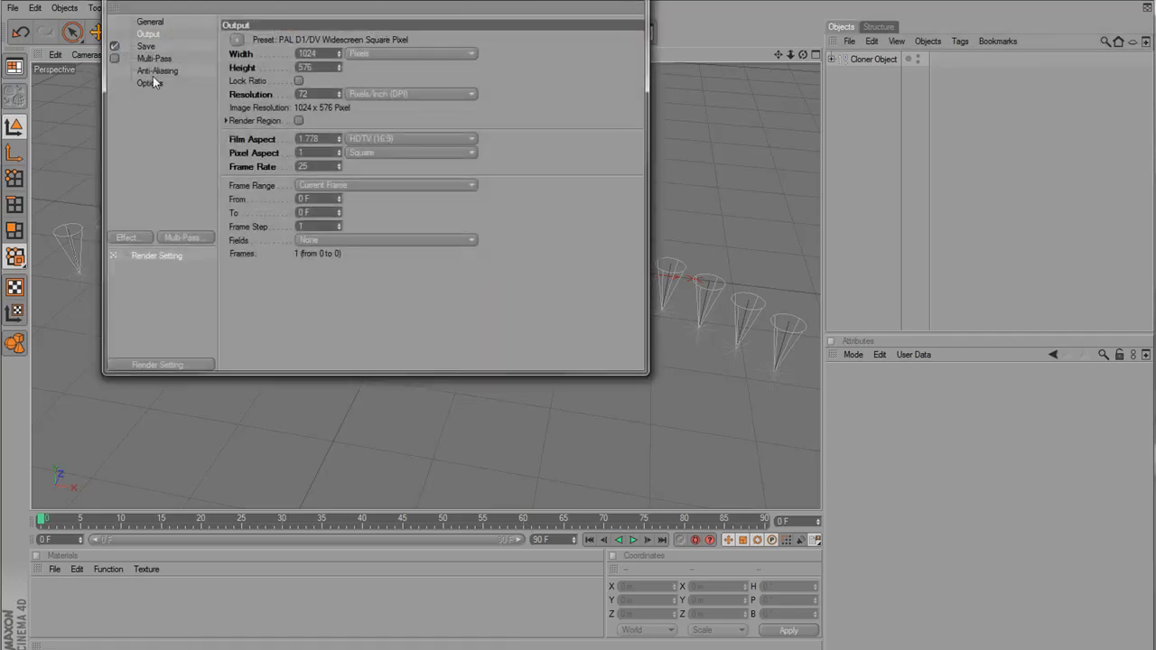
{"action": "left_click", "coordinate": [147, 46]}
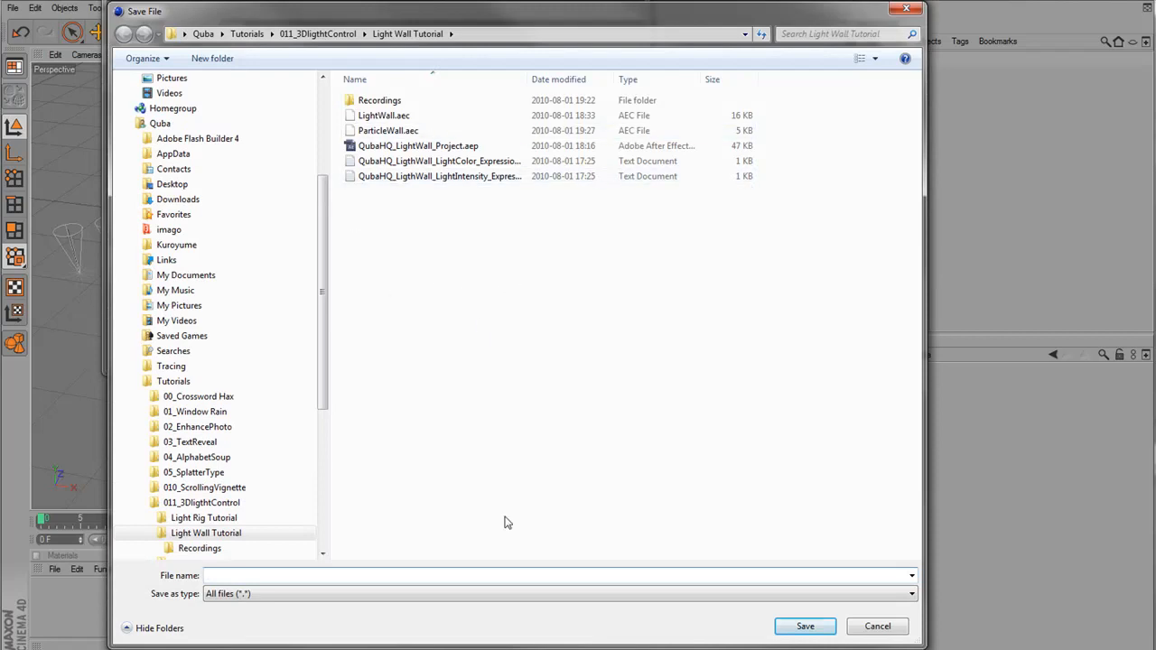
{"action": "type", "text": "kjdsgkjdshgkdsjhfdksjgdskjhgds"}
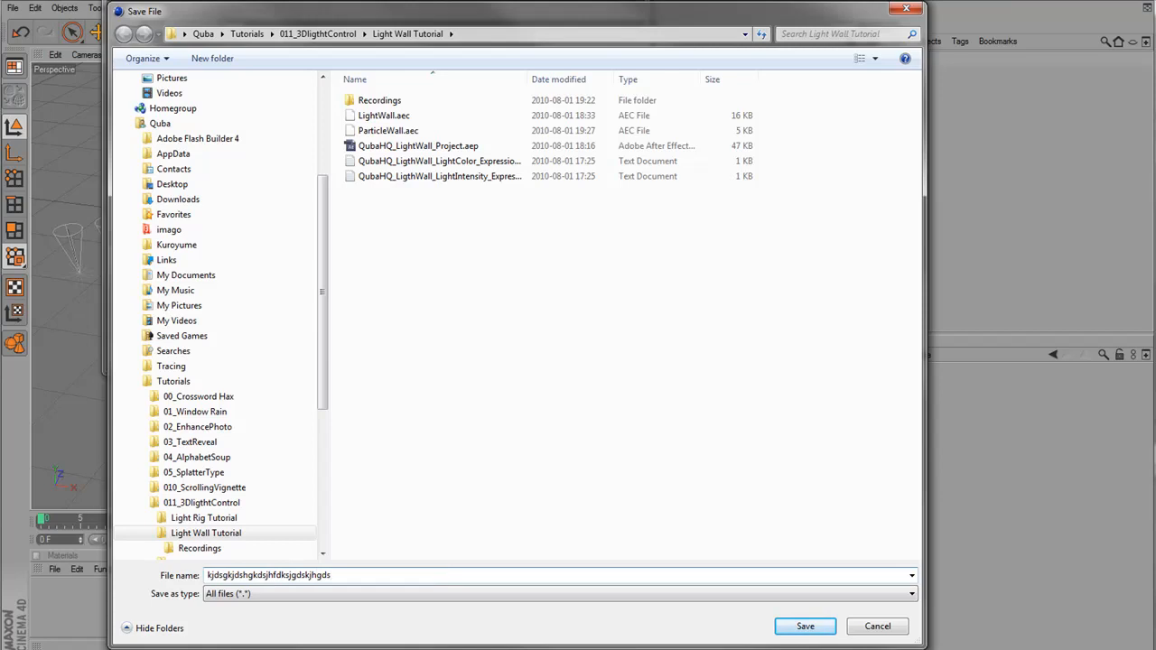
{"action": "left_click", "coordinate": [797, 629]}
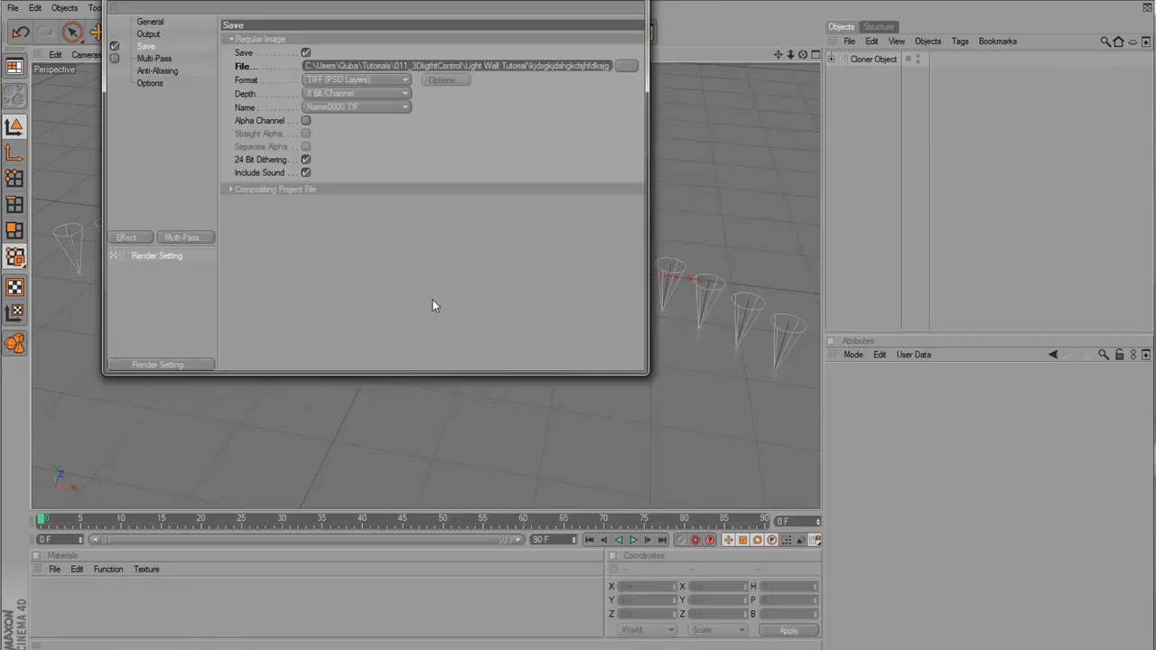
Enable saving of the compositing project file and include 3D data for After Effects
{"action": "left_click", "coordinate": [230, 189]}
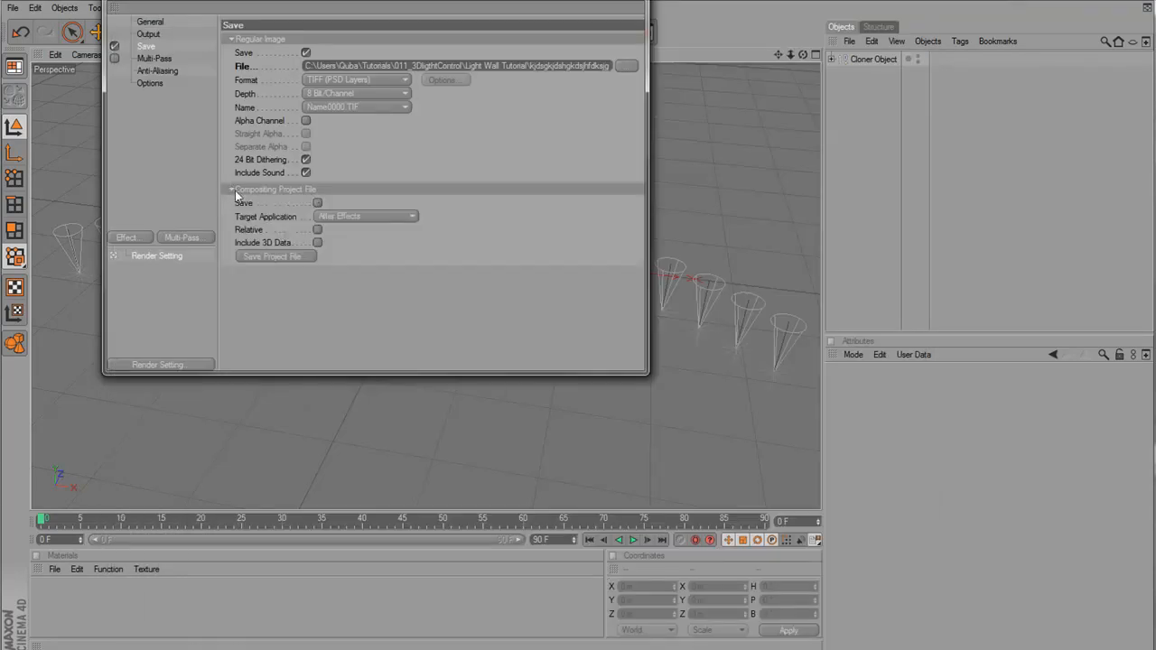
{"action": "left_click", "coordinate": [318, 203]}
{"action": "left_click", "coordinate": [318, 242]}
Export the compositing project file as ParticleWall.aec, replacing the existing file, and close the render settings
{"action": "left_click", "coordinate": [279, 259]}
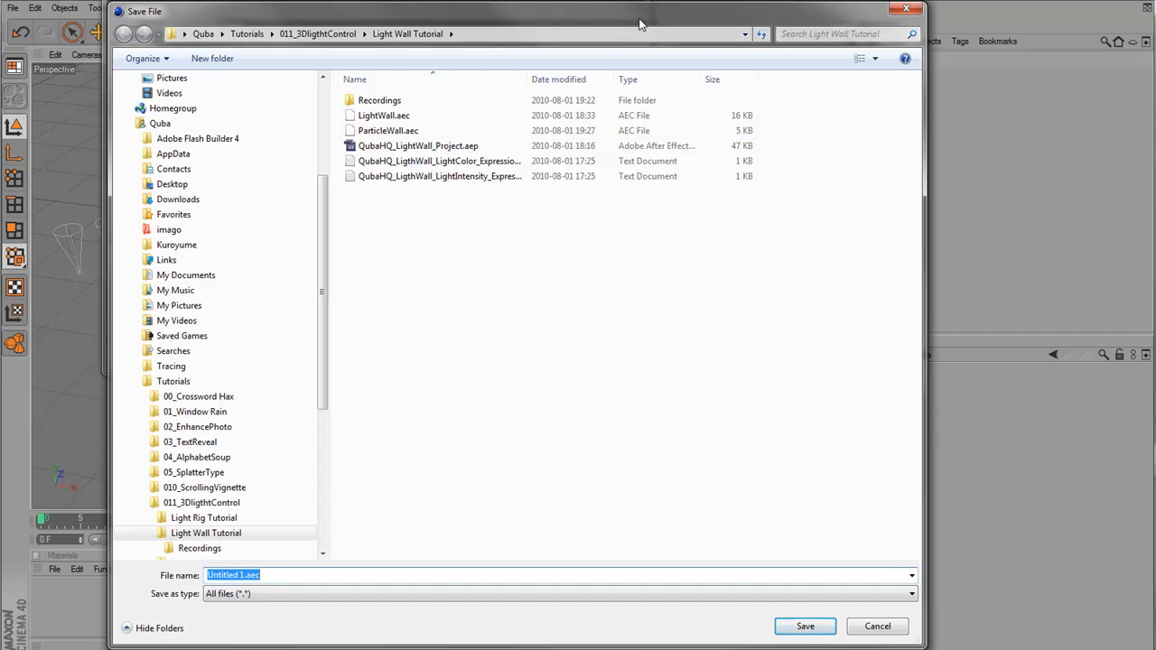
{"action": "left_click", "coordinate": [389, 132]}
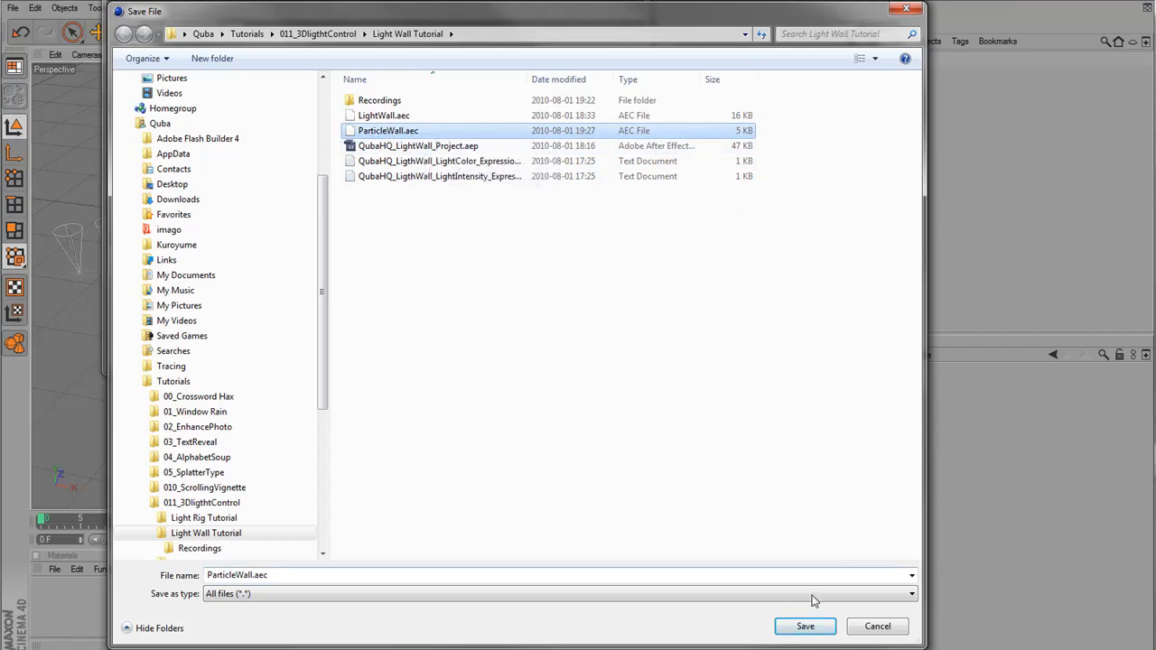
{"action": "left_click", "coordinate": [805, 626]}
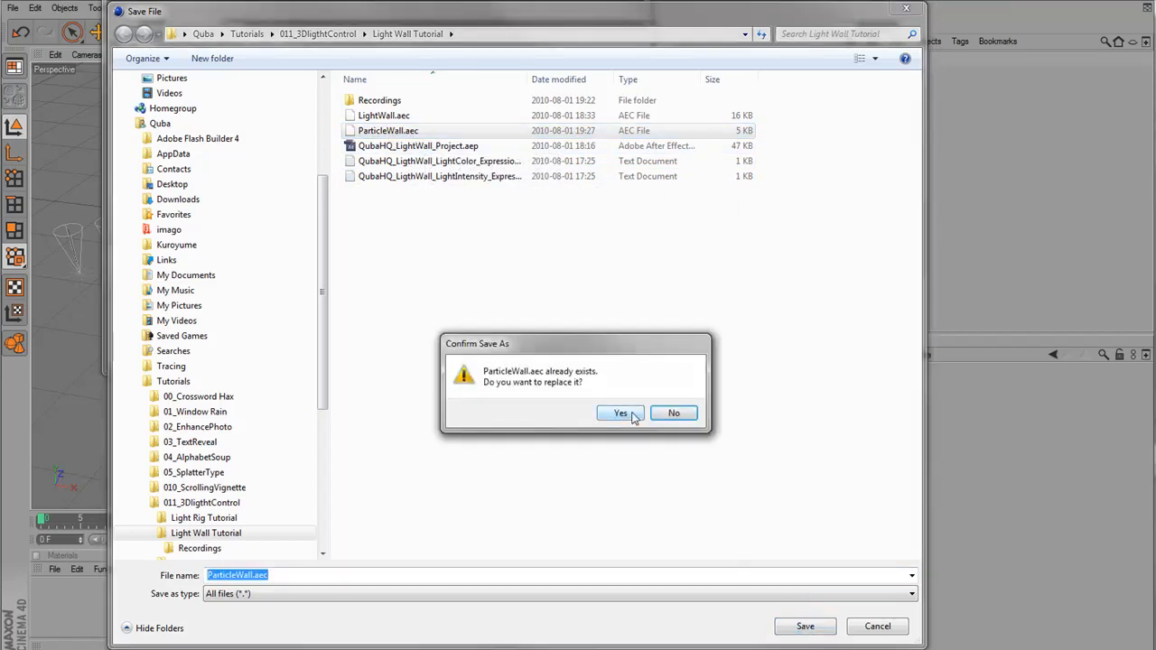
{"action": "left_click", "coordinate": [624, 413]}
{"action": "key", "text": "alt+F4"}
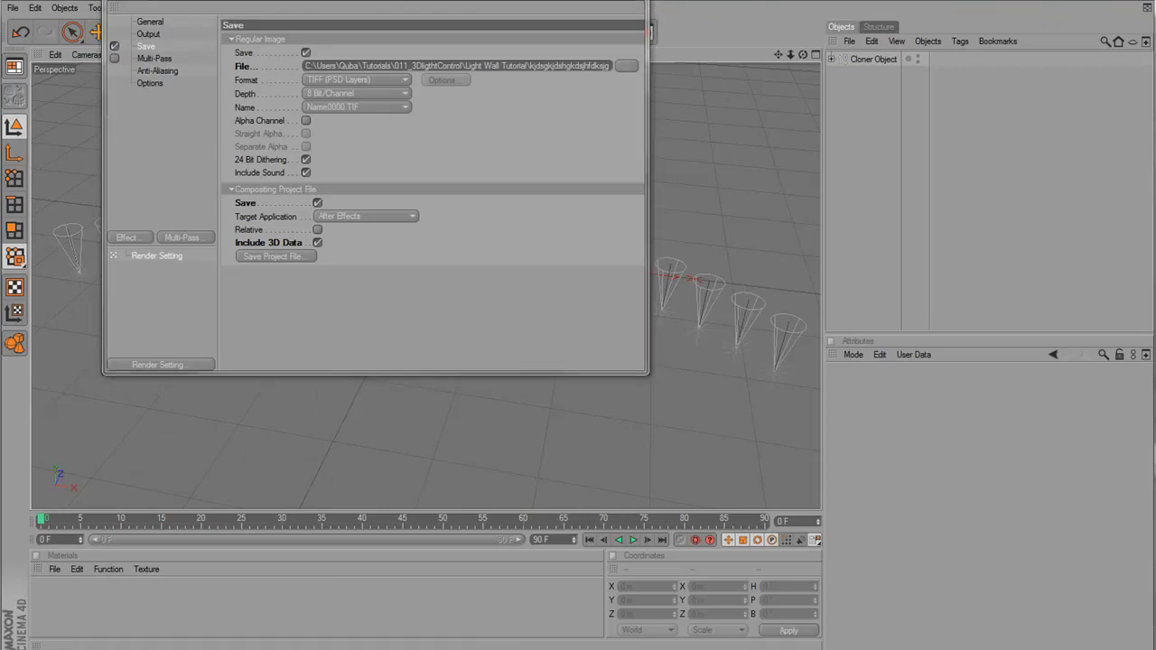
Switch to After Effects and enlarge the timeline area for the Main composition
{"action": "left_click", "coordinate": [583, 466]}
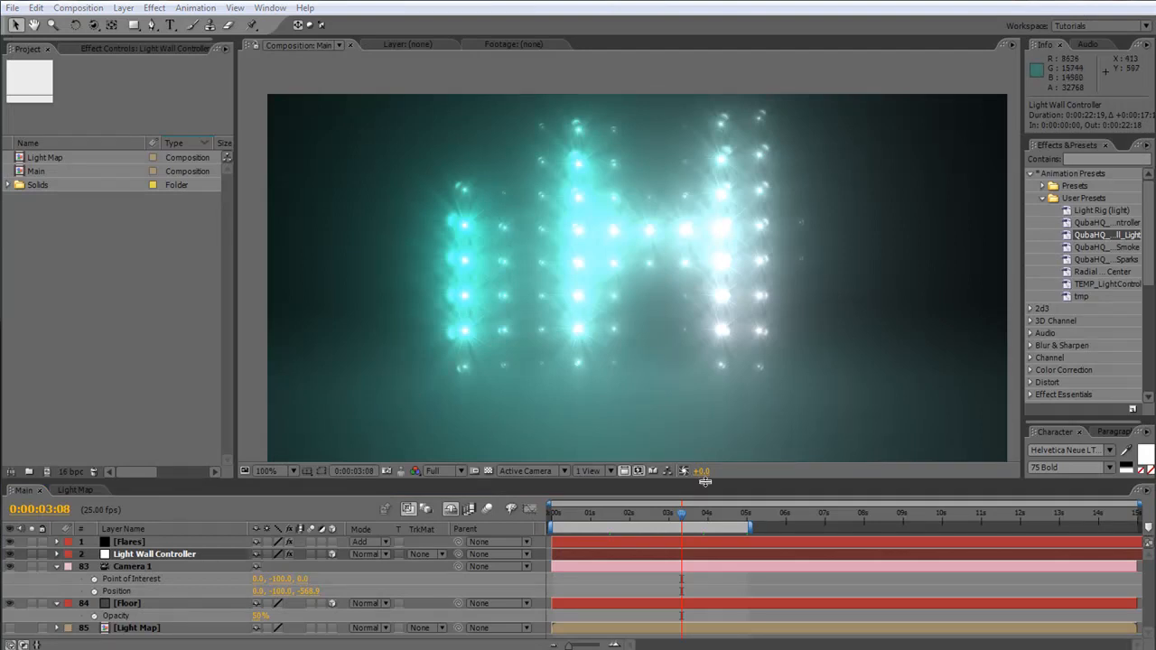
{"action": "left_click_drag", "start_coordinate": [706, 482], "coordinate": [717, 292]}
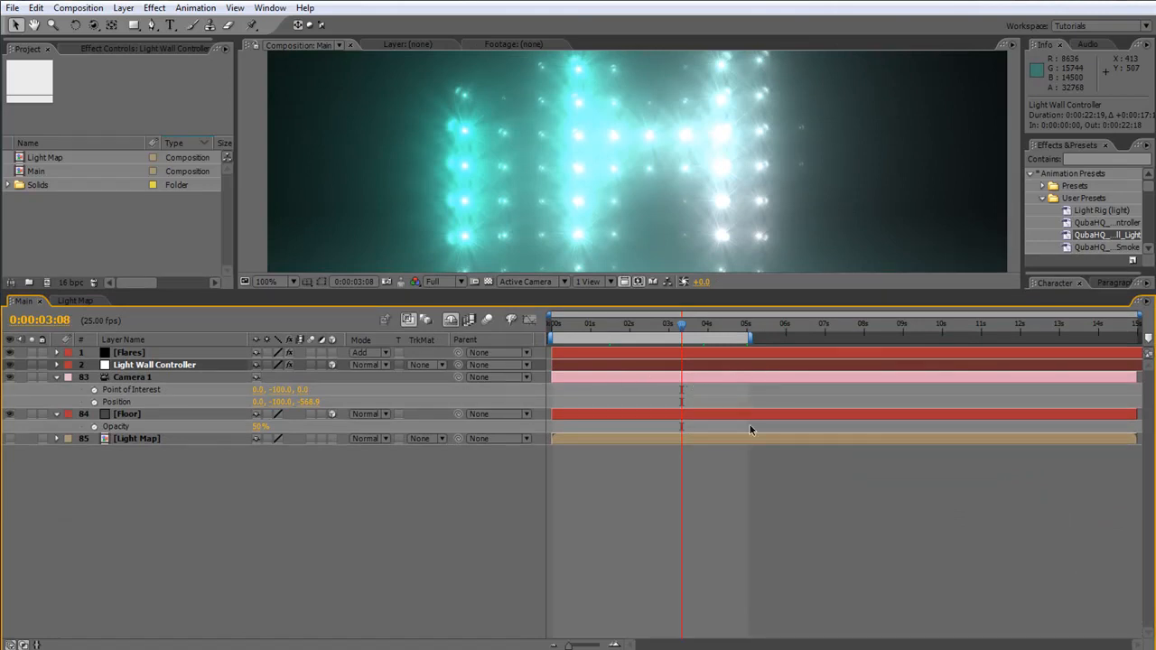
Place the current time at 0:00:05:00, temporarily showing the shy light layers to check it against their end
{"action": "left_click", "coordinate": [744, 325]}
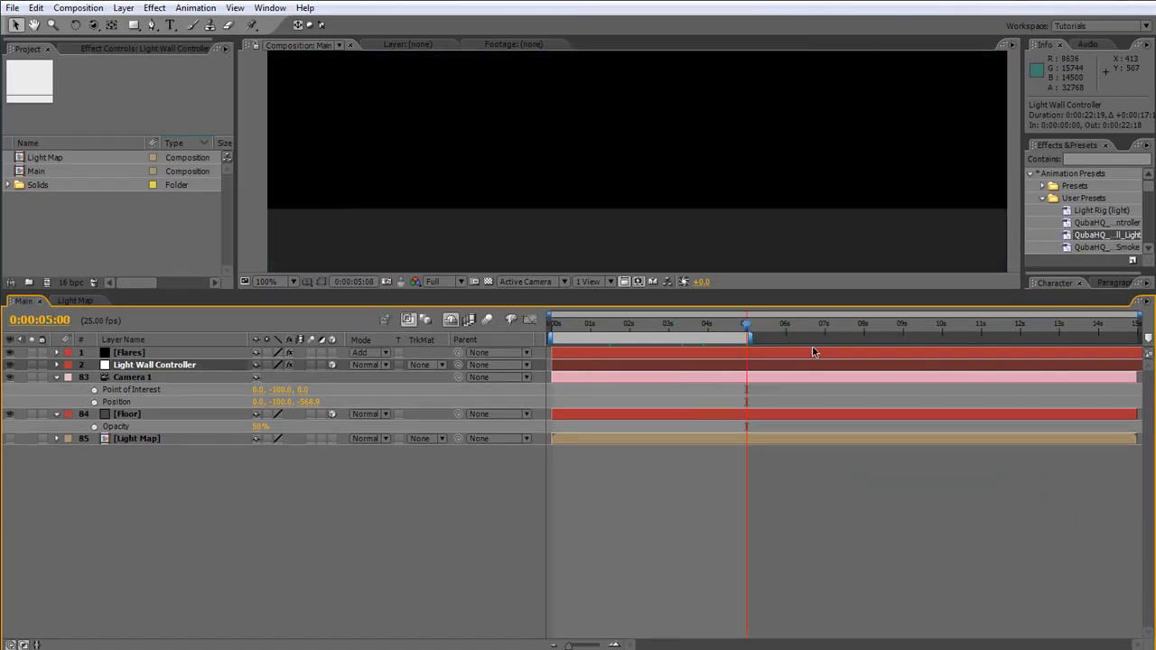
{"action": "key", "text": "Page_Up"}
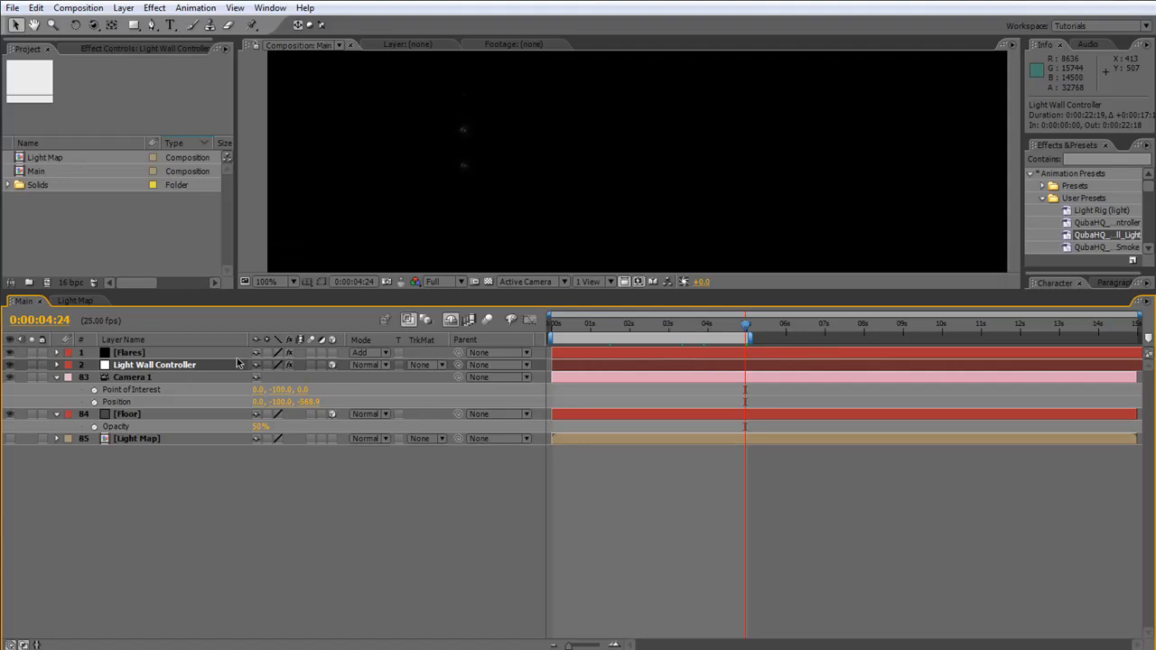
{"action": "left_click", "coordinate": [451, 321]}
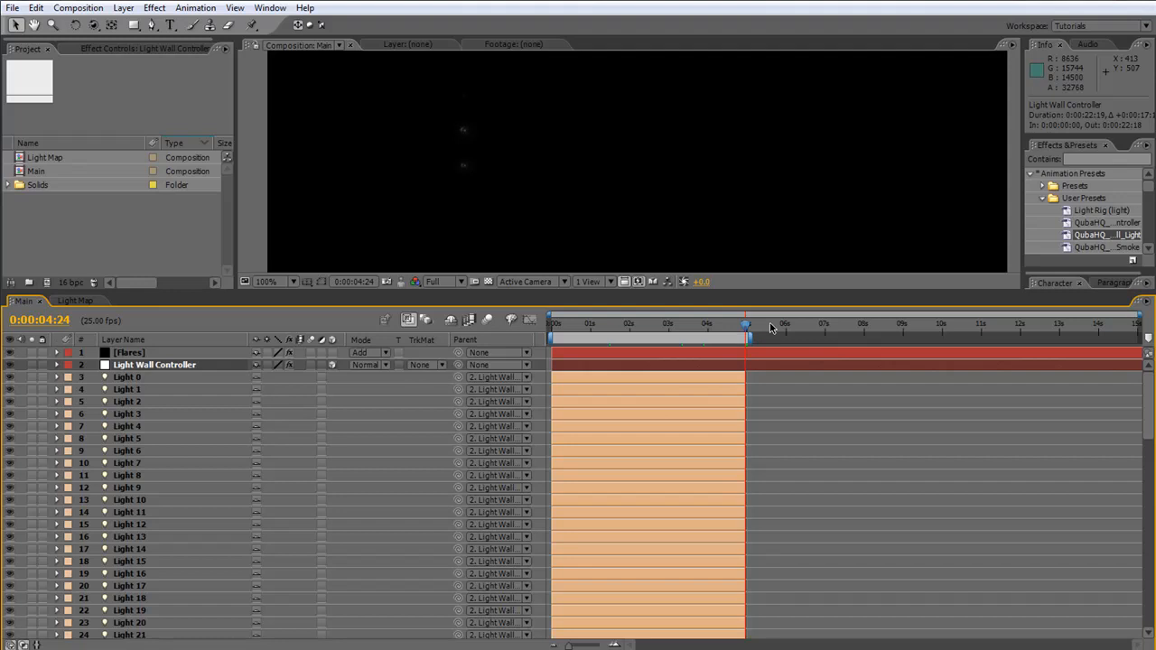
{"action": "key", "text": "Page_Down"}
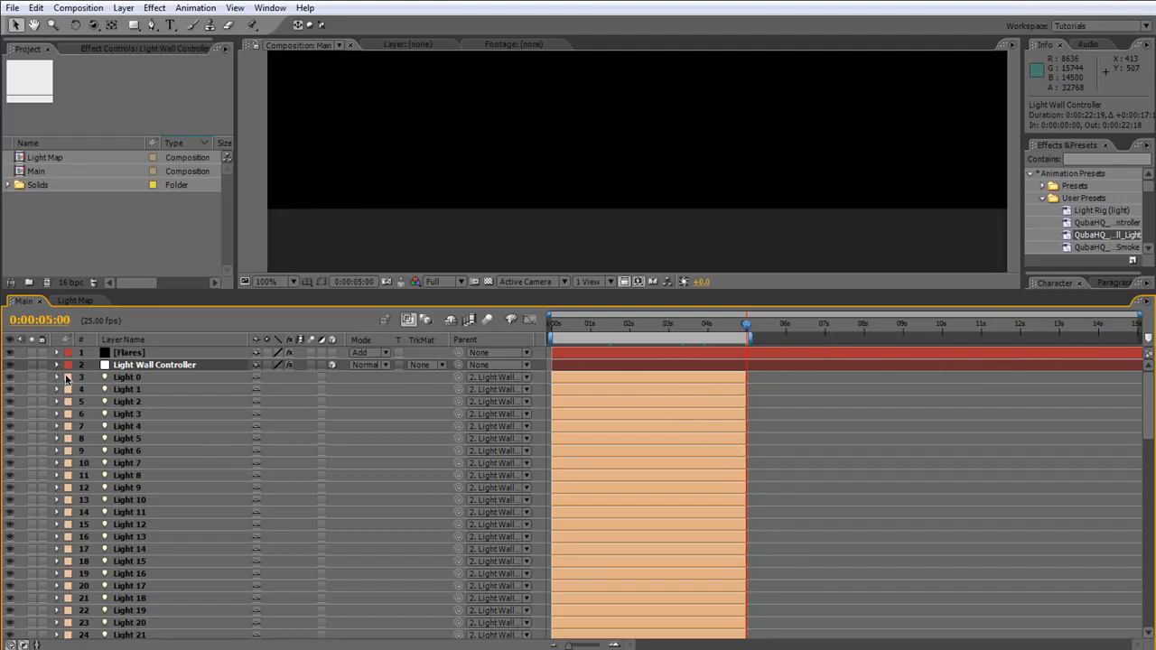
{"action": "left_click", "coordinate": [450, 321]}
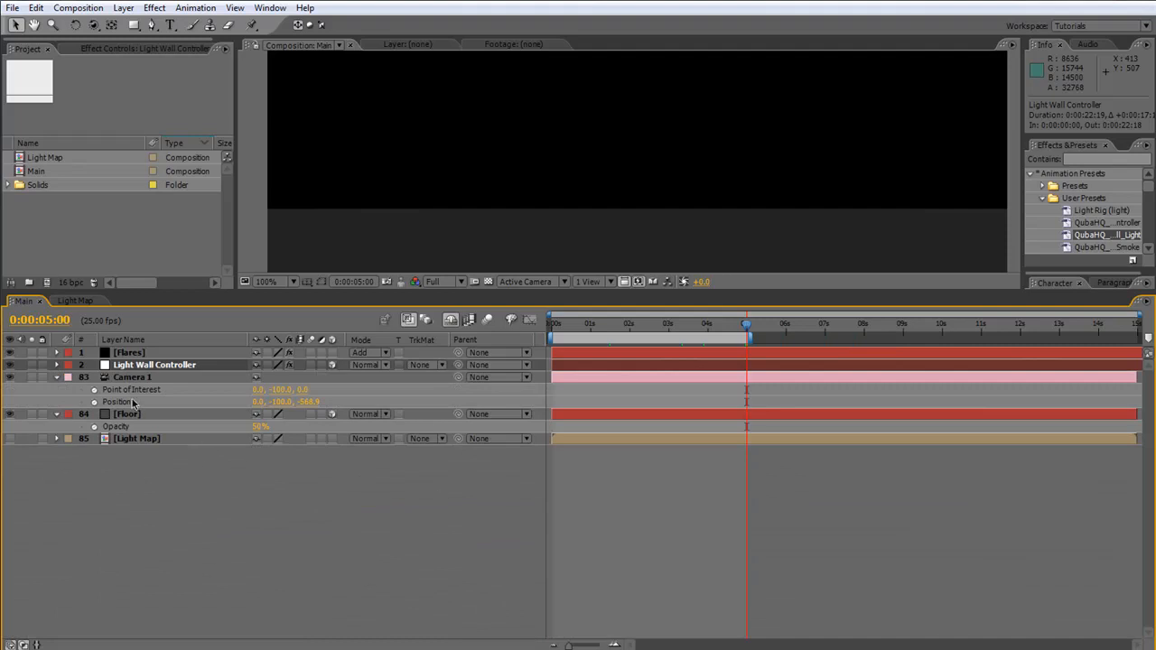
Split the Flares and Light Wall Controller layers at 0:00:05:00
{"action": "left_click", "coordinate": [137, 353]}
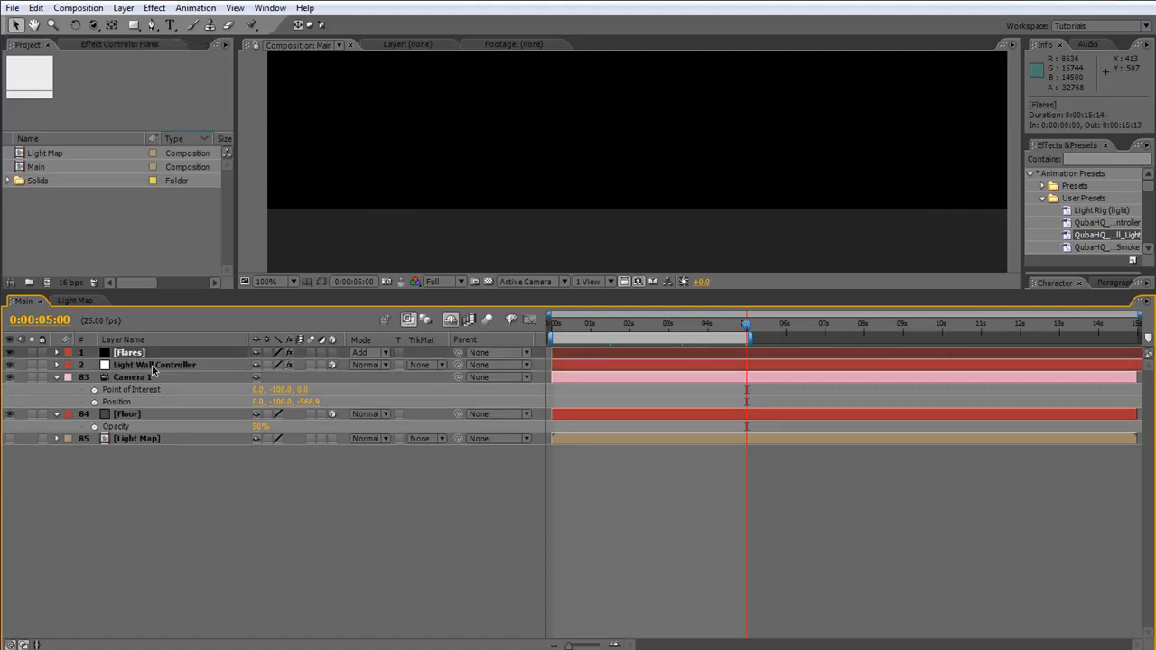
{"action": "left_click", "coordinate": [153, 365], "text": "ctrl"}
{"action": "left_click", "coordinate": [36, 8]}
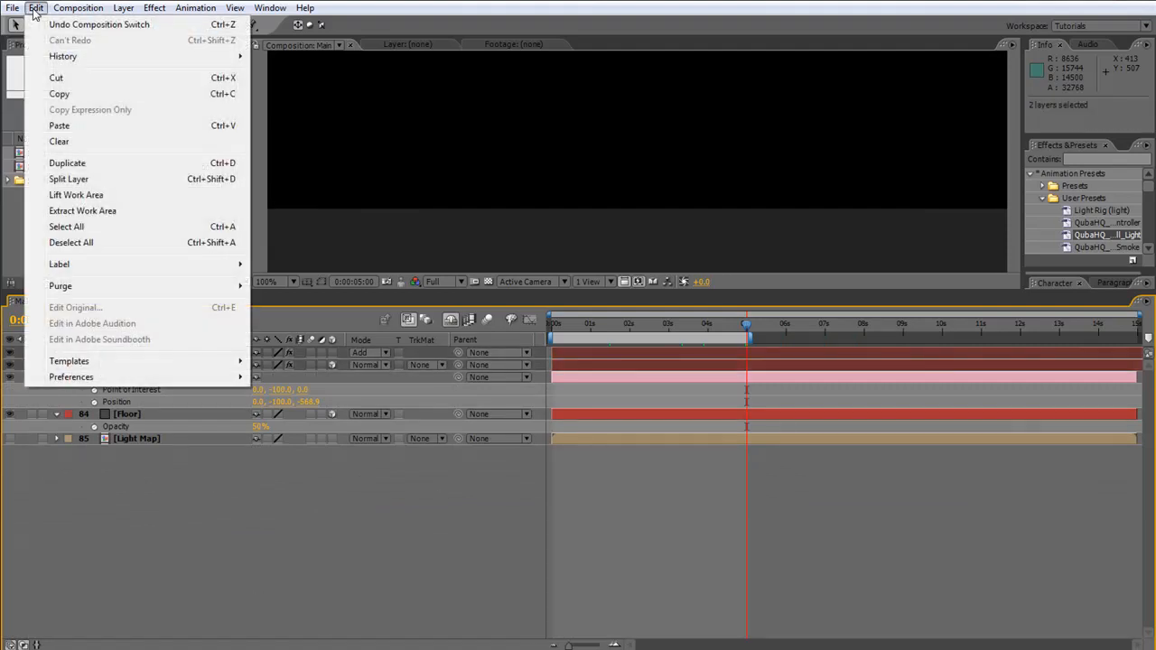
{"action": "left_click", "coordinate": [91, 180]}
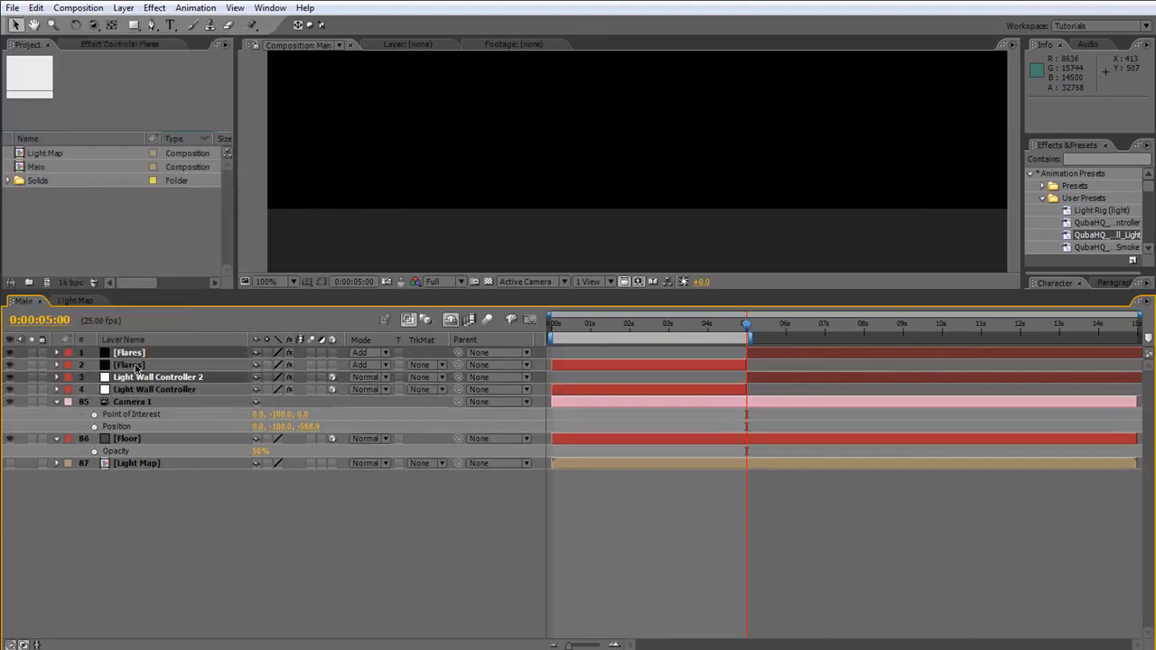
Move Light Wall Controller 2 directly beneath the top Flares layer and span the work area from 0:00:05:00 to the composition's end
{"action": "left_click_drag", "start_coordinate": [151, 379], "coordinate": [156, 365]}
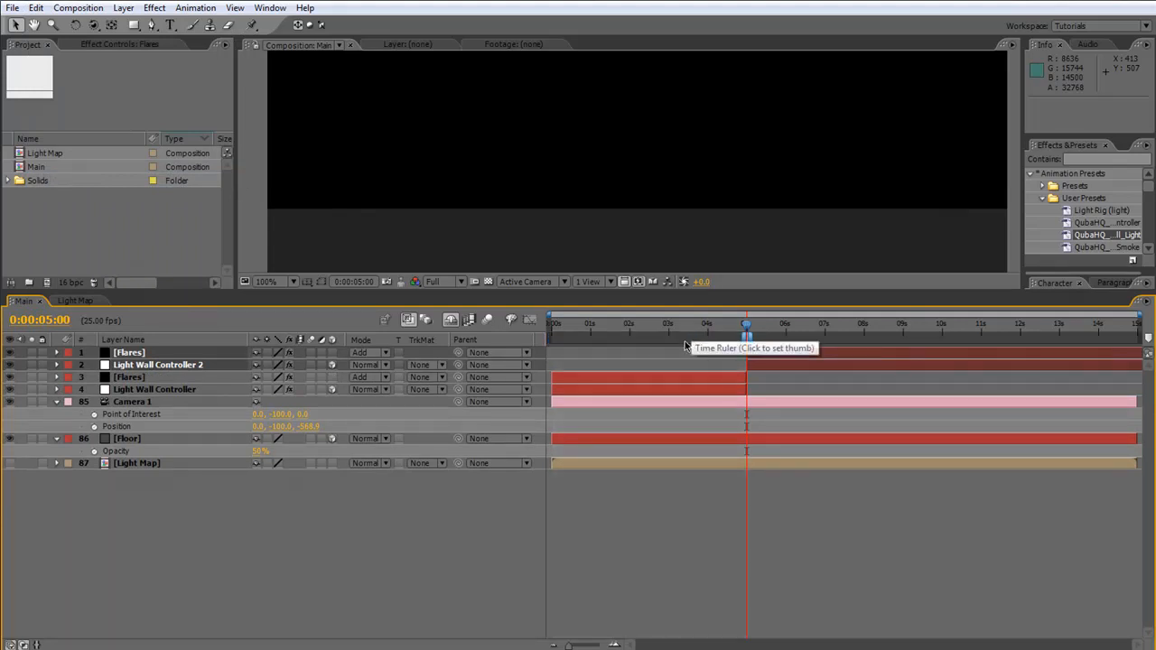
{"action": "left_click_drag", "start_coordinate": [747, 338], "coordinate": [1140, 338]}
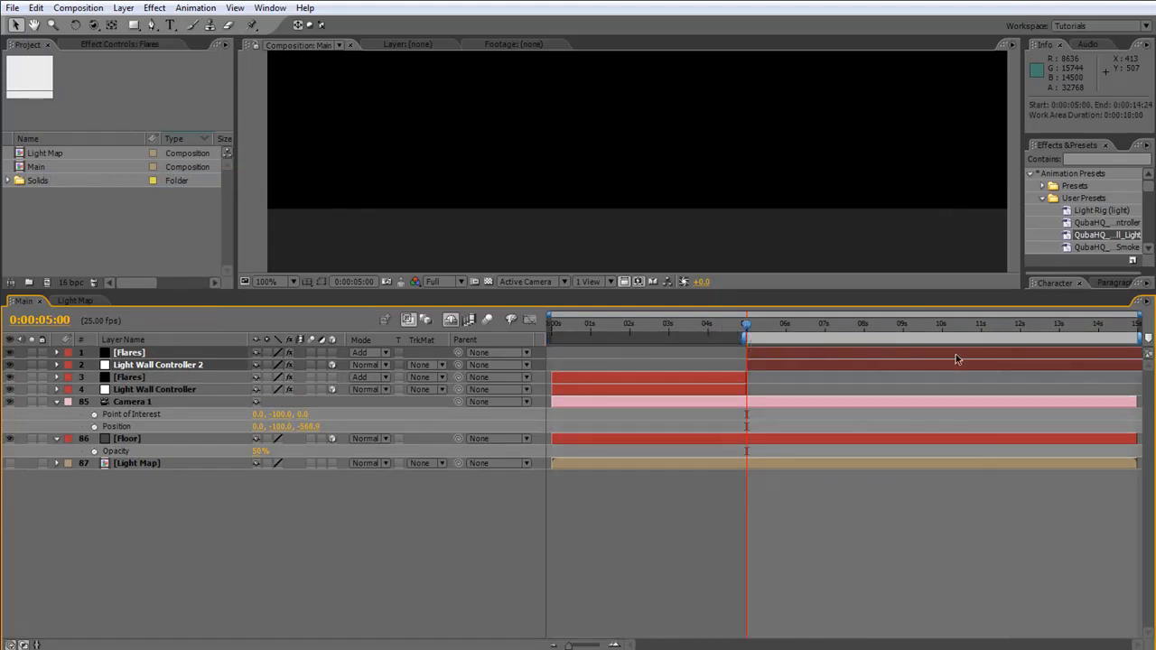
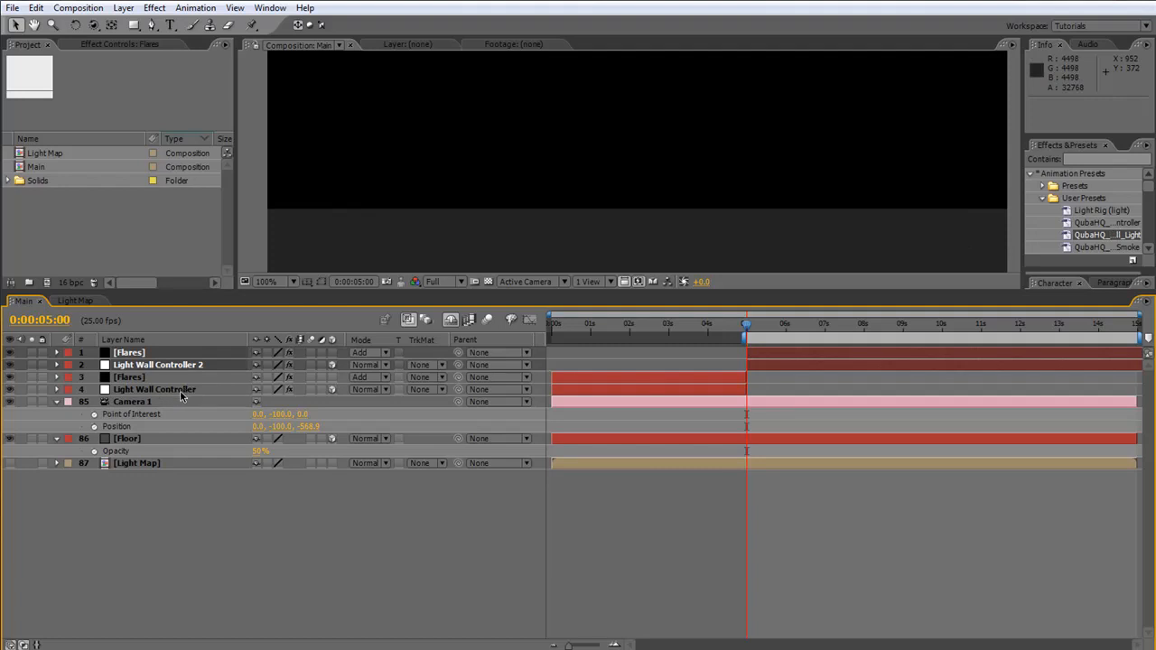
{"action": "left_click", "coordinate": [665, 333]}
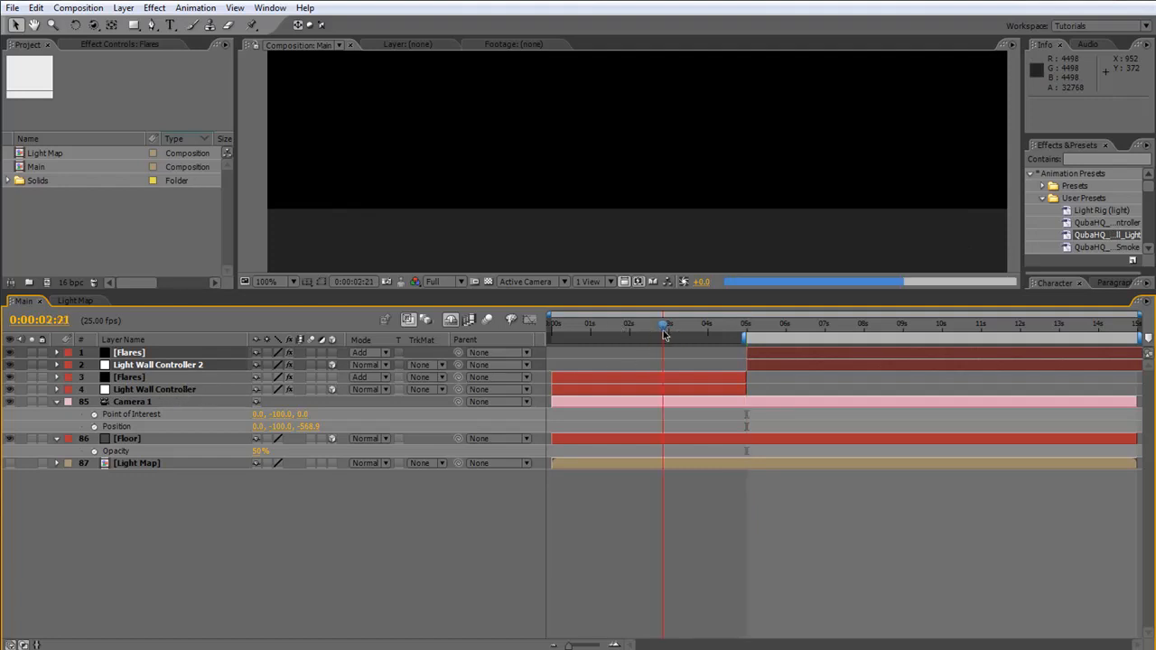
{"action": "left_click", "coordinate": [748, 330]}
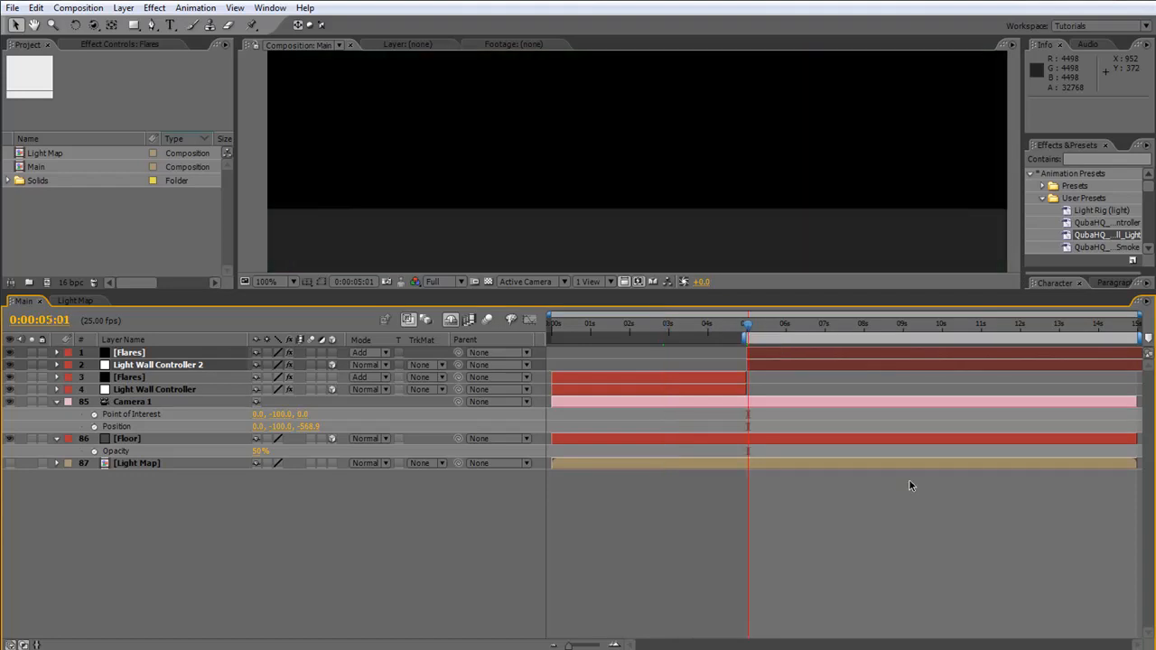
{"action": "key", "text": "Page_Up"}
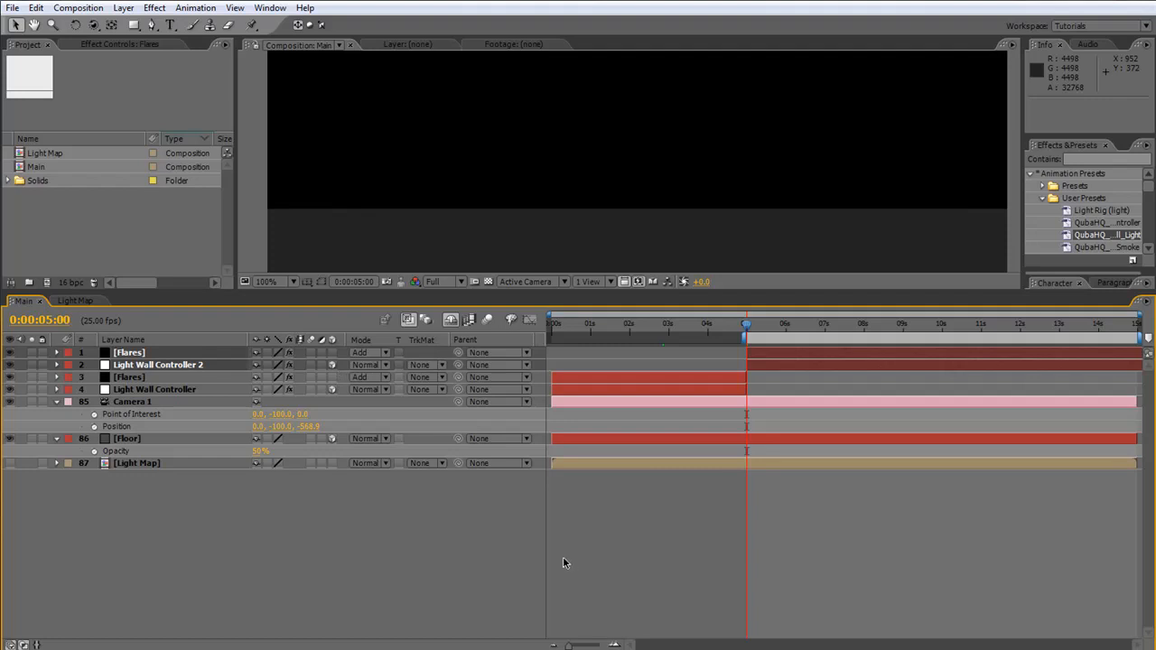
Import ParticleWall.aec into the project and expand its Untitled 1 folder
{"action": "double_click", "coordinate": [103, 227]}
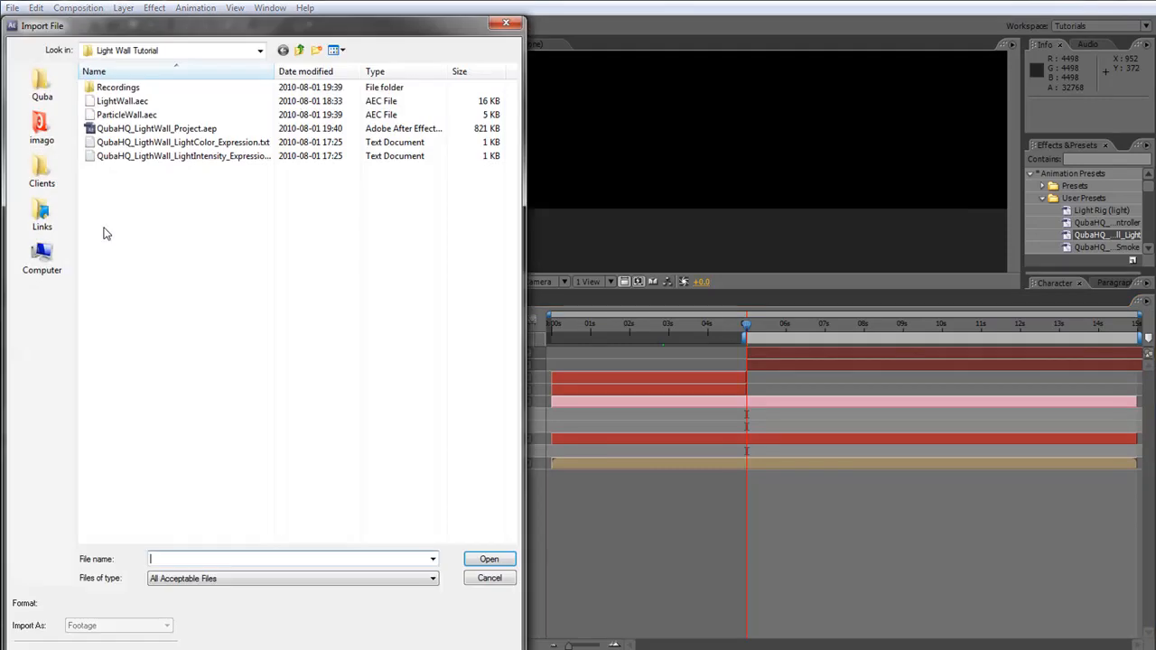
{"action": "left_click", "coordinate": [126, 115]}
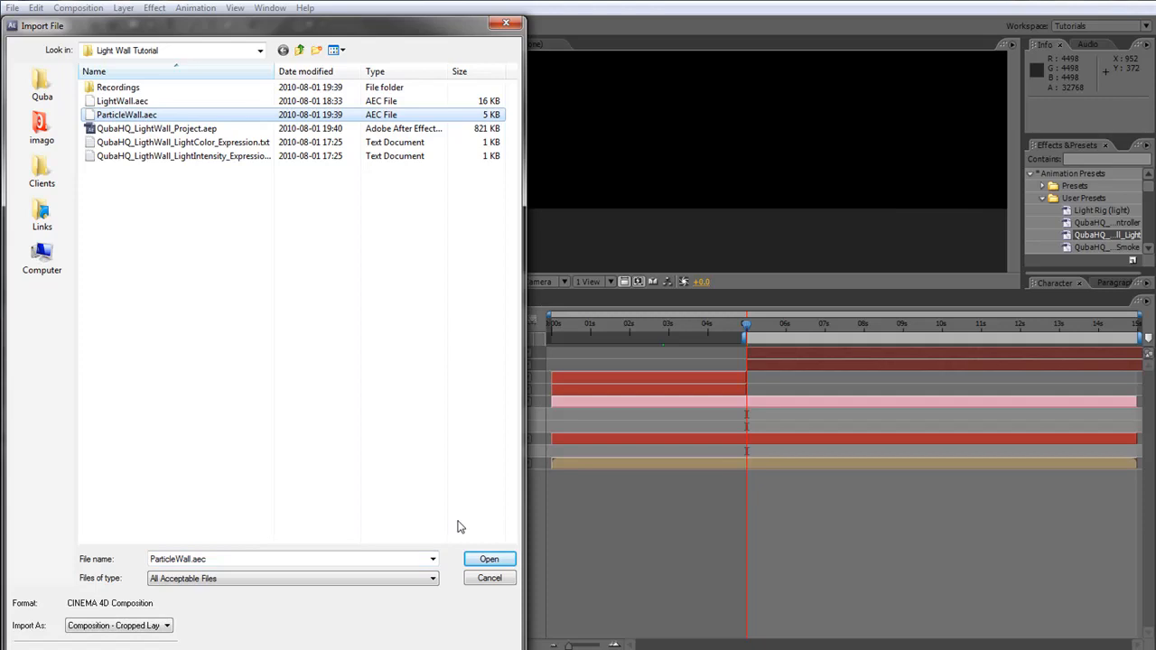
{"action": "left_click", "coordinate": [489, 560]}
{"action": "left_click", "coordinate": [8, 194]}
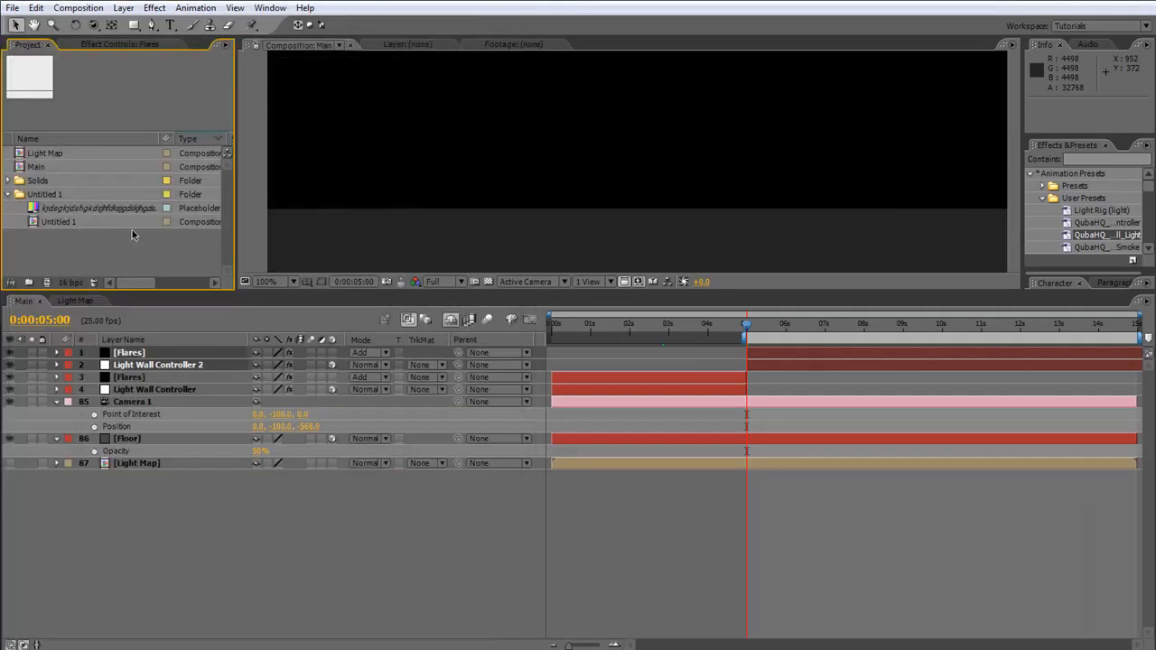
Delete the placeholder footage from the imported Untitled 1 folder
{"action": "left_click", "coordinate": [113, 210]}
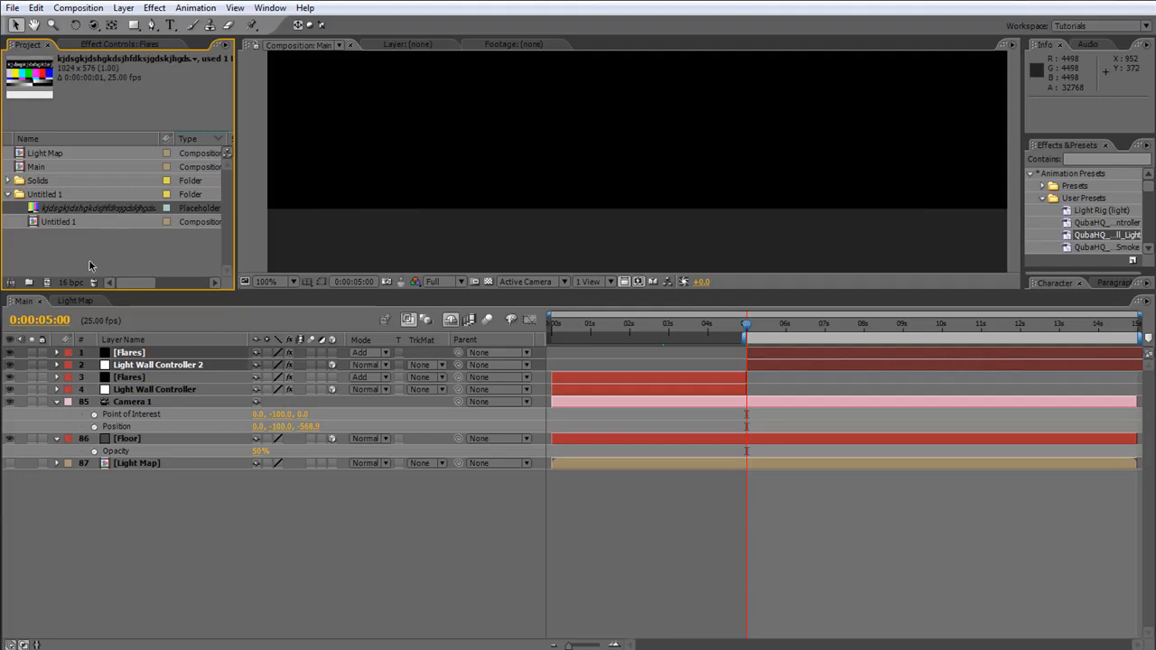
{"action": "key", "text": "Delete"}
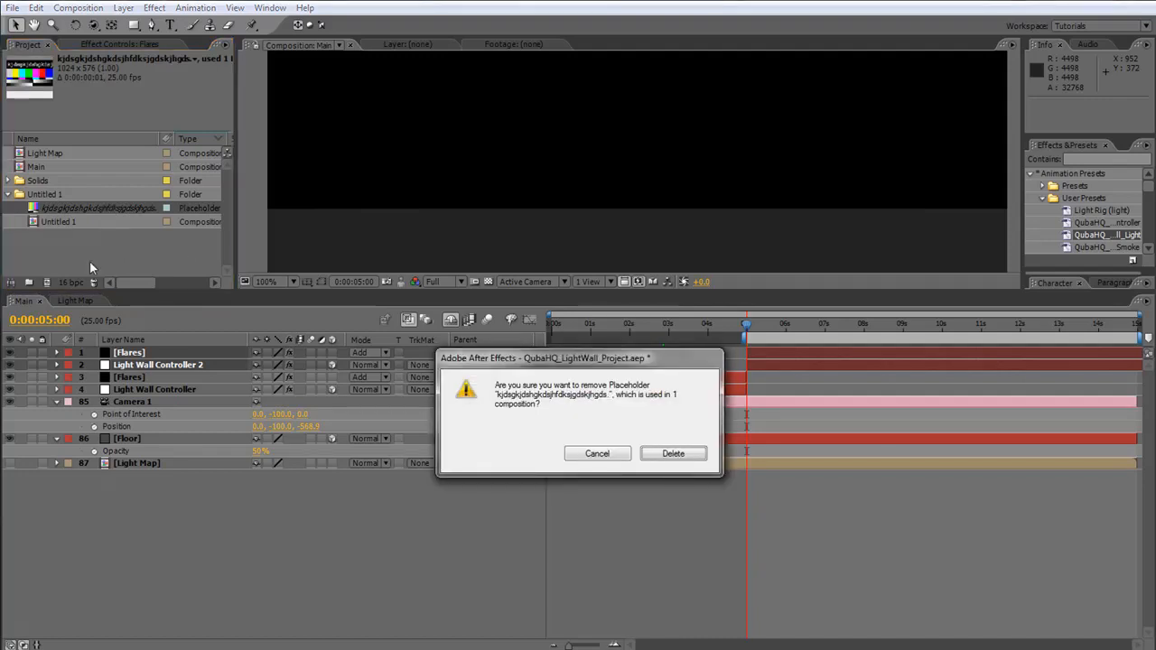
{"action": "left_click", "coordinate": [673, 454]}
Copy the Emitter 0 to Emitter 19 lights from the Untitled 1 composition and paste them above the layers in Main
{"action": "double_click", "coordinate": [63, 210]}
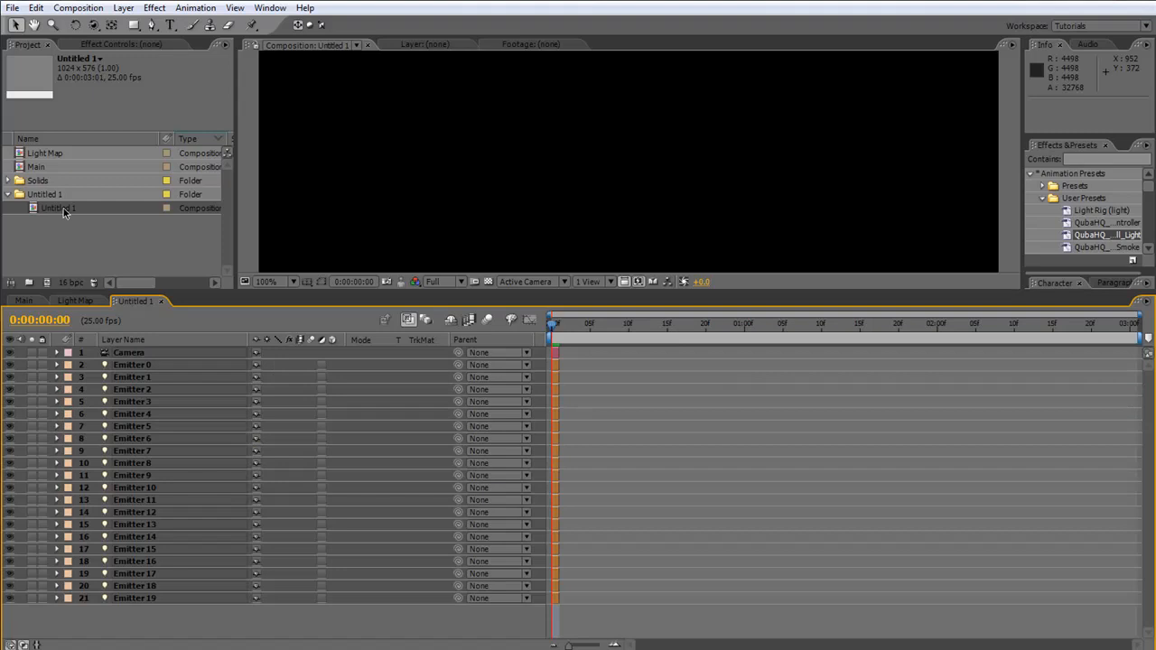
{"action": "left_click", "coordinate": [559, 332]}
{"action": "left_click_drag", "start_coordinate": [559, 327], "coordinate": [550, 324]}
{"action": "left_click_drag", "start_coordinate": [189, 634], "coordinate": [136, 364]}
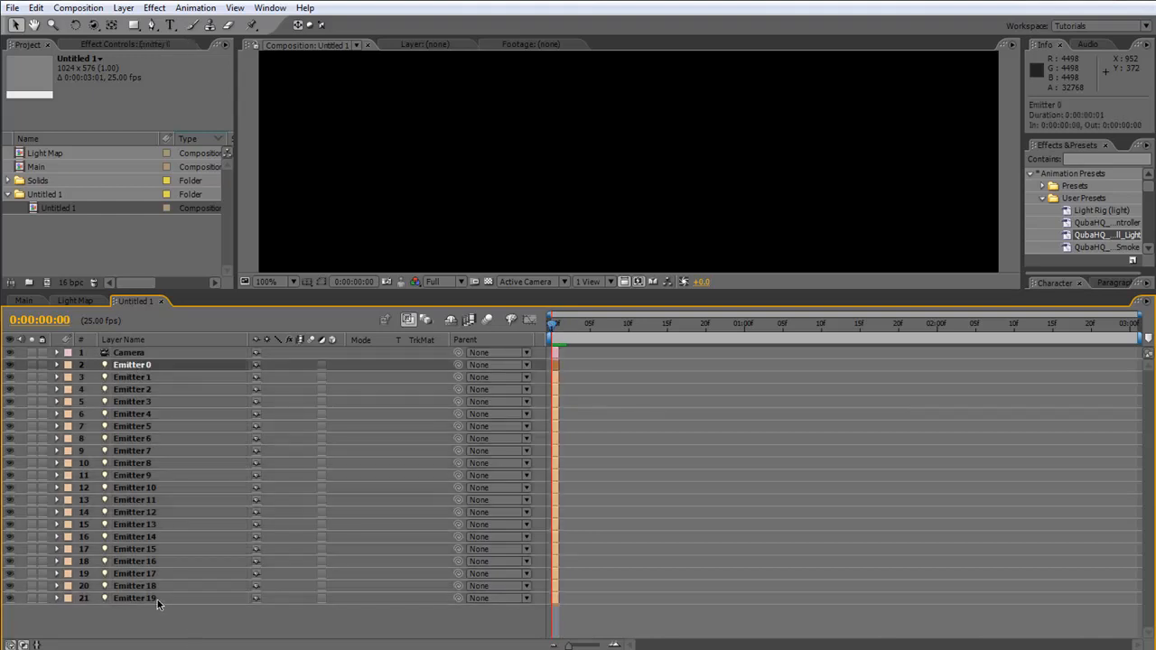
{"action": "key", "text": "ctrl+c"}
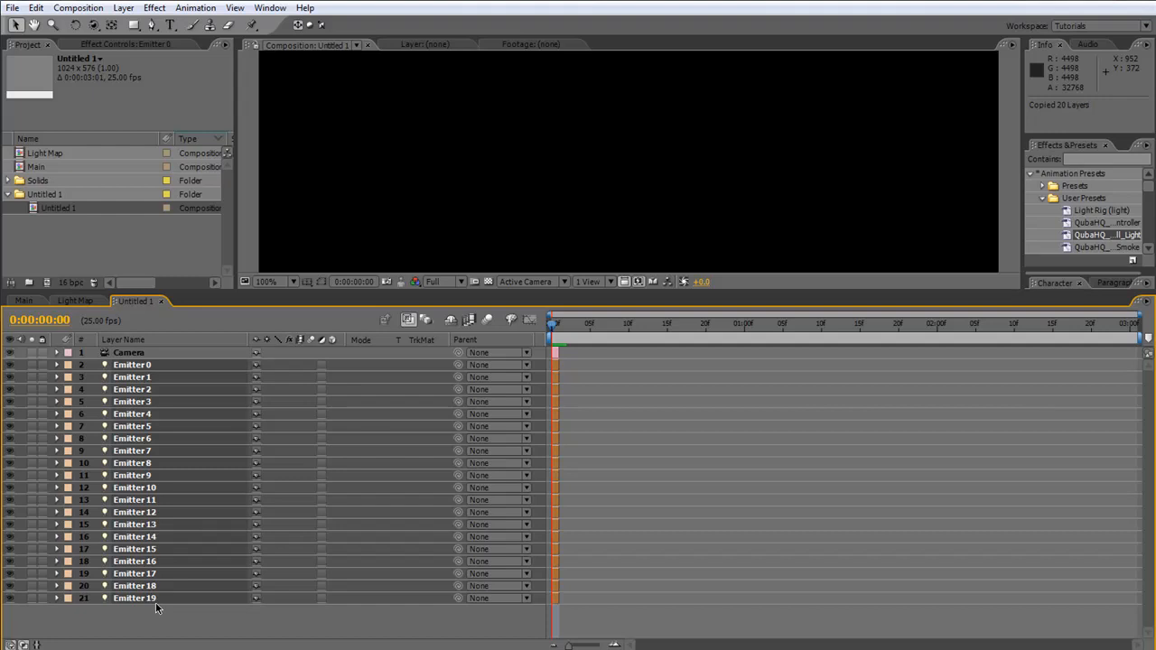
{"action": "left_click", "coordinate": [25, 301]}
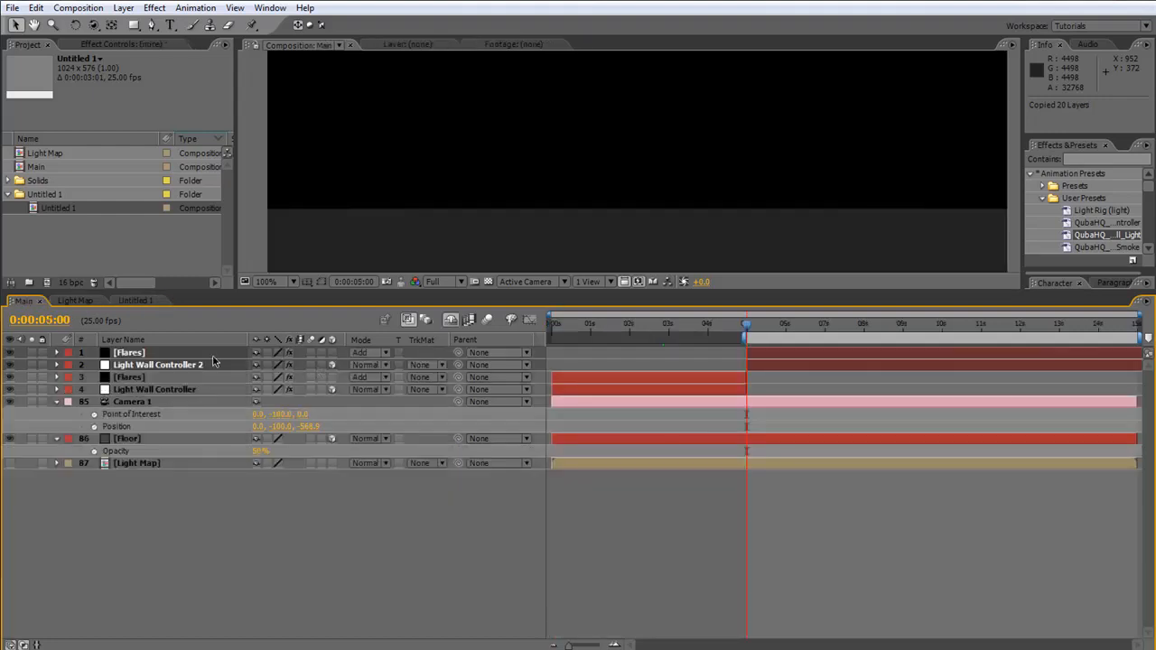
{"action": "key", "text": "ctrl+v"}
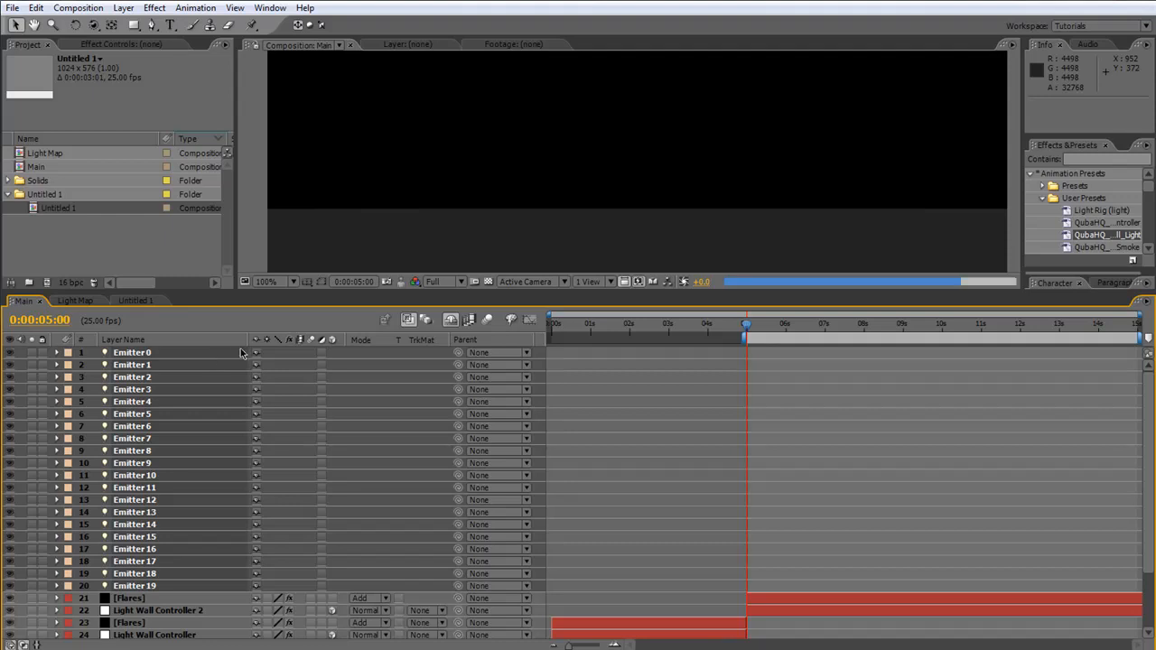
Extend the pasted emitter lights to the composition's last frame, 0:00:14:24, and return the current time to 0:00:05:00
{"action": "left_click_drag", "start_coordinate": [567, 647], "coordinate": [598, 646]}
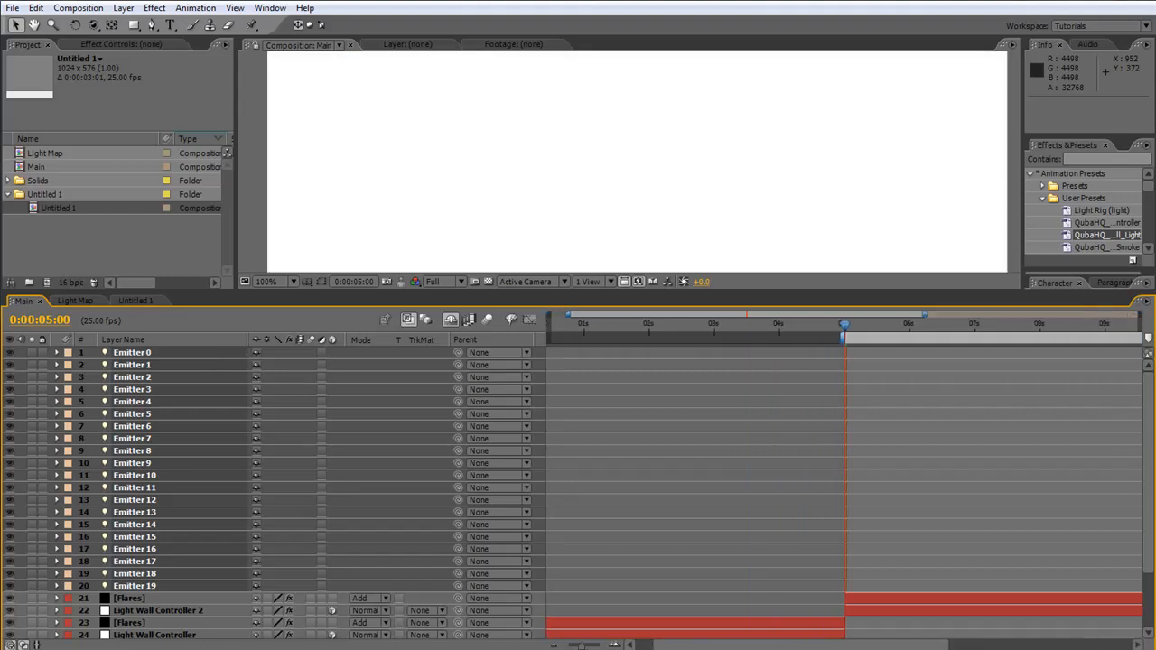
{"action": "key", "text": "minus"}
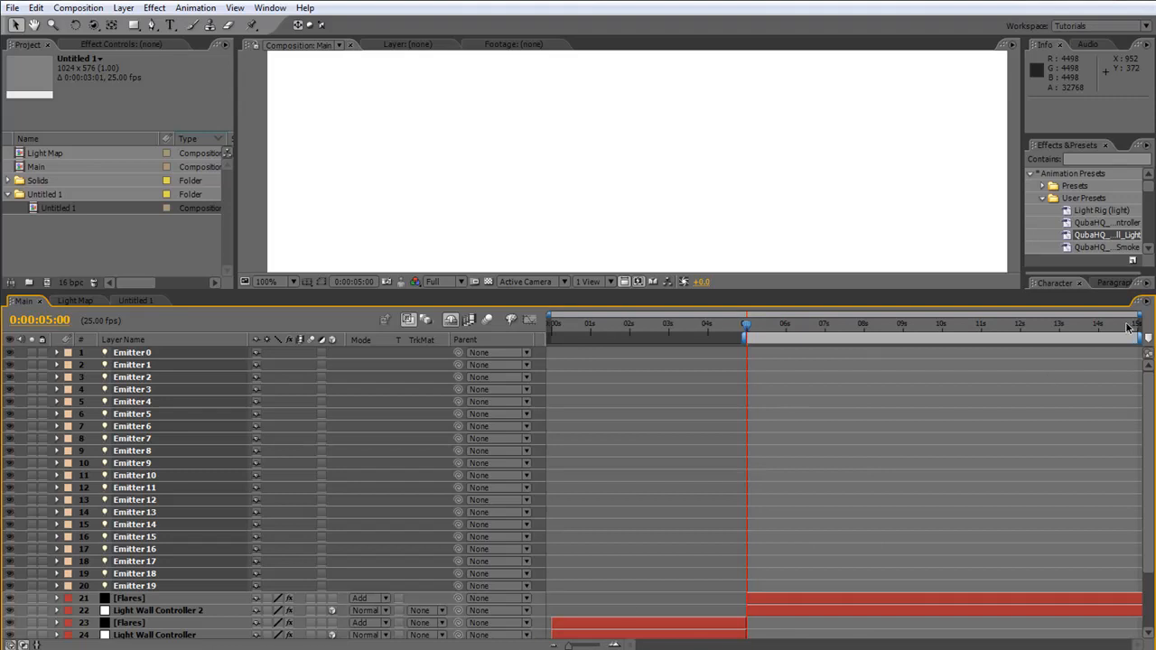
{"action": "key", "text": "End"}
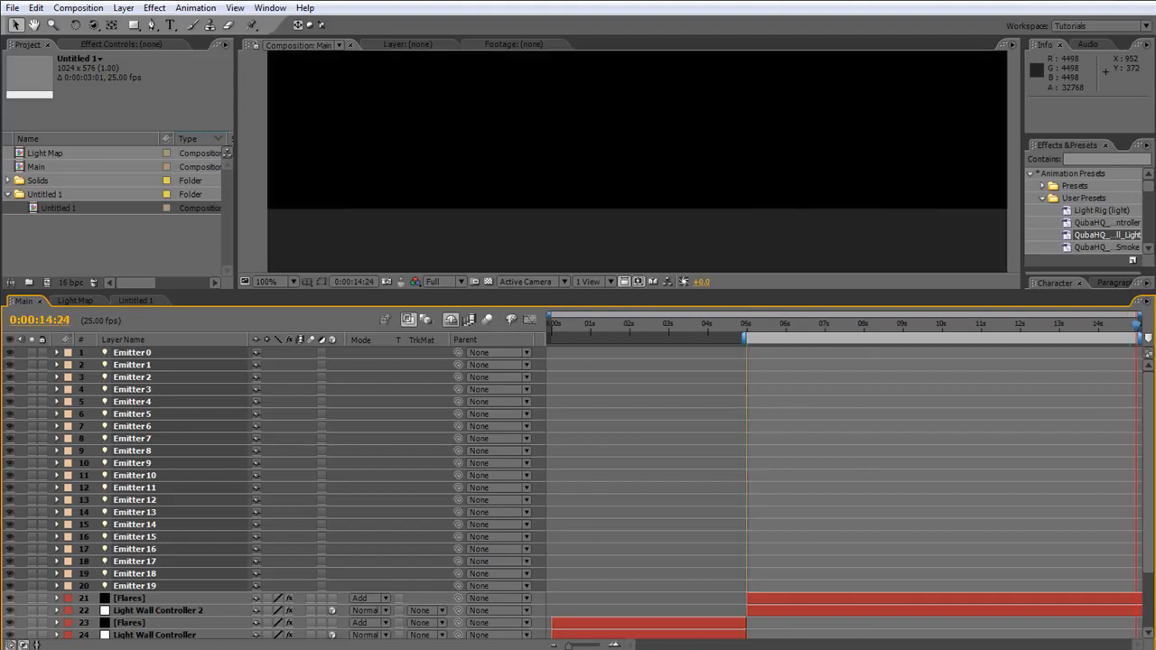
{"action": "left_click", "coordinate": [751, 330]}
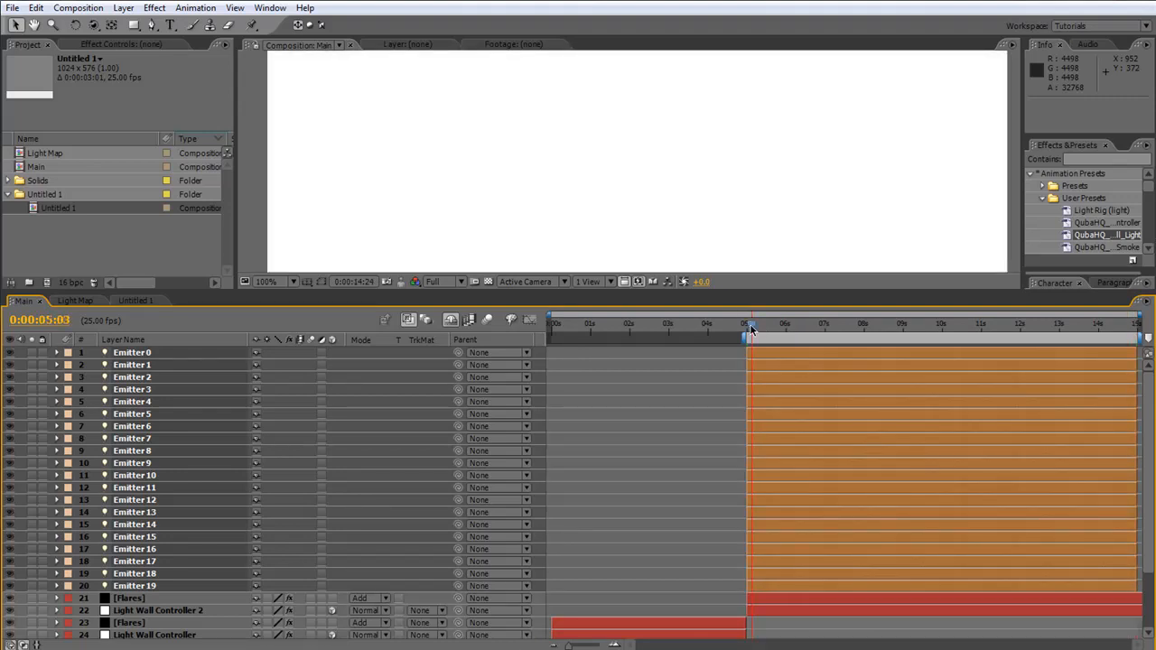
{"action": "left_click_drag", "start_coordinate": [751, 330], "coordinate": [747, 329]}
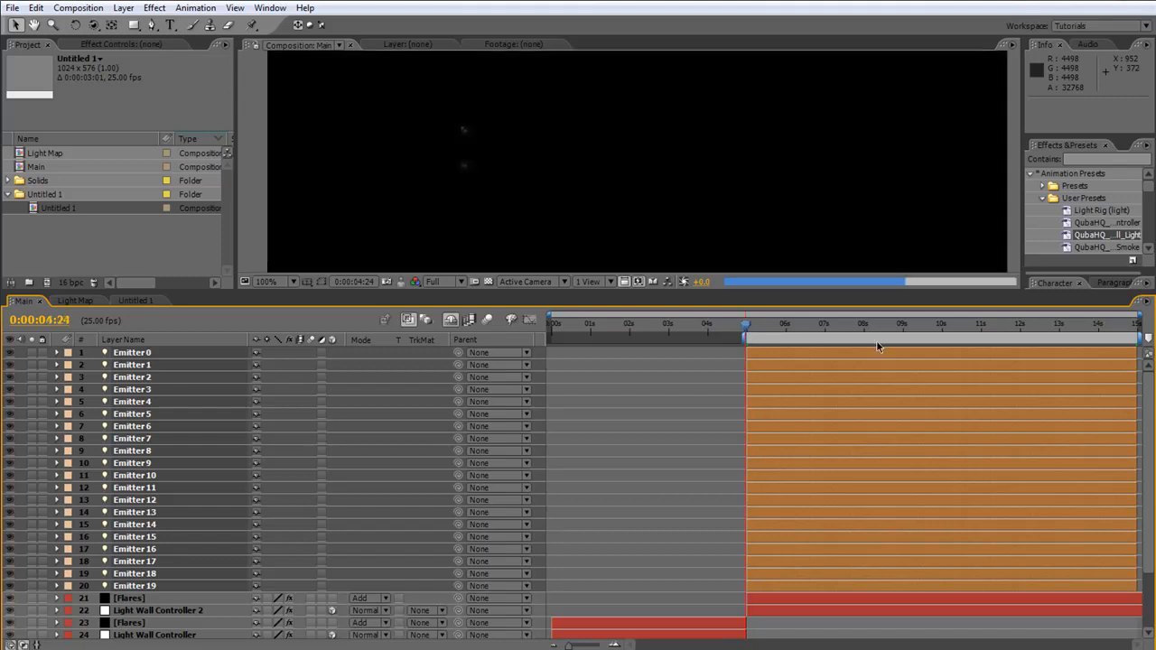
{"action": "key", "text": "Page_Down"}
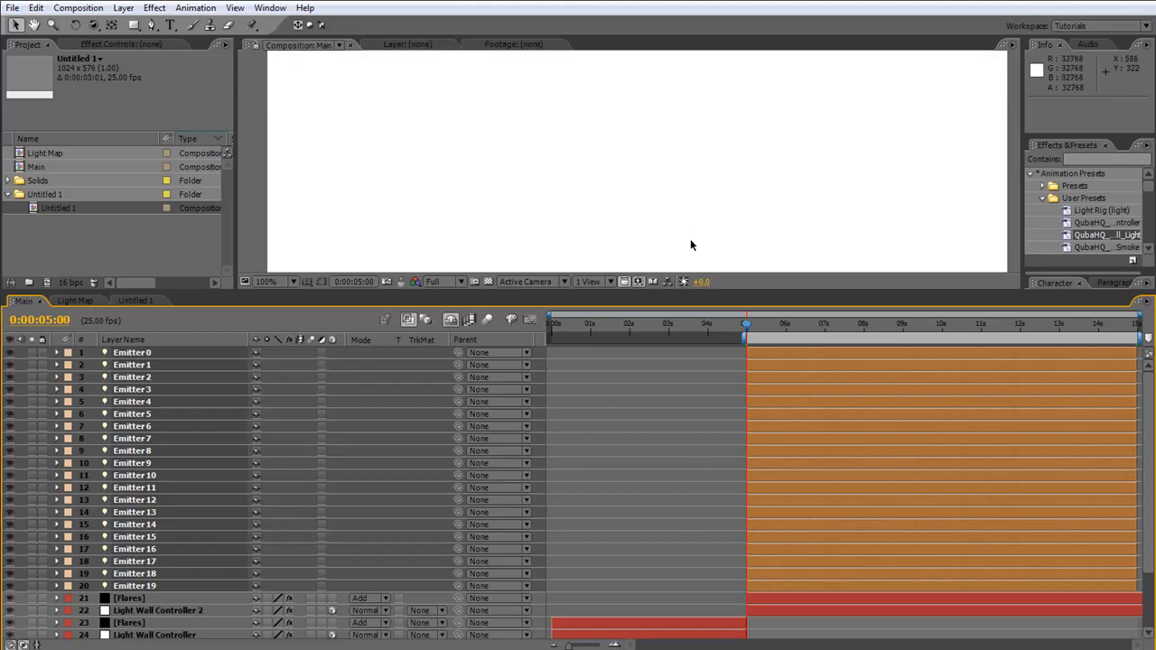
Apply the QubaHQ_LightWall_Light preset to Emitter 0 only, widening the presets list to read the full names
{"action": "left_click_drag", "start_coordinate": [717, 291], "coordinate": [717, 384]}
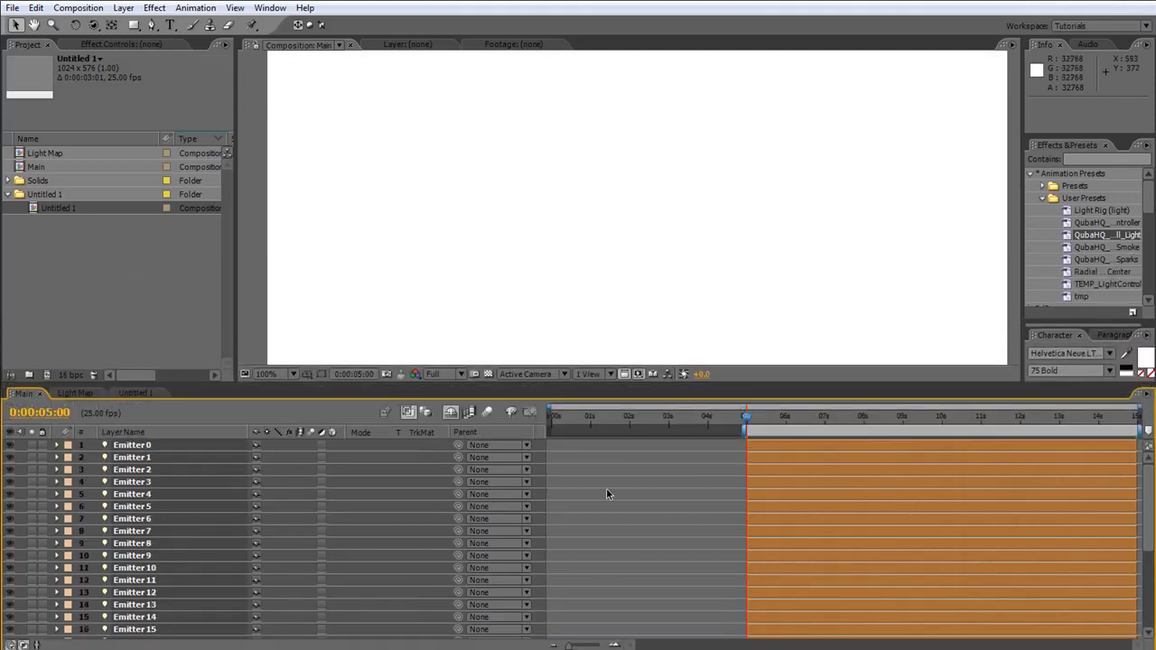
{"action": "left_click", "coordinate": [599, 568]}
{"action": "left_click", "coordinate": [140, 447]}
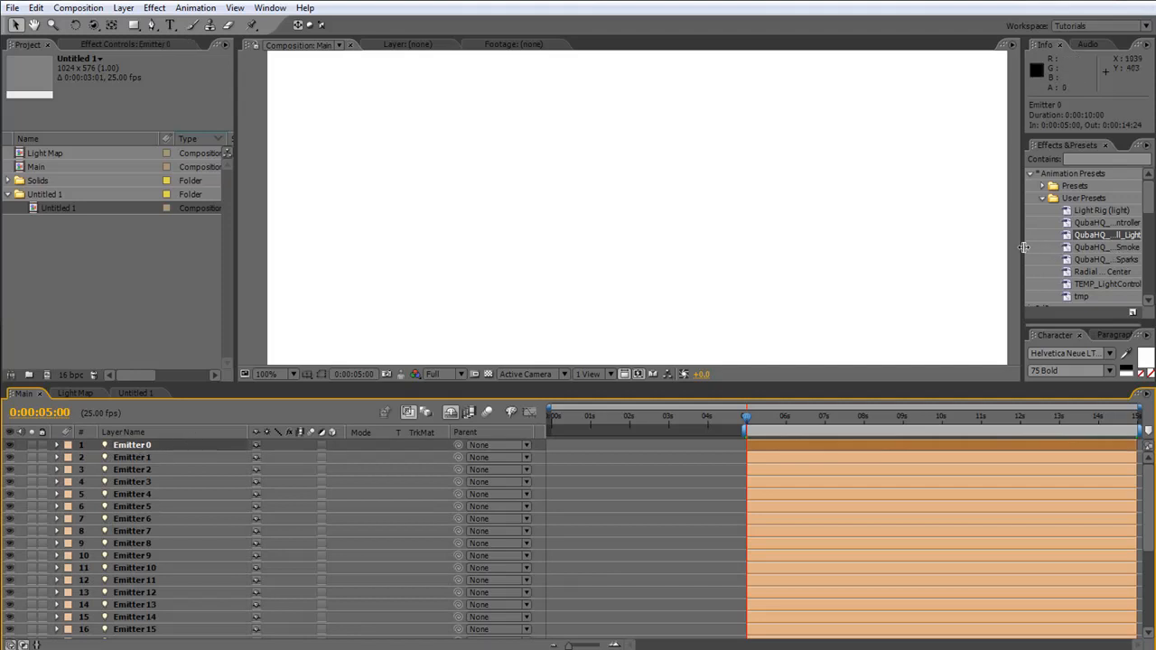
{"action": "left_click_drag", "start_coordinate": [1024, 247], "coordinate": [877, 247]}
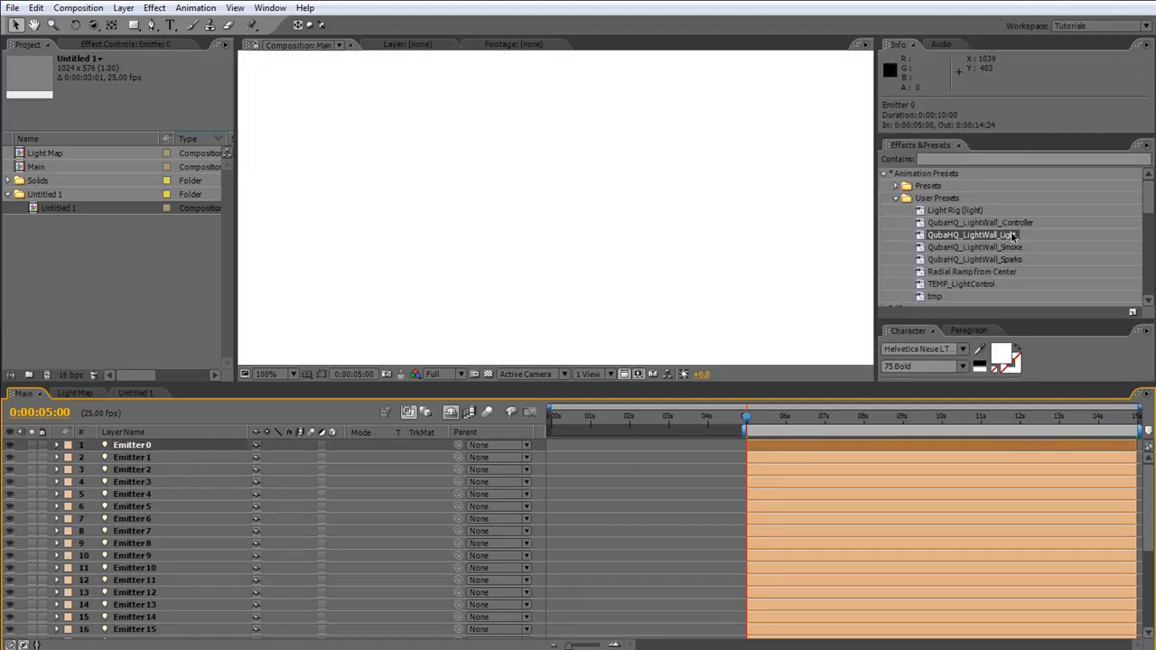
{"action": "left_click", "coordinate": [1013, 236]}
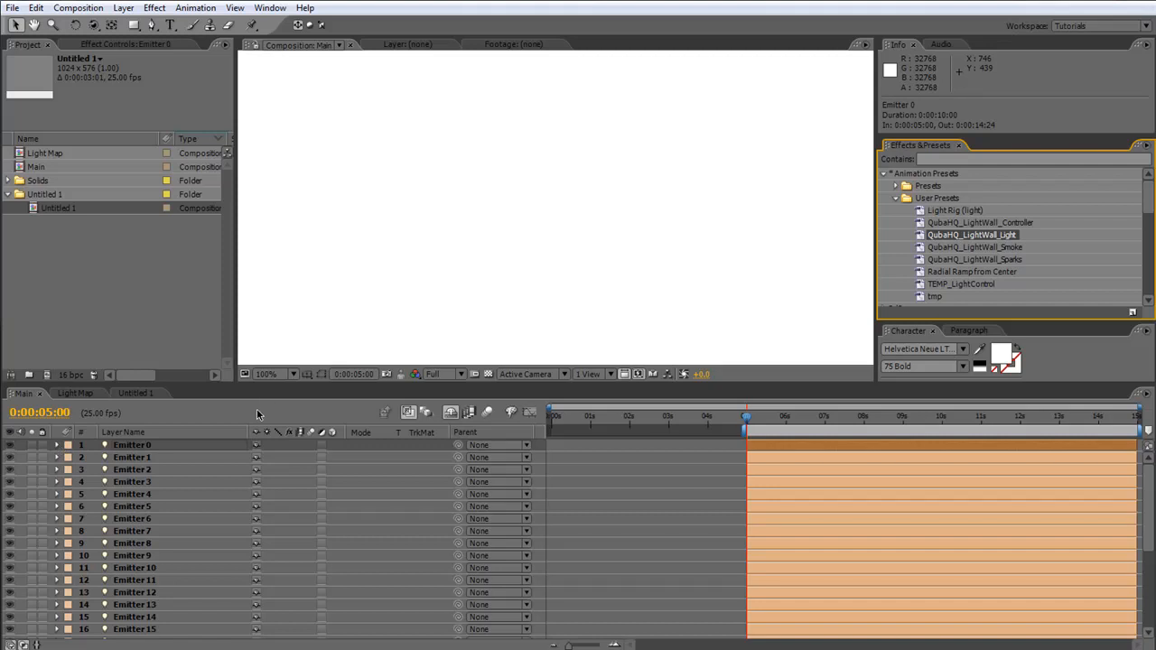
Point the controller variable in Emitter 0's Intensity expression to the layer "Light Wall Controller 2"
{"action": "left_click_drag", "start_coordinate": [276, 383], "coordinate": [276, 230]}
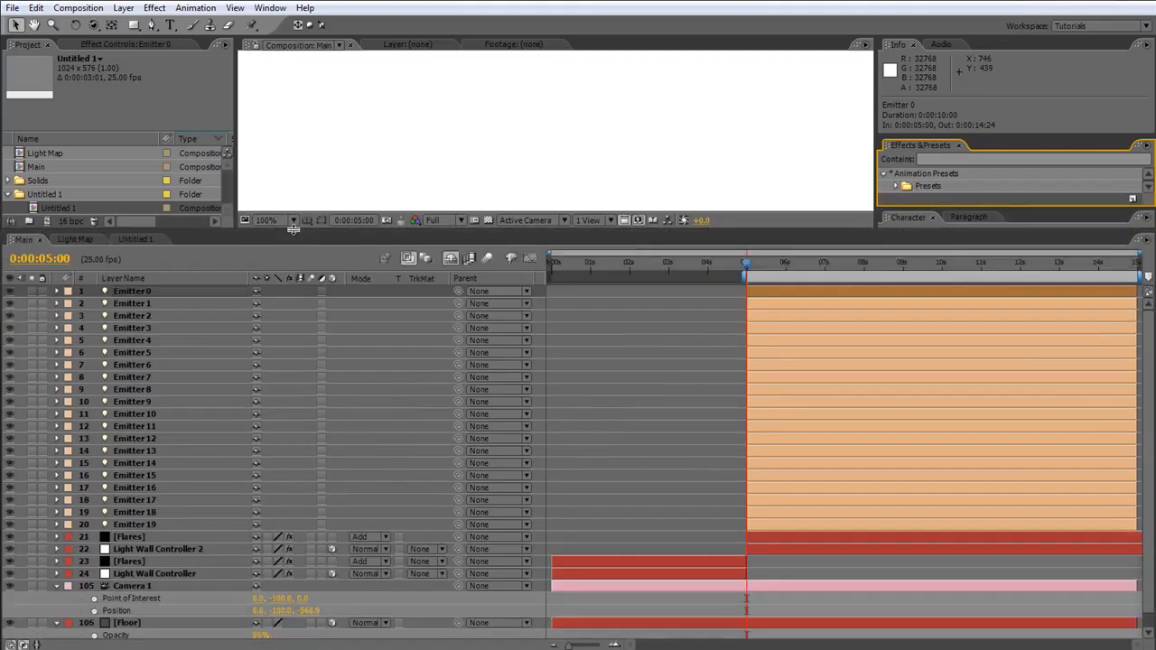
{"action": "left_click", "coordinate": [55, 290]}
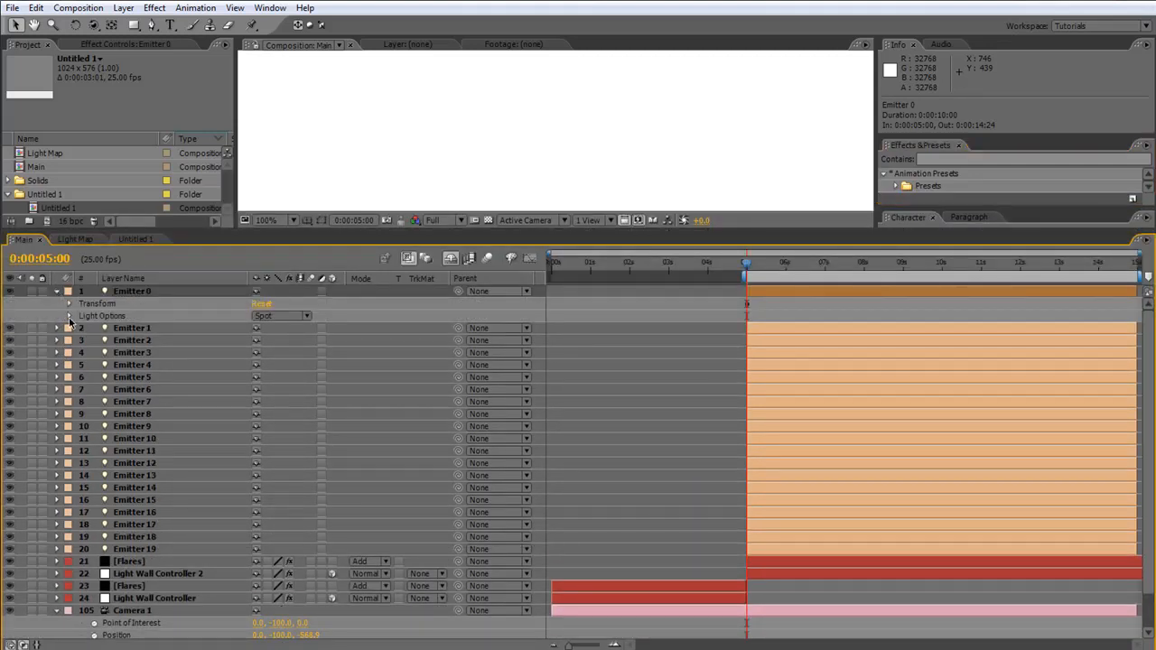
{"action": "left_click", "coordinate": [71, 317]}
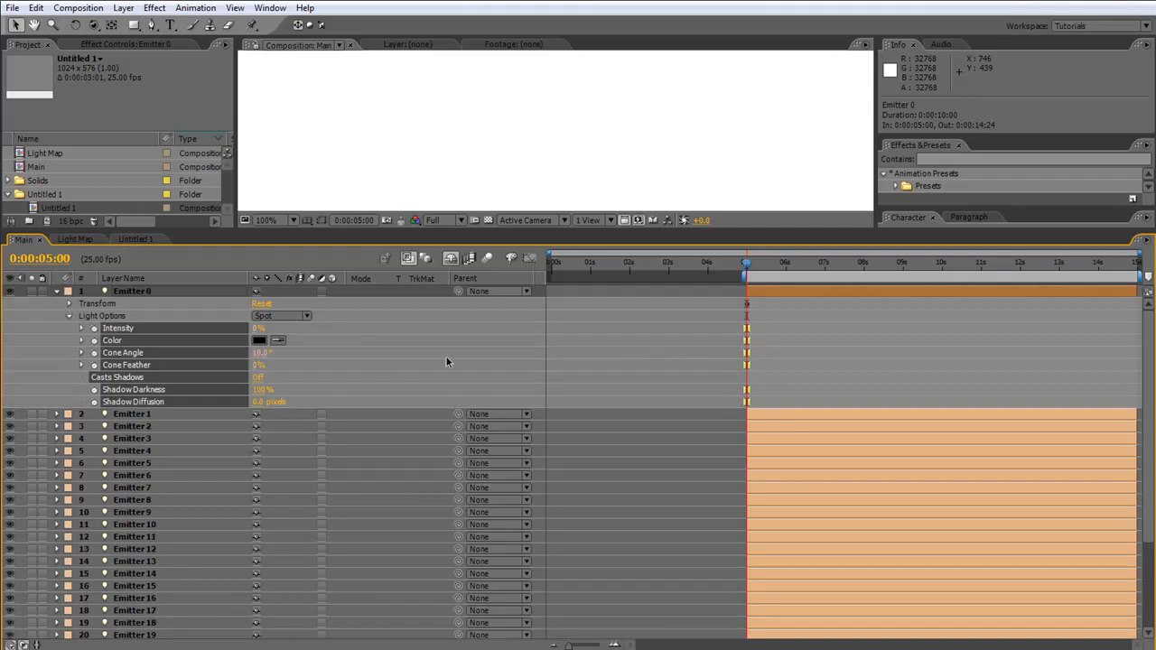
{"action": "left_click", "coordinate": [81, 329]}
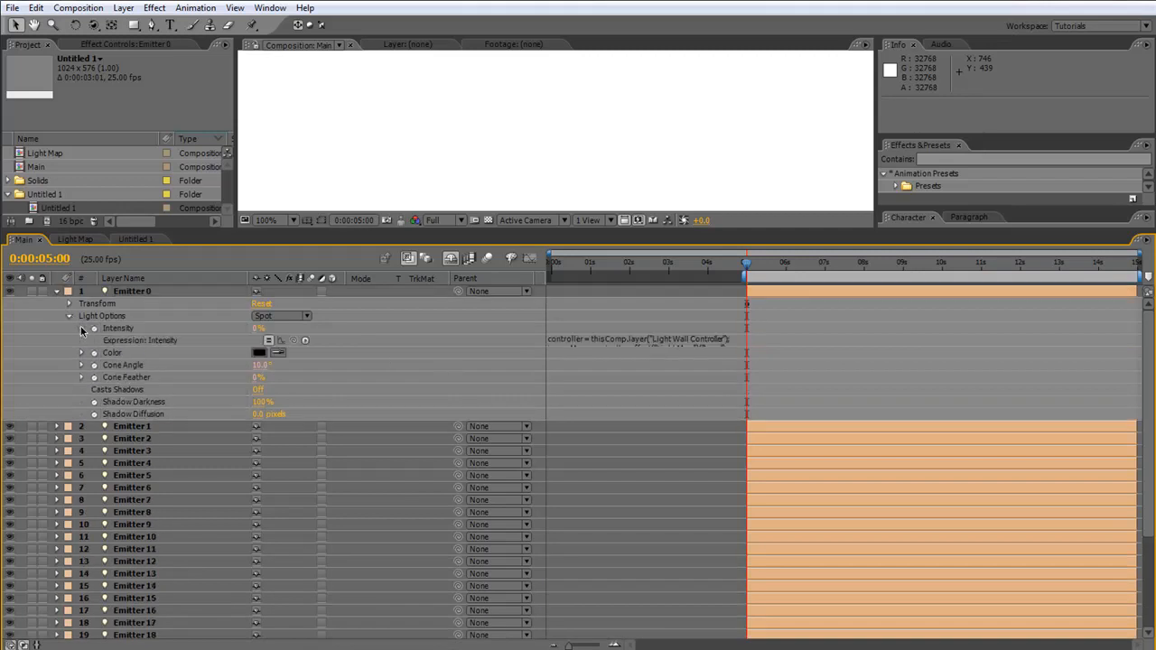
{"action": "left_click", "coordinate": [638, 348]}
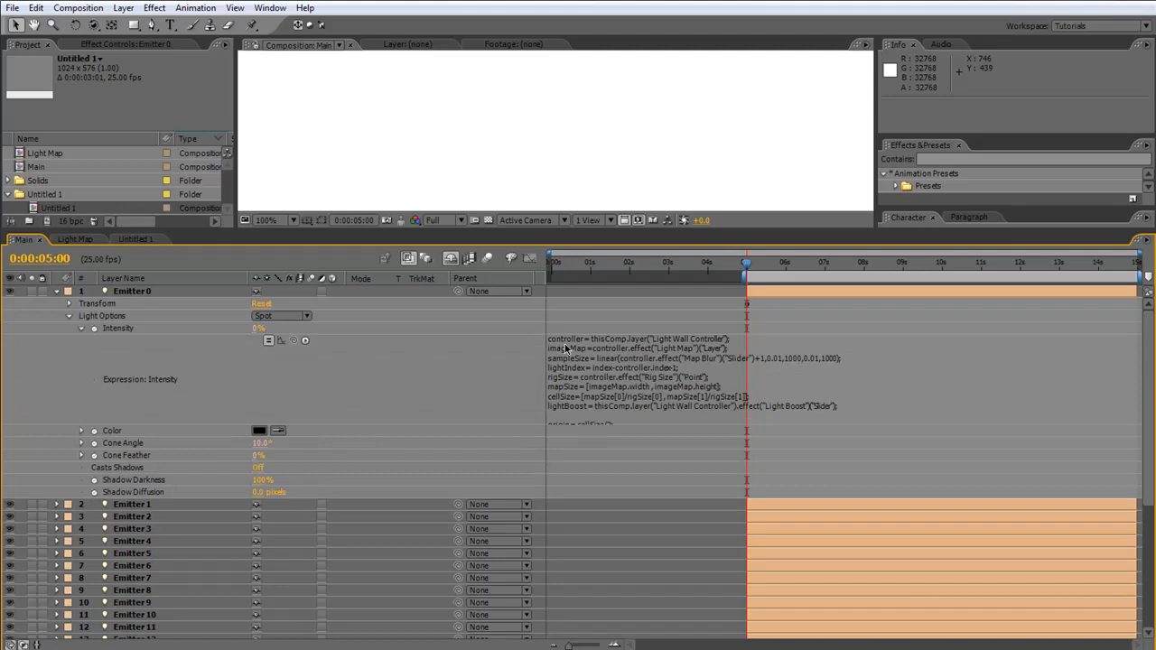
{"action": "left_click", "coordinate": [727, 345]}
{"action": "left_click", "coordinate": [594, 369]}
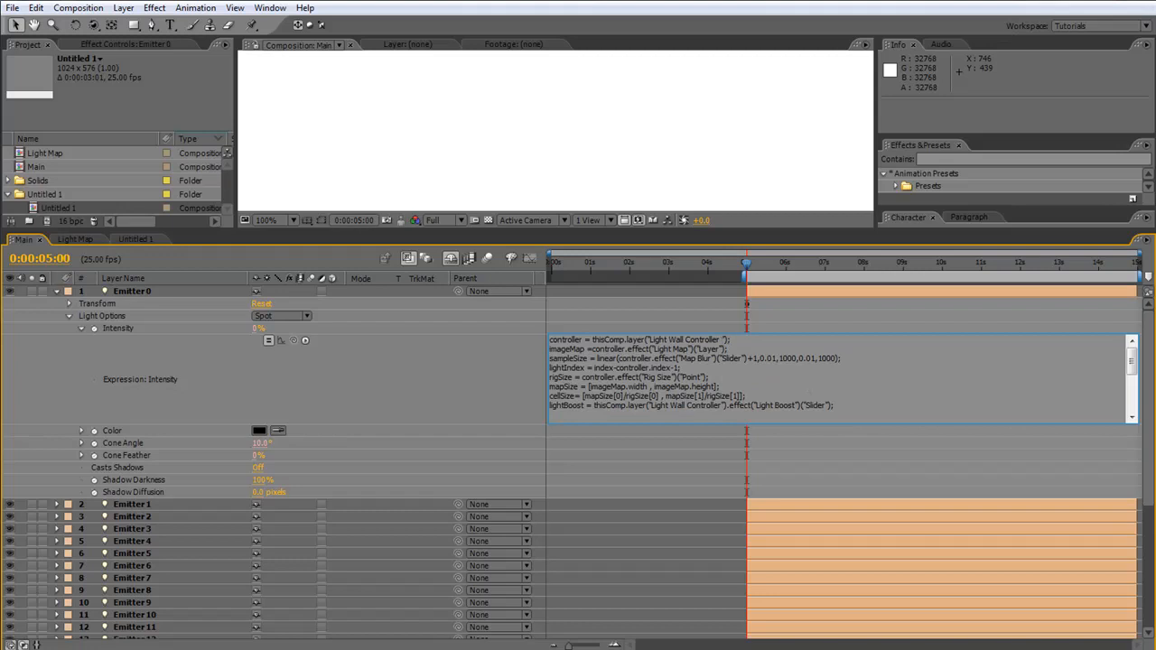
{"action": "left_click", "coordinate": [839, 322]}
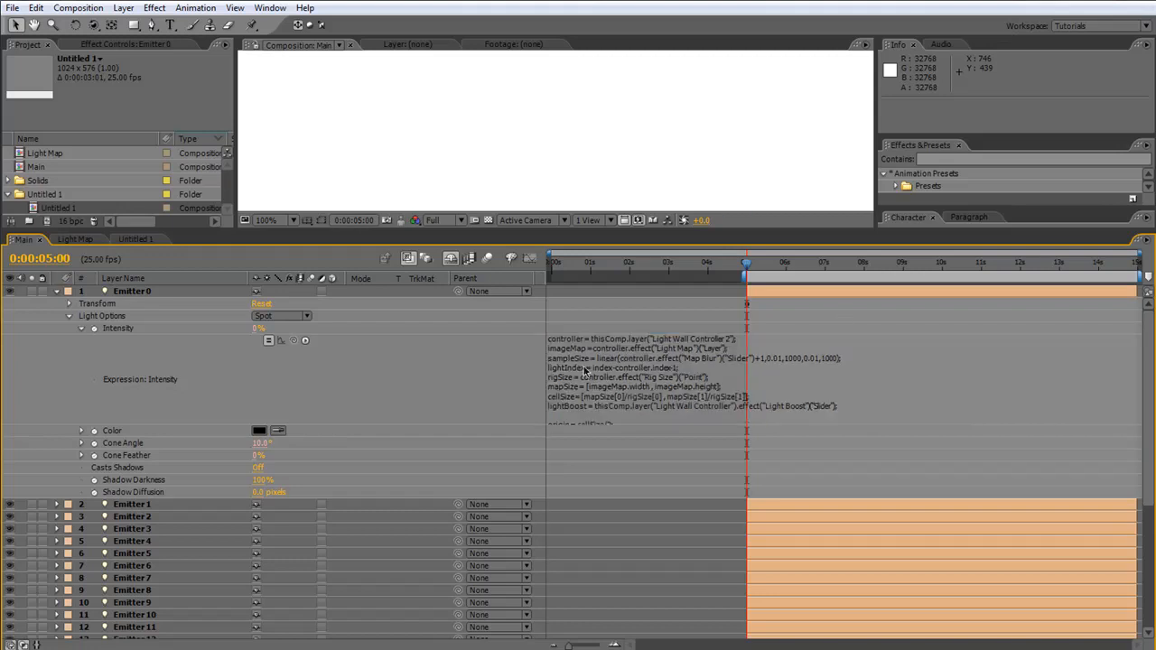
Point the controller variable in Emitter 0's Color expression to the layer "Light Wall Controller 2"
{"action": "left_click", "coordinate": [80, 433]}
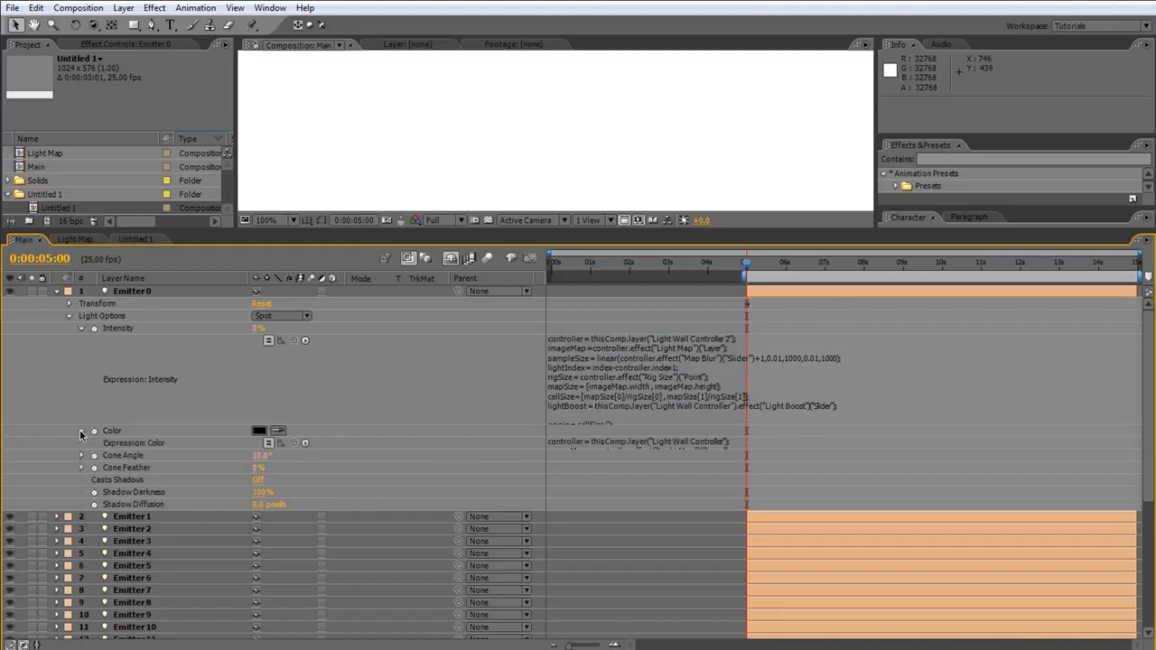
{"action": "left_click", "coordinate": [721, 445]}
{"action": "left_click", "coordinate": [721, 445]}
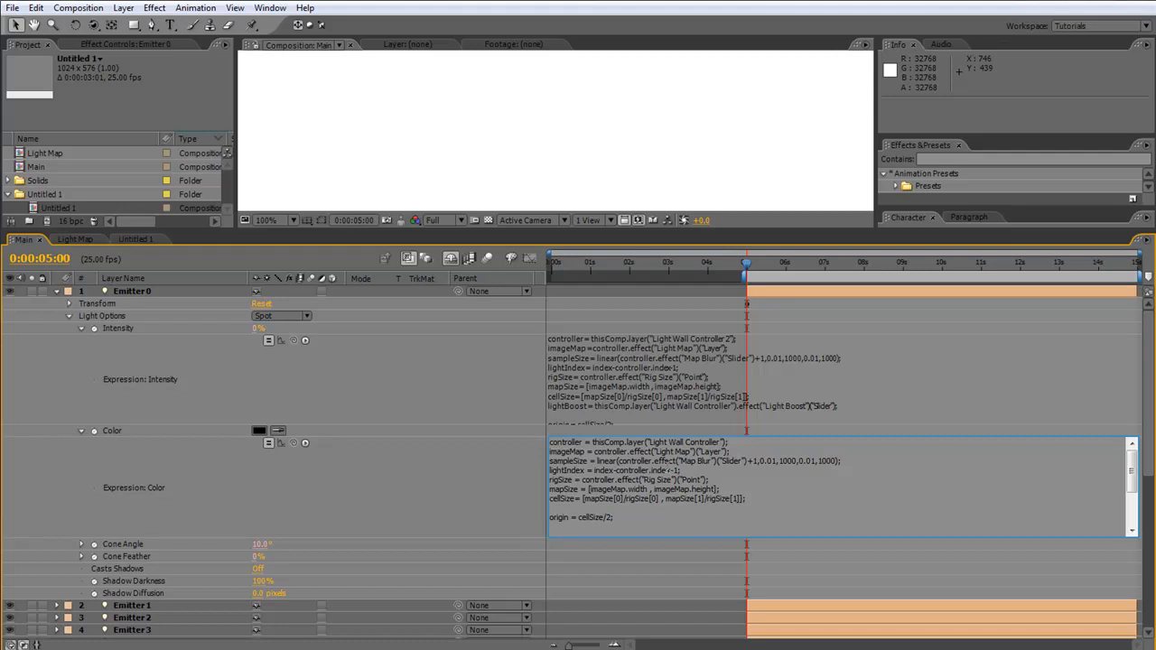
{"action": "left_click", "coordinate": [702, 384]}
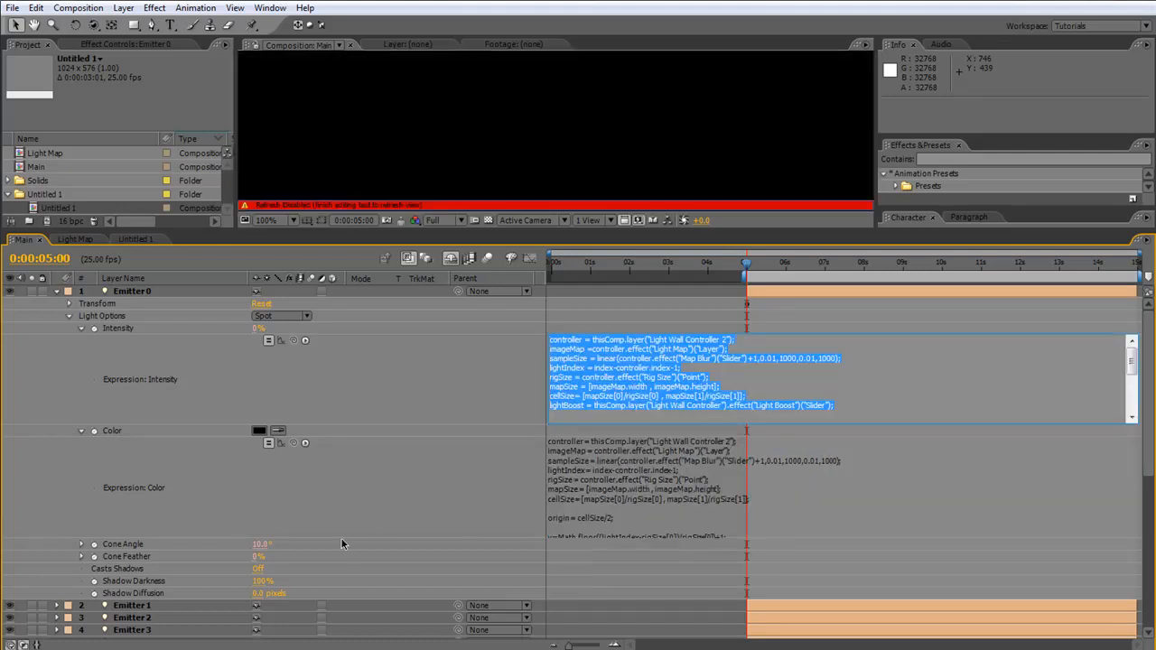
{"action": "left_click", "coordinate": [533, 434]}
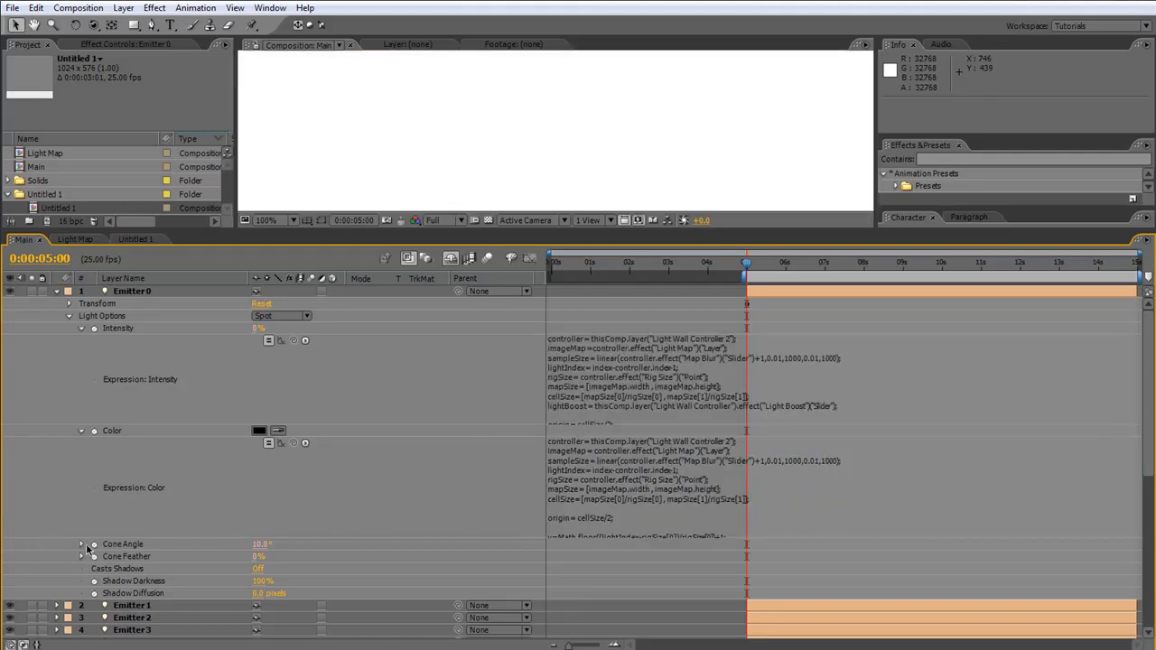
Point the controller variable in Emitter 0's Cone Angle and Cone Feather expressions to the layer "Light Wall Controller 2"
{"action": "left_click", "coordinate": [82, 558]}
{"action": "left_click", "coordinate": [81, 545]}
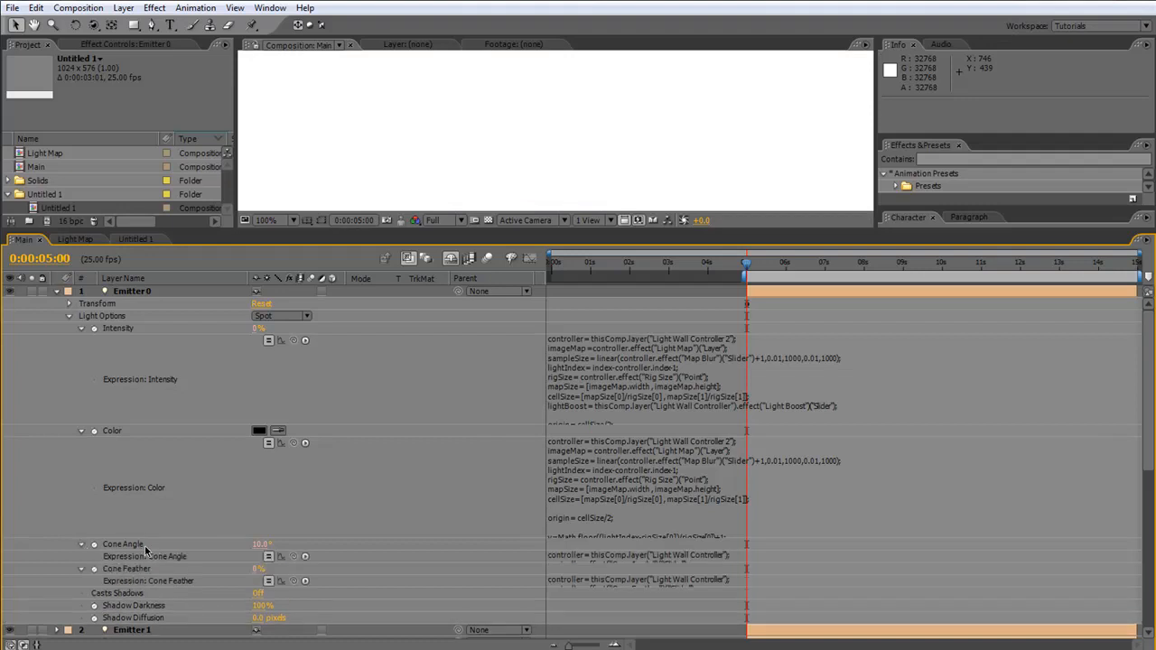
{"action": "left_click", "coordinate": [714, 561]}
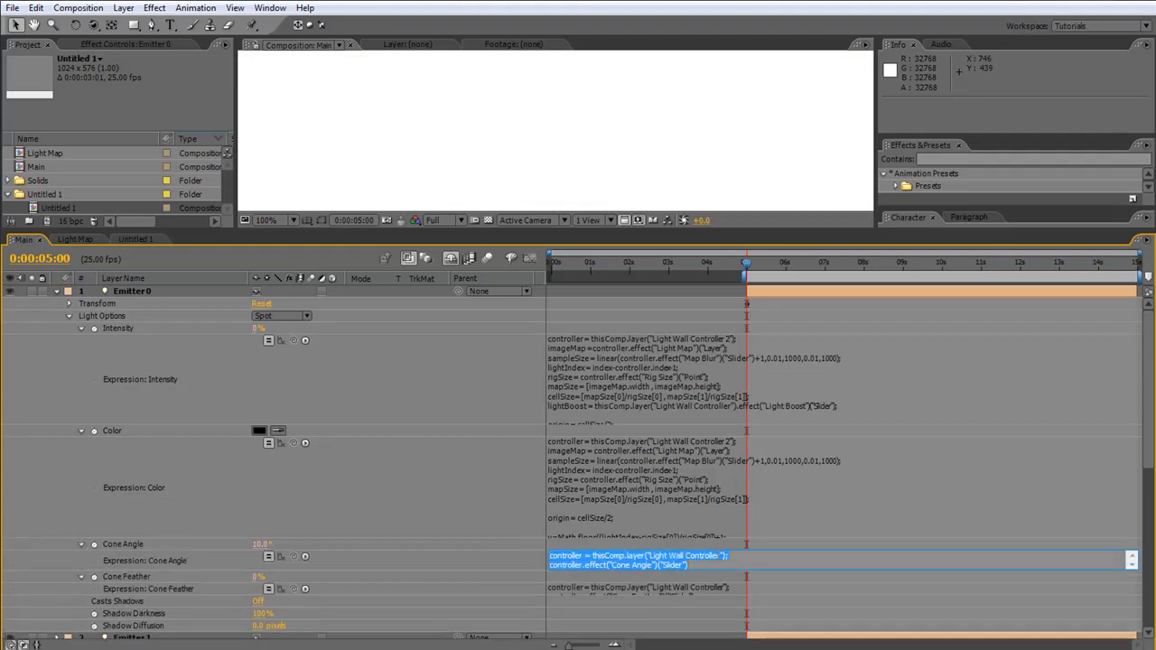
{"action": "type", "text": "2"}
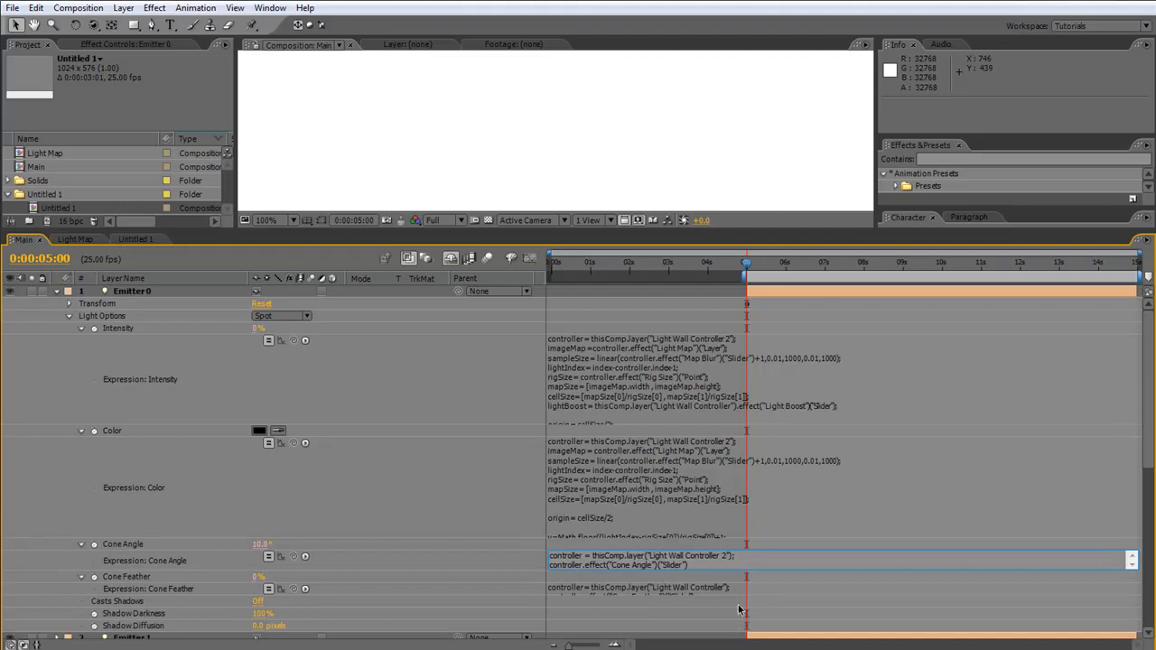
{"action": "left_click", "coordinate": [739, 594]}
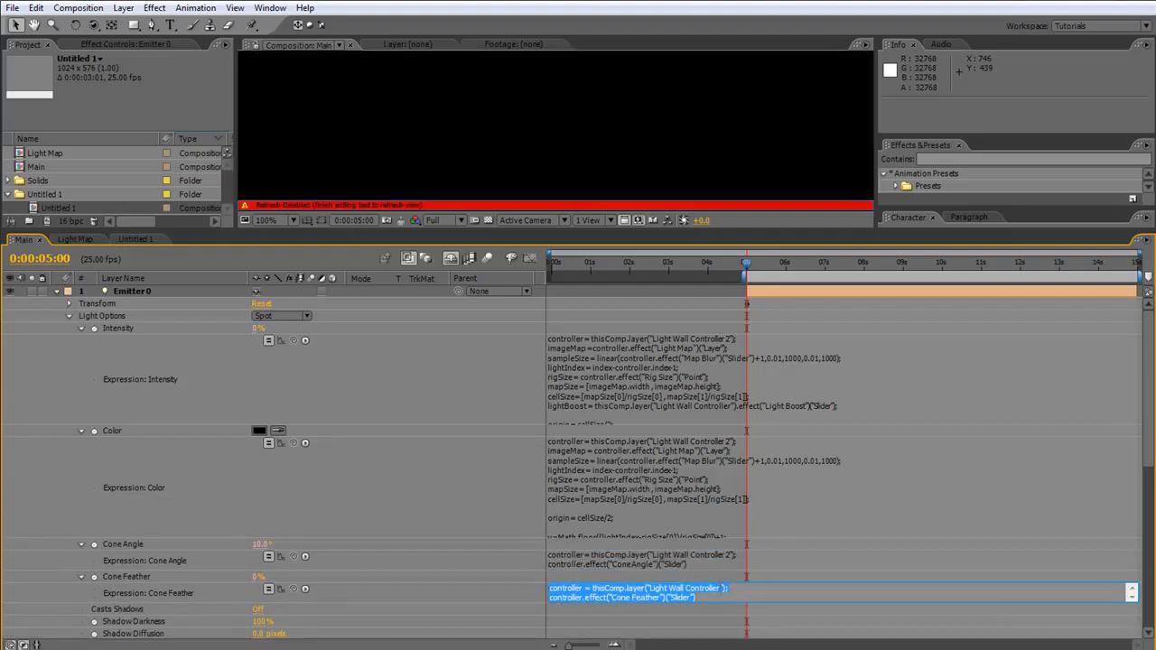
{"action": "left_click", "coordinate": [721, 588]}
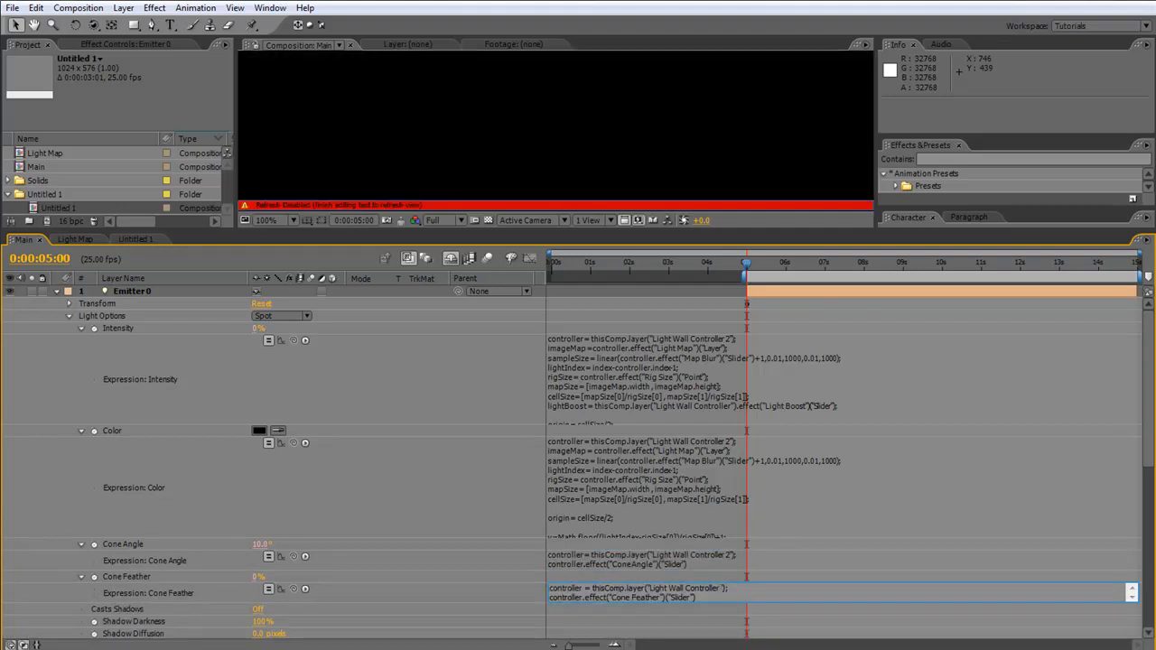
{"action": "type", "text": "2"}
{"action": "left_click", "coordinate": [427, 527]}
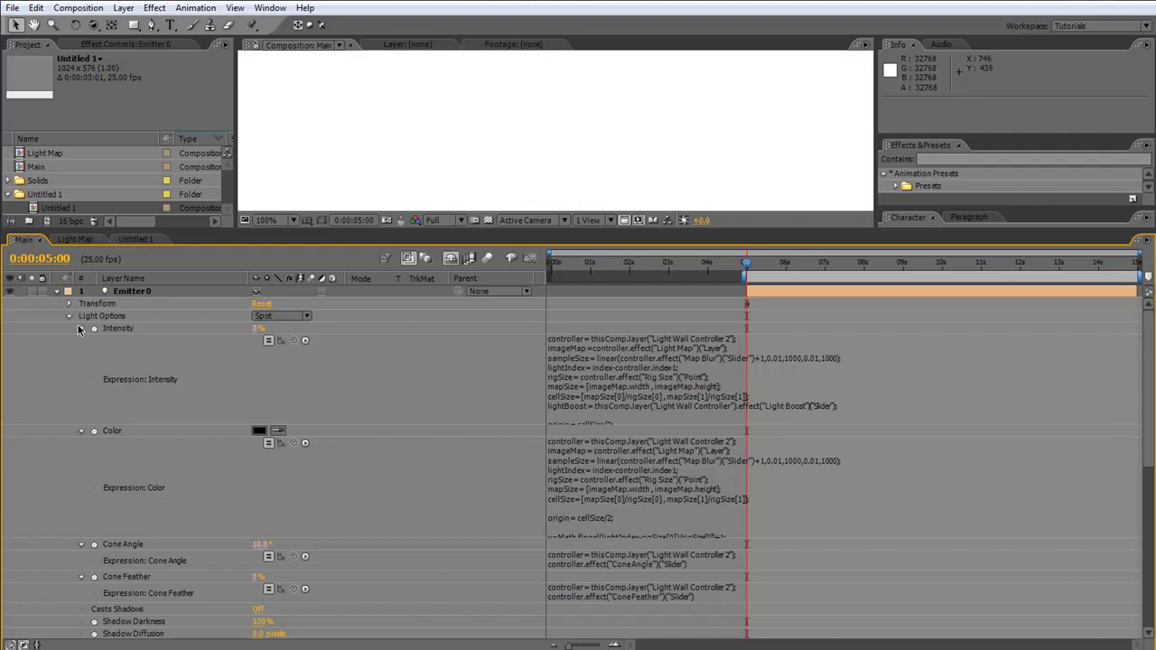
Save Emitter 0's Intensity, Color, Cone Angle and Cone Feather properties as the animation preset tmp.ffx, replacing the existing file
{"action": "left_click", "coordinate": [82, 329]}
{"action": "left_click", "coordinate": [82, 341]}
{"action": "left_click", "coordinate": [83, 354]}
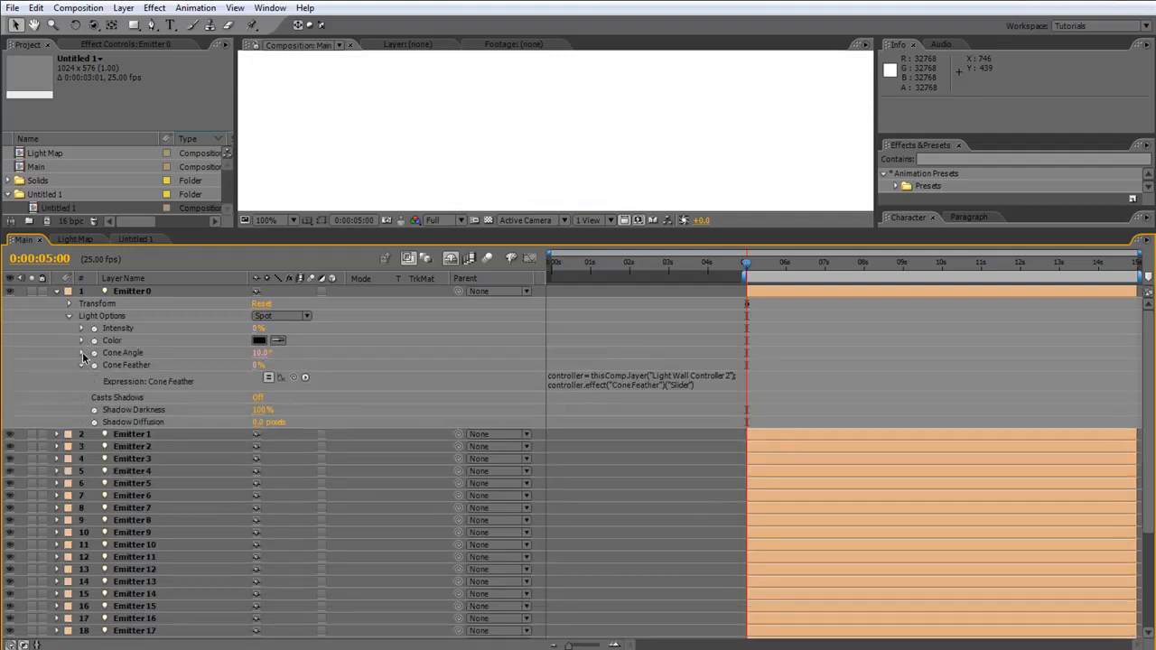
{"action": "left_click", "coordinate": [82, 366]}
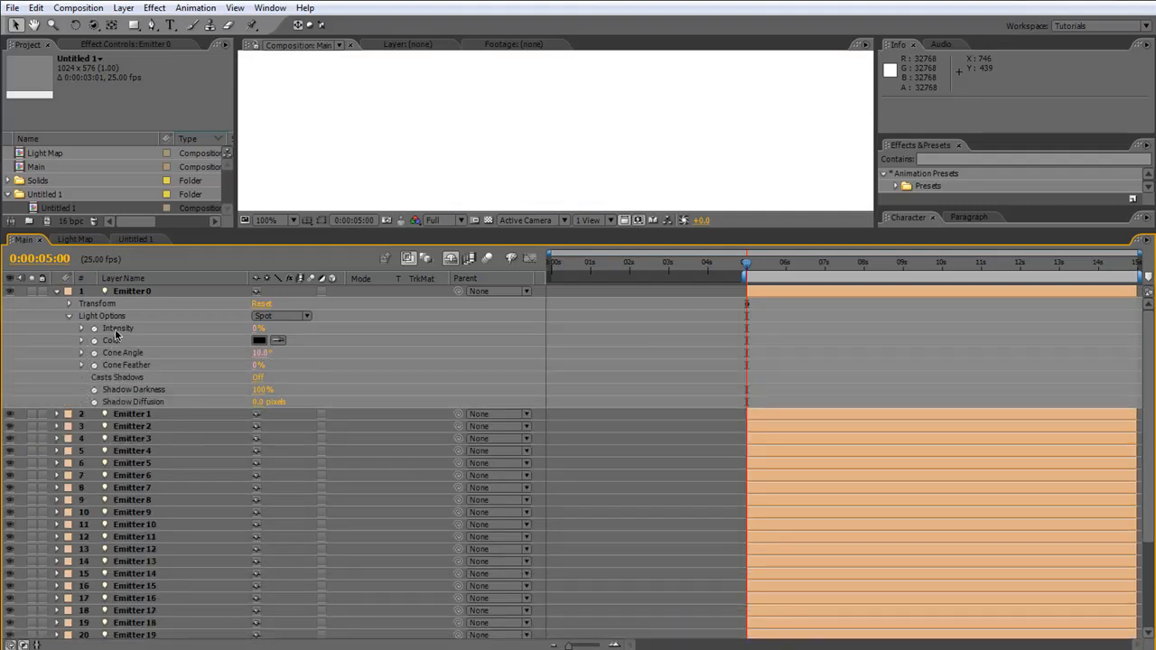
{"action": "left_click", "coordinate": [119, 328]}
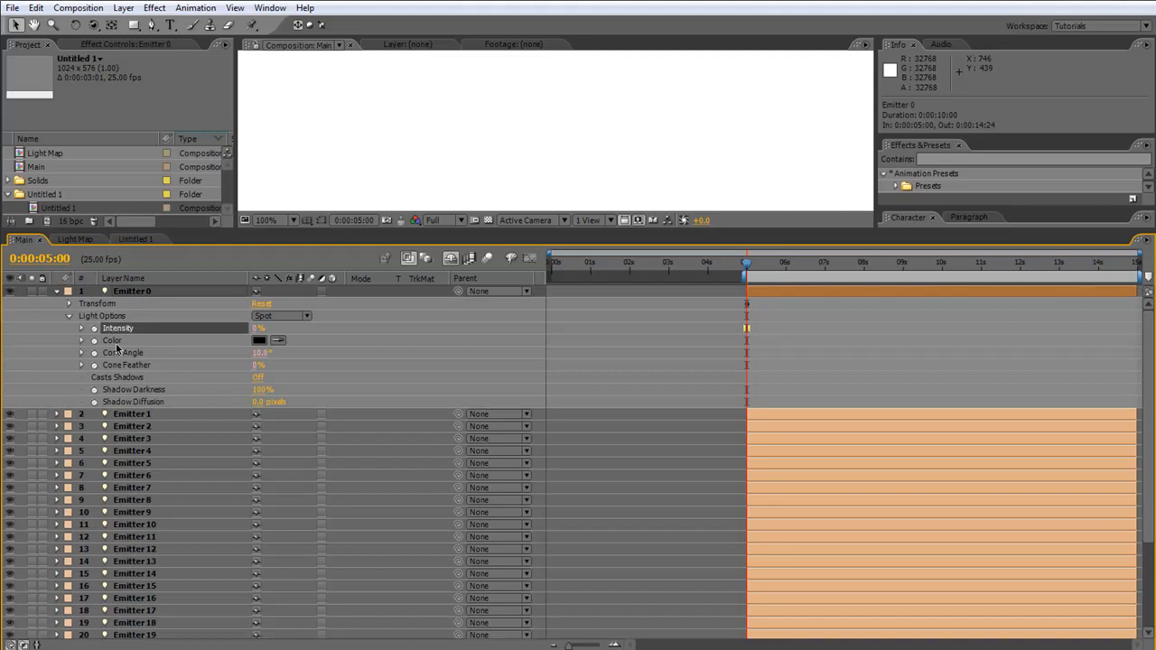
{"action": "left_click", "coordinate": [117, 372], "text": "shift"}
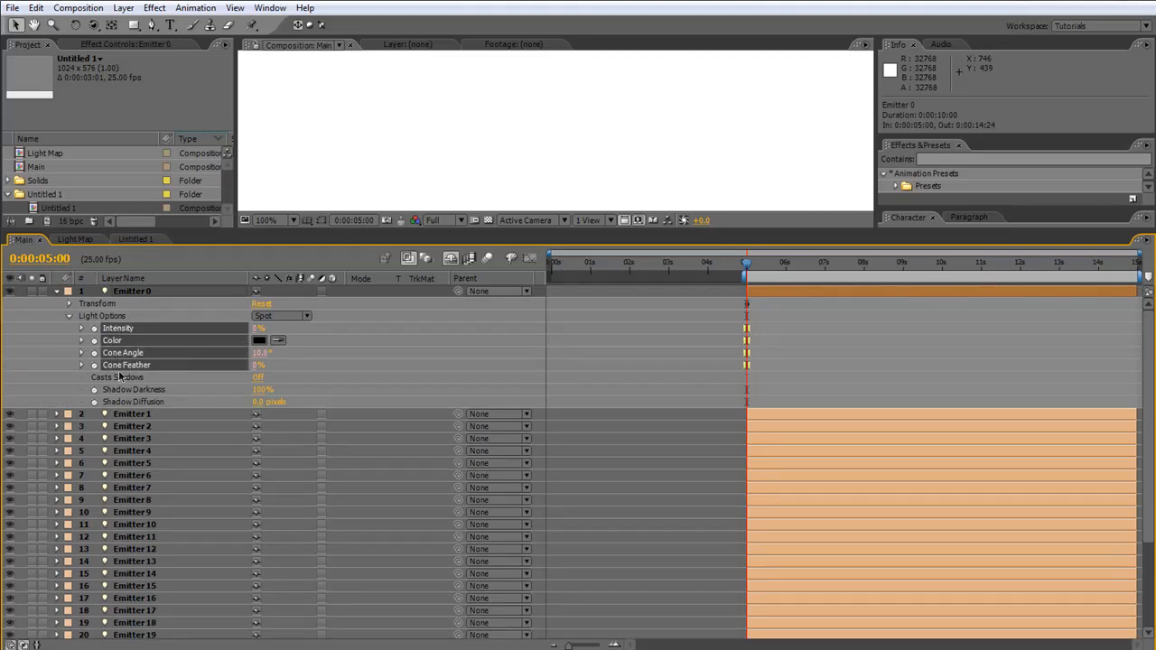
{"action": "left_click_drag", "start_coordinate": [960, 232], "coordinate": [967, 476]}
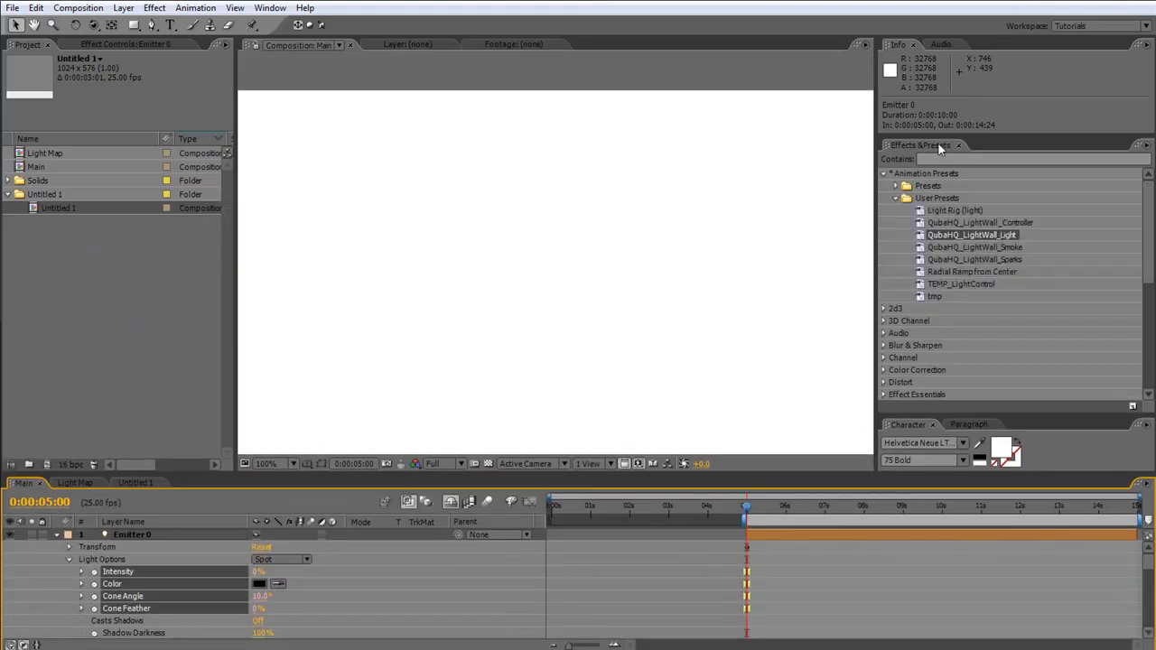
{"action": "left_click", "coordinate": [1133, 405]}
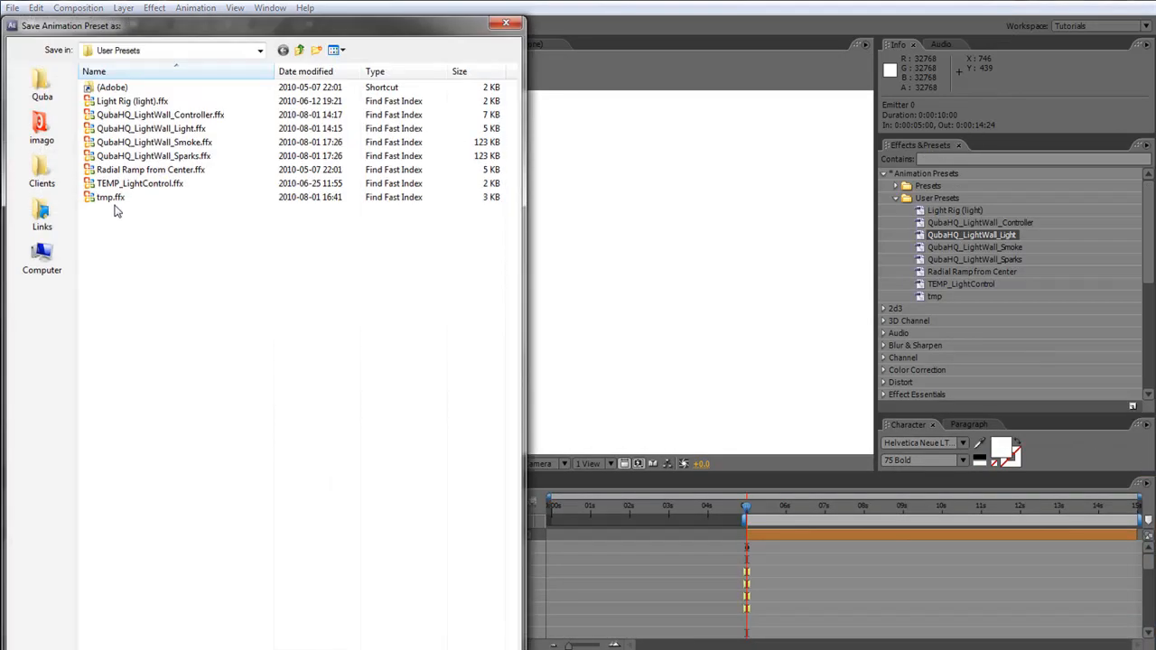
{"action": "left_click", "coordinate": [109, 199]}
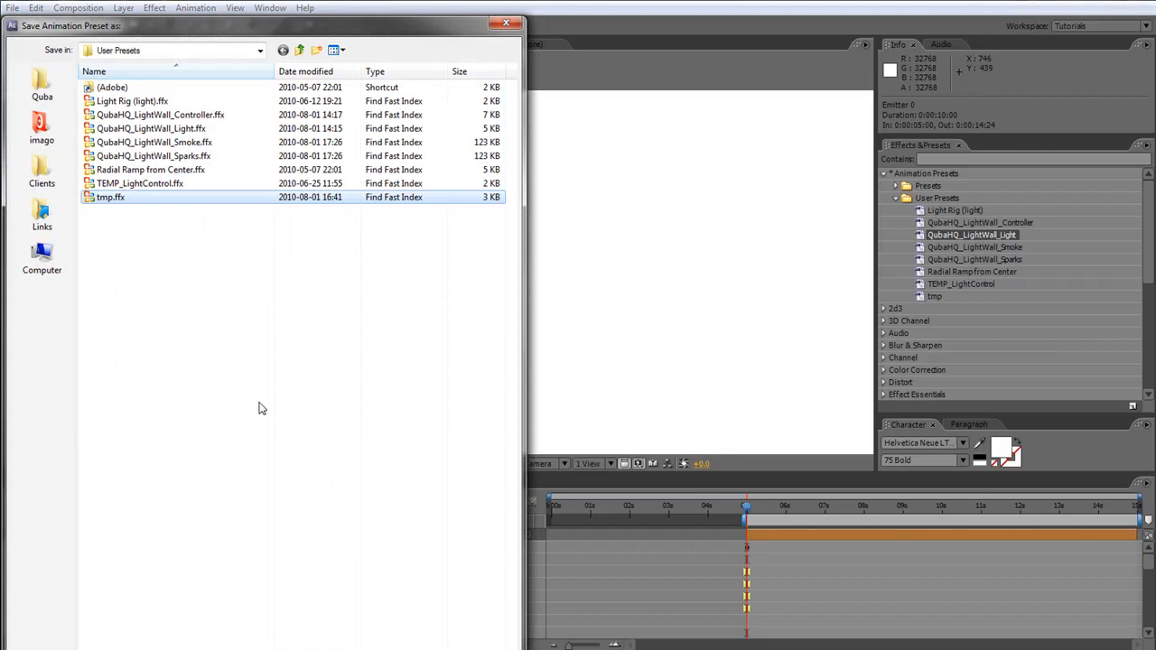
{"action": "key", "text": "Return"}
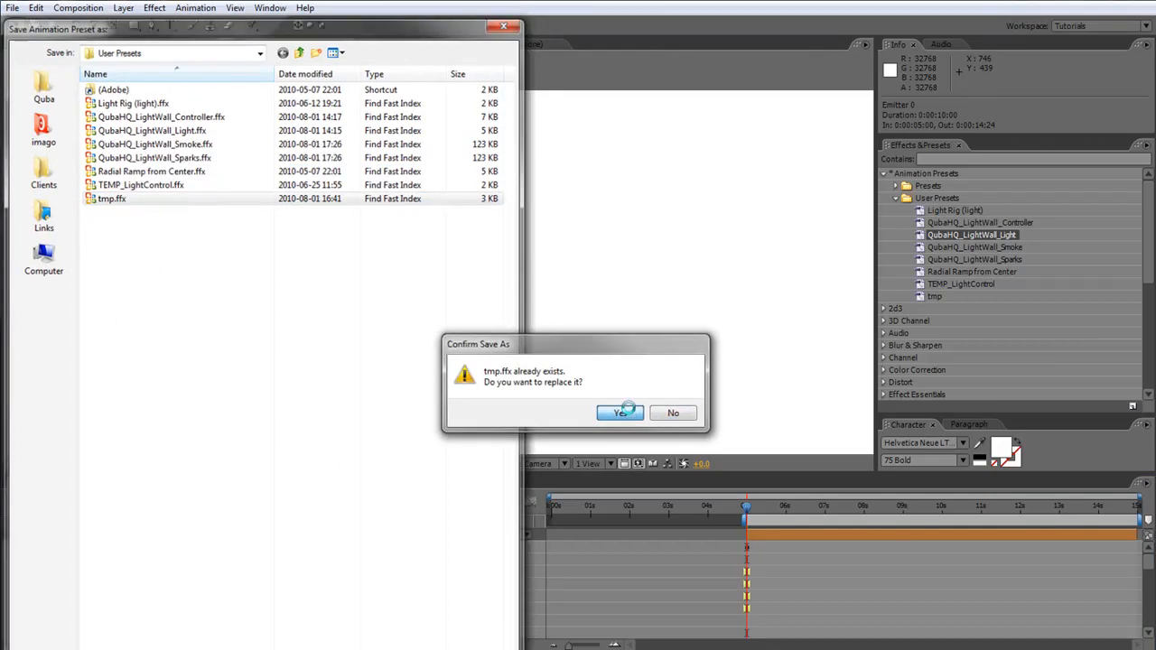
{"action": "left_click", "coordinate": [619, 411]}
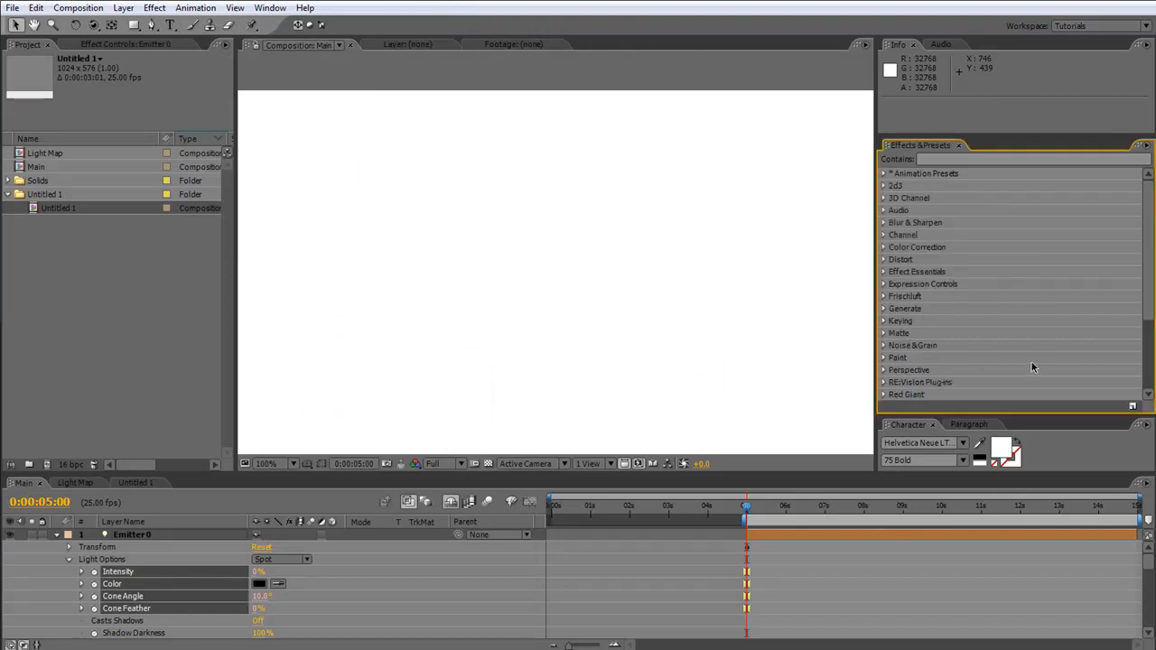
Apply the tmp user preset to the lights Emitter 1 through Emitter 19
{"action": "left_click", "coordinate": [887, 175]}
{"action": "left_click", "coordinate": [896, 186]}
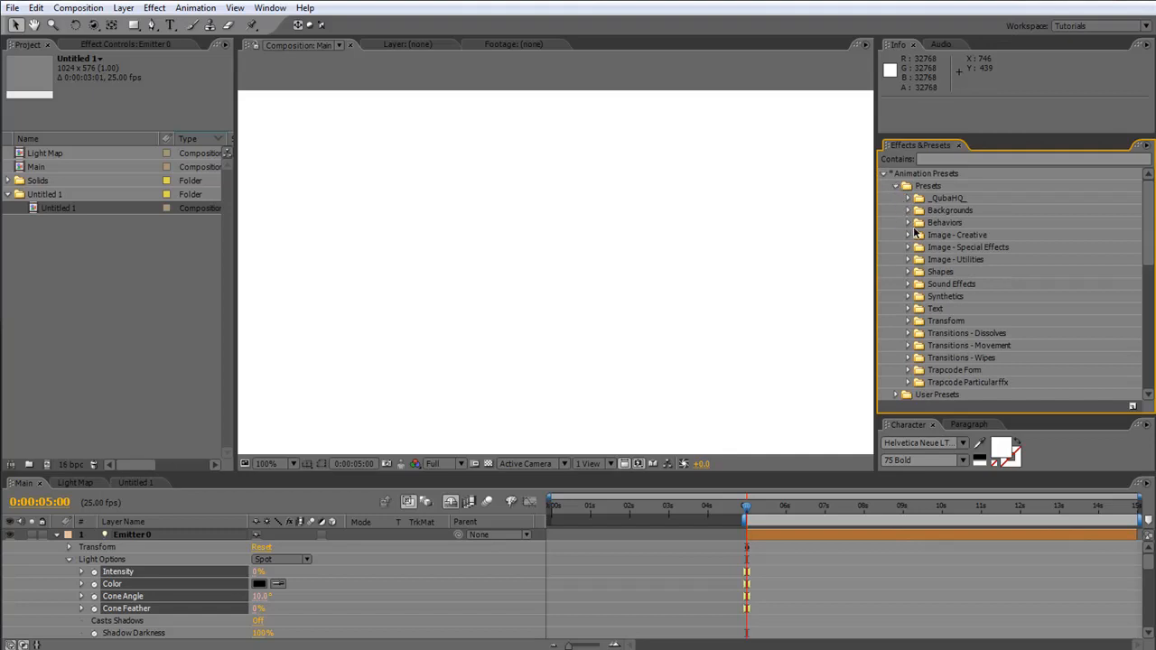
{"action": "left_click", "coordinate": [897, 186]}
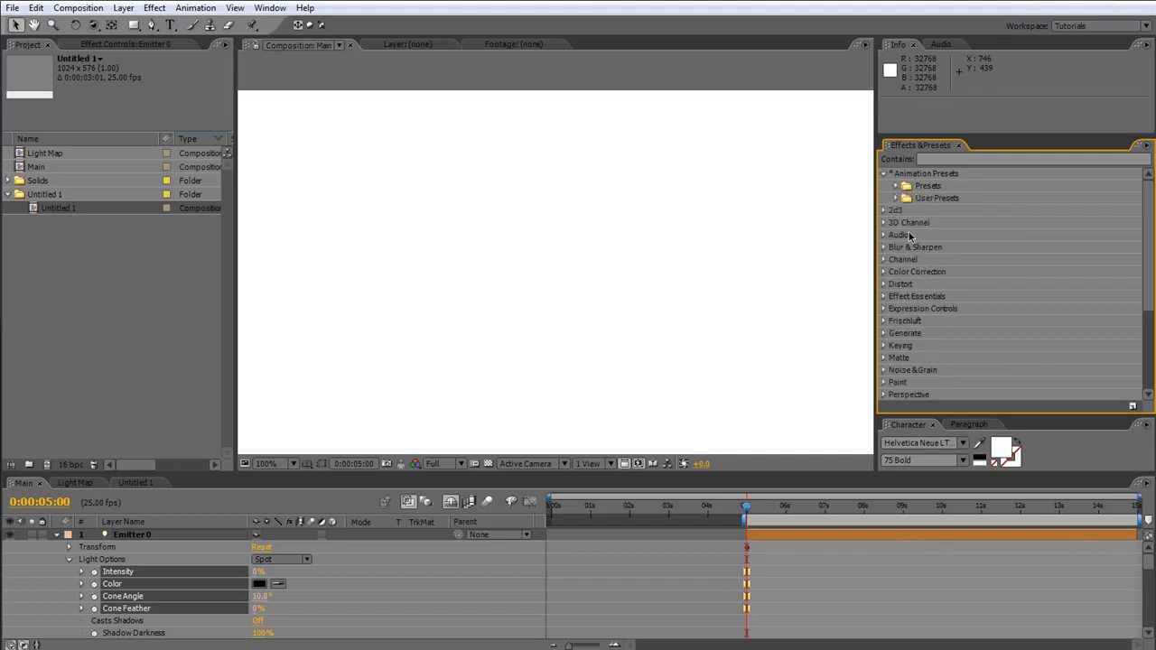
{"action": "left_click", "coordinate": [897, 199]}
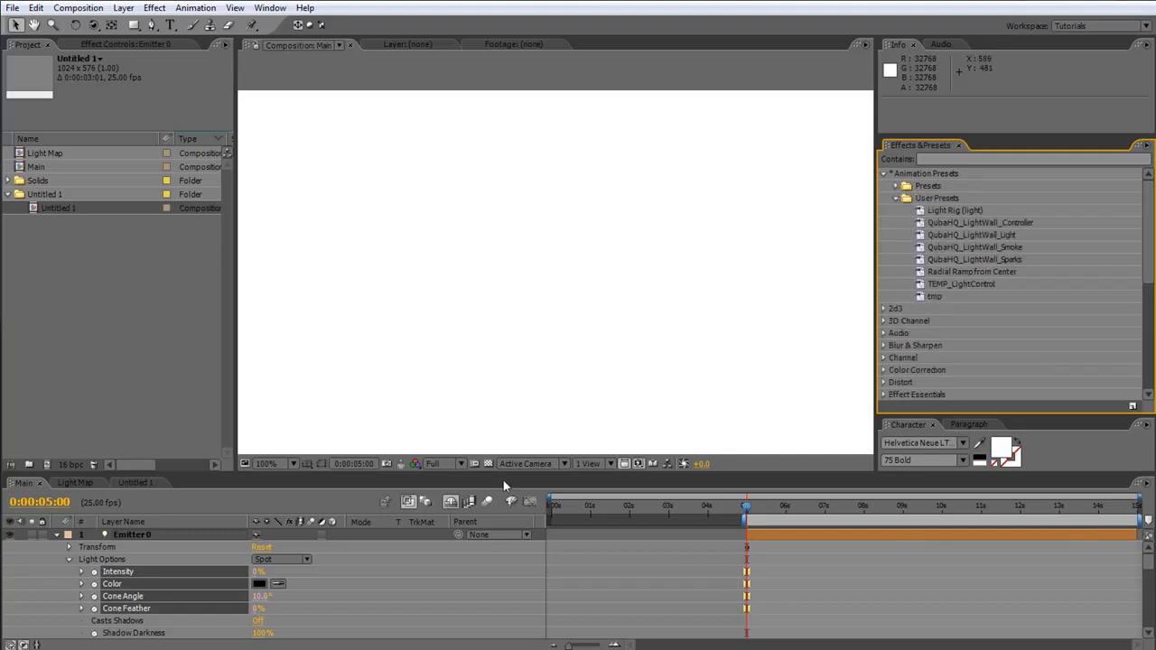
{"action": "left_click", "coordinate": [56, 535]}
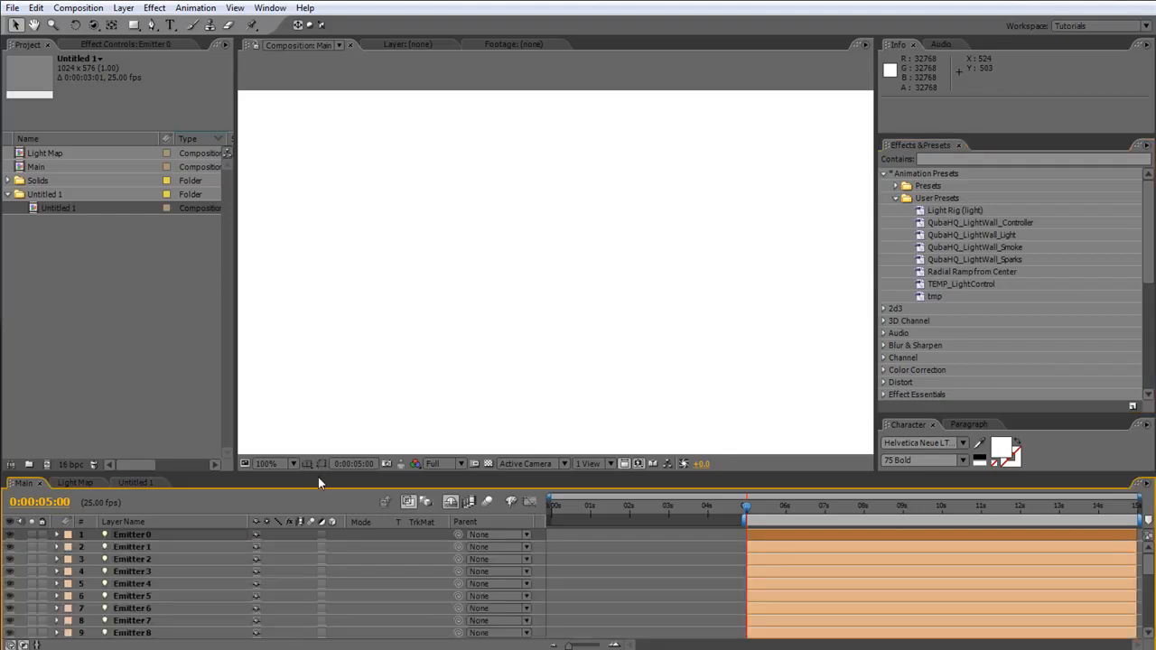
{"action": "left_click_drag", "start_coordinate": [318, 476], "coordinate": [318, 298]}
{"action": "left_click", "coordinate": [145, 370]}
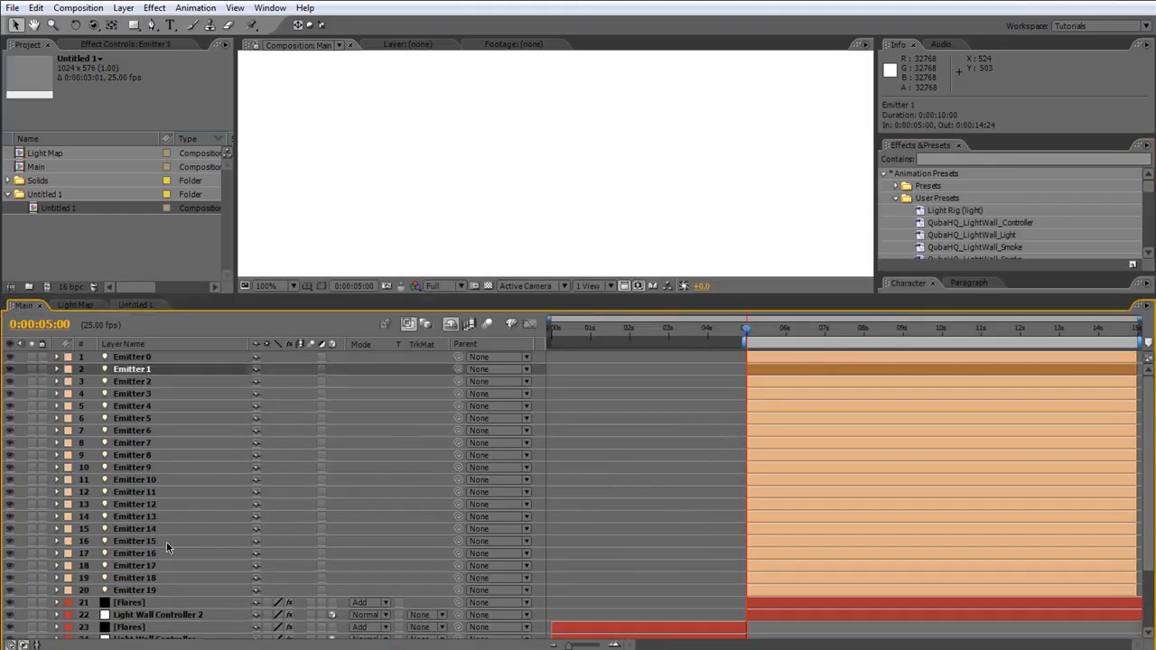
{"action": "left_click", "coordinate": [155, 590], "text": "shift"}
{"action": "left_click_drag", "start_coordinate": [1149, 187], "coordinate": [1150, 206]}
{"action": "left_click", "coordinate": [936, 211]}
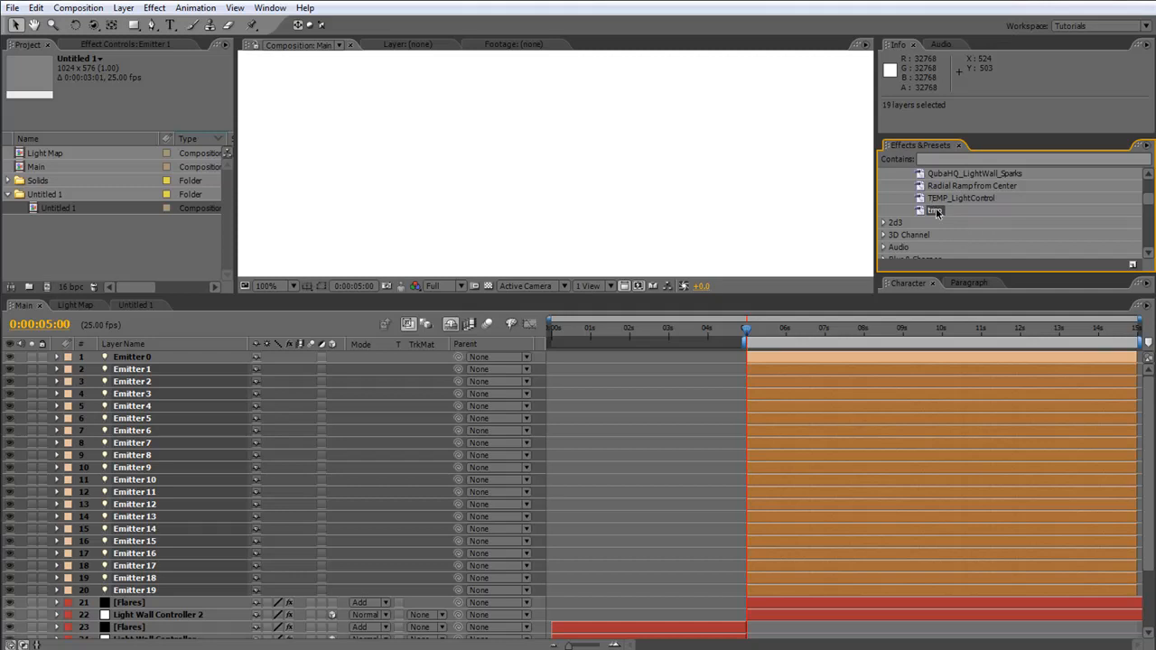
{"action": "double_click", "coordinate": [936, 210]}
Enlarge the composition view and move the current time to 0:00:06:24 to check the emitters
{"action": "left_click_drag", "start_coordinate": [696, 297], "coordinate": [701, 494]}
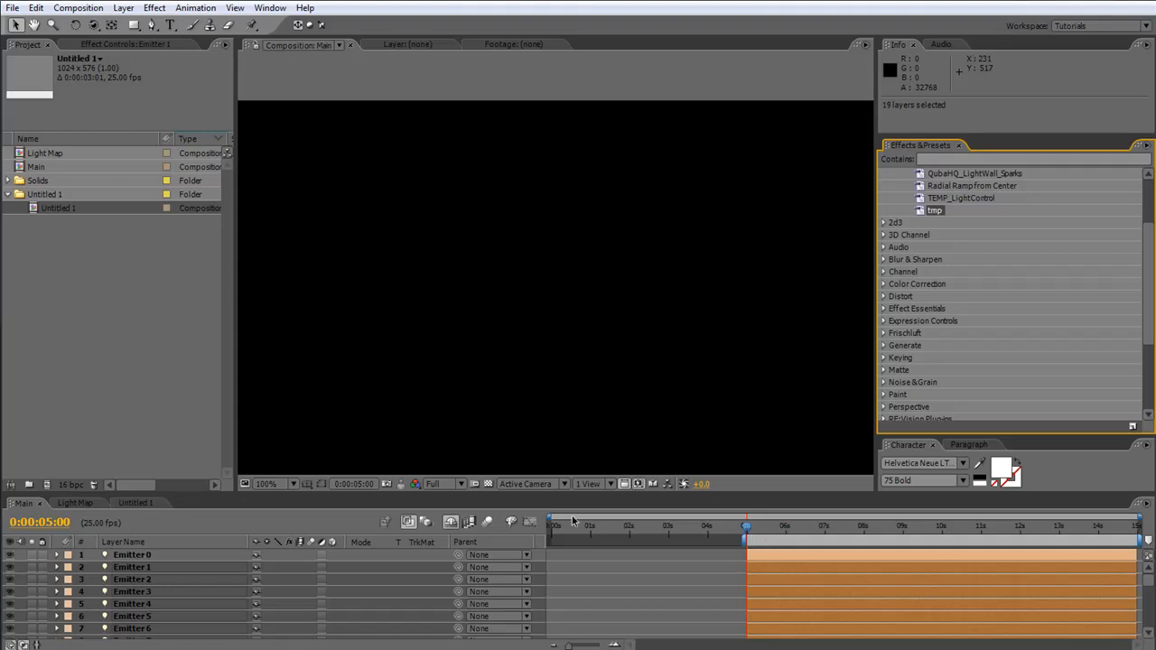
{"action": "key", "text": "space"}
{"action": "left_click_drag", "start_coordinate": [548, 352], "coordinate": [587, 308]}
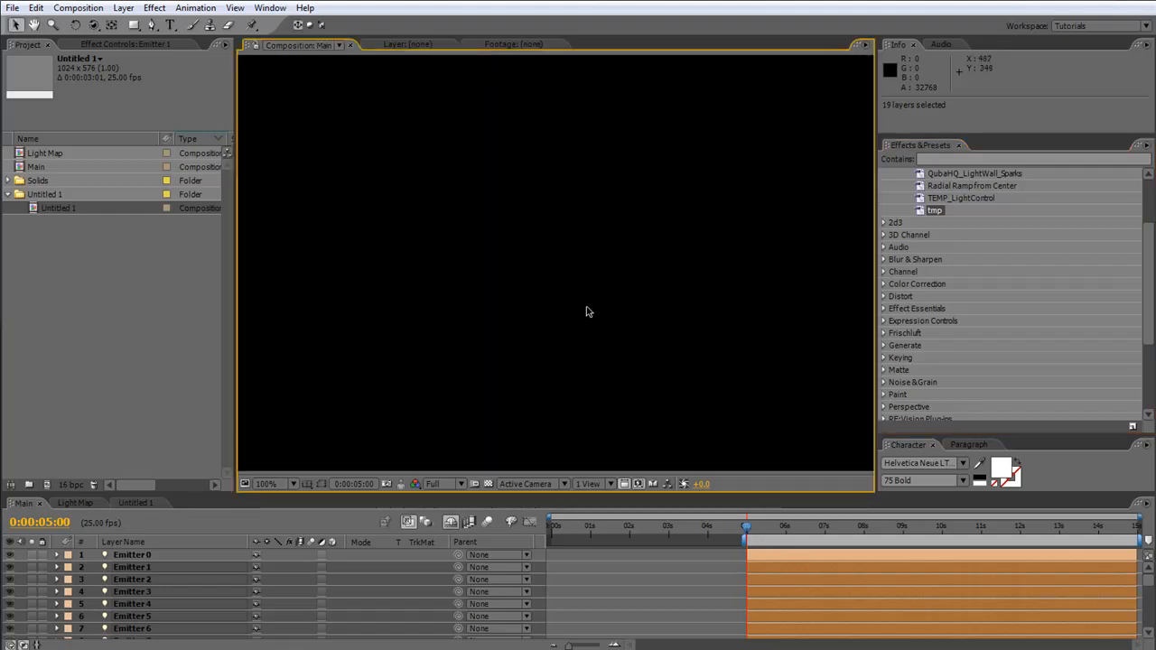
{"action": "left_click", "coordinate": [823, 533]}
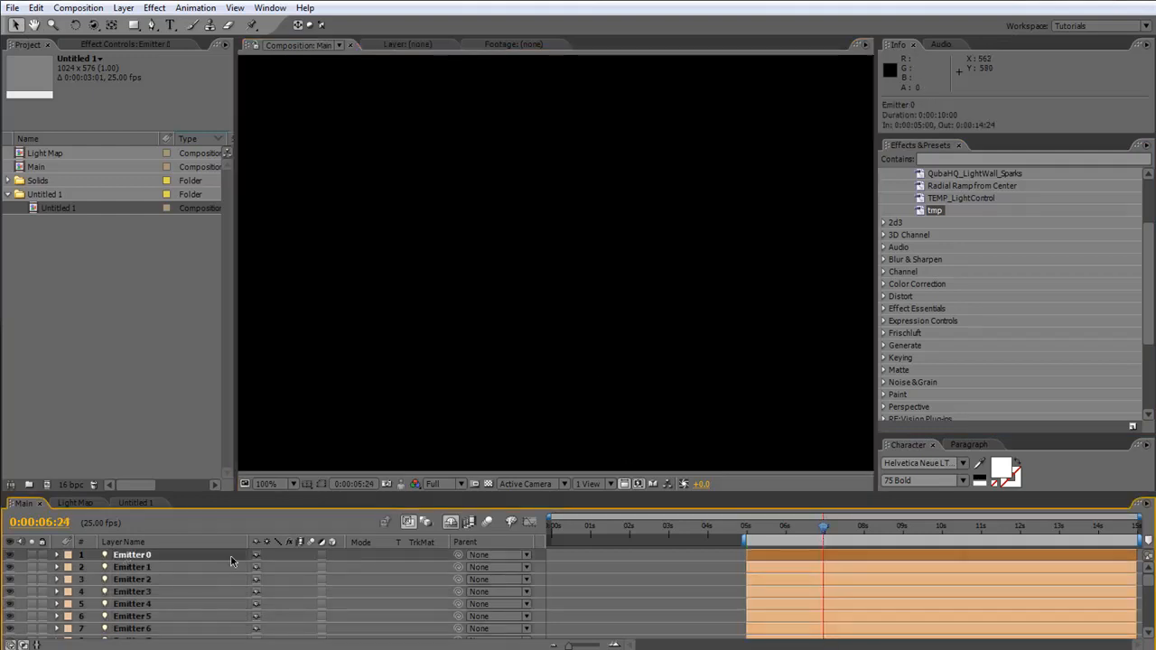
Mark the lights Emitter 0 through Emitter 19 as shy to hide them from the Main timeline
{"action": "left_click_drag", "start_coordinate": [298, 494], "coordinate": [300, 211]}
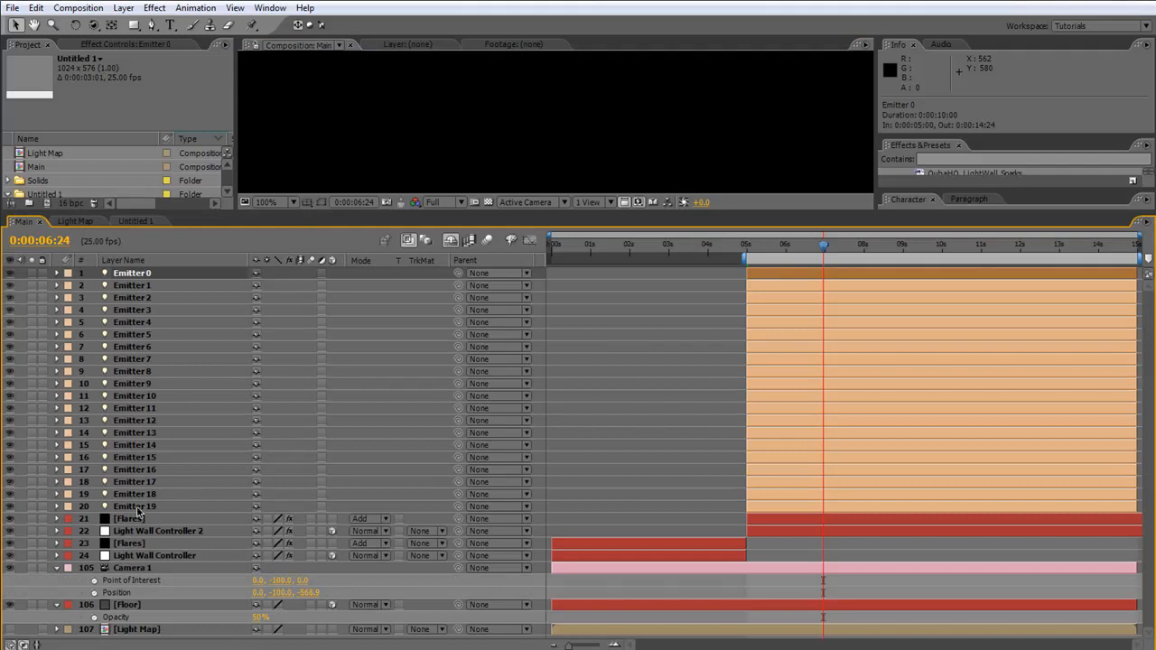
{"action": "left_click", "coordinate": [137, 511], "text": "shift"}
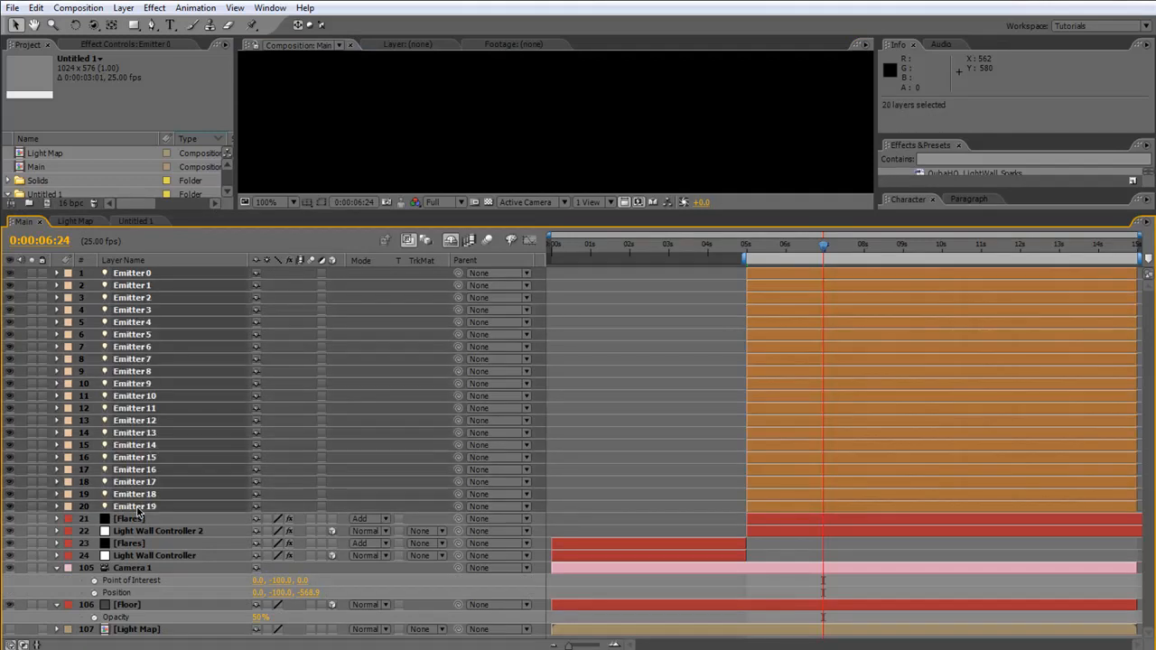
{"action": "left_click", "coordinate": [257, 506]}
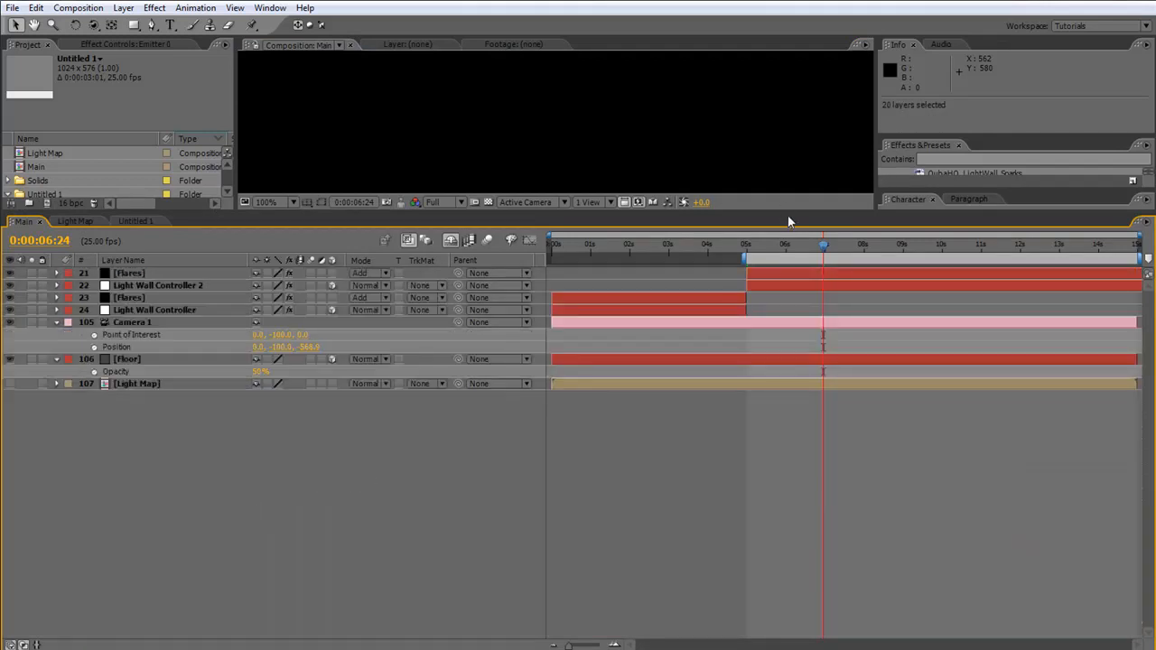
{"action": "left_click_drag", "start_coordinate": [789, 217], "coordinate": [791, 419]}
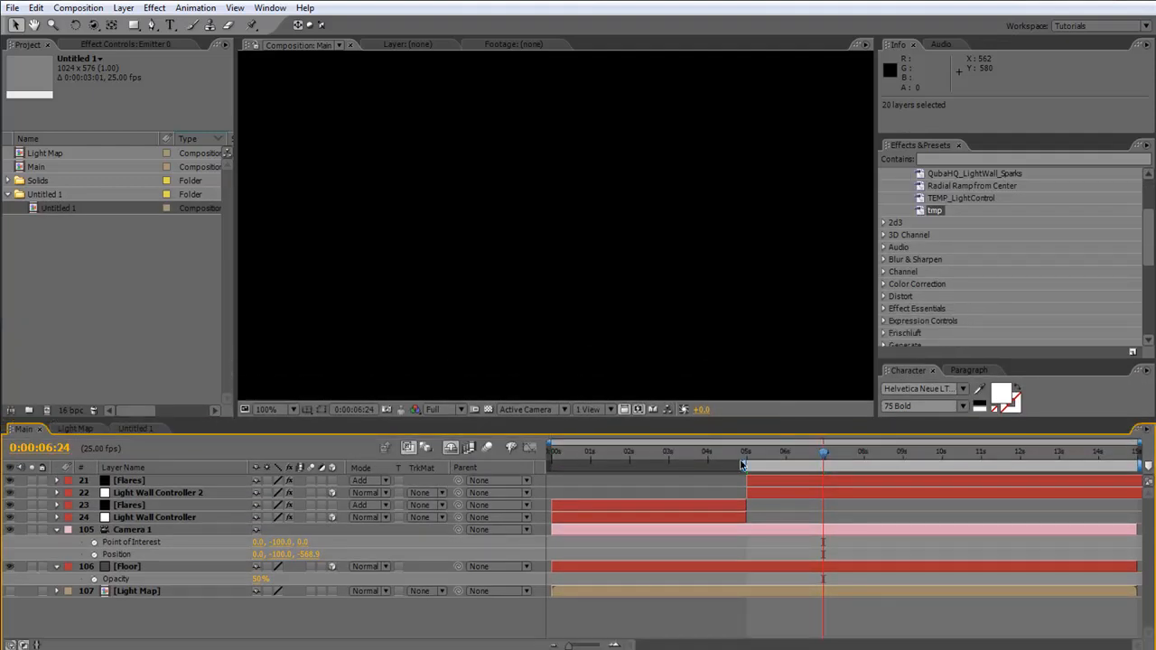
Show the effect settings of Light Wall Controller 2 and open the Light Map composition it references
{"action": "left_click", "coordinate": [166, 494]}
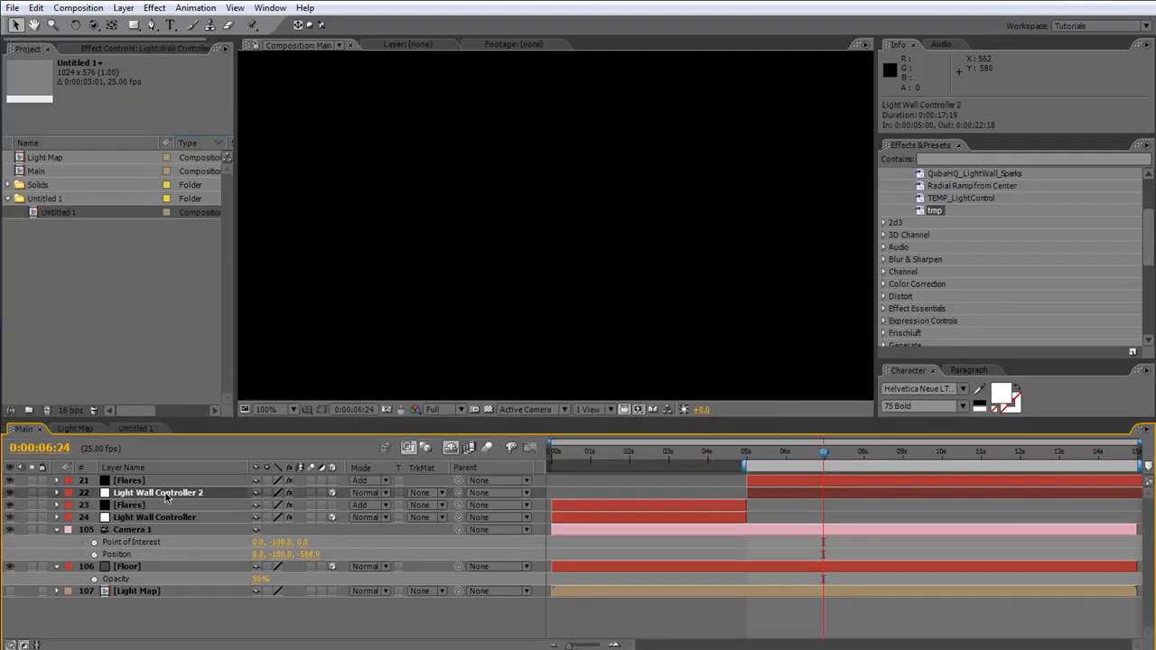
{"action": "left_click", "coordinate": [113, 46]}
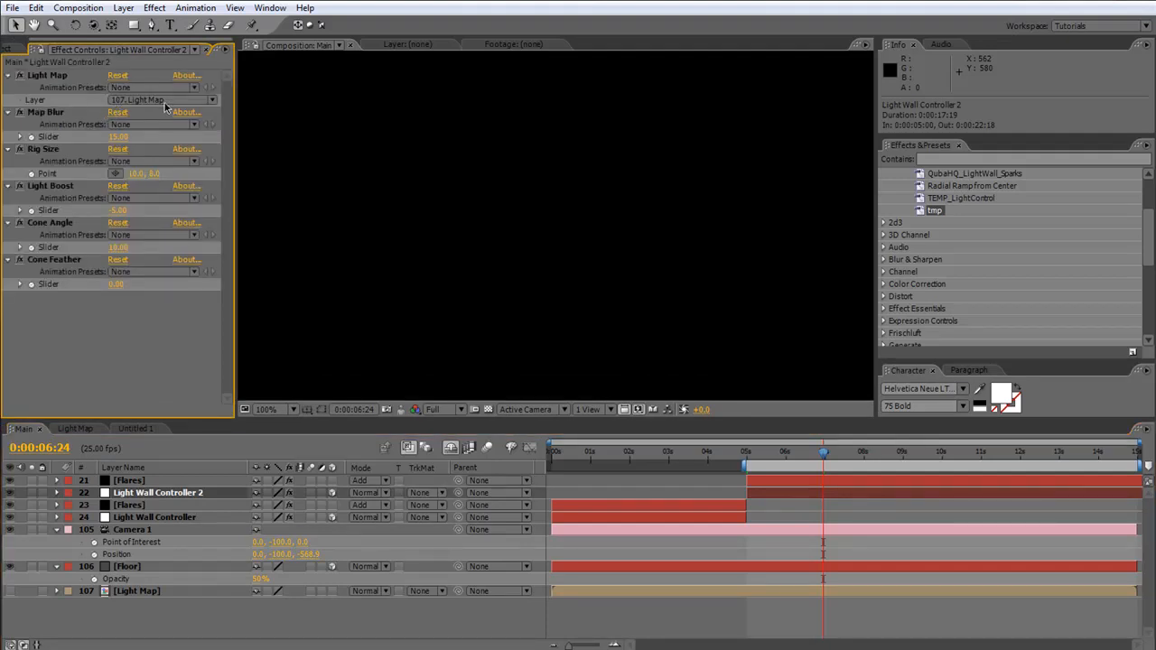
{"action": "double_click", "coordinate": [135, 592]}
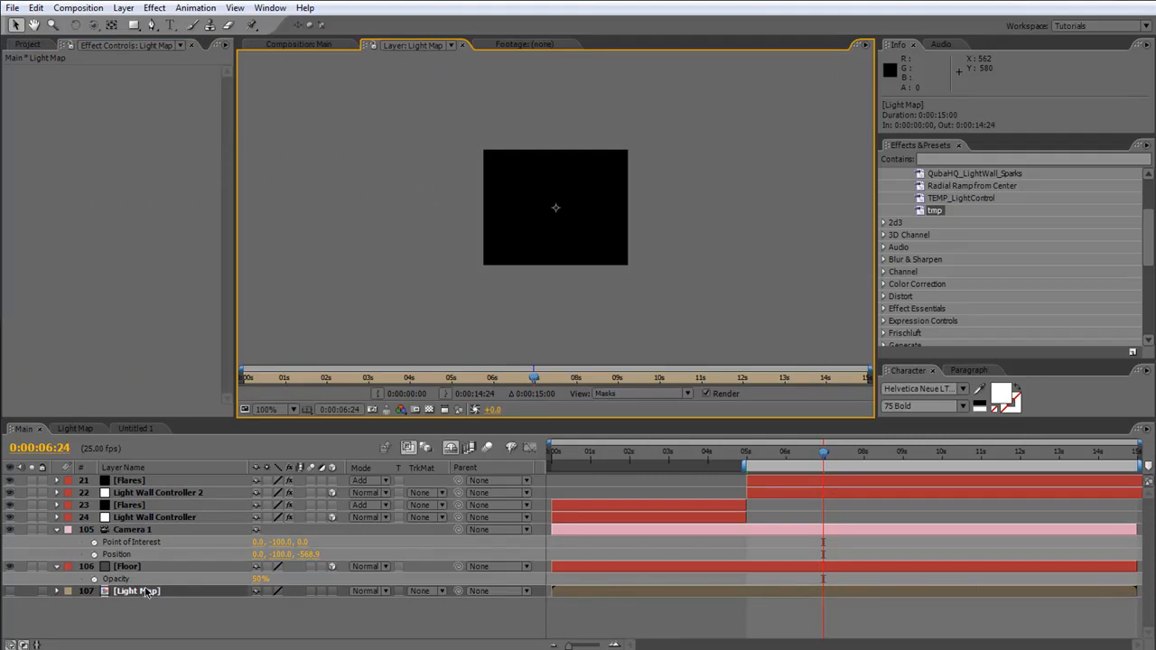
{"action": "double_click", "coordinate": [145, 592]}
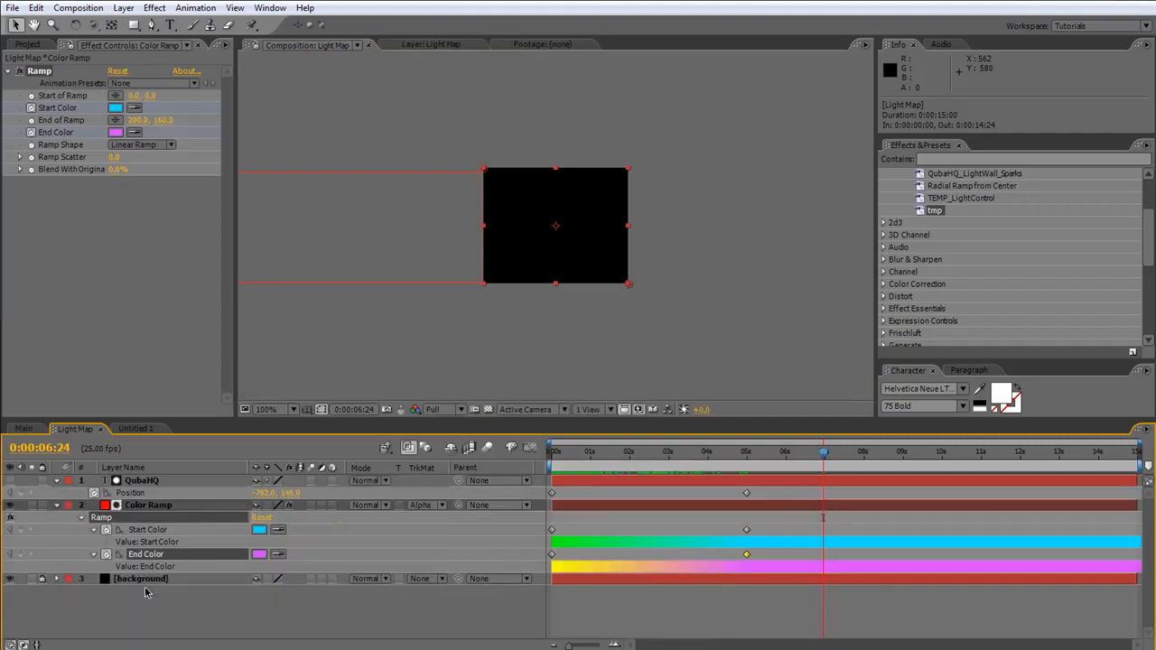
Move the current time in the Light Map composition to 0:00:04:24, one frame before the five-second keyframes
{"action": "left_click", "coordinate": [747, 457]}
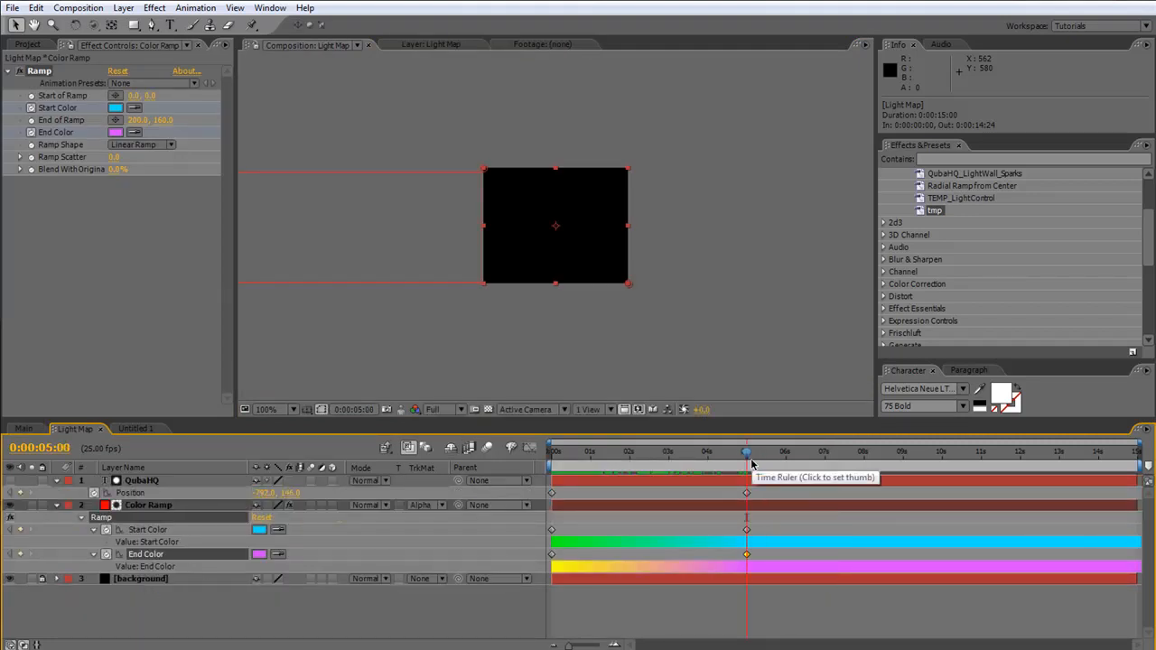
{"action": "key", "text": "Page_Up"}
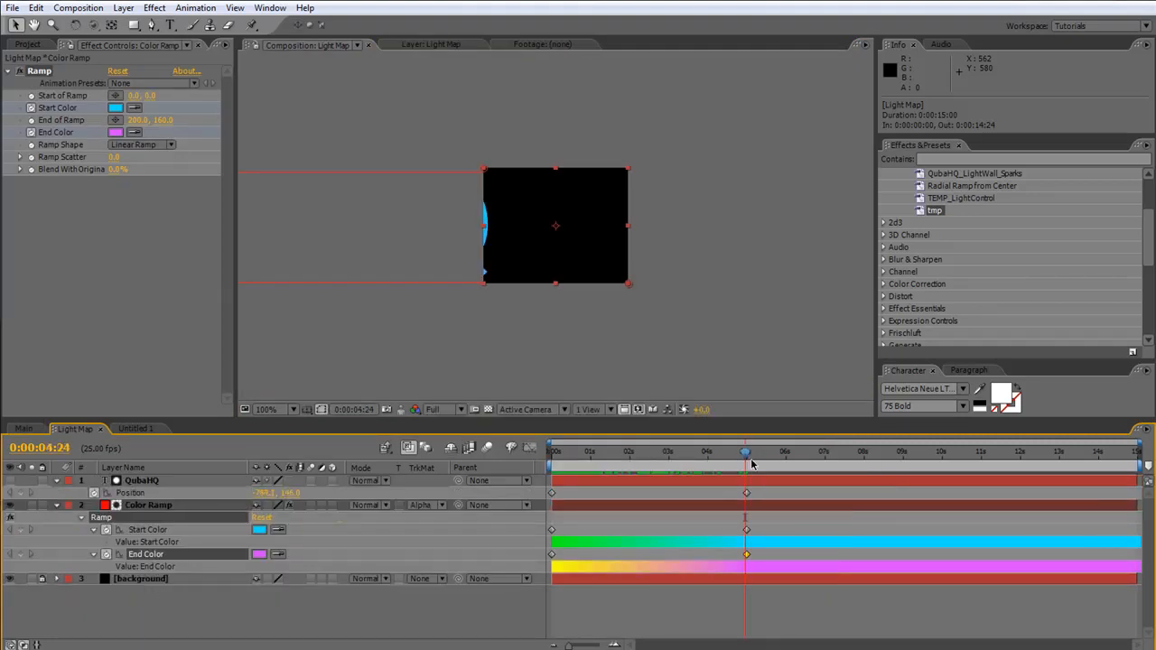
Trim the QubaHQ and Color Ramp layers so both end at the 0:00:05:00 mark
{"action": "left_click", "coordinate": [147, 487]}
{"action": "left_click", "coordinate": [146, 508], "text": "shift"}
{"action": "key", "text": "alt+]"}
{"action": "mouse_move", "coordinate": [746, 452]}
{"action": "left_mouse_down"}
{"action": "mouse_move", "coordinate": [596, 464]}
{"action": "mouse_move", "coordinate": [746, 461]}
{"action": "left_mouse_up"}
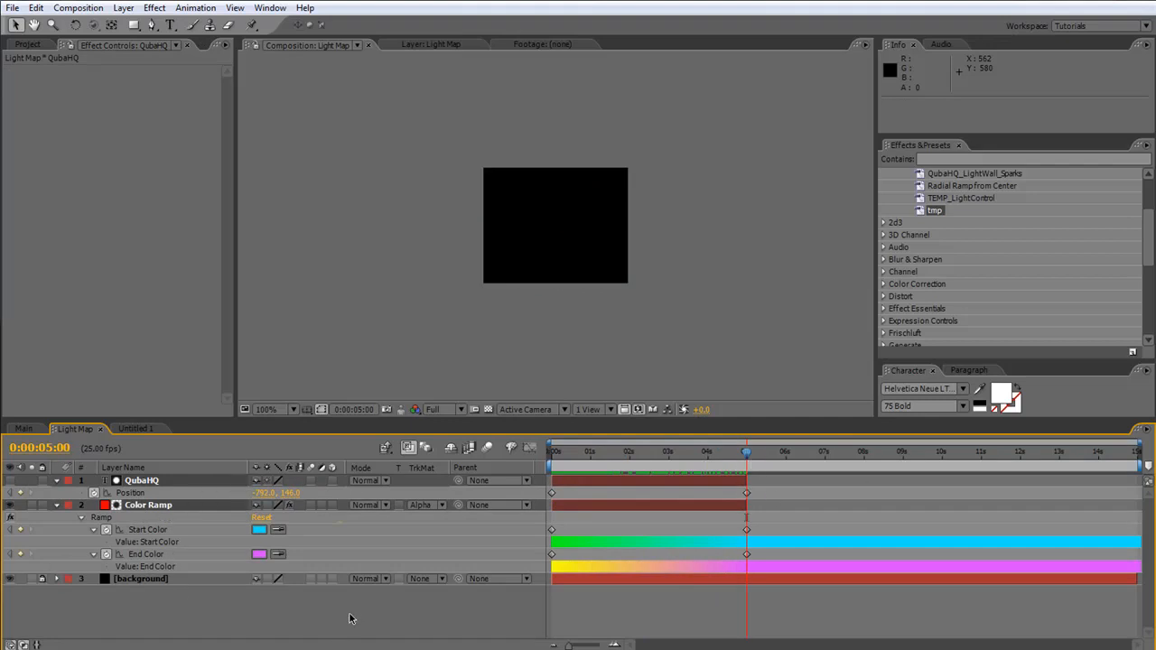
{"action": "left_click", "coordinate": [291, 624]}
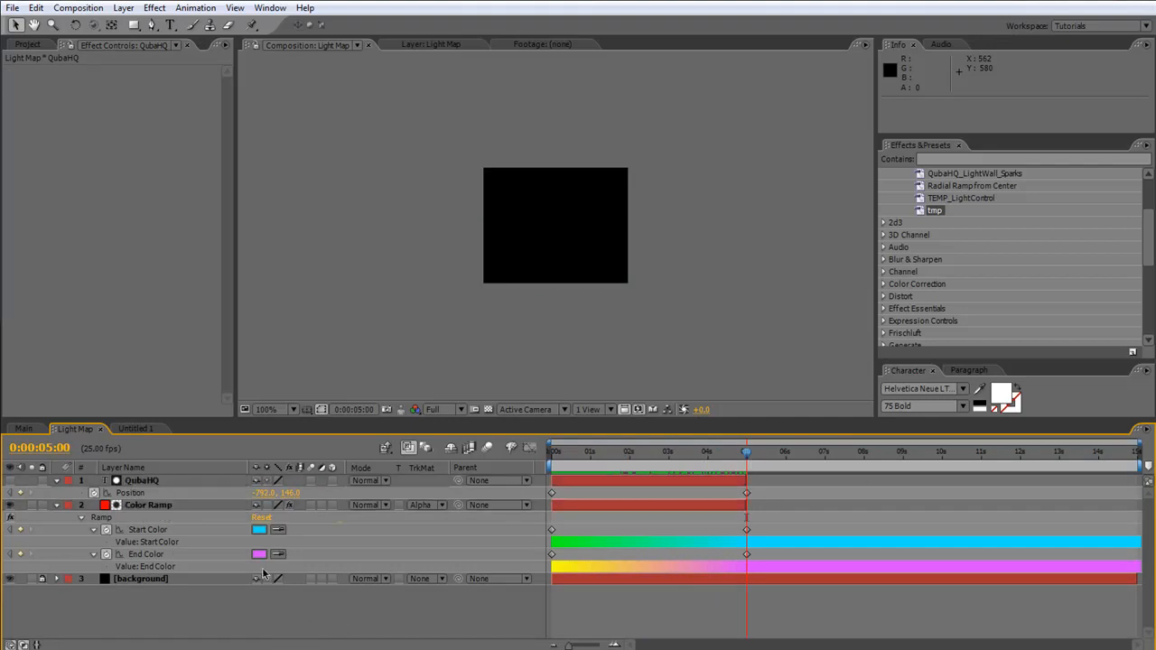
Duplicate the Color Ramp layer and move the duplicate to start at 0:00:05:00
{"action": "left_click", "coordinate": [151, 508]}
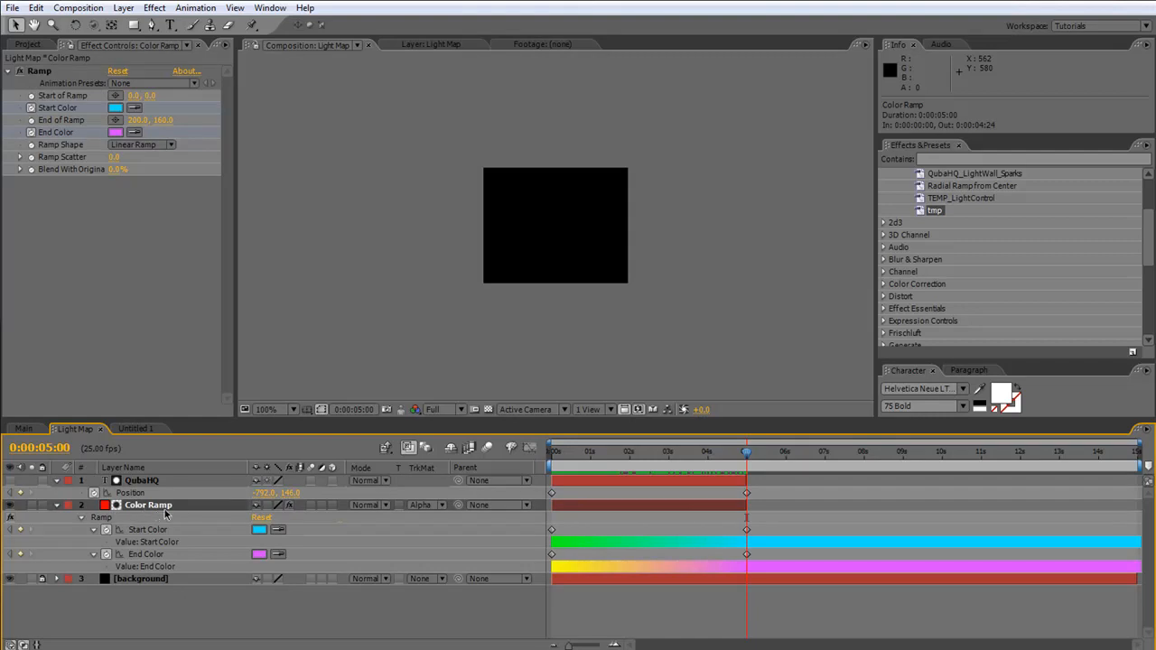
{"action": "key", "text": "ctrl+d"}
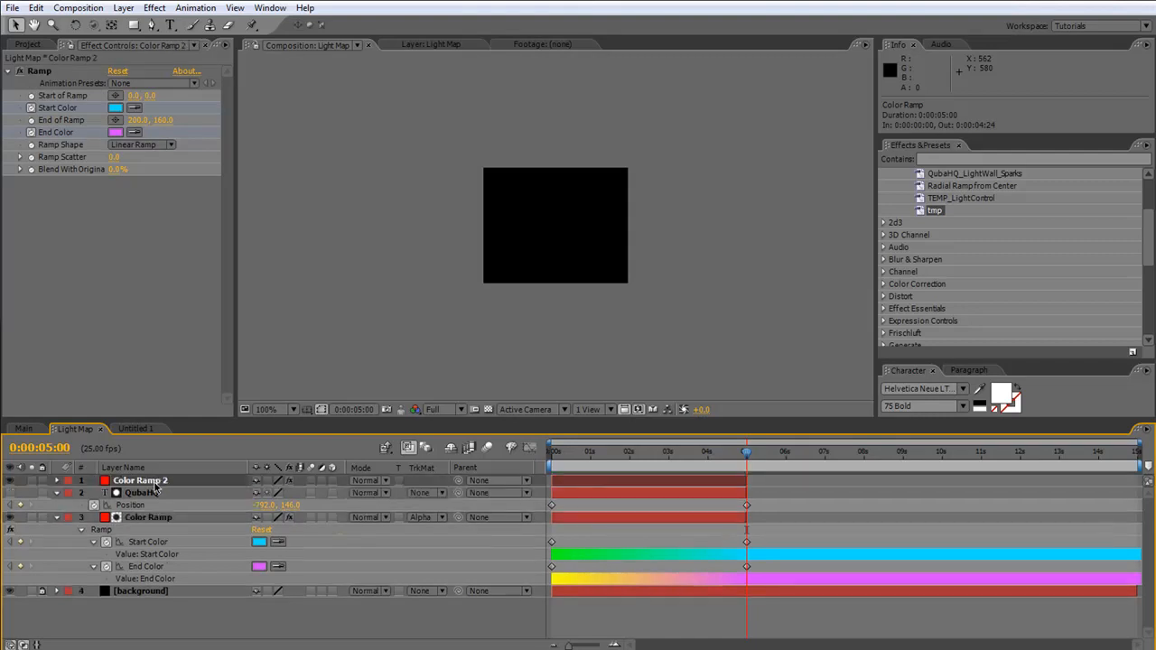
{"action": "key", "text": "["}
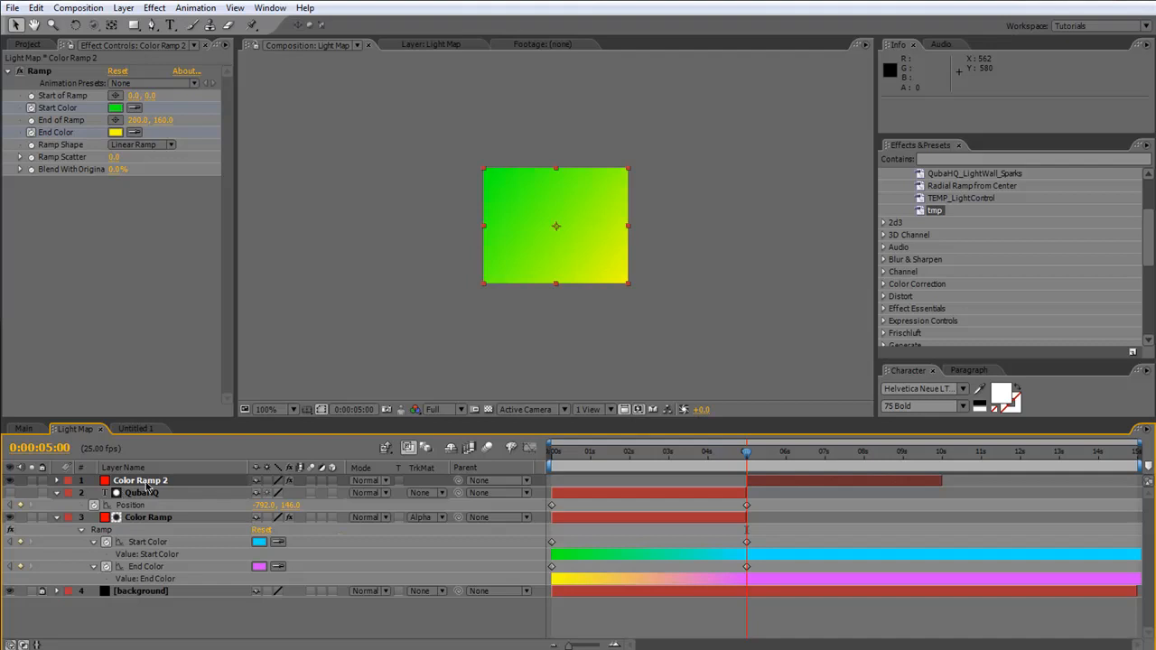
Add a black solid 40 px wide and 160 px high above Color Ramp 2, starting at 0:00:05:00, and switch off its visibility
{"action": "key", "text": "ctrl+y"}
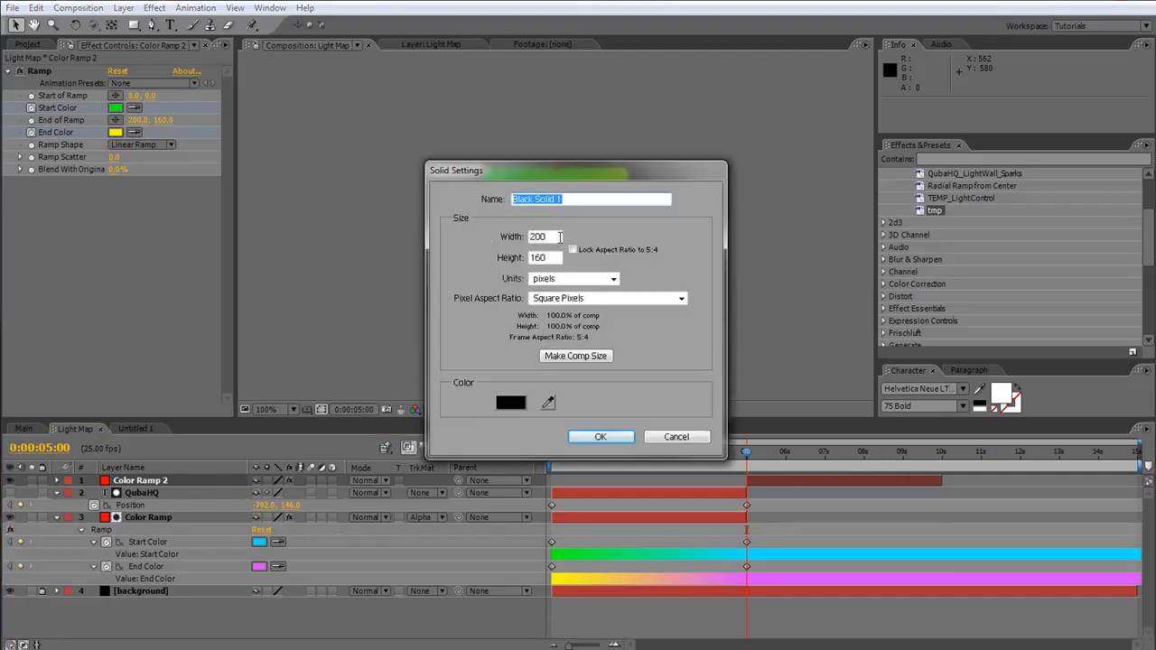
{"action": "key", "text": "Tab"}
{"action": "type", "text": "30"}
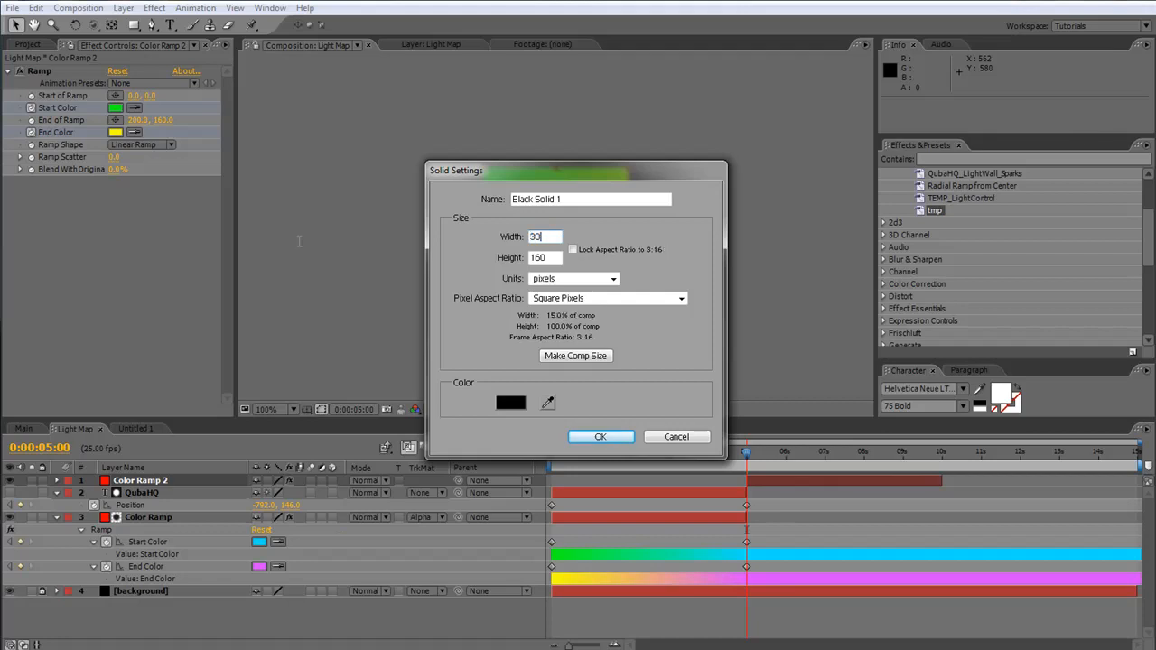
{"action": "left_click_drag", "start_coordinate": [554, 237], "coordinate": [455, 232]}
{"action": "type", "text": "40"}
{"action": "left_click", "coordinate": [601, 436]}
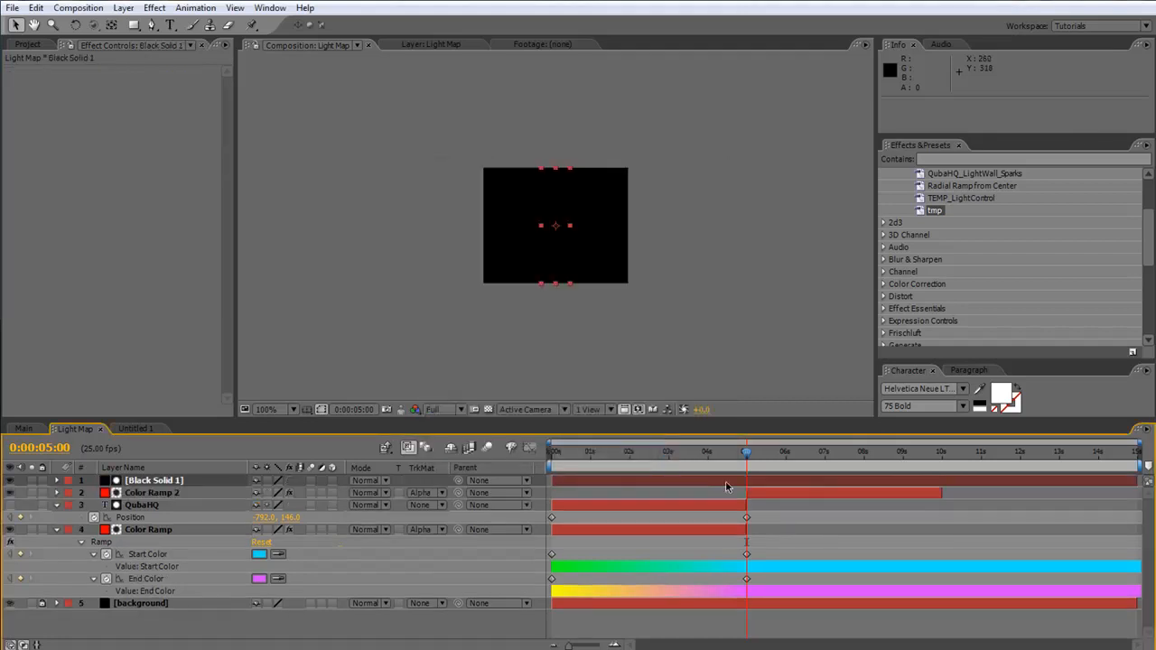
{"action": "key", "text": "alt+bracketleft"}
{"action": "left_click", "coordinate": [10, 481]}
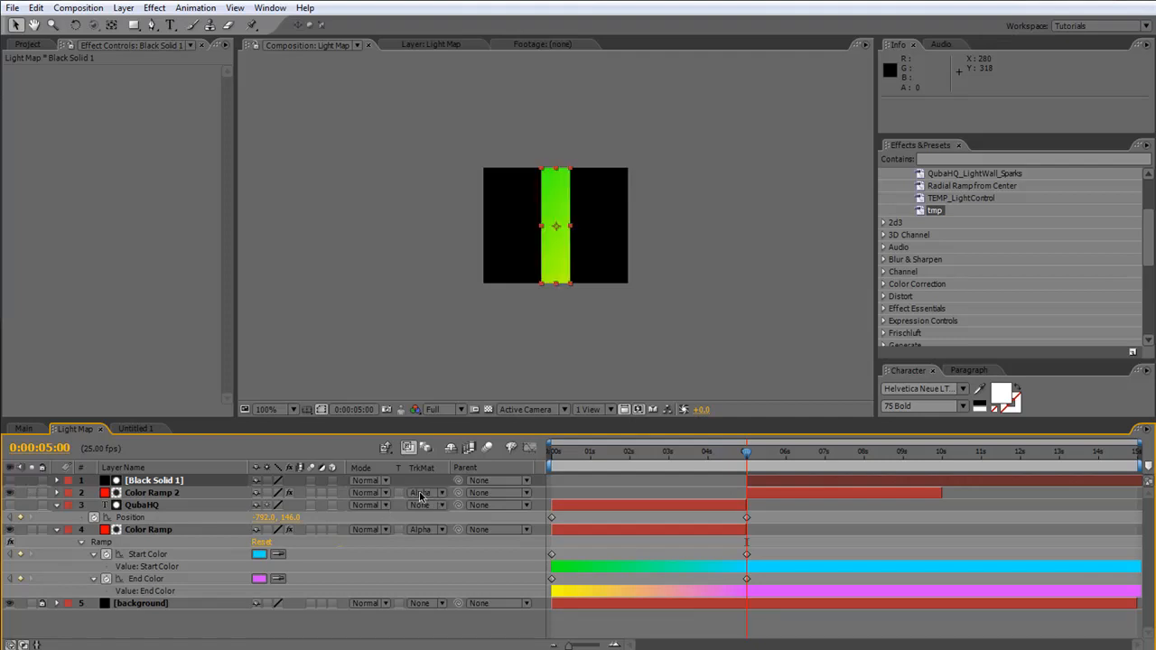
Animate the black solid's Position from 223, 80 at 0:00:05:00 to -22, 80 at 0:00:06:05
{"action": "left_click", "coordinate": [145, 481]}
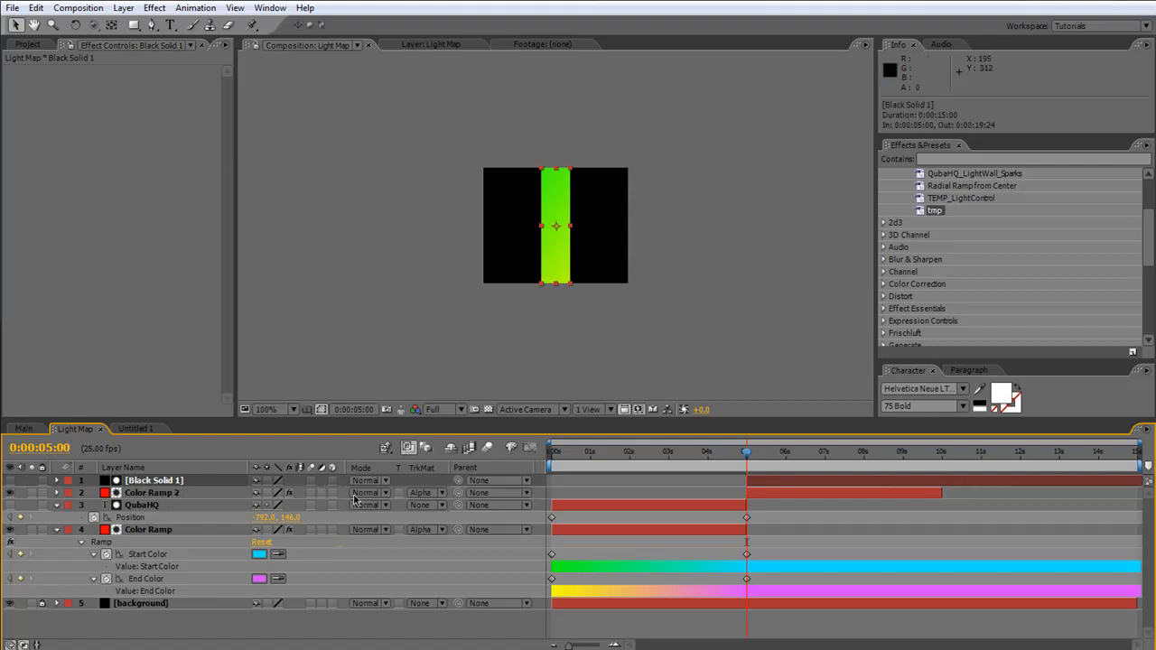
{"action": "key", "text": "p"}
{"action": "left_click_drag", "start_coordinate": [259, 493], "coordinate": [347, 494]}
{"action": "left_click", "coordinate": [94, 494]}
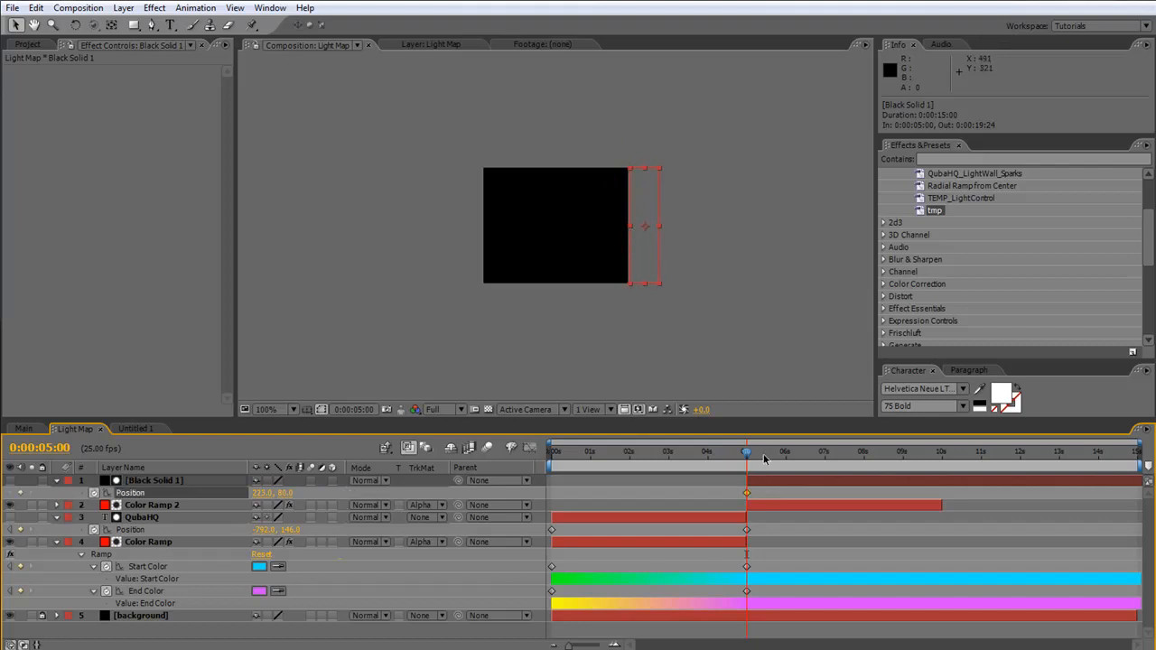
{"action": "key", "text": "space"}
{"action": "left_click_drag", "start_coordinate": [273, 492], "coordinate": [99, 504]}
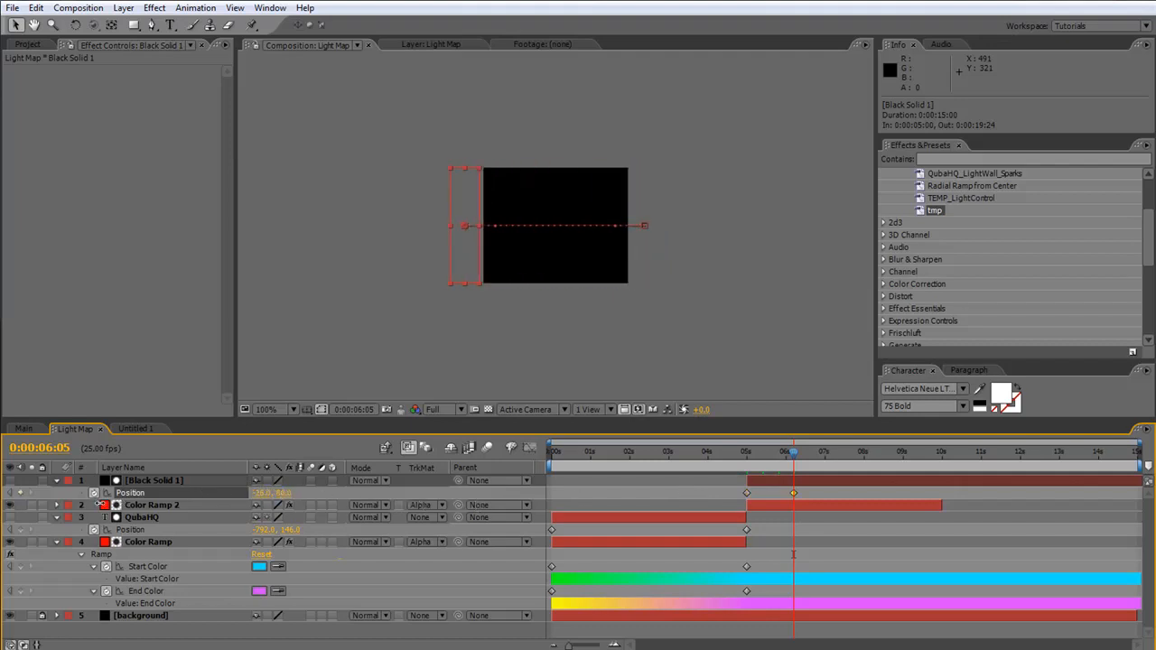
Make the 0:00:06:05 Position keyframe a hold keyframe and paste copies of both Position keyframes at 0:00:07:12
{"action": "right_click", "coordinate": [794, 495]}
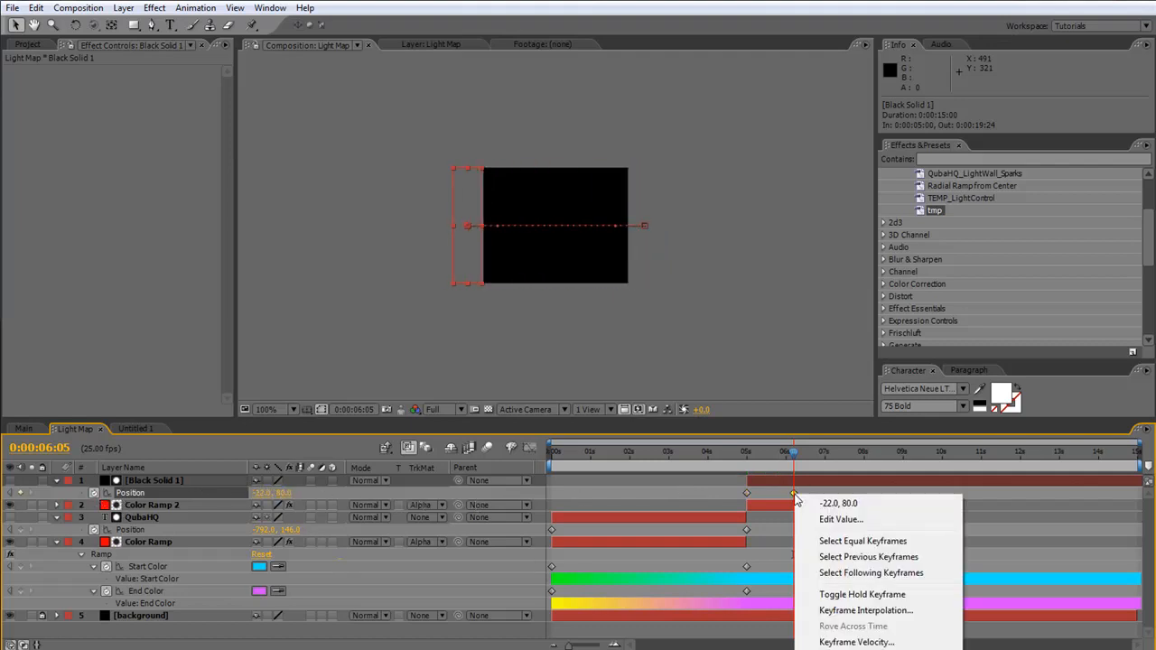
{"action": "left_click", "coordinate": [862, 594]}
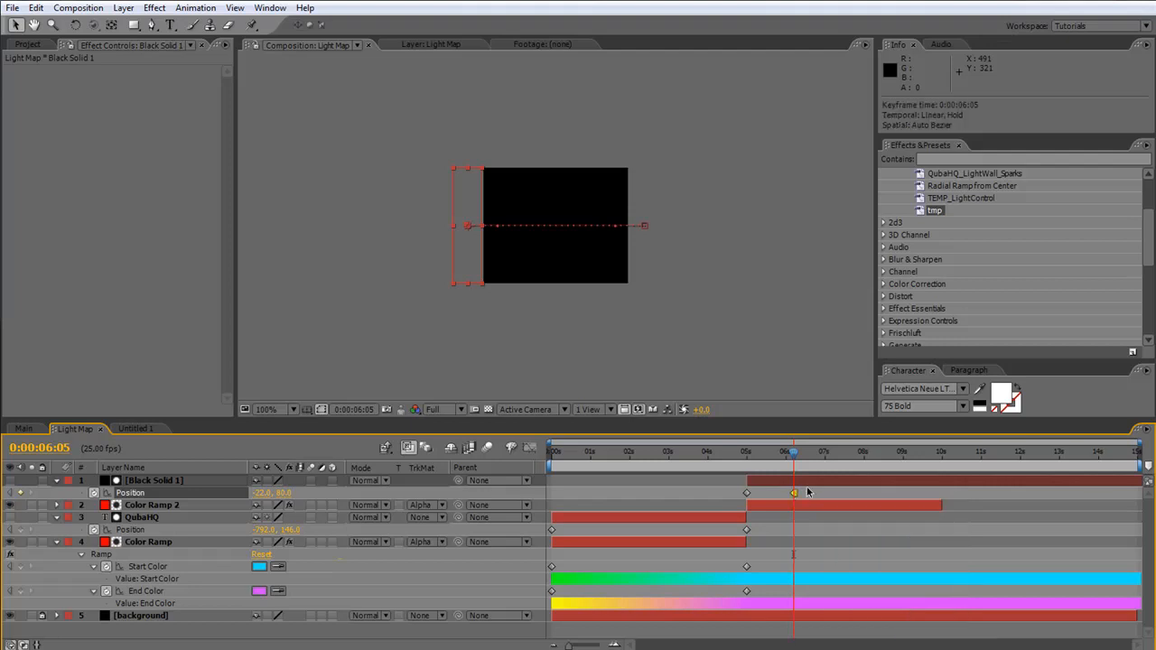
{"action": "left_click_drag", "start_coordinate": [804, 488], "coordinate": [730, 504]}
{"action": "key", "text": "ctrl+c"}
{"action": "key", "text": "ctrl+v"}
{"action": "left_click_drag", "start_coordinate": [802, 440], "coordinate": [842, 455]}
{"action": "key", "text": "Page_Down"}
{"action": "key", "text": "ctrl+v"}
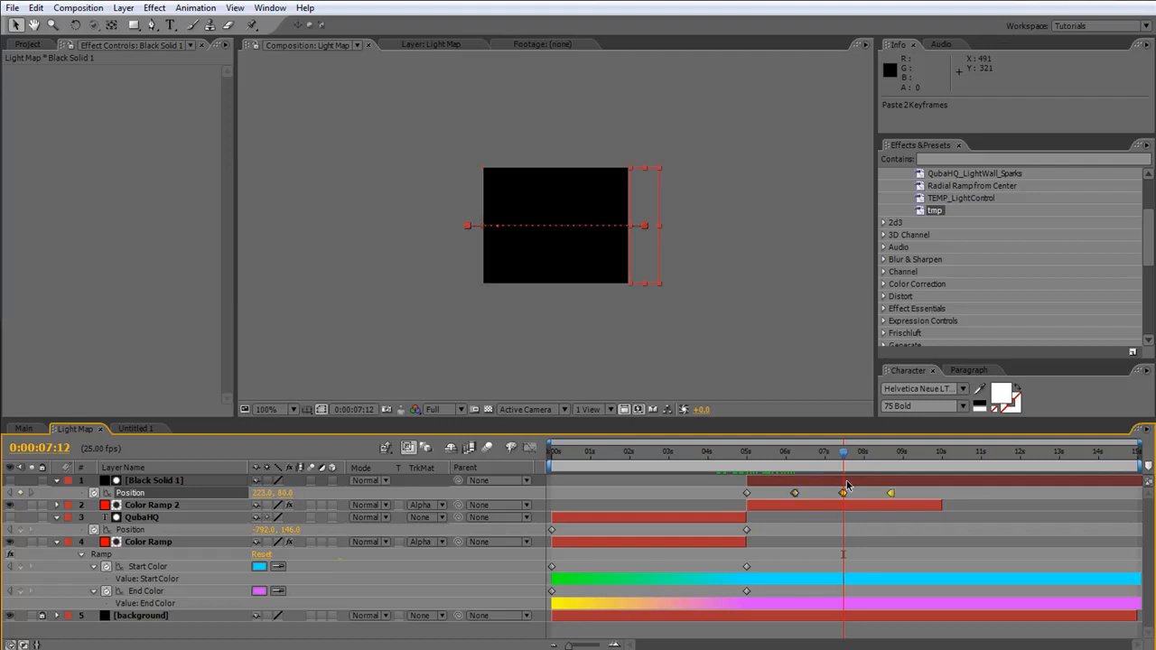
Duplicate the black solid and Color Ramp 2 together and trim the duplicates to start at 0:00:07:12
{"action": "left_click", "coordinate": [164, 481]}
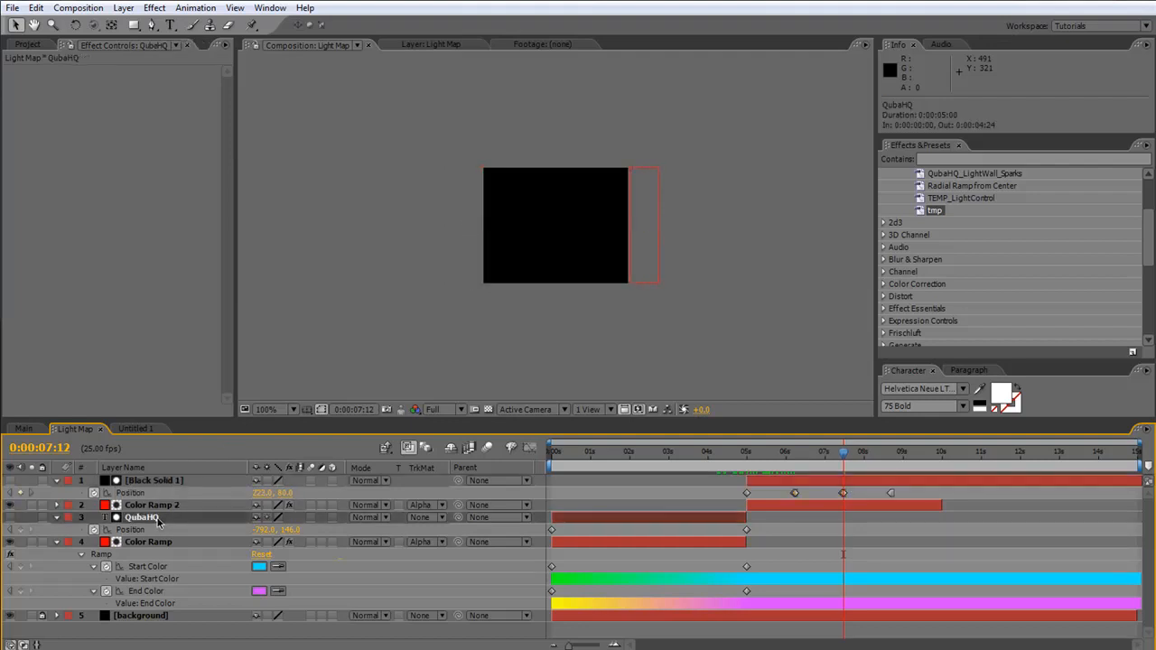
{"action": "left_click", "coordinate": [165, 508], "text": "ctrl"}
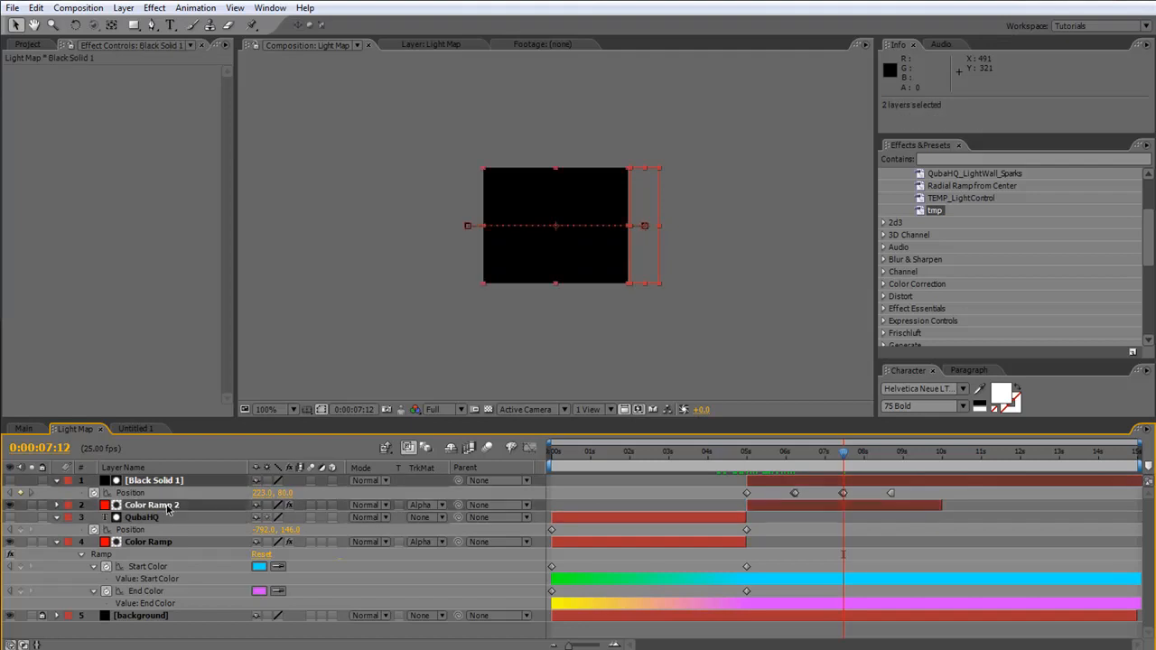
{"action": "key", "text": "ctrl+d"}
{"action": "key", "text": "alt+bracketleft"}
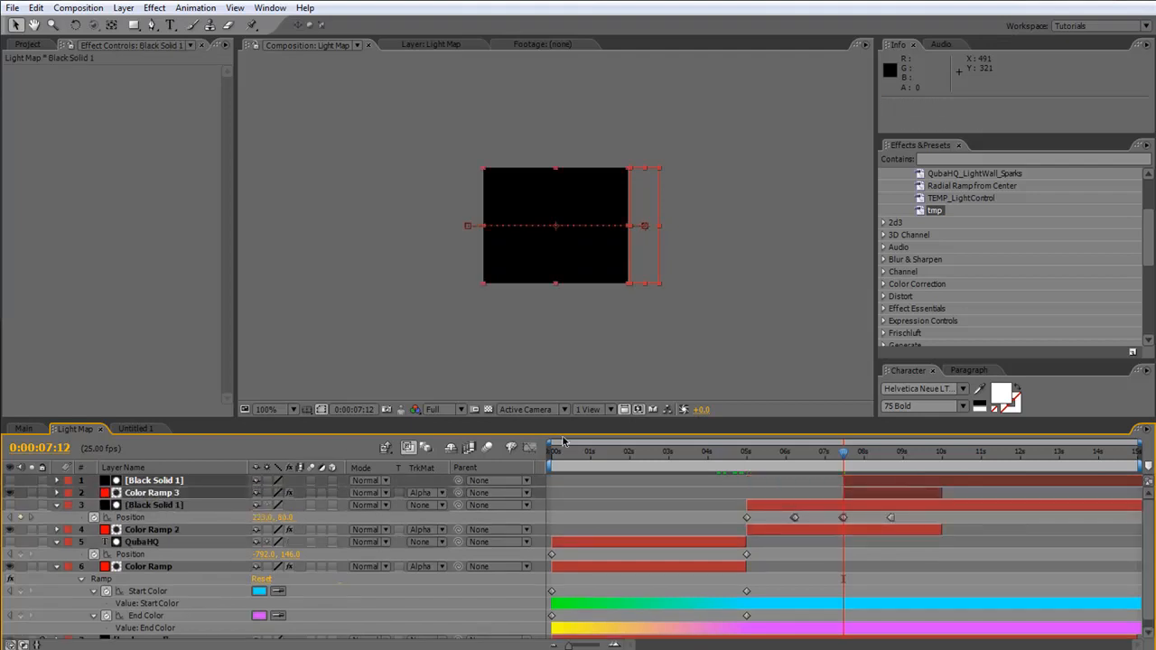
{"action": "left_click", "coordinate": [974, 493]}
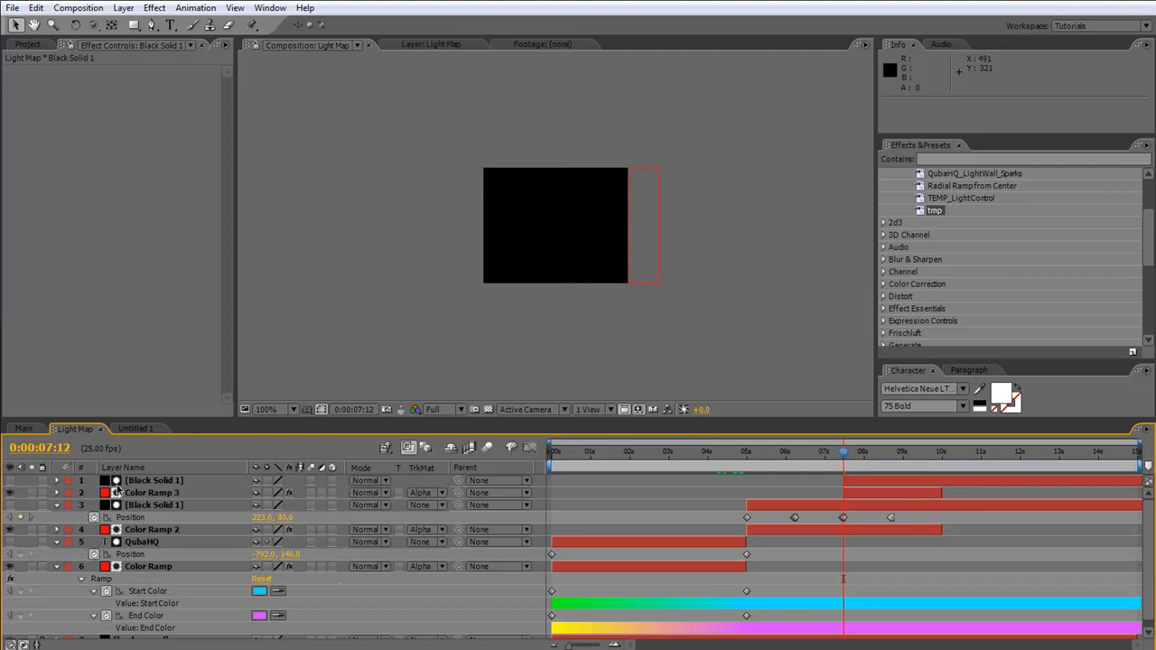
Reverse the duplicate solid's sweep, placing it beyond the frame's left edge at 0:00:07:12 and at 222, 80 at 0:00:08:17
{"action": "left_click", "coordinate": [164, 483]}
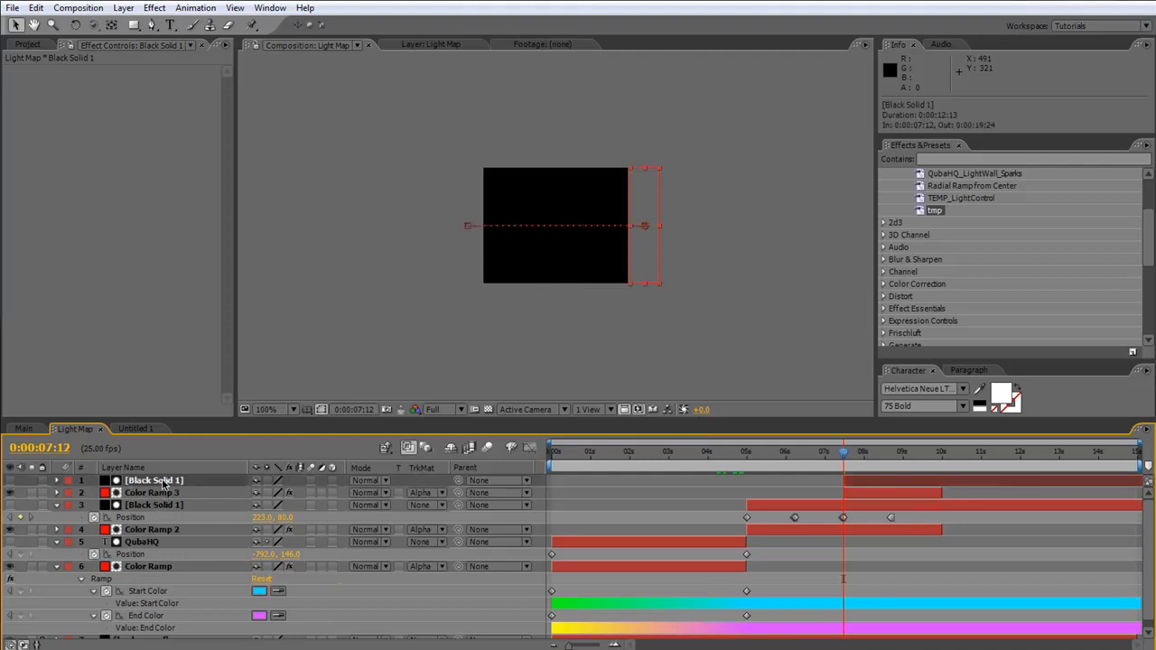
{"action": "key", "text": "p"}
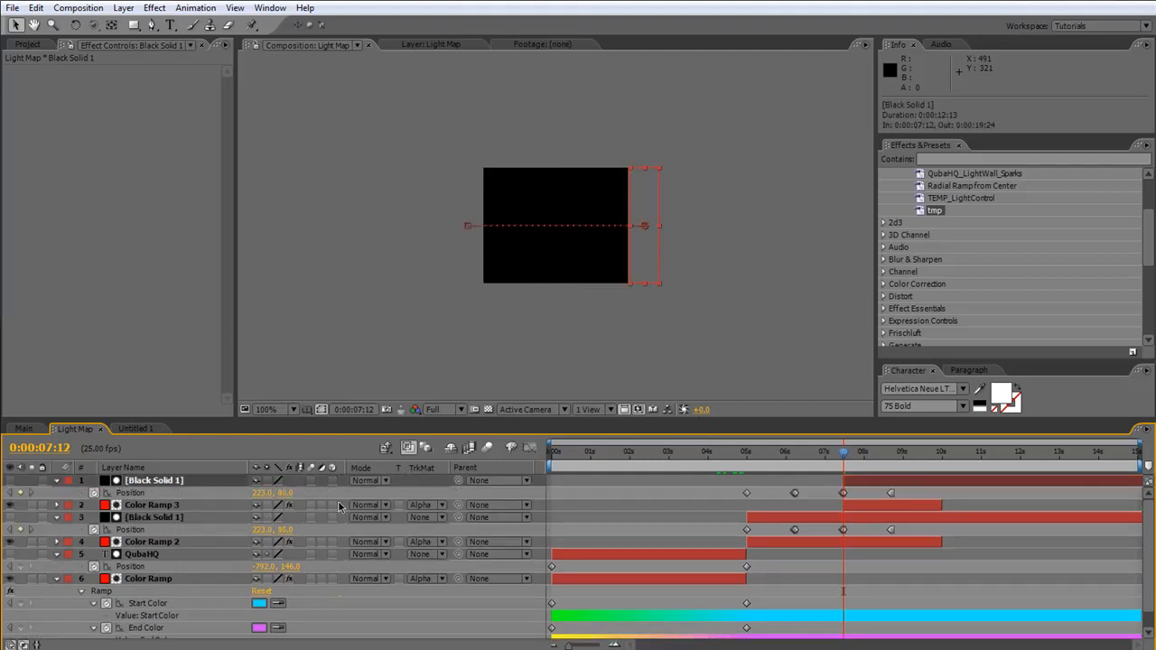
{"action": "left_click_drag", "start_coordinate": [271, 493], "coordinate": [87, 497]}
{"action": "left_click", "coordinate": [891, 456]}
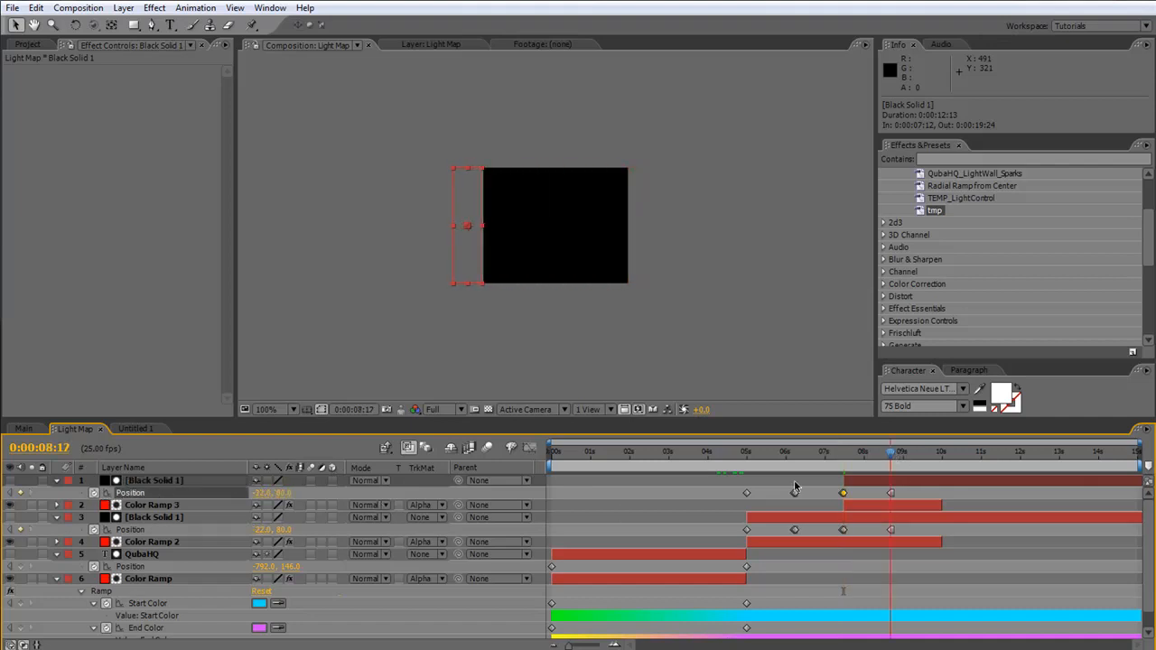
{"action": "left_click_drag", "start_coordinate": [262, 494], "coordinate": [434, 488]}
{"action": "left_click_drag", "start_coordinate": [757, 456], "coordinate": [900, 456]}
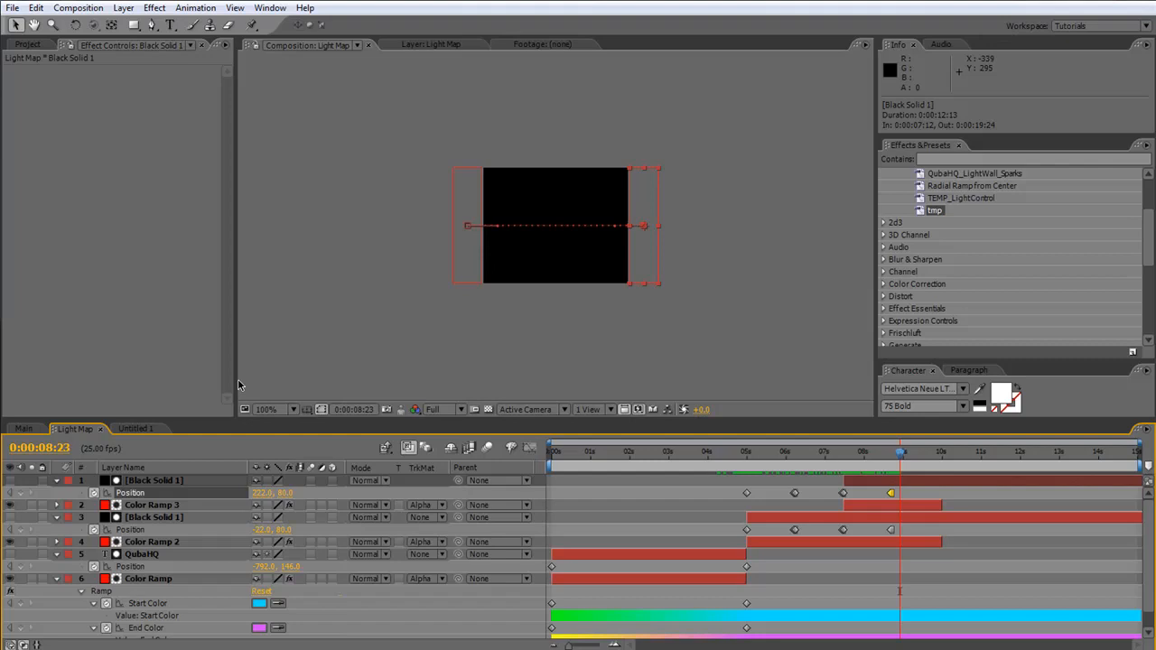
Close the Light Map and untitled timelines and display the Main composition at 0:00:05:23
{"action": "left_click", "coordinate": [100, 429]}
{"action": "left_click", "coordinate": [79, 429]}
{"action": "left_click", "coordinate": [88, 428]}
{"action": "left_click", "coordinate": [782, 456]}
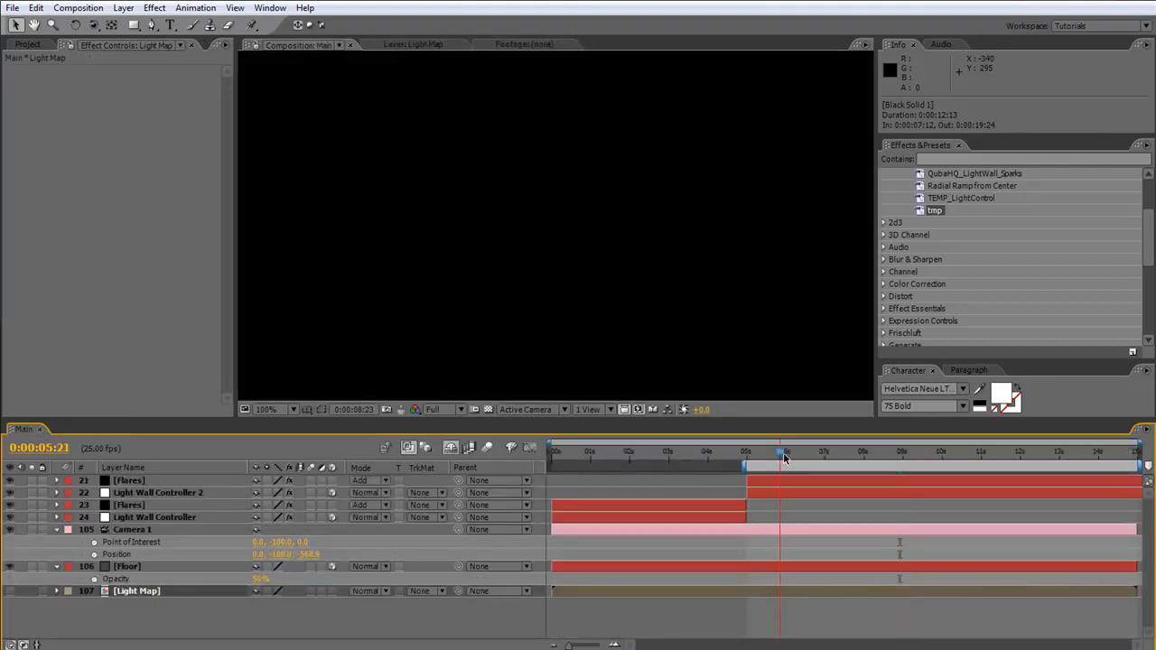
{"action": "mouse_move", "coordinate": [784, 455]}
{"action": "left_mouse_down"}
{"action": "mouse_move", "coordinate": [802, 459]}
{"action": "mouse_move", "coordinate": [765, 459]}
{"action": "mouse_move", "coordinate": [799, 452]}
{"action": "mouse_move", "coordinate": [784, 454]}
{"action": "left_mouse_up"}
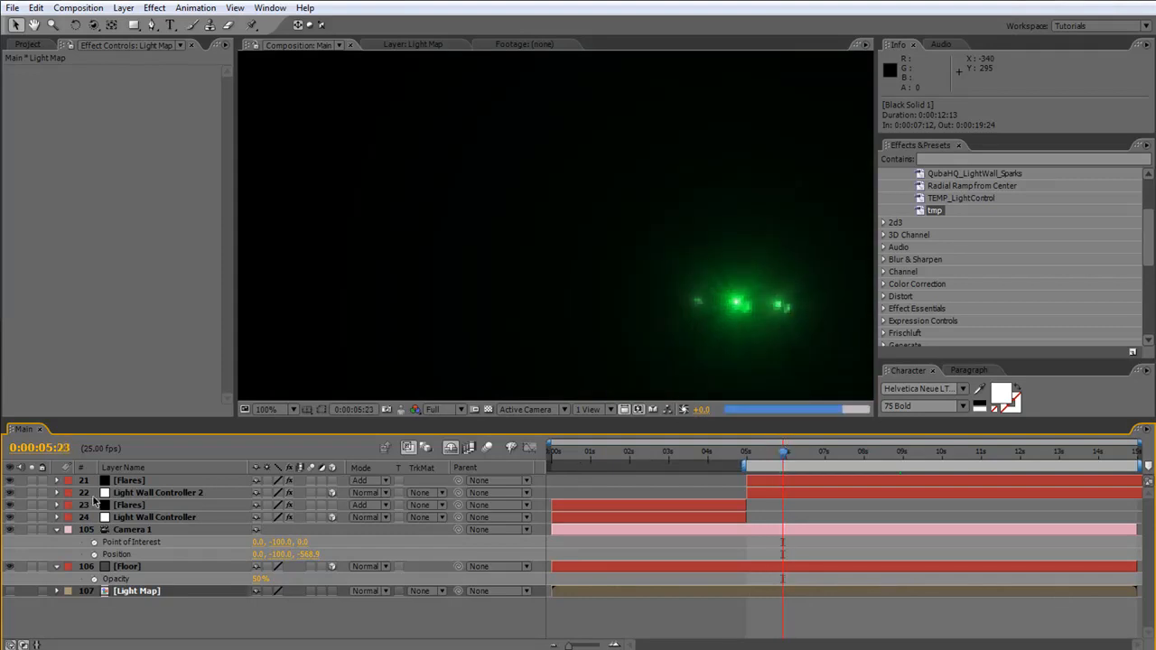
Set the Rig Size of Light Wall Controller 2 to 20, 1 and view the frame at 0:00:05:17
{"action": "left_click", "coordinate": [159, 494]}
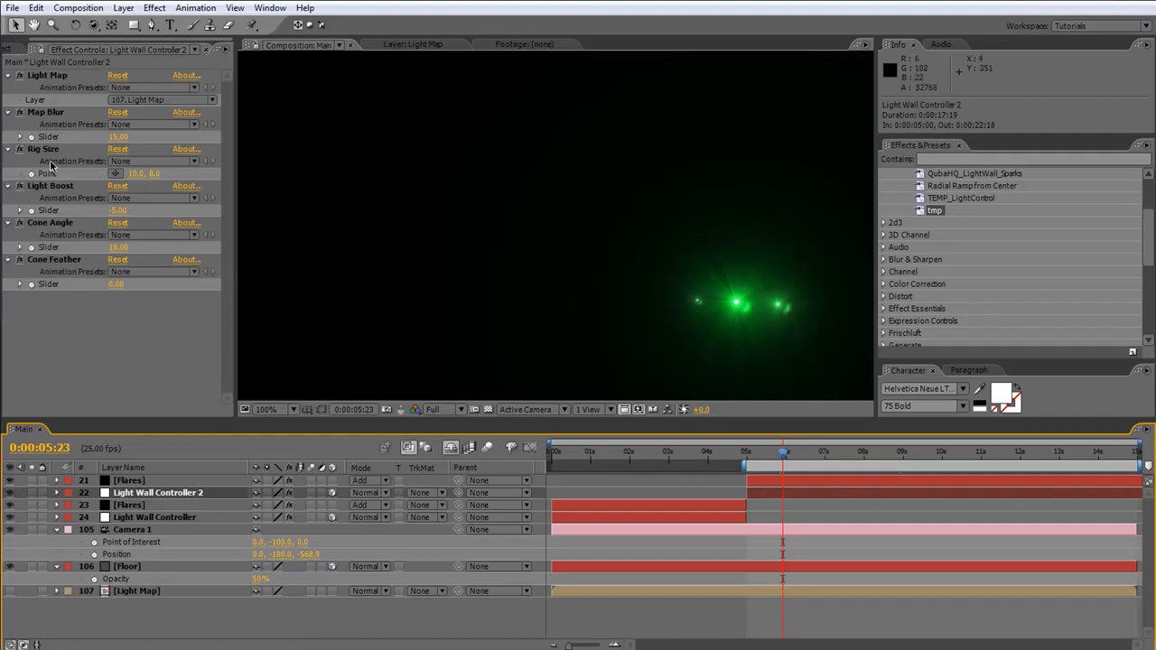
{"action": "left_click", "coordinate": [135, 174]}
{"action": "type", "text": "20"}
{"action": "key", "text": "Tab"}
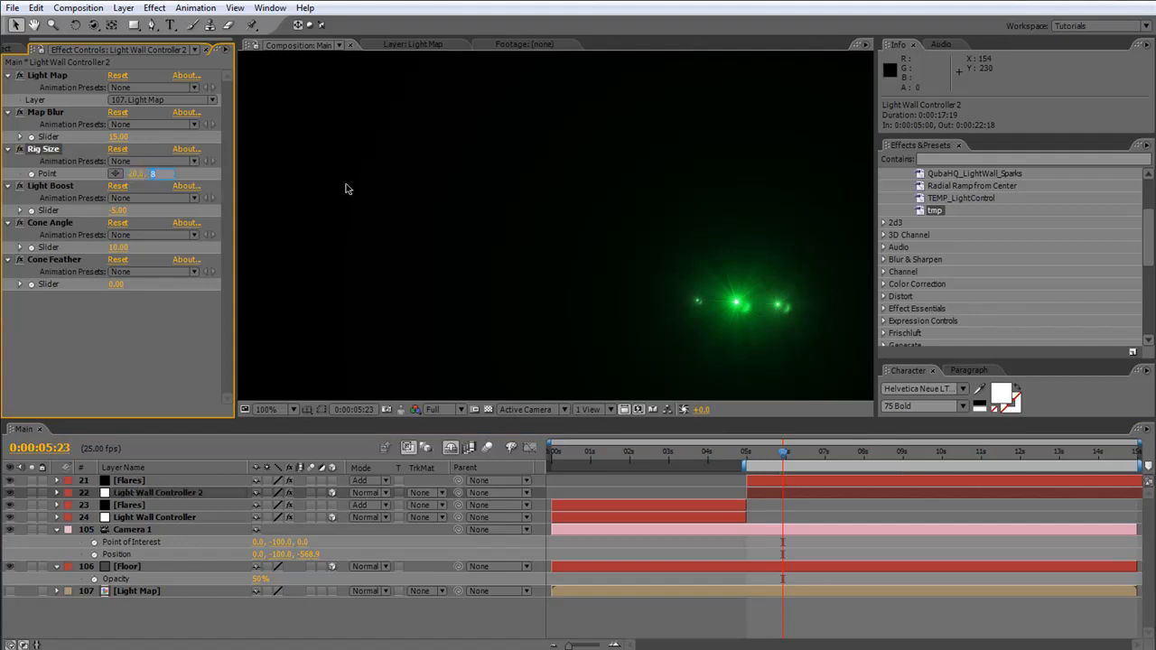
{"action": "key", "text": "Return"}
{"action": "scroll", "coordinate": [578, 307], "scroll_direction": "down", "scroll_amount": 1}
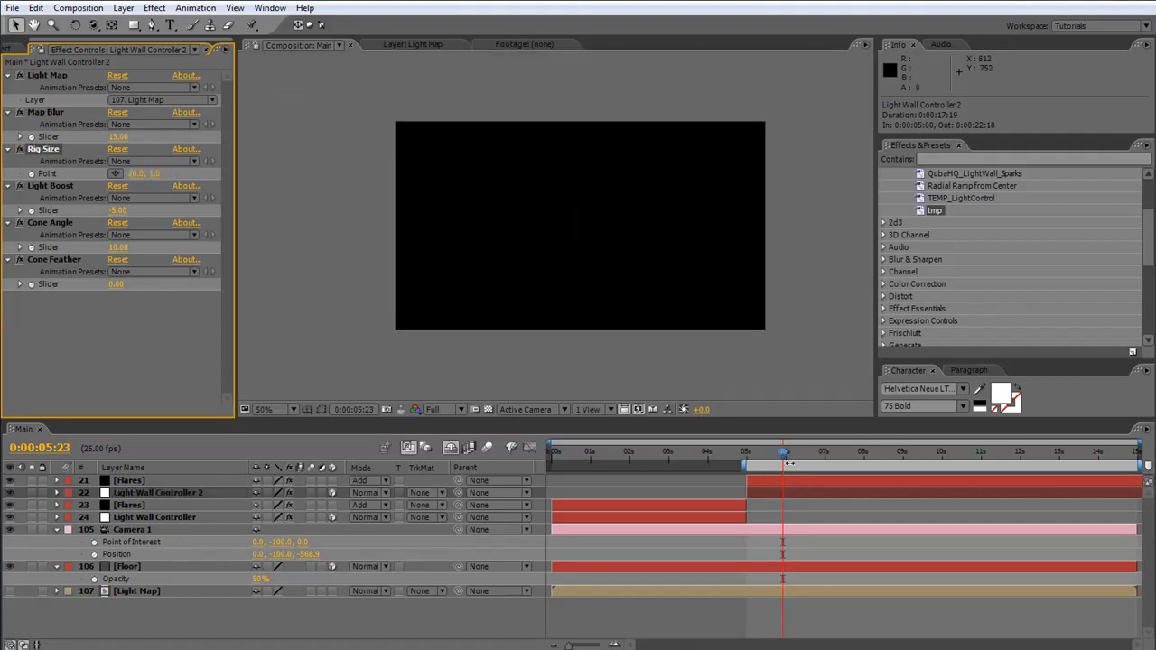
{"action": "mouse_move", "coordinate": [782, 457]}
{"action": "left_mouse_down"}
{"action": "mouse_move", "coordinate": [756, 454]}
{"action": "mouse_move", "coordinate": [813, 451]}
{"action": "mouse_move", "coordinate": [755, 457]}
{"action": "mouse_move", "coordinate": [772, 458]}
{"action": "left_mouse_up"}
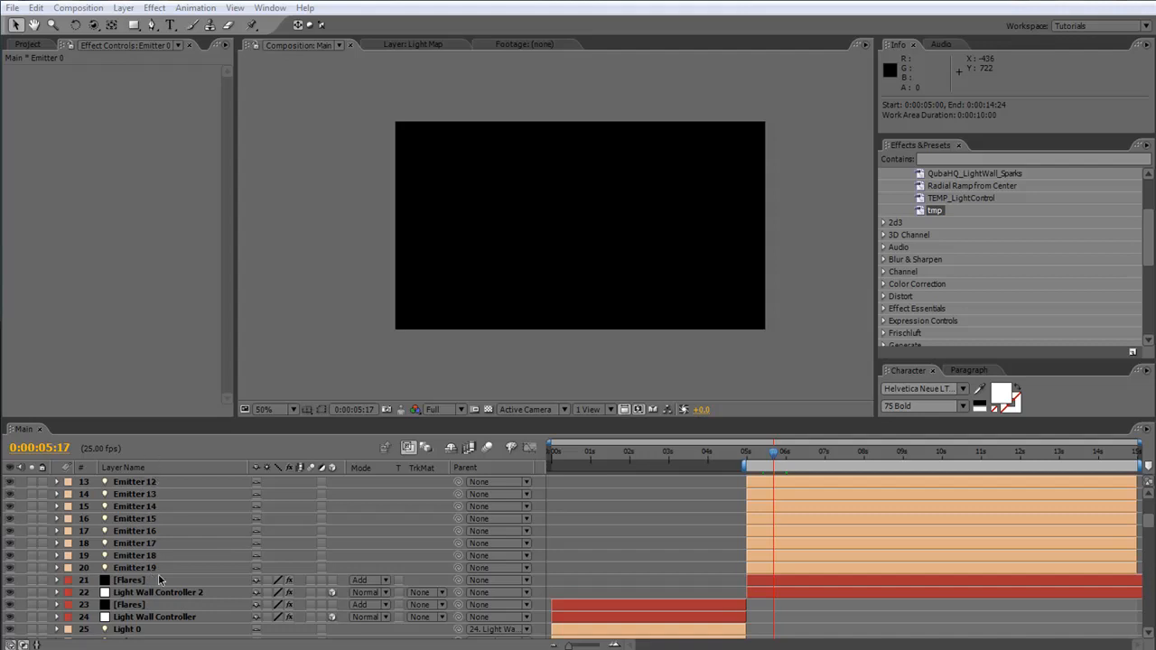
Move the upper Flares layer and Light Wall Controller 2 above the Emitter layers, and view the frame at 0:00:06:13
{"action": "left_click", "coordinate": [132, 584]}
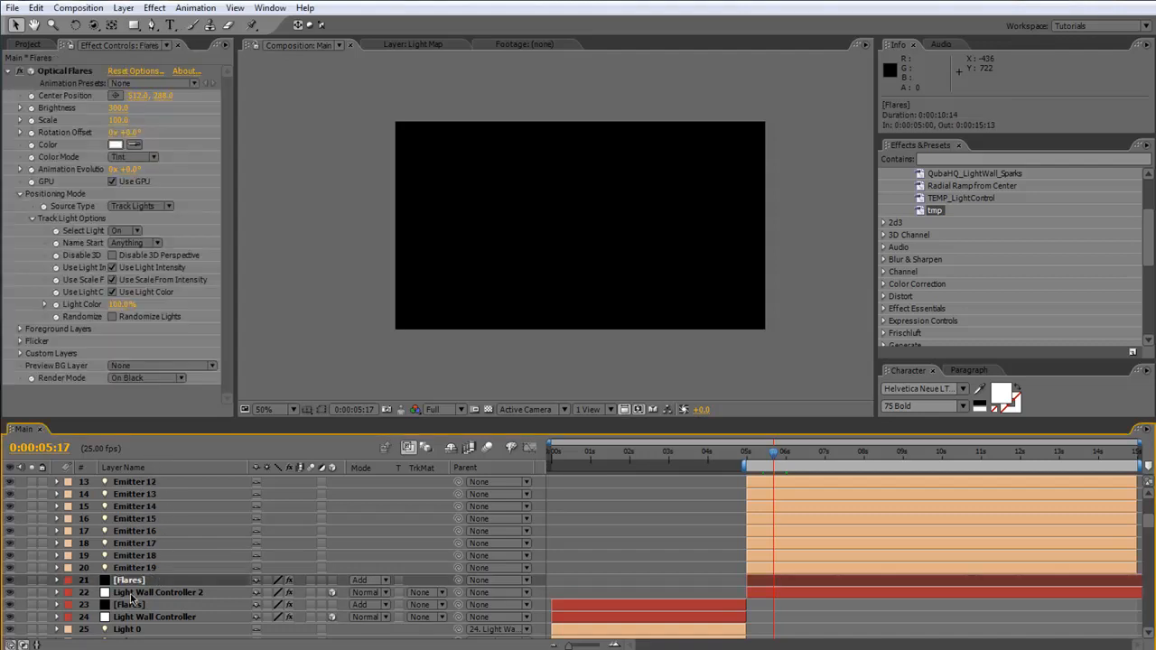
{"action": "left_click", "coordinate": [132, 593], "text": "shift"}
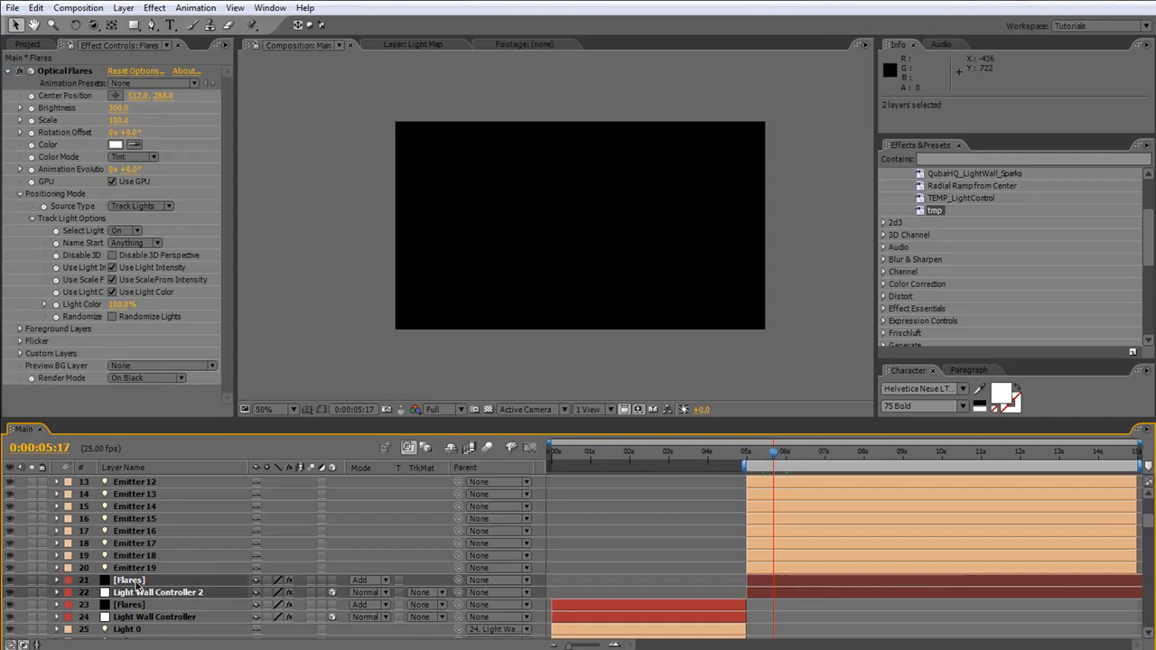
{"action": "left_click_drag", "start_coordinate": [136, 585], "coordinate": [152, 477]}
{"action": "left_click_drag", "start_coordinate": [775, 454], "coordinate": [806, 467]}
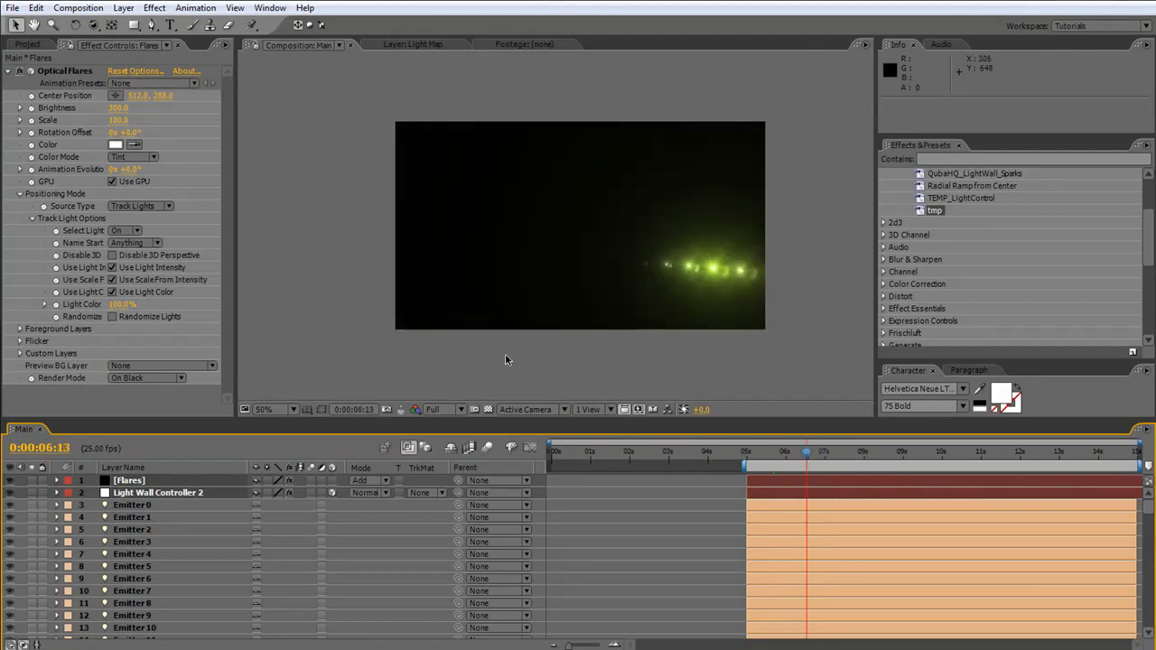
Show the layer controls and examine where Emitter 0 and Emitter 5 sit in the row of lights
{"action": "key", "text": "ctrl+shift+h"}
{"action": "left_click", "coordinate": [146, 506]}
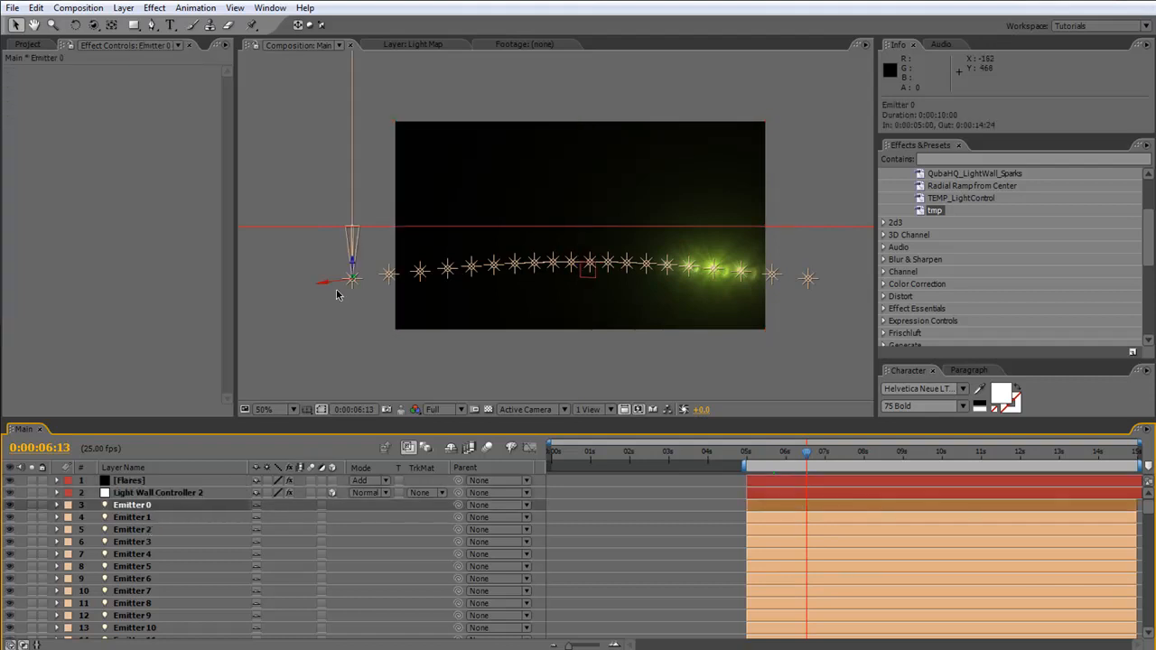
{"action": "left_click", "coordinate": [133, 568]}
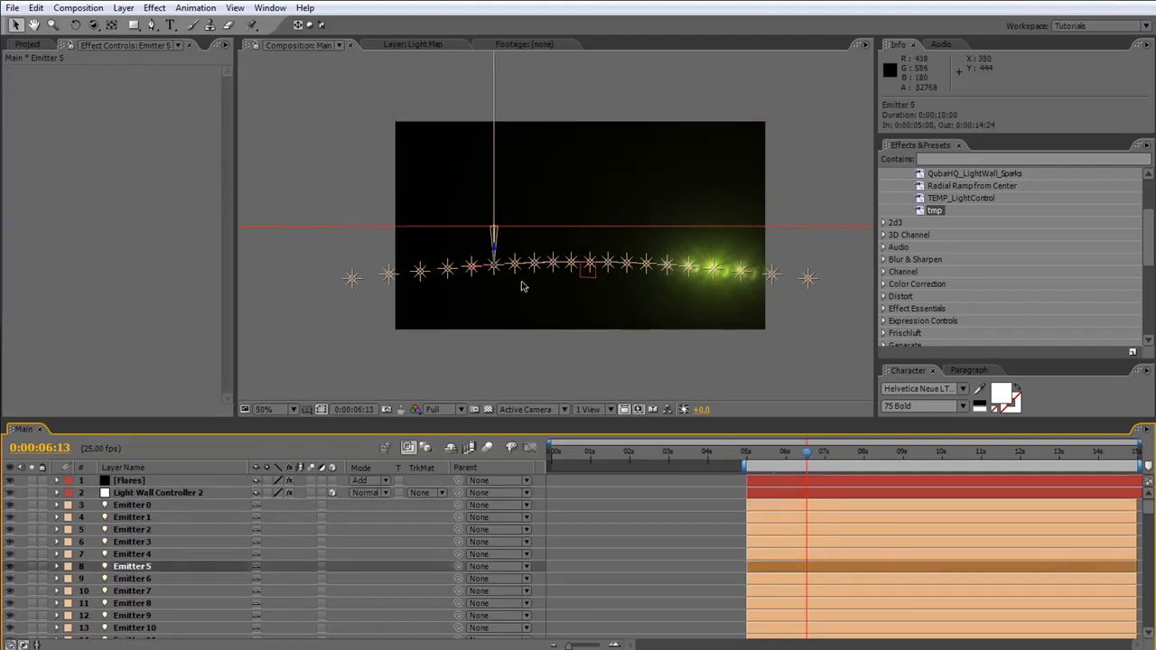
{"action": "scroll", "coordinate": [522, 281], "scroll_direction": "up", "scroll_amount": 4}
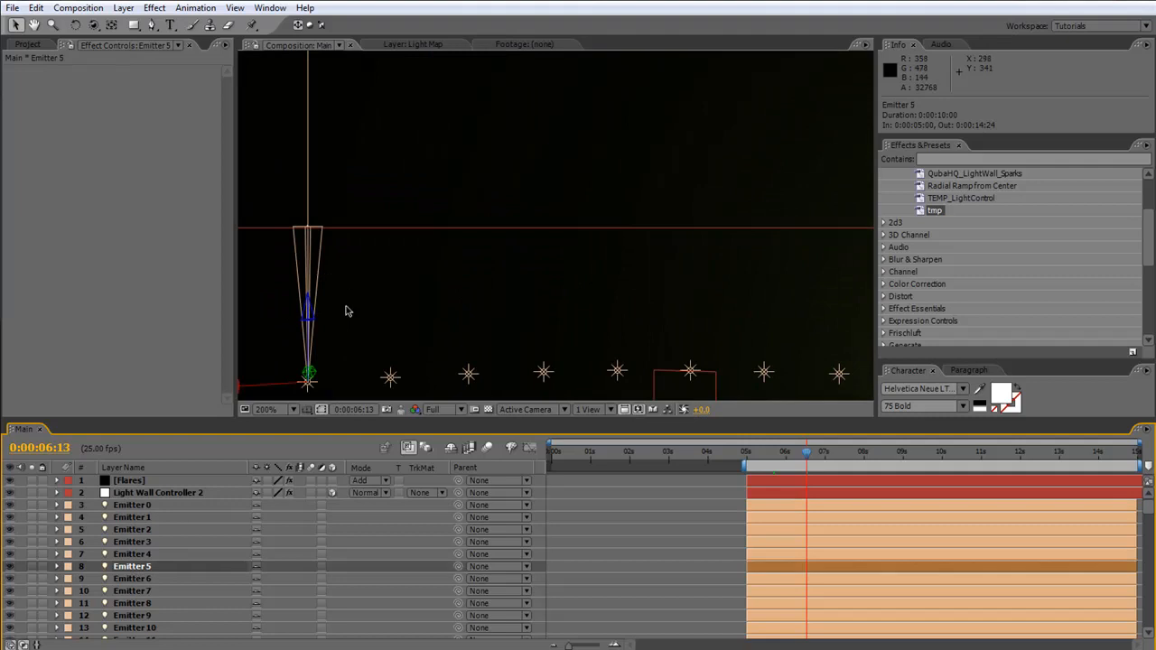
Display the whole row of lights in the Main composition at 0:00:05:16
{"action": "key", "text": "comma"}
{"action": "key", "text": "comma"}
{"action": "key", "text": "comma"}
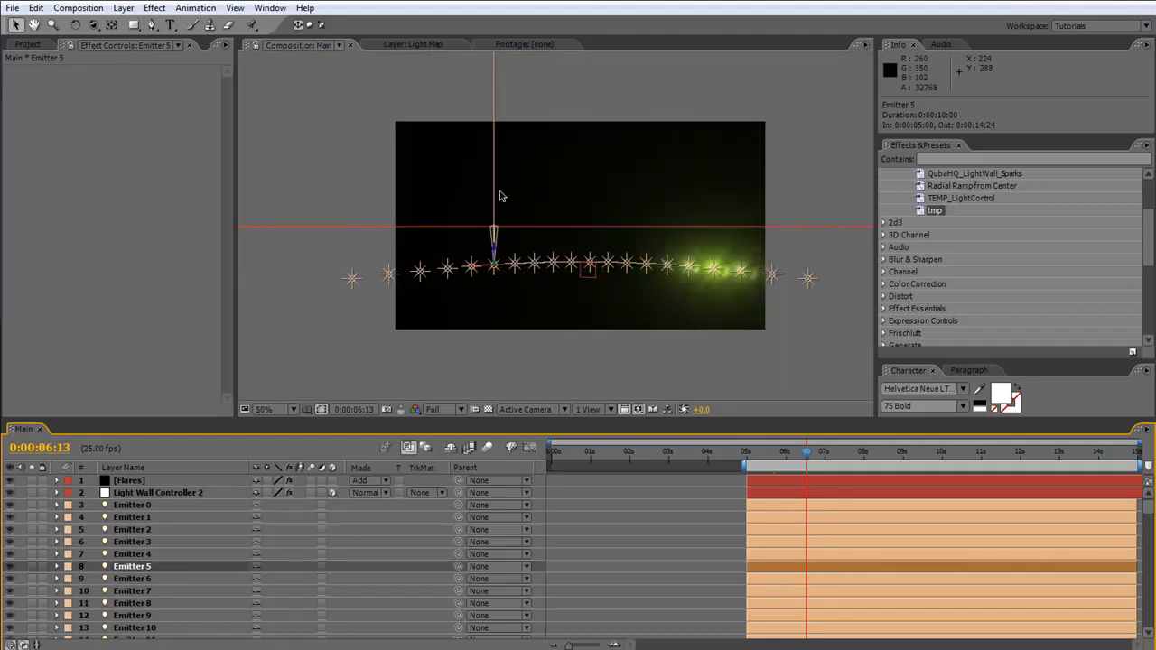
{"action": "left_click_drag", "start_coordinate": [792, 456], "coordinate": [773, 457]}
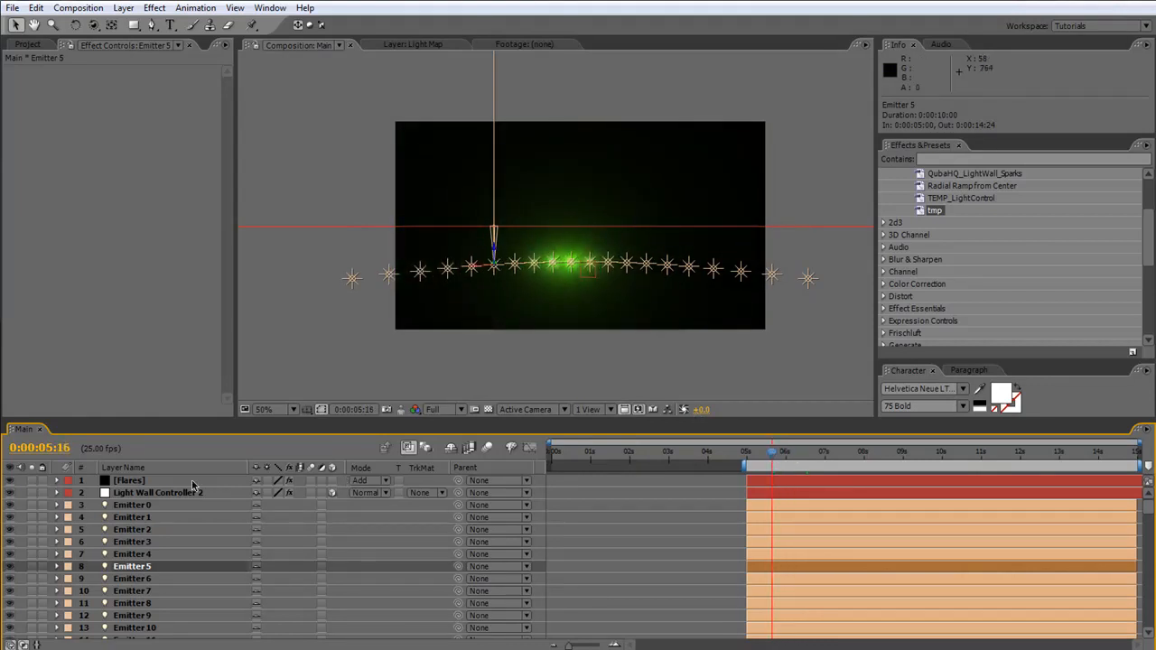
Set the Cone Angle of Light Wall Controller 2 to 35 and check the cone on Emitter 4
{"action": "left_click", "coordinate": [135, 493]}
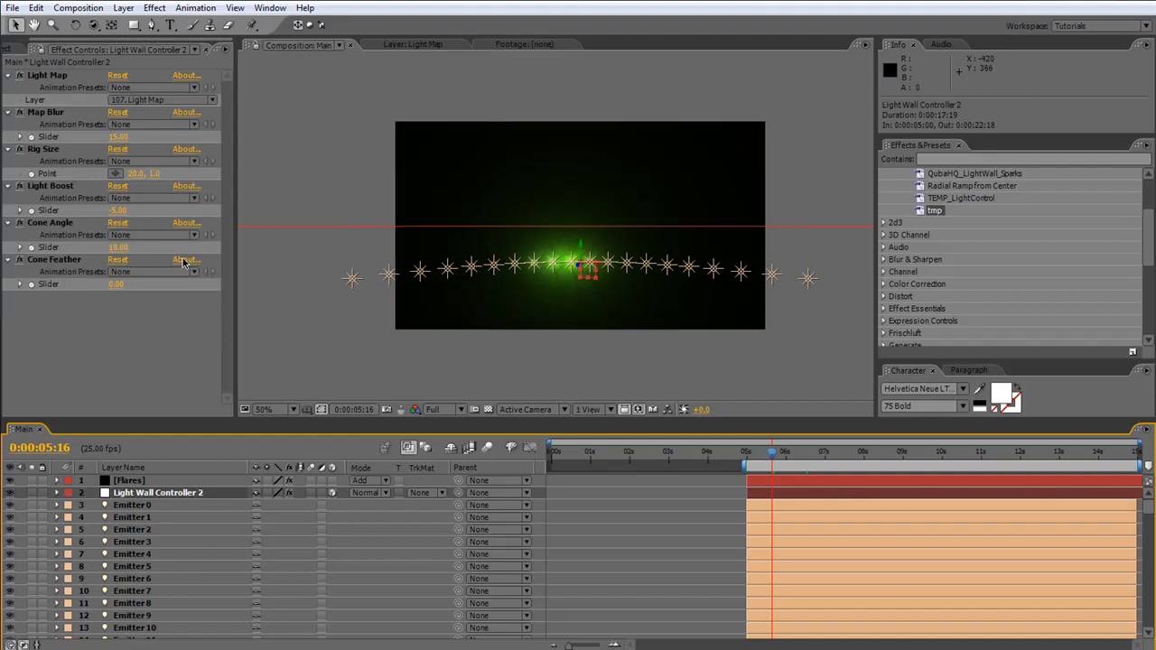
{"action": "left_click", "coordinate": [117, 246]}
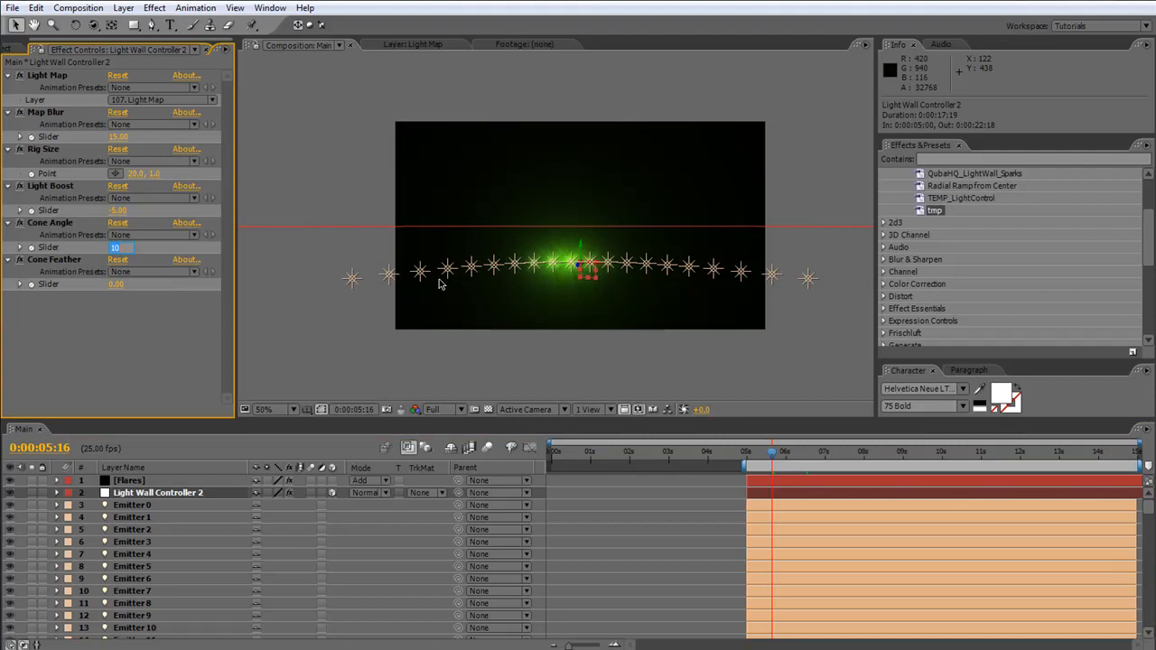
{"action": "type", "text": "55"}
{"action": "key", "text": "Return"}
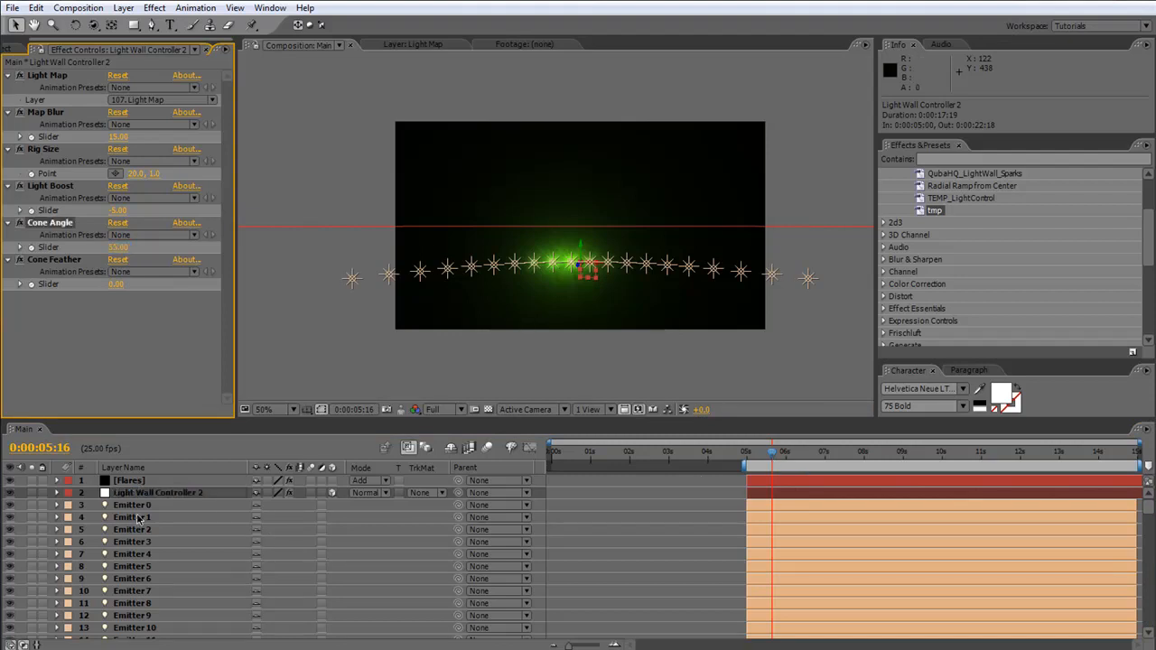
{"action": "left_click", "coordinate": [137, 553]}
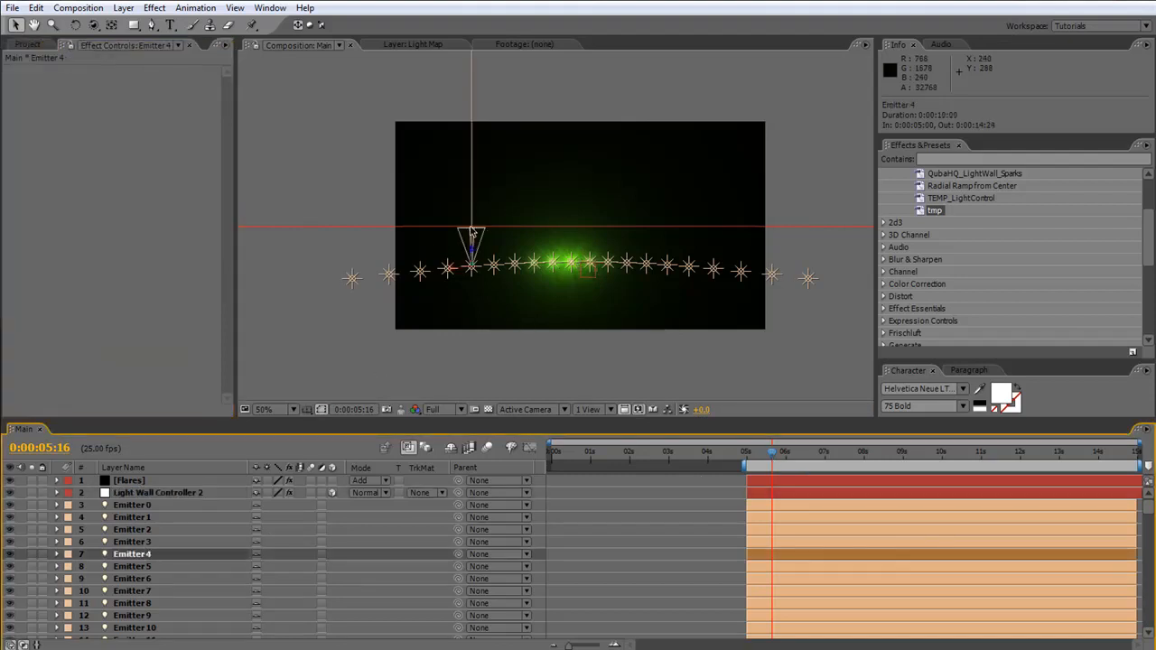
Set the Cone Feather of Light Wall Controller 2 to 10 and inspect Emitter 6 at 100% magnification
{"action": "left_click", "coordinate": [140, 493]}
{"action": "left_click", "coordinate": [114, 285]}
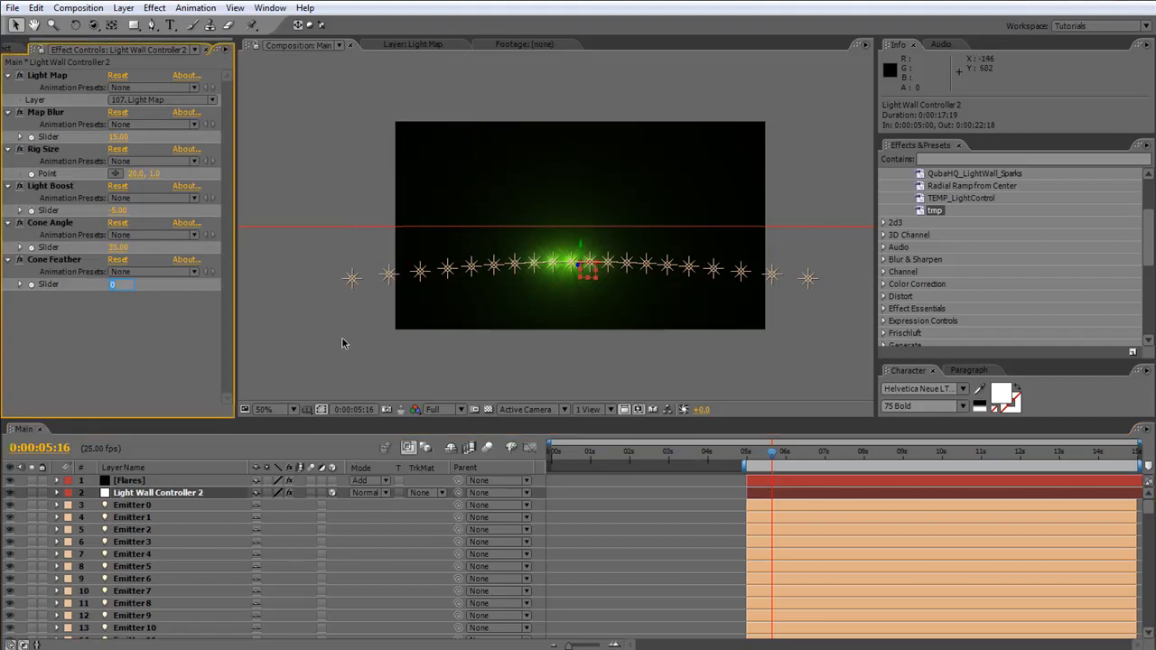
{"action": "key", "text": "Return"}
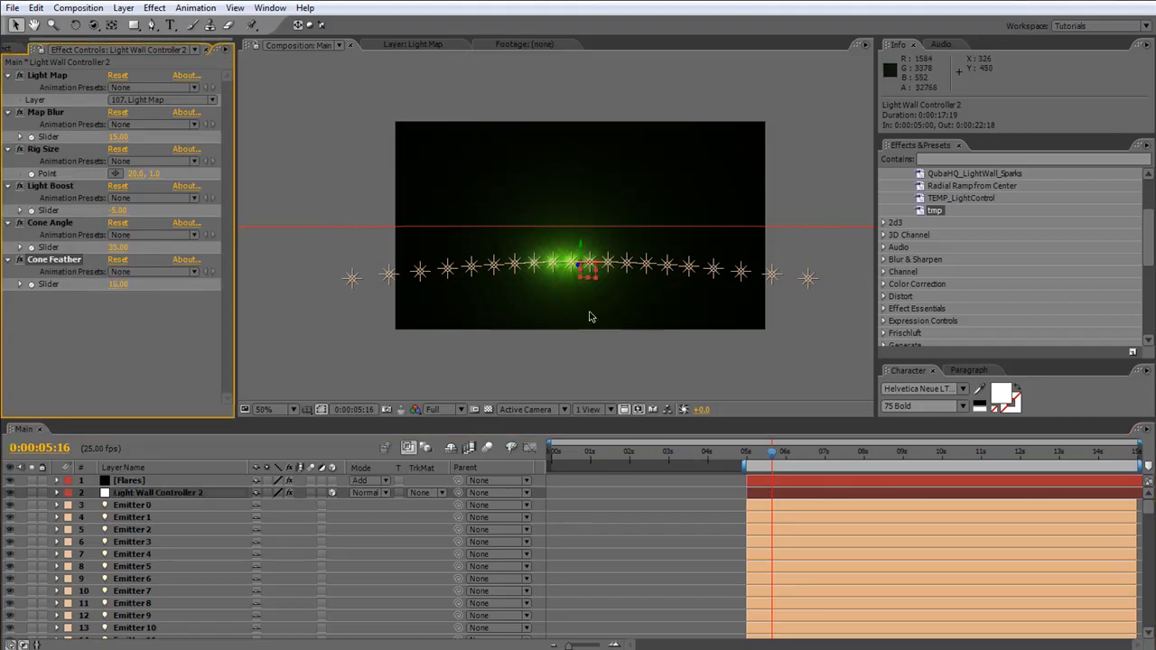
{"action": "left_click", "coordinate": [143, 579]}
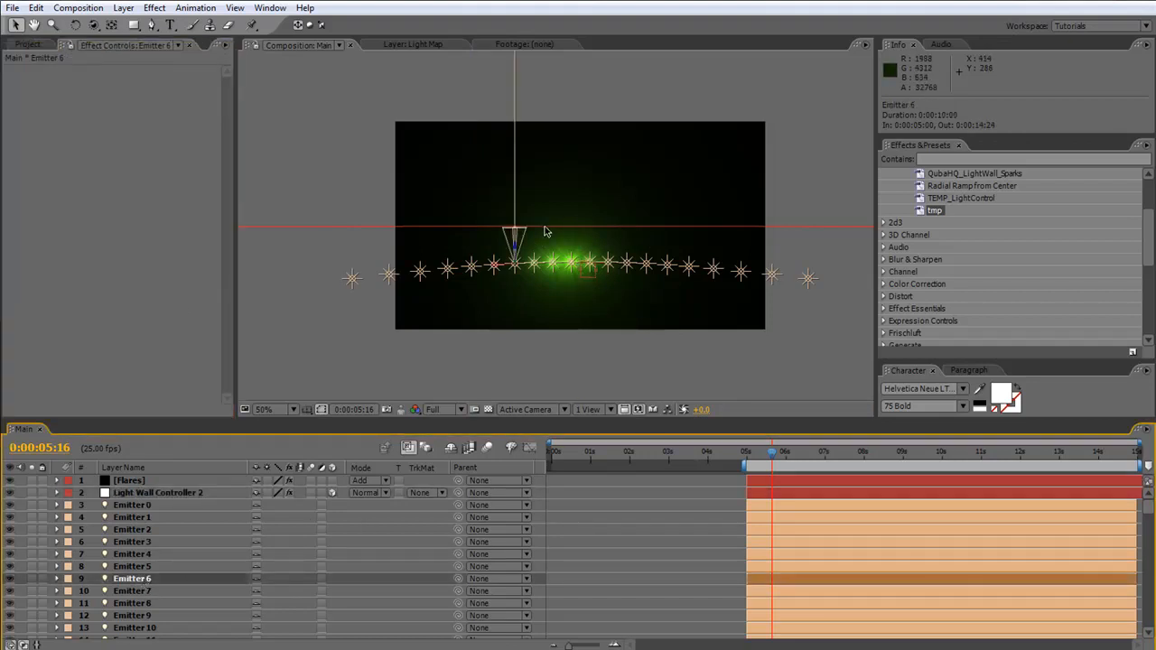
{"action": "key", "text": "period"}
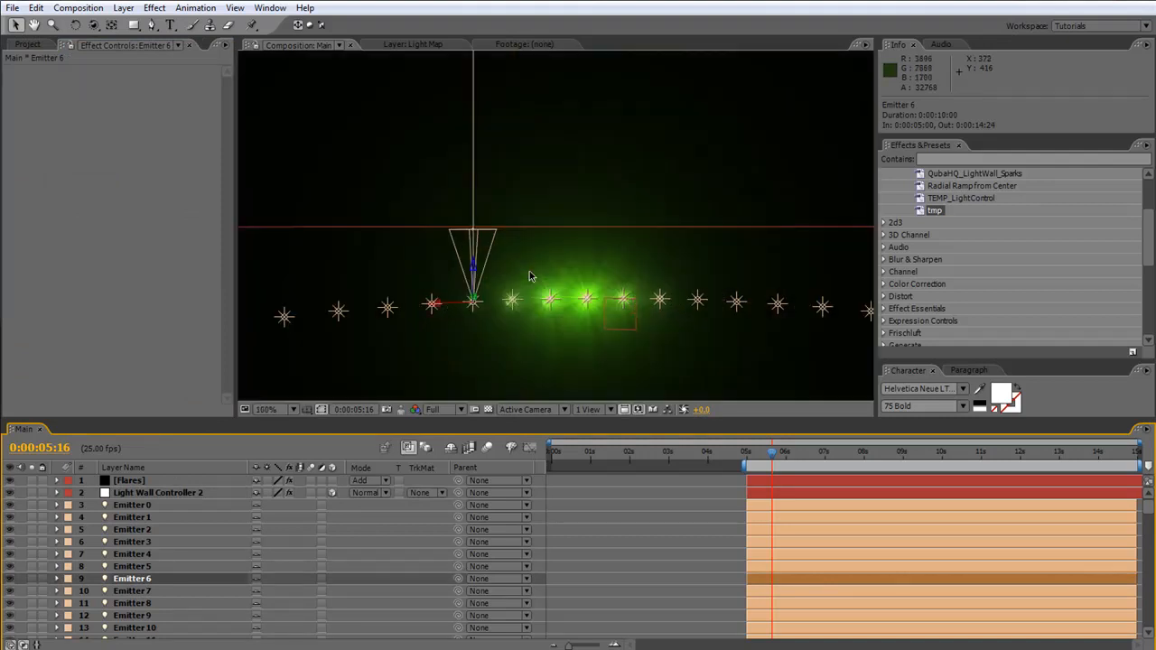
Hide the shy Emitter layers in the Main timeline and clear the selection
{"action": "left_click", "coordinate": [450, 447]}
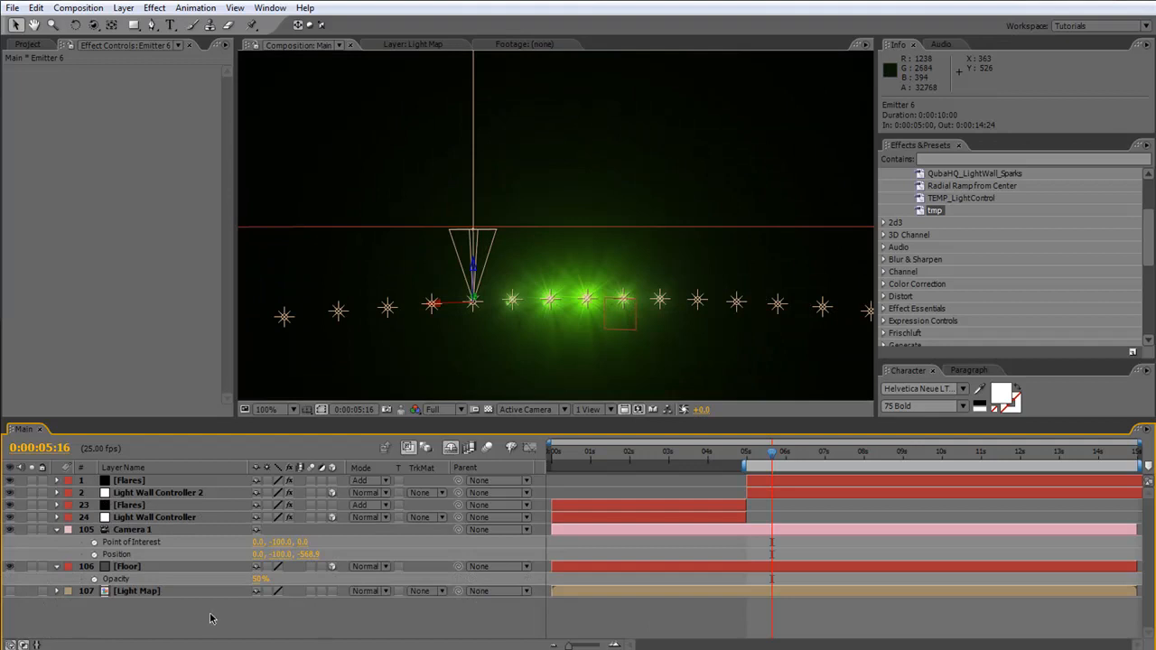
{"action": "left_click", "coordinate": [226, 629]}
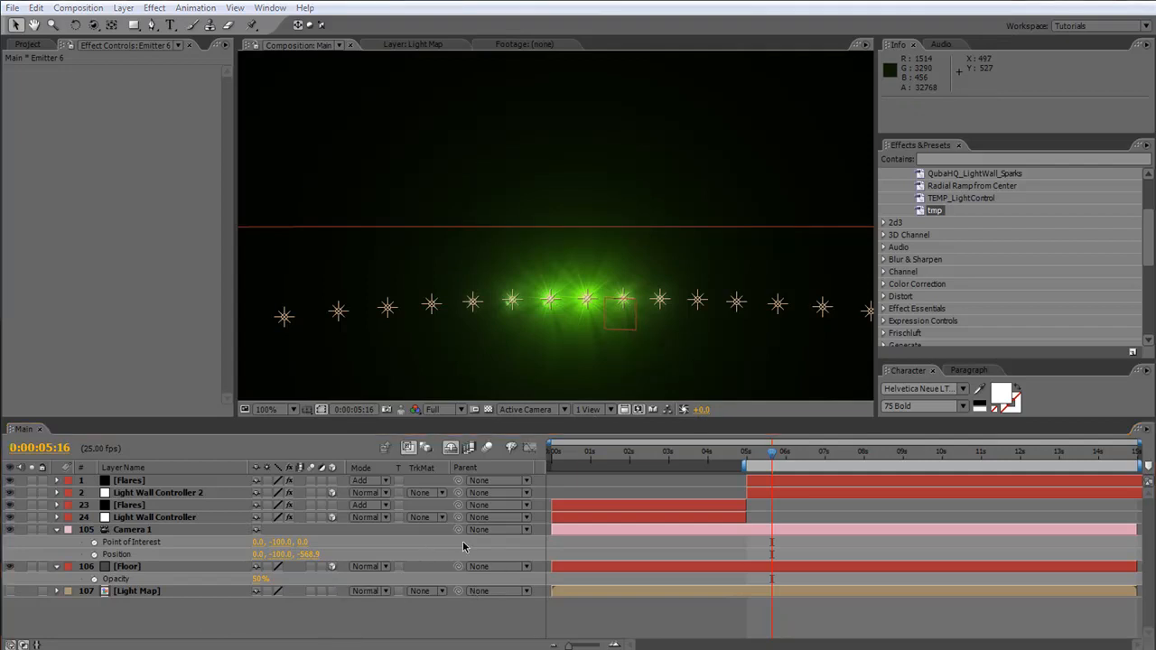
Enlarge the composition viewer to fit the frame width at 100%, and collapse the Camera 1 and Floor layer properties
{"action": "left_click_drag", "start_coordinate": [791, 419], "coordinate": [788, 524]}
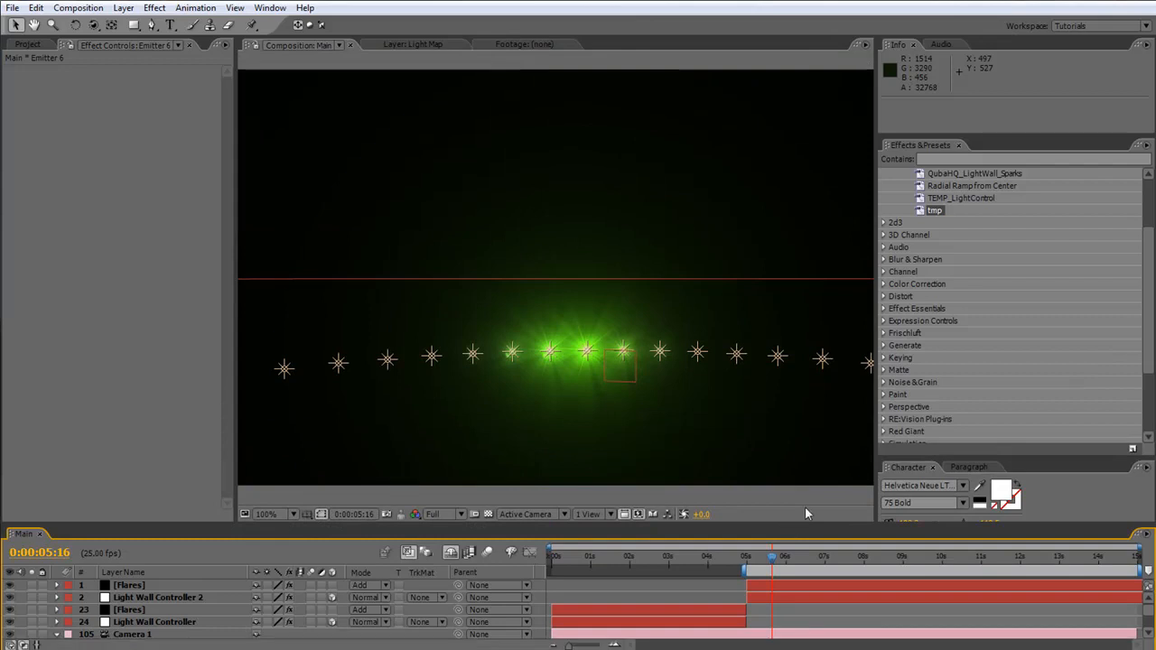
{"action": "left_click_drag", "start_coordinate": [878, 428], "coordinate": [975, 423]}
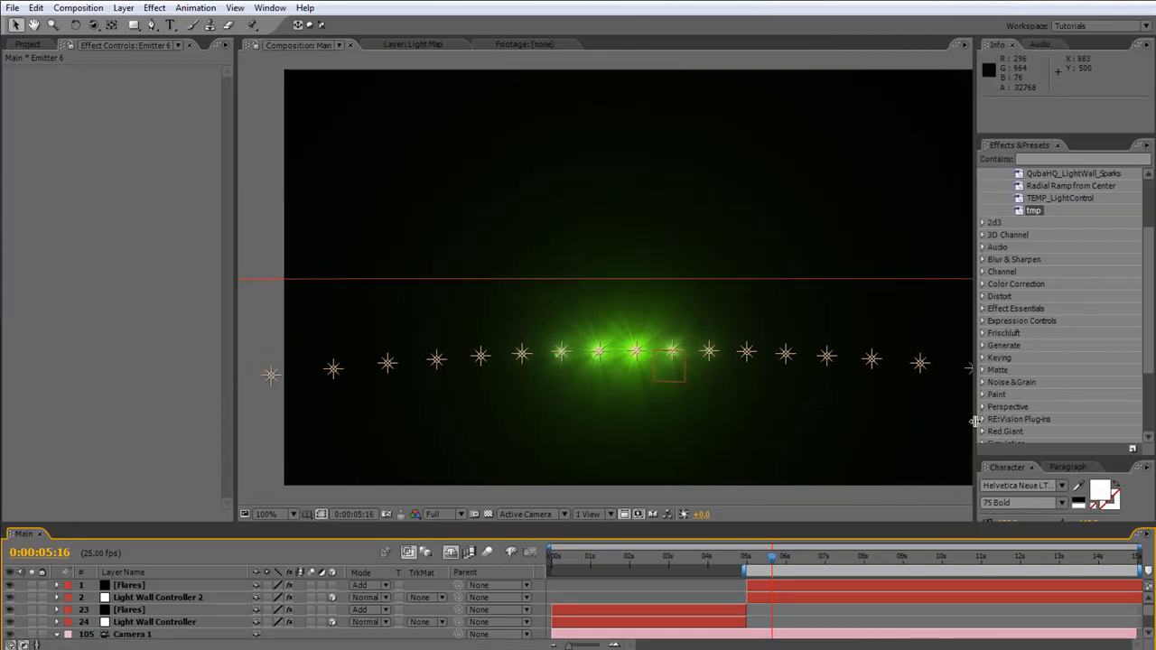
{"action": "left_click_drag", "start_coordinate": [235, 323], "coordinate": [125, 323]}
{"action": "key", "text": "space"}
{"action": "left_click_drag", "start_coordinate": [558, 296], "coordinate": [513, 301]}
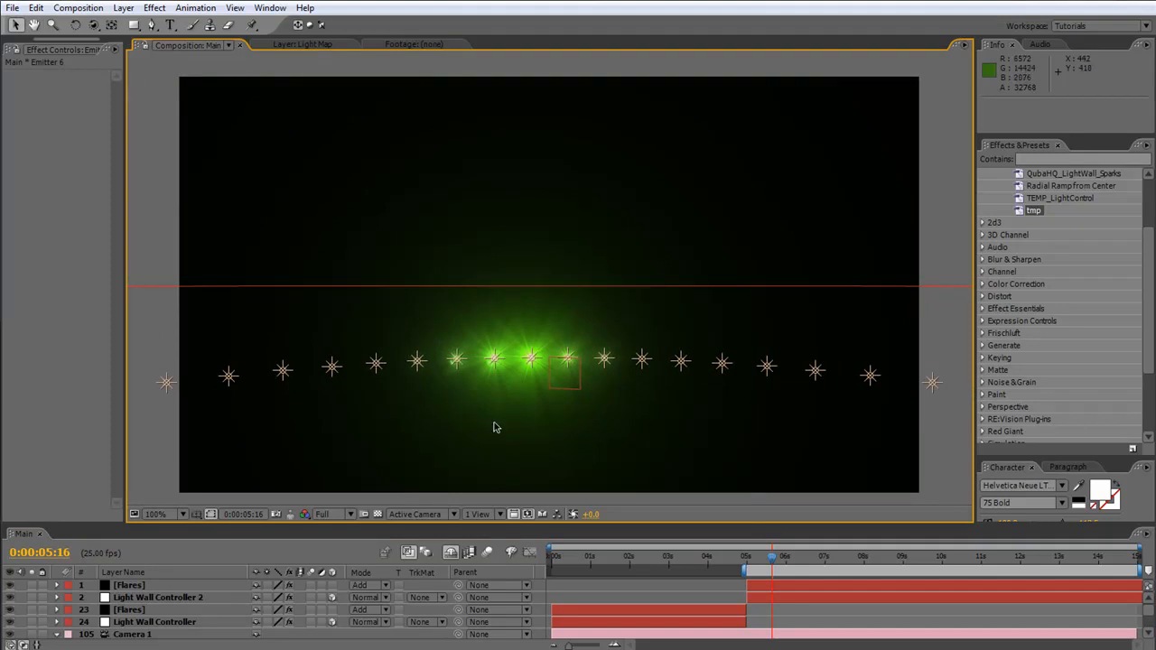
{"action": "left_click_drag", "start_coordinate": [702, 524], "coordinate": [702, 459]}
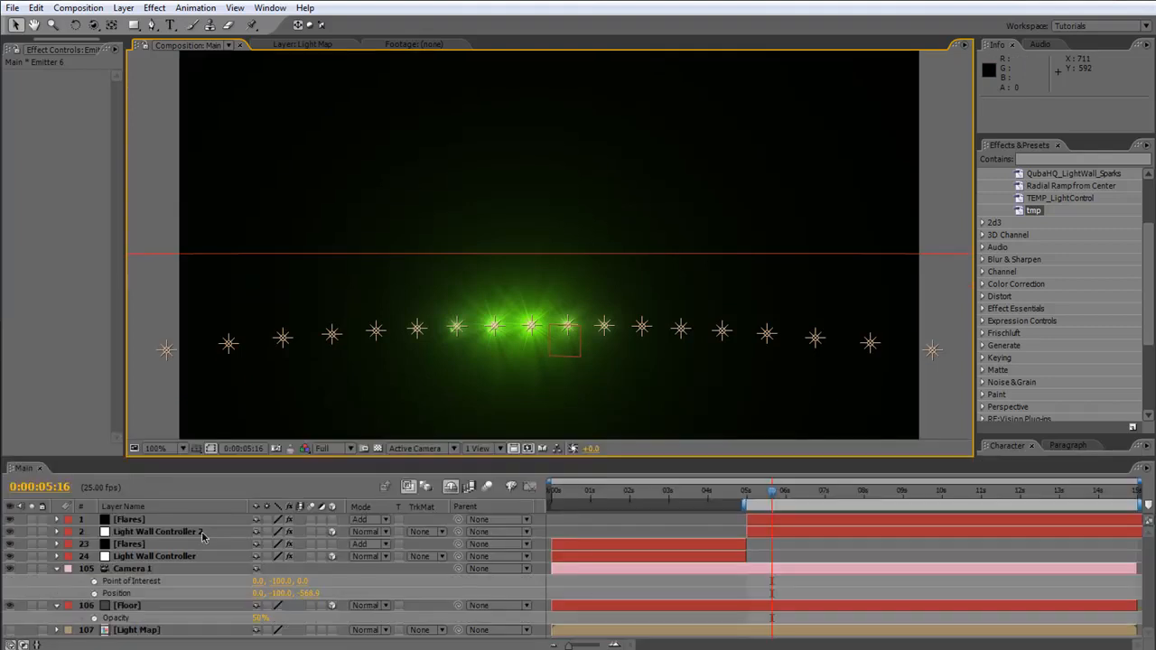
{"action": "left_click", "coordinate": [57, 570]}
{"action": "left_click", "coordinate": [57, 581]}
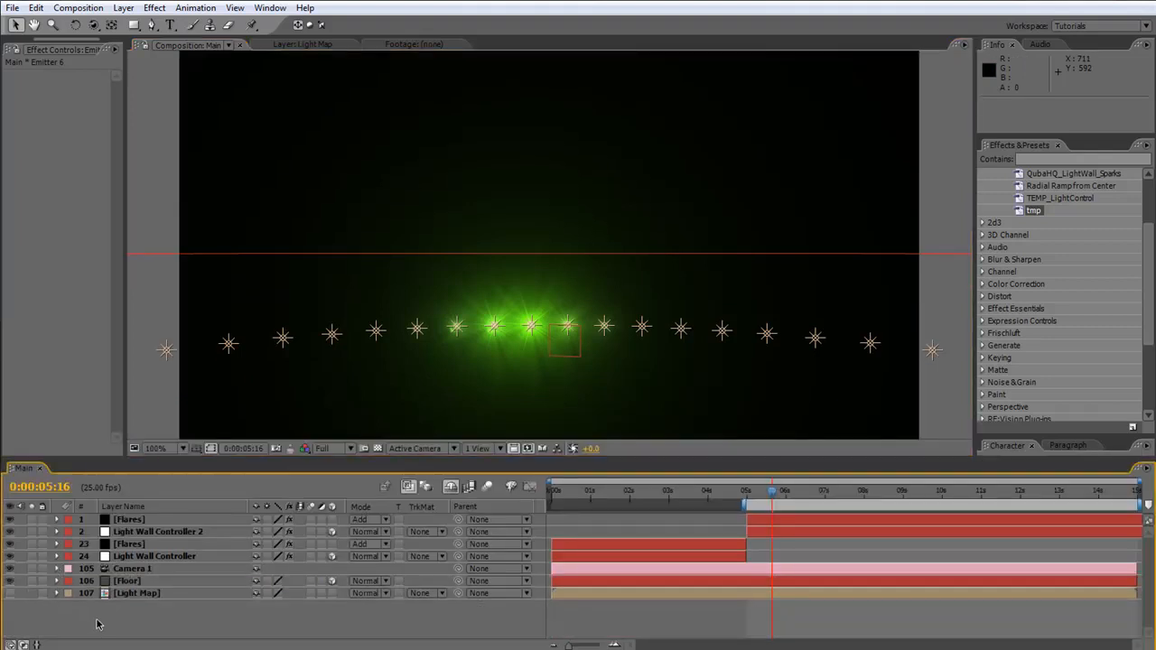
Create a black 1024 x 576 solid named Smoke and place it just below the upper Flares layer
{"action": "key", "text": "ctrl+y"}
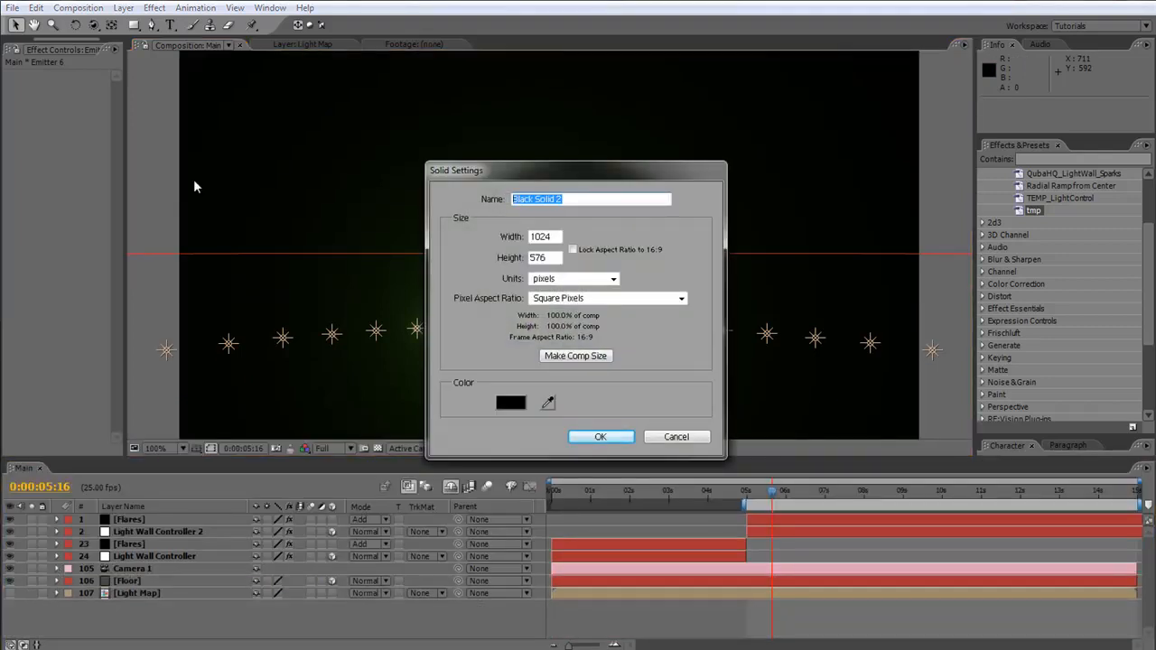
{"action": "type", "text": "Smoke"}
{"action": "key", "text": "Return"}
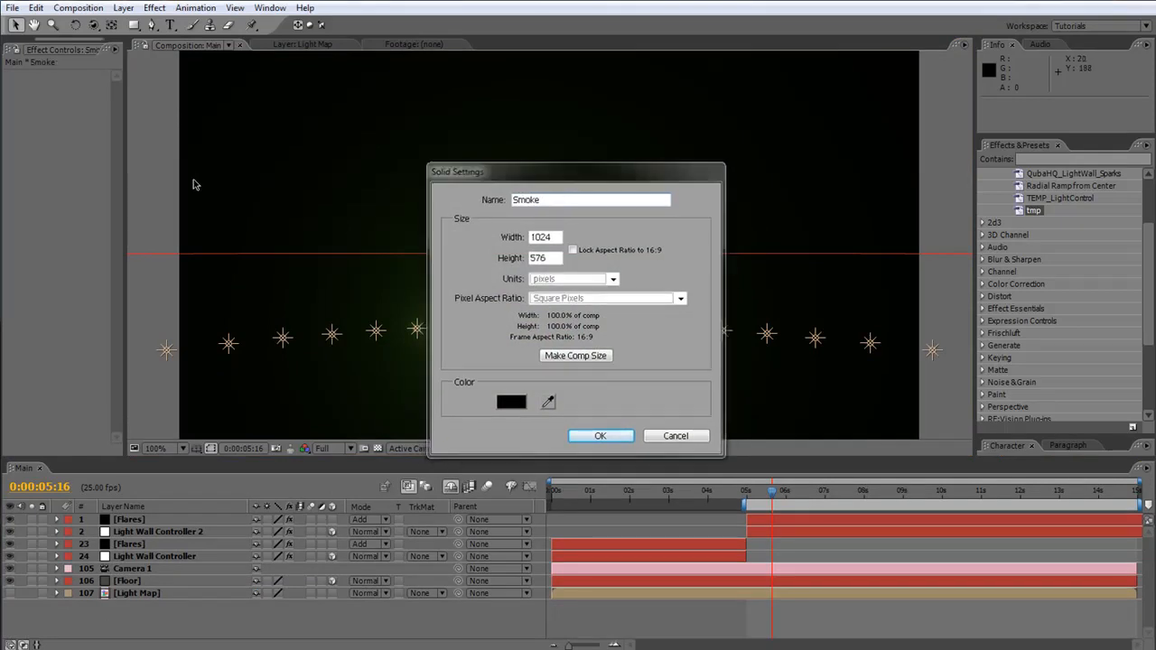
{"action": "left_click_drag", "start_coordinate": [142, 519], "coordinate": [135, 534]}
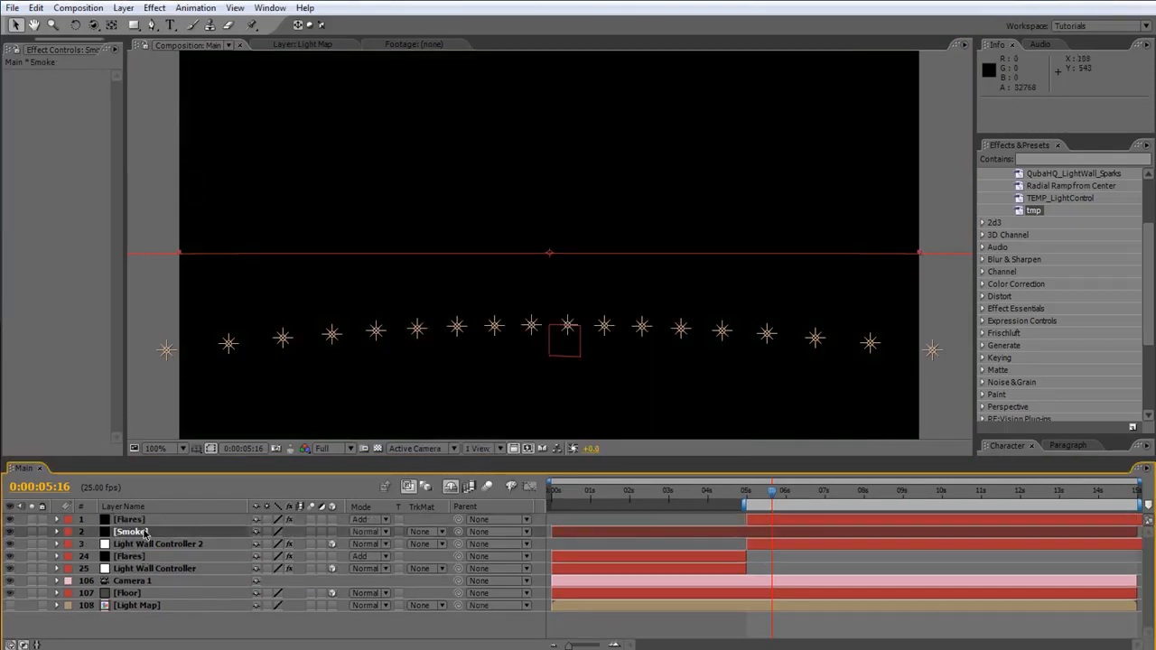
Apply the QubaHQ_LightWall_Smoke user preset to the Smoke layer
{"action": "left_click_drag", "start_coordinate": [1149, 284], "coordinate": [1150, 237]}
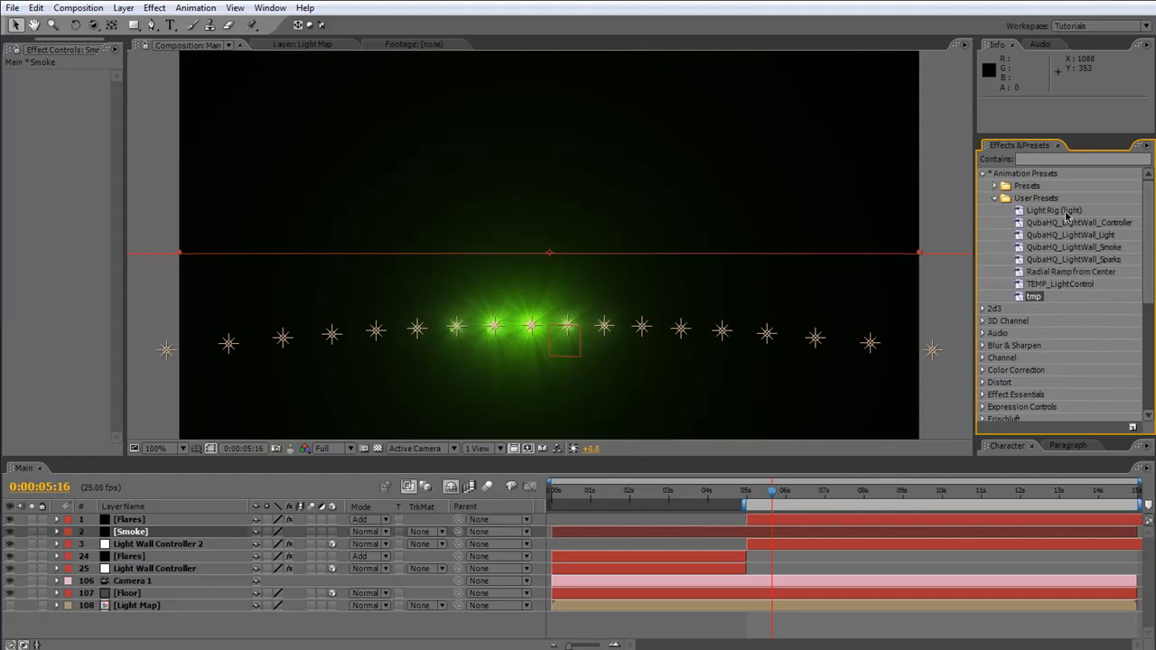
{"action": "left_click", "coordinate": [1102, 248]}
{"action": "left_click_drag", "start_coordinate": [1100, 248], "coordinate": [638, 374]}
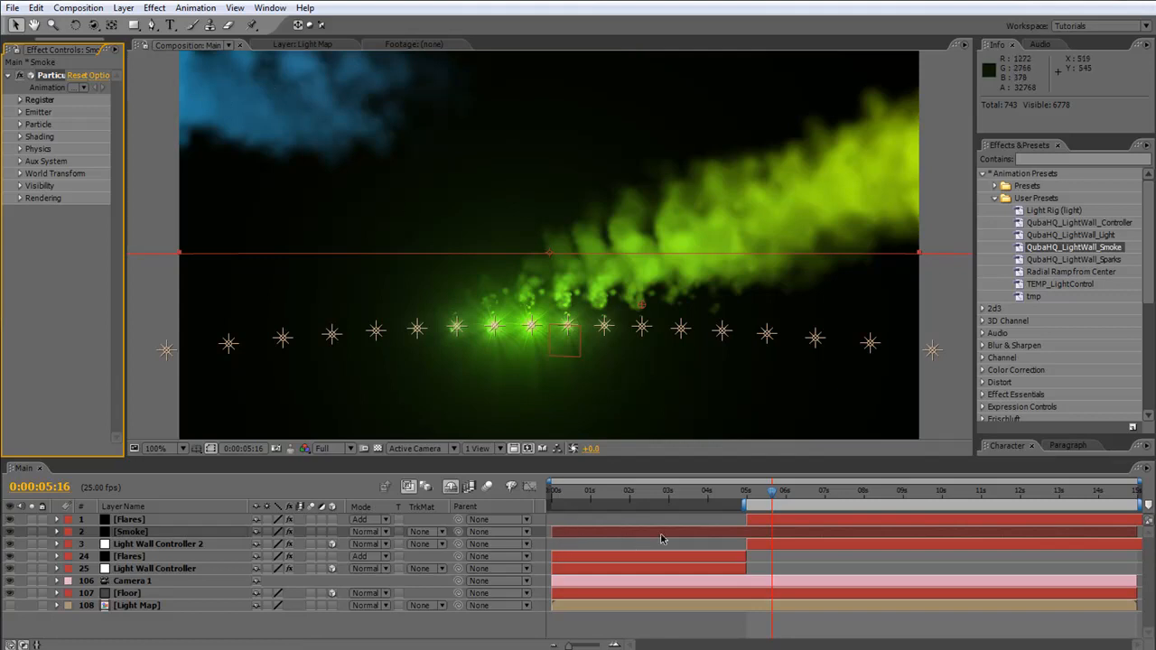
Trim the start of the Smoke layer to 0:00:05:00 and view the smoke at 0:00:05:19
{"action": "left_click", "coordinate": [747, 497]}
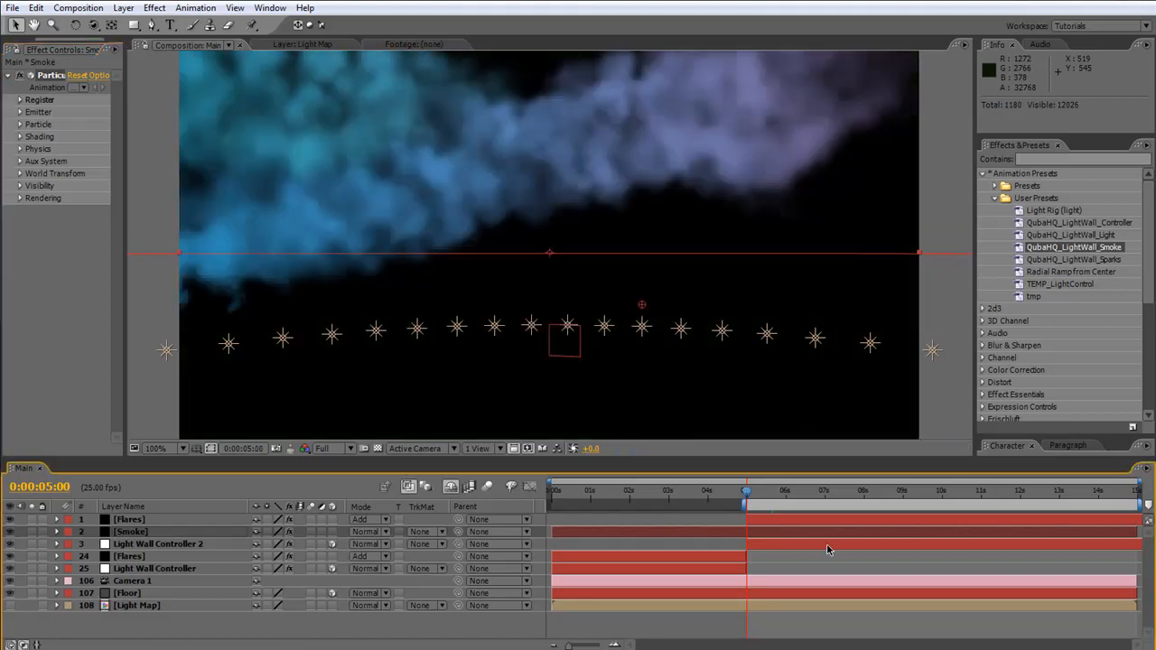
{"action": "key", "text": "alt+bracketleft"}
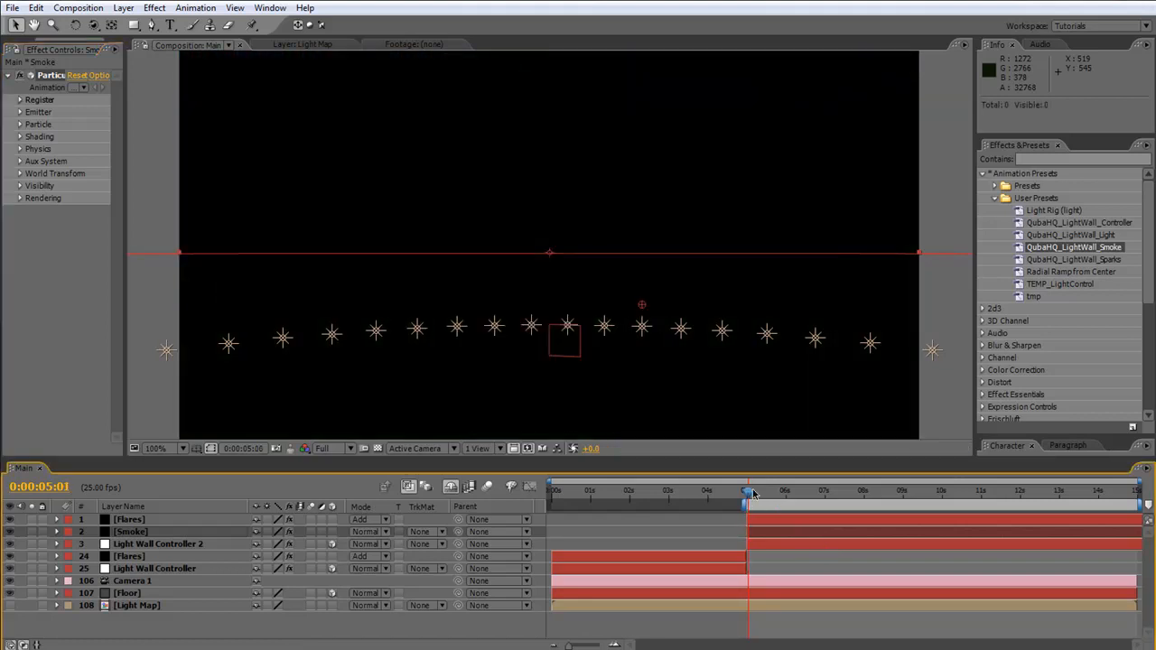
{"action": "left_click", "coordinate": [779, 495]}
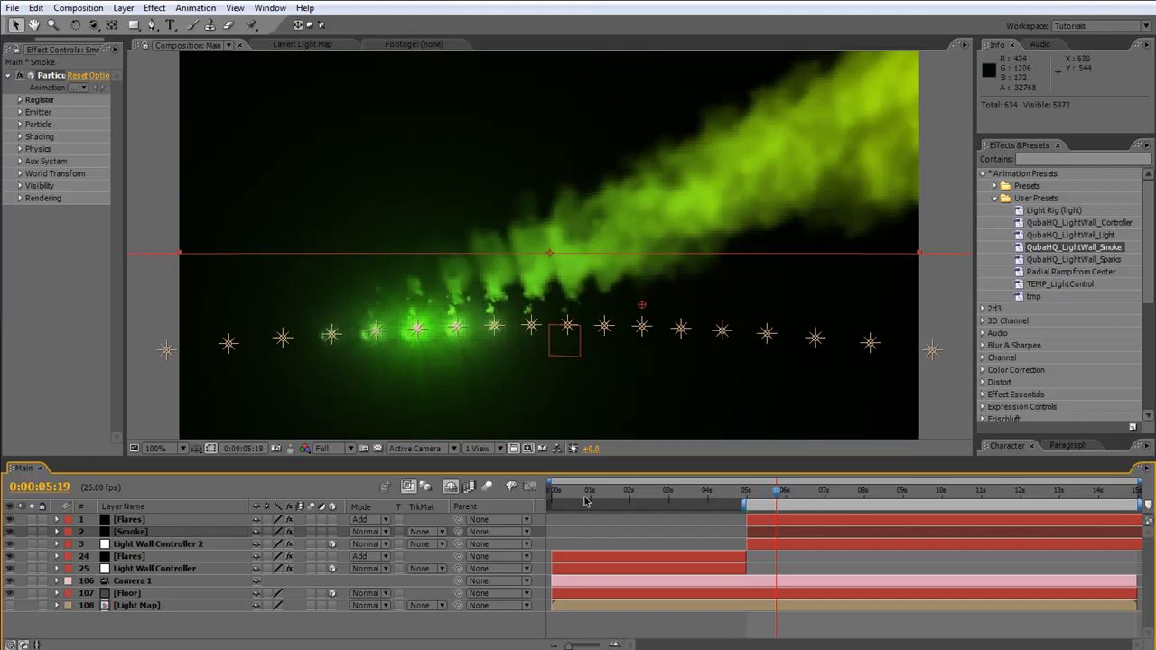
Duplicate the Smoke layer, move the copy above the upper Flares layer, and delete the copy's Particular effect
{"action": "left_click", "coordinate": [136, 533]}
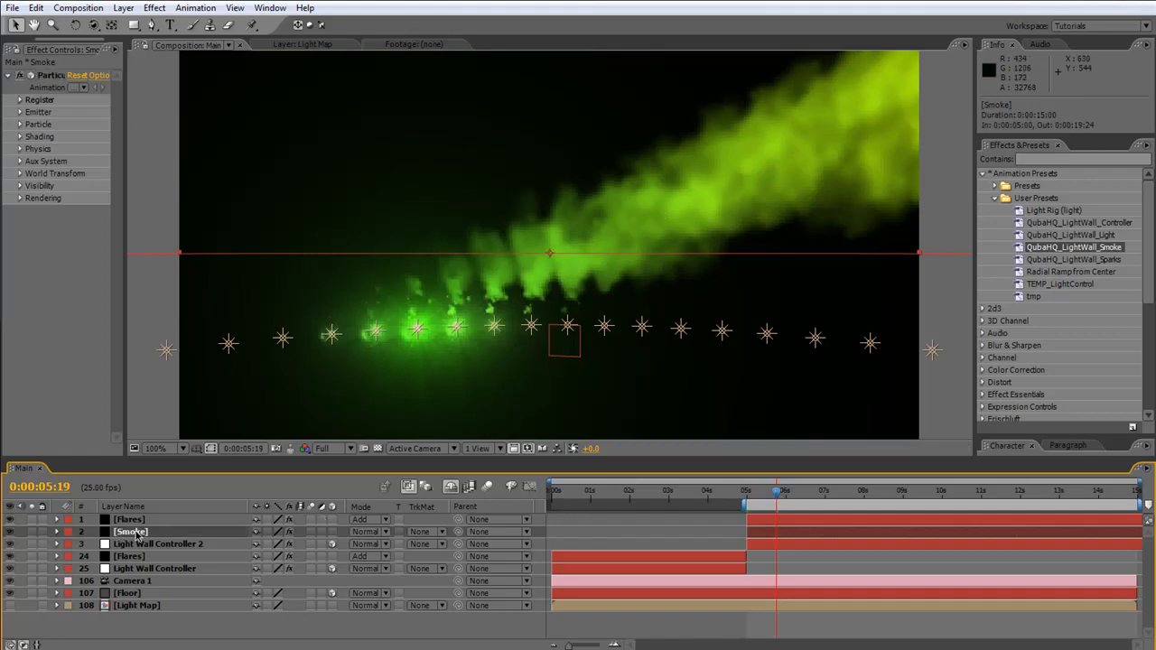
{"action": "key", "text": "ctrl+d"}
{"action": "left_click_drag", "start_coordinate": [137, 532], "coordinate": [138, 516]}
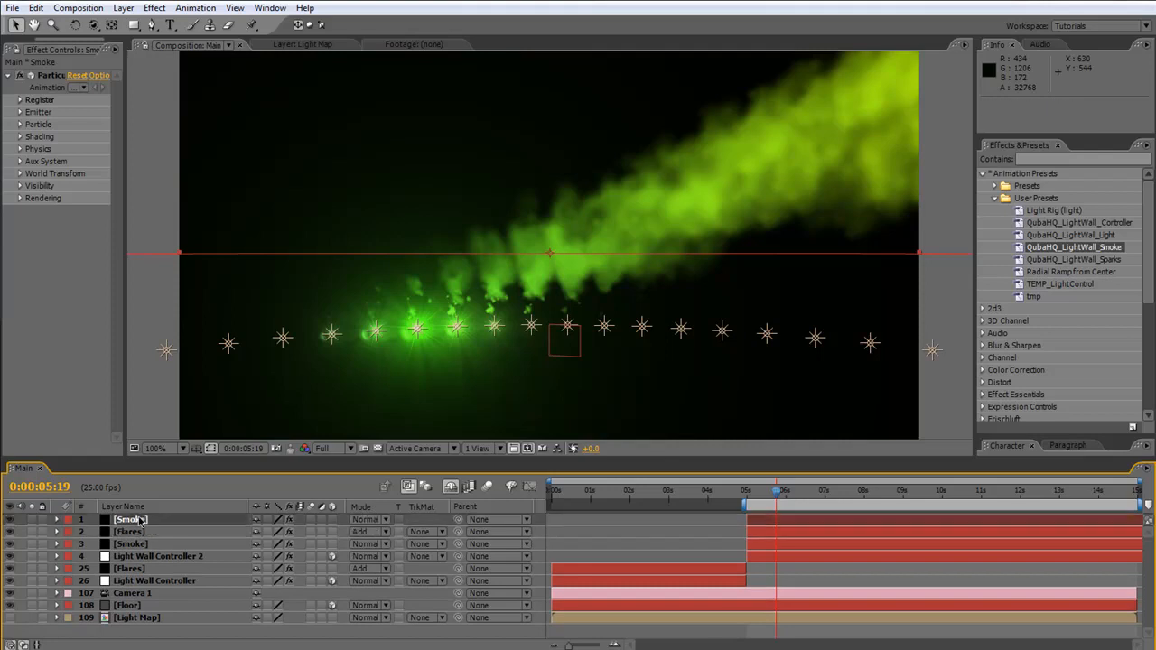
{"action": "left_click", "coordinate": [56, 520]}
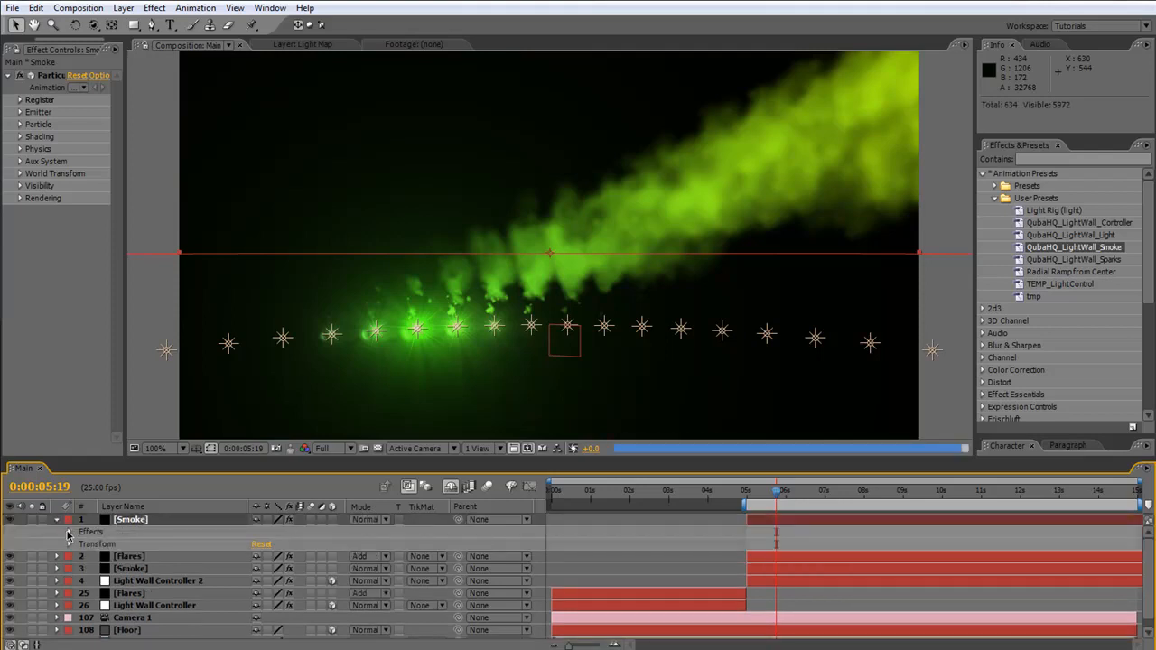
{"action": "left_click", "coordinate": [69, 532]}
{"action": "left_click", "coordinate": [110, 545]}
{"action": "key", "text": "Delete"}
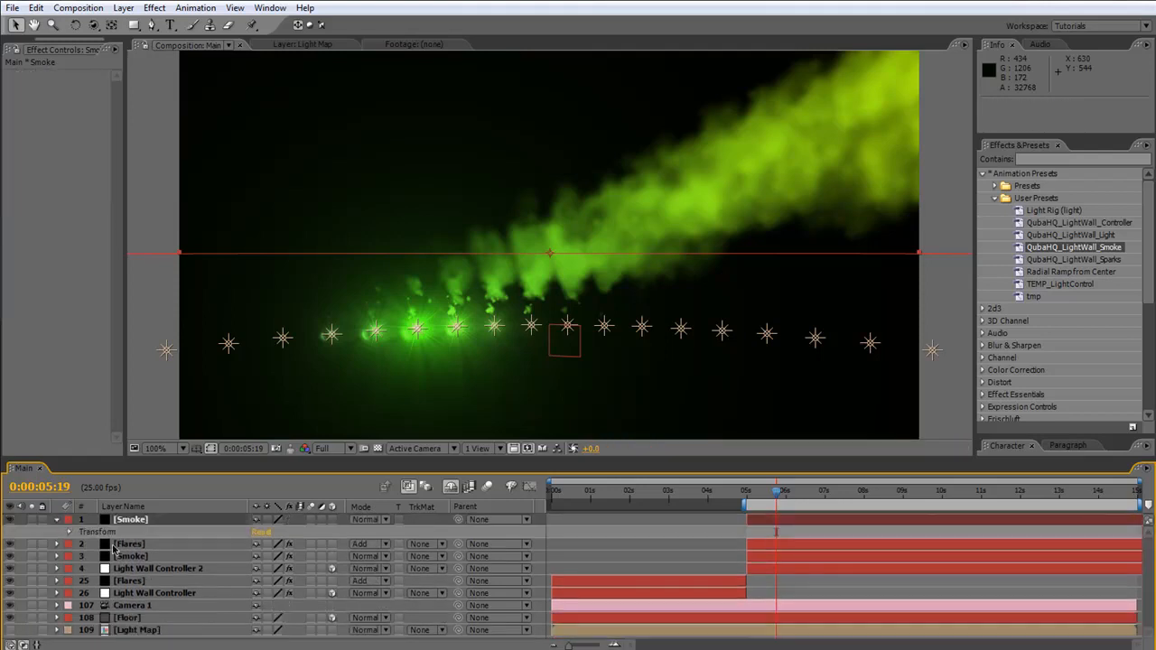
Rename the top Smoke copy to Sparks and apply the QubaHQ_LightWall_Sparks user preset to it
{"action": "key", "text": "Return"}
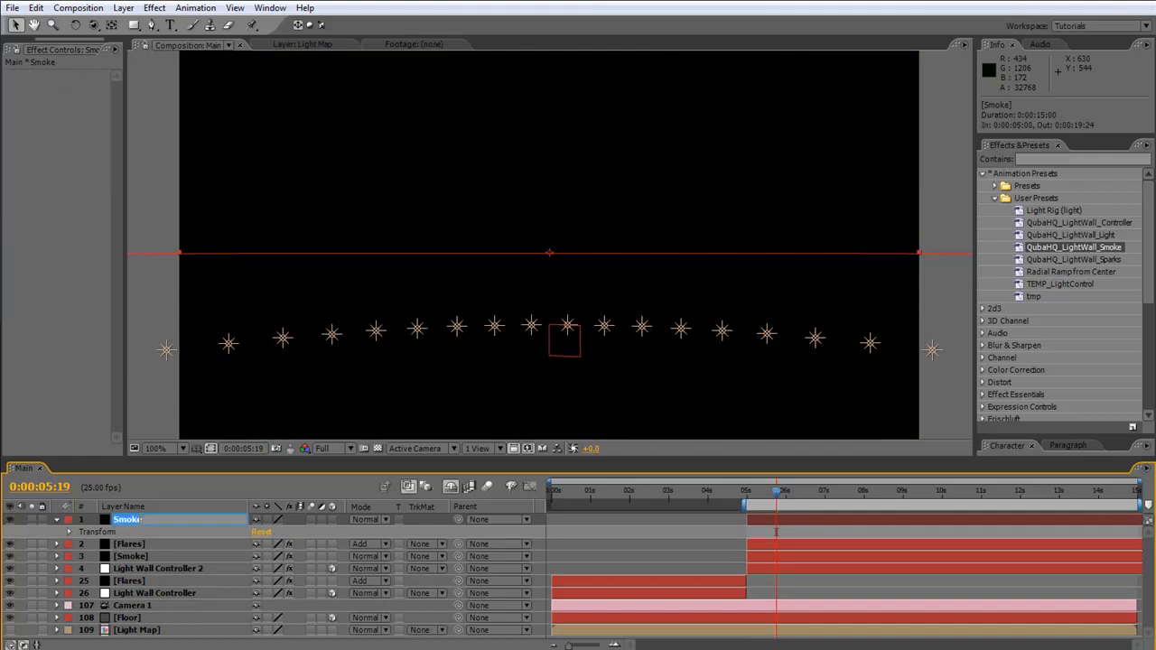
{"action": "type", "text": "Sparks"}
{"action": "key", "text": "Return"}
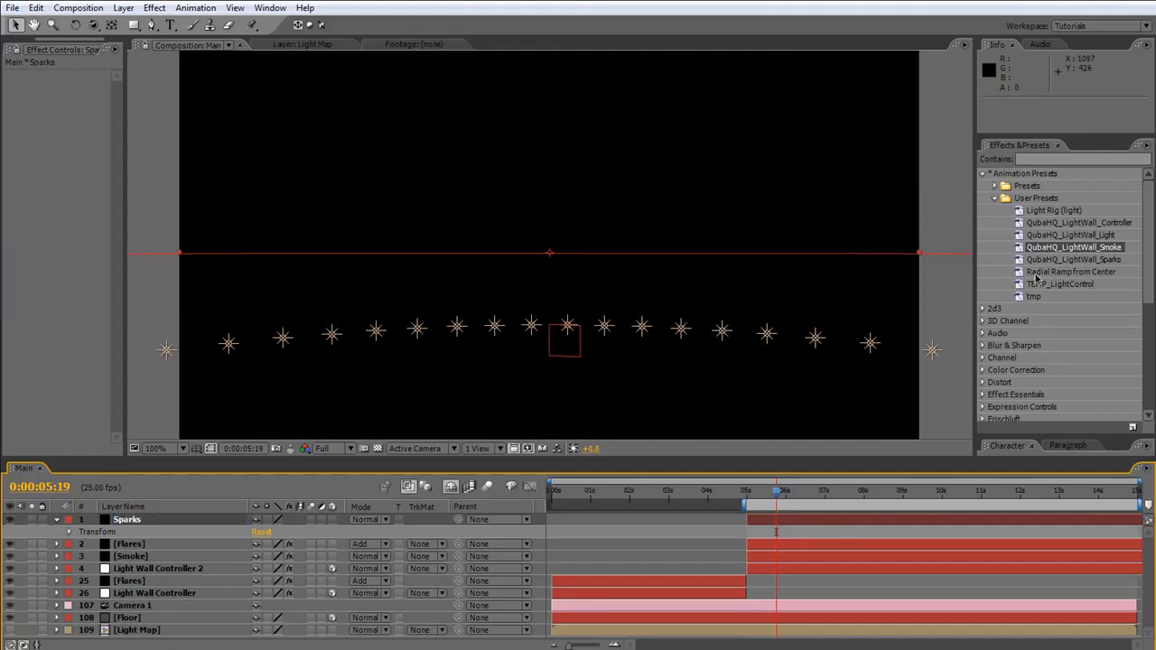
{"action": "double_click", "coordinate": [1085, 261]}
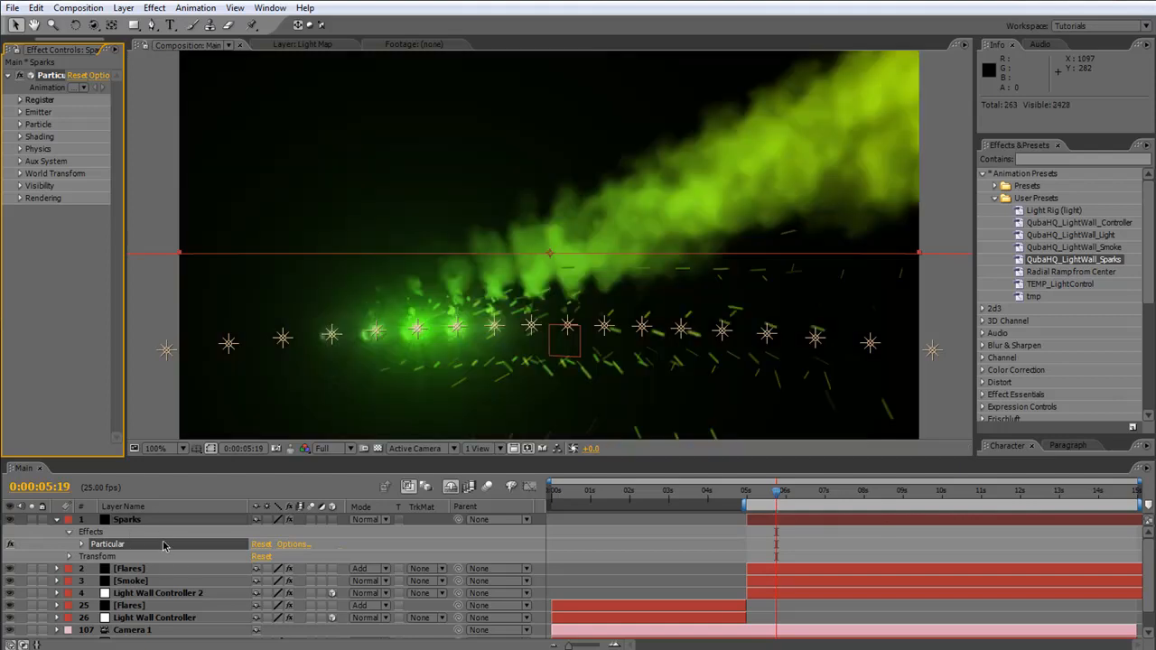
Set the Sparks layer's blending mode to Add and collapse its properties
{"action": "left_click", "coordinate": [373, 521]}
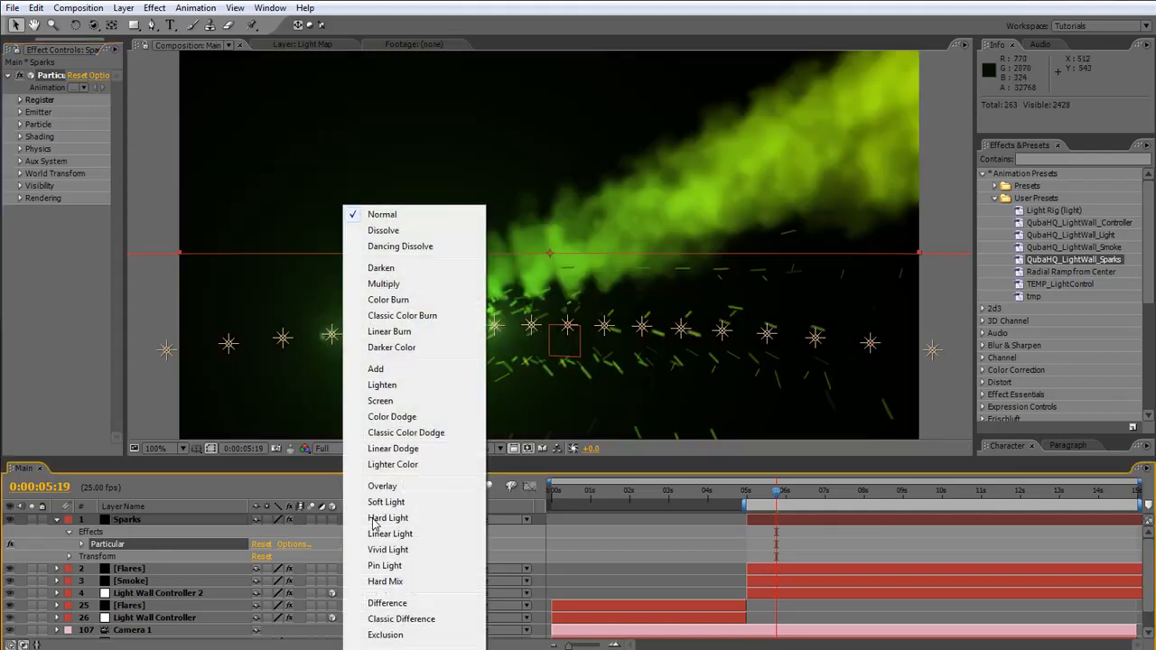
{"action": "left_click", "coordinate": [388, 369]}
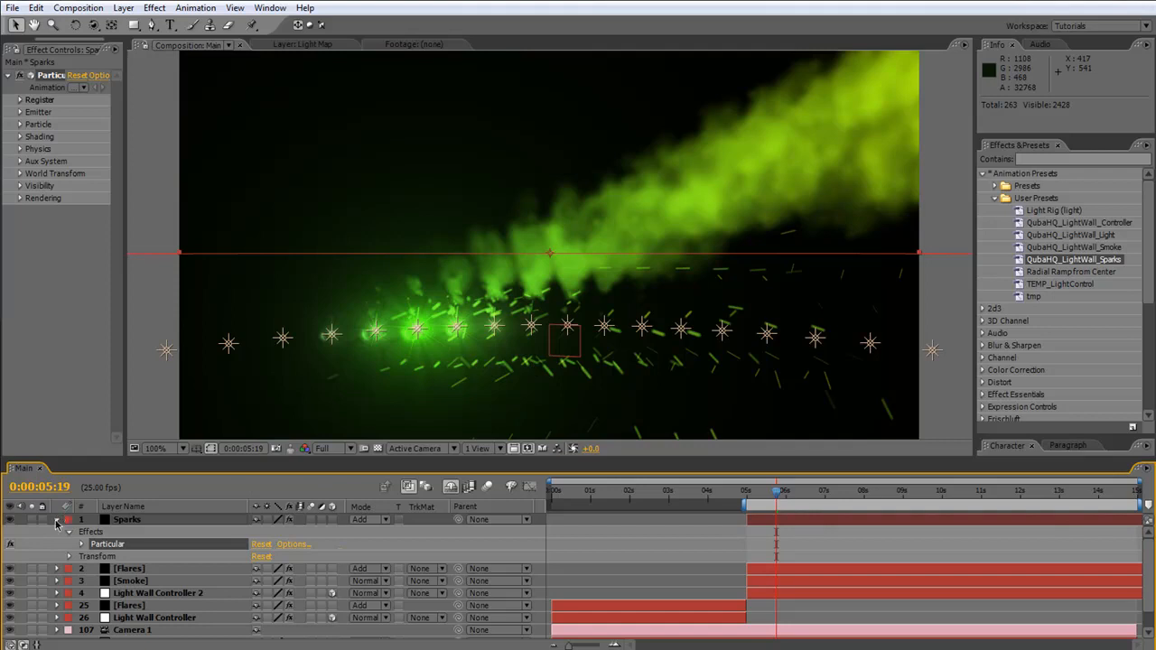
{"action": "left_click", "coordinate": [57, 524]}
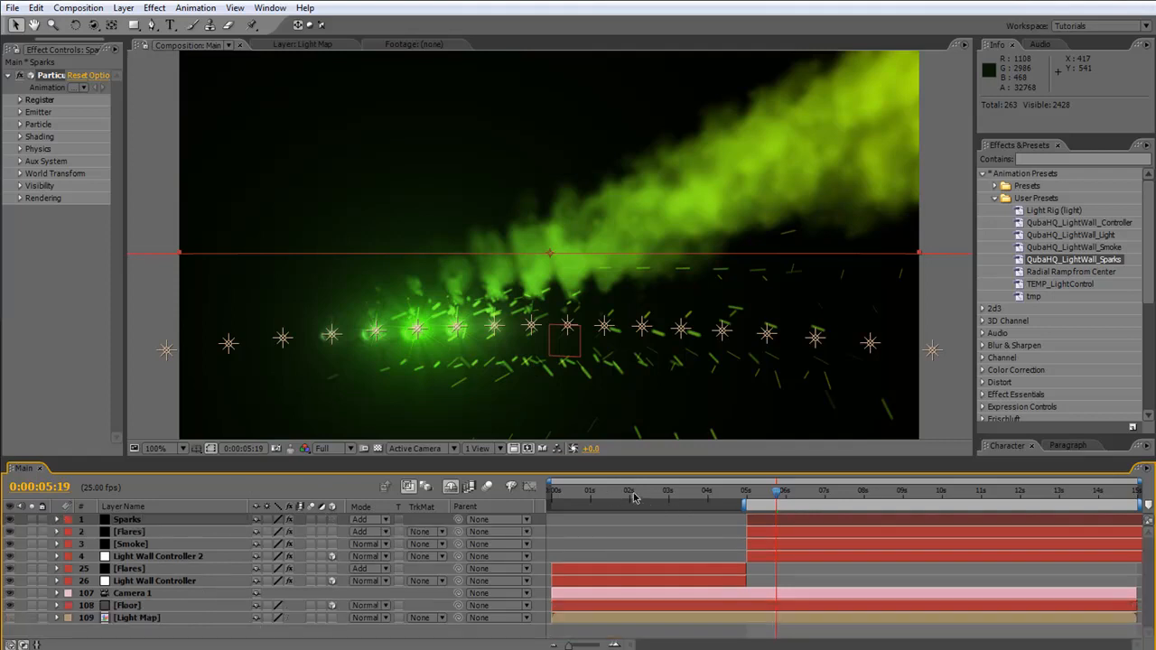
Return to 0:00:00:00 and set the first Position keyframe on Camera 1
{"action": "left_click", "coordinate": [629, 492]}
{"action": "left_click_drag", "start_coordinate": [629, 493], "coordinate": [624, 493]}
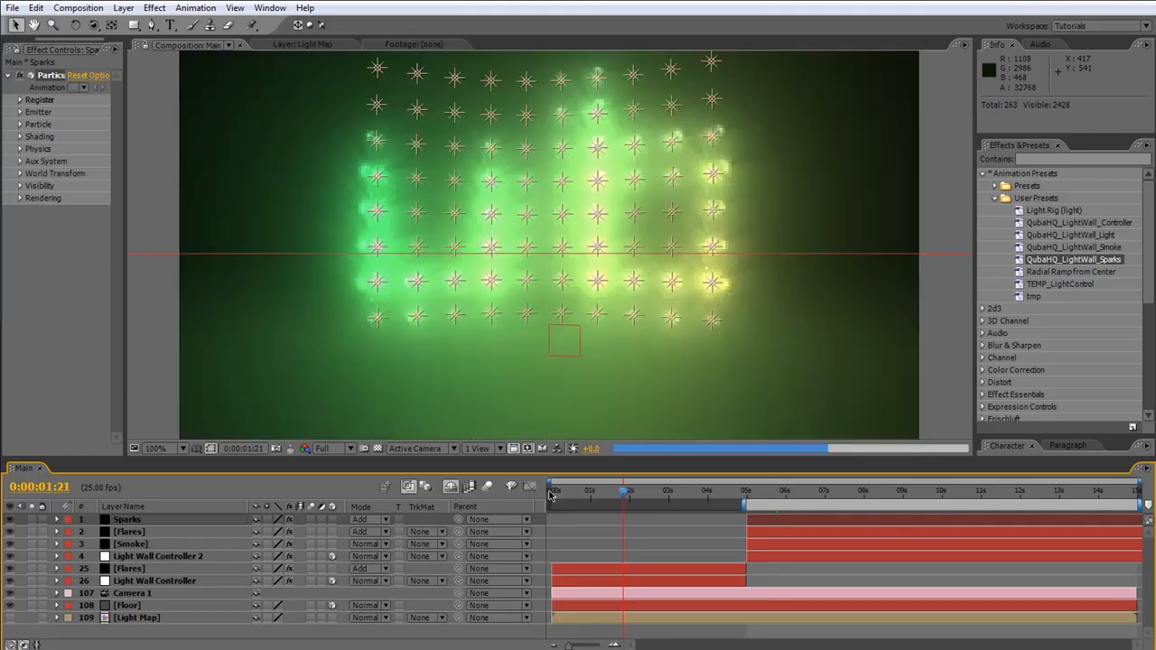
{"action": "left_click", "coordinate": [596, 493]}
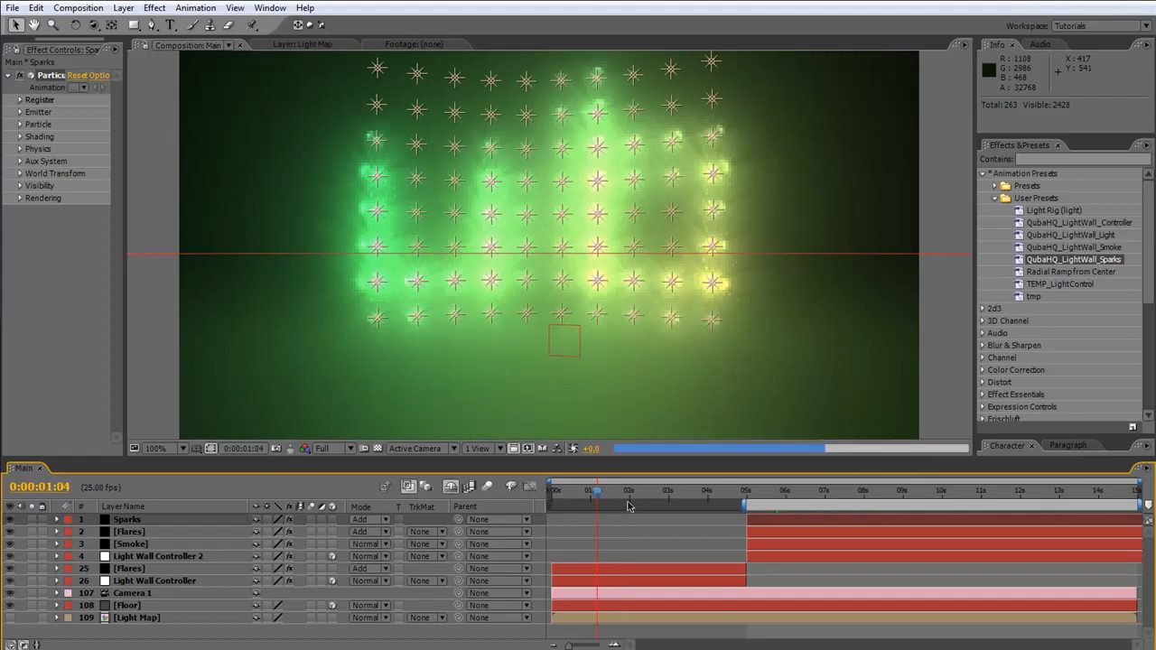
{"action": "key", "text": "Home"}
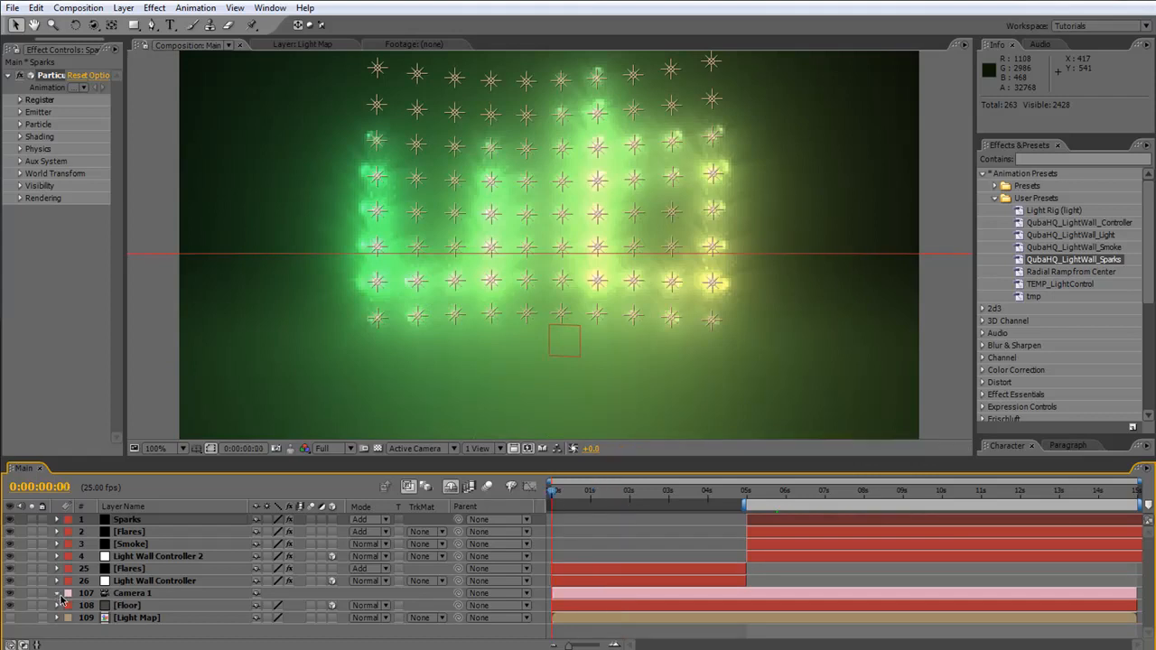
{"action": "left_click", "coordinate": [56, 593]}
{"action": "left_click", "coordinate": [94, 571]}
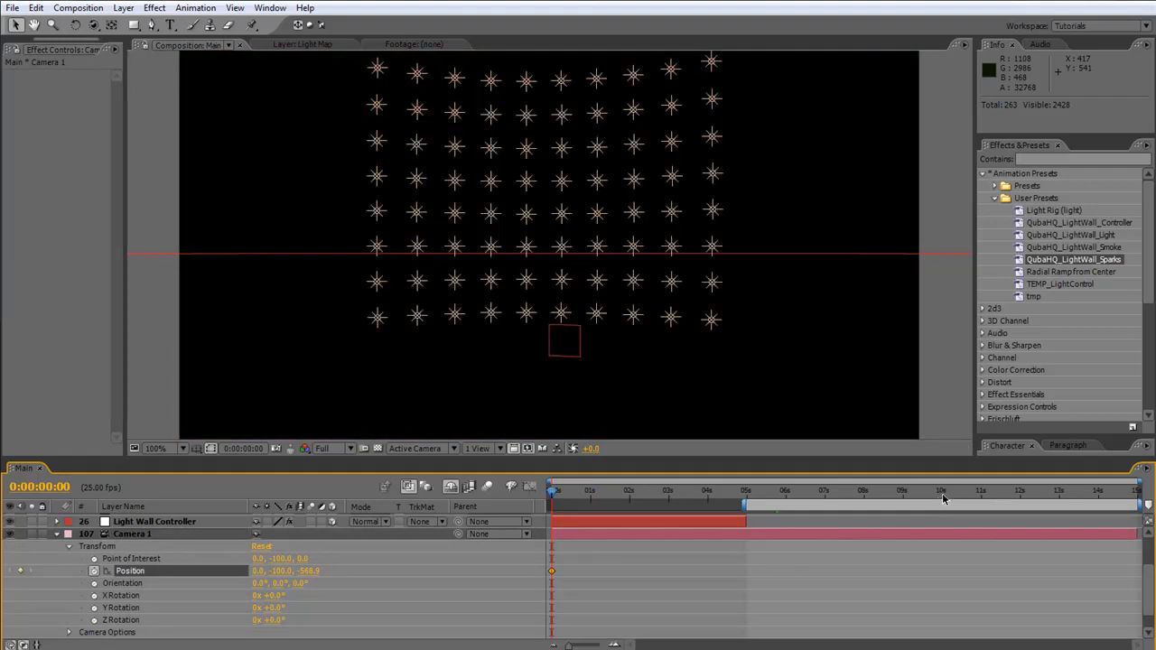
At 0:00:08:00, pull Camera 1 back to a Z position of about -975 for a second Position keyframe
{"action": "left_click", "coordinate": [944, 496]}
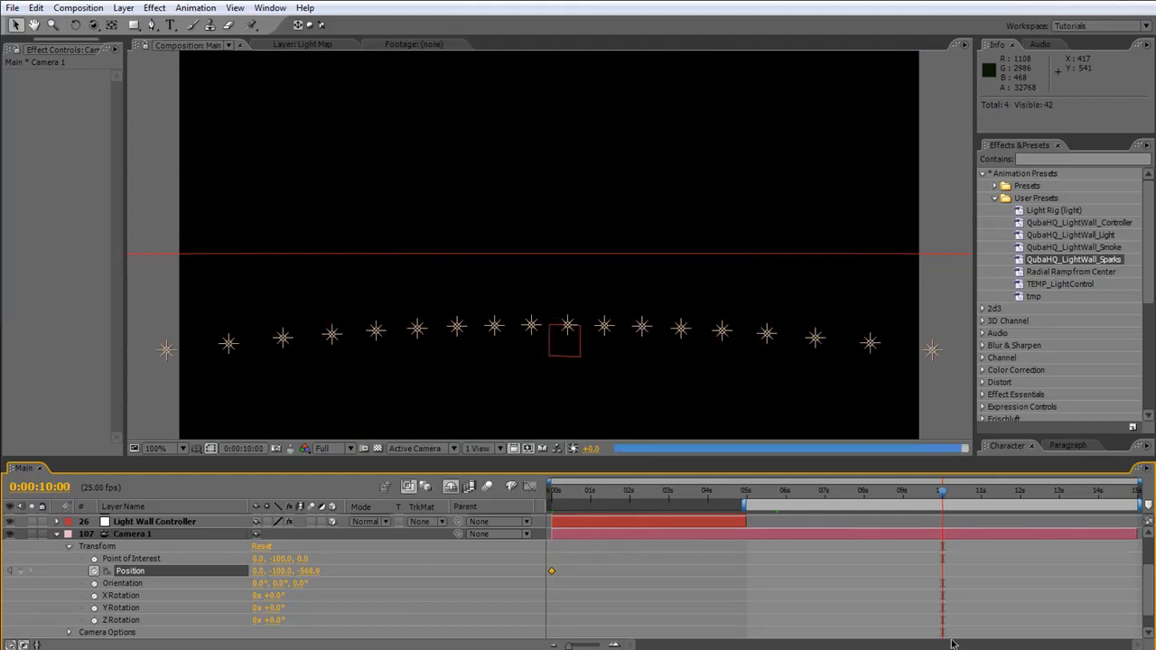
{"action": "left_click", "coordinate": [864, 495]}
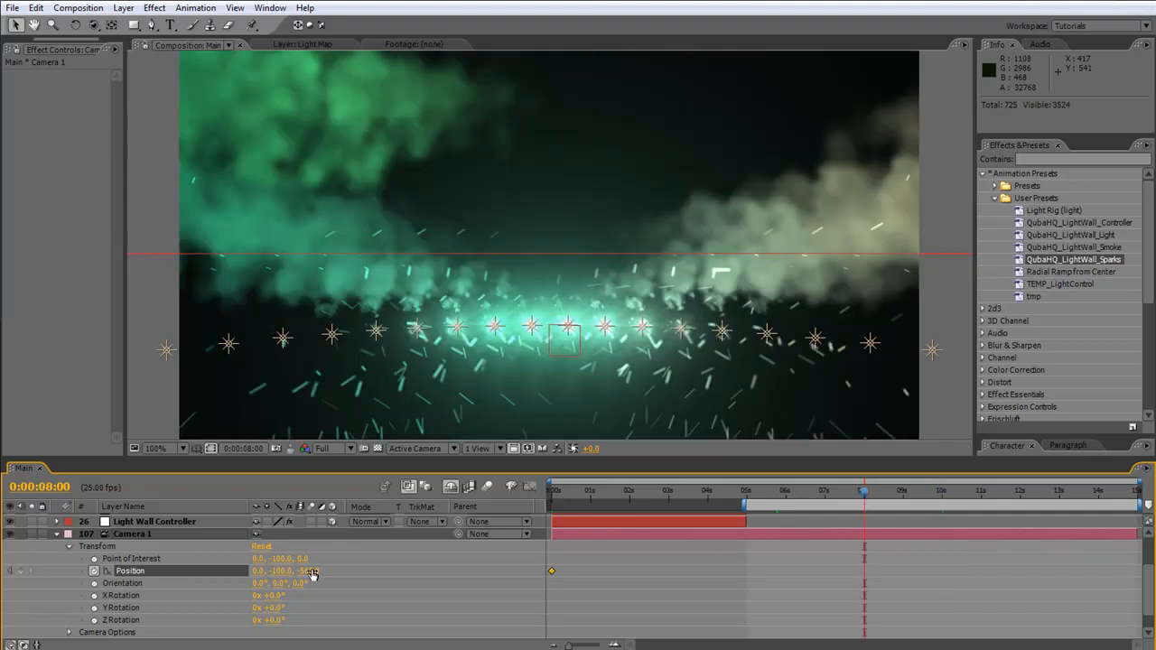
{"action": "left_click_drag", "start_coordinate": [310, 573], "coordinate": [285, 572]}
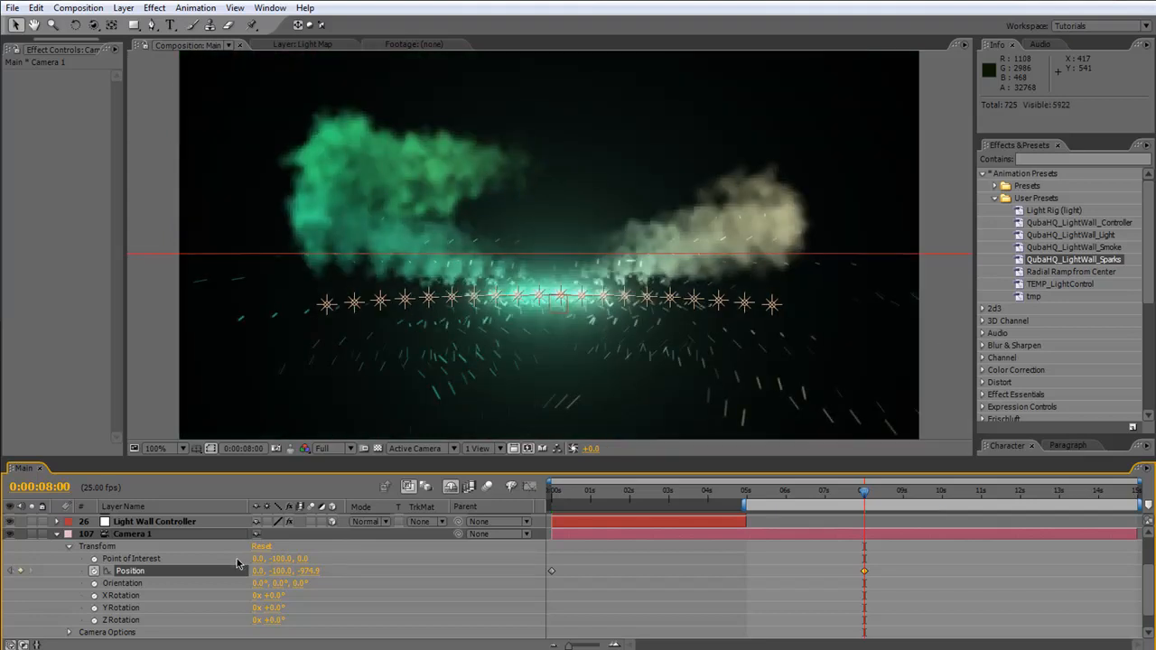
Move Camera 1's second Position keyframe to 0:00:10:00 and check the camera move at 0:00:03:05 and 0:00:06:20
{"action": "left_click_drag", "start_coordinate": [866, 571], "coordinate": [938, 571]}
{"action": "left_click", "coordinate": [945, 494]}
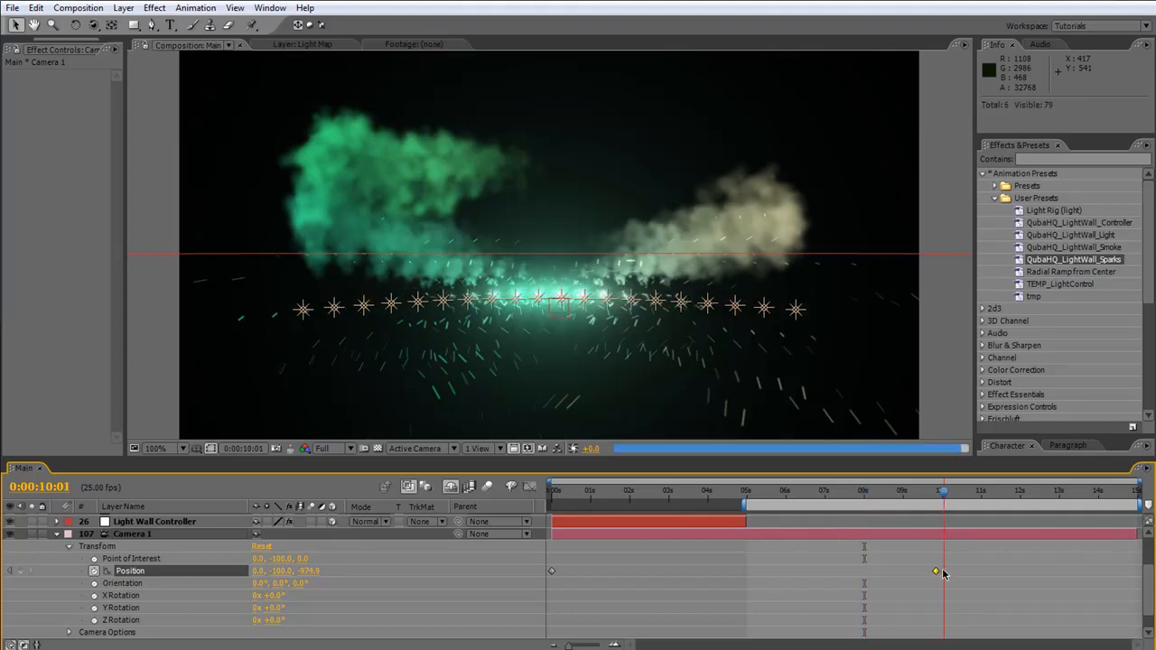
{"action": "key", "text": "Page_Up"}
{"action": "key", "text": "Page_Up"}
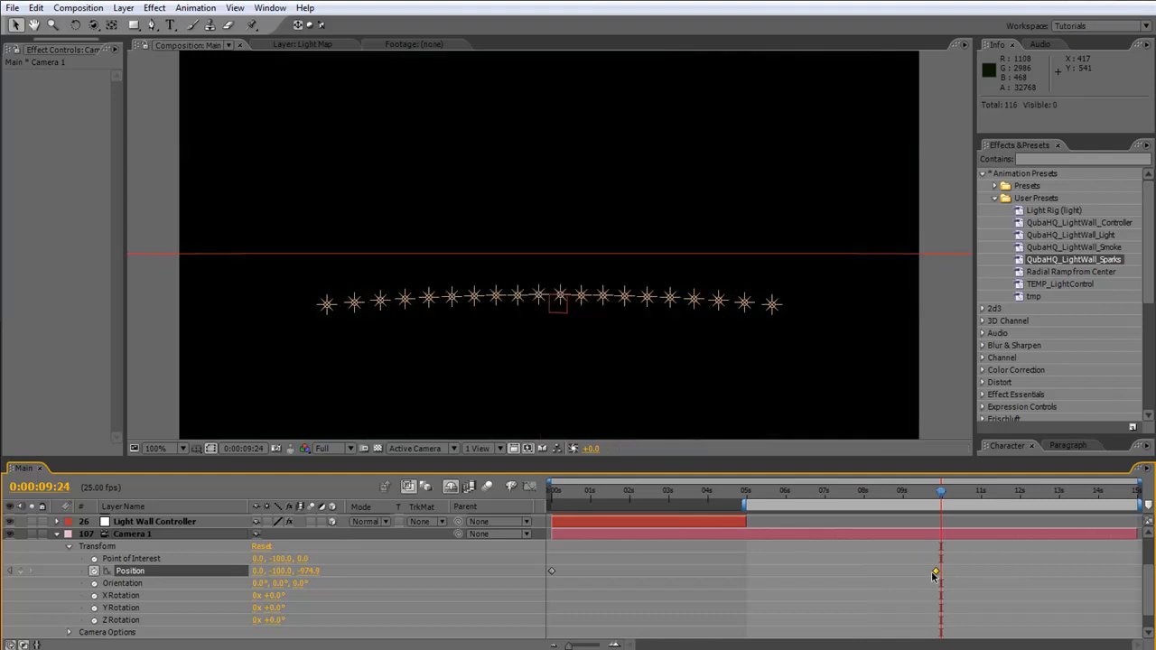
{"action": "key", "text": "Page_Down"}
{"action": "left_click_drag", "start_coordinate": [936, 573], "coordinate": [941, 573]}
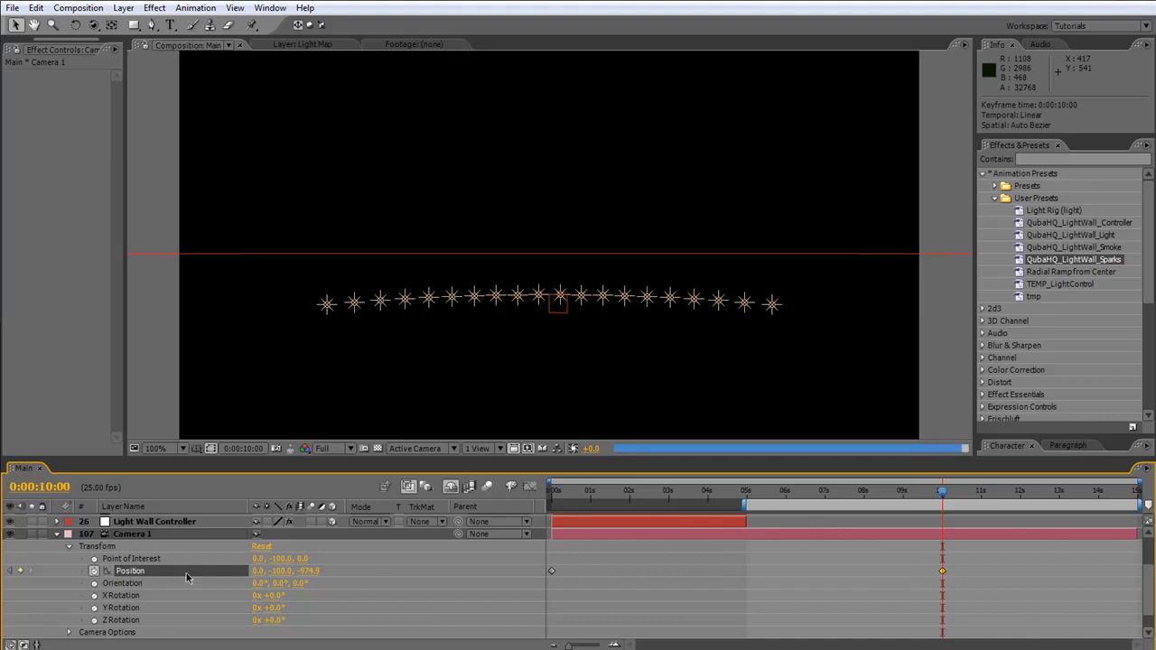
{"action": "left_click", "coordinate": [57, 533]}
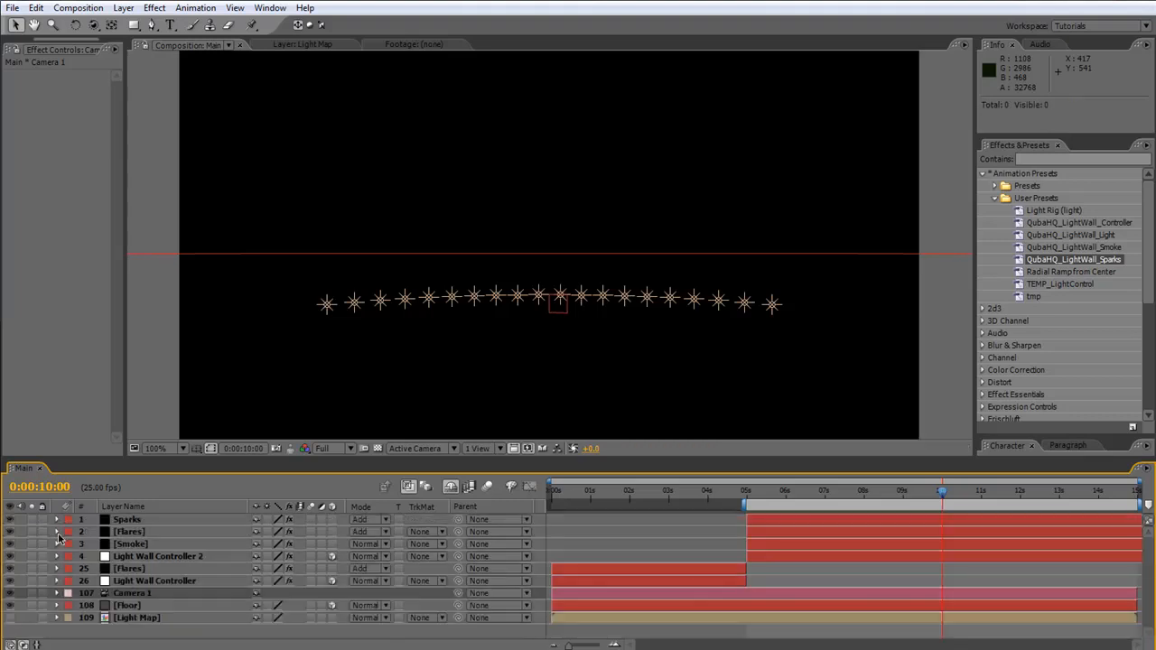
{"action": "left_click", "coordinate": [676, 494]}
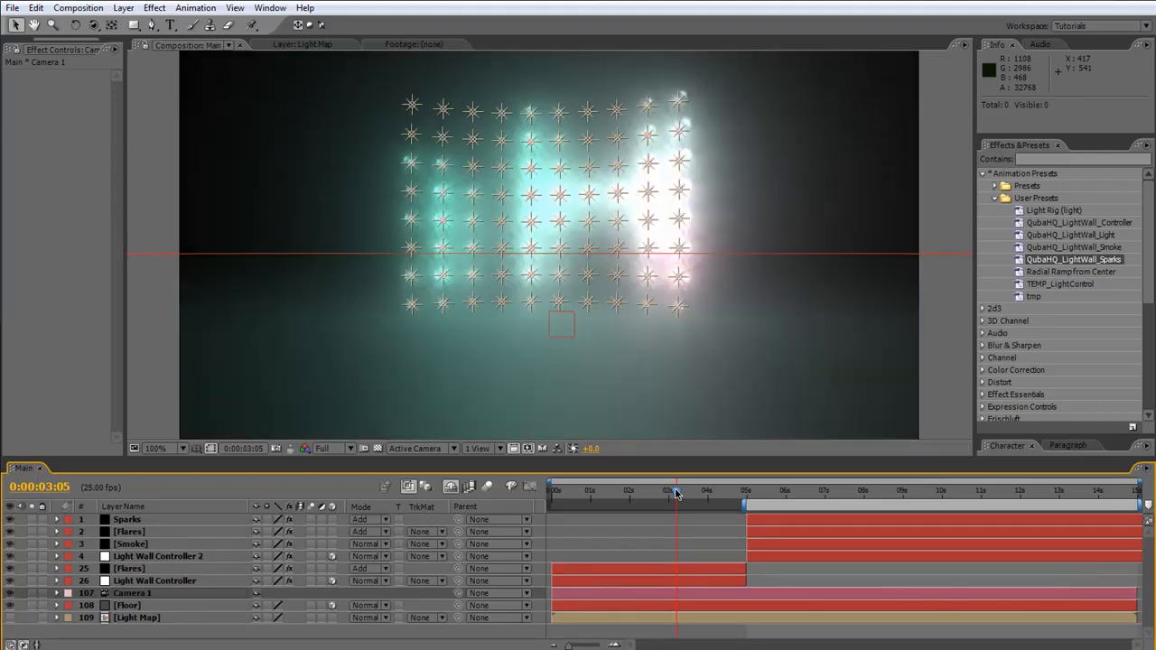
{"action": "left_click", "coordinate": [819, 496]}
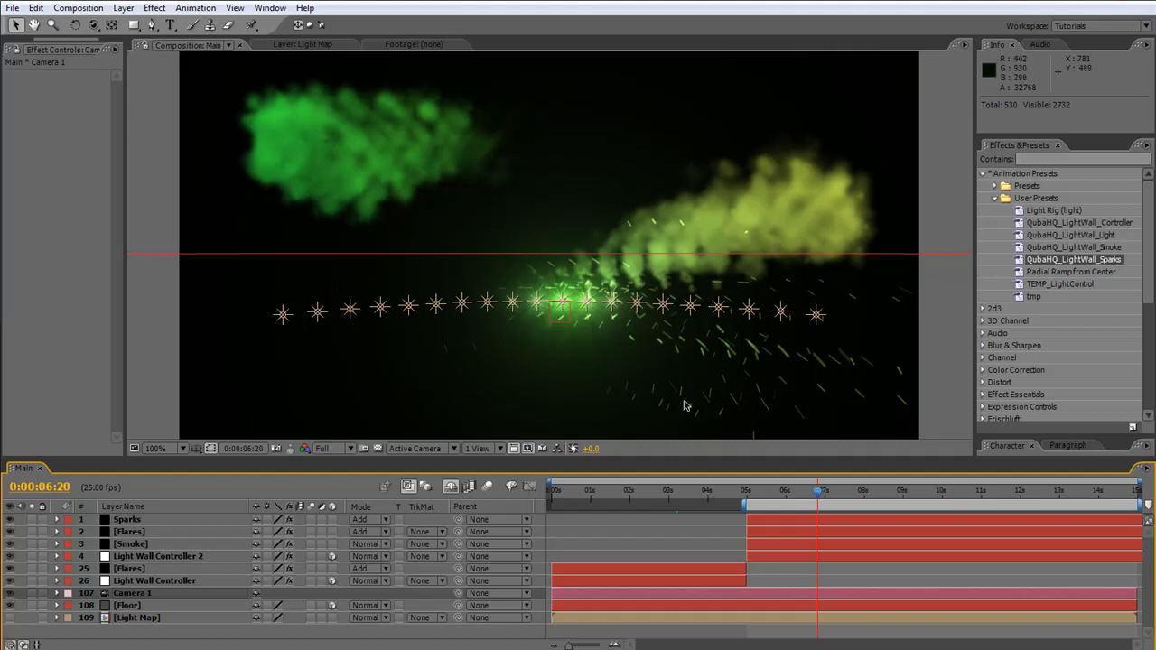
{"action": "left_click", "coordinate": [152, 635]}
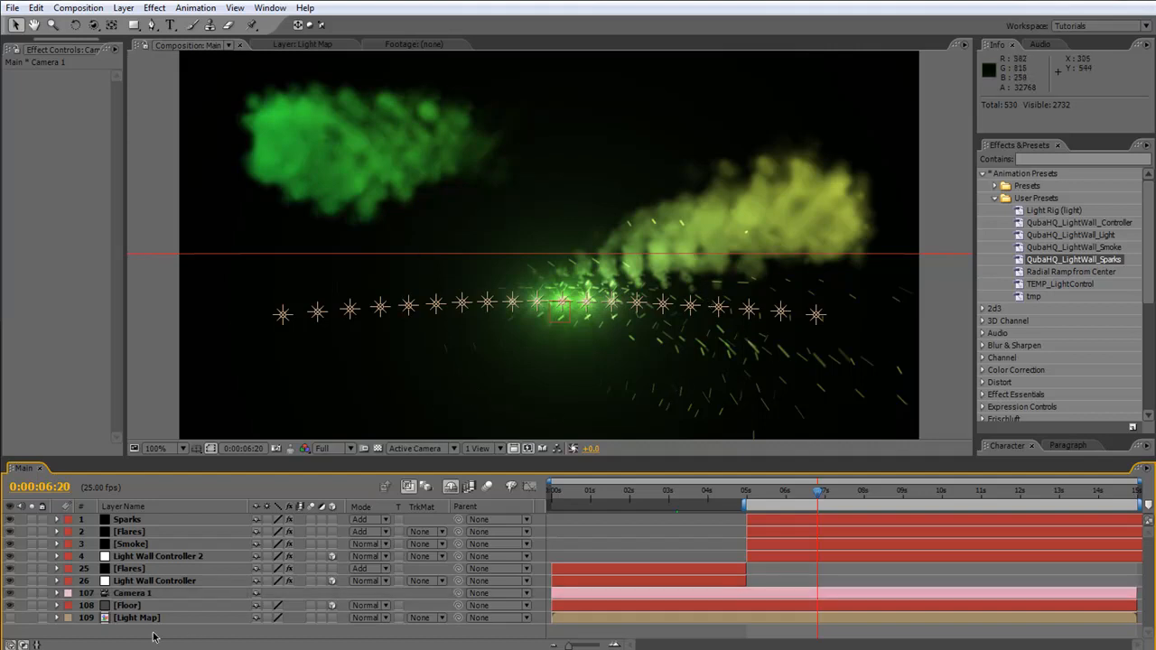
{"action": "key", "text": "ctrl+alt+shift+y"}
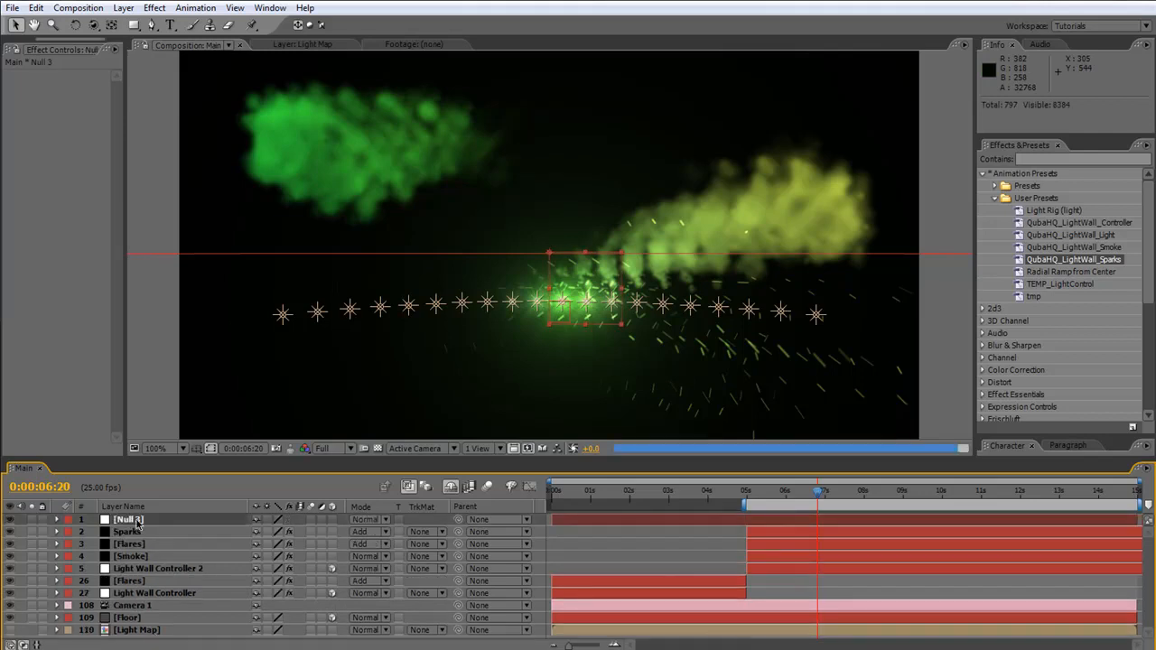
{"action": "key", "text": "ctrl+z"}
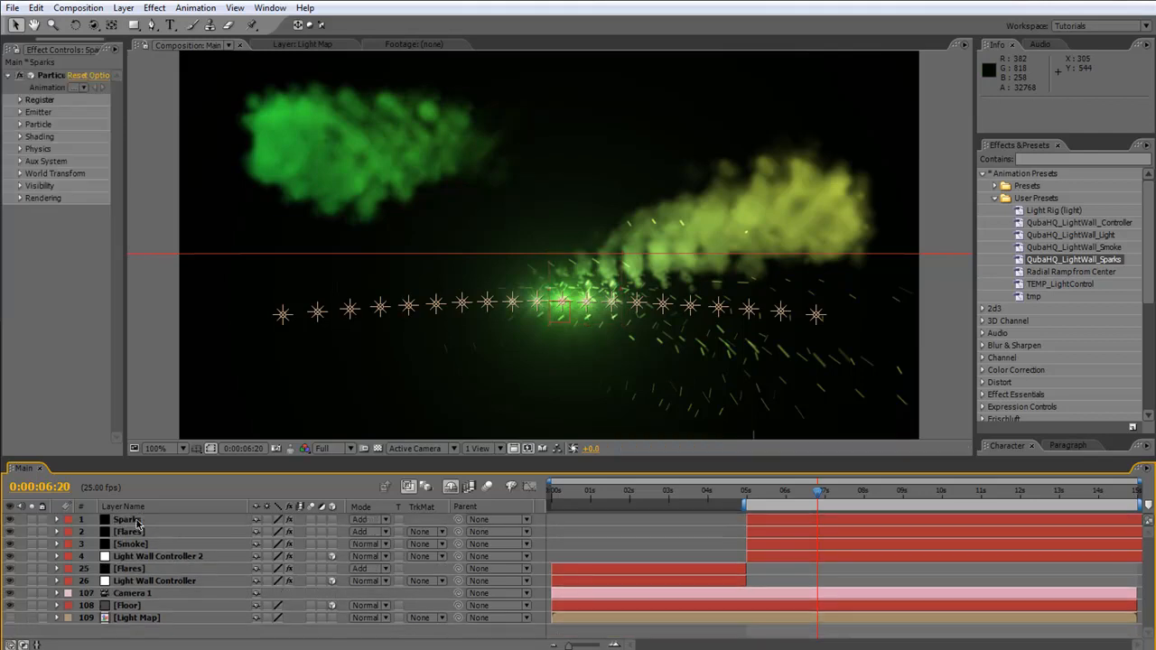
Add a point light at 100% intensity with the green color 00FF18 to the Main composition
{"action": "key", "text": "ctrl+alt+shift+l"}
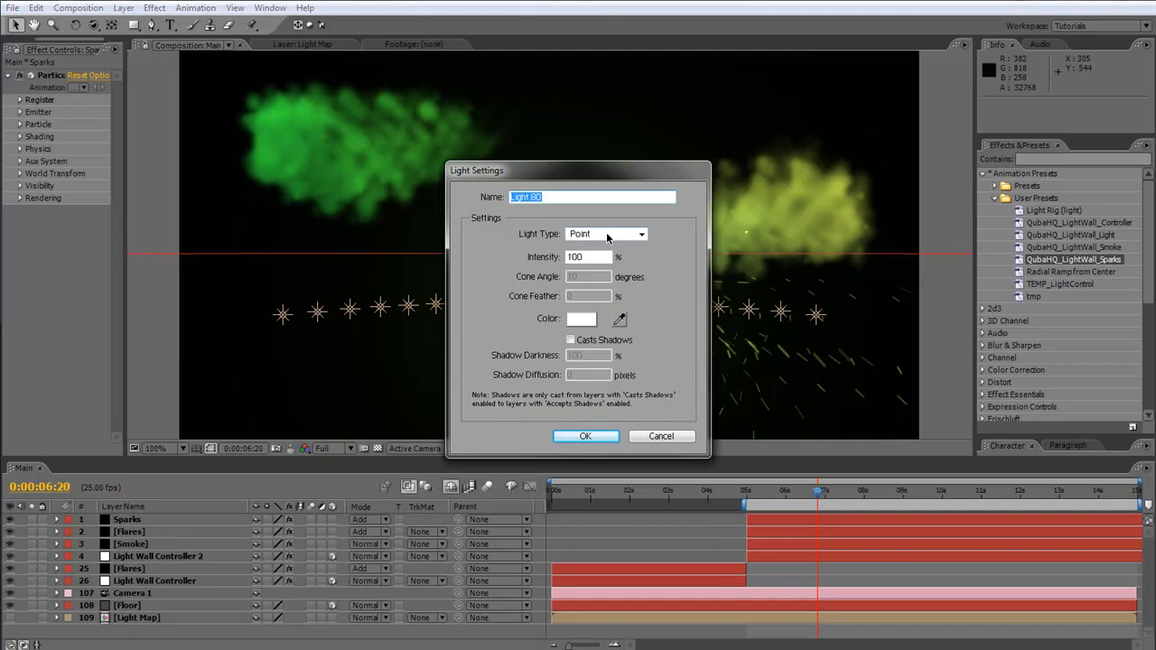
{"action": "left_click", "coordinate": [590, 321]}
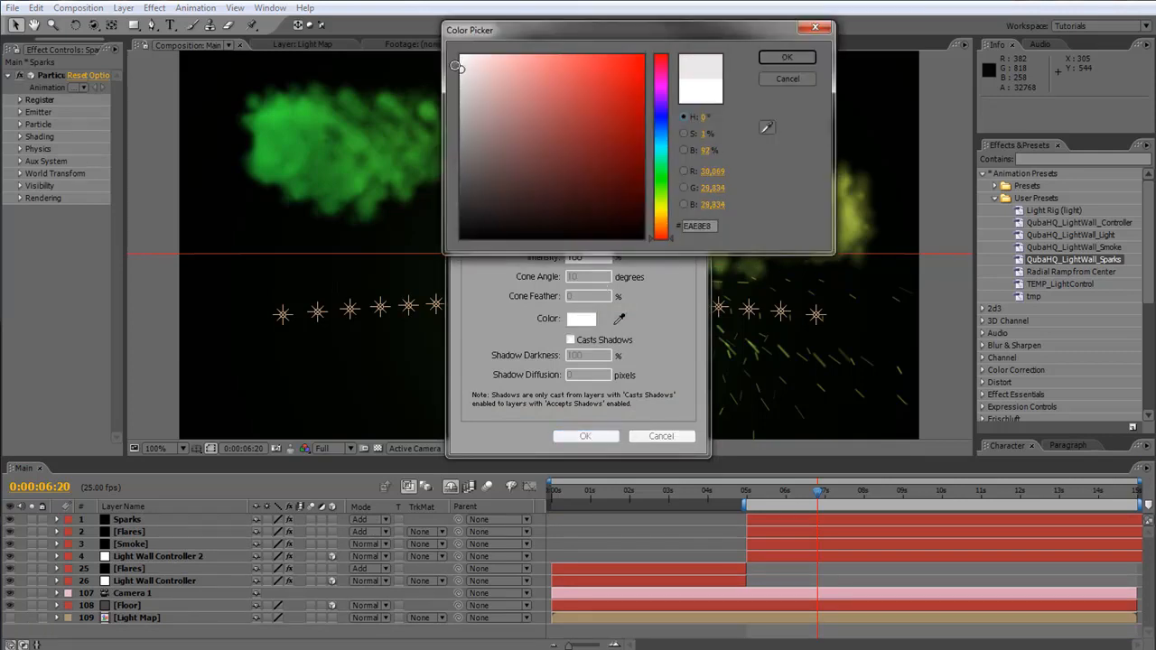
{"action": "left_click", "coordinate": [663, 179]}
{"action": "left_click", "coordinate": [617, 82]}
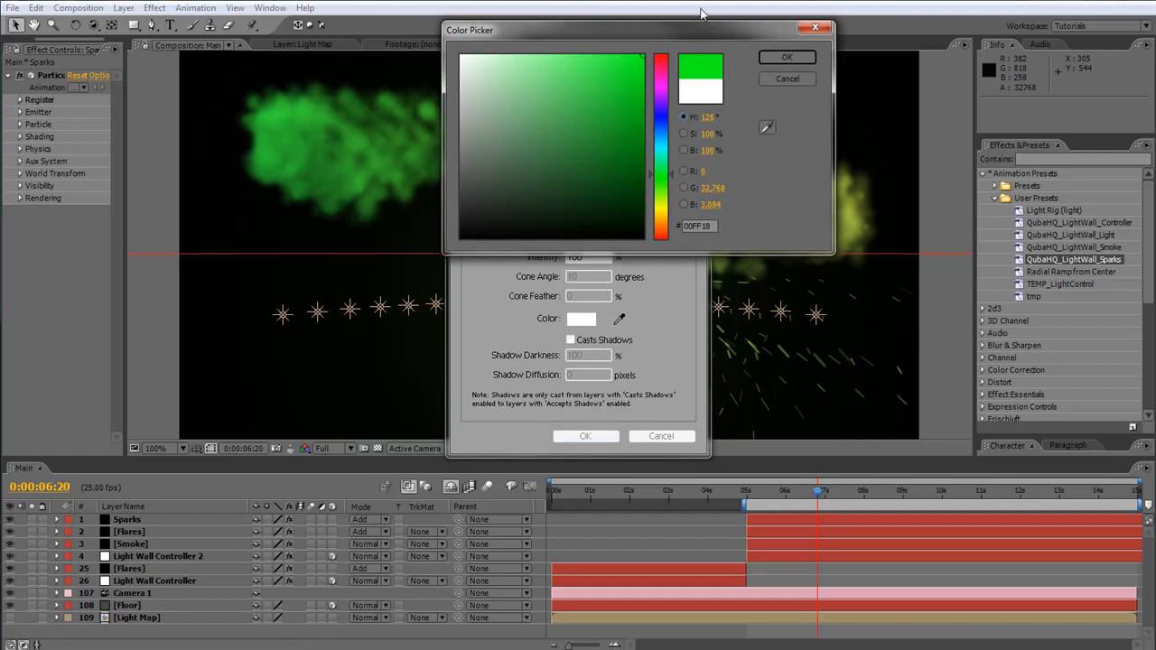
{"action": "left_click", "coordinate": [787, 57]}
{"action": "left_click", "coordinate": [586, 438]}
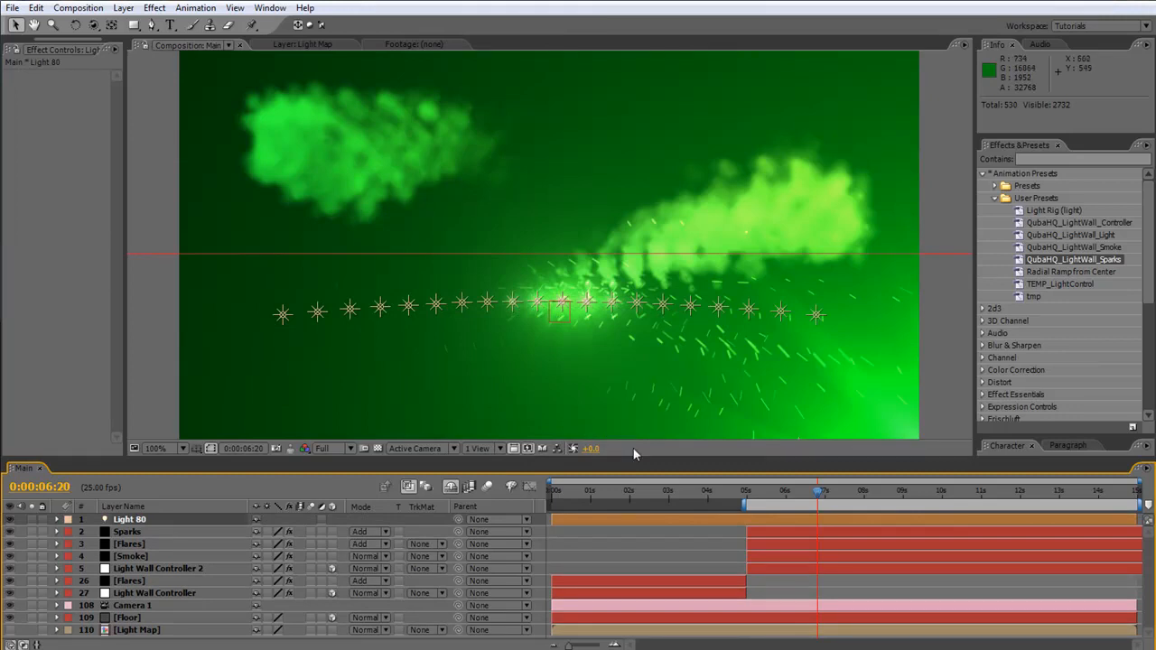
Shift the green light's layer so it starts at 0:00:05:00, and suspend the preview refresh
{"action": "left_click_drag", "start_coordinate": [709, 521], "coordinate": [940, 493]}
{"action": "left_click", "coordinate": [941, 493]}
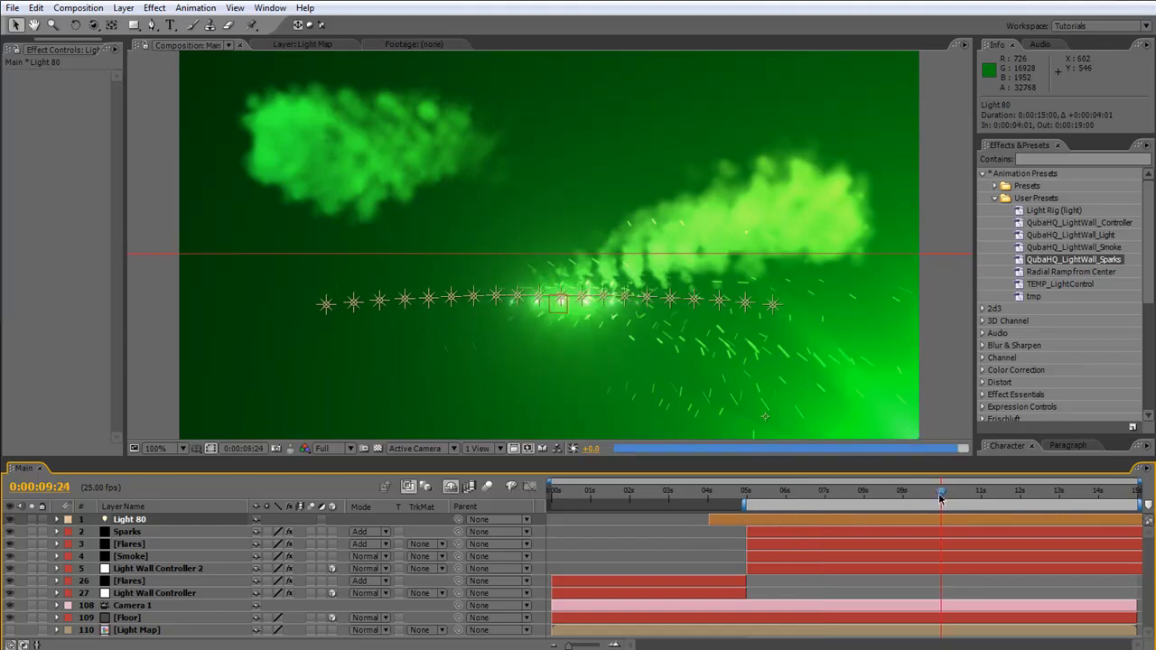
{"action": "left_click_drag", "start_coordinate": [795, 522], "coordinate": [808, 518]}
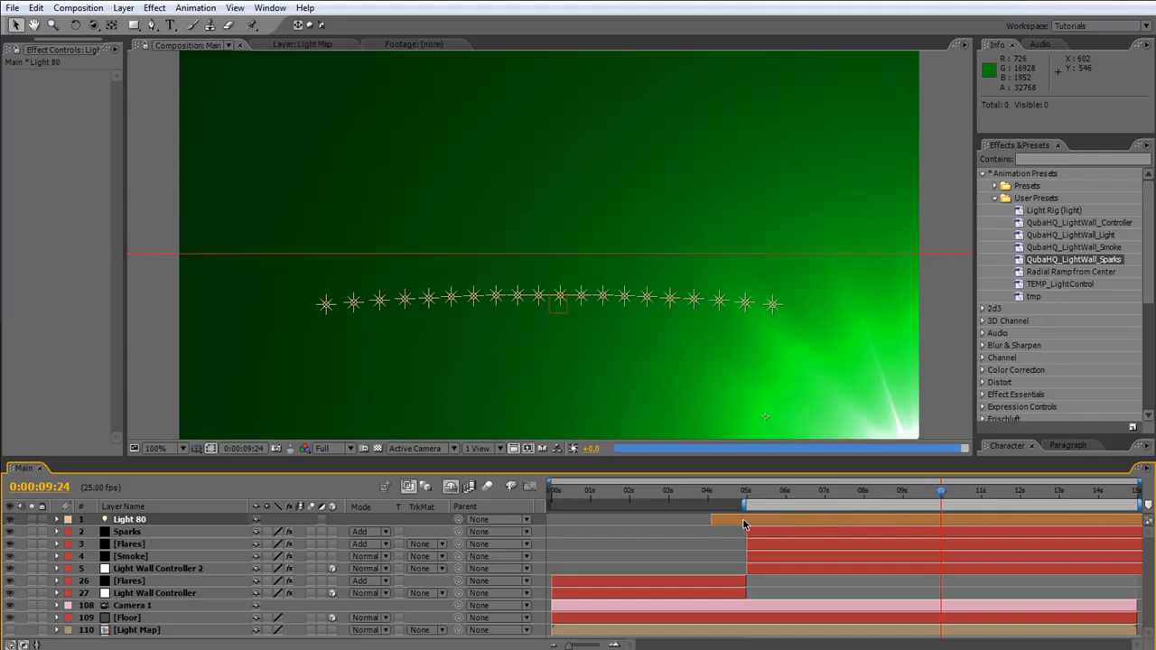
{"action": "left_click_drag", "start_coordinate": [776, 496], "coordinate": [807, 522]}
{"action": "key", "text": "Caps_Lock"}
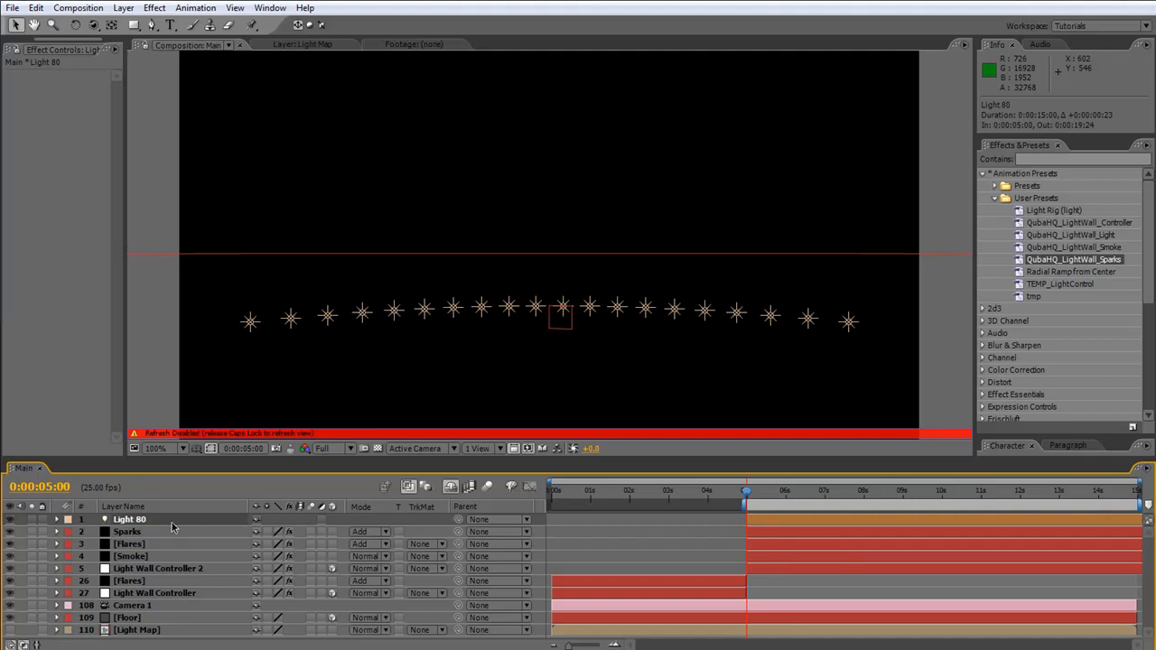
Enlarge the timeline, show the hidden emitter layers, and reveal the Position of Emitter 0 and Light 80
{"action": "left_click_drag", "start_coordinate": [548, 458], "coordinate": [562, 394]}
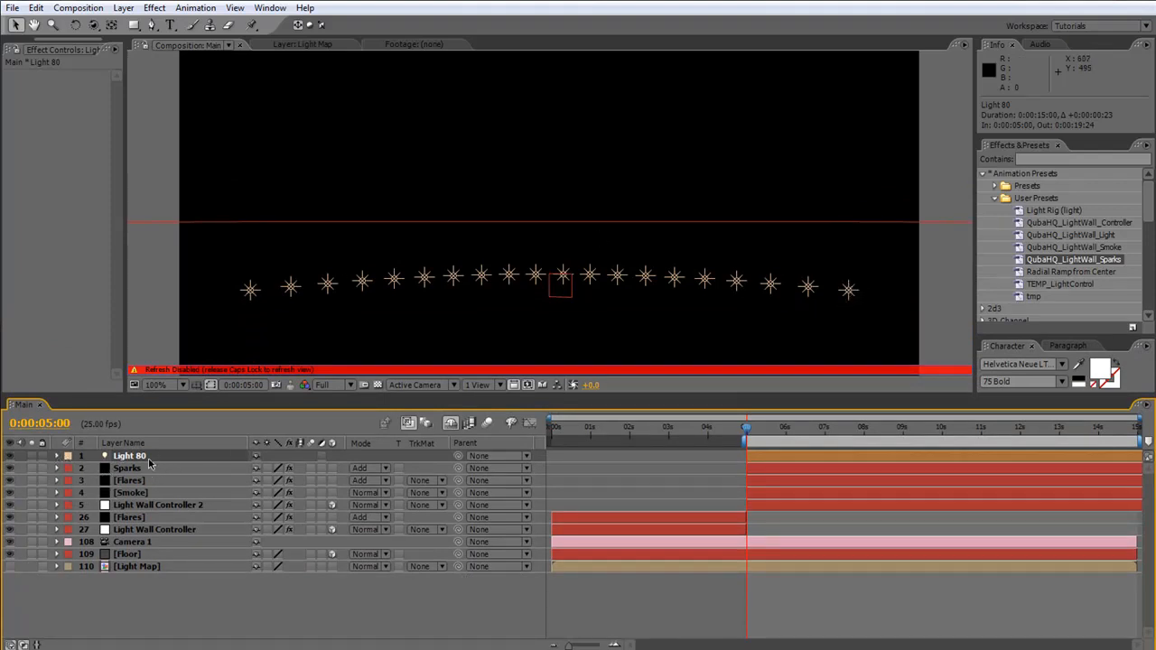
{"action": "left_click", "coordinate": [451, 424]}
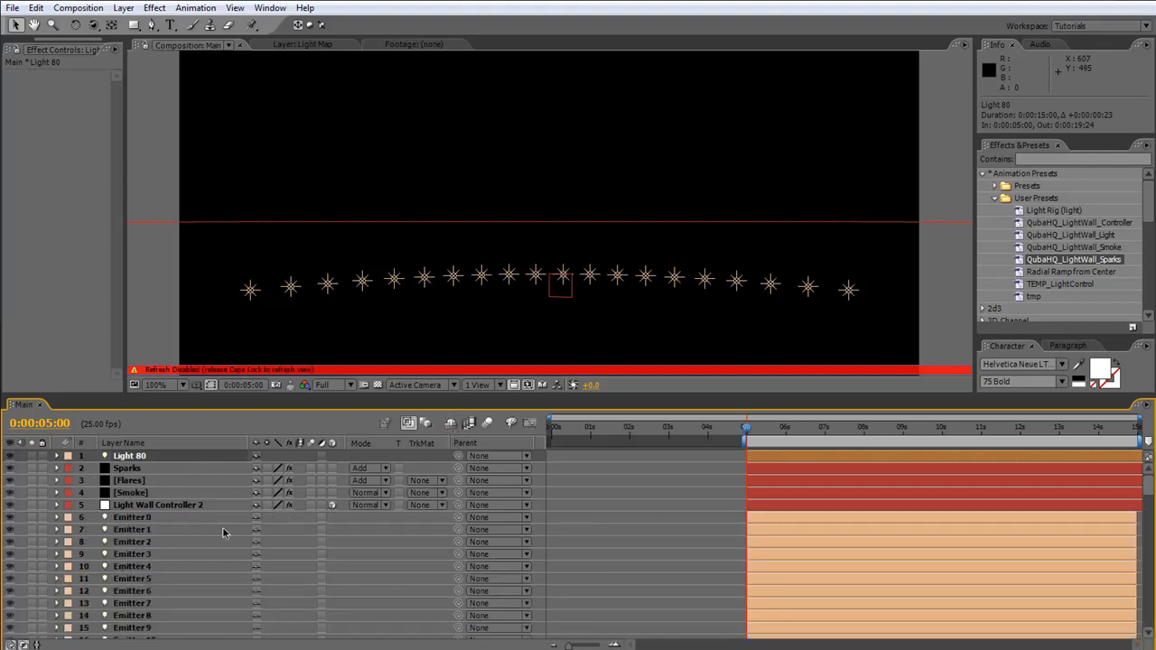
{"action": "left_click", "coordinate": [134, 519]}
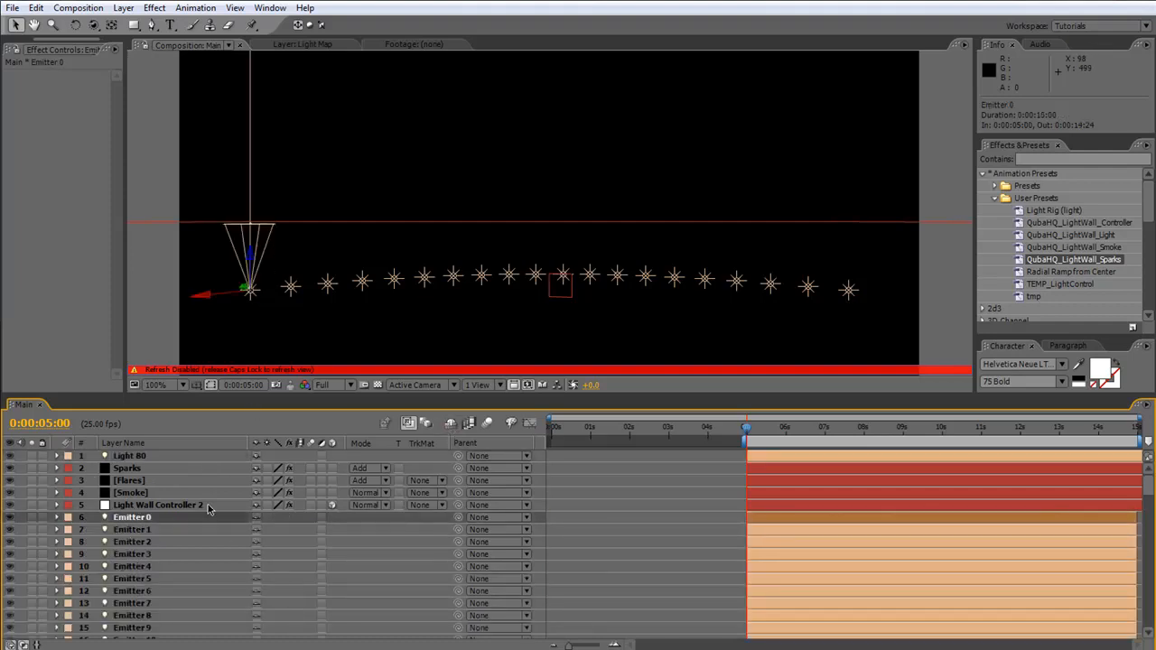
{"action": "key", "text": "p"}
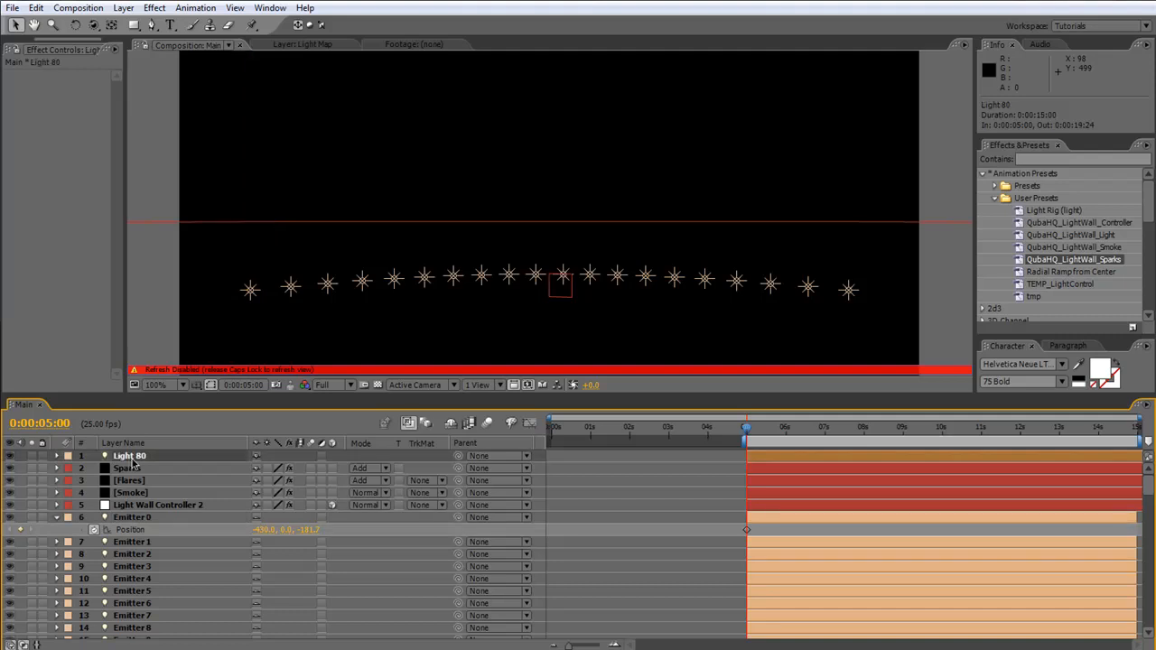
{"action": "key", "text": "p"}
Set Light 80's Position to -430, 0, -180 so it sits at Emitter 0
{"action": "left_click", "coordinate": [267, 468]}
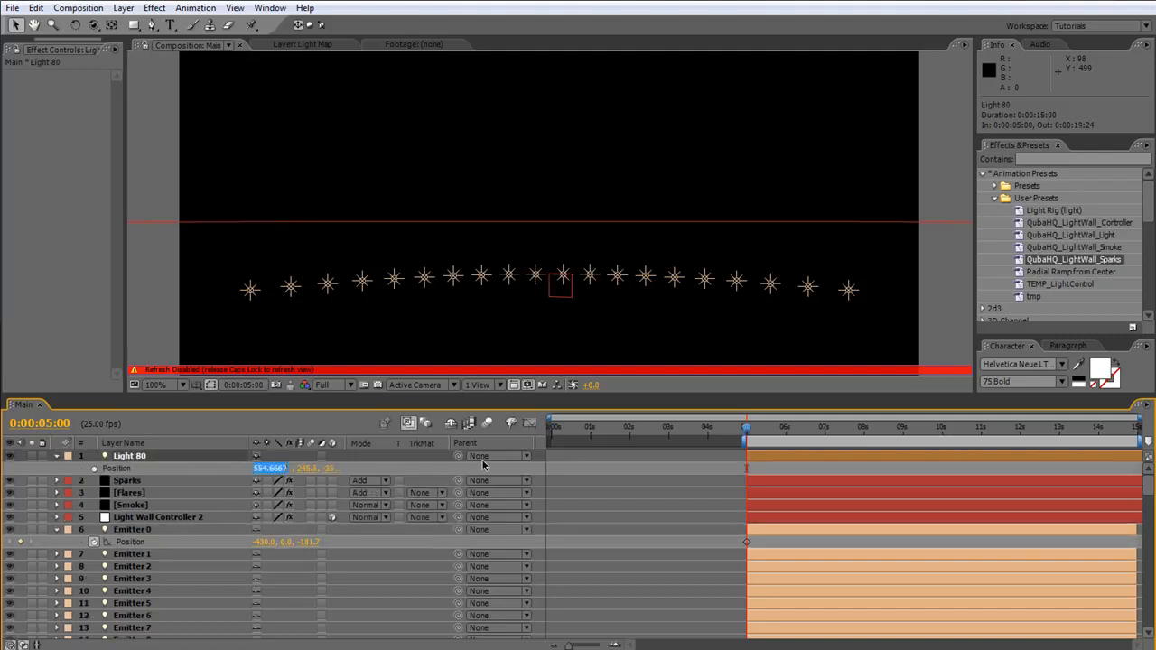
{"action": "type", "text": "-430"}
{"action": "key", "text": "Tab"}
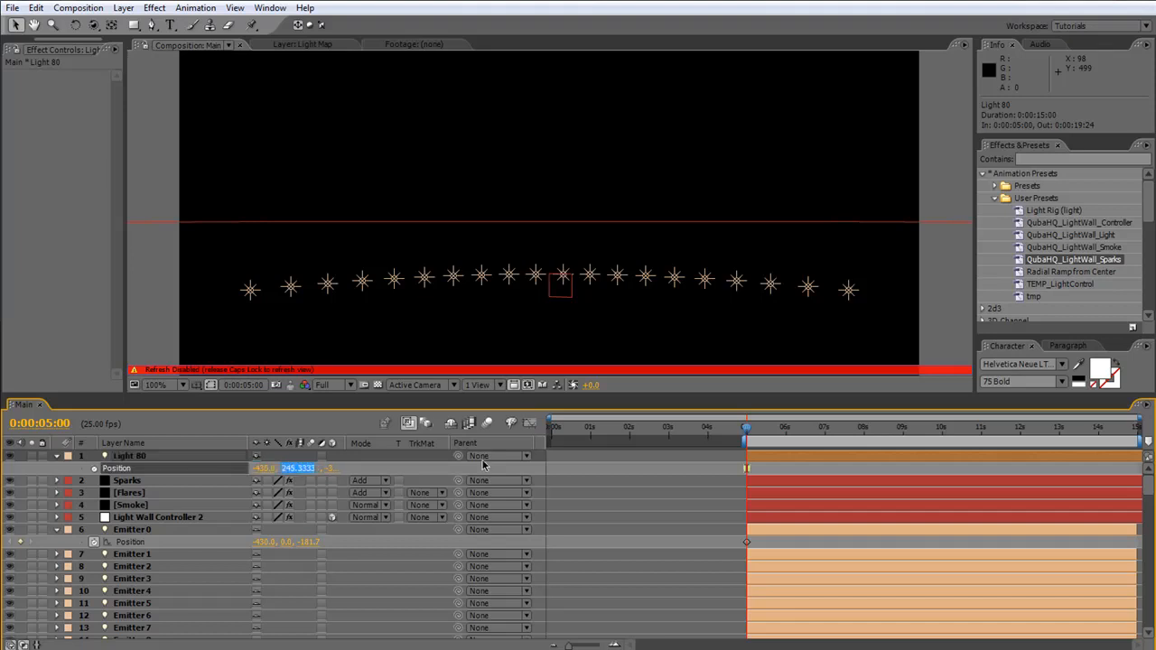
{"action": "type", "text": "0"}
{"action": "key", "text": "Tab"}
{"action": "type", "text": "-180"}
{"action": "key", "text": "Tab"}
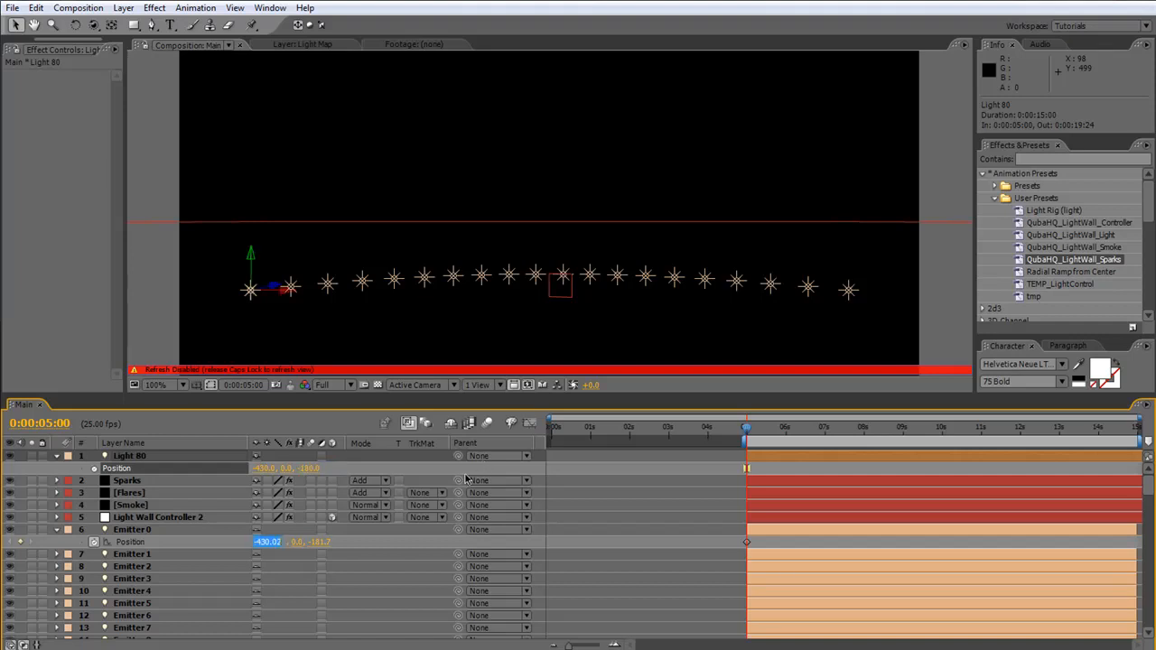
Raise Light 80 above the emitter row to a Y position of -231, and resume the preview refresh
{"action": "left_click_drag", "start_coordinate": [286, 468], "coordinate": [72, 468]}
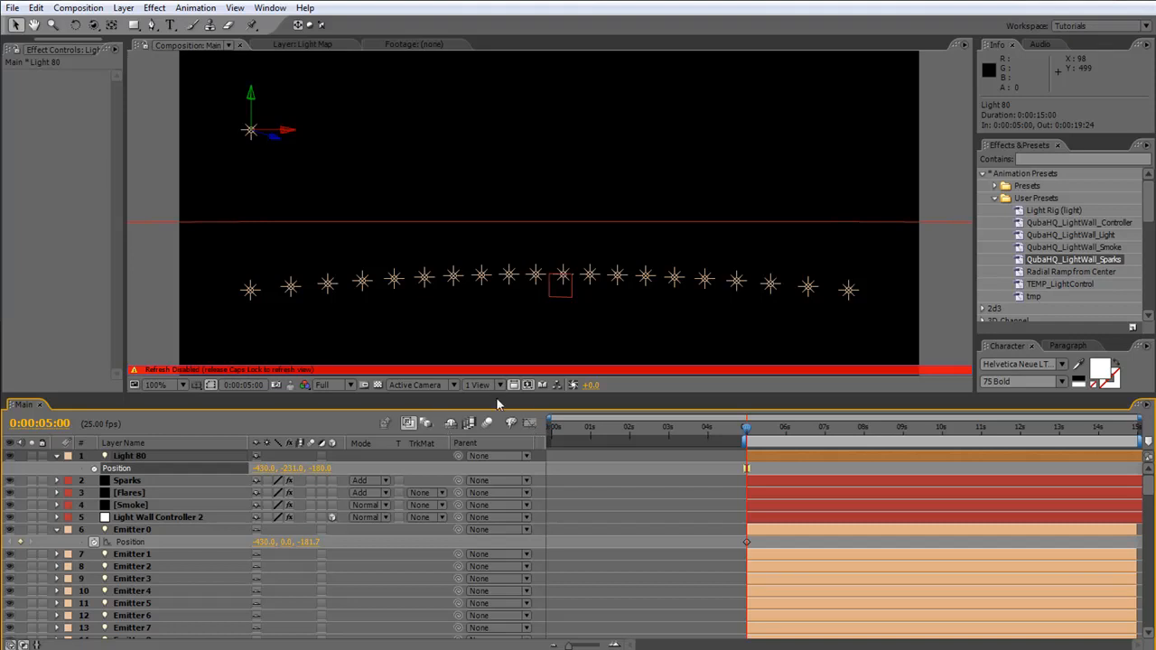
{"action": "key", "text": "Caps_Lock"}
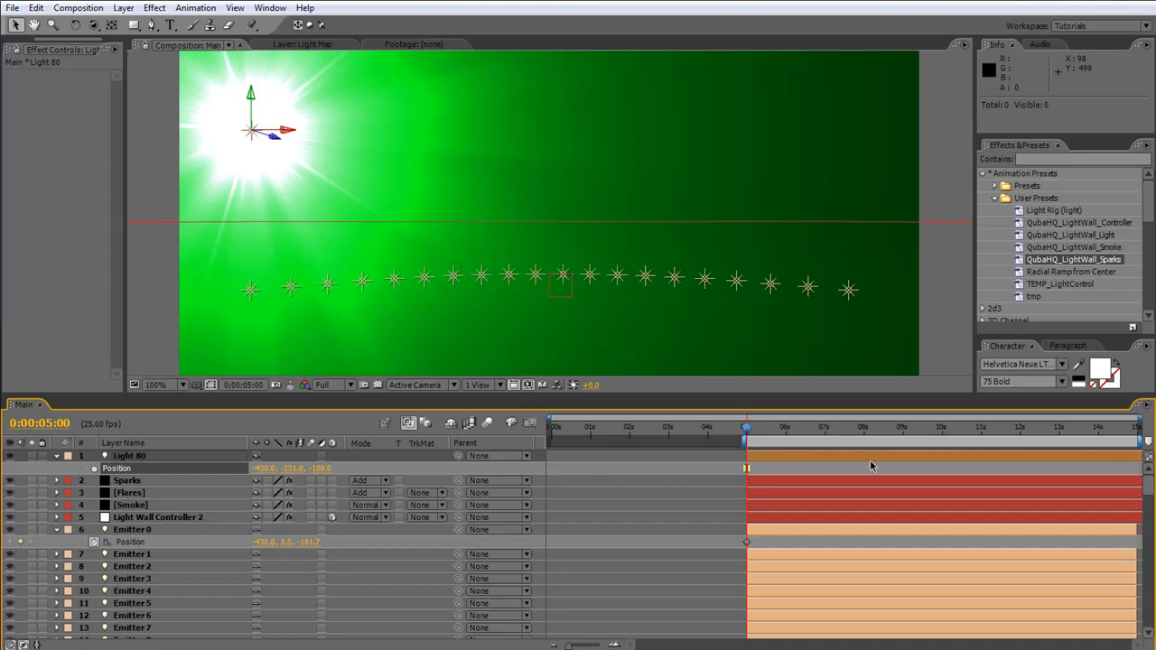
{"action": "left_click", "coordinate": [380, 472]}
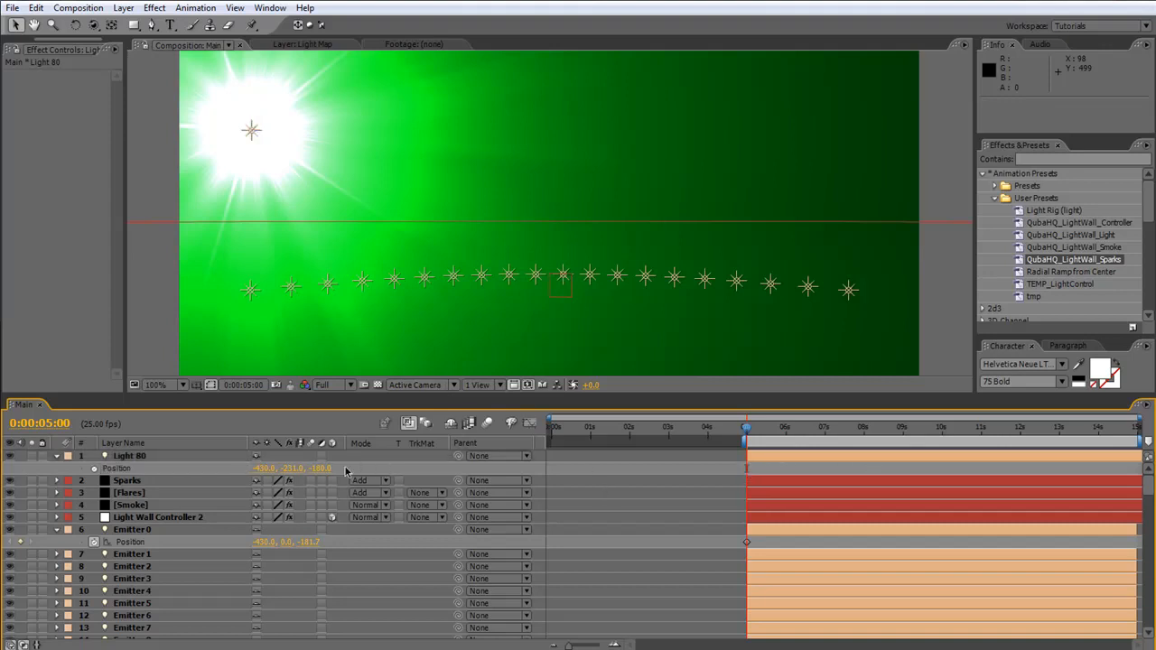
Open the Light Map composition and expand the Ramp effect properties of Color Ramp 2
{"action": "left_click", "coordinate": [135, 459]}
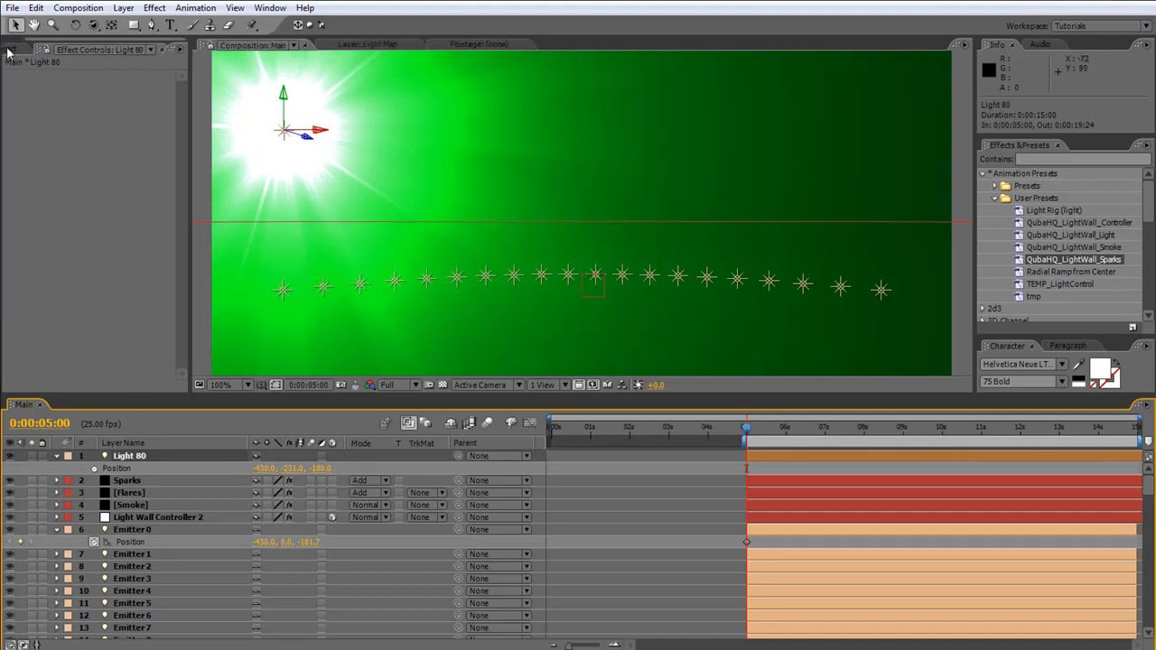
{"action": "left_click", "coordinate": [7, 50]}
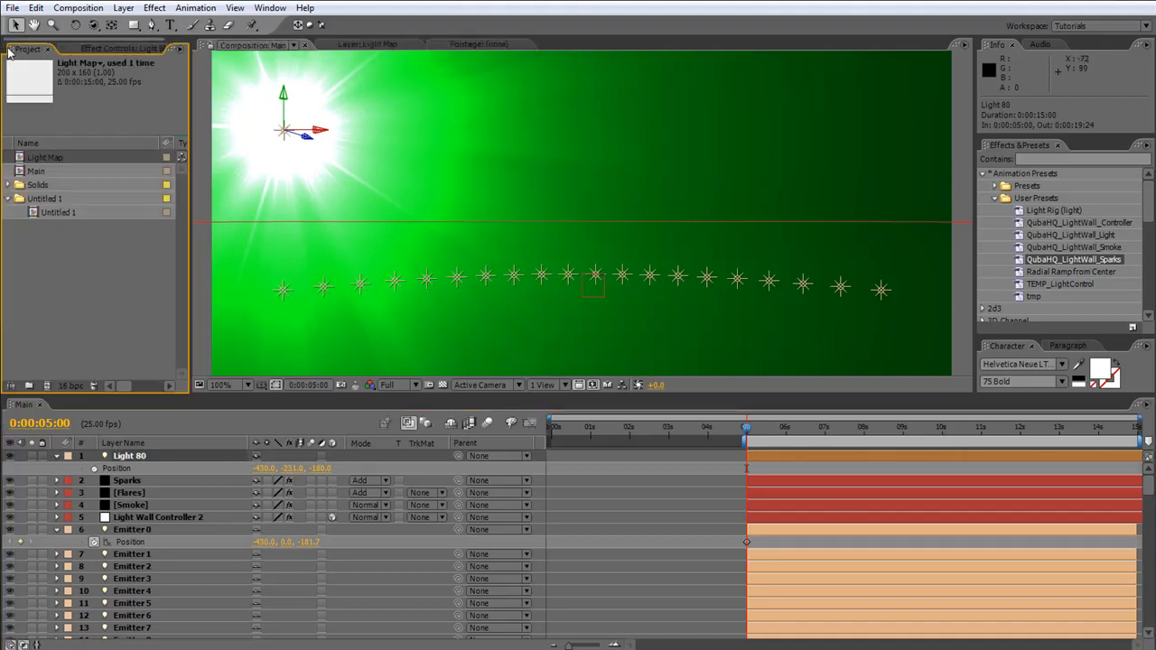
{"action": "double_click", "coordinate": [47, 159]}
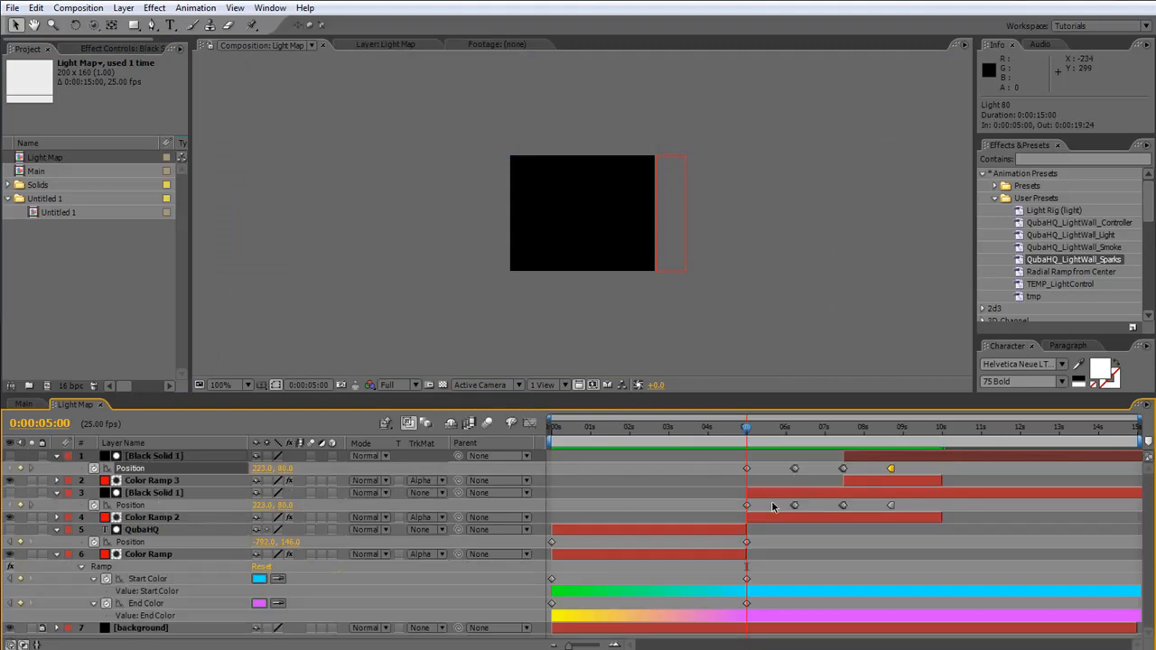
{"action": "left_click", "coordinate": [156, 496]}
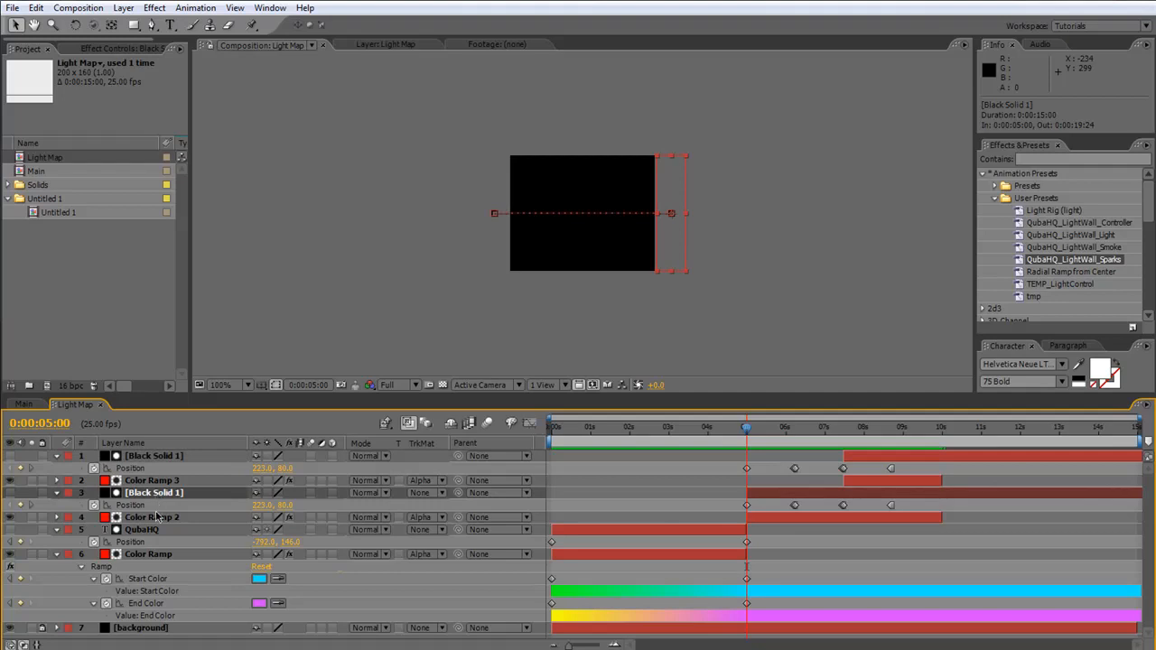
{"action": "left_click", "coordinate": [156, 517]}
{"action": "key", "text": "u"}
{"action": "key", "text": "u"}
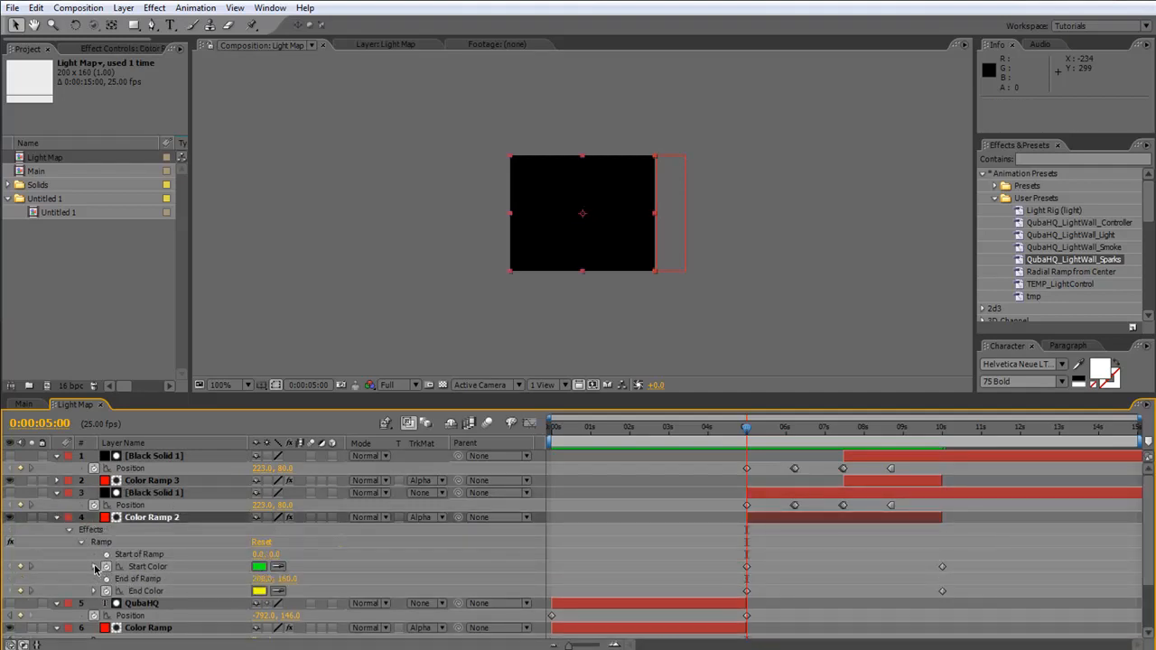
Show the Start Color value strip of Color Ramp 2 and copy both Start Color keyframes
{"action": "left_click", "coordinate": [94, 567]}
{"action": "left_click", "coordinate": [759, 528]}
{"action": "left_click_drag", "start_coordinate": [977, 561], "coordinate": [723, 571]}
{"action": "key", "text": "ctrl+c"}
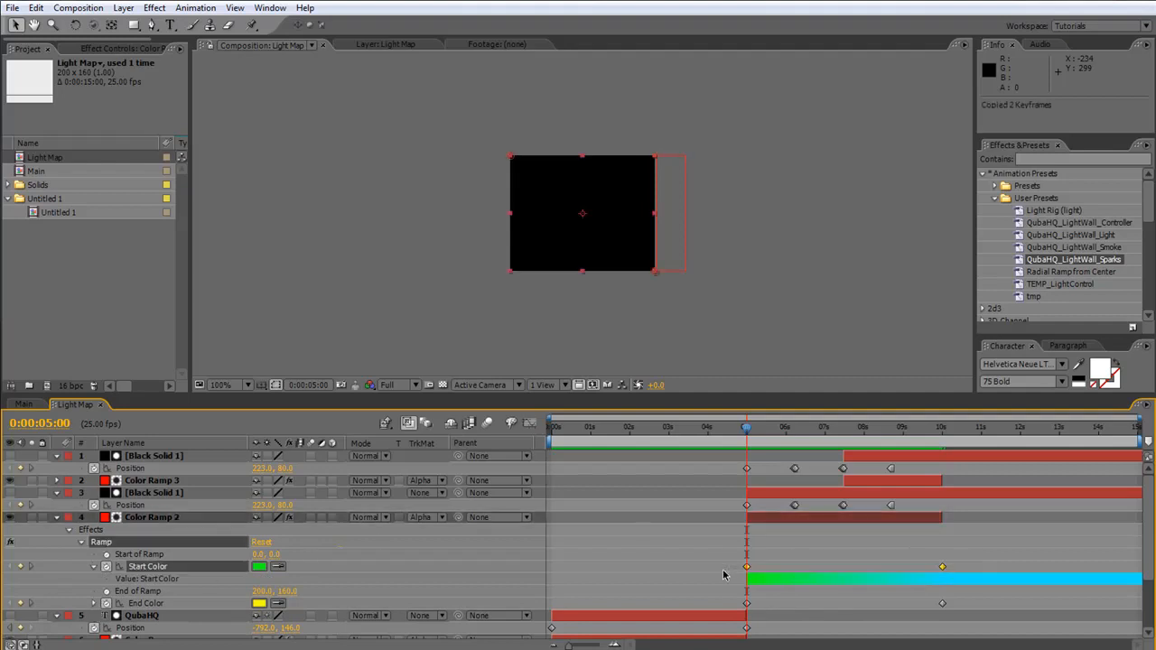
Paste the copied keyframes onto Light 80's Color in Main at 0:00:05:00 and show its color value strip
{"action": "left_click", "coordinate": [24, 405]}
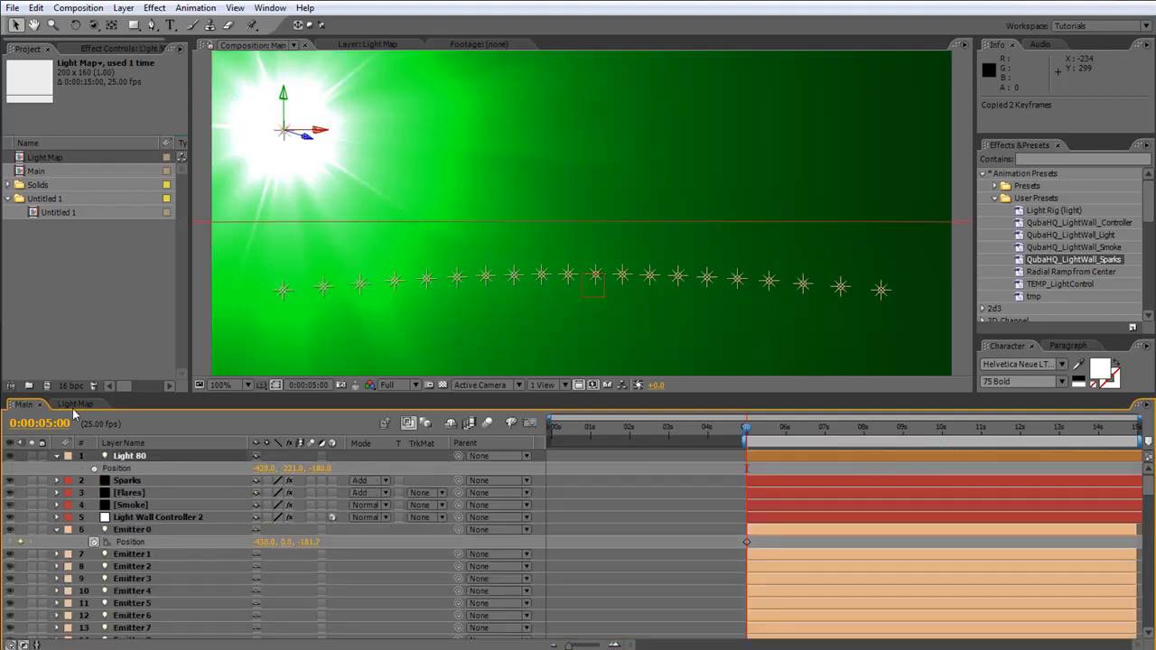
{"action": "left_click", "coordinate": [151, 456]}
{"action": "left_click", "coordinate": [57, 457]}
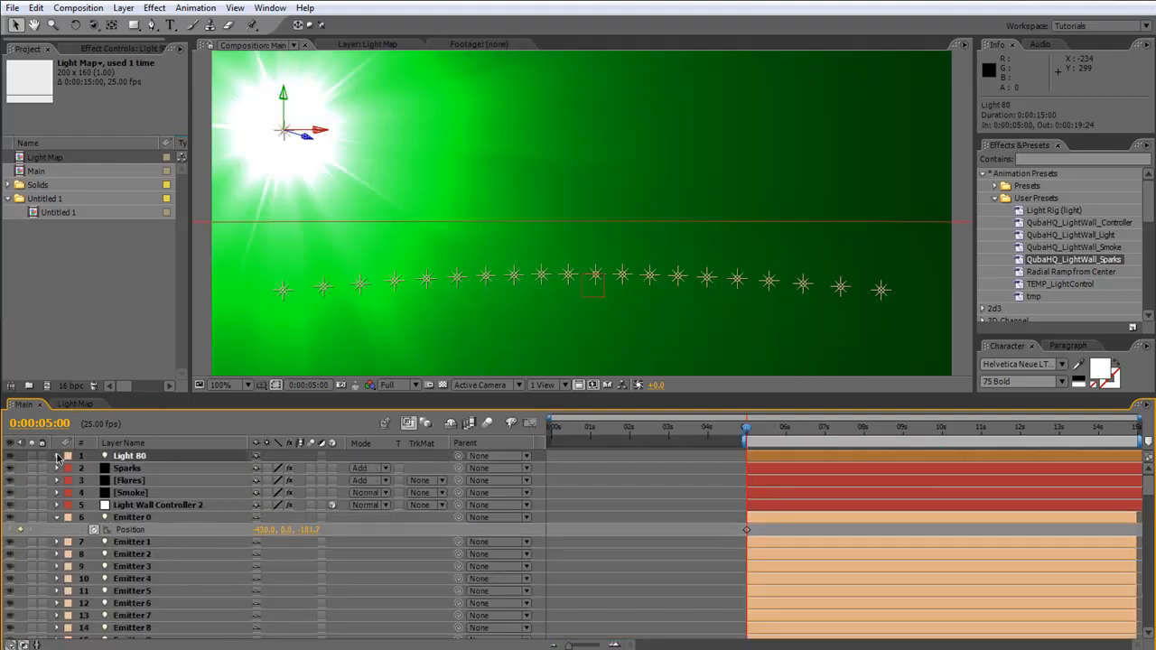
{"action": "left_click", "coordinate": [57, 456]}
{"action": "left_click", "coordinate": [70, 493]}
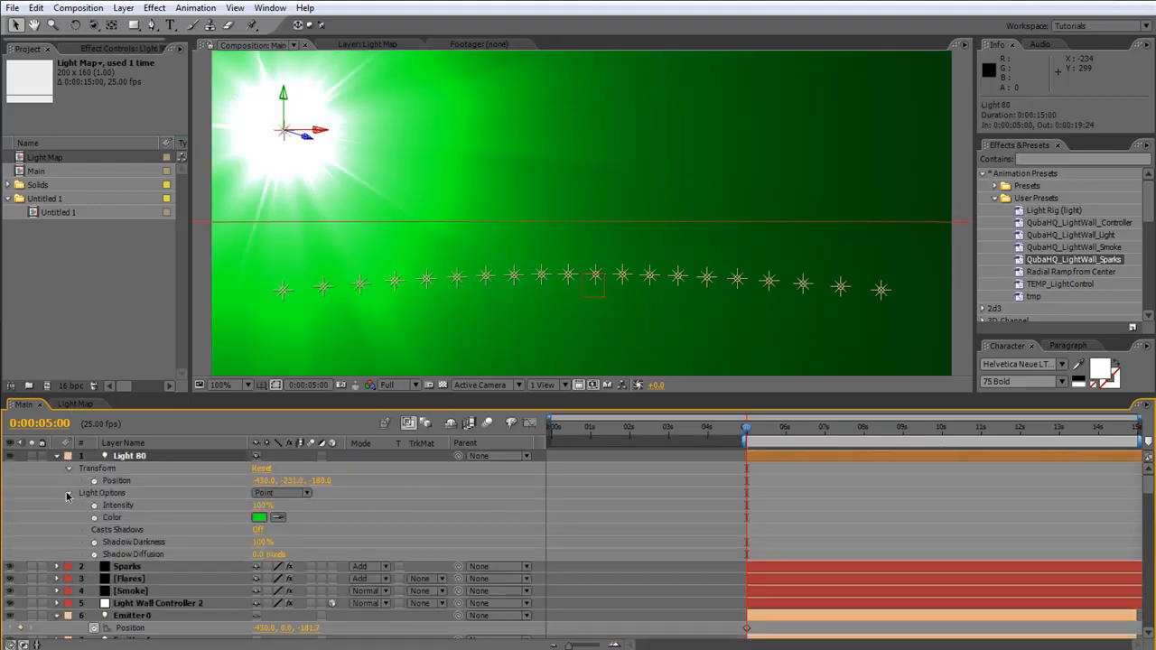
{"action": "left_click", "coordinate": [112, 519]}
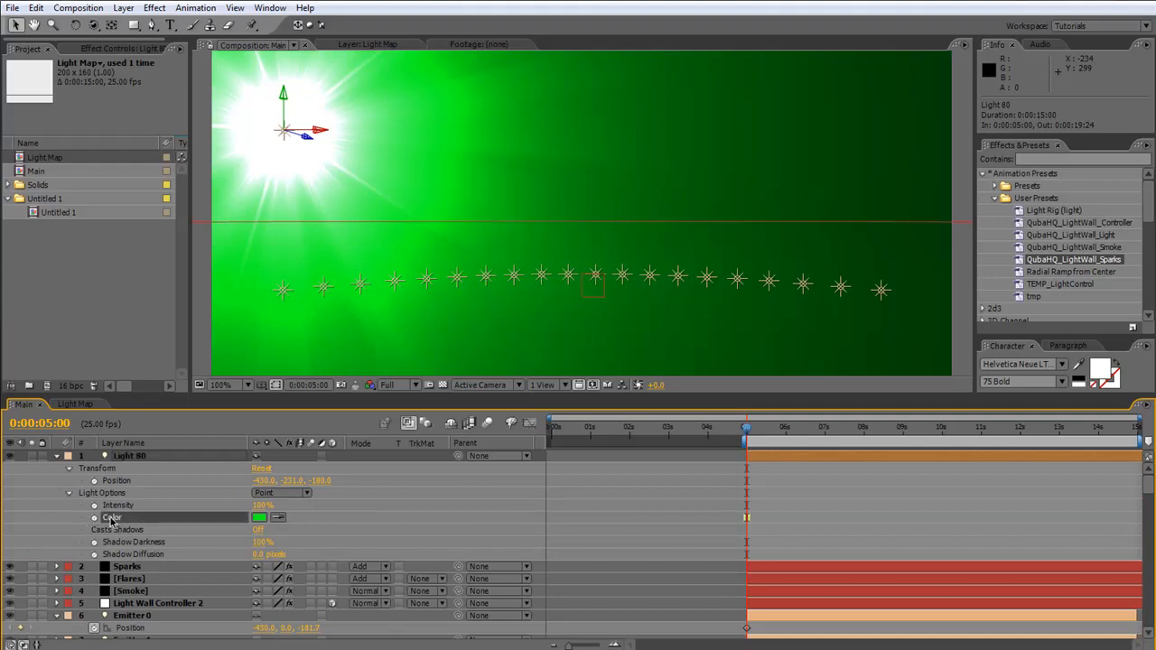
{"action": "key", "text": "ctrl+v"}
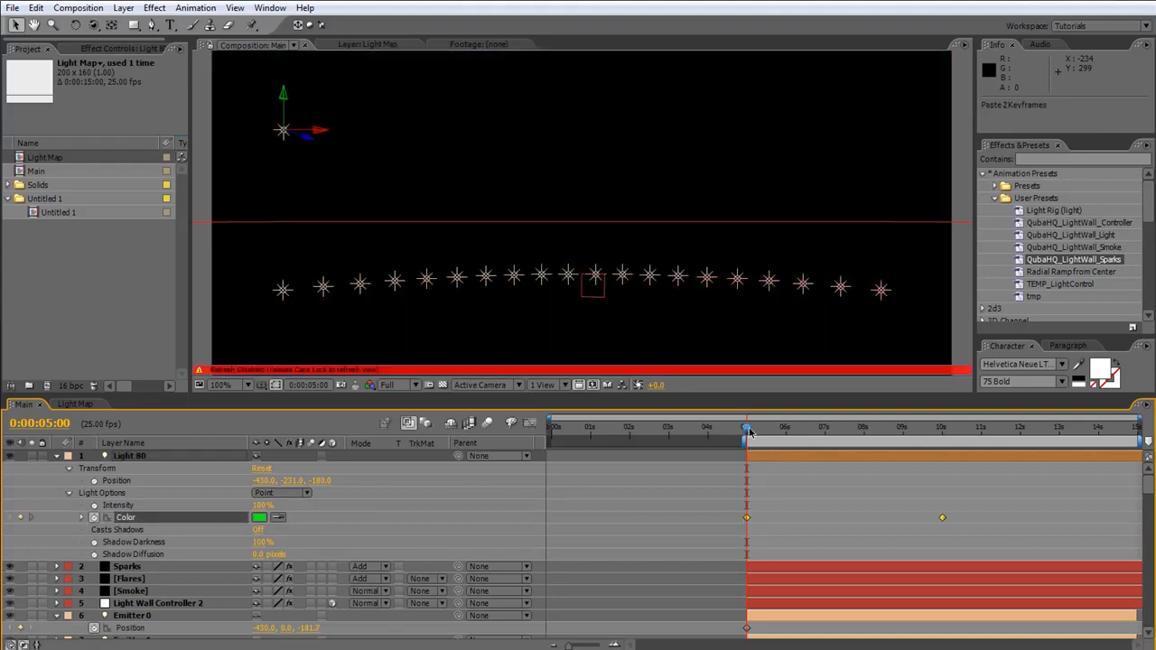
{"action": "left_click", "coordinate": [80, 518]}
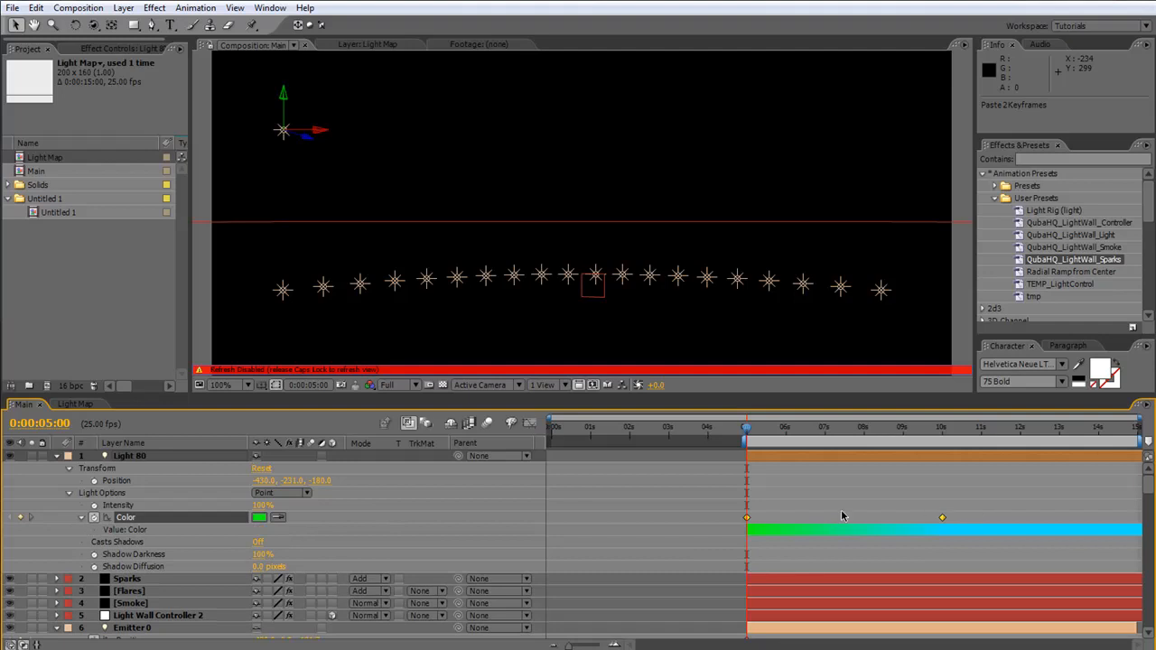
Copy both End Color keyframes of Color Ramp 2 in Light Map and close that composition
{"action": "left_click", "coordinate": [75, 404]}
{"action": "mouse_move", "coordinate": [746, 430]}
{"action": "left_mouse_down"}
{"action": "mouse_move", "coordinate": [780, 430]}
{"action": "mouse_move", "coordinate": [767, 436]}
{"action": "left_mouse_up"}
{"action": "left_click_drag", "start_coordinate": [739, 602], "coordinate": [979, 596]}
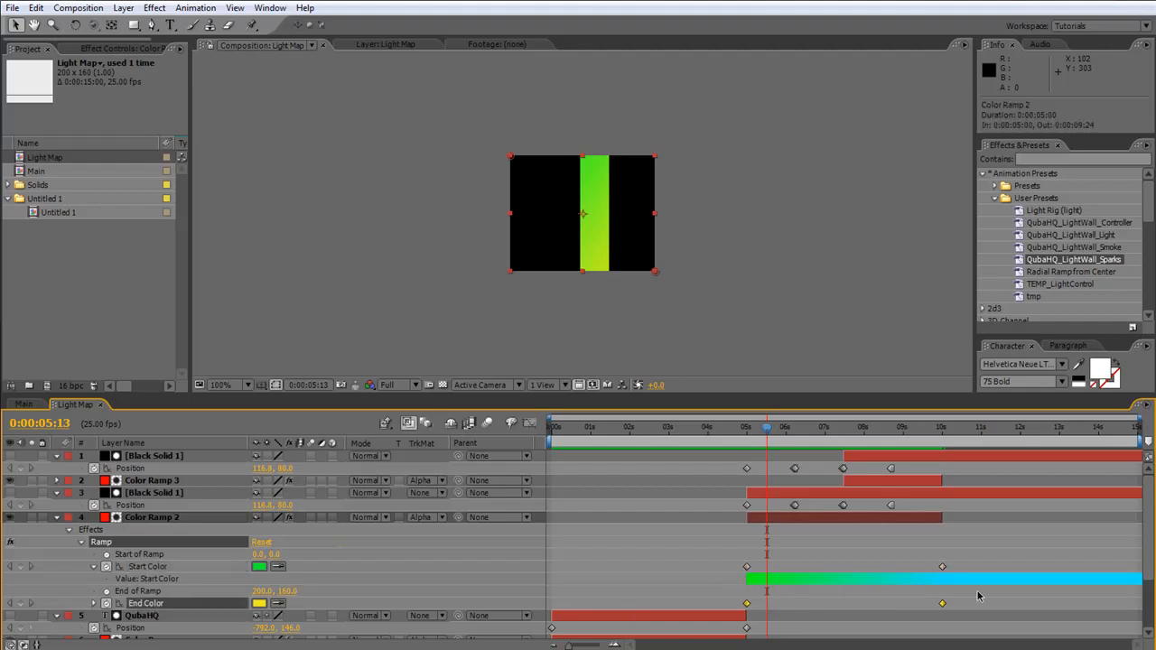
{"action": "key", "text": "ctrl+c"}
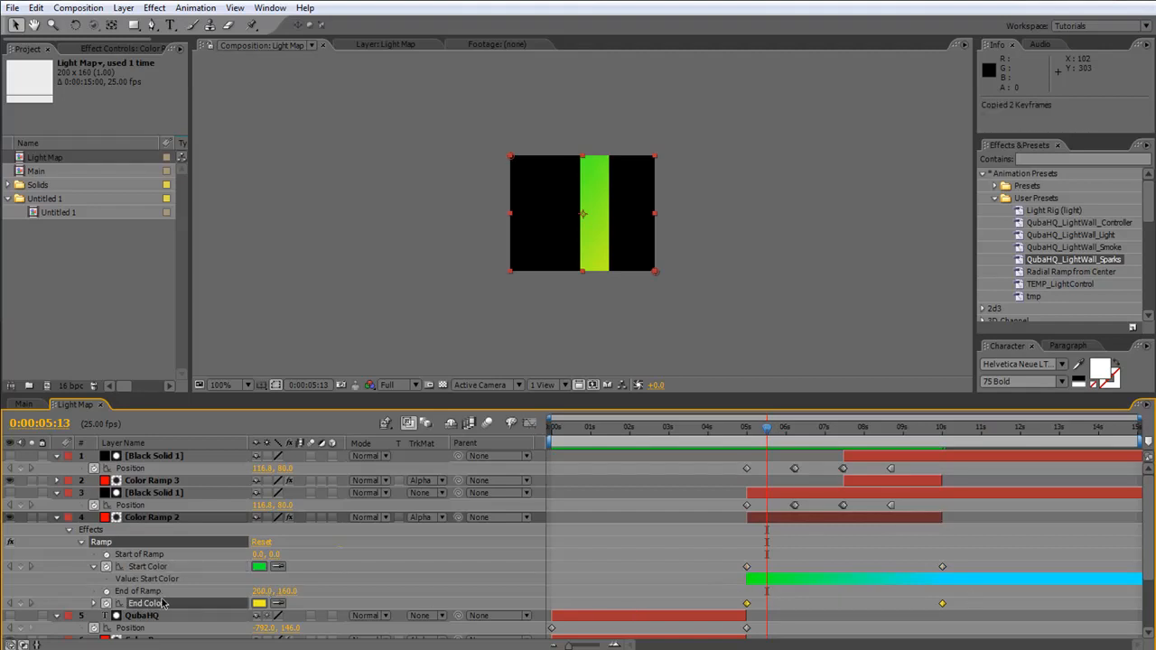
{"action": "left_click", "coordinate": [102, 404]}
Duplicate Light 80 and set the copy's X position to 430 so it sits at the opposite end of the emitter row
{"action": "left_click", "coordinate": [134, 456]}
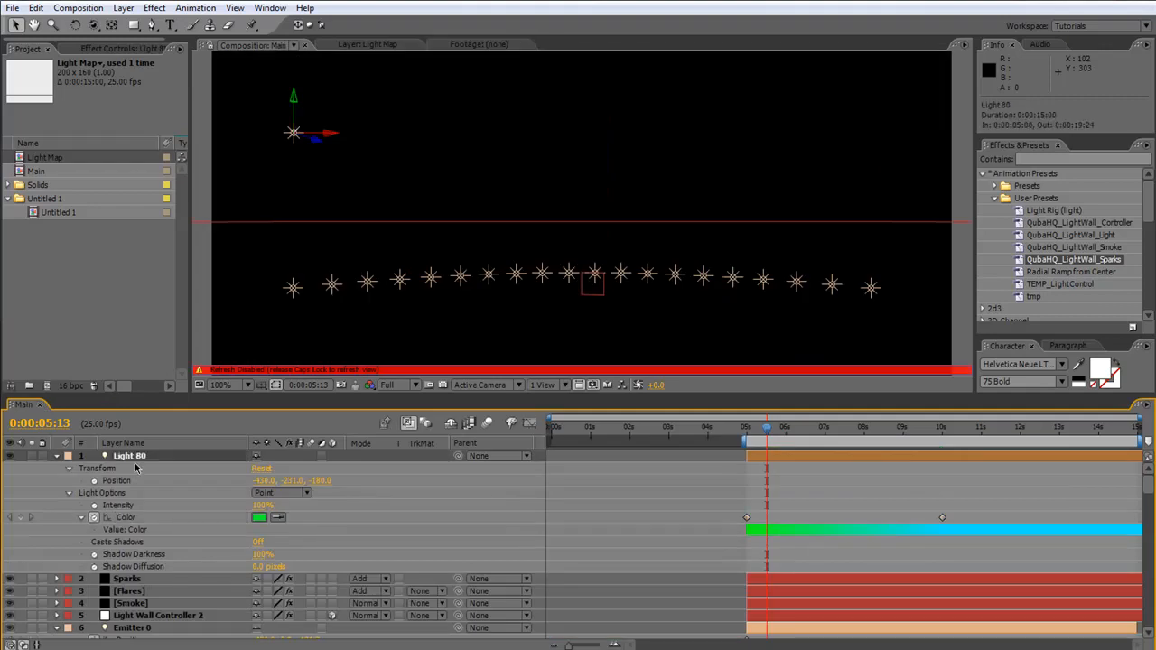
{"action": "key", "text": "ctrl+d"}
{"action": "key", "text": "p"}
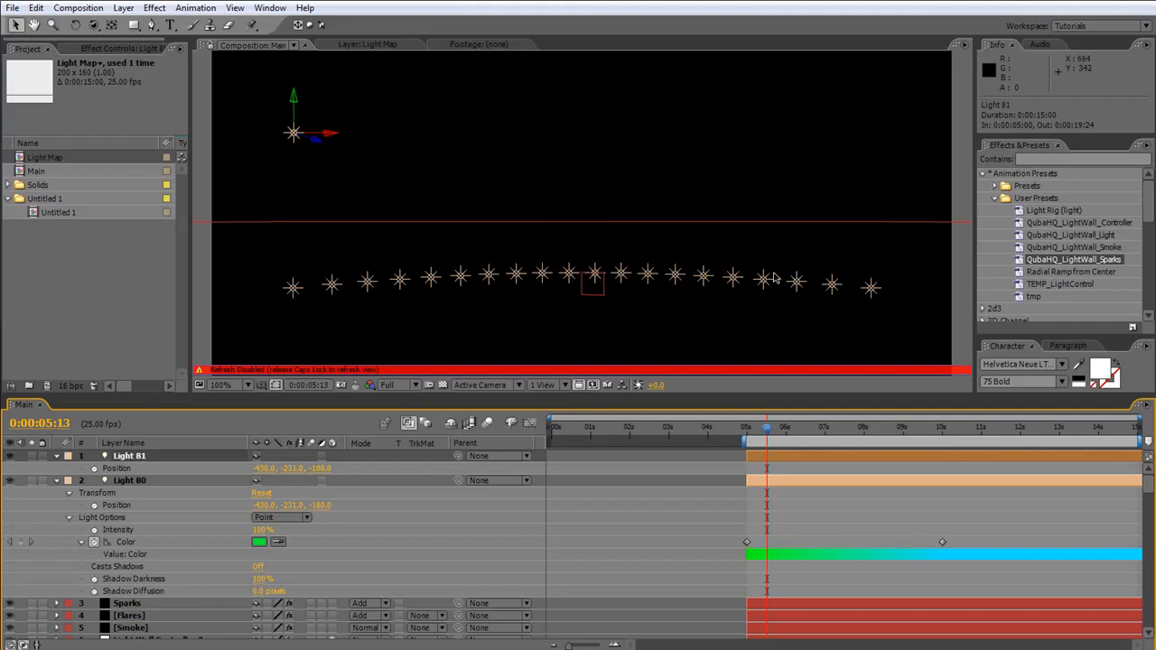
{"action": "left_click", "coordinate": [263, 468]}
{"action": "type", "text": "430"}
{"action": "key", "text": "Return"}
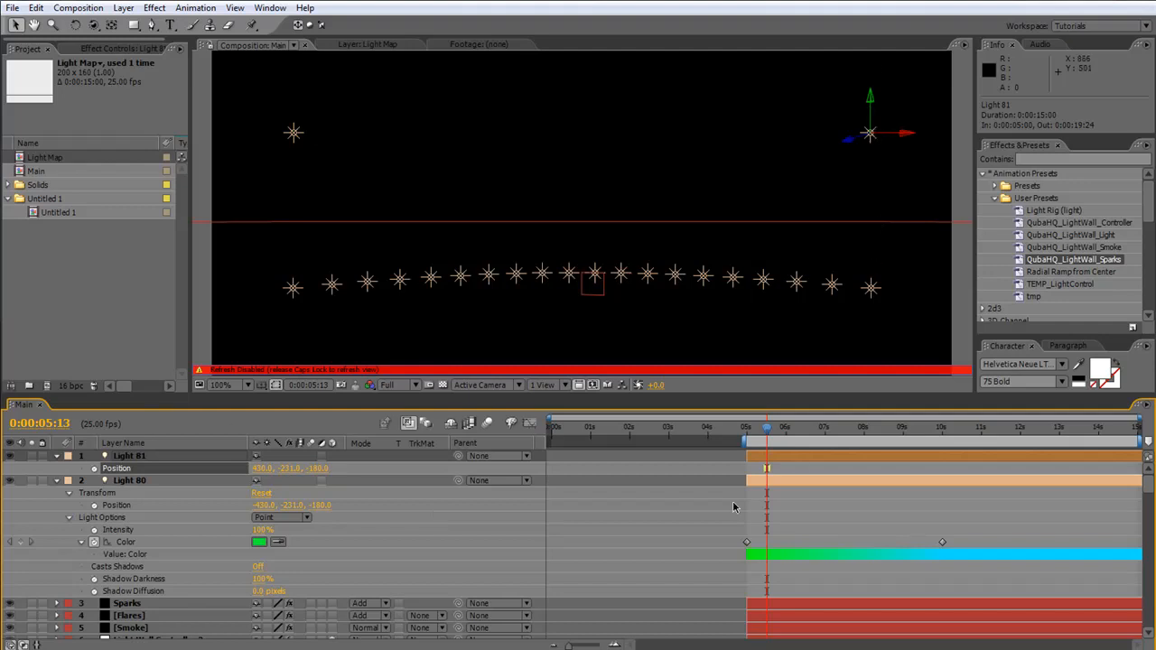
Replace Light 81's Color keyframes with the copied End Color keyframes, starting at 0:00:05:00
{"action": "key", "text": "u"}
{"action": "left_click_drag", "start_coordinate": [769, 434], "coordinate": [752, 428]}
{"action": "key", "text": "ctrl+v"}
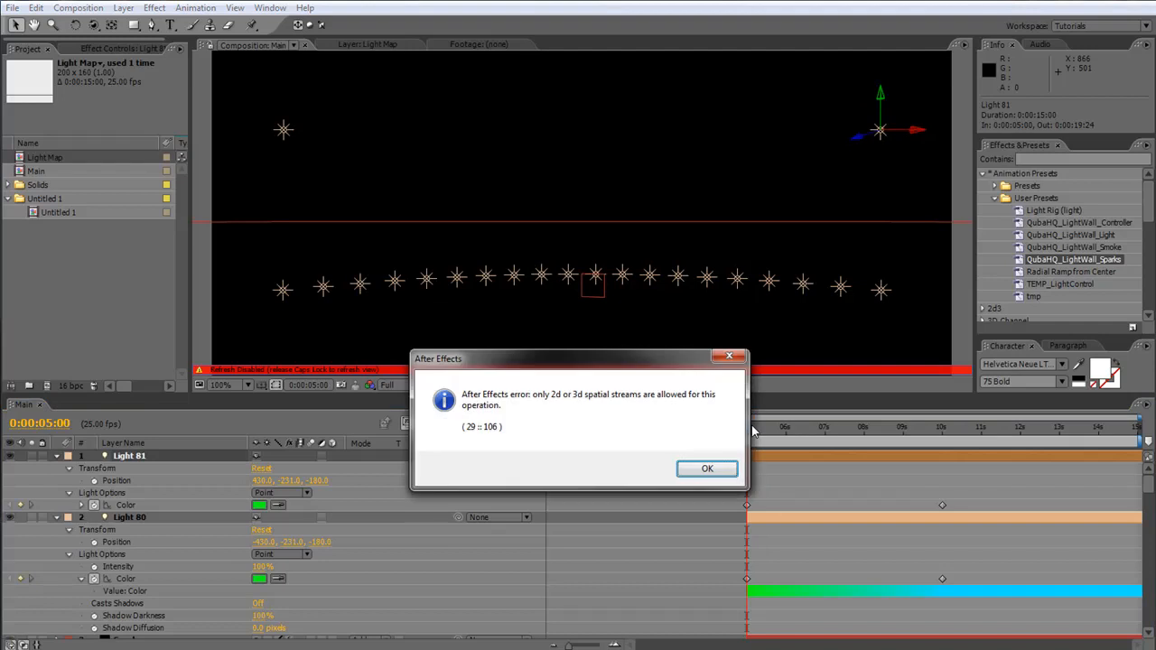
{"action": "left_click", "coordinate": [723, 466]}
{"action": "left_click", "coordinate": [125, 506]}
{"action": "key", "text": "ctrl+v"}
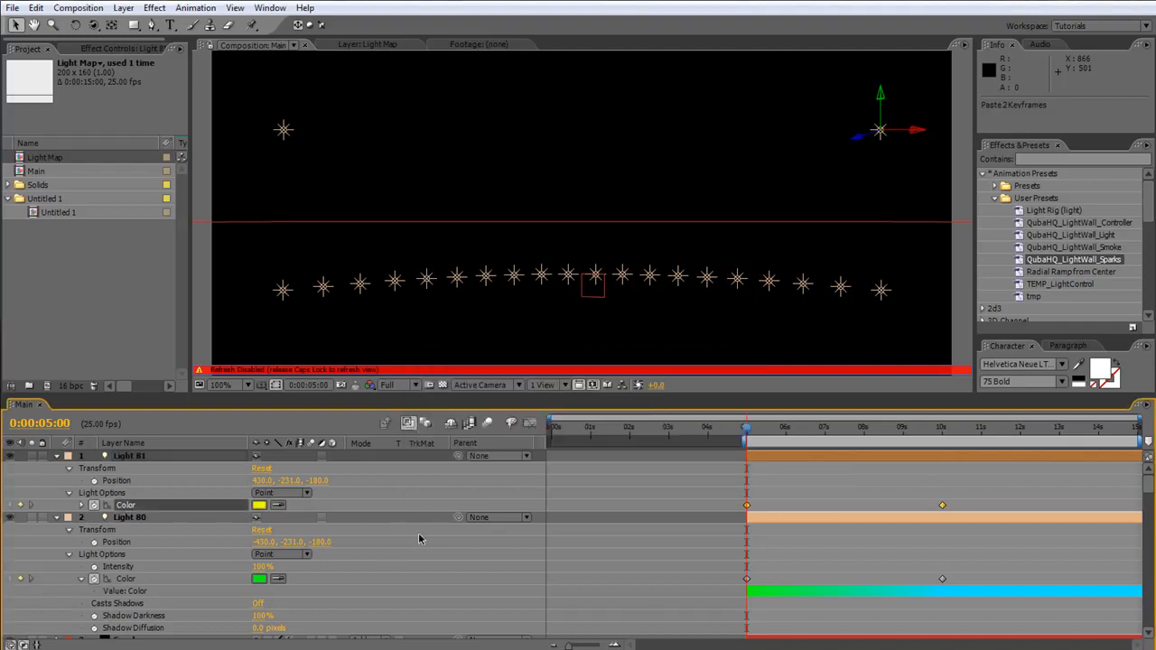
Go to 0:00:08:07, collapse the properties of Light 81 and Light 80, and resume the preview refresh with the Flares layer selected
{"action": "left_click_drag", "start_coordinate": [750, 430], "coordinate": [875, 430]}
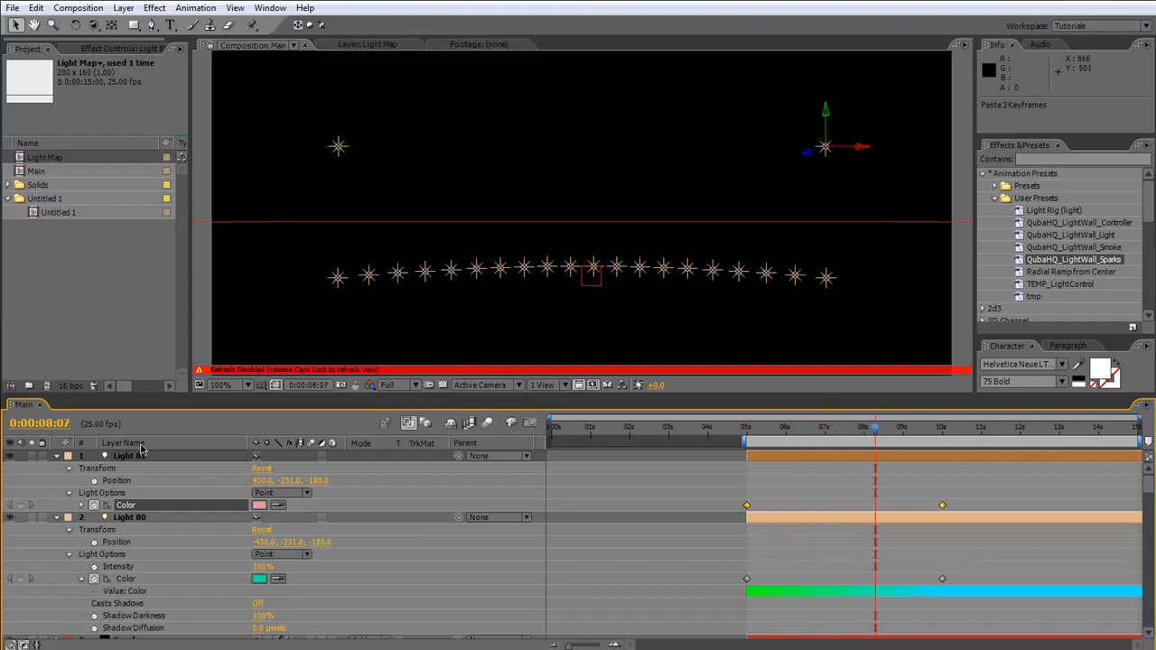
{"action": "left_click", "coordinate": [56, 456]}
{"action": "left_click", "coordinate": [56, 470]}
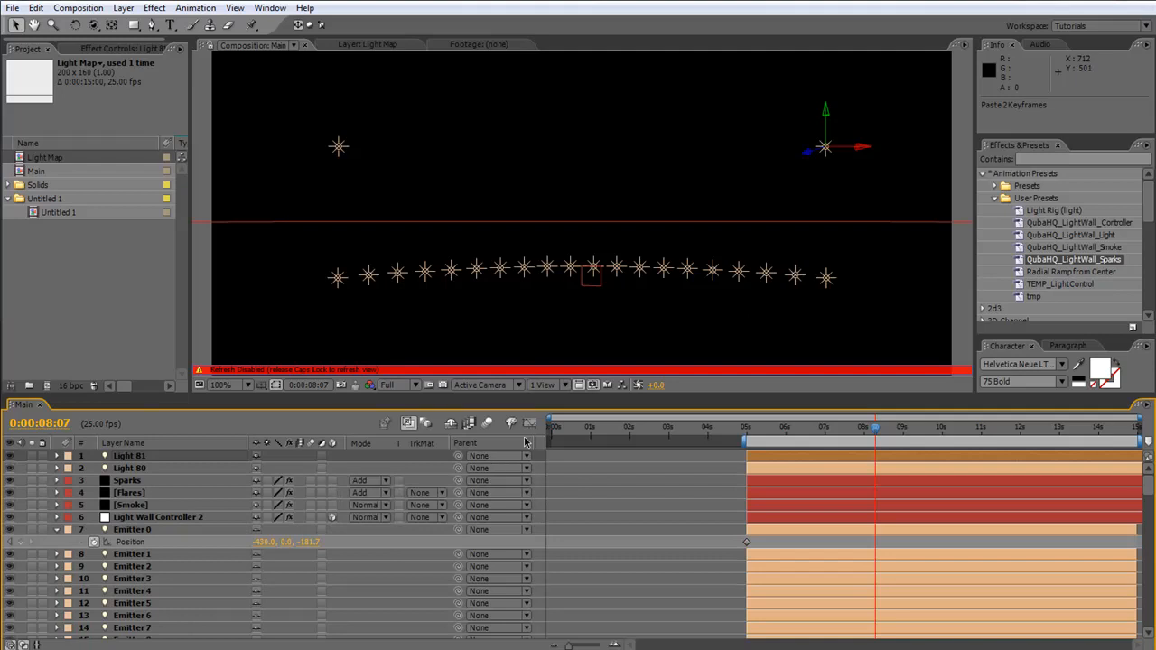
{"action": "left_click_drag", "start_coordinate": [567, 394], "coordinate": [568, 331]}
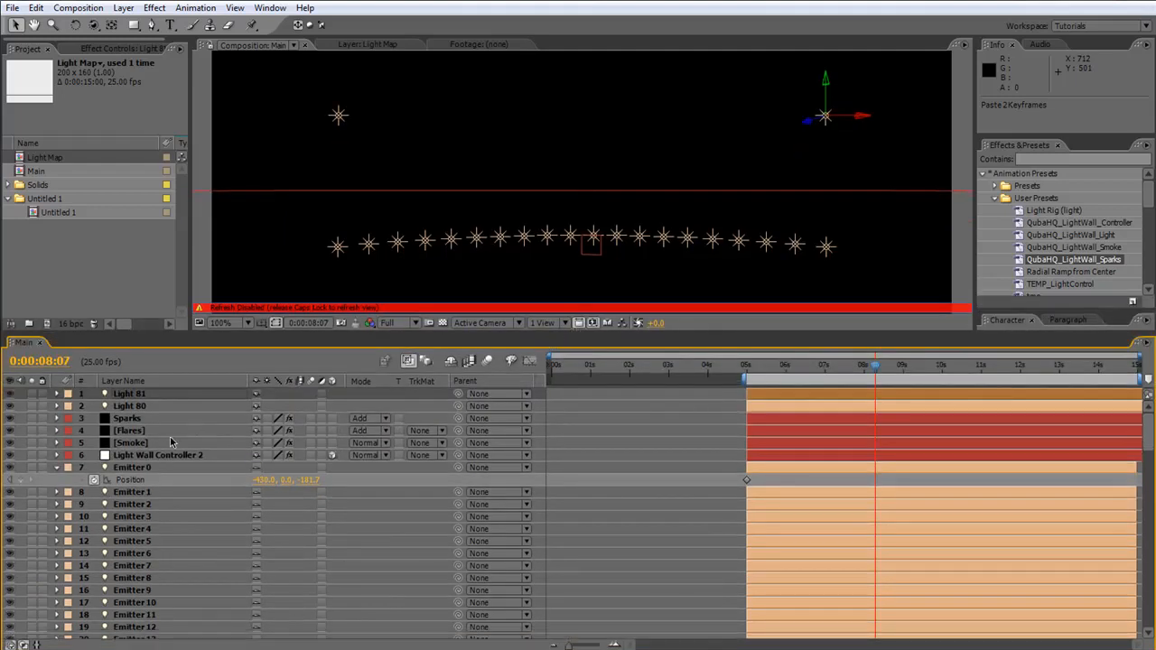
{"action": "left_click", "coordinate": [134, 432]}
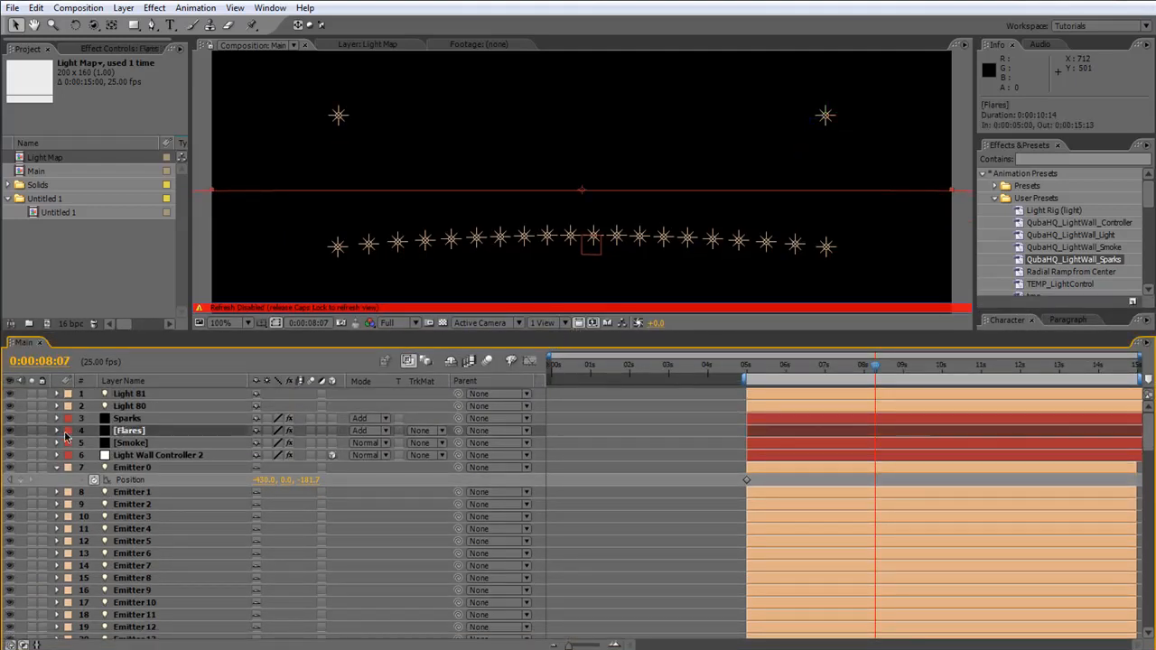
{"action": "key", "text": "Caps_Lock"}
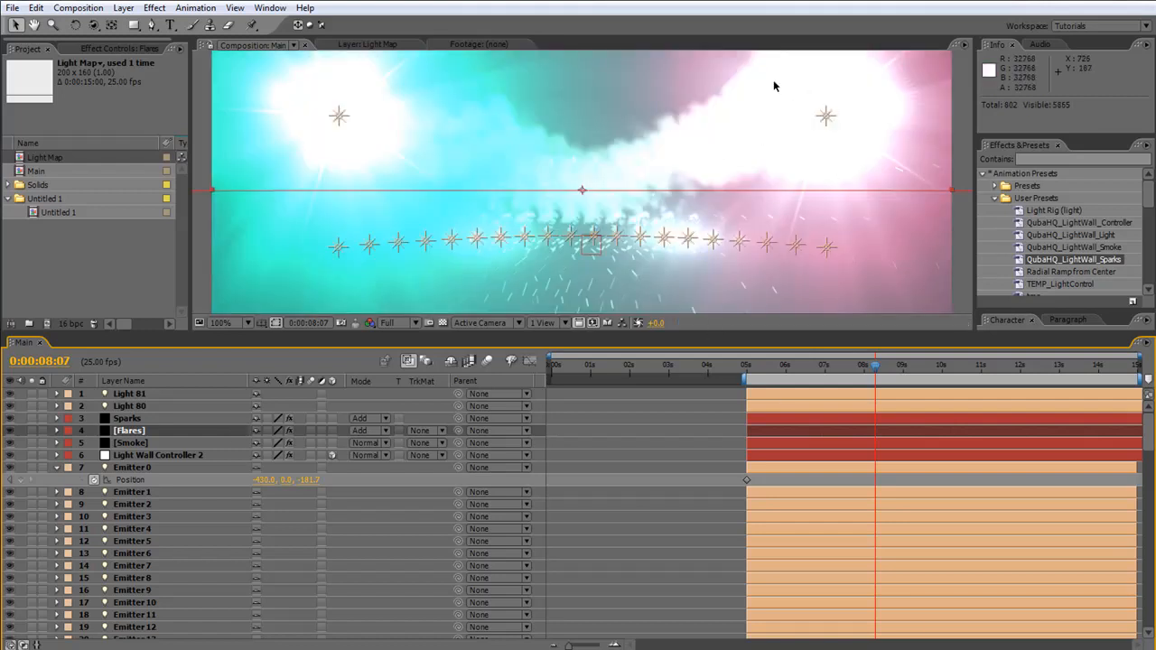
In the Flares layer's Optical Flares track light options, set Name Starts With to E so only emitter lights produce flares
{"action": "left_click", "coordinate": [59, 432]}
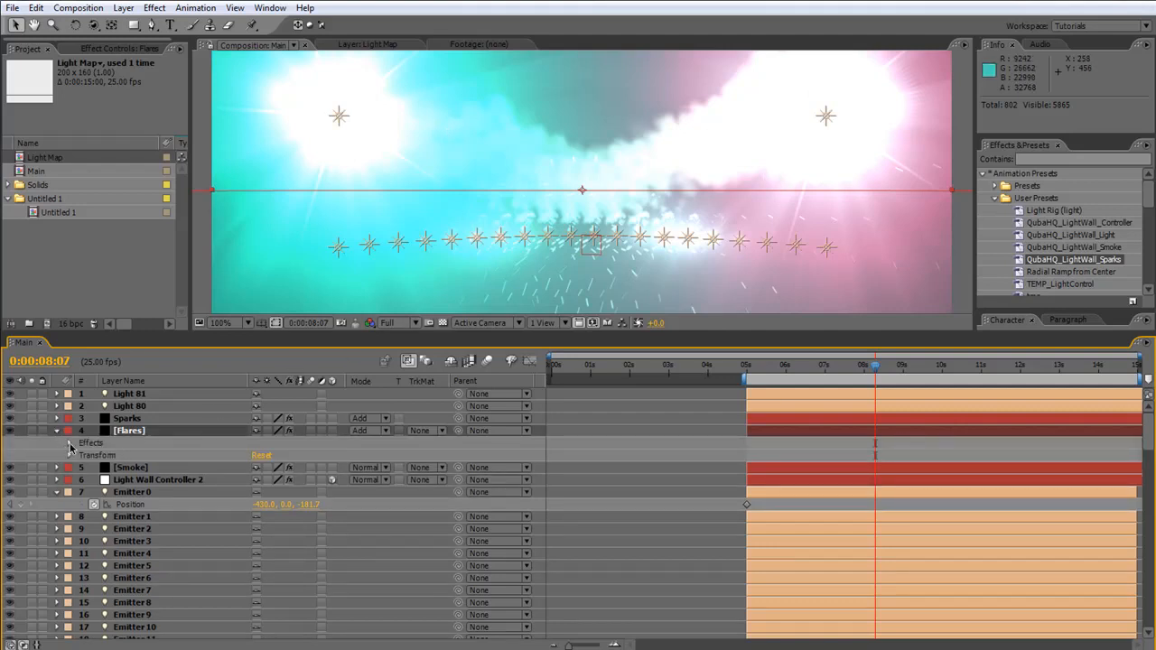
{"action": "left_click", "coordinate": [71, 444]}
{"action": "left_click", "coordinate": [81, 456]}
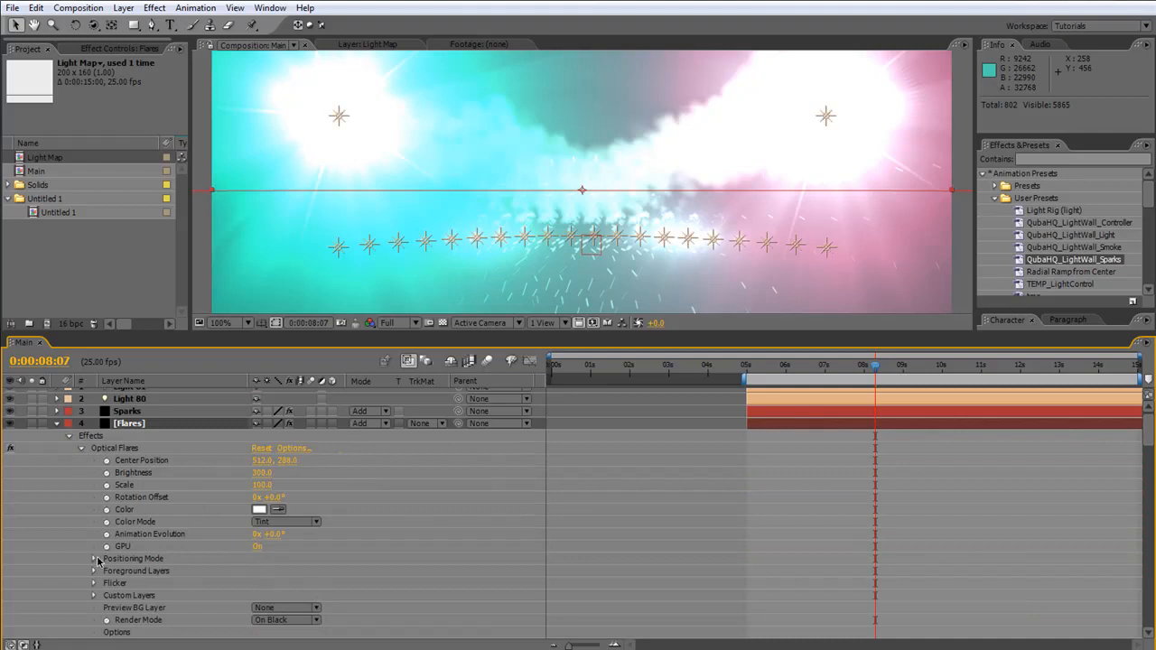
{"action": "scroll", "coordinate": [406, 545], "scroll_direction": "down", "scroll_amount": 5}
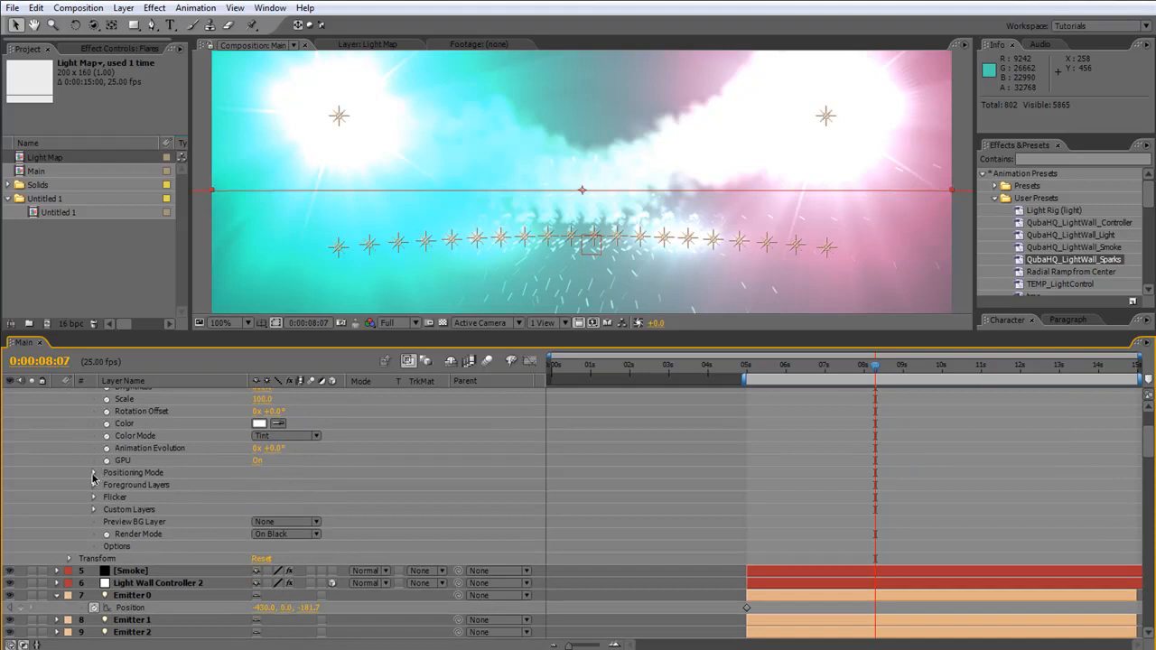
{"action": "left_click", "coordinate": [95, 473]}
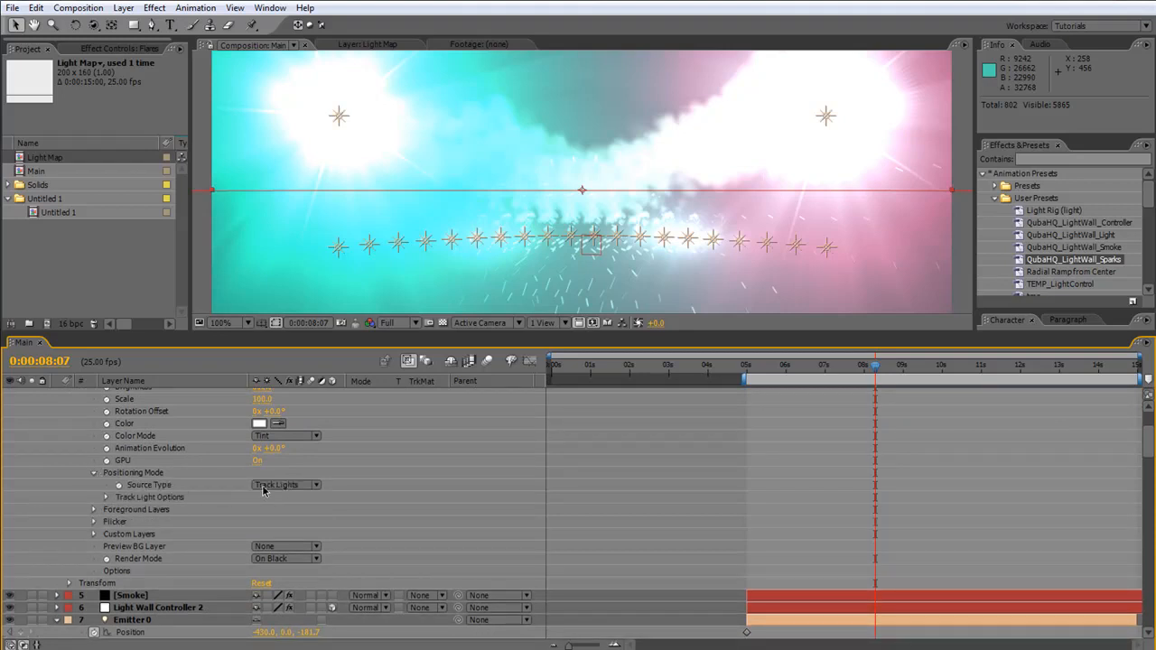
{"action": "left_click", "coordinate": [106, 498]}
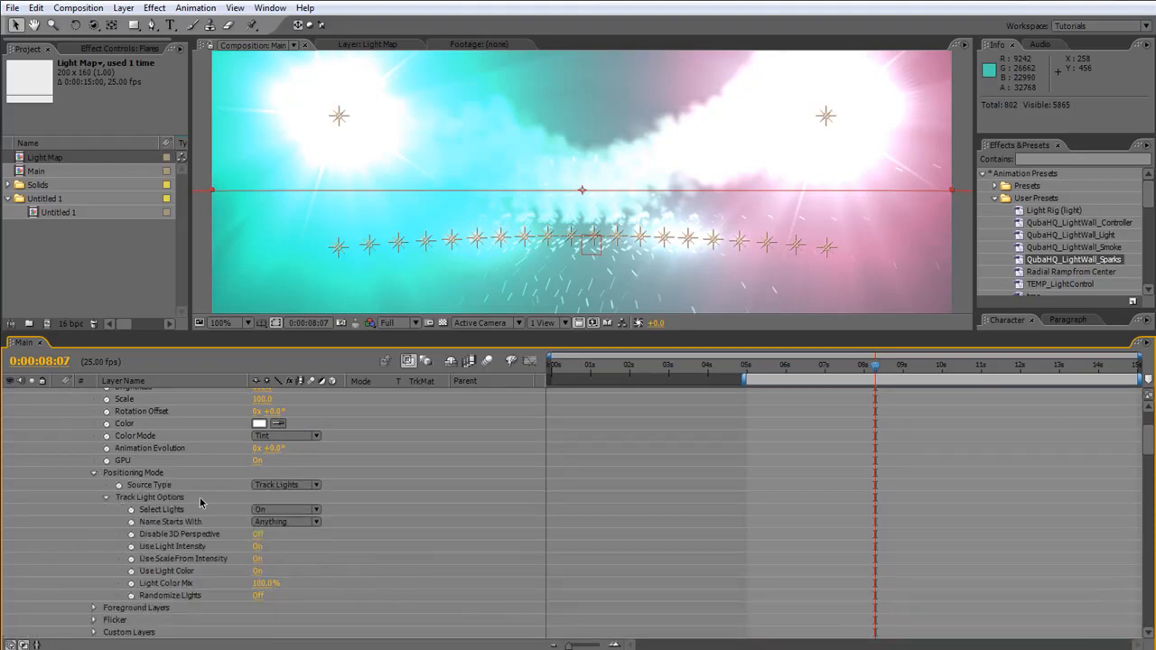
{"action": "left_click", "coordinate": [276, 512]}
{"action": "left_click", "coordinate": [411, 503]}
{"action": "left_click", "coordinate": [271, 522]}
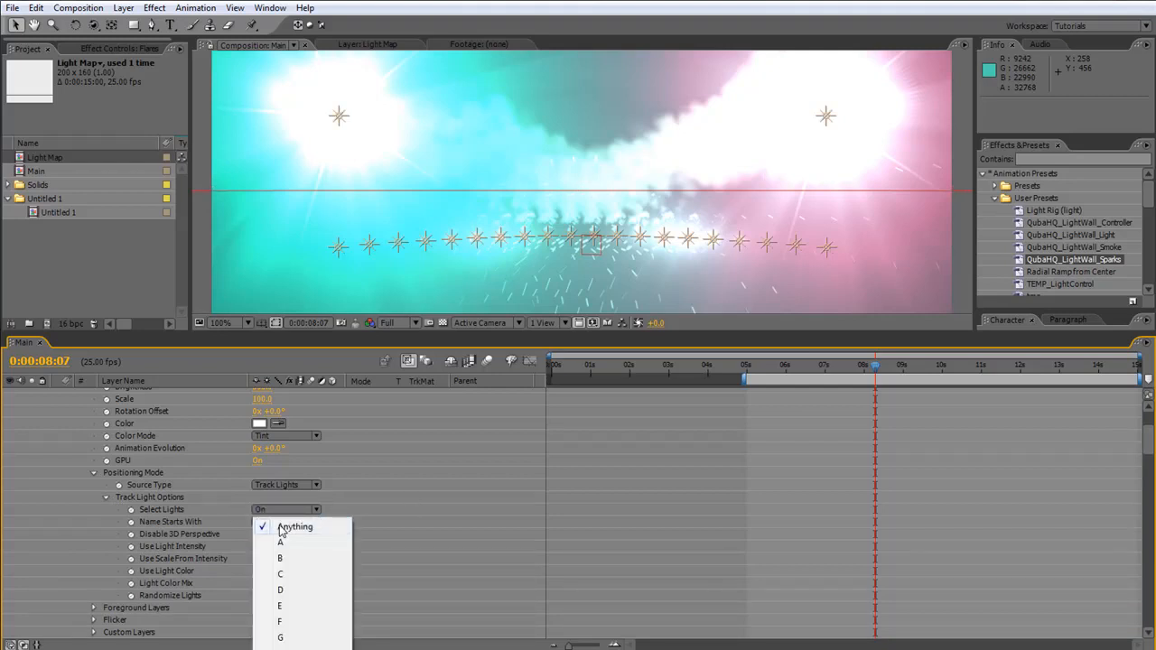
{"action": "left_click", "coordinate": [290, 606]}
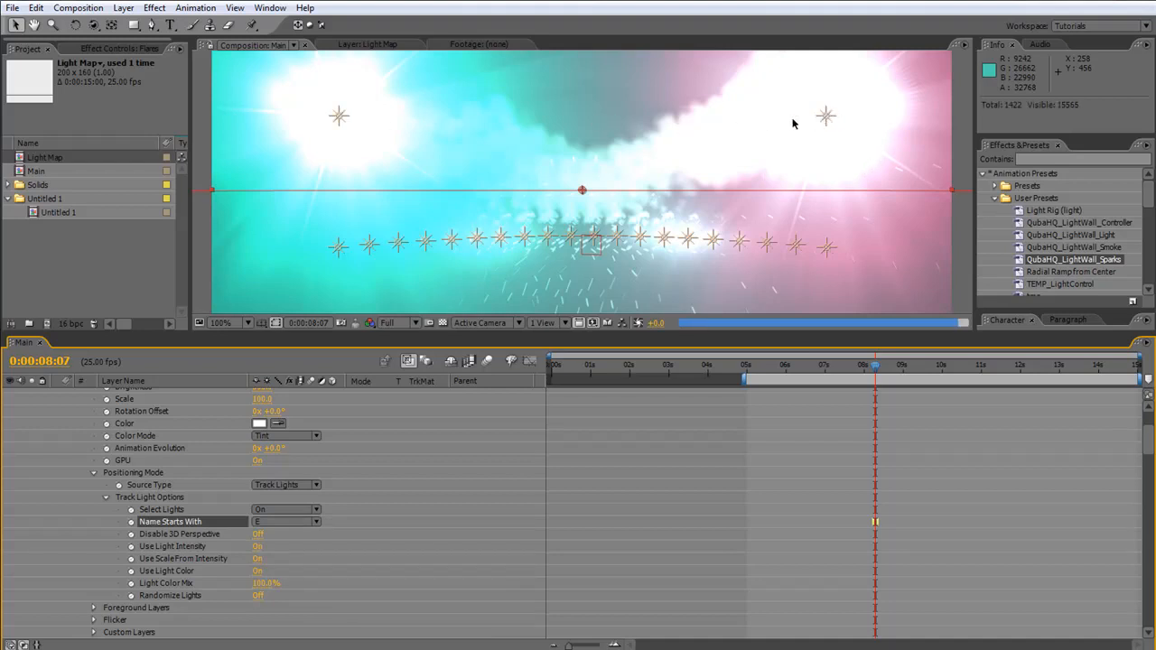
Examine the whole frame with layer controls hidden, and return to the Flares layer's properties in an enlarged timeline
{"action": "left_click_drag", "start_coordinate": [543, 333], "coordinate": [545, 580]}
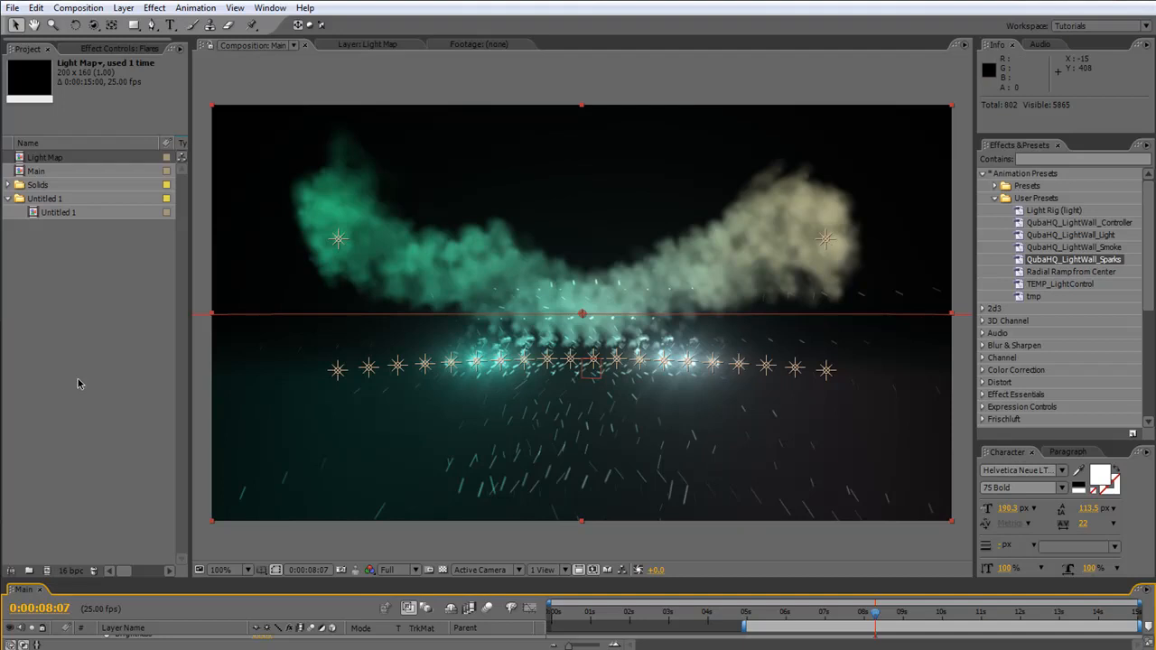
{"action": "key", "text": "ctrl+shift+h"}
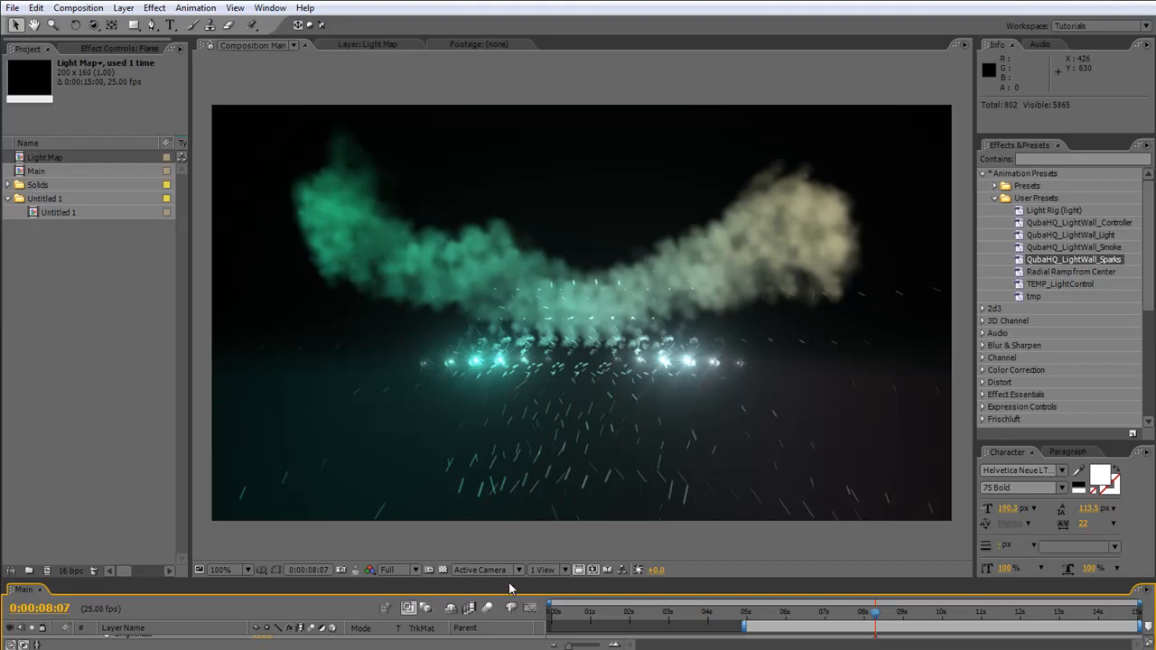
{"action": "left_click_drag", "start_coordinate": [517, 580], "coordinate": [519, 303]}
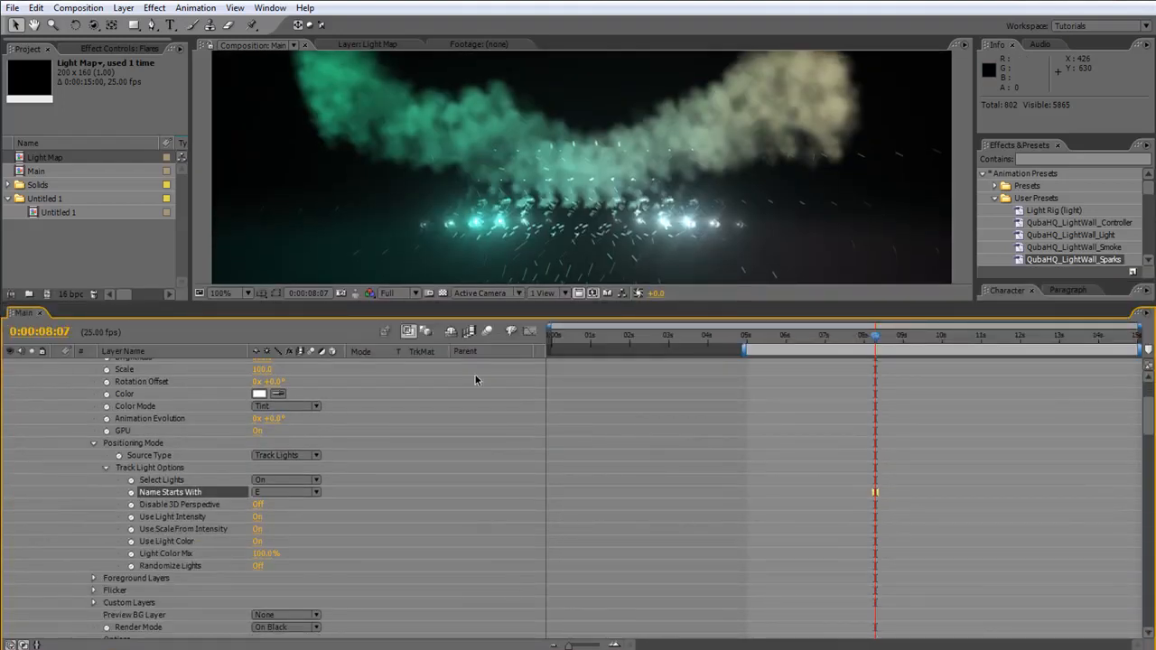
{"action": "scroll", "coordinate": [376, 549], "scroll_direction": "up", "scroll_amount": 5}
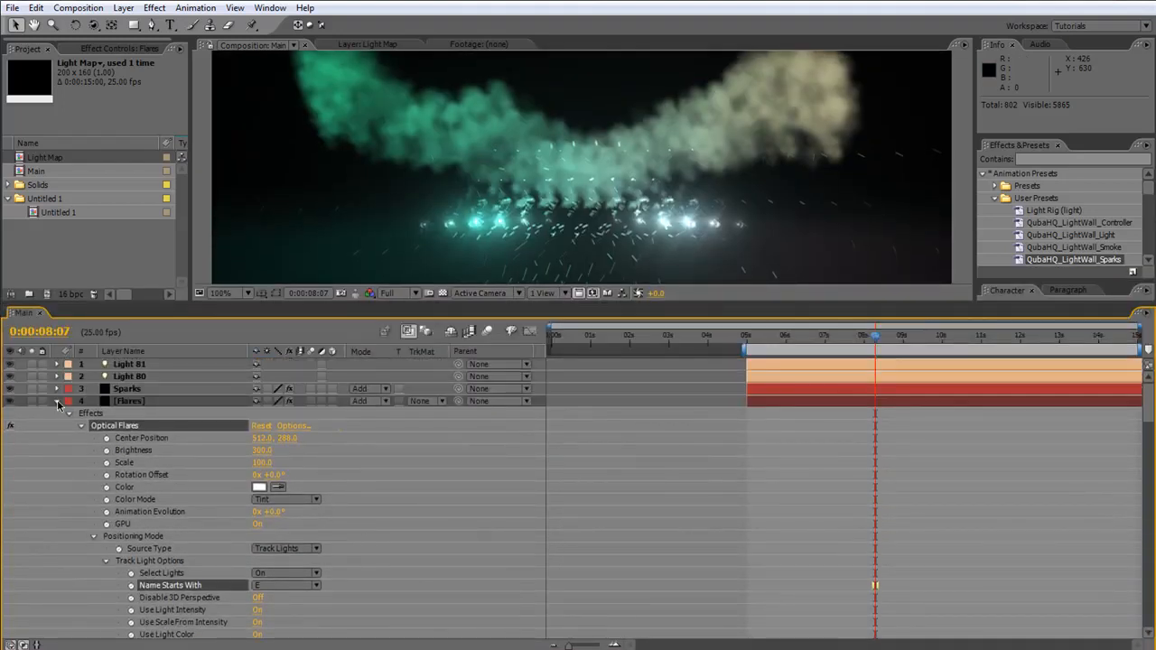
In the Sparks layer's Particular bounce physics, set the Floor Layer to 111. Floor
{"action": "left_click", "coordinate": [57, 403]}
{"action": "left_click", "coordinate": [135, 389]}
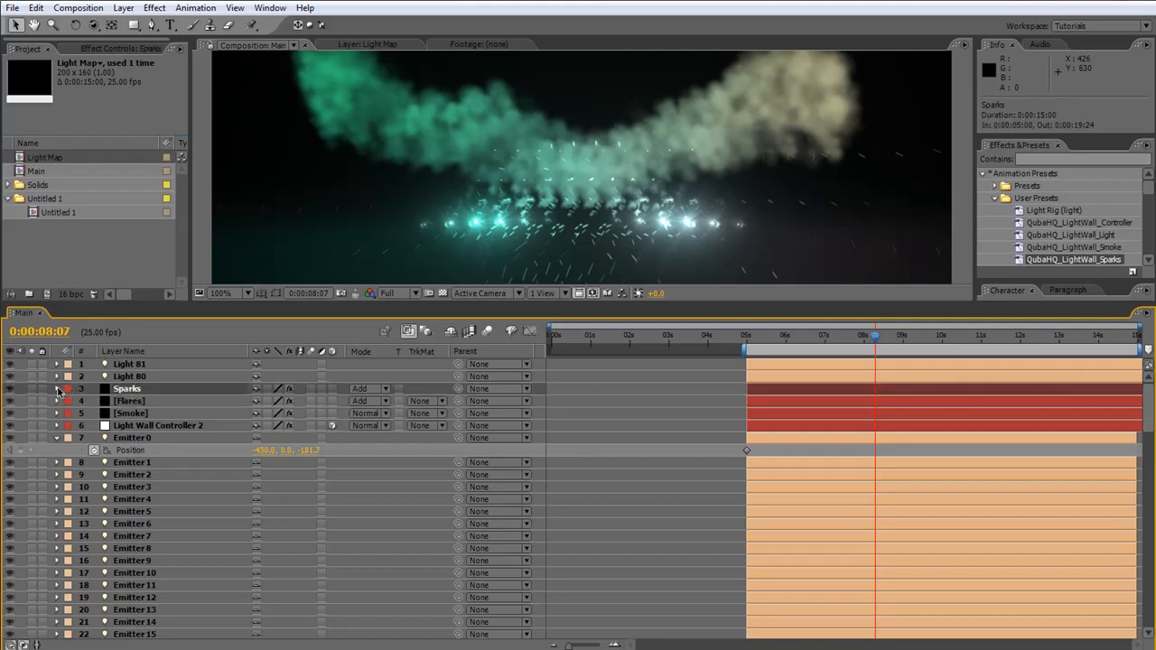
{"action": "left_click", "coordinate": [58, 389]}
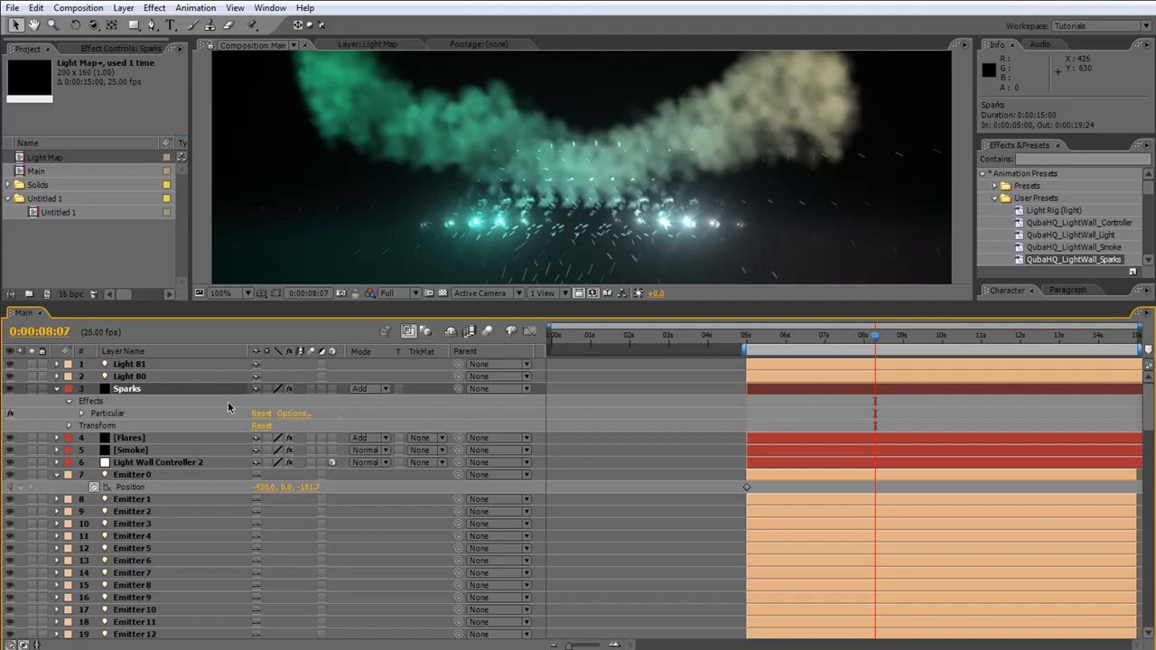
{"action": "left_click", "coordinate": [82, 415]}
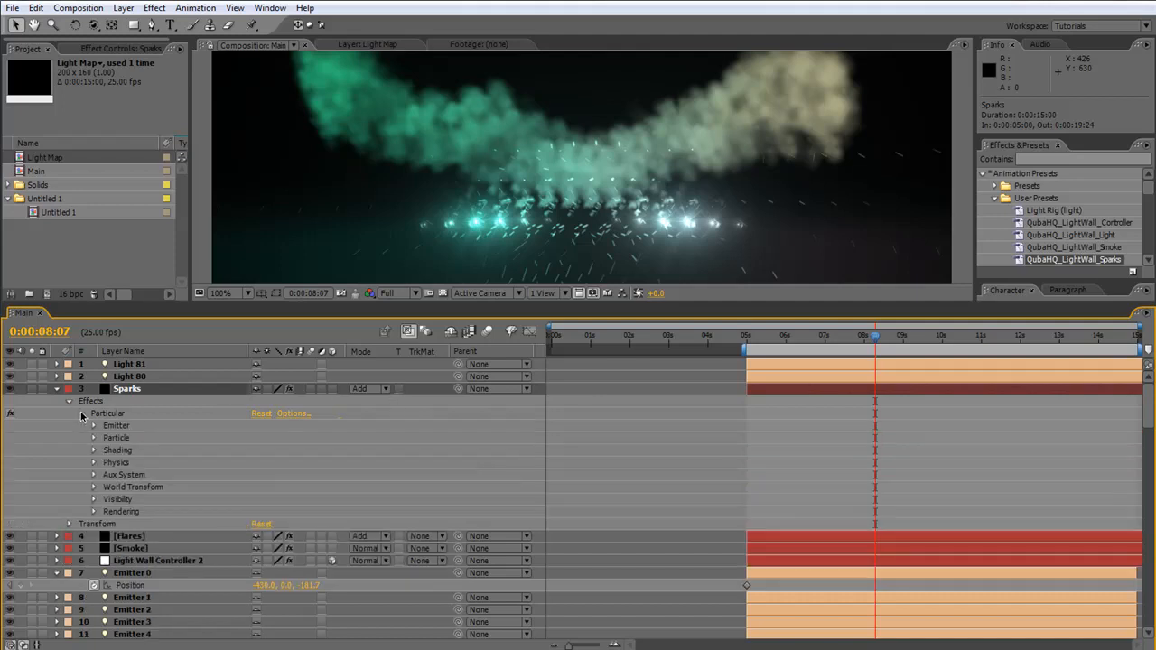
{"action": "left_click", "coordinate": [94, 463]}
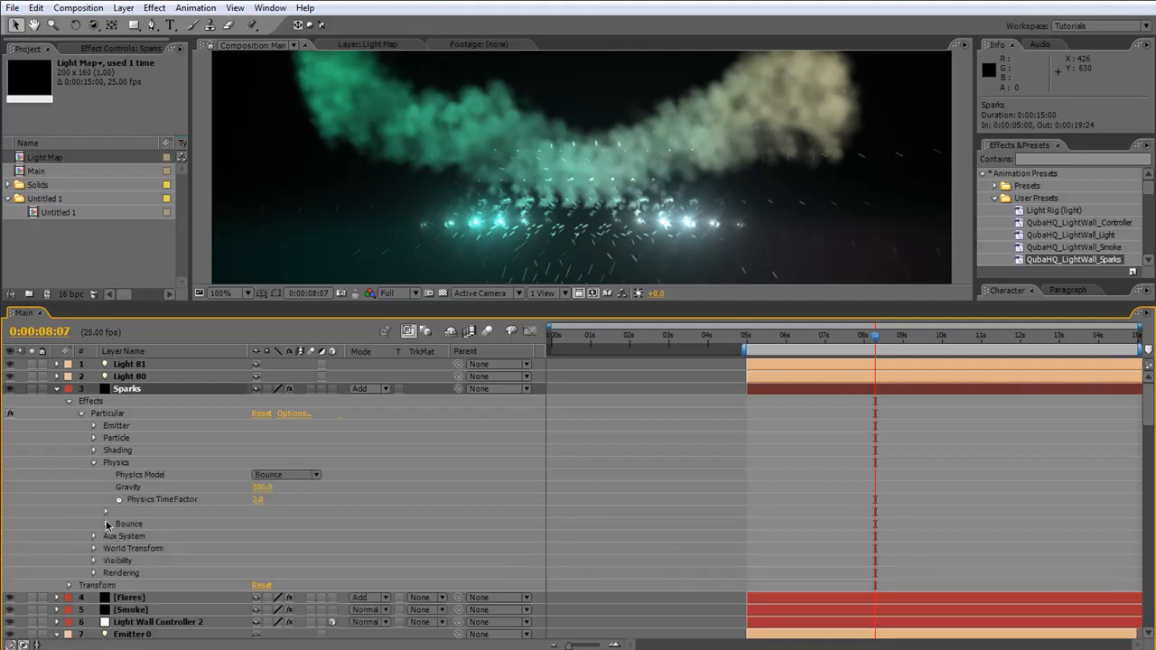
{"action": "left_click", "coordinate": [106, 524]}
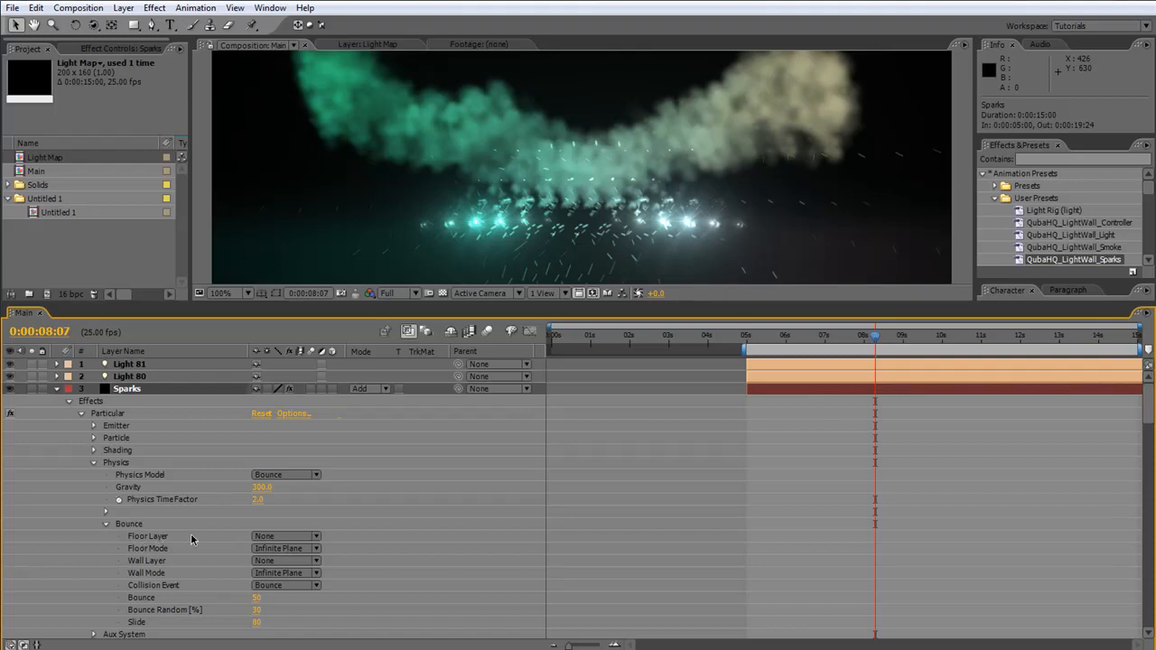
{"action": "left_click", "coordinate": [284, 537]}
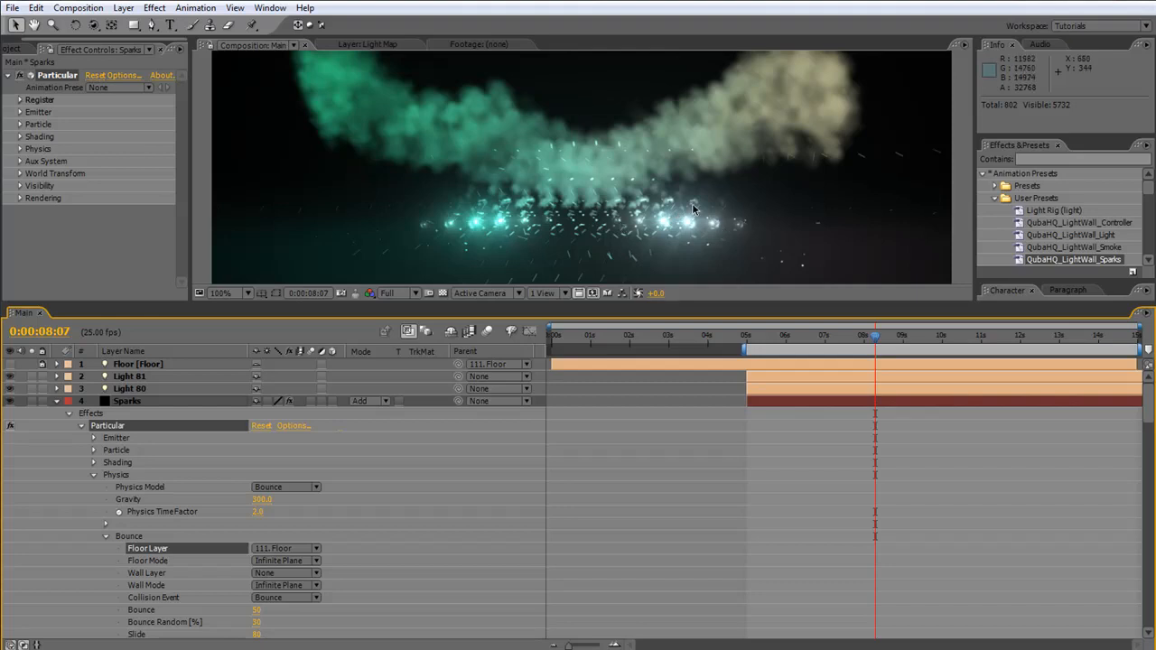
{"action": "left_click", "coordinate": [56, 400]}
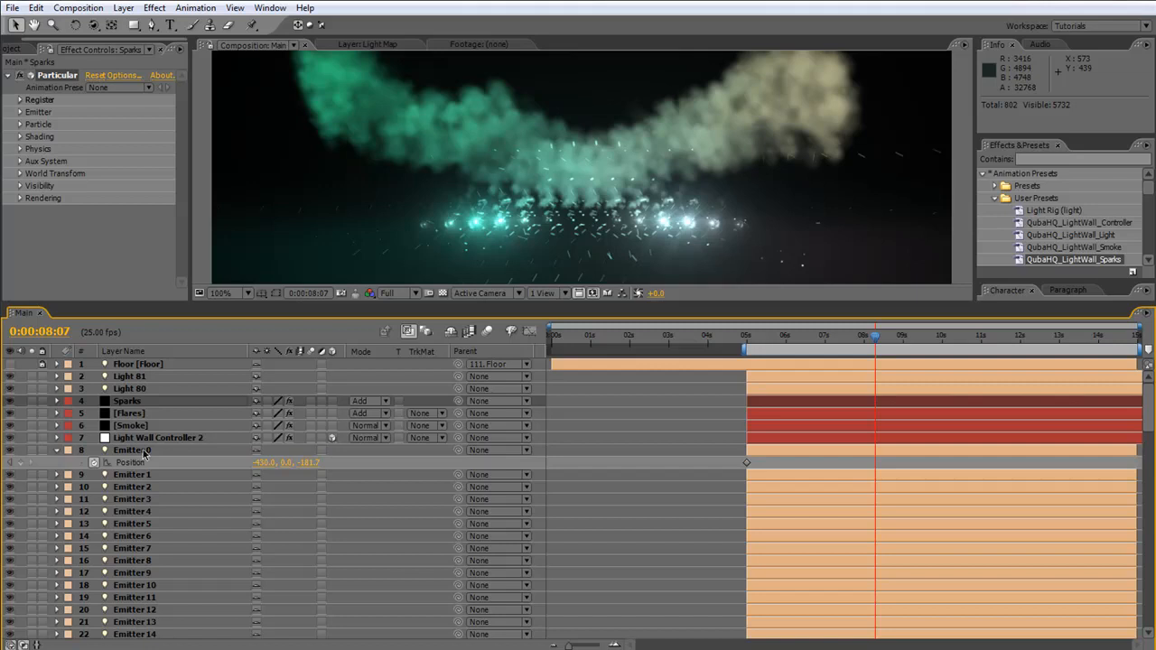
Select Emitter 0 through Emitter 19, remove Emitter 0's Position keyframe, and raise the selected emitters to a Y position of -33
{"action": "left_click", "coordinate": [143, 452]}
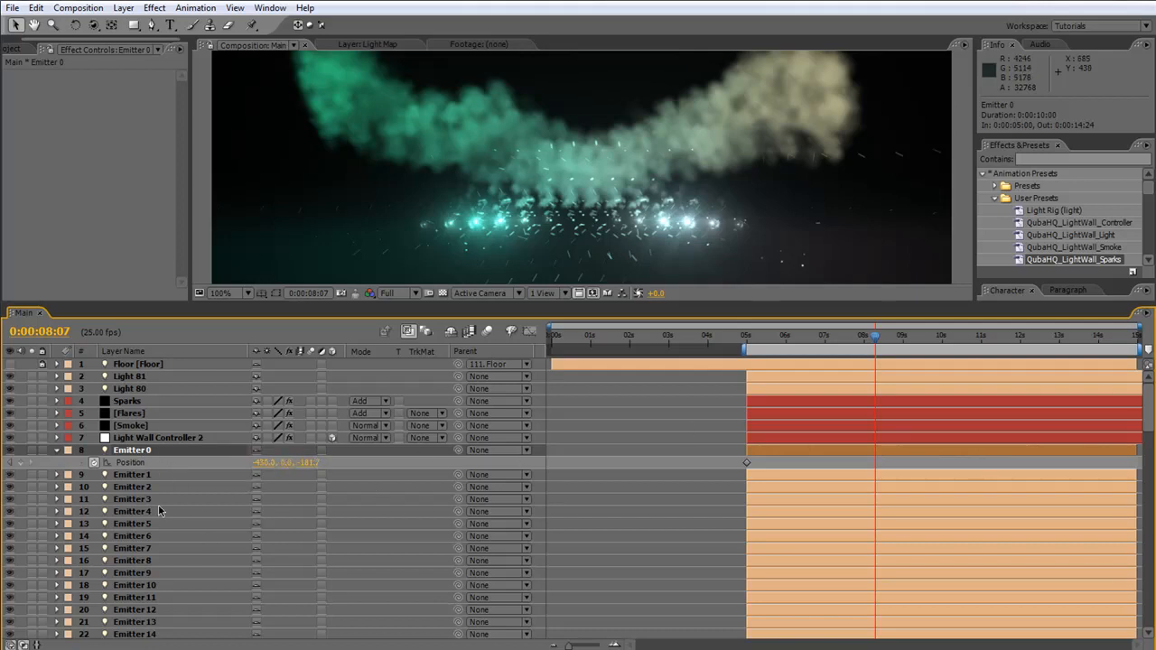
{"action": "scroll", "coordinate": [164, 532], "scroll_direction": "down", "scroll_amount": 3}
{"action": "left_click", "coordinate": [141, 611], "text": "shift"}
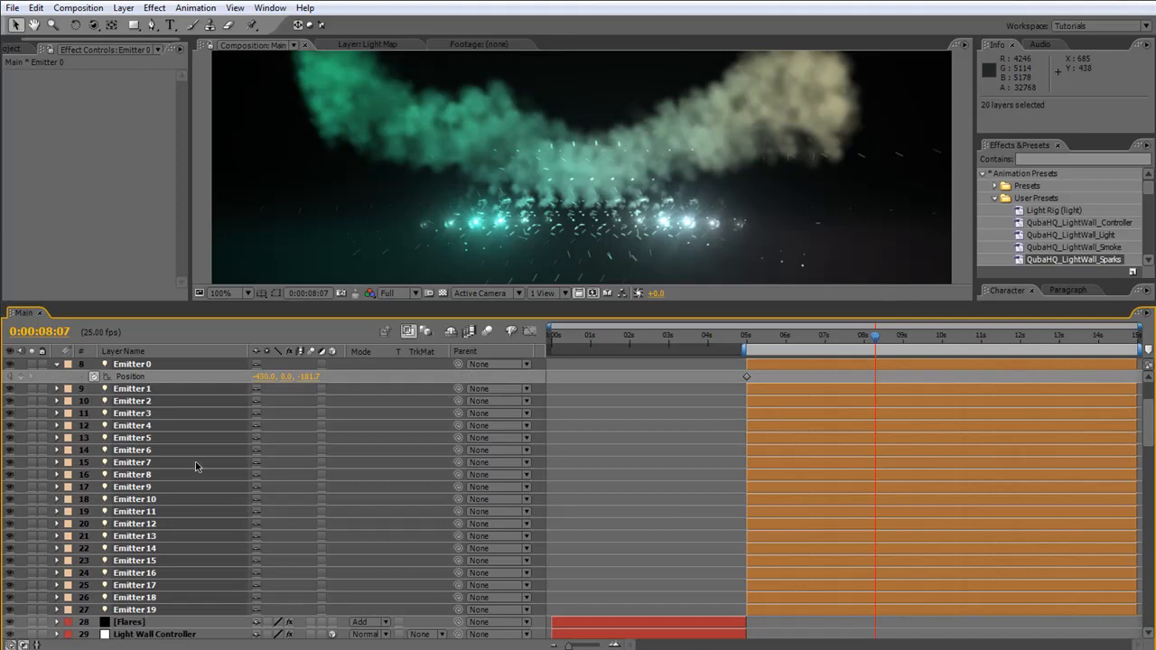
{"action": "left_click", "coordinate": [94, 377]}
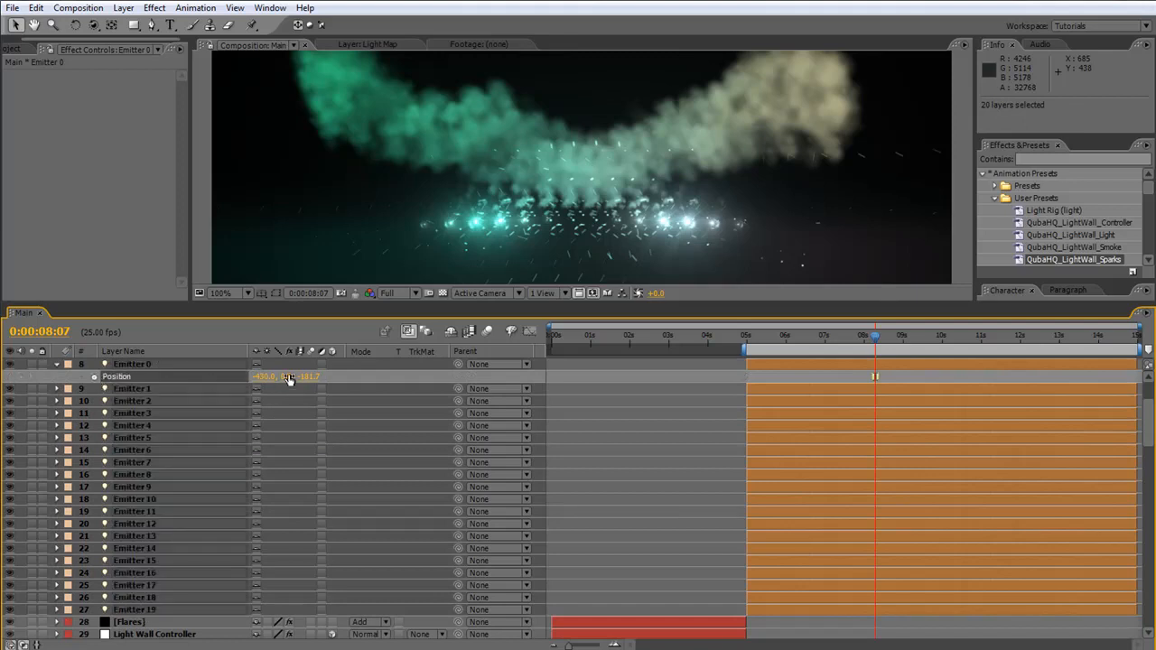
{"action": "left_click_drag", "start_coordinate": [288, 379], "coordinate": [282, 376]}
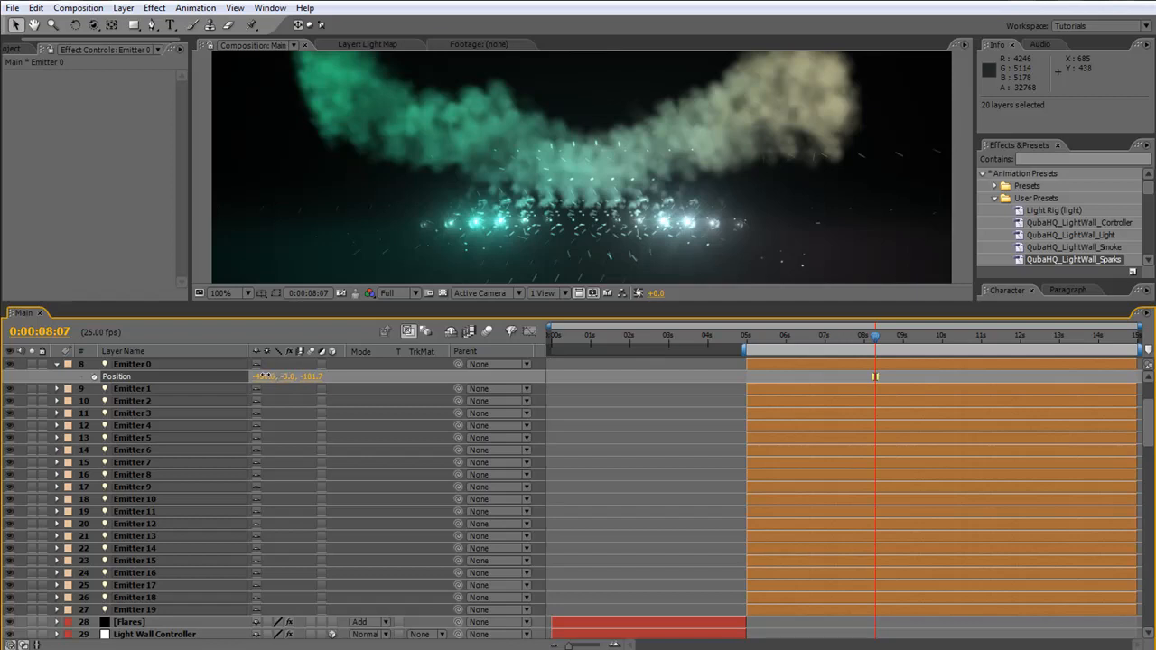
{"action": "left_click_drag", "start_coordinate": [264, 375], "coordinate": [265, 375]}
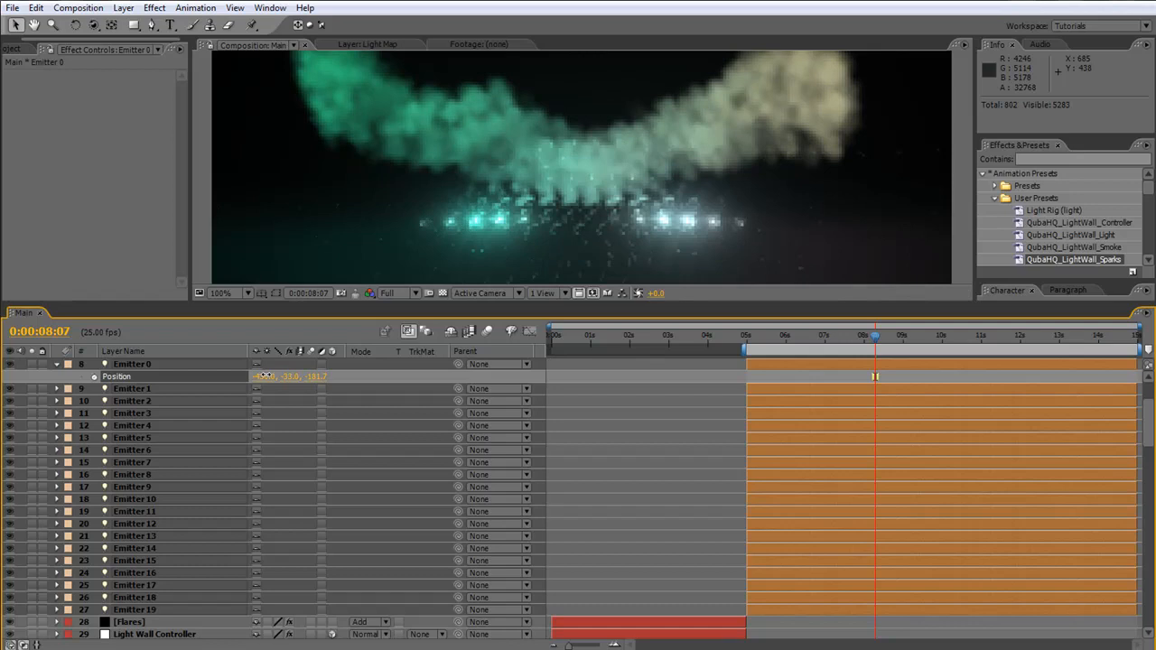
{"action": "left_click_drag", "start_coordinate": [262, 376], "coordinate": [268, 381]}
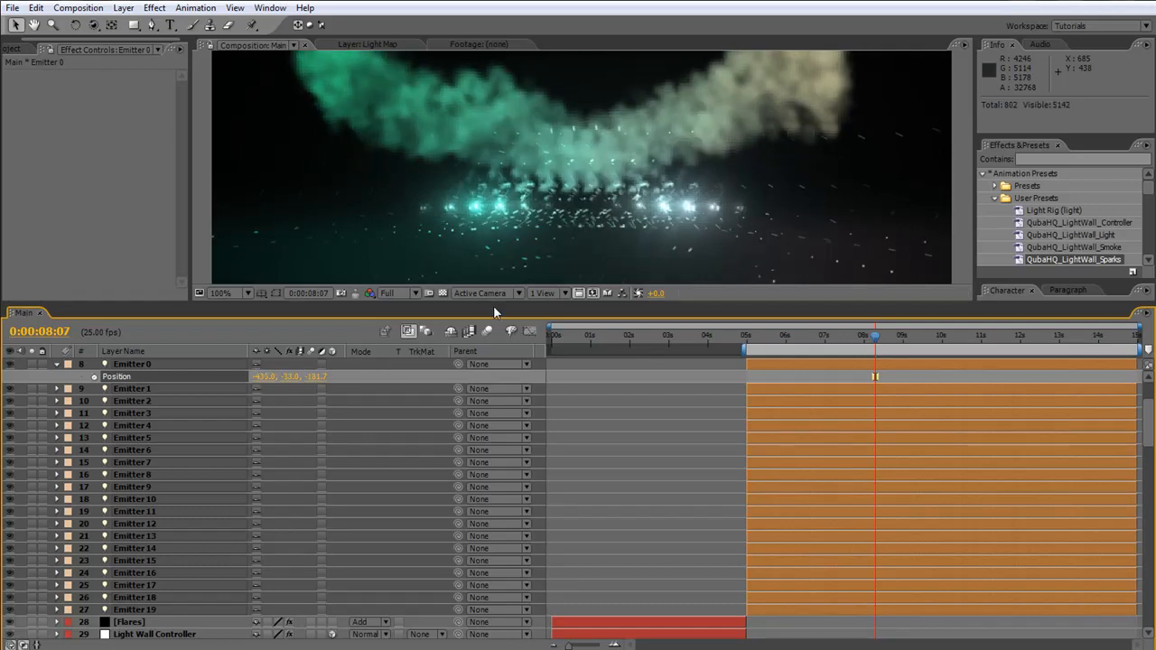
Set the work area from 0:00:00:00 to 0:00:09:24 and trim the Main composition to it
{"action": "left_click_drag", "start_coordinate": [499, 303], "coordinate": [507, 562]}
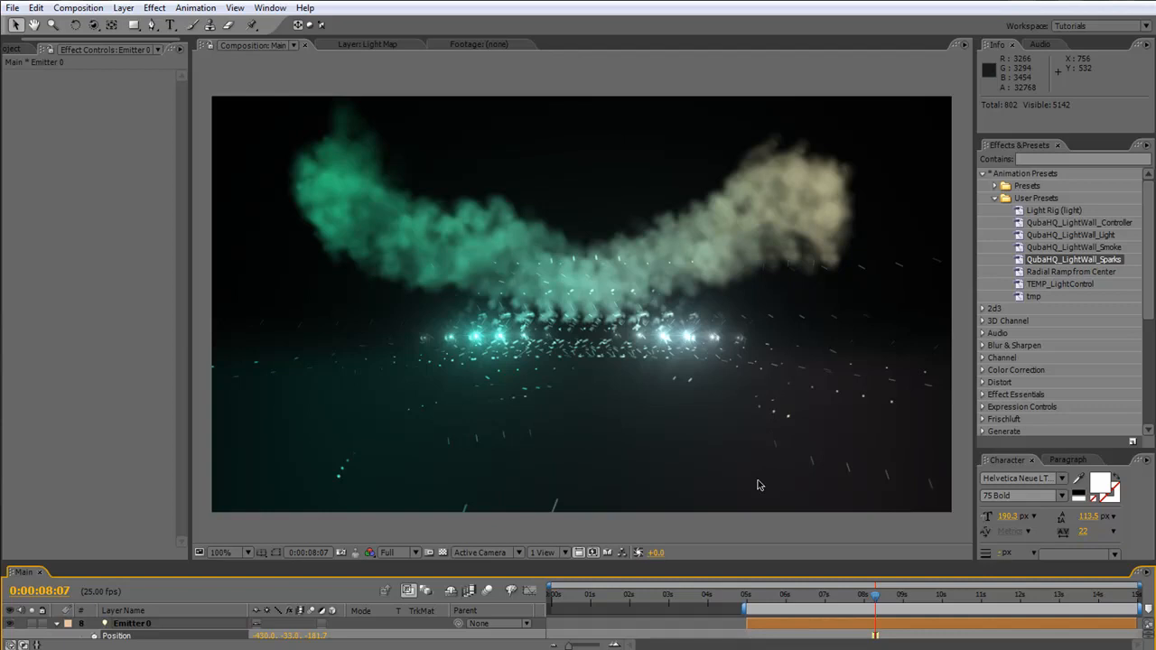
{"action": "left_click_drag", "start_coordinate": [747, 609], "coordinate": [481, 619]}
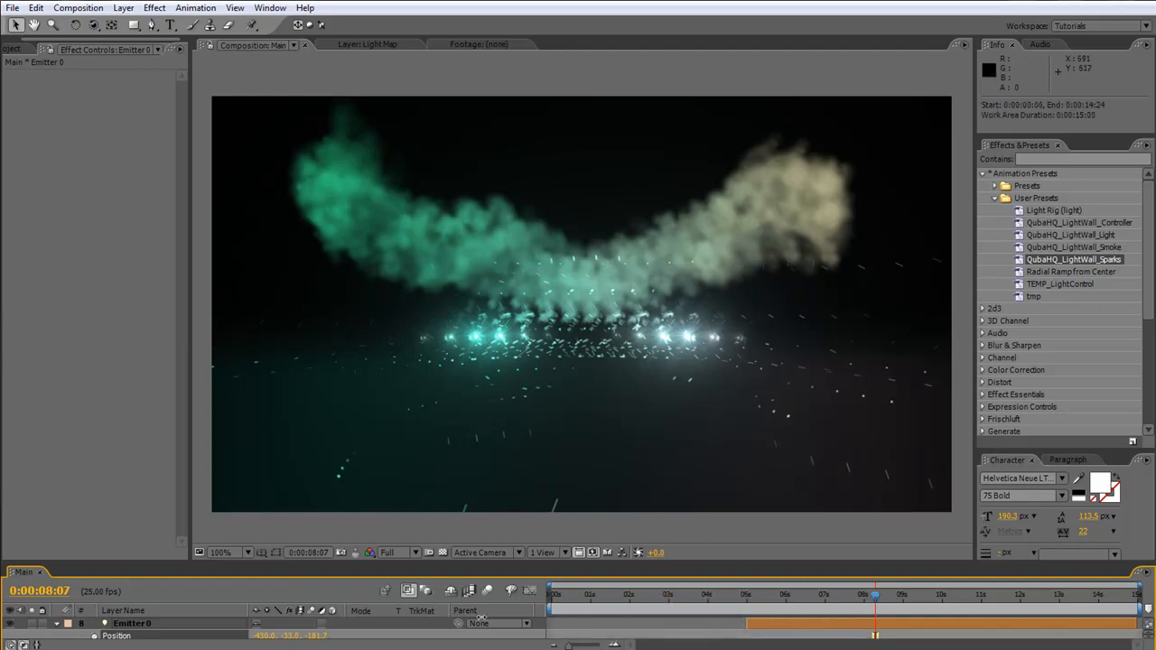
{"action": "left_click", "coordinate": [939, 597]}
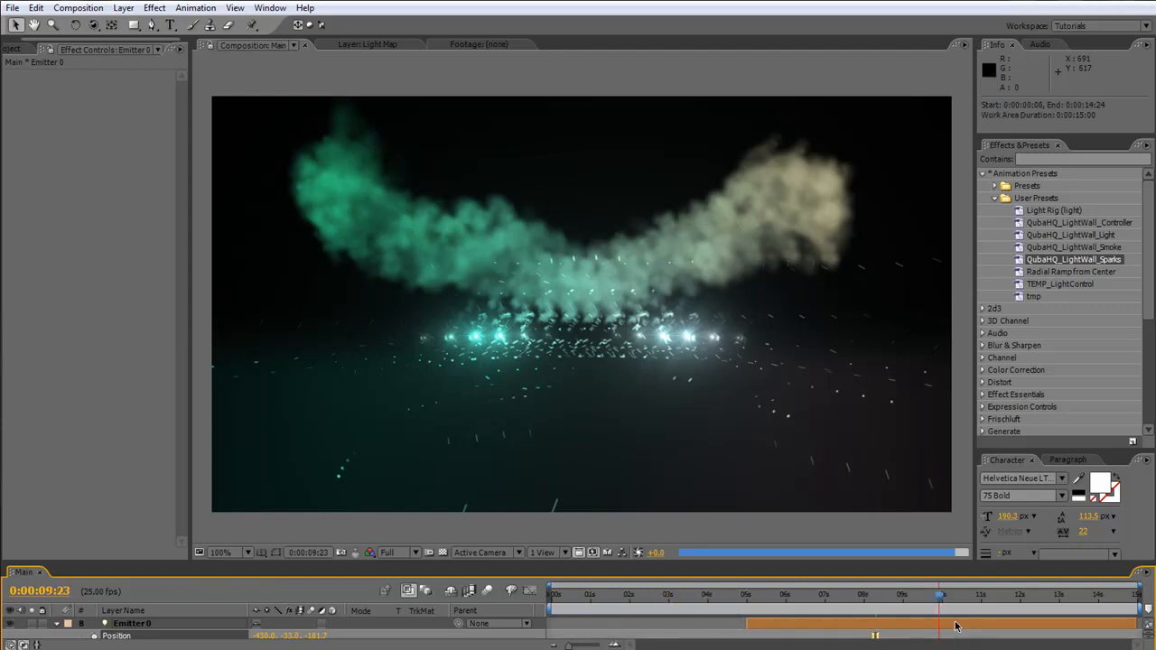
{"action": "key", "text": "Page_Down"}
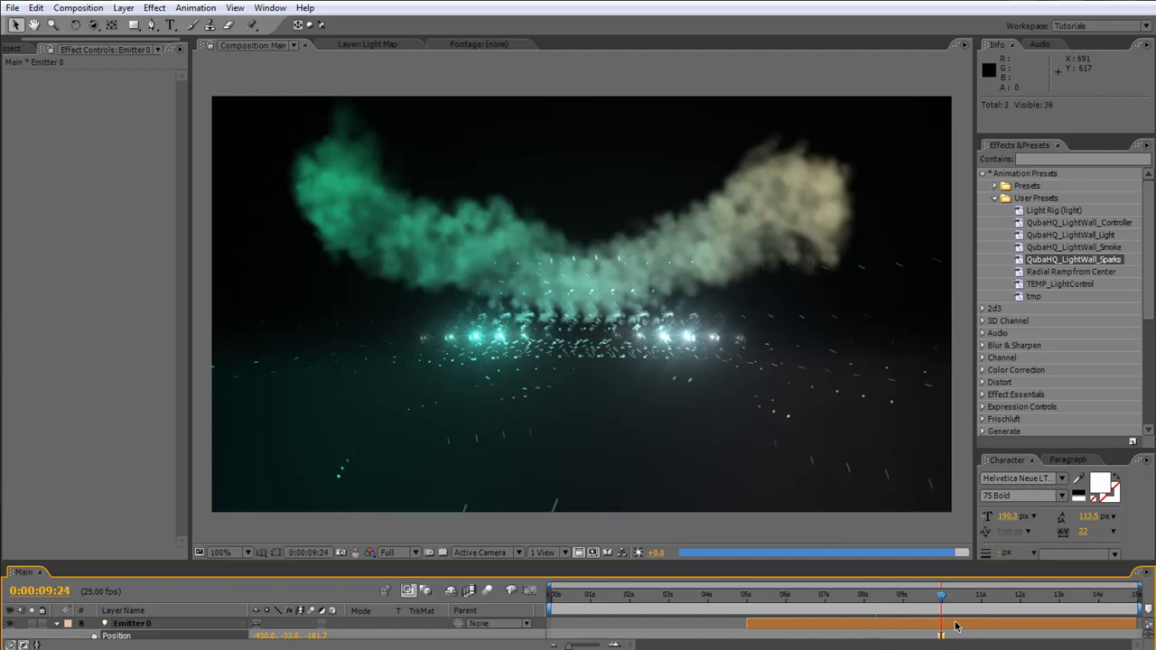
{"action": "right_click", "coordinate": [860, 610]}
{"action": "left_click", "coordinate": [925, 649]}
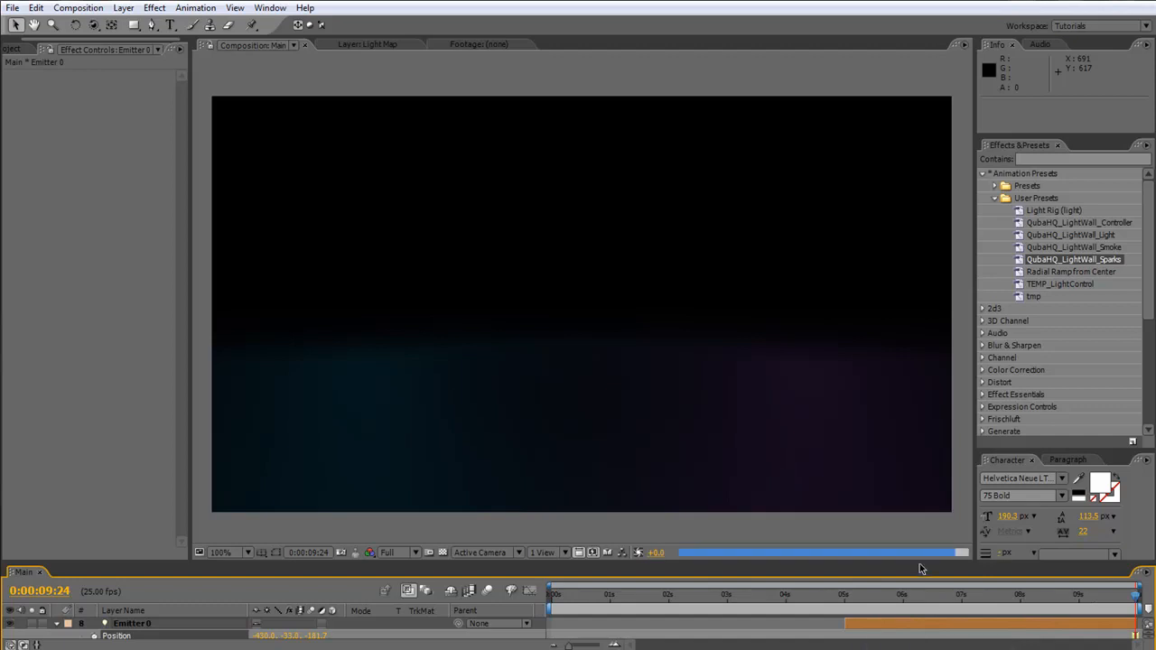
At 0:00:06:04, hide the shy layers in an enlarged timeline and solo the Smoke layer
{"action": "left_click", "coordinate": [914, 593]}
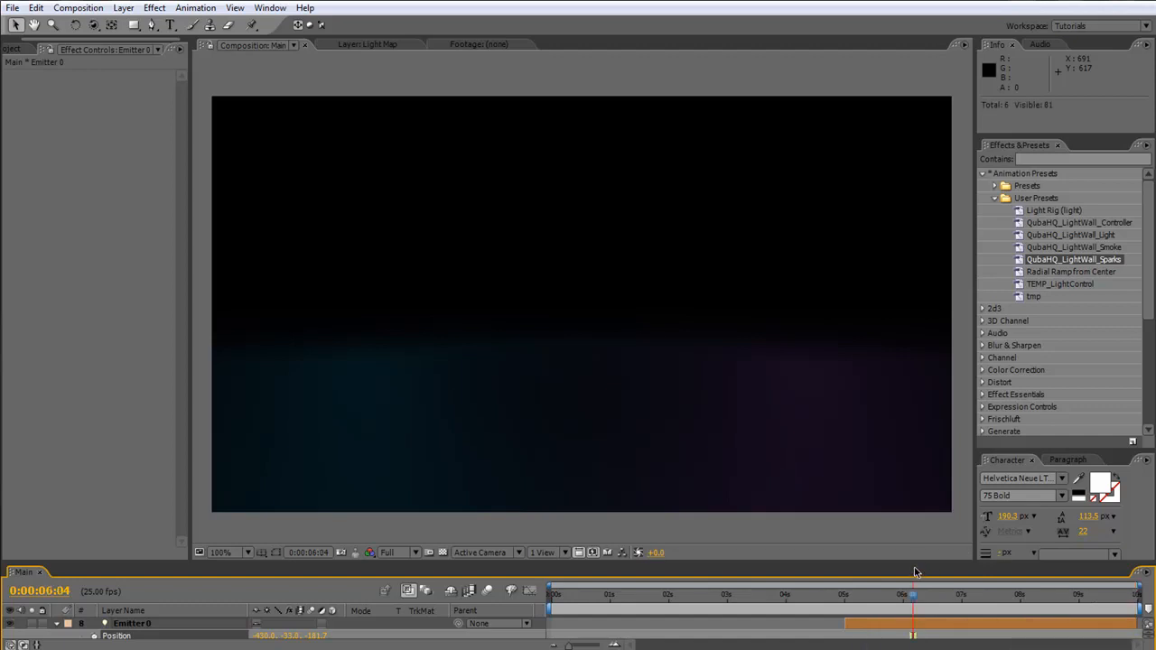
{"action": "left_click_drag", "start_coordinate": [917, 566], "coordinate": [516, 290]}
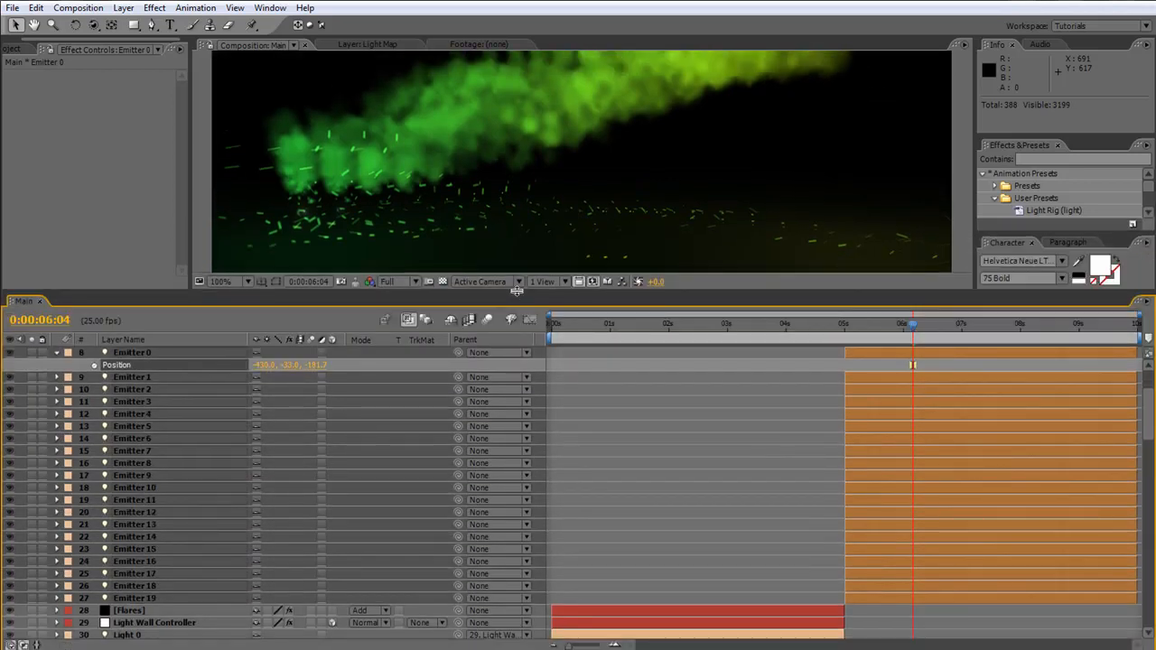
{"action": "left_click", "coordinate": [451, 320]}
{"action": "left_click", "coordinate": [134, 403]}
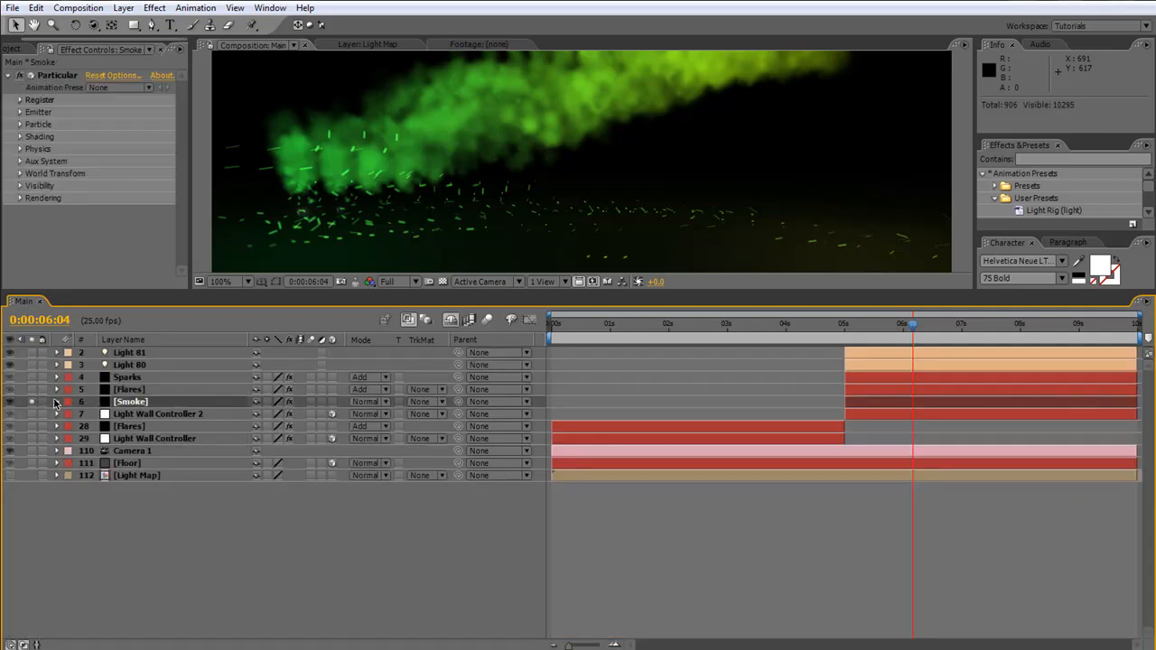
Examine the Emitter settings of the Smoke layer's Particular effect
{"action": "left_click", "coordinate": [57, 402]}
{"action": "left_click", "coordinate": [69, 415]}
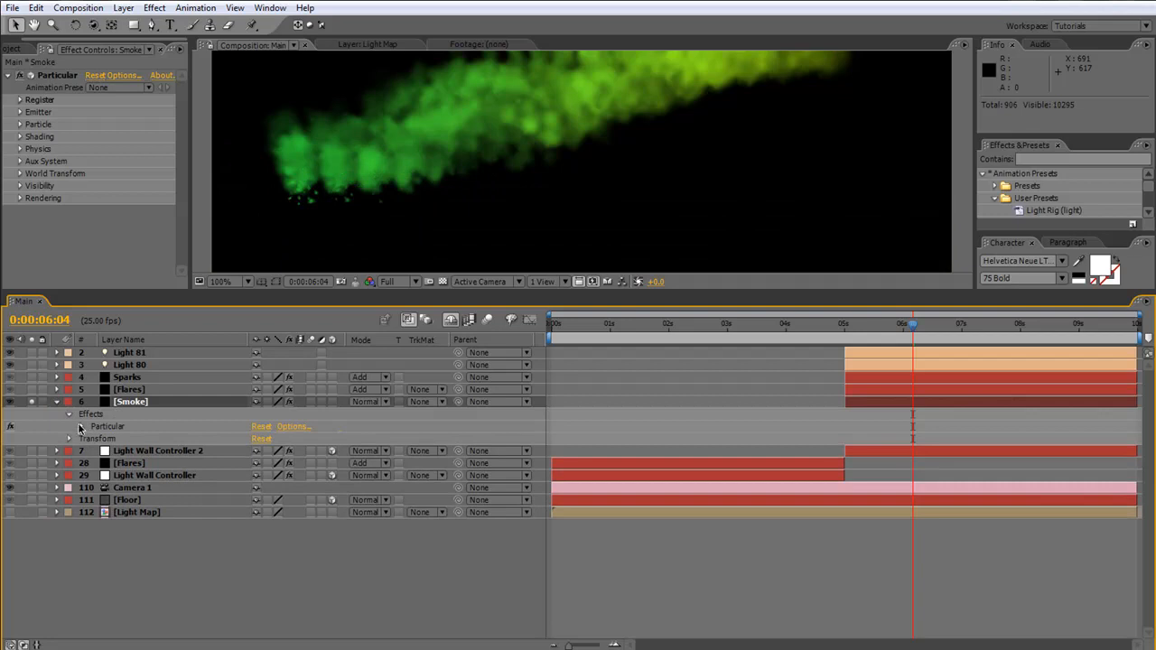
{"action": "left_click", "coordinate": [79, 428]}
{"action": "left_click", "coordinate": [93, 451]}
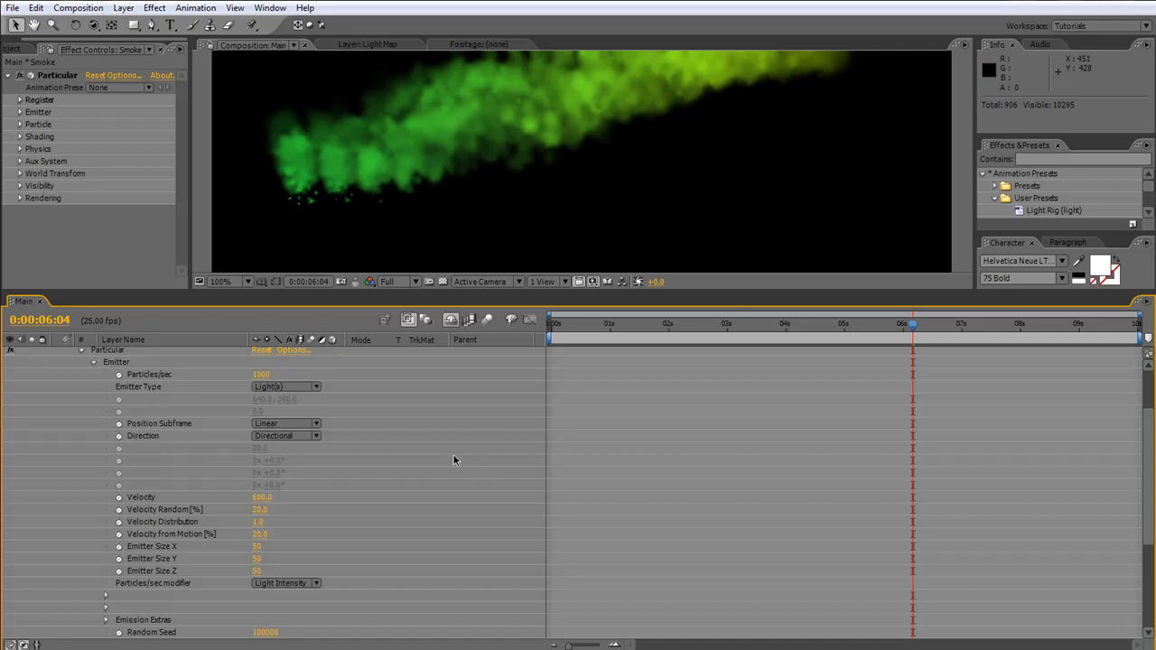
{"action": "scroll", "coordinate": [453, 461], "scroll_direction": "up", "scroll_amount": 4}
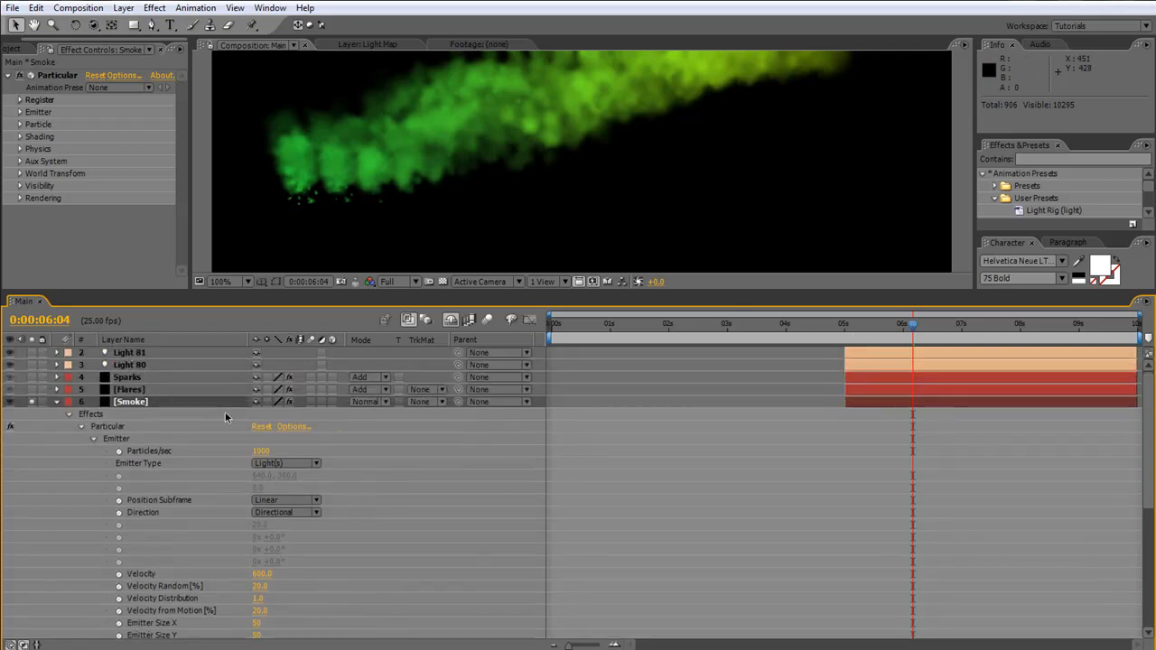
Try a Cone Angle of 1 with Cone Feather 0 on Light Wall Controller 2, and compare it with a Cone Angle of 360
{"action": "scroll", "coordinate": [444, 471], "scroll_direction": "down", "scroll_amount": 12}
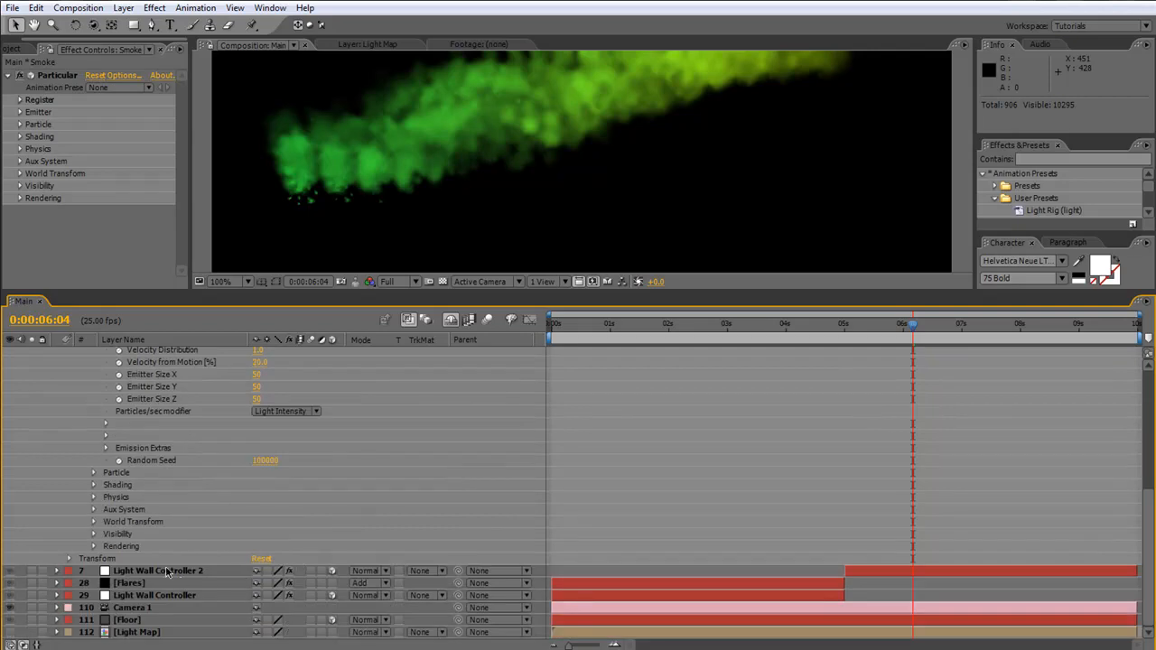
{"action": "left_click", "coordinate": [167, 572]}
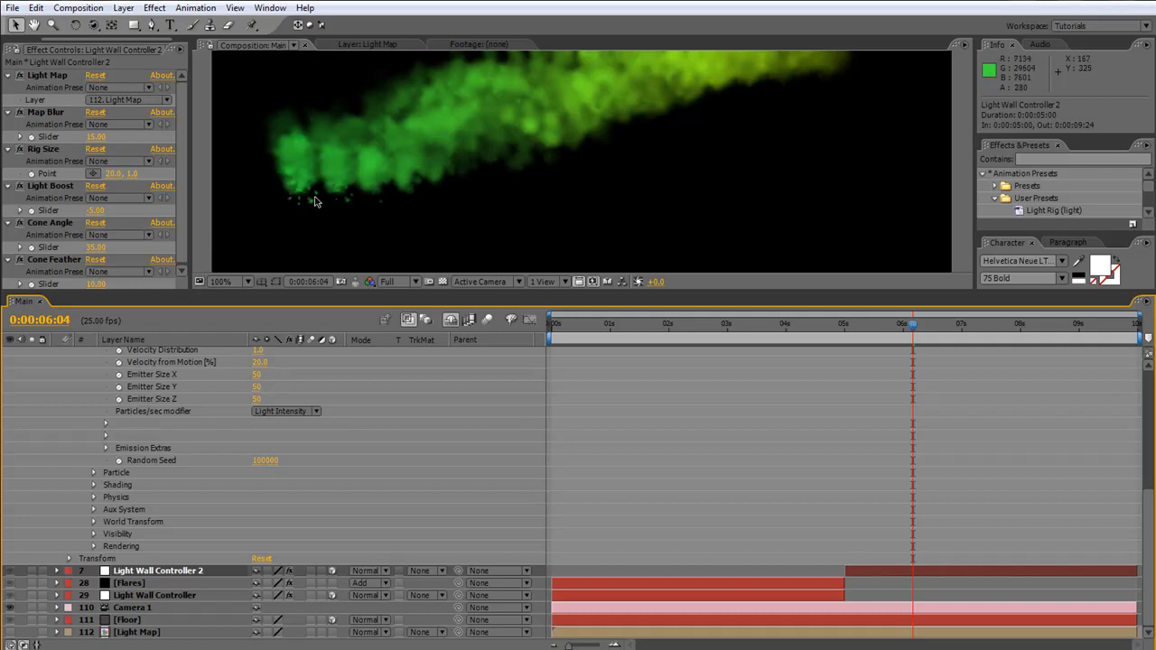
{"action": "left_click", "coordinate": [96, 248]}
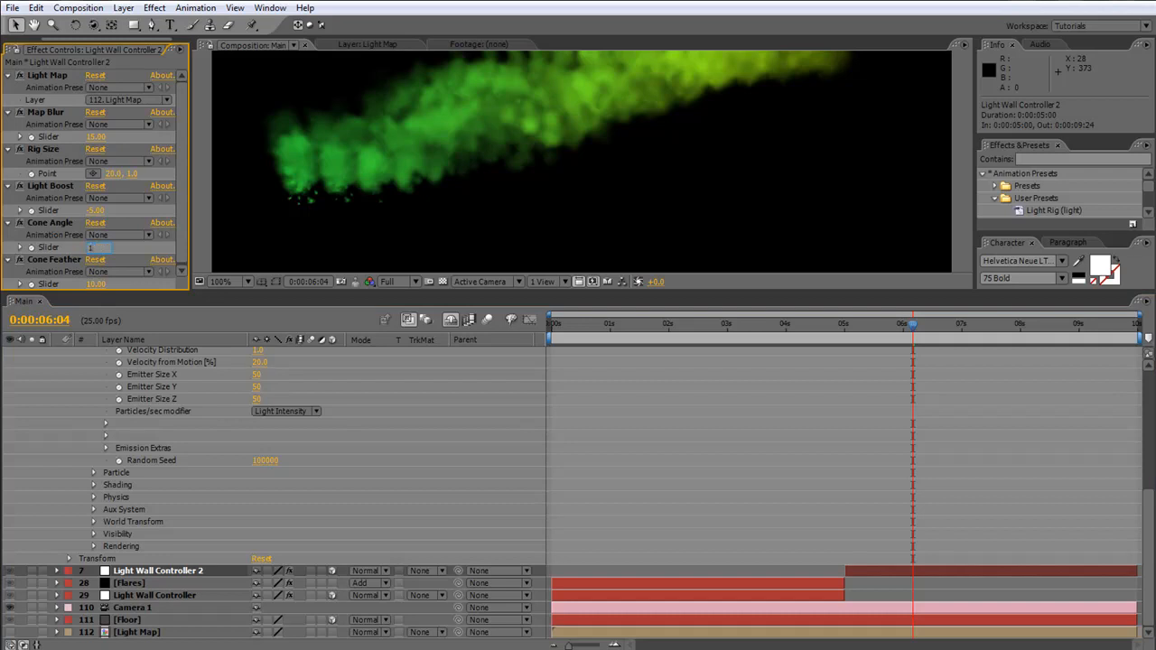
{"action": "key", "text": "Return"}
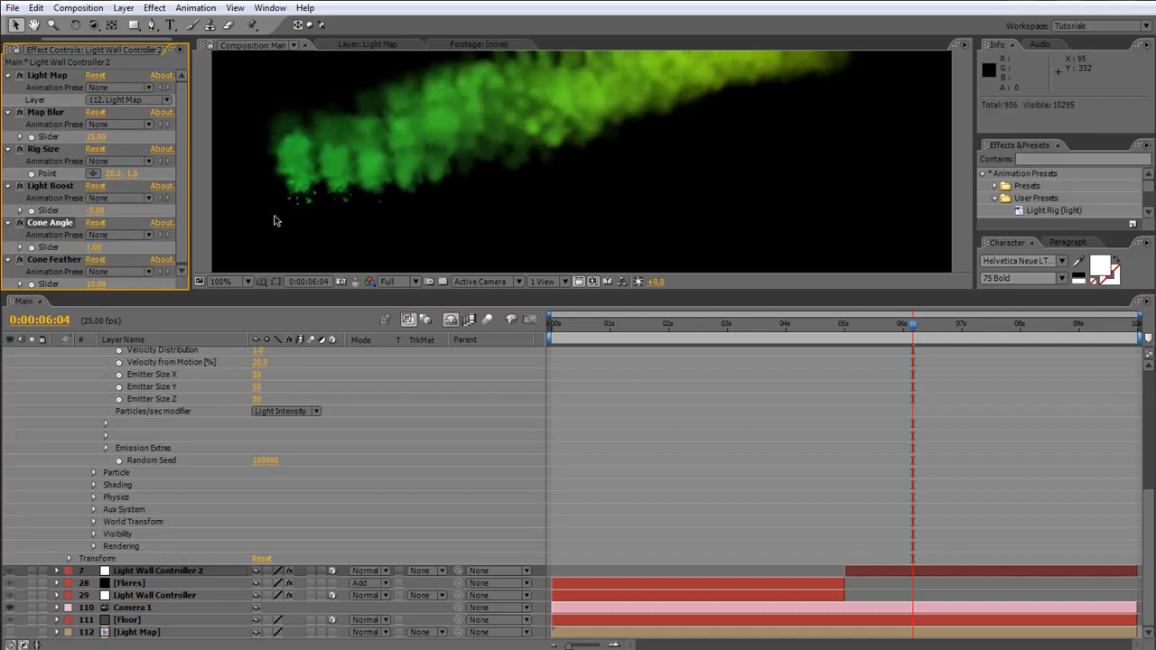
{"action": "left_click", "coordinate": [96, 276]}
{"action": "key", "text": "ctrl+z"}
{"action": "left_click", "coordinate": [101, 283]}
{"action": "type", "text": "0"}
{"action": "key", "text": "Return"}
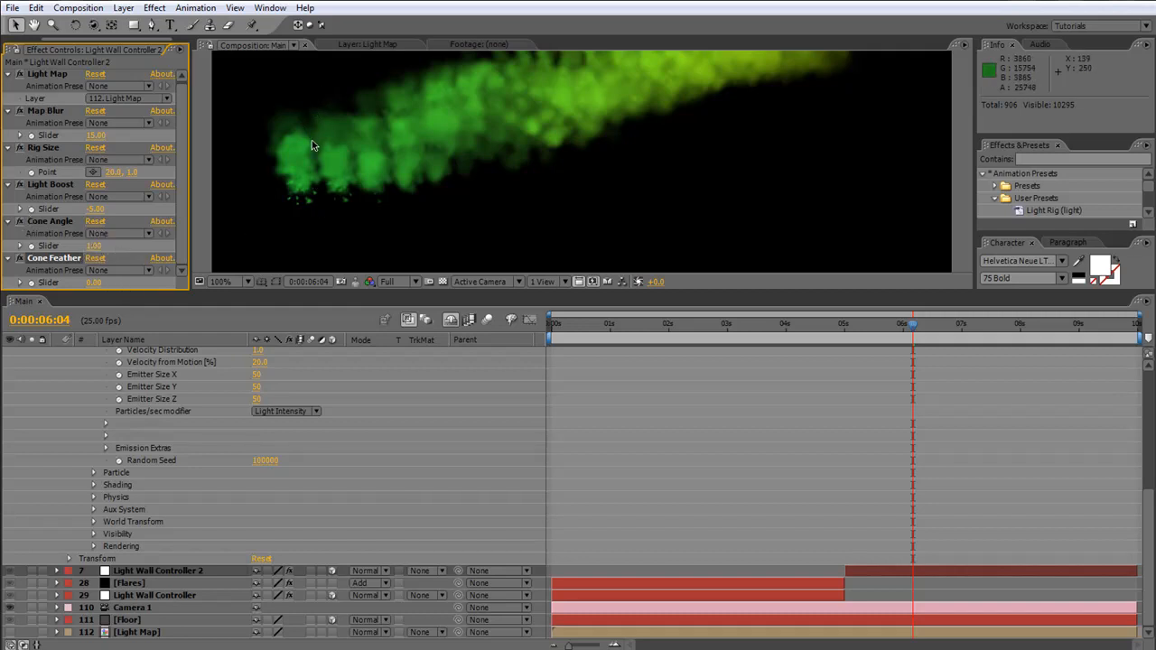
{"action": "left_click", "coordinate": [94, 245]}
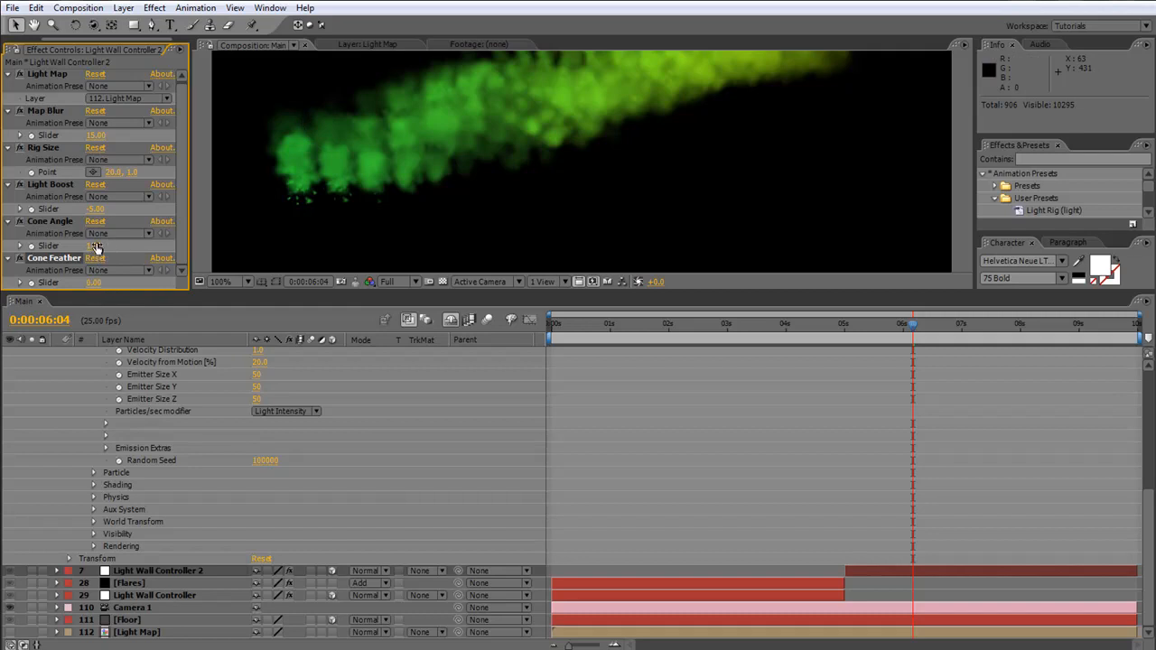
{"action": "key", "text": "Return"}
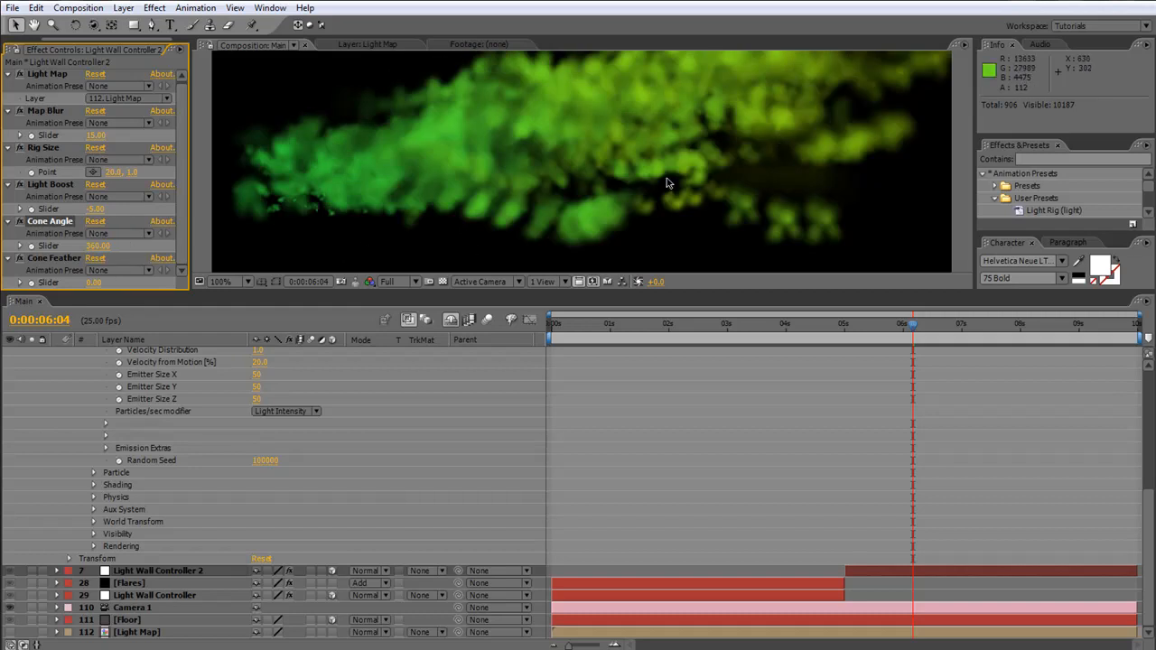
Set Light Wall Controller 2's Cone Angle back to 35 and its Cone Feather back to 10
{"action": "left_click", "coordinate": [97, 246]}
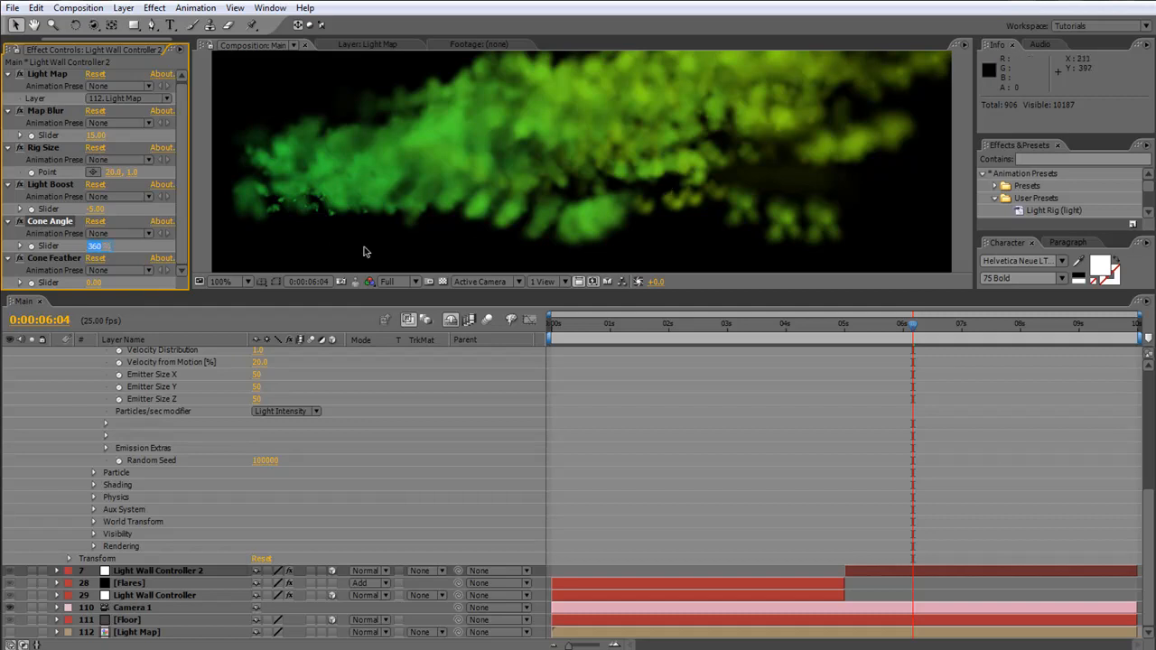
{"action": "type", "text": "35"}
{"action": "key", "text": "Return"}
{"action": "left_click", "coordinate": [93, 283]}
{"action": "type", "text": "1"}
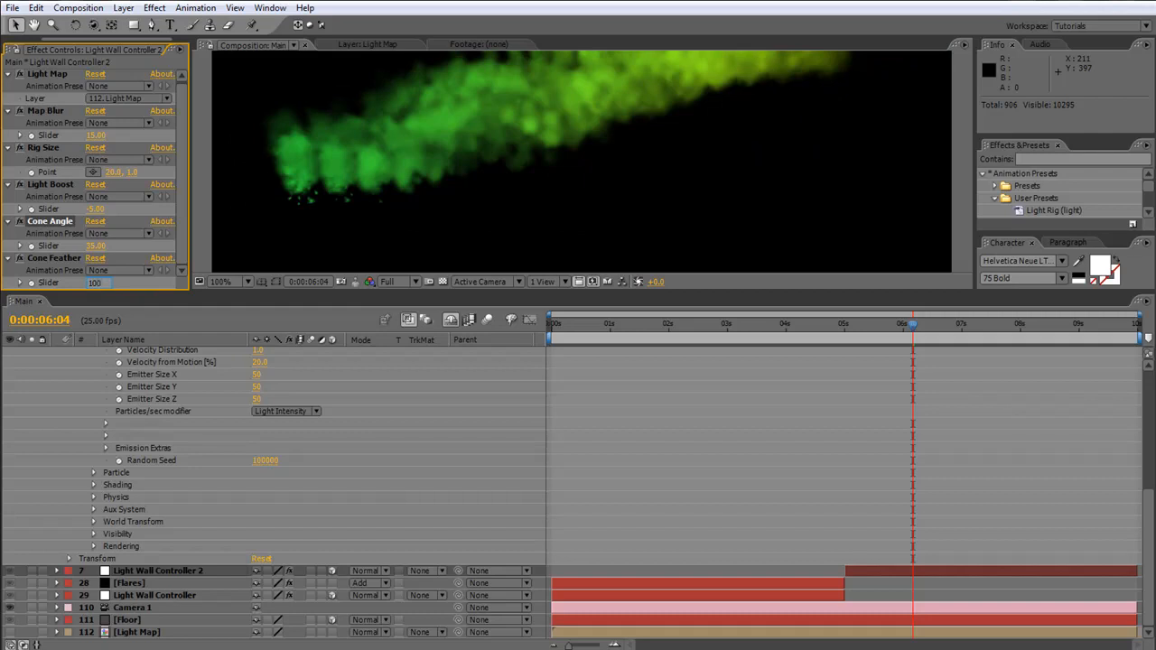
{"action": "type", "text": "0"}
{"action": "key", "text": "Return"}
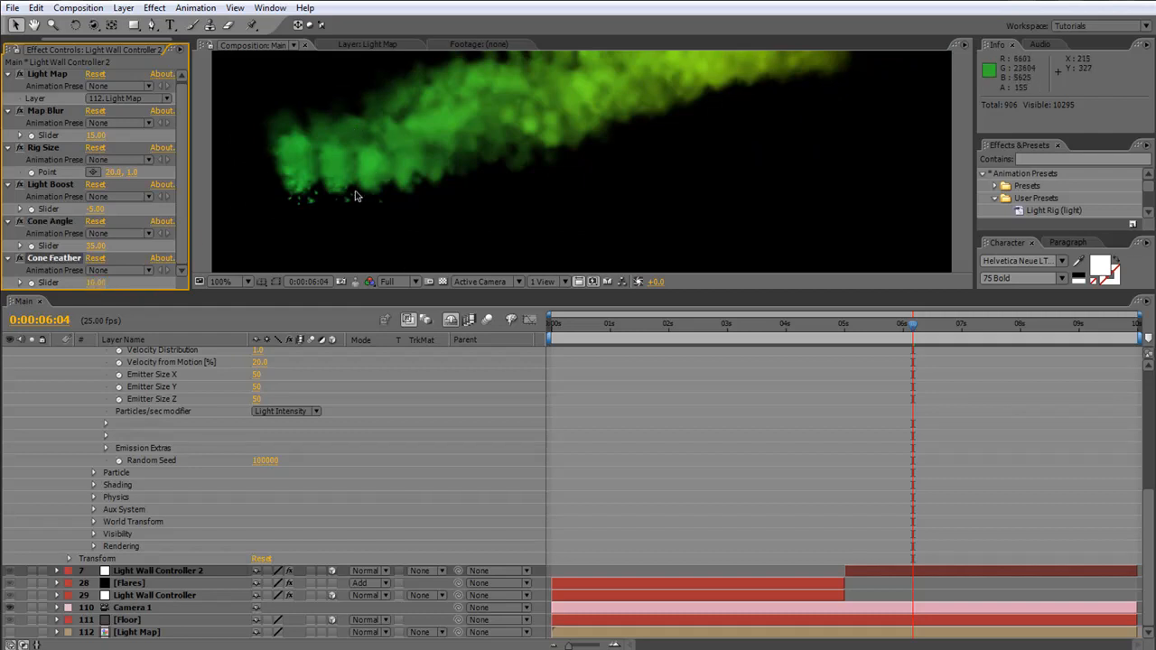
{"action": "scroll", "coordinate": [190, 506], "scroll_direction": "up", "scroll_amount": 4}
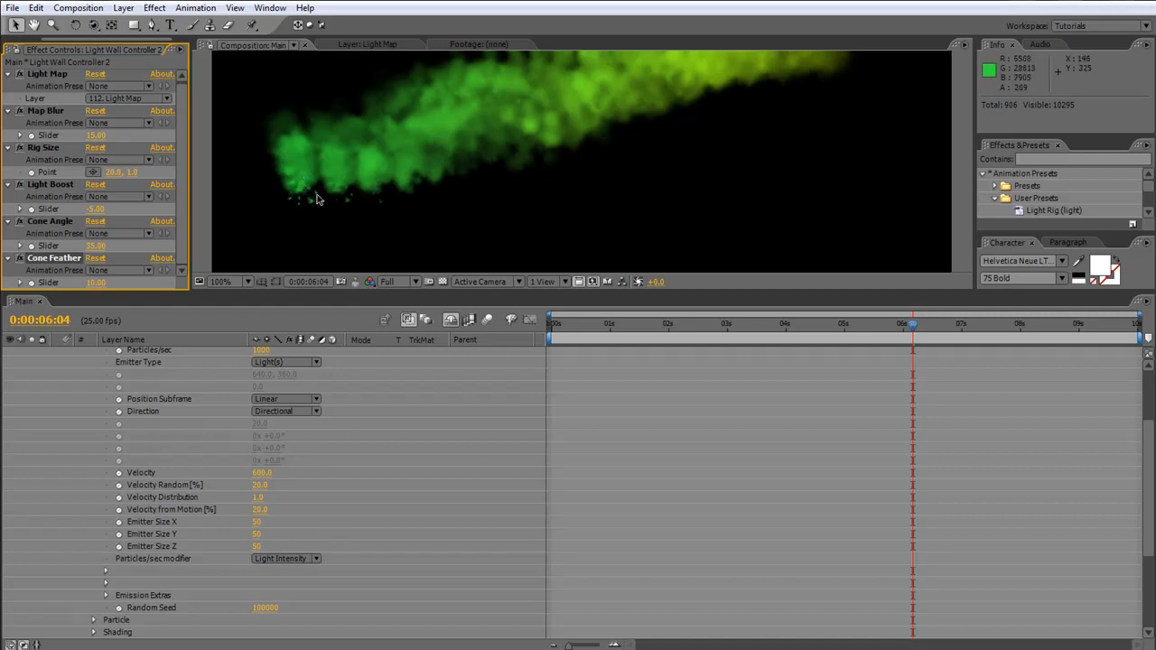
Examine the Physics Air, Particle and Shading settings of the Smoke layer's Particular effect
{"action": "scroll", "coordinate": [370, 481], "scroll_direction": "down", "scroll_amount": 1}
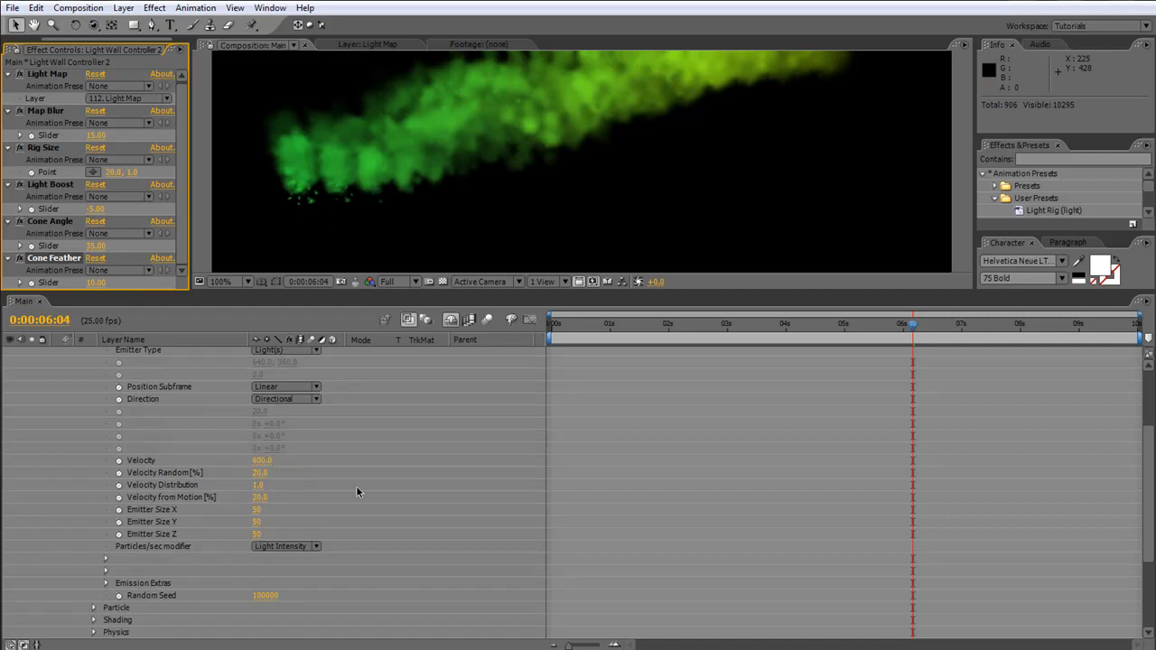
{"action": "scroll", "coordinate": [413, 478], "scroll_direction": "down", "scroll_amount": 3}
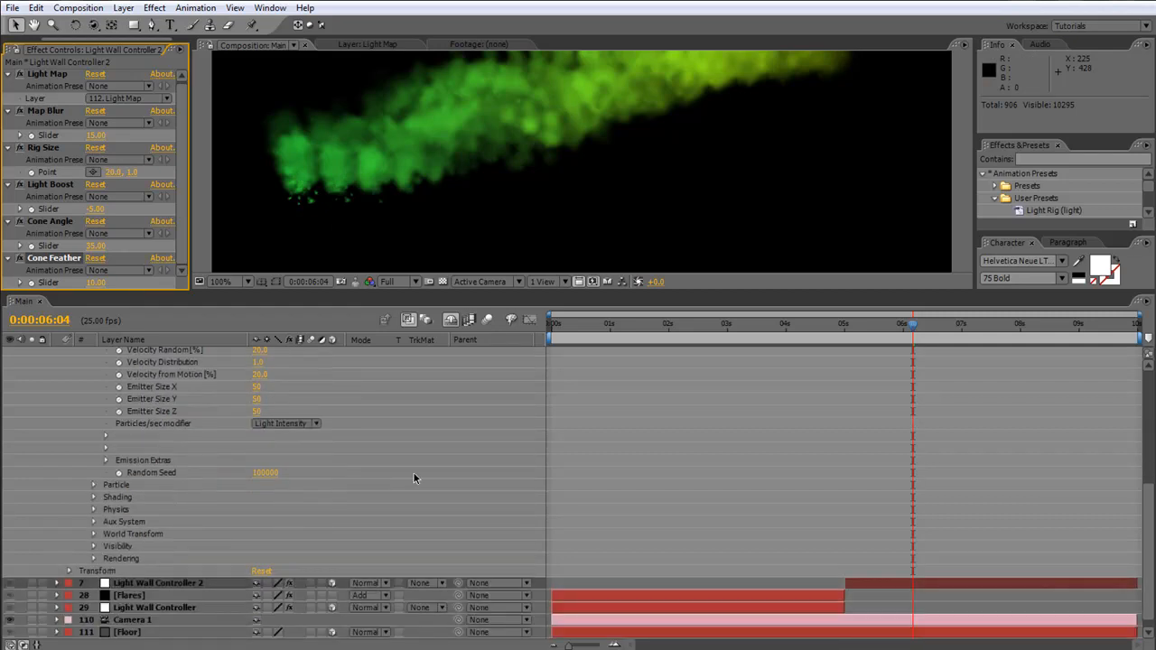
{"action": "left_click", "coordinate": [94, 509]}
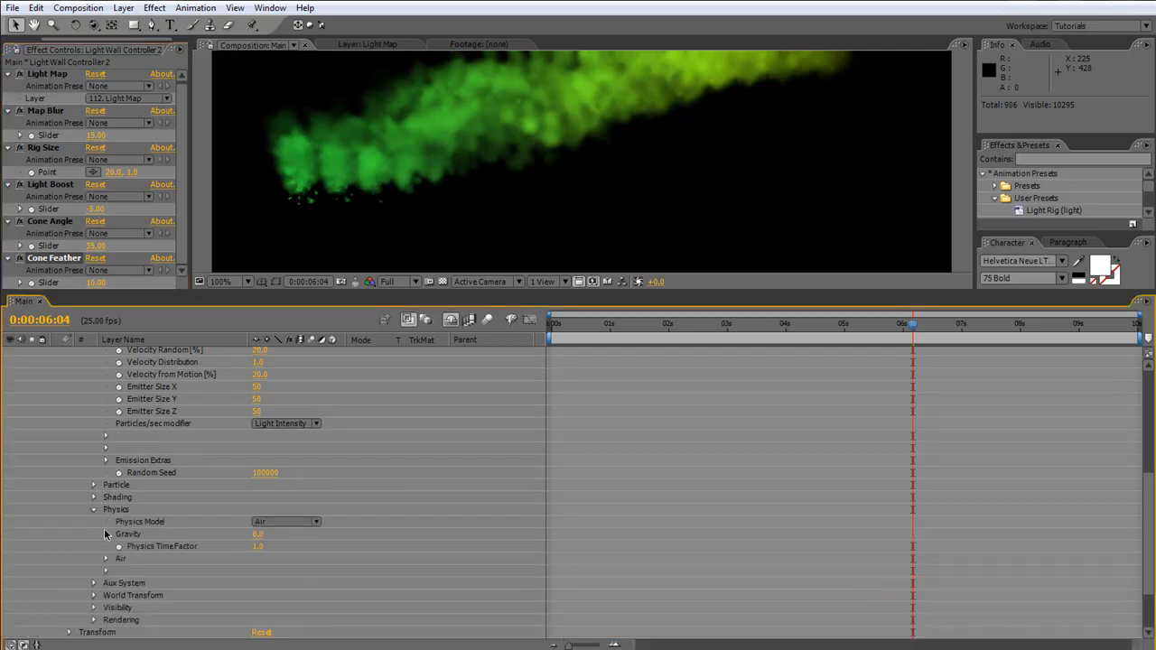
{"action": "left_click", "coordinate": [106, 558]}
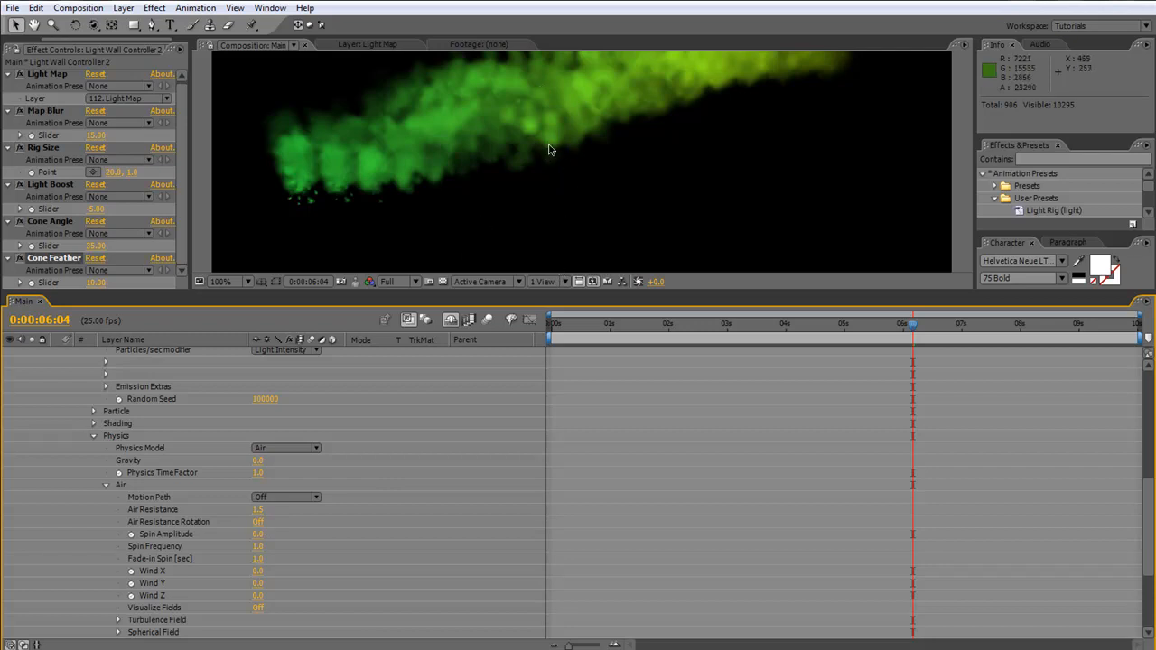
{"action": "scroll", "coordinate": [90, 428], "scroll_direction": "up", "scroll_amount": 1}
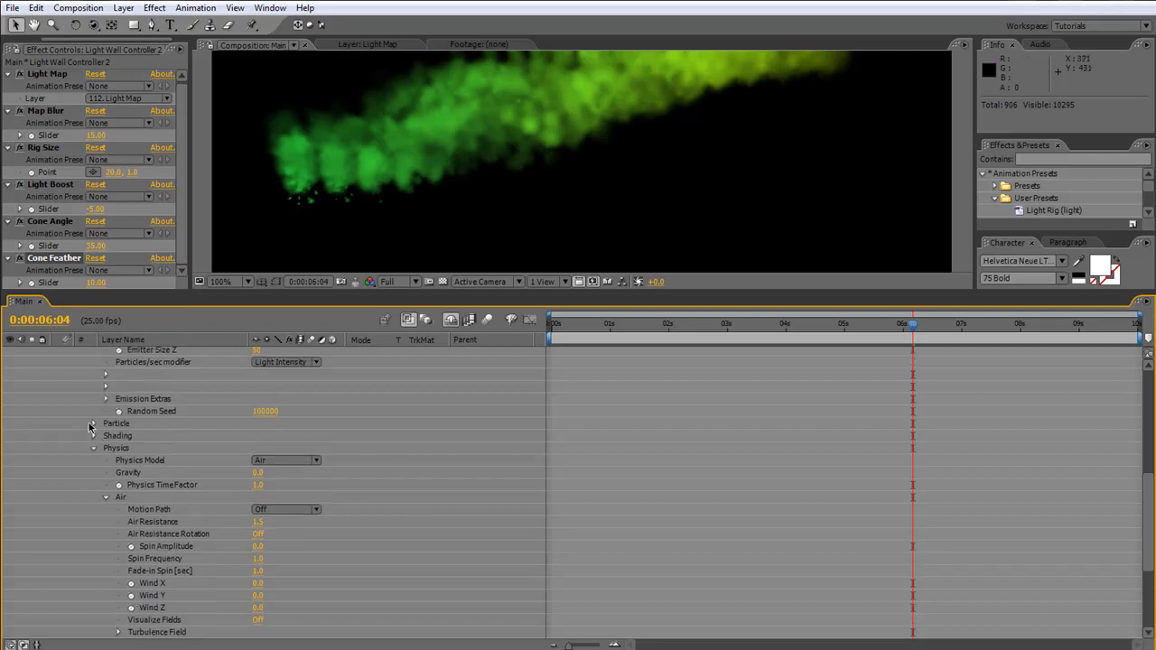
{"action": "left_click", "coordinate": [93, 425]}
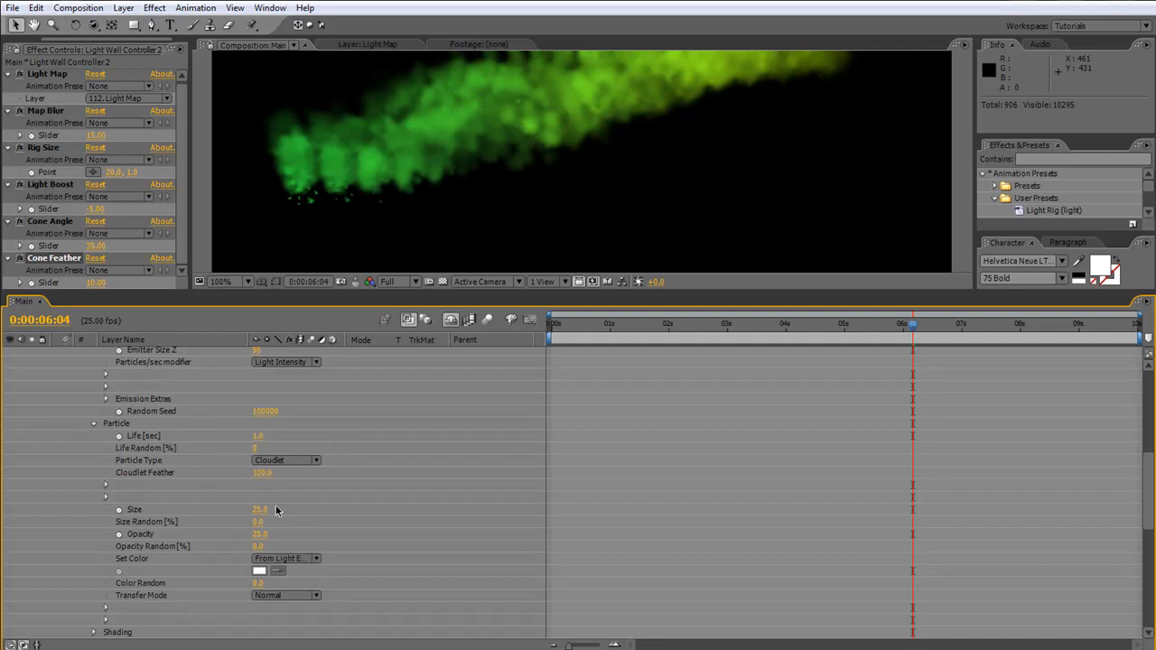
{"action": "scroll", "coordinate": [471, 472], "scroll_direction": "down", "scroll_amount": 5}
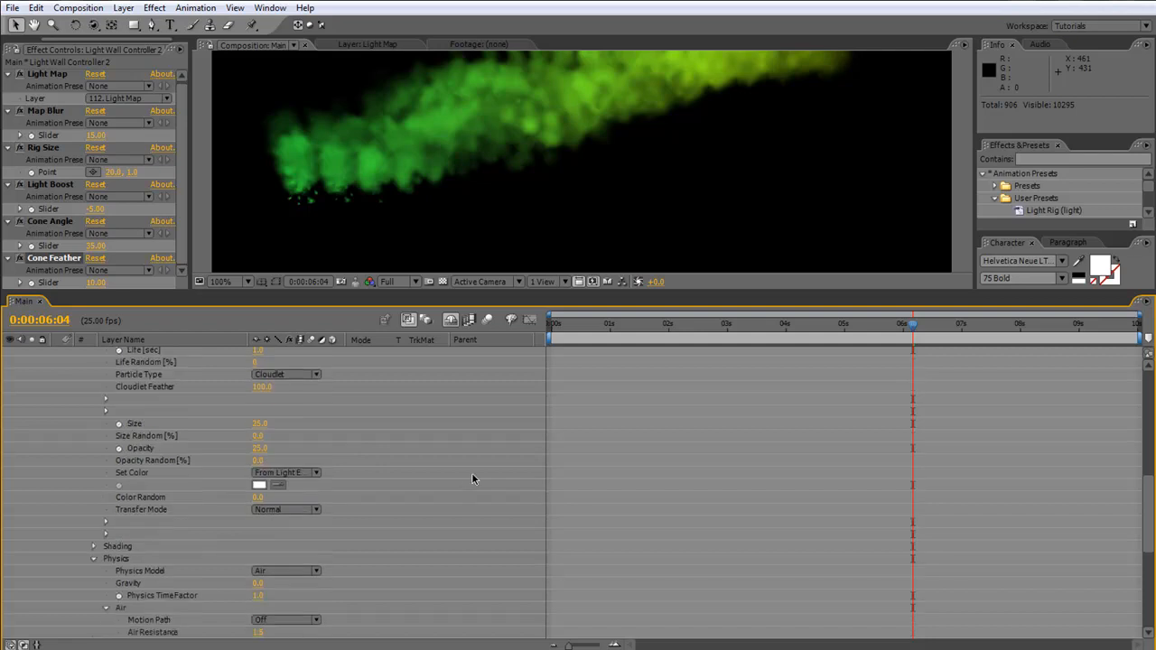
{"action": "left_click", "coordinate": [93, 461]}
{"action": "scroll", "coordinate": [467, 521], "scroll_direction": "down", "scroll_amount": 3}
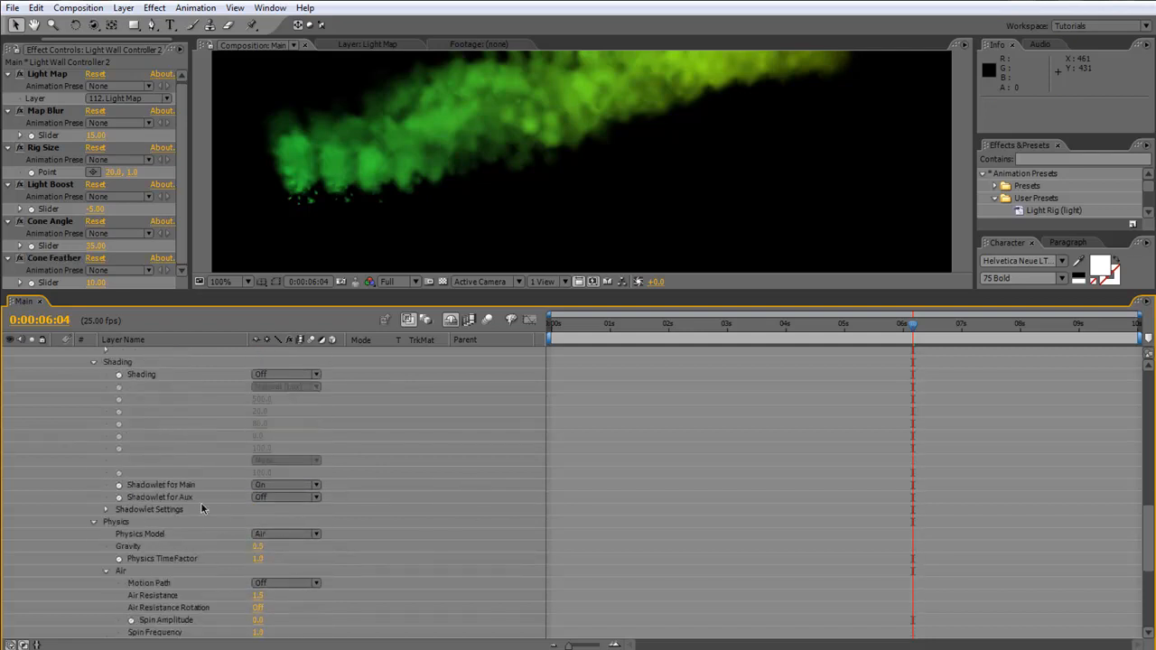
Try Shadowlet for Main set to Off on the Smoke layer's Particular effect, and set it back to On
{"action": "left_click", "coordinate": [287, 491]}
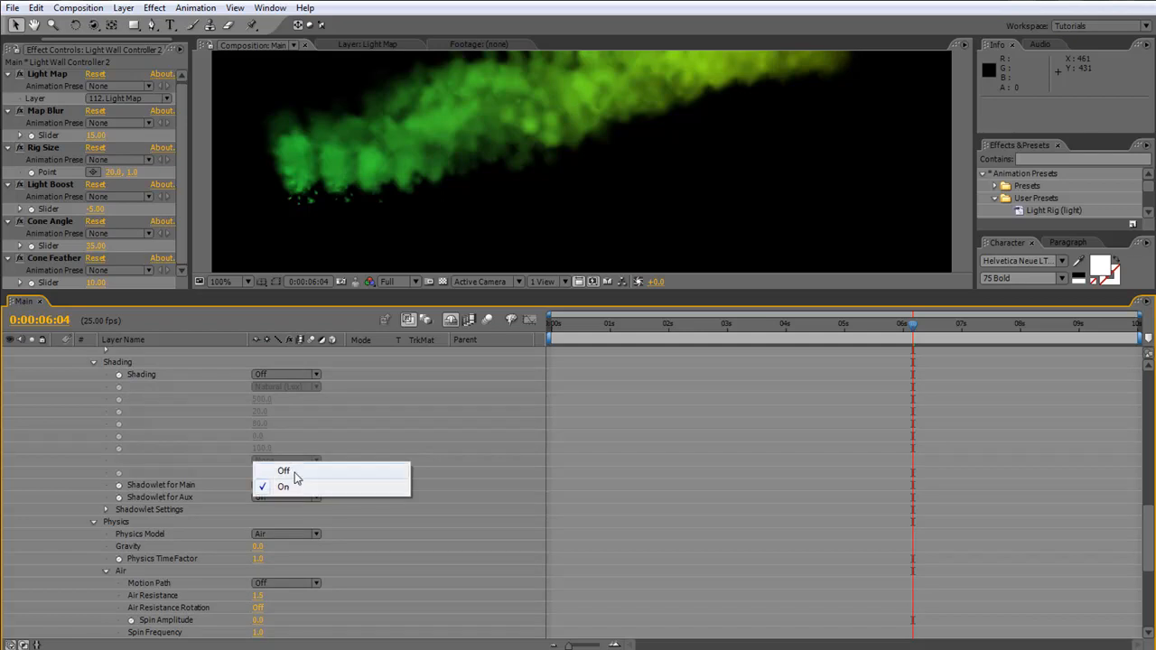
{"action": "left_click", "coordinate": [295, 473]}
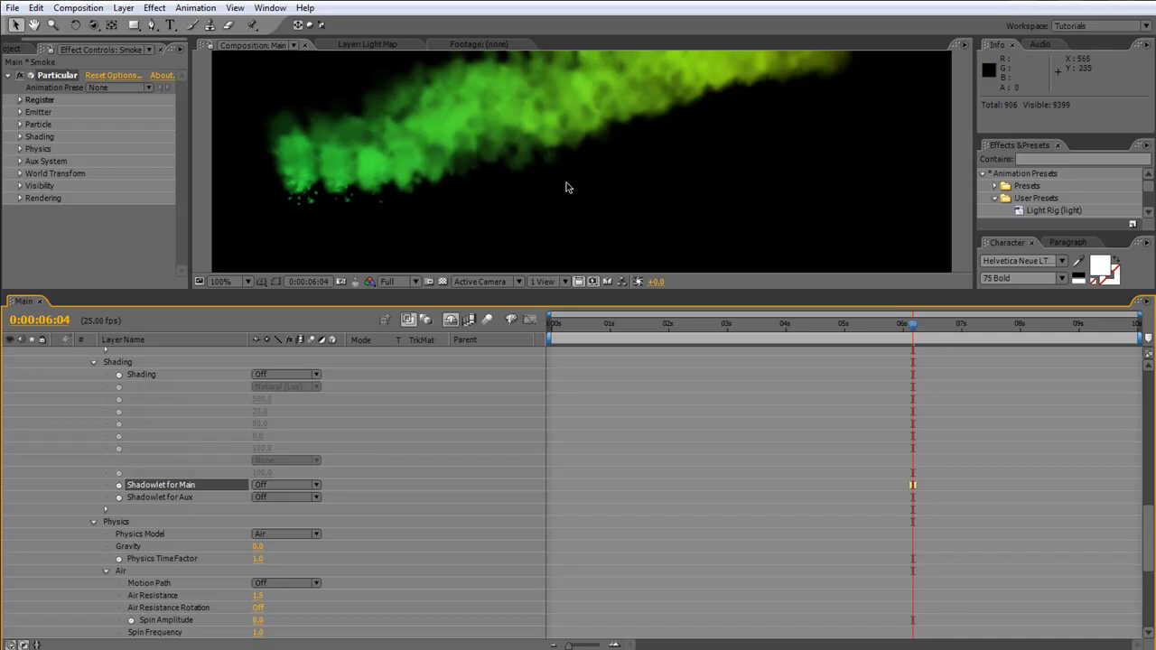
{"action": "left_click", "coordinate": [269, 489]}
{"action": "left_click", "coordinate": [291, 509]}
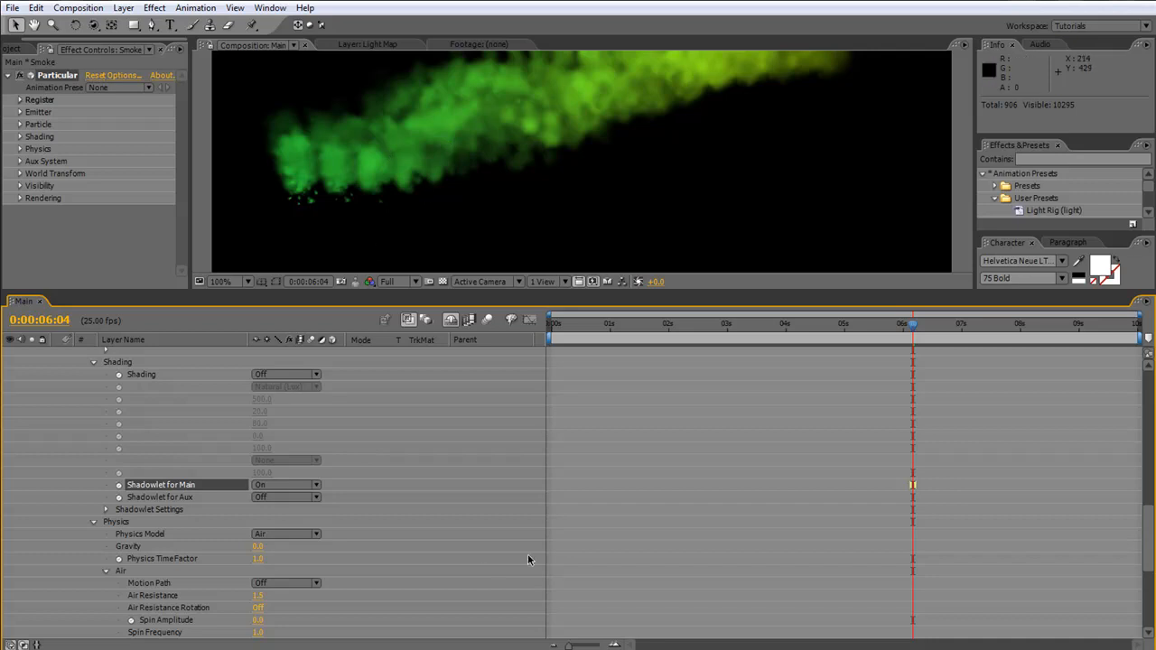
Examine the Turbulence Field settings of the Smoke layer's Air physics and review its Particle and Emitter settings
{"action": "scroll", "coordinate": [405, 484], "scroll_direction": "down", "scroll_amount": 4}
{"action": "scroll", "coordinate": [406, 491], "scroll_direction": "down", "scroll_amount": 2}
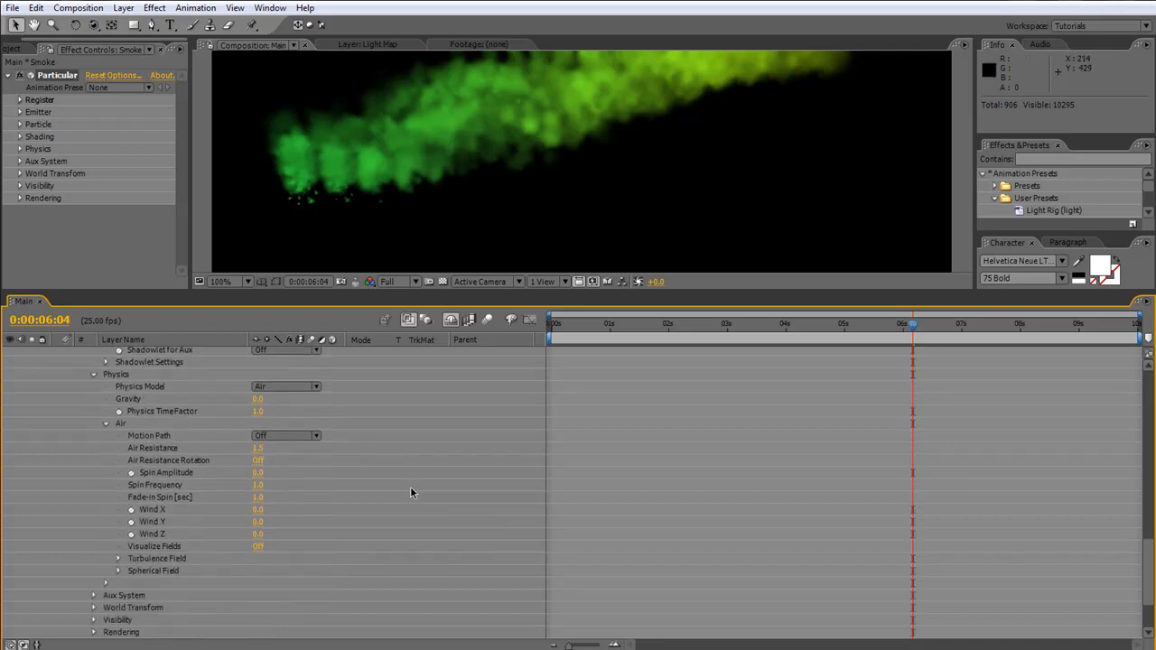
{"action": "left_click", "coordinate": [118, 560]}
{"action": "scroll", "coordinate": [429, 497], "scroll_direction": "down", "scroll_amount": 6}
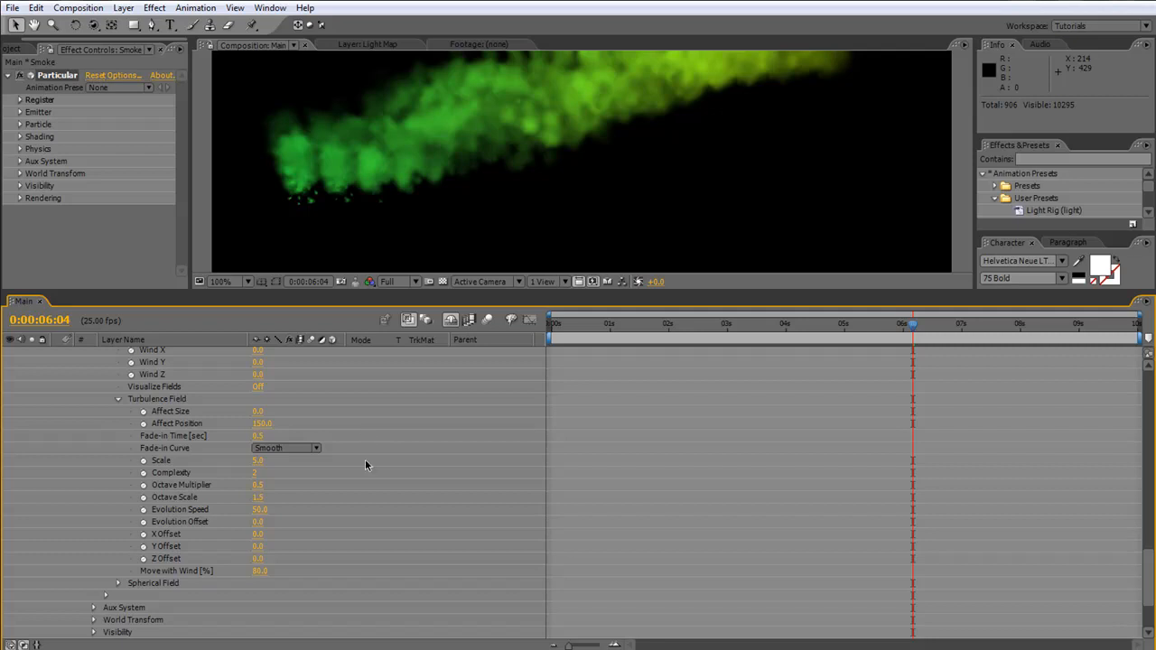
{"action": "scroll", "coordinate": [369, 476], "scroll_direction": "down", "scroll_amount": 4}
{"action": "scroll", "coordinate": [369, 476], "scroll_direction": "up", "scroll_amount": 6}
{"action": "scroll", "coordinate": [363, 467], "scroll_direction": "up", "scroll_amount": 8}
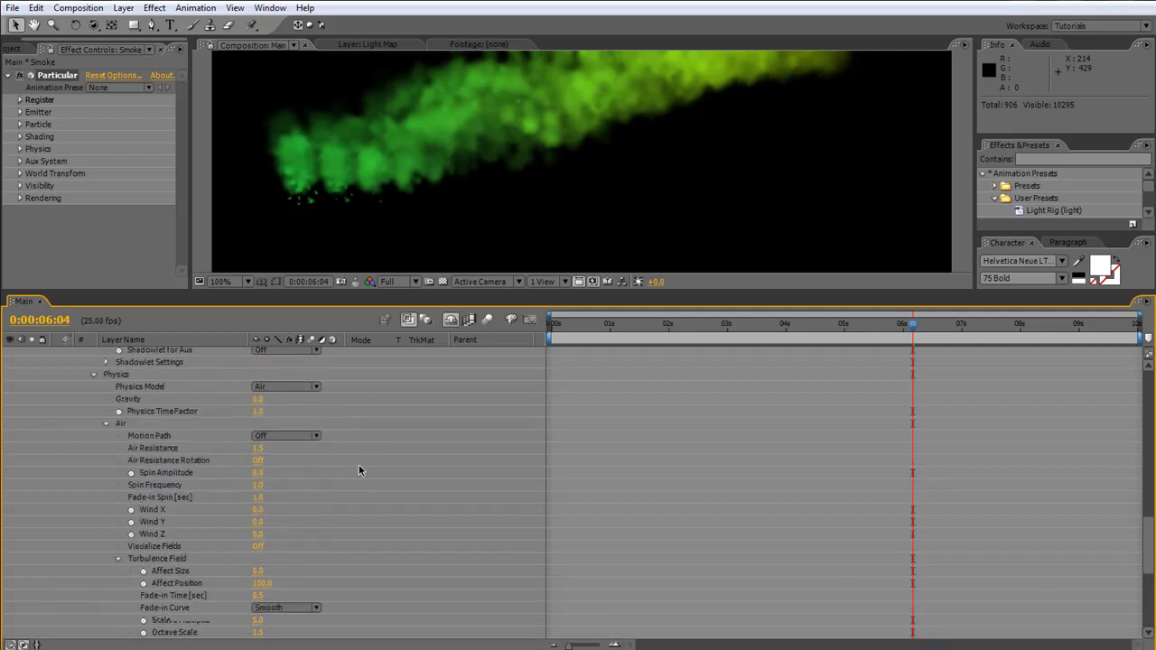
{"action": "scroll", "coordinate": [299, 466], "scroll_direction": "up", "scroll_amount": 6}
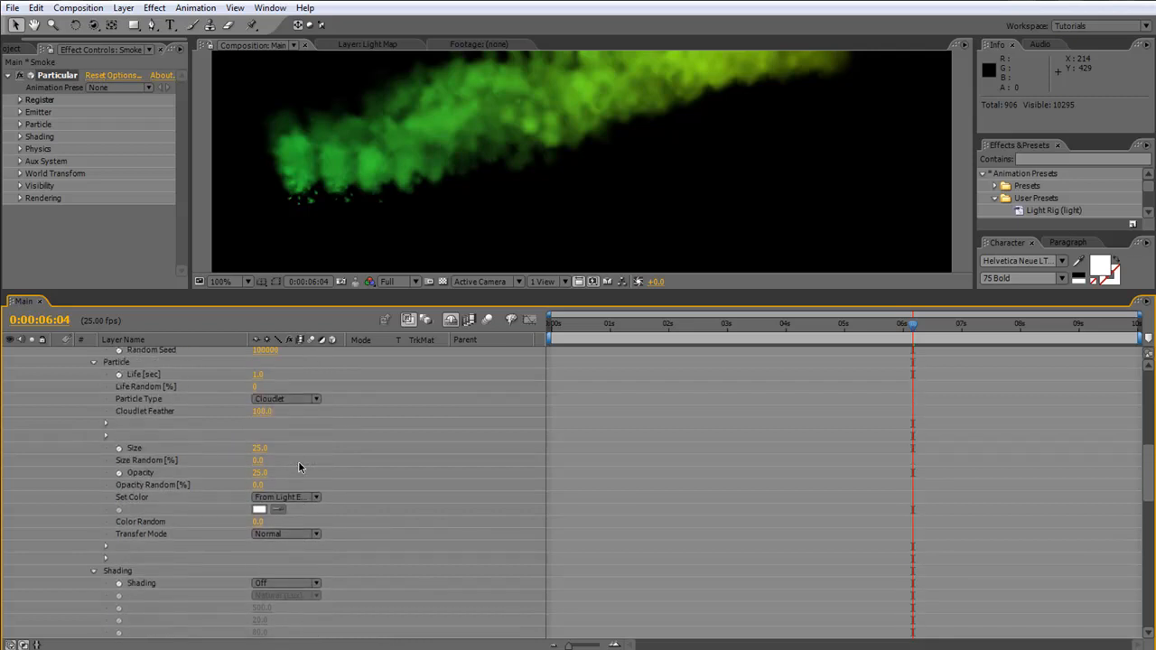
{"action": "scroll", "coordinate": [299, 466], "scroll_direction": "up", "scroll_amount": 5}
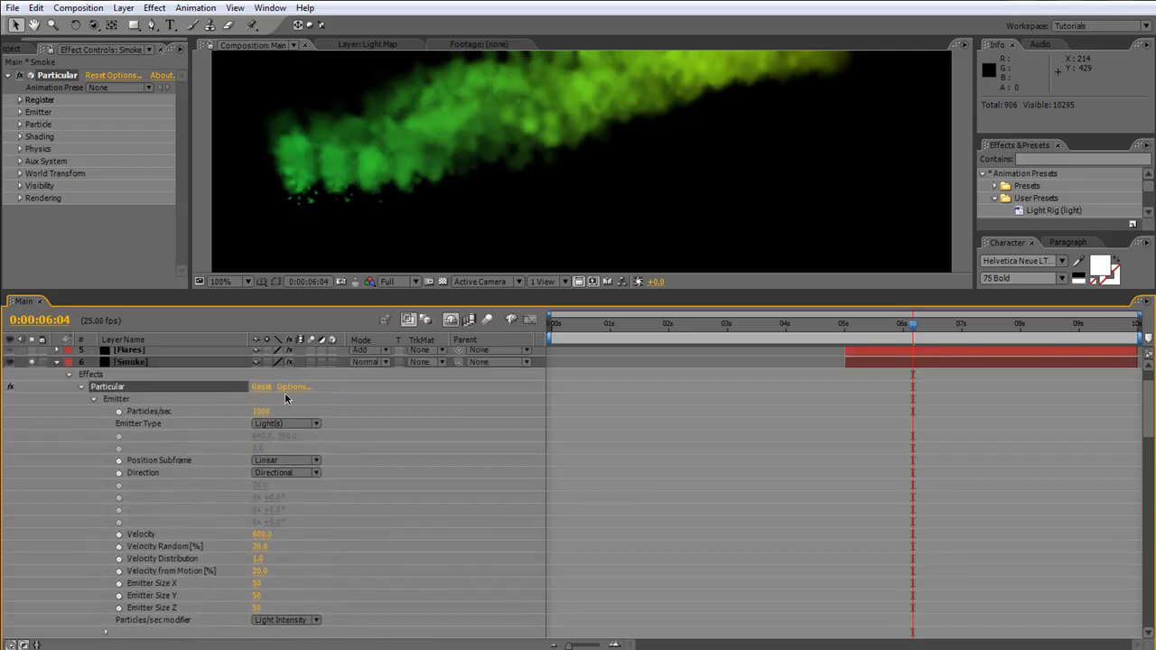
Collapse the Smoke layer's Particular effect, solo the Sparks layer instead and reveal its Particular Emitter settings
{"action": "left_click", "coordinate": [87, 389]}
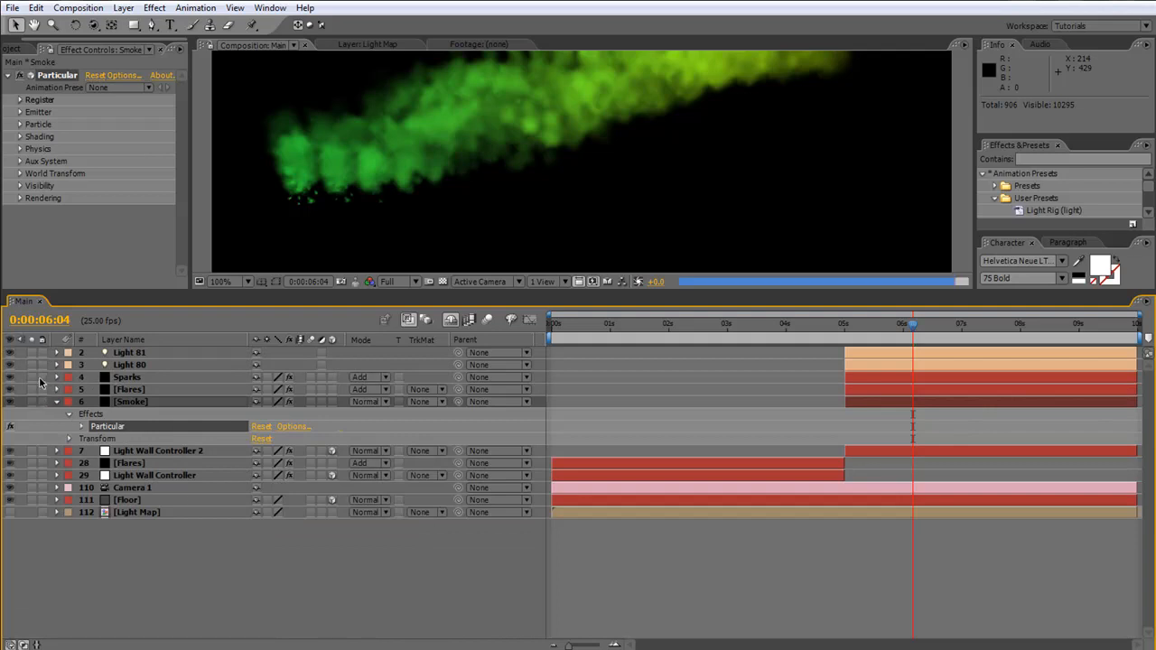
{"action": "left_click", "coordinate": [131, 377]}
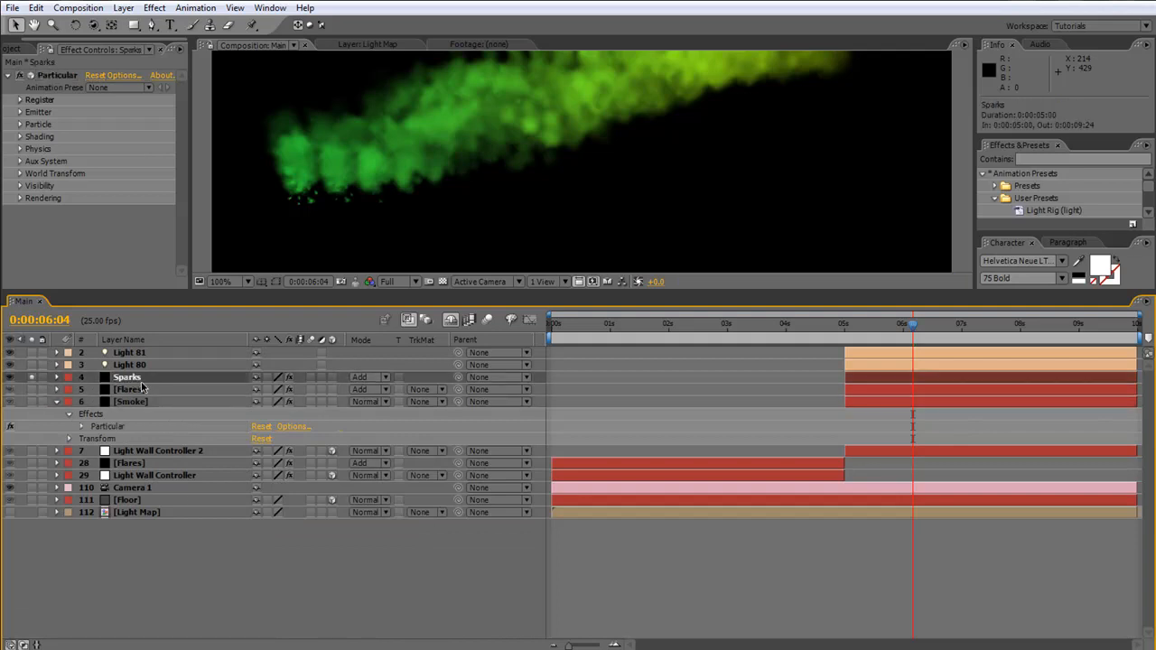
{"action": "left_click", "coordinate": [56, 377]}
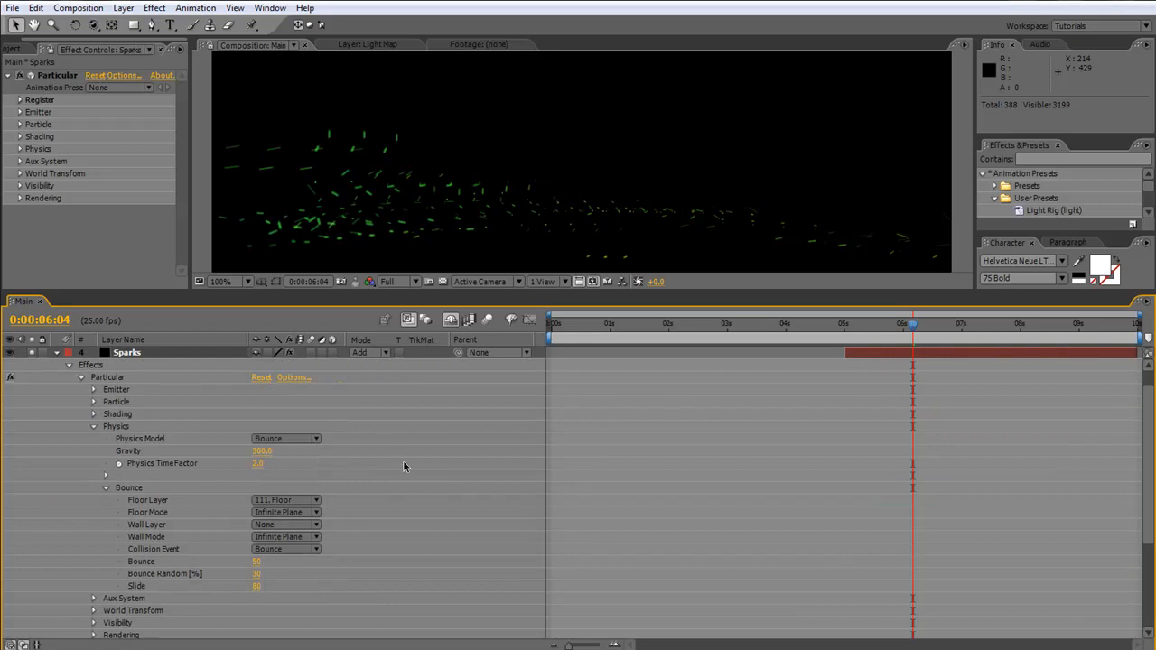
{"action": "left_click", "coordinate": [95, 389]}
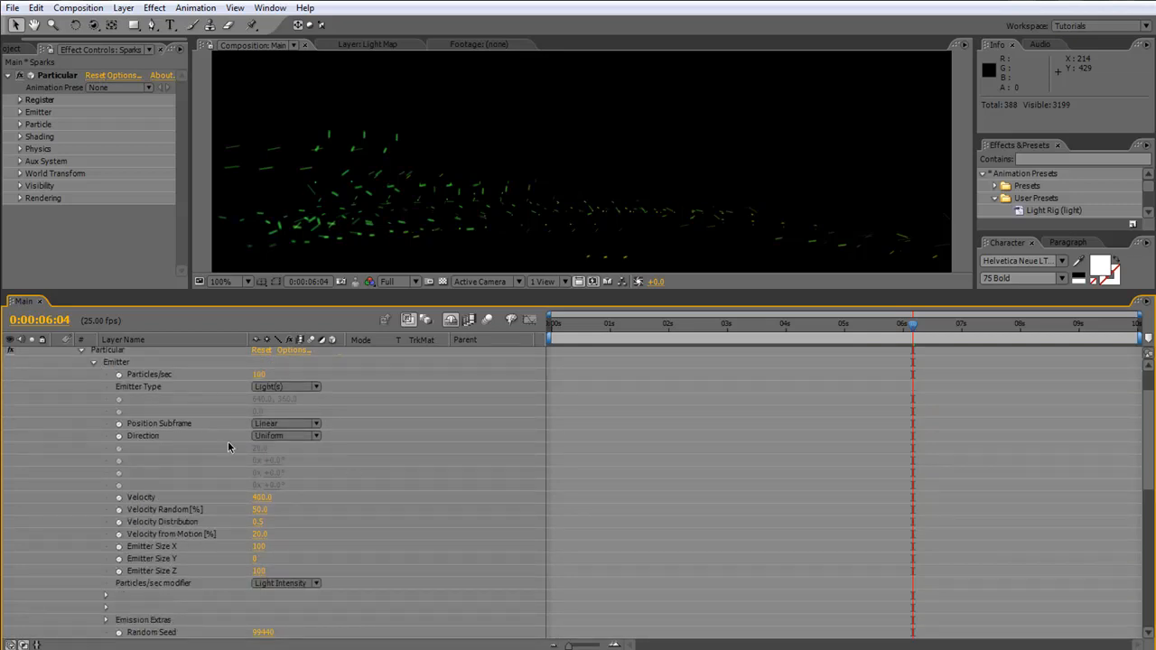
Try Directional as the Sparks emitter's Direction, and set it back to Uniform
{"action": "left_click", "coordinate": [301, 440]}
{"action": "left_click", "coordinate": [298, 455]}
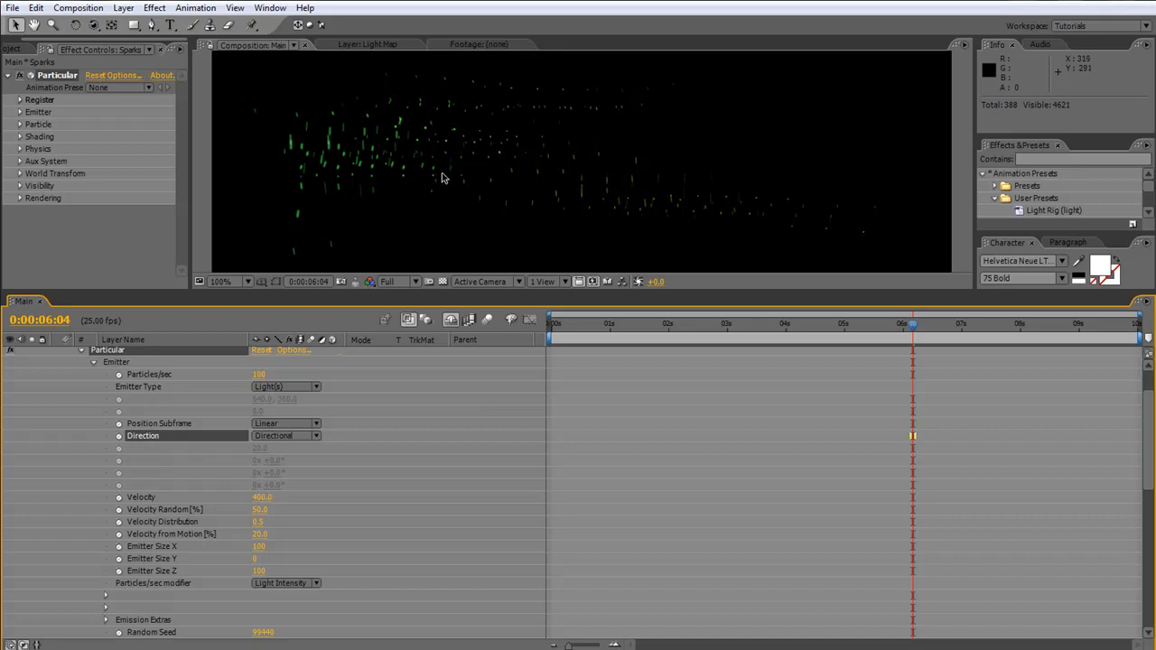
{"action": "left_click", "coordinate": [277, 423]}
{"action": "left_click", "coordinate": [382, 400]}
{"action": "left_click", "coordinate": [291, 436]}
{"action": "left_click", "coordinate": [292, 419]}
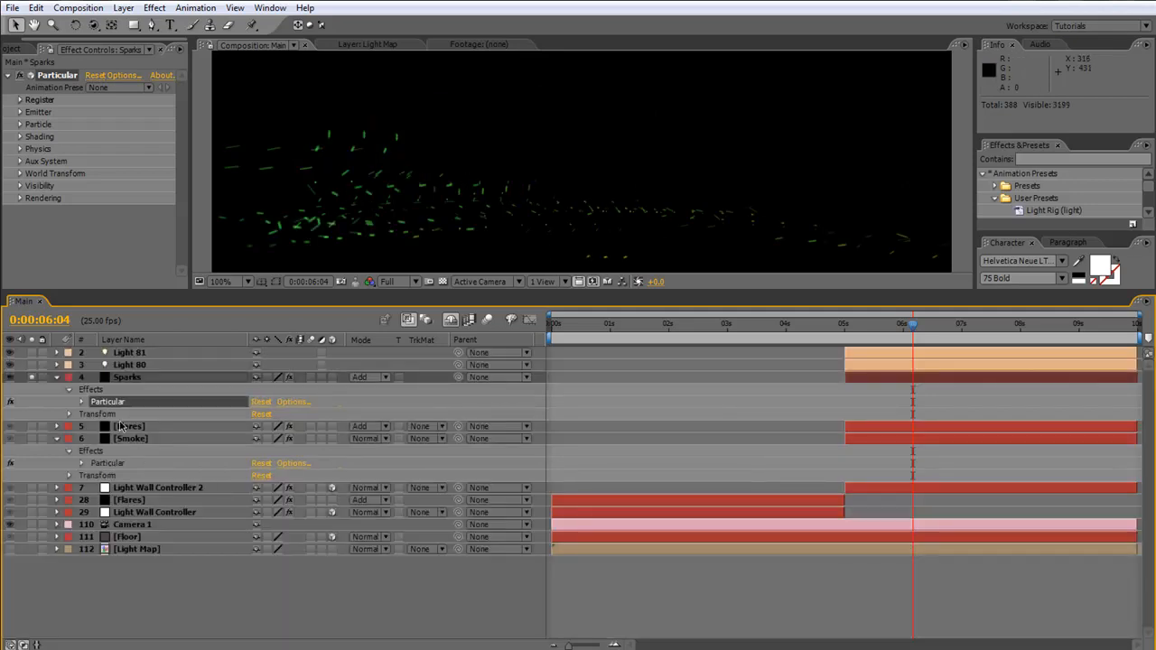
Examine the Emitter settings and the Bounce physics settings of the Sparks layer's Particular effect
{"action": "left_click", "coordinate": [81, 402]}
{"action": "scroll", "coordinate": [244, 506], "scroll_direction": "down", "scroll_amount": 10}
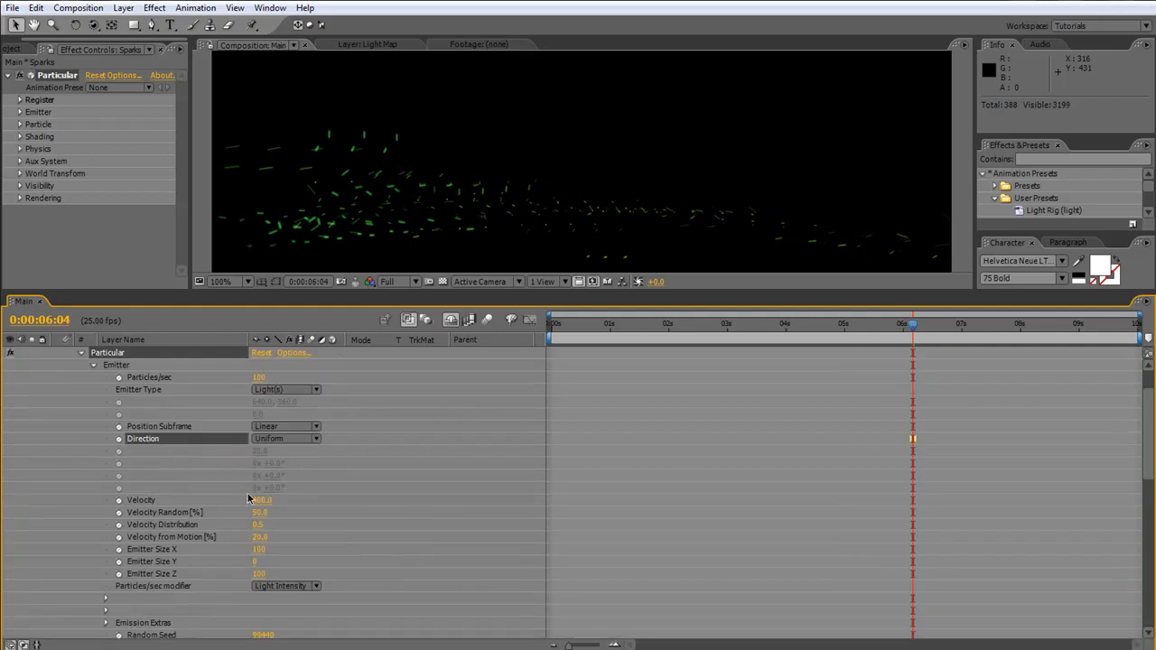
{"action": "scroll", "coordinate": [226, 496], "scroll_direction": "down", "scroll_amount": 5}
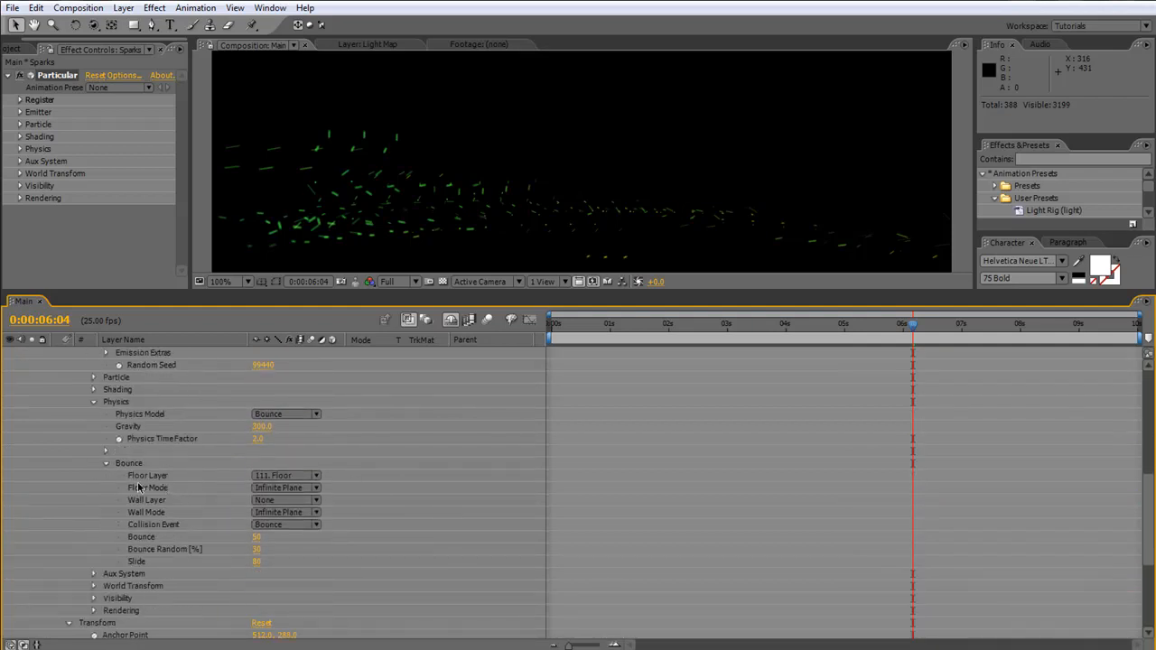
{"action": "scroll", "coordinate": [149, 489], "scroll_direction": "up", "scroll_amount": 1}
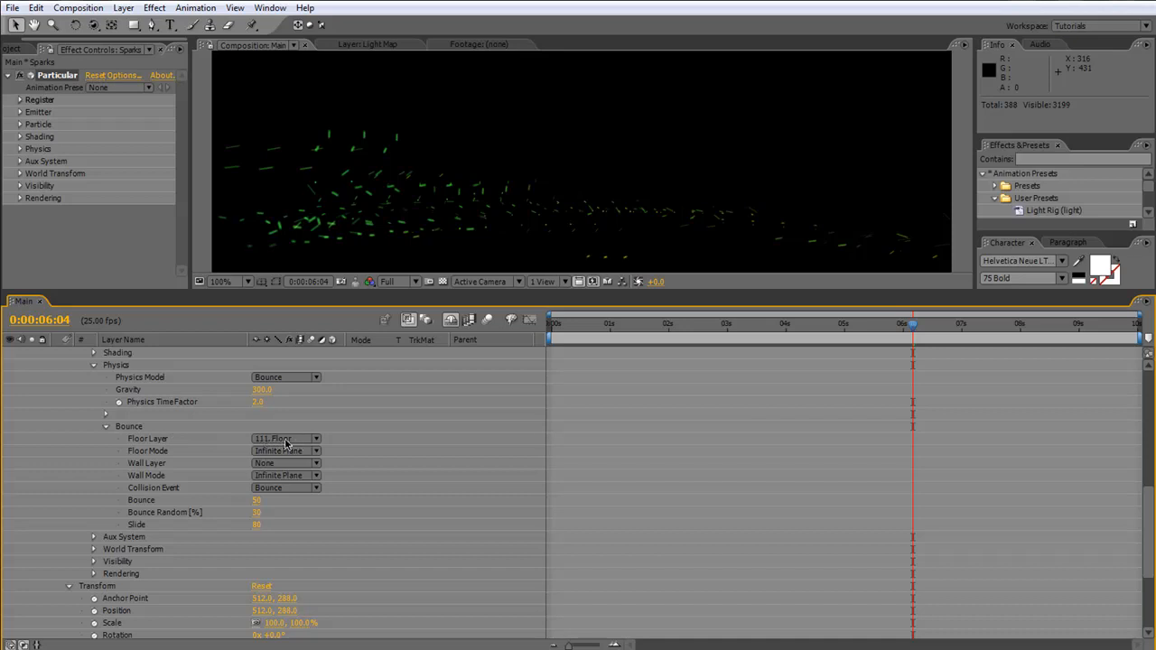
{"action": "scroll", "coordinate": [443, 463], "scroll_direction": "up", "scroll_amount": 7}
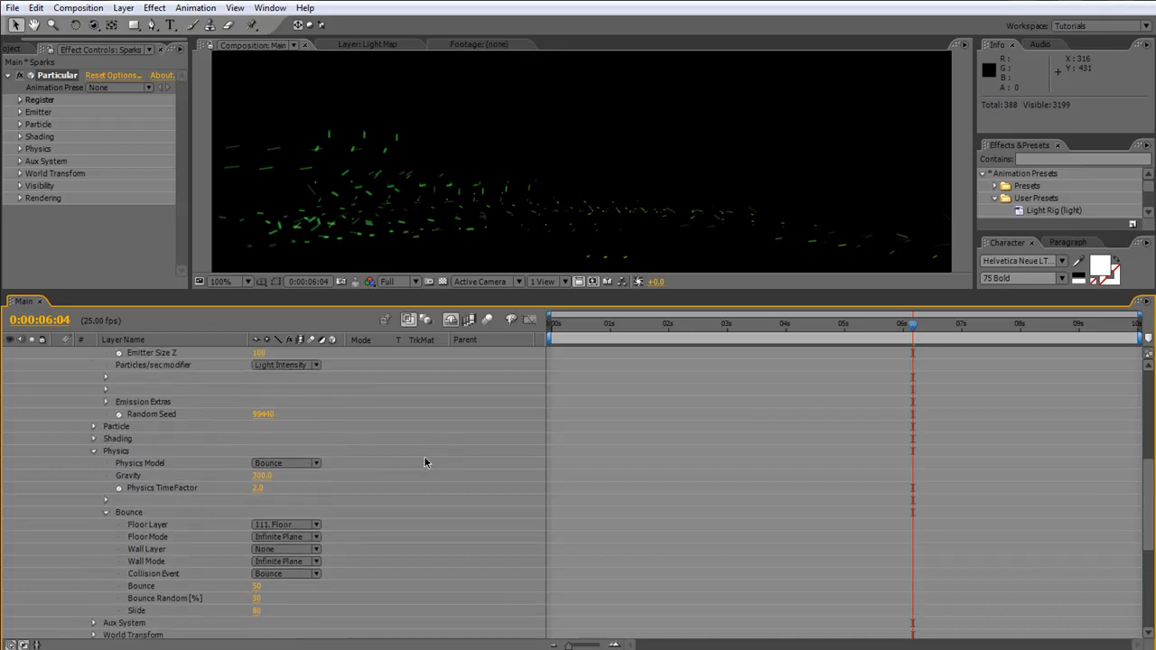
{"action": "scroll", "coordinate": [423, 456], "scroll_direction": "up", "scroll_amount": 2}
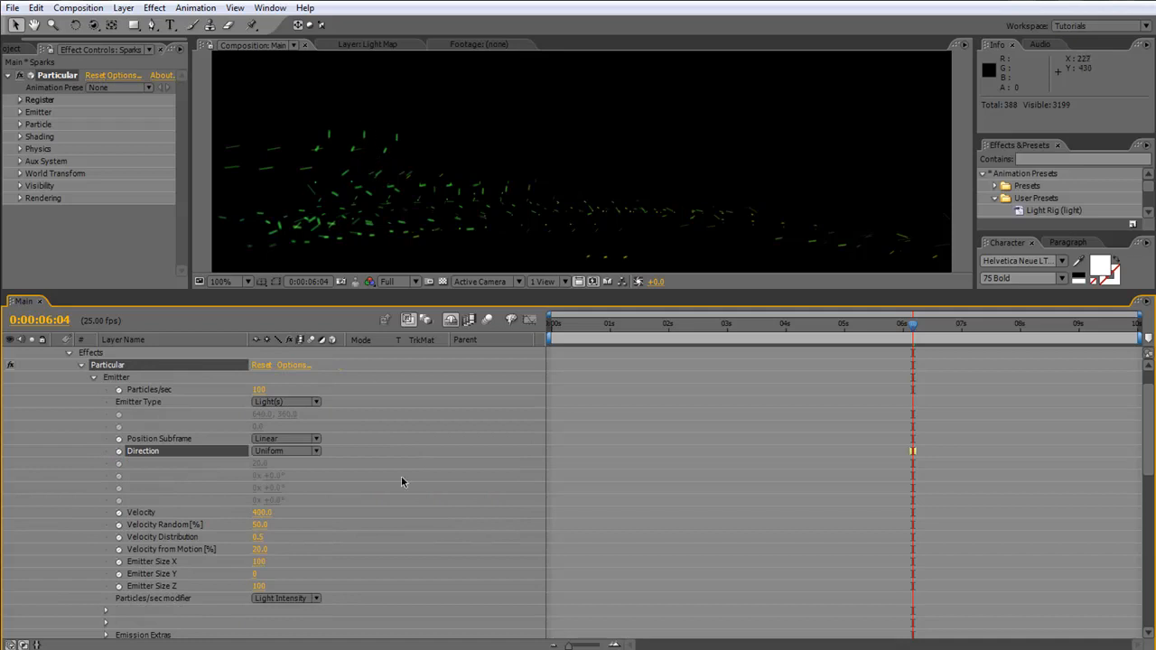
{"action": "scroll", "coordinate": [402, 476], "scroll_direction": "down", "scroll_amount": 7}
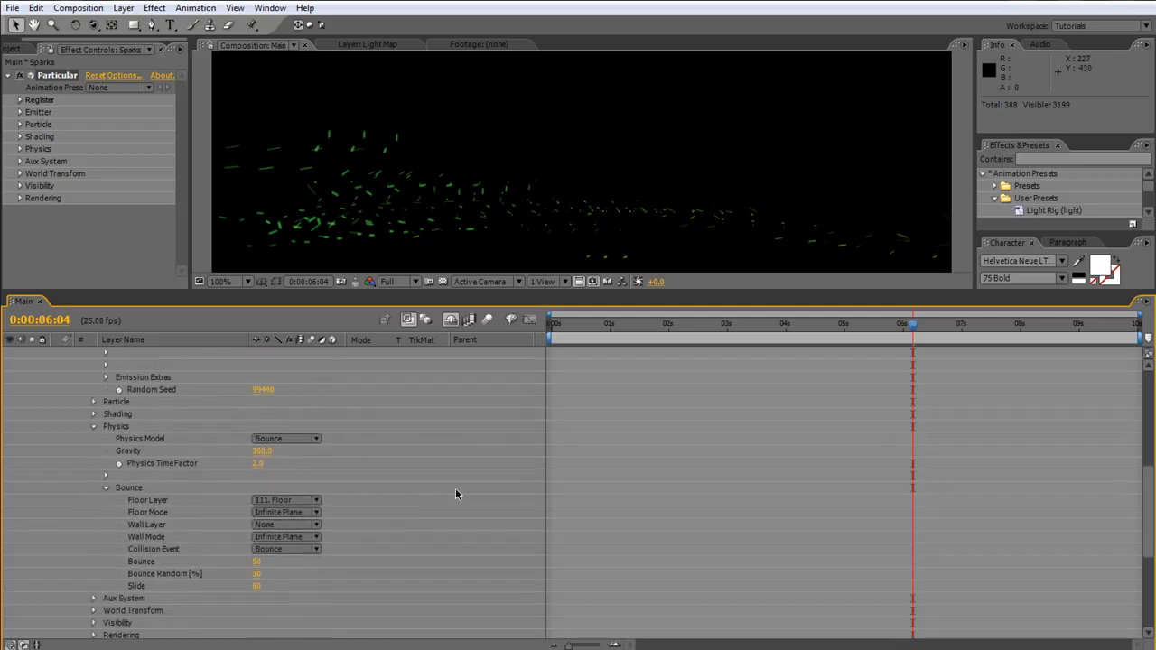
{"action": "scroll", "coordinate": [456, 493], "scroll_direction": "down", "scroll_amount": 2}
{"action": "scroll", "coordinate": [179, 559], "scroll_direction": "down", "scroll_amount": 2}
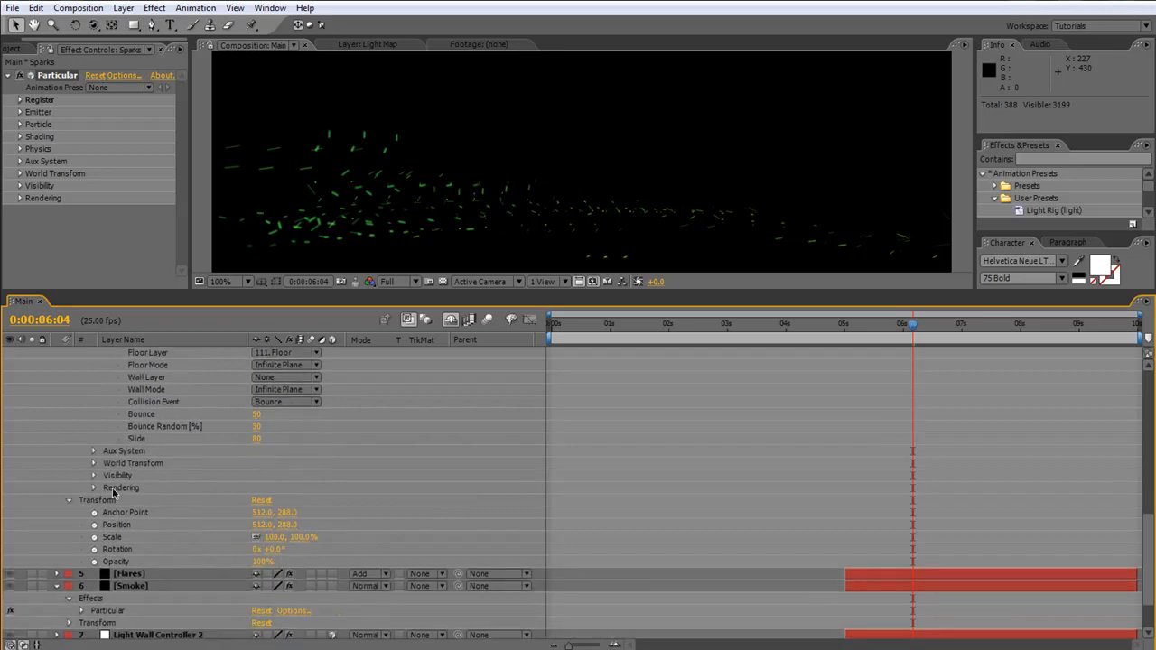
Try an Opacity Boost of 0 in the Motion Blur rendering settings of Sparks, and set it back to 20
{"action": "left_click", "coordinate": [93, 489]}
{"action": "left_click", "coordinate": [106, 561]}
{"action": "scroll", "coordinate": [113, 565], "scroll_direction": "down", "scroll_amount": 1}
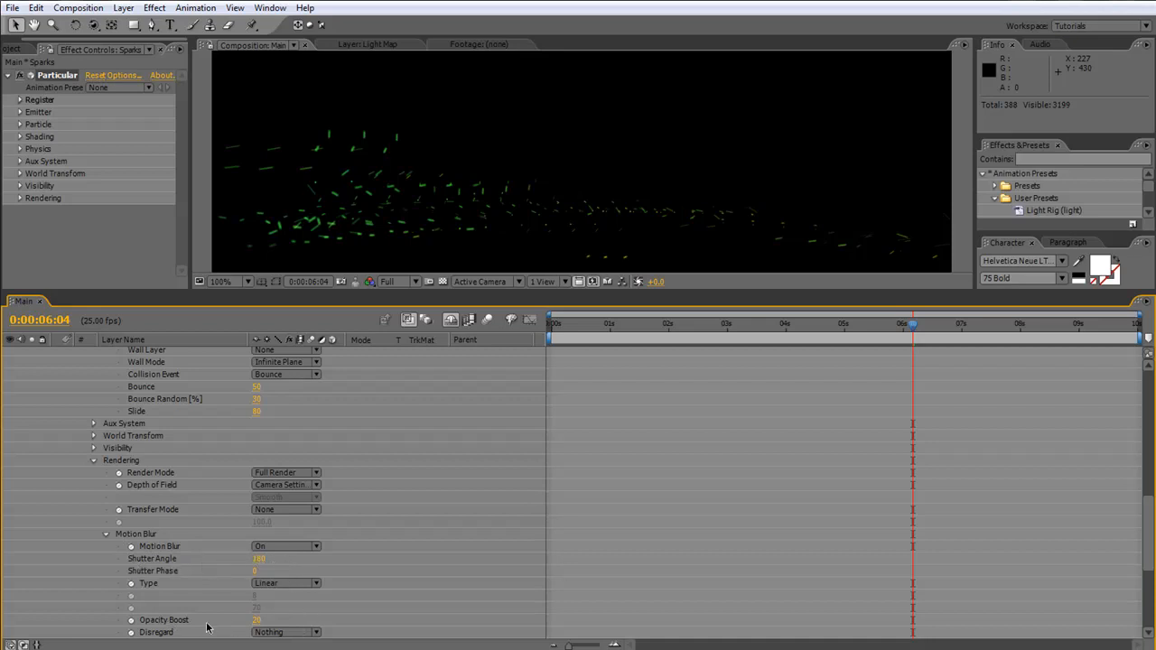
{"action": "left_click", "coordinate": [257, 620]}
{"action": "key", "text": "Return"}
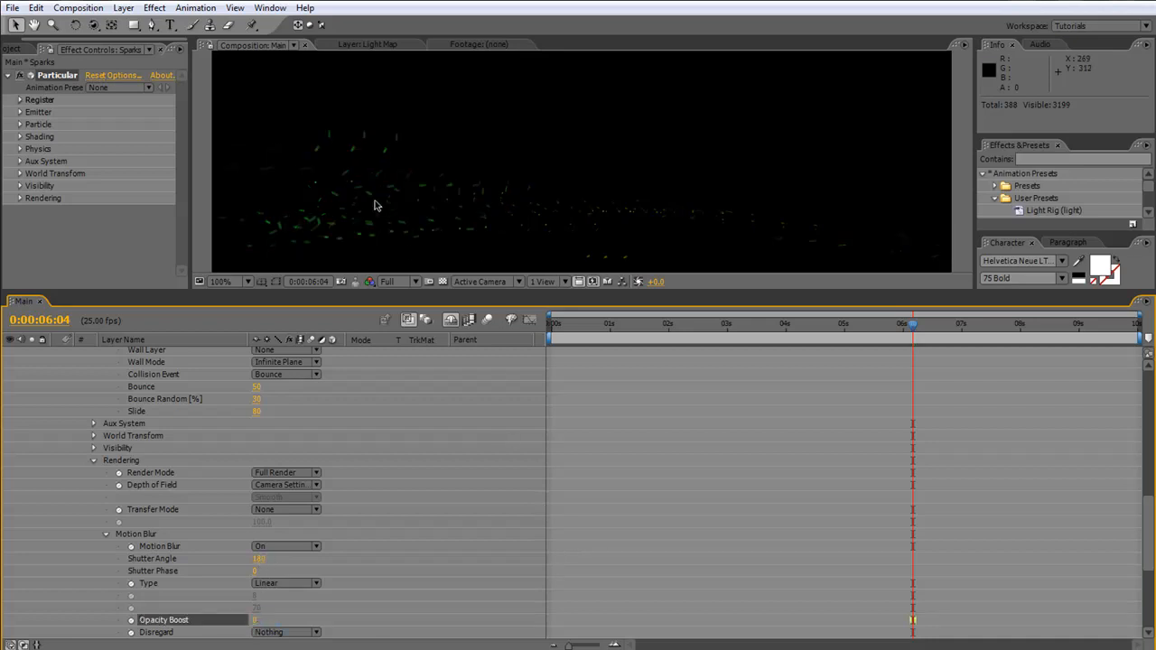
{"action": "left_click", "coordinate": [257, 619]}
Compare motion blur Shutter Angles of 0 and 3600 on the Sparks layer, and set the angle back to 180
{"action": "left_click", "coordinate": [259, 558]}
{"action": "type", "text": "0"}
{"action": "key", "text": "Return"}
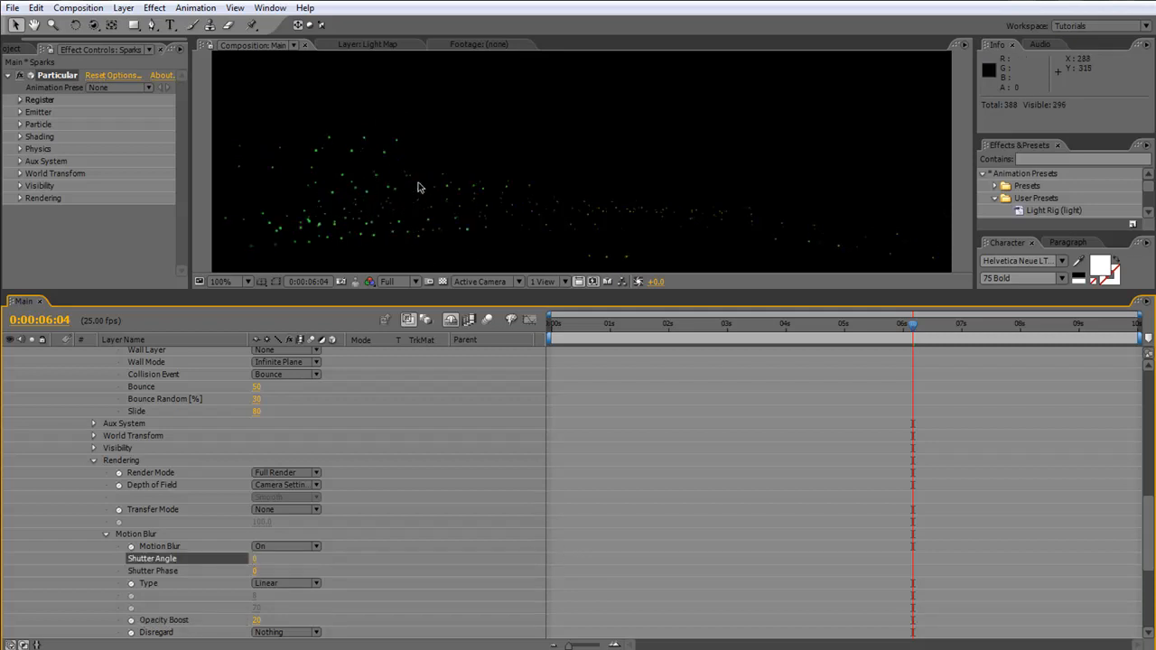
{"action": "left_click", "coordinate": [255, 560]}
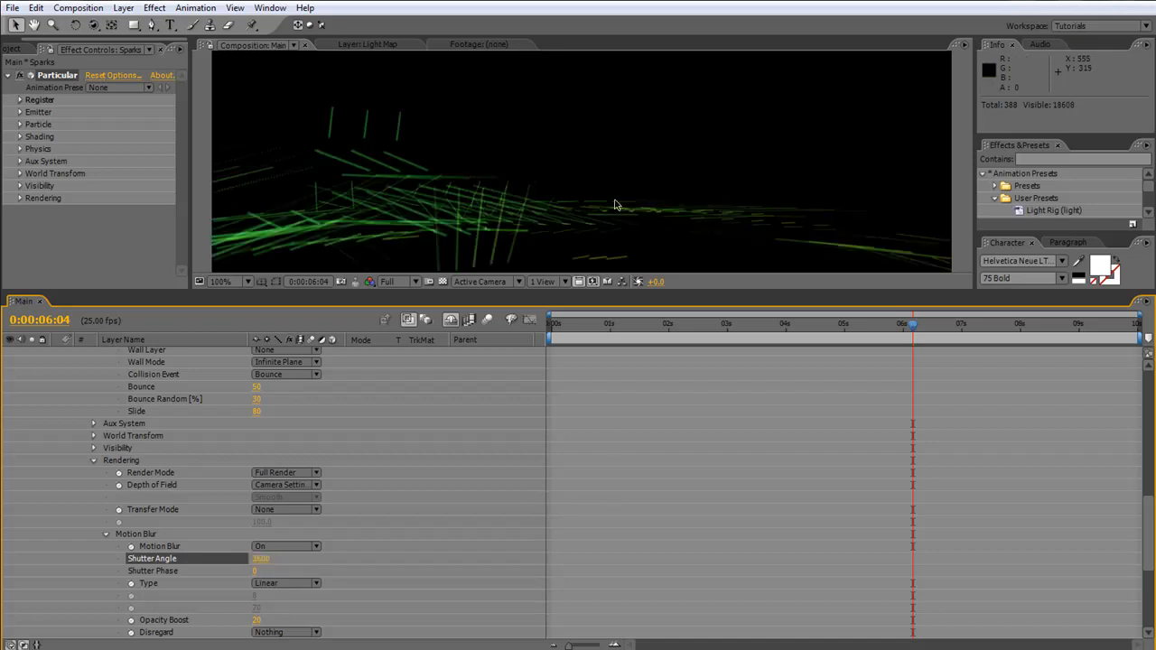
{"action": "left_click", "coordinate": [262, 558]}
{"action": "type", "text": "180"}
{"action": "key", "text": "Return"}
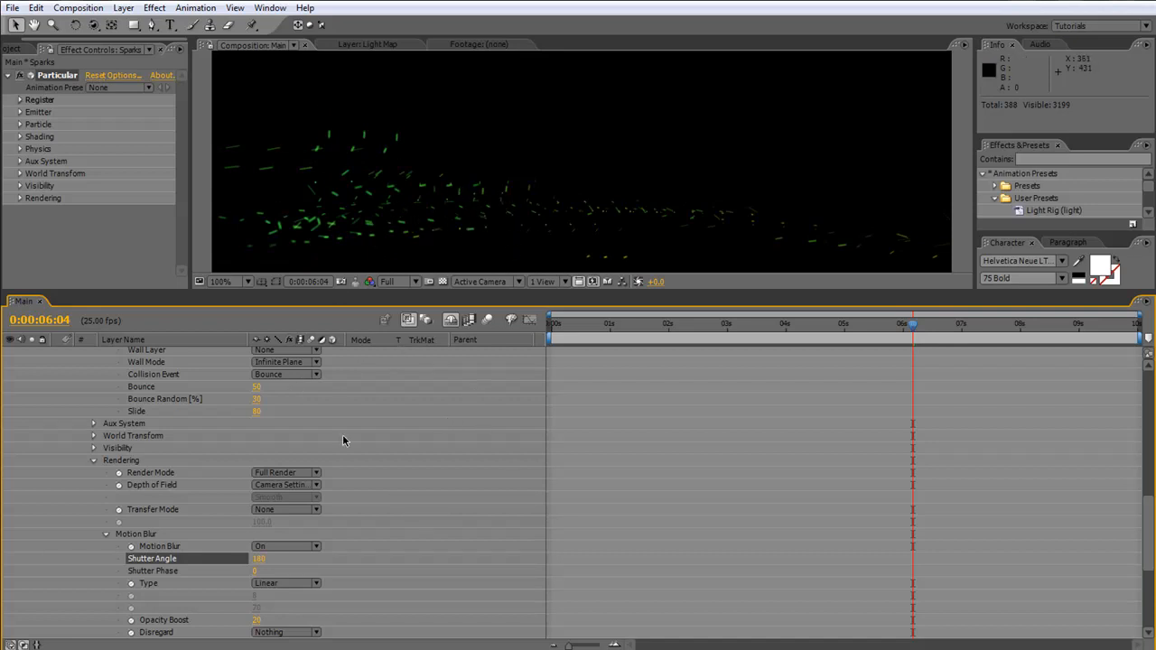
{"action": "scroll", "coordinate": [342, 441], "scroll_direction": "up", "scroll_amount": 2}
{"action": "scroll", "coordinate": [1150, 504], "scroll_direction": "up", "scroll_amount": 3}
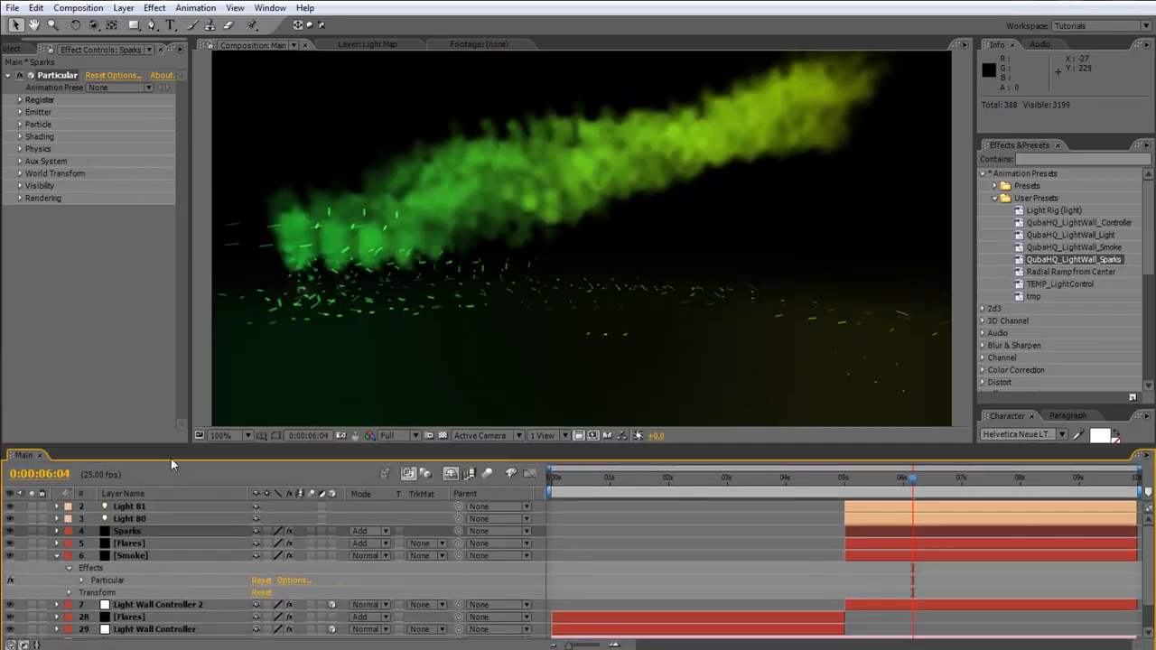
Duplicate the Floor layer in the Main composition
{"action": "left_click", "coordinate": [57, 557]}
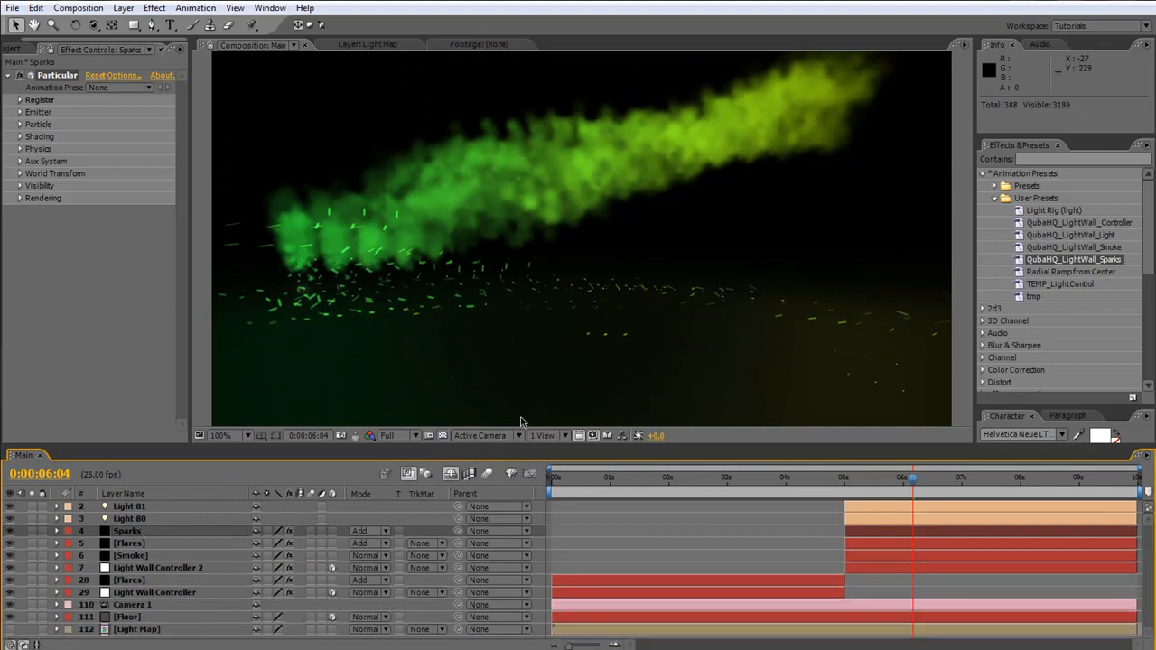
{"action": "left_click", "coordinate": [136, 618]}
{"action": "key", "text": "ctrl+d"}
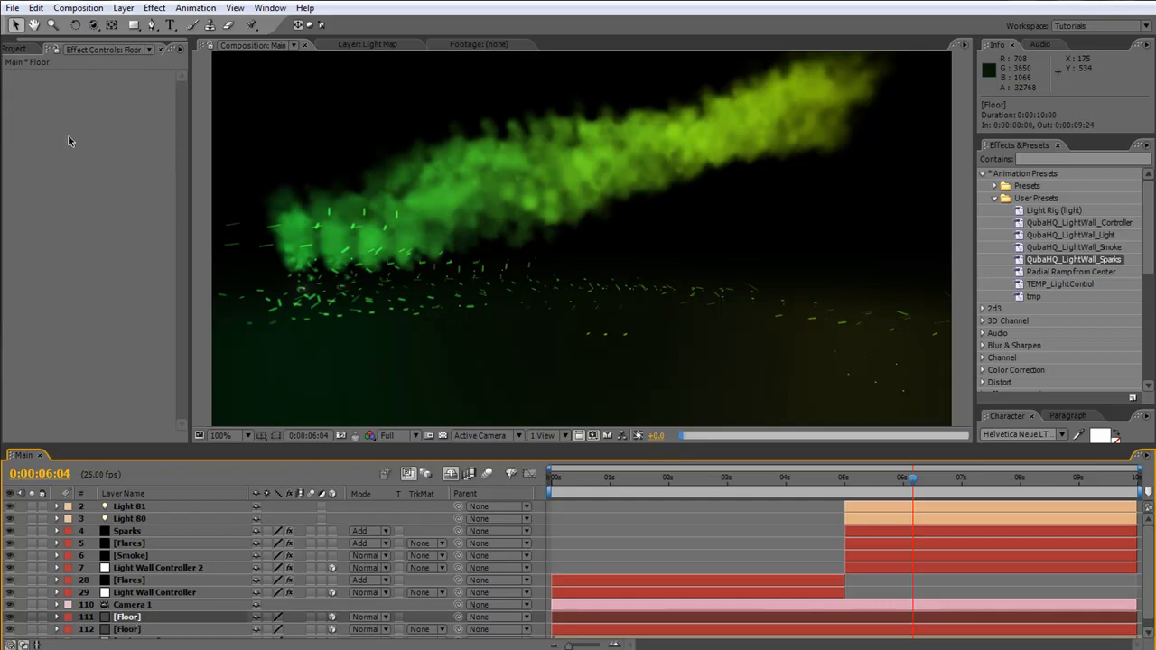
Import Grunge.psd into the project and replace the source of the upper Floor copy with it
{"action": "left_click", "coordinate": [15, 52]}
{"action": "double_click", "coordinate": [61, 308]}
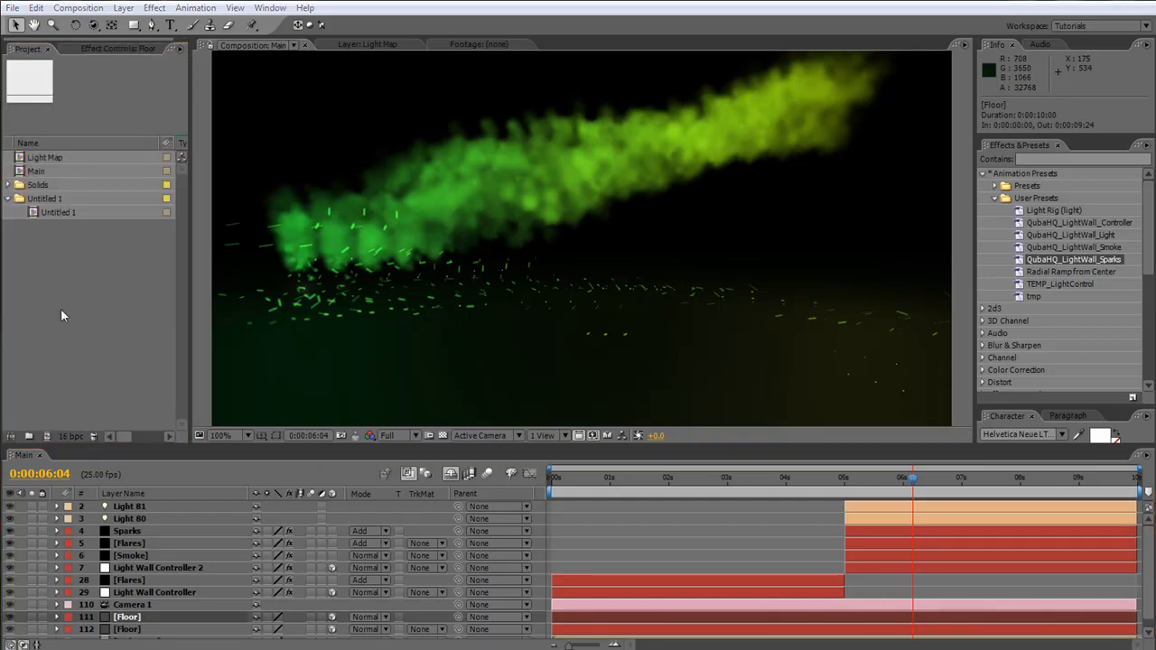
{"action": "left_click", "coordinate": [301, 51]}
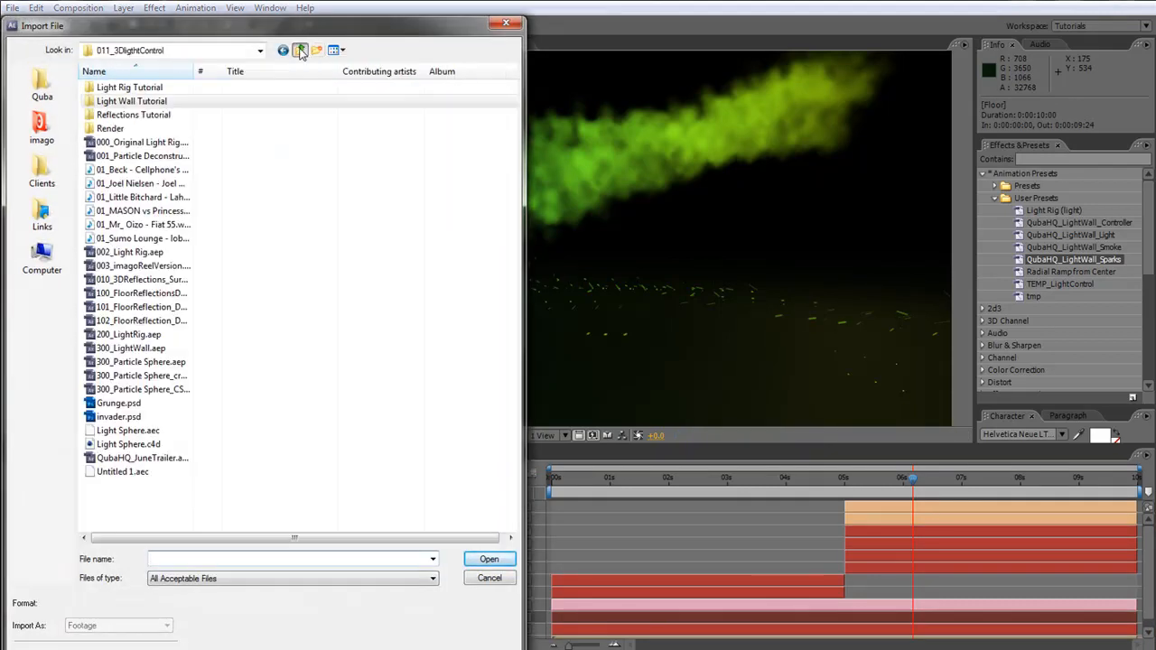
{"action": "double_click", "coordinate": [119, 402]}
{"action": "left_click", "coordinate": [566, 387]}
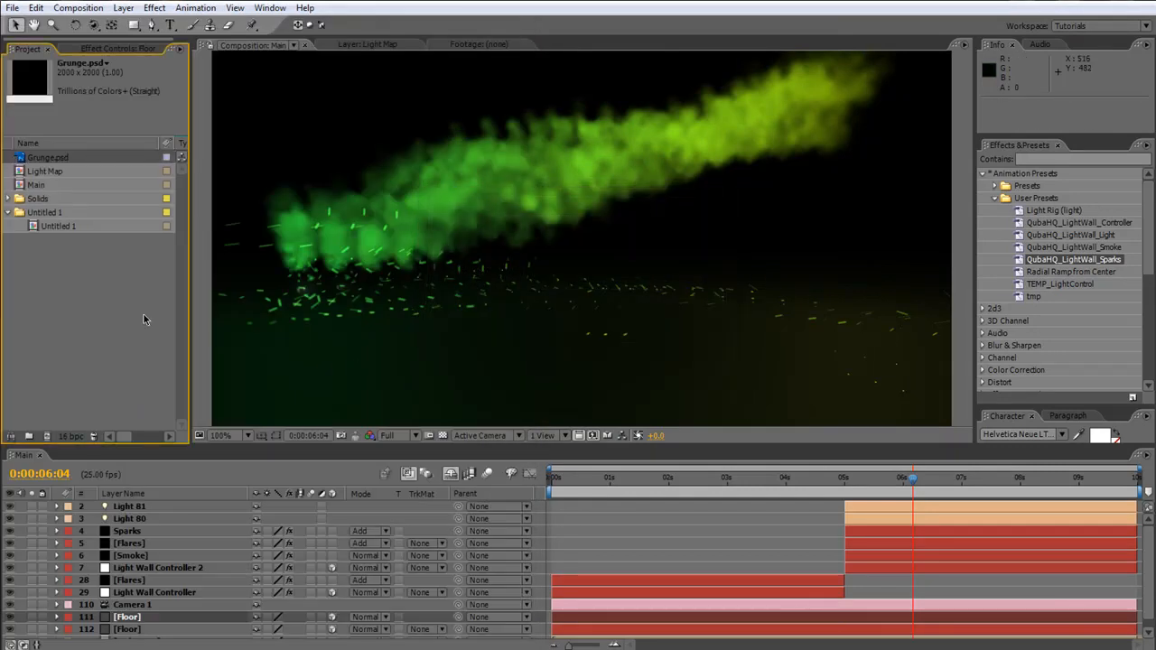
{"action": "left_click_drag", "start_coordinate": [45, 157], "coordinate": [128, 622]}
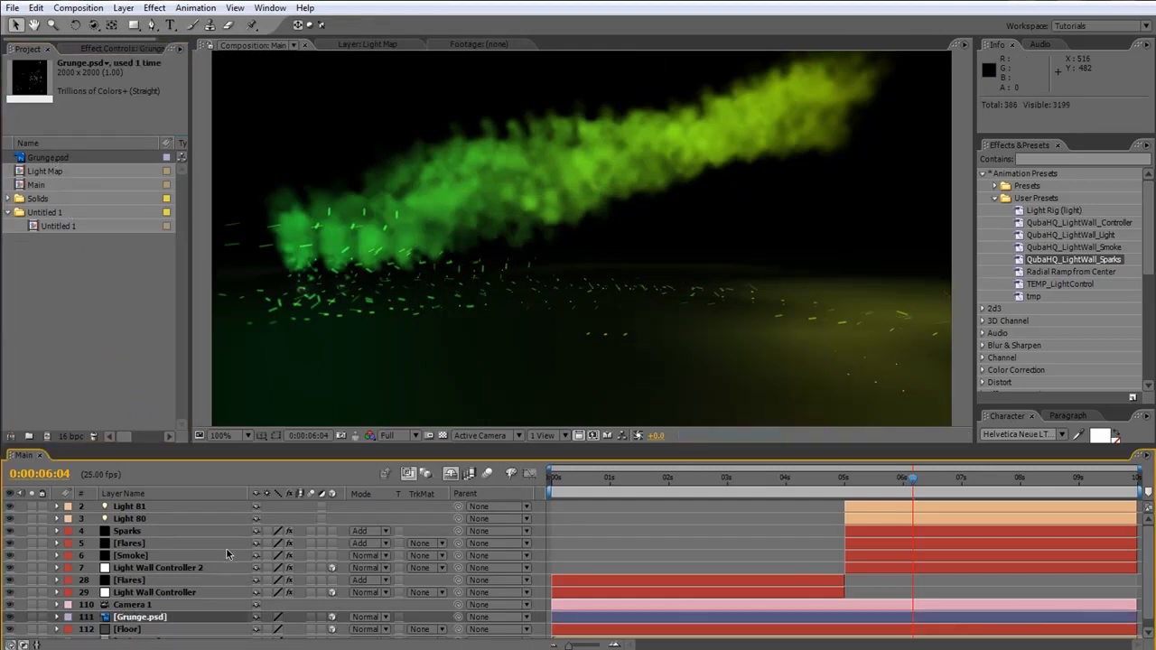
Set the scale of the Grunge.psd layer to 1000%
{"action": "left_click", "coordinate": [57, 617]}
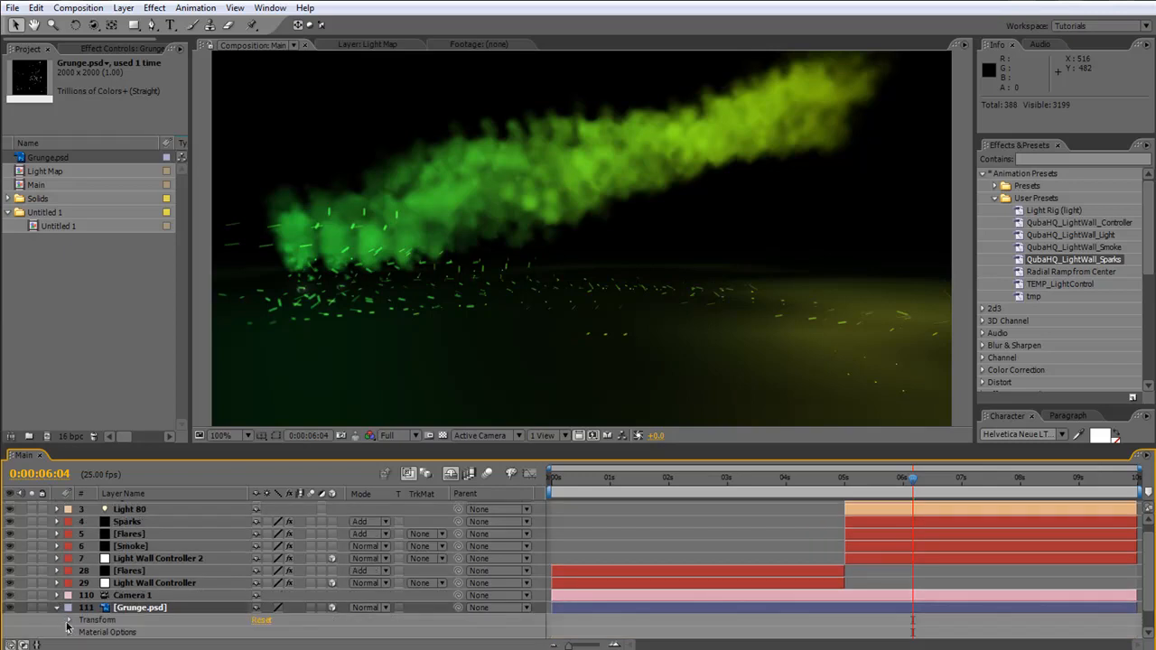
{"action": "key", "text": "s"}
{"action": "left_click", "coordinate": [276, 620]}
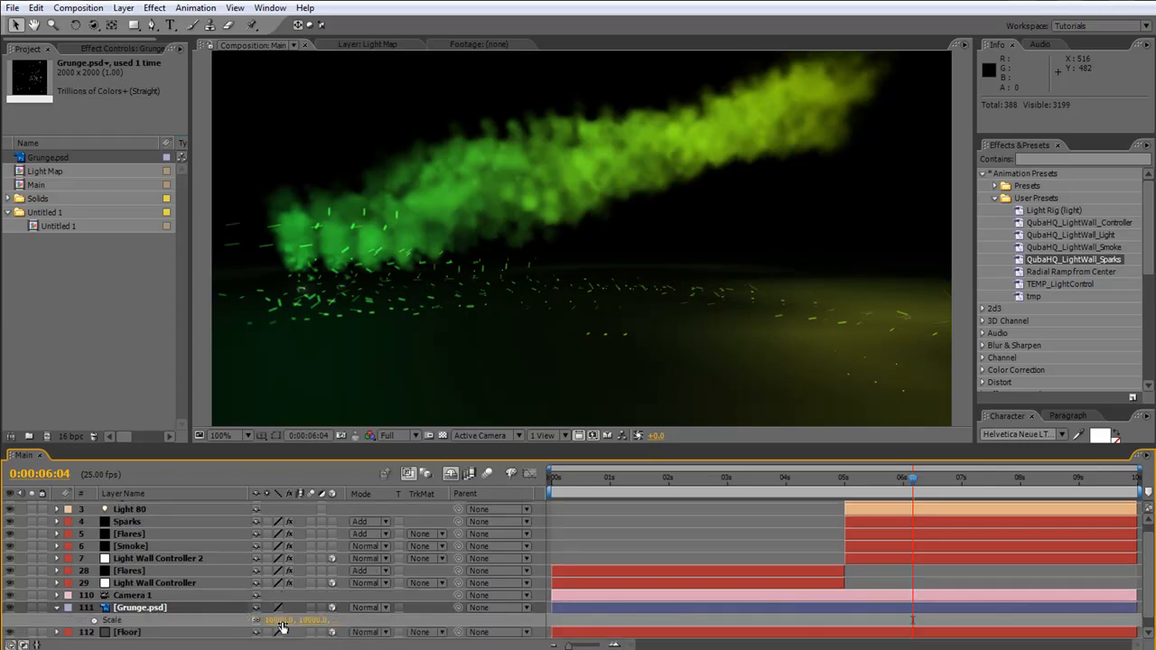
{"action": "type", "text": "1000"}
{"action": "key", "text": "Return"}
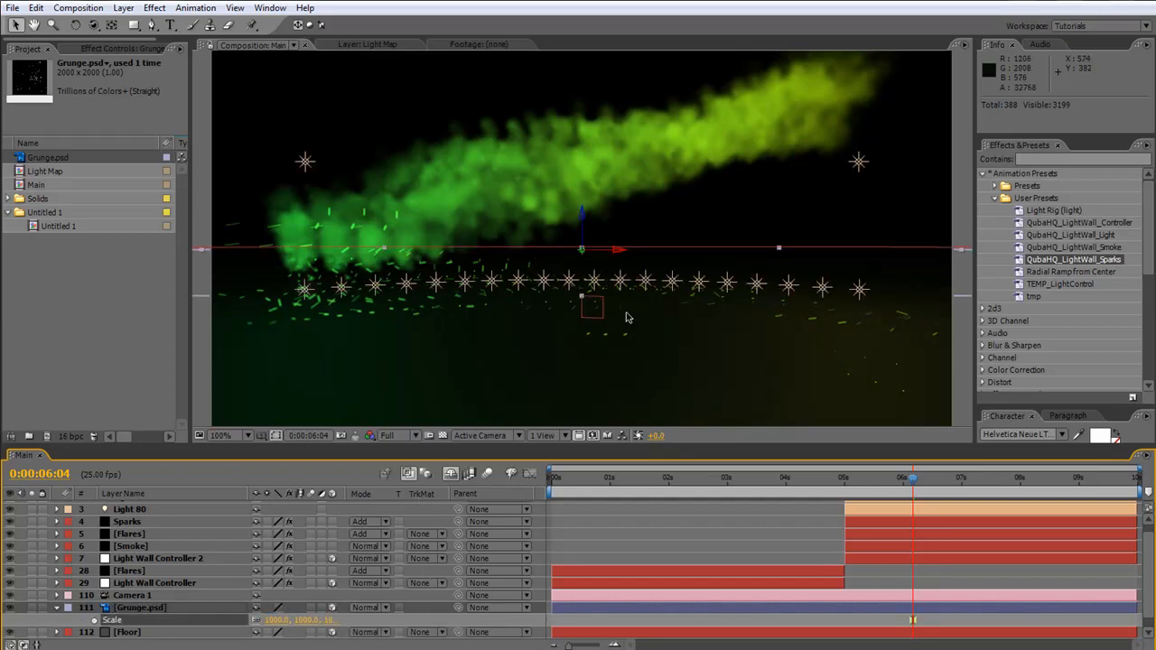
Try a lower opacity on the Grunge.psd layer and set it back to 100%
{"action": "key", "text": "comma"}
{"action": "key", "text": "period"}
{"action": "key", "text": "comma"}
{"action": "key", "text": "period"}
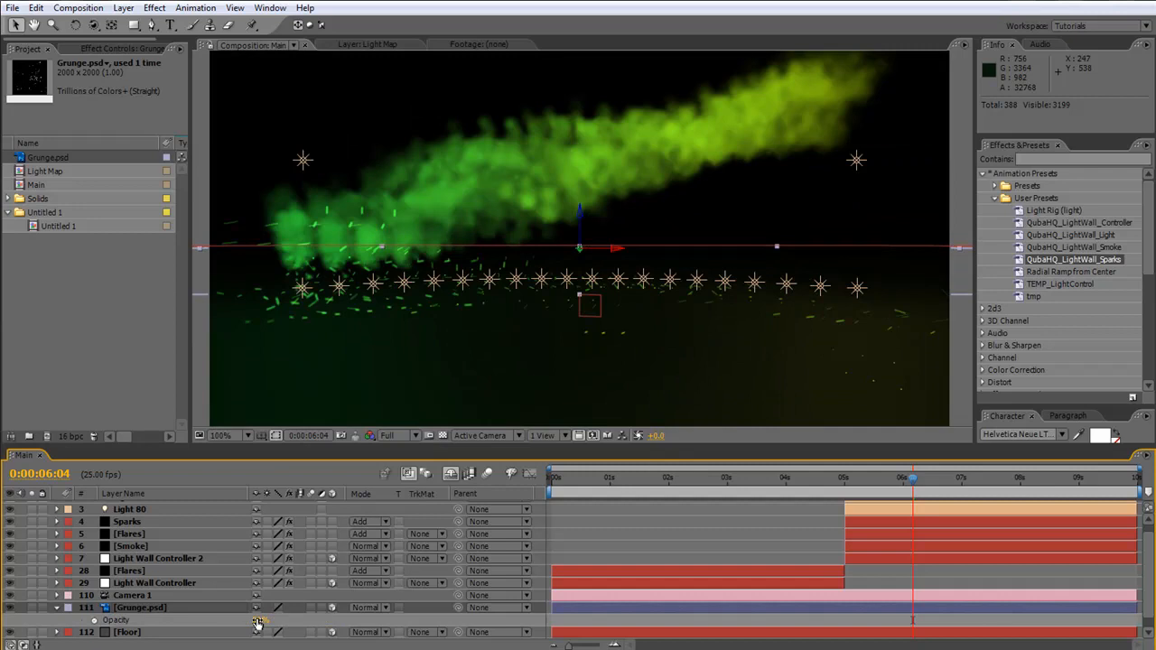
{"action": "key", "text": "t"}
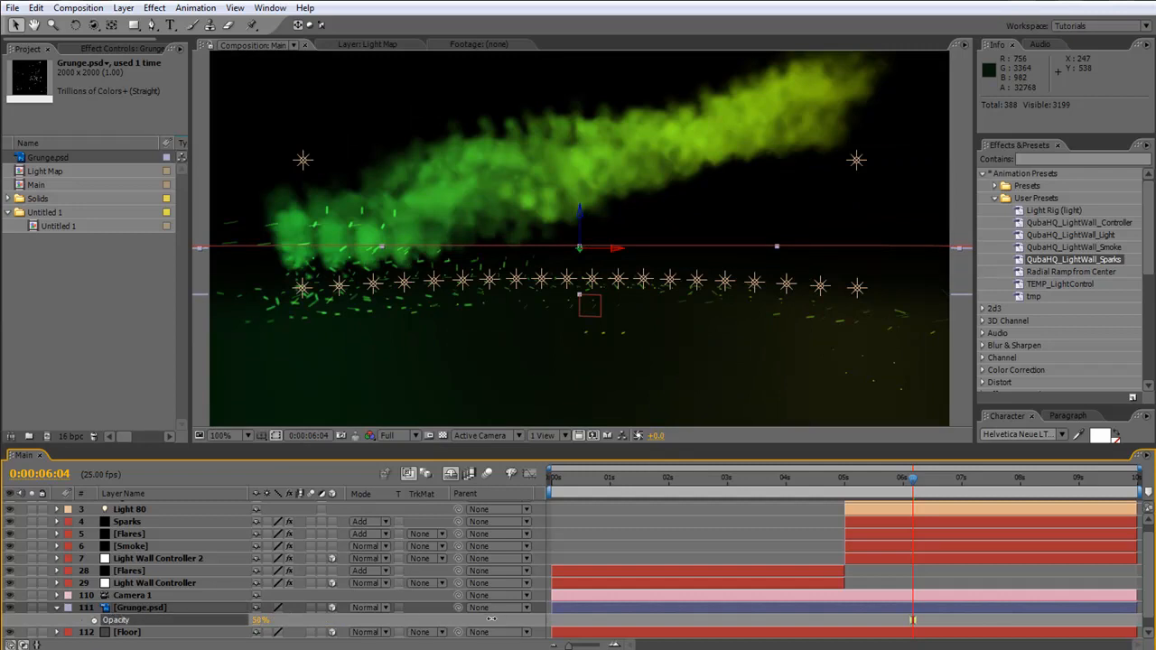
{"action": "left_click", "coordinate": [261, 621]}
{"action": "type", "text": "100"}
{"action": "key", "text": "Return"}
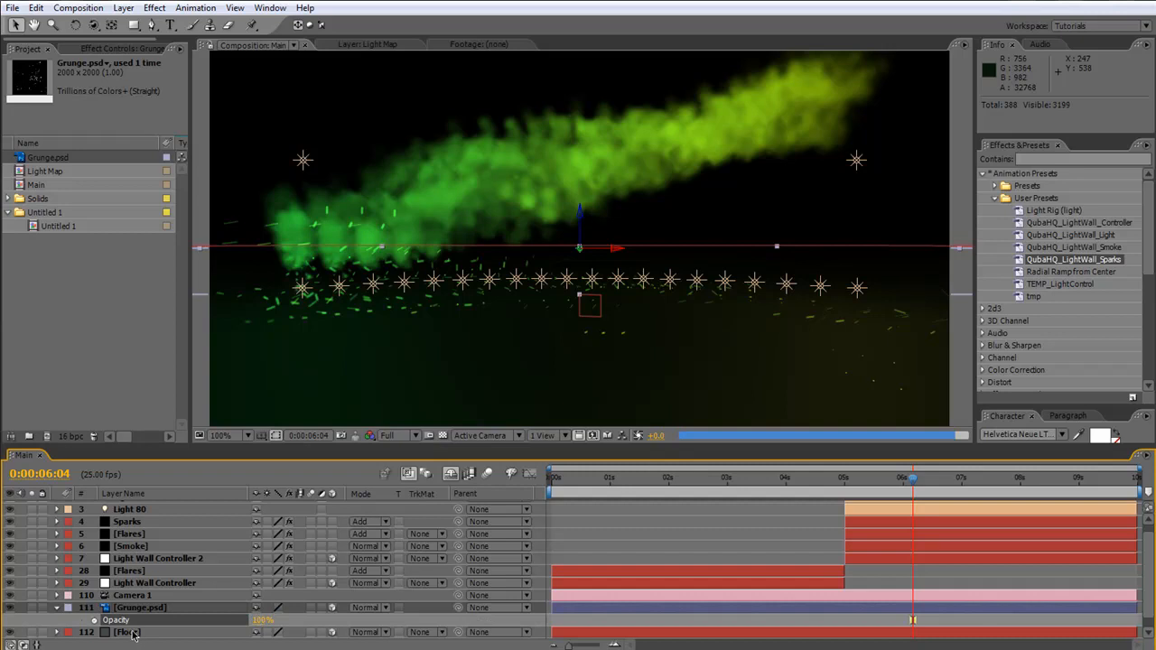
Set the blending mode of both the Grunge.psd and Floor layers to Add
{"action": "left_click", "coordinate": [133, 635], "text": "ctrl"}
{"action": "left_click", "coordinate": [370, 608]}
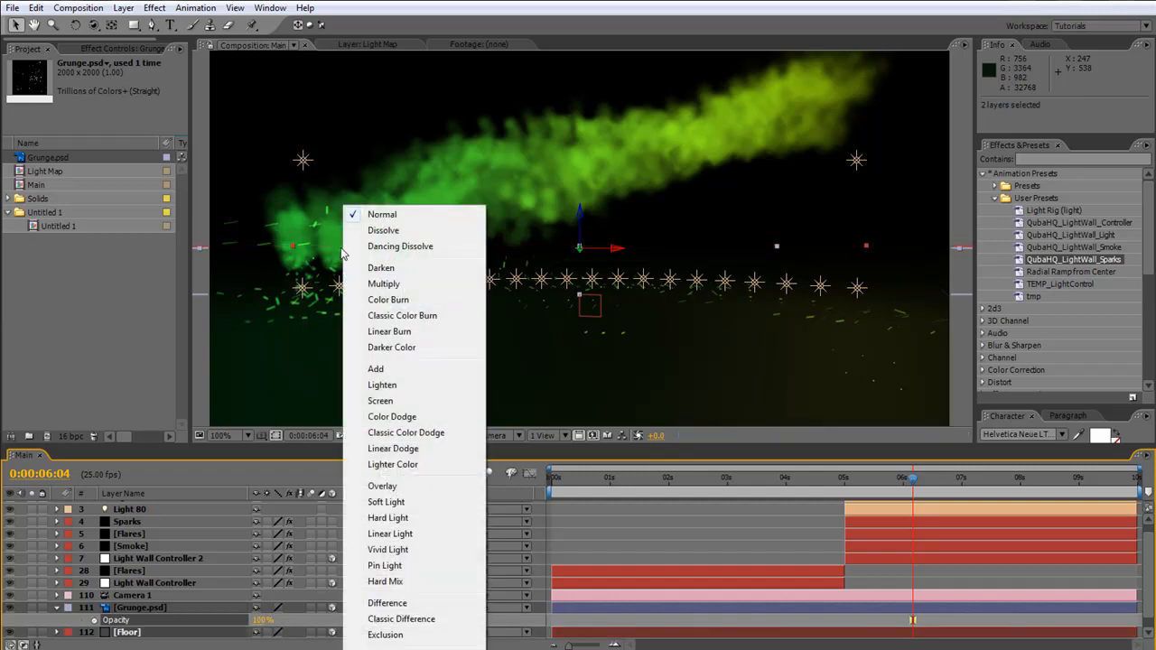
{"action": "left_click", "coordinate": [376, 368]}
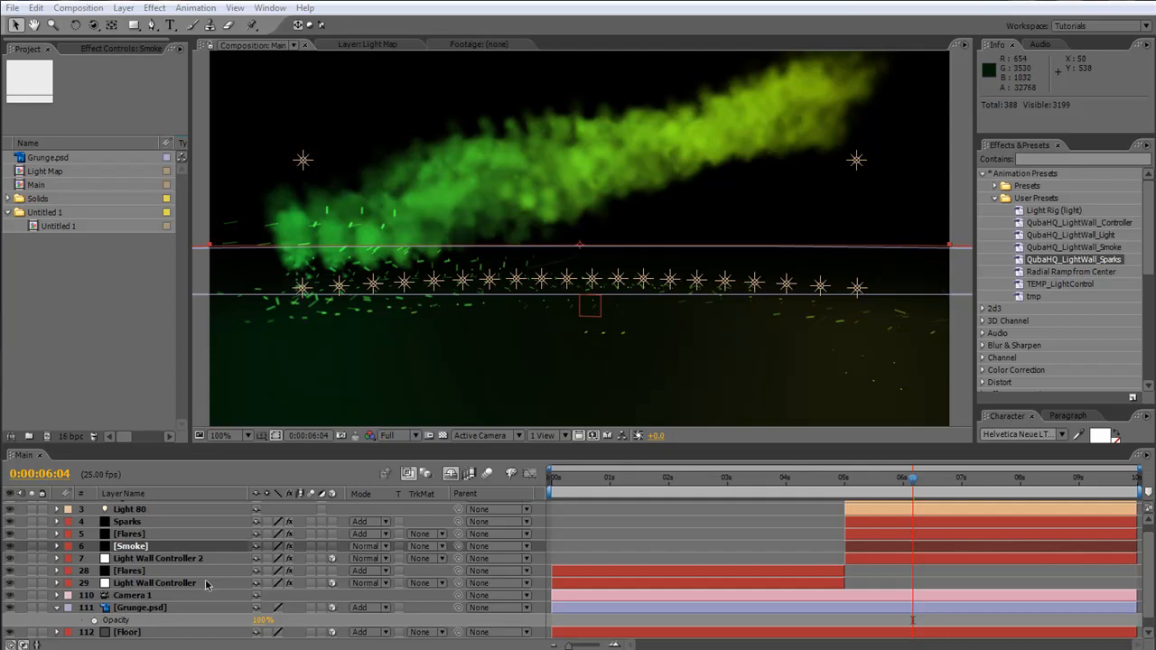
Set the Z position of the Grunge.psd layer to 0
{"action": "left_click", "coordinate": [138, 609]}
{"action": "key", "text": "p"}
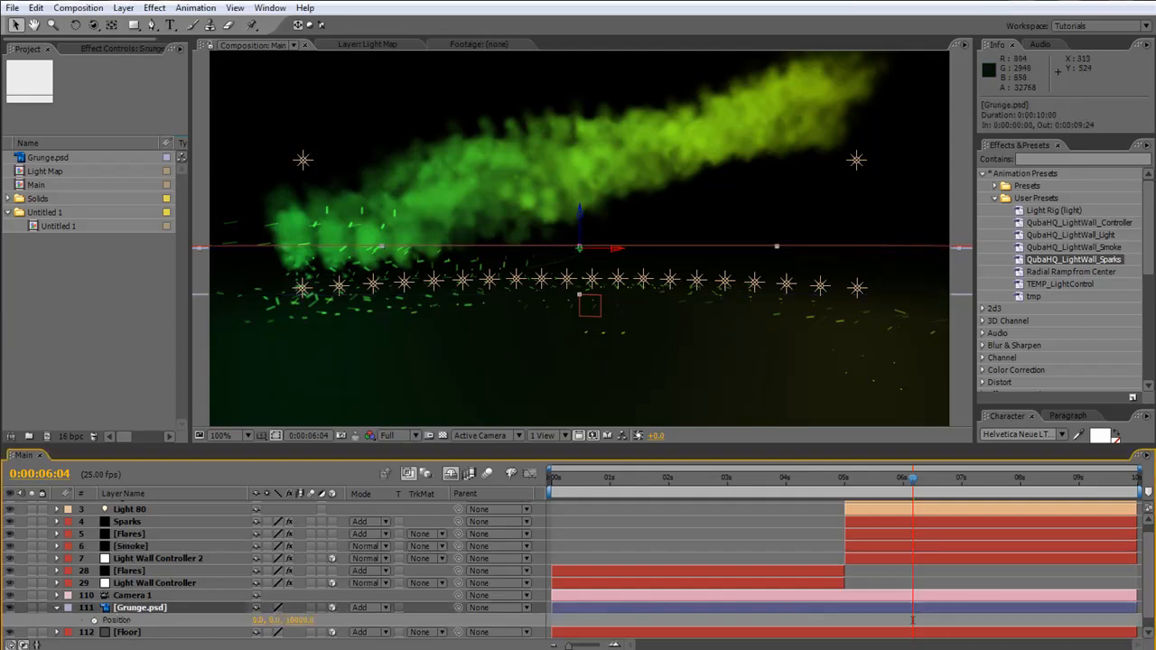
{"action": "left_click", "coordinate": [301, 621]}
{"action": "type", "text": "0"}
{"action": "key", "text": "Return"}
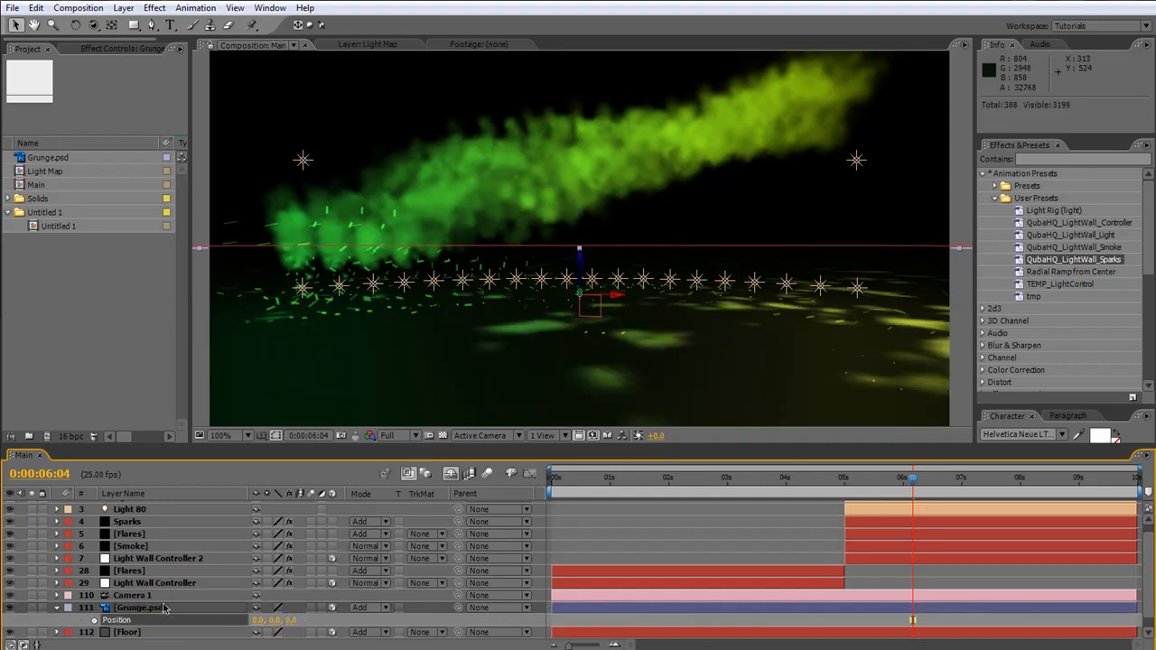
Try a scale of 100% on the Grunge.psd layer and settle on 75%
{"action": "key", "text": "s"}
{"action": "left_click", "coordinate": [271, 621]}
{"action": "type", "text": "100"}
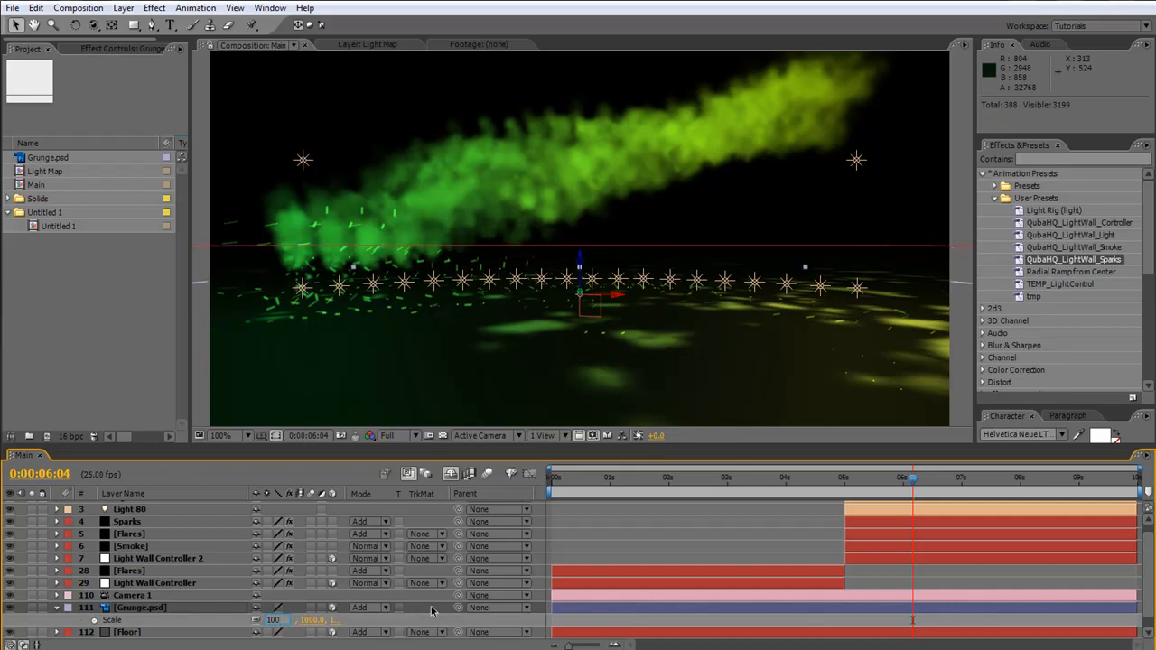
{"action": "key", "text": "Return"}
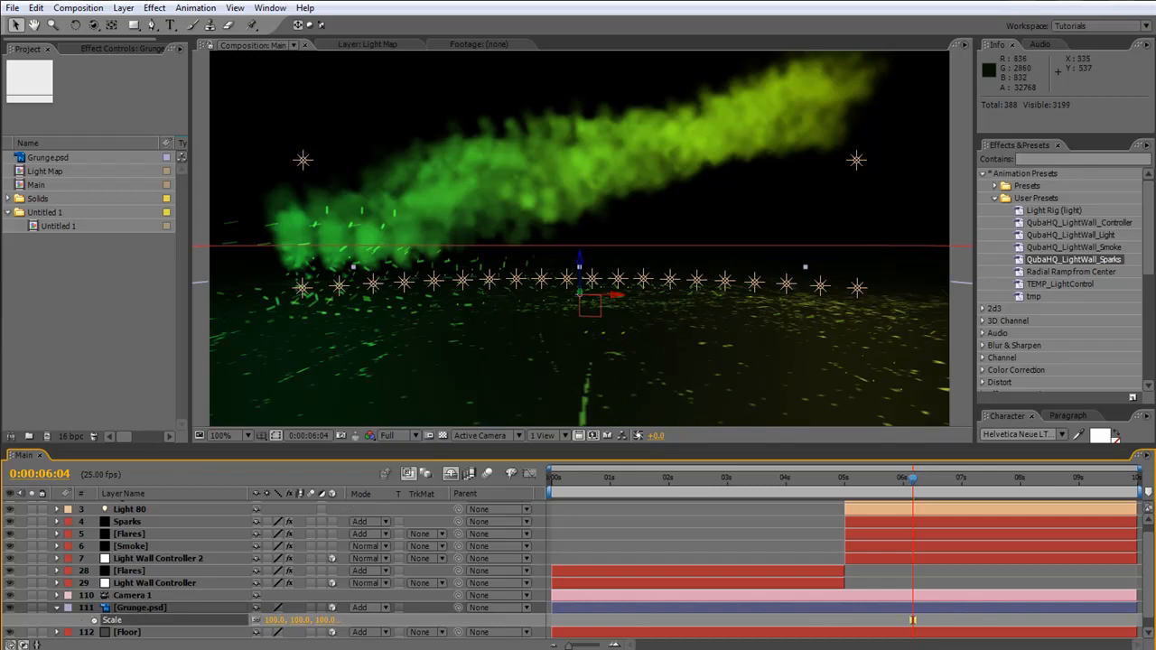
{"action": "left_click", "coordinate": [272, 621]}
{"action": "type", "text": "75"}
{"action": "key", "text": "Return"}
Set the Z Rotation of the Grunge.psd layer to 30°
{"action": "key", "text": "r"}
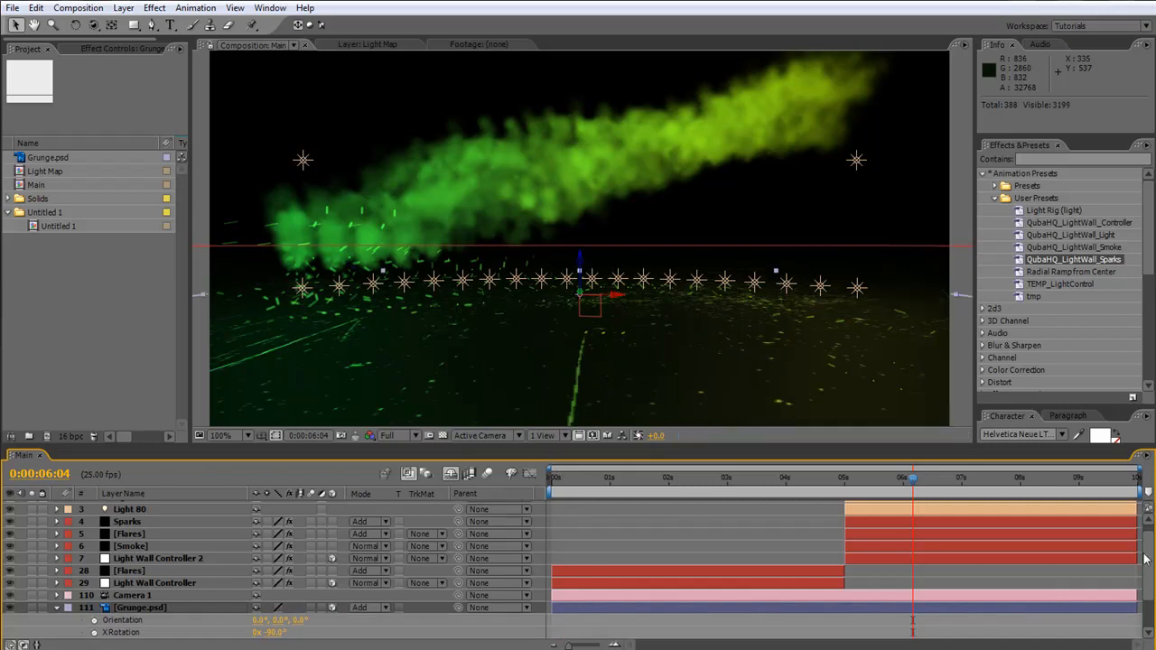
{"action": "scroll", "coordinate": [746, 624], "scroll_direction": "down", "scroll_amount": 3}
{"action": "left_click", "coordinate": [272, 608]}
{"action": "type", "text": "30"}
{"action": "key", "text": "Return"}
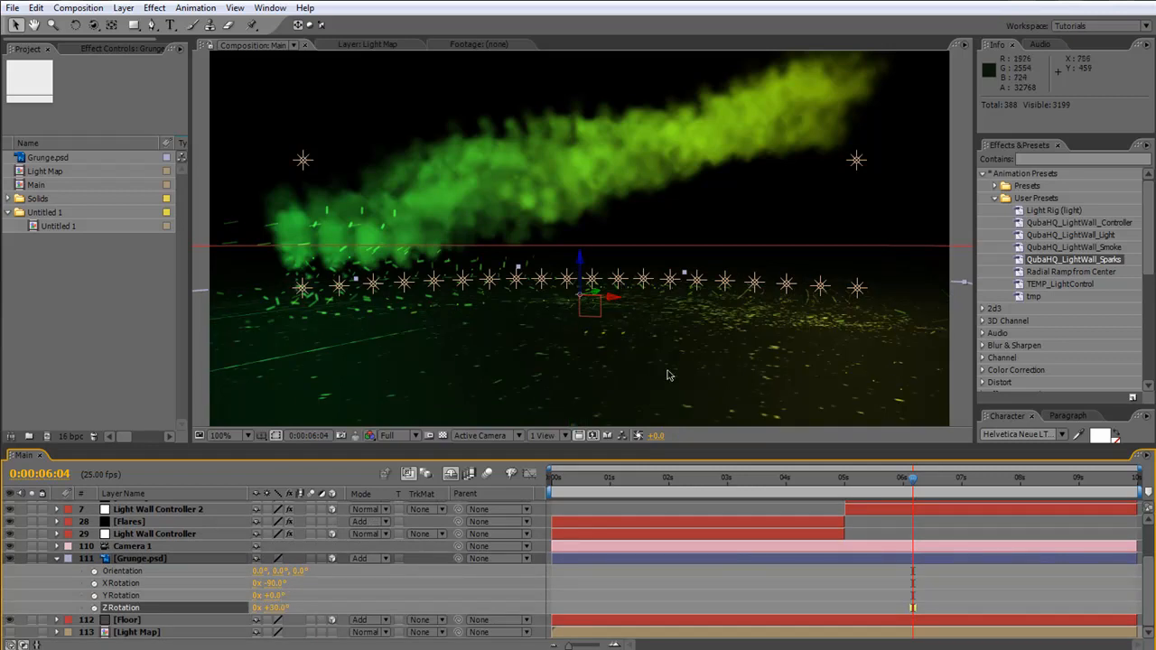
Set the opacity of the Grunge.psd layer to 50% and duplicate the layer
{"action": "left_click", "coordinate": [140, 560]}
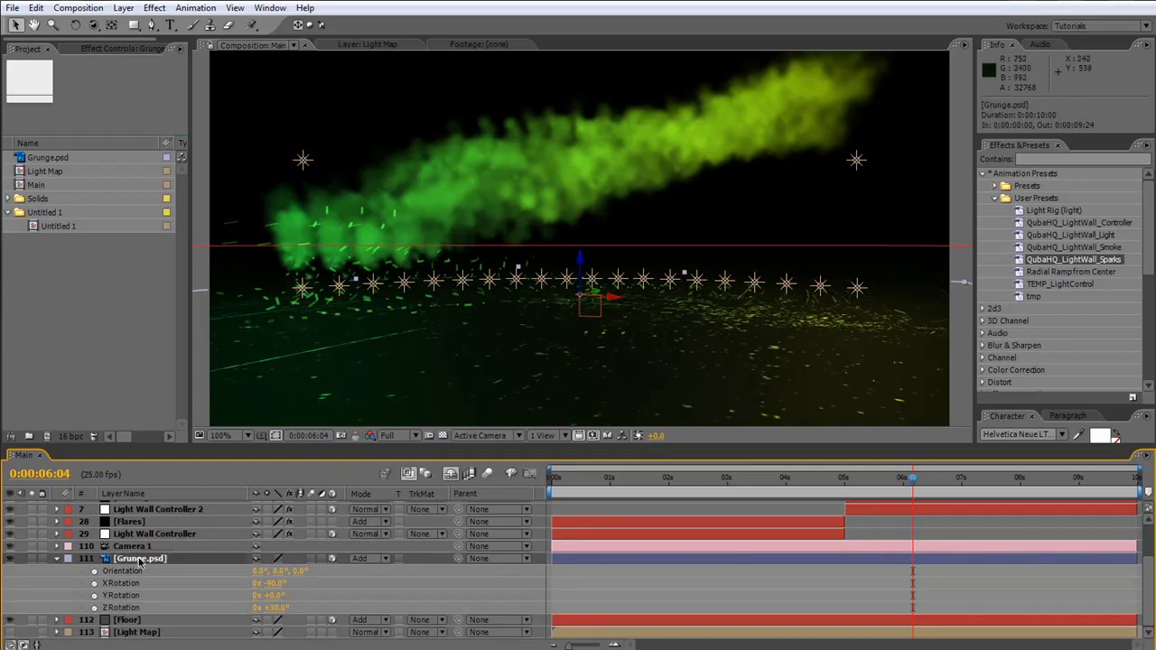
{"action": "key", "text": "t"}
{"action": "left_click", "coordinate": [262, 607]}
{"action": "key", "text": "Return"}
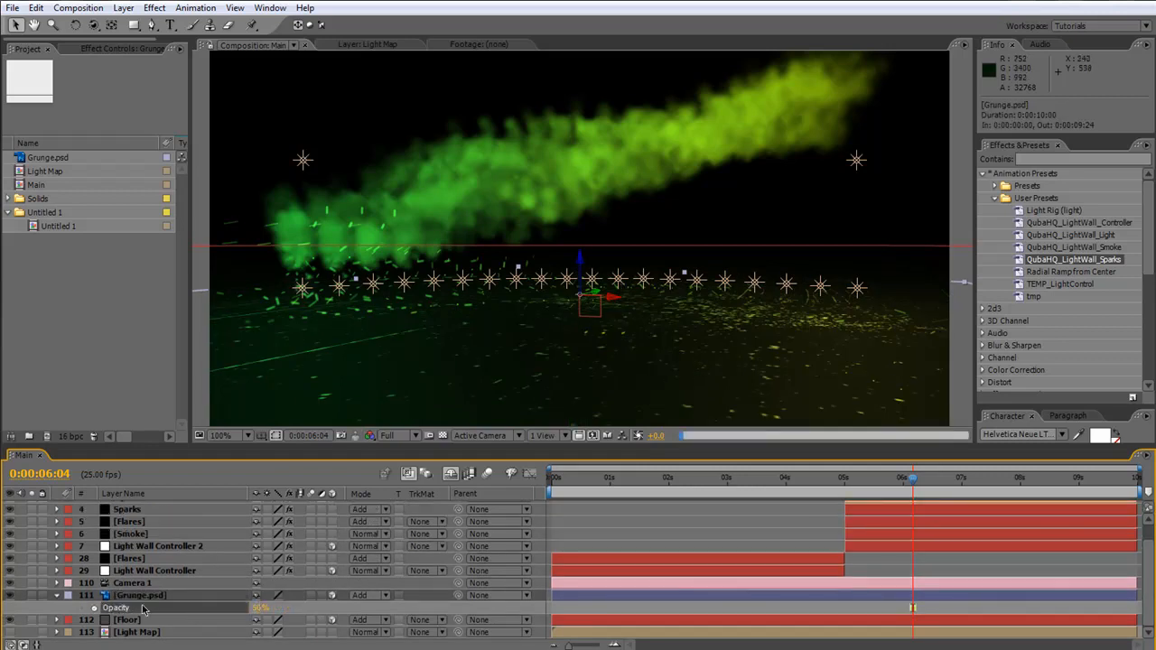
{"action": "left_click", "coordinate": [127, 598]}
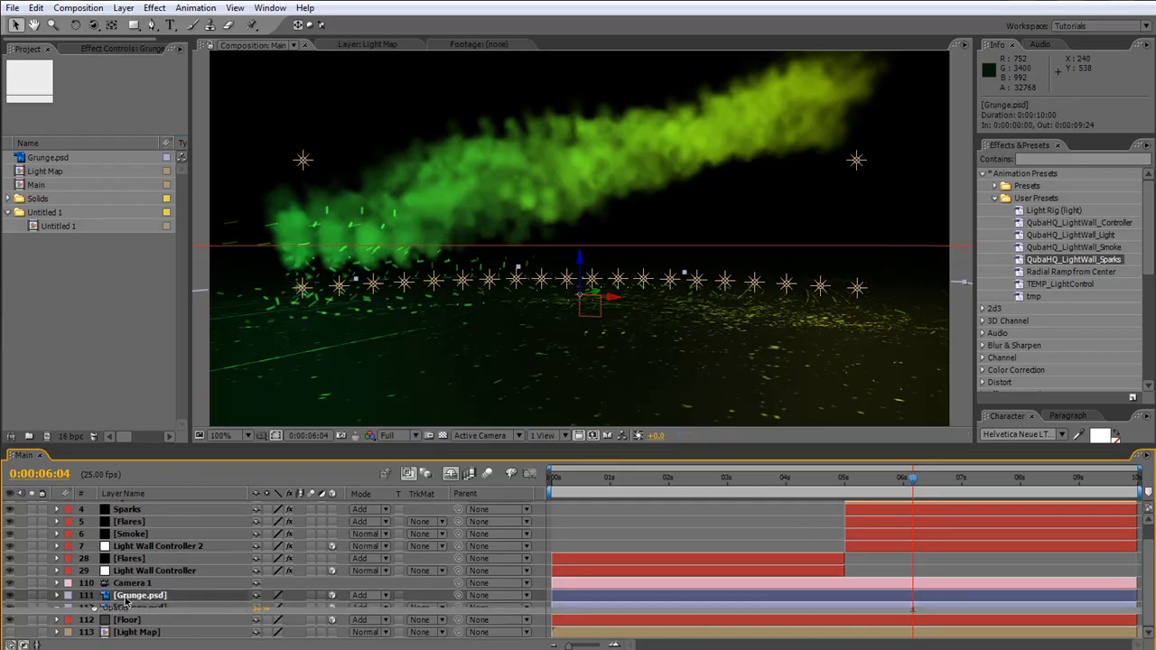
{"action": "key", "text": "ctrl+d"}
Change the Z Rotation of the lower Grunge.psd layer so its texture is turned differently from the upper one
{"action": "left_click", "coordinate": [149, 608]}
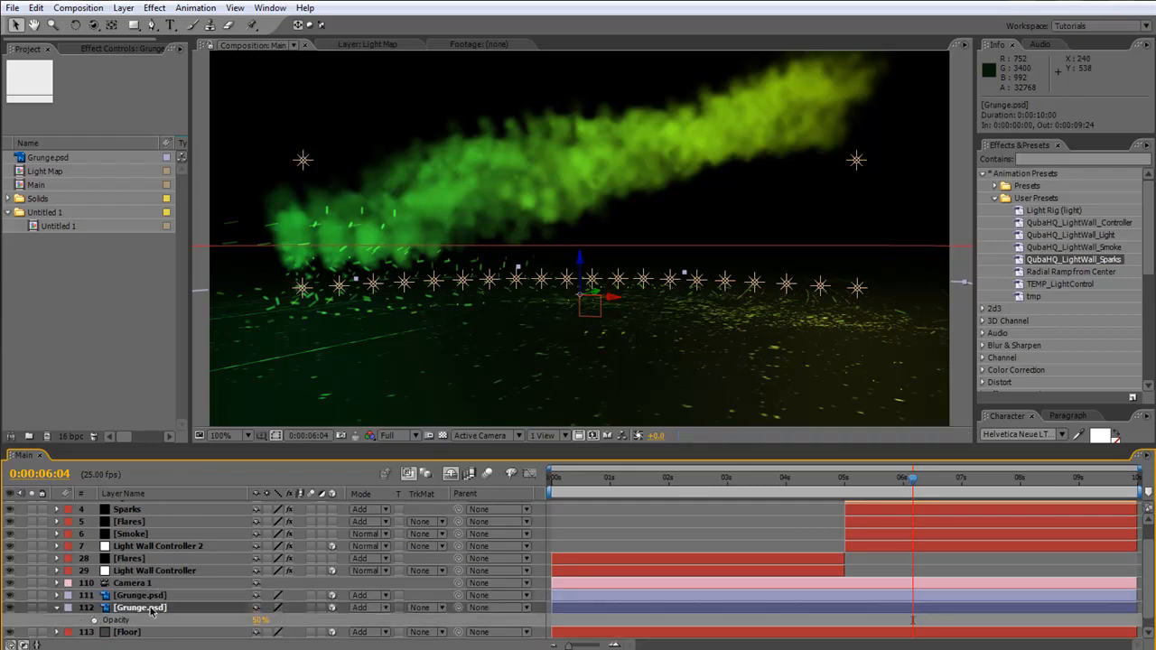
{"action": "key", "text": "r"}
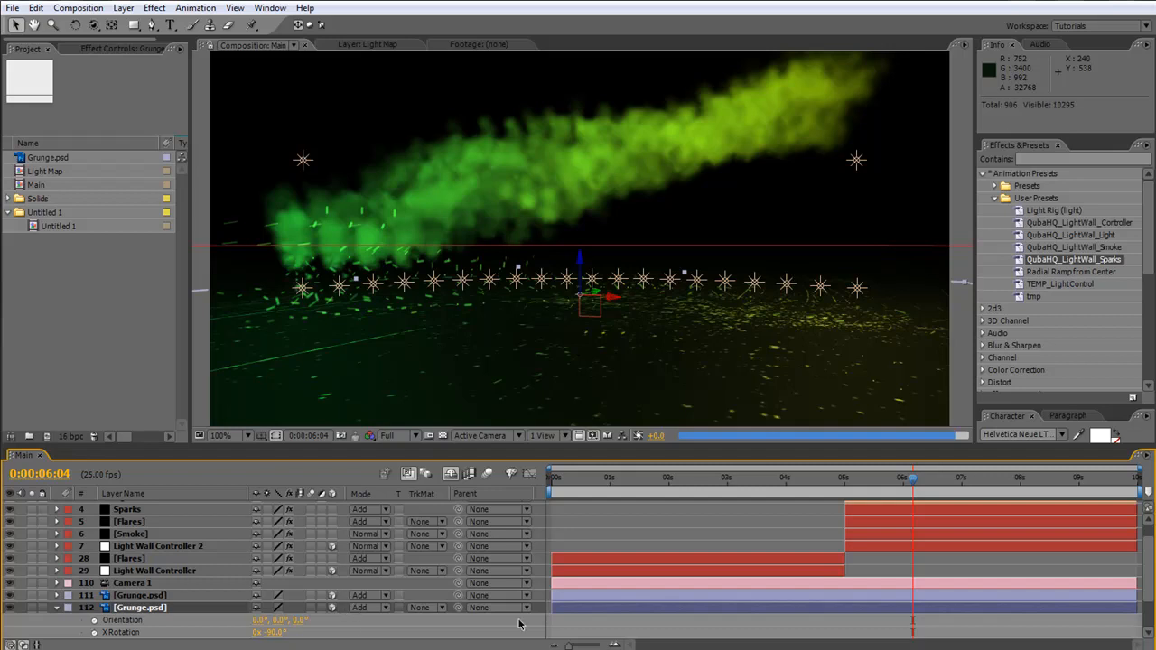
{"action": "scroll", "coordinate": [1150, 619], "scroll_direction": "down", "scroll_amount": 3}
{"action": "left_click", "coordinate": [269, 608]}
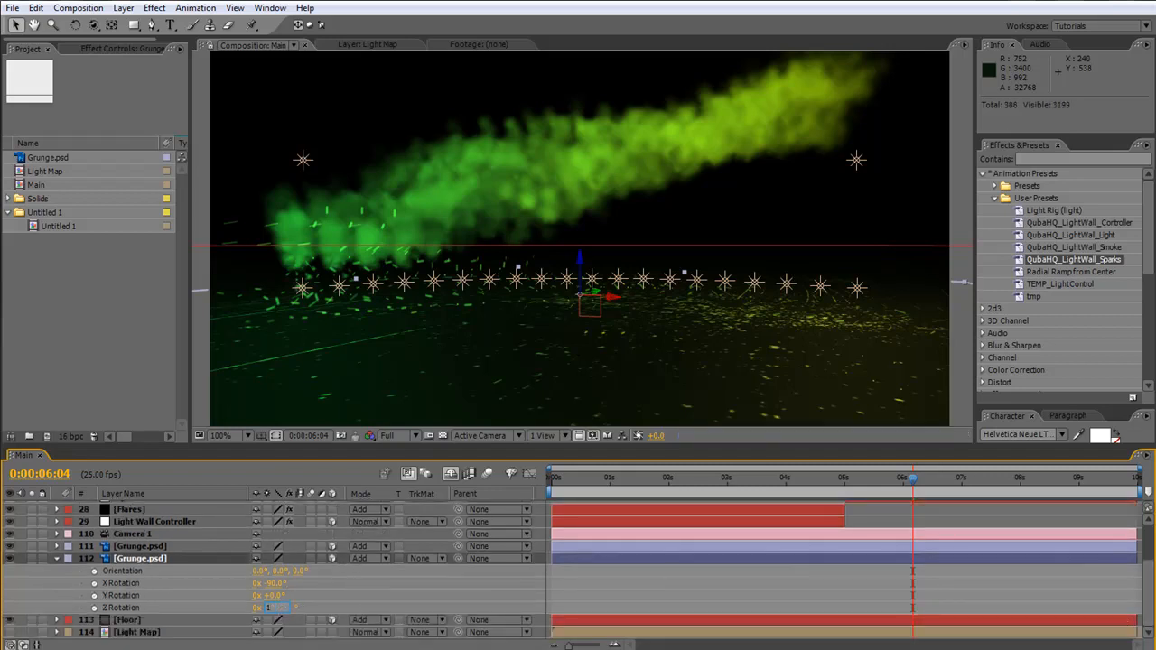
Scale the lower Grunge.psd layer to 110% and check the floor texture at 0:00:01:24
{"action": "left_click", "coordinate": [129, 560]}
{"action": "key", "text": "s"}
{"action": "left_click", "coordinate": [274, 608]}
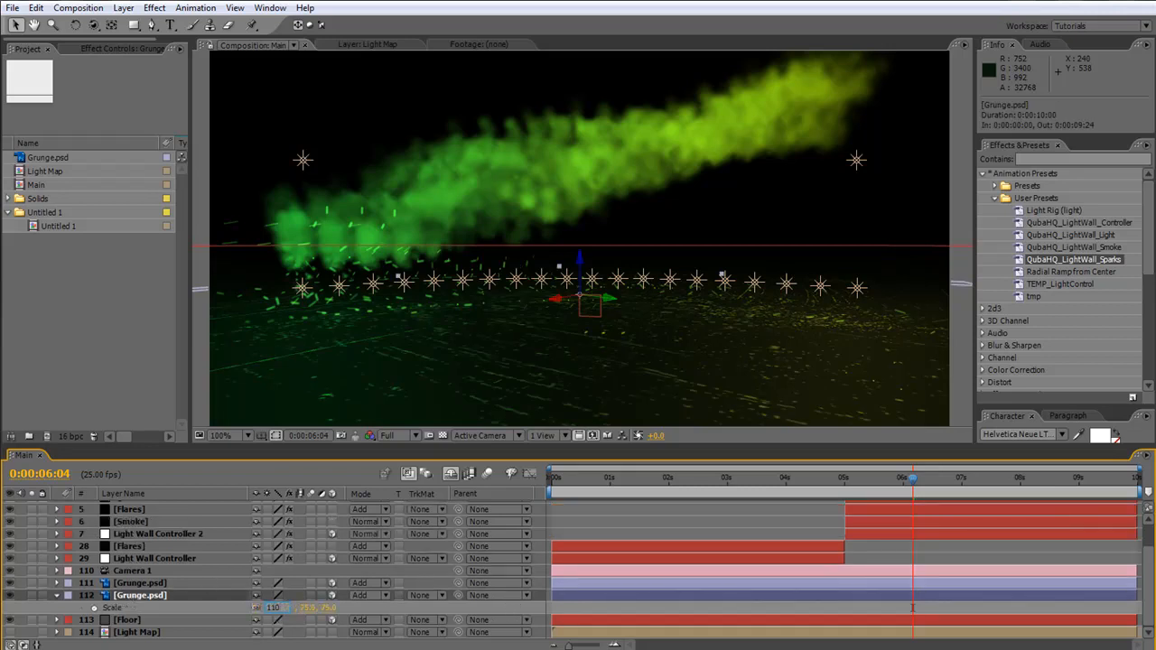
{"action": "type", "text": "110"}
{"action": "left_click", "coordinate": [520, 608]}
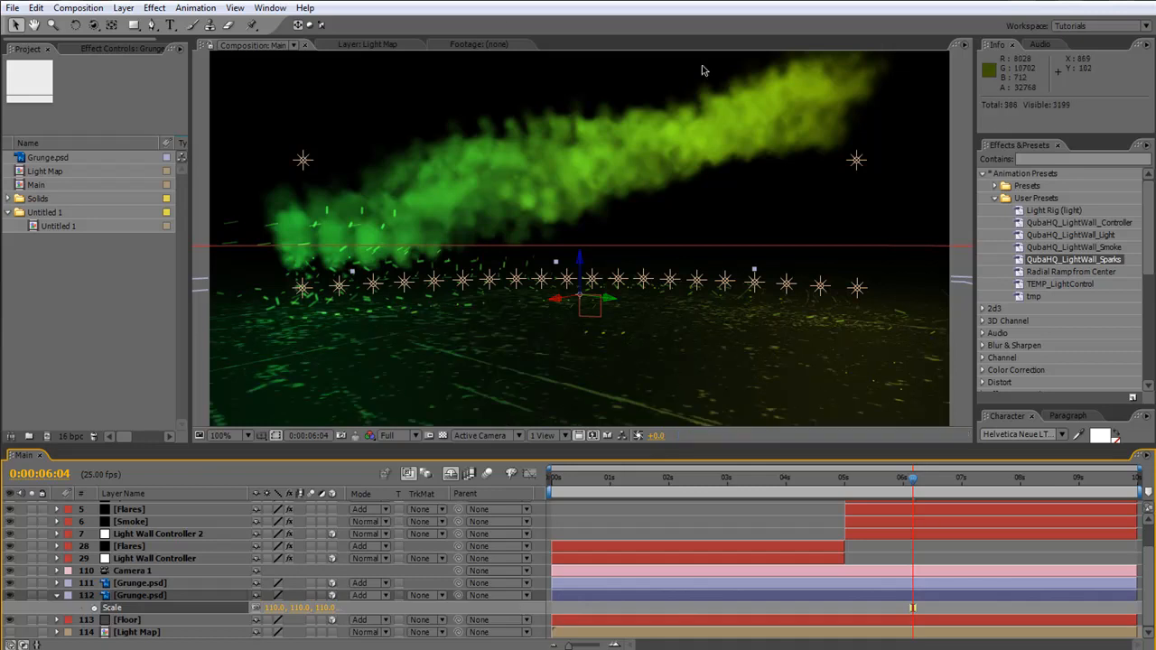
{"action": "left_click", "coordinate": [668, 478]}
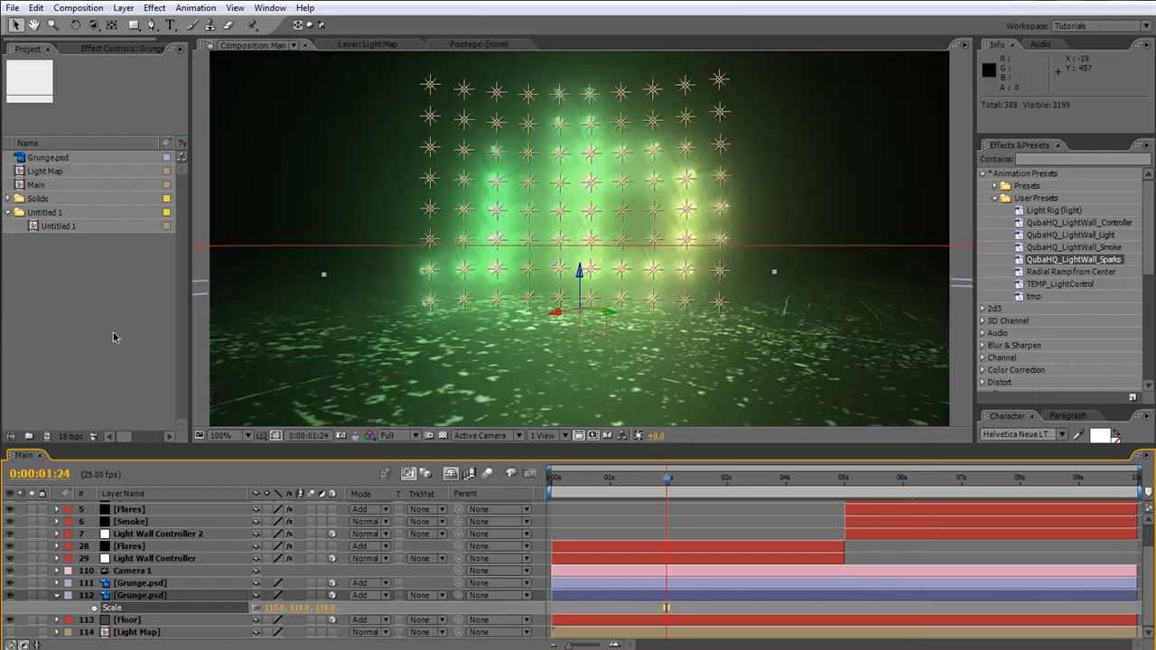
Delete the Untitled 1 folder from the project
{"action": "left_click", "coordinate": [113, 333]}
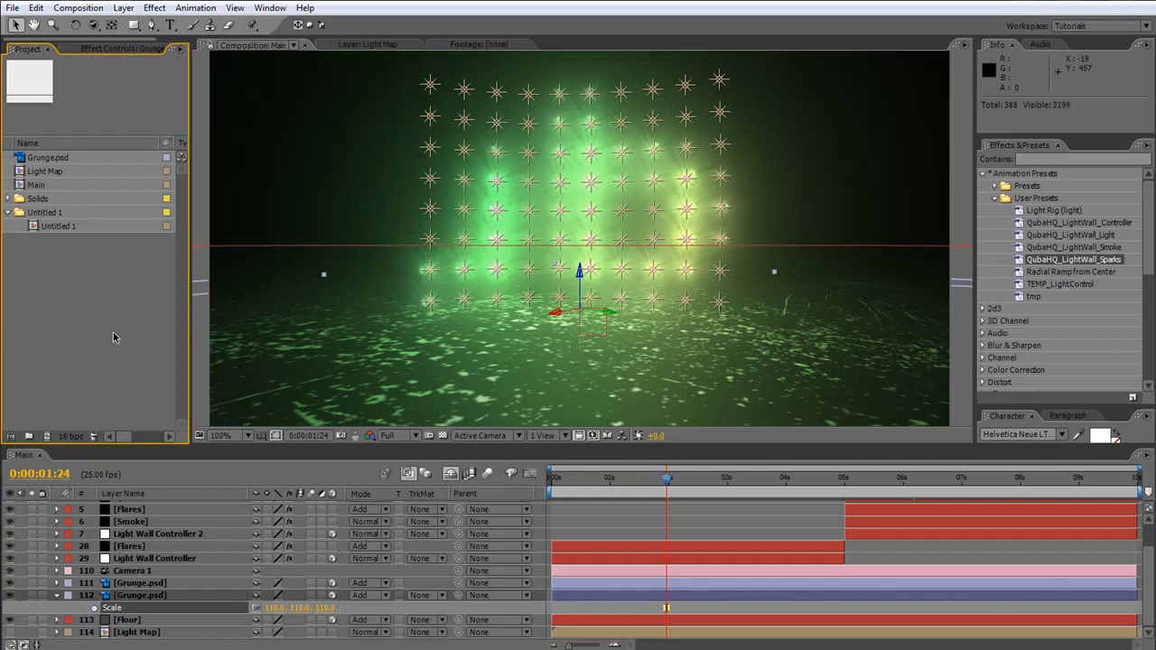
{"action": "left_click", "coordinate": [43, 212]}
{"action": "key", "text": "Delete"}
{"action": "left_click", "coordinate": [673, 454]}
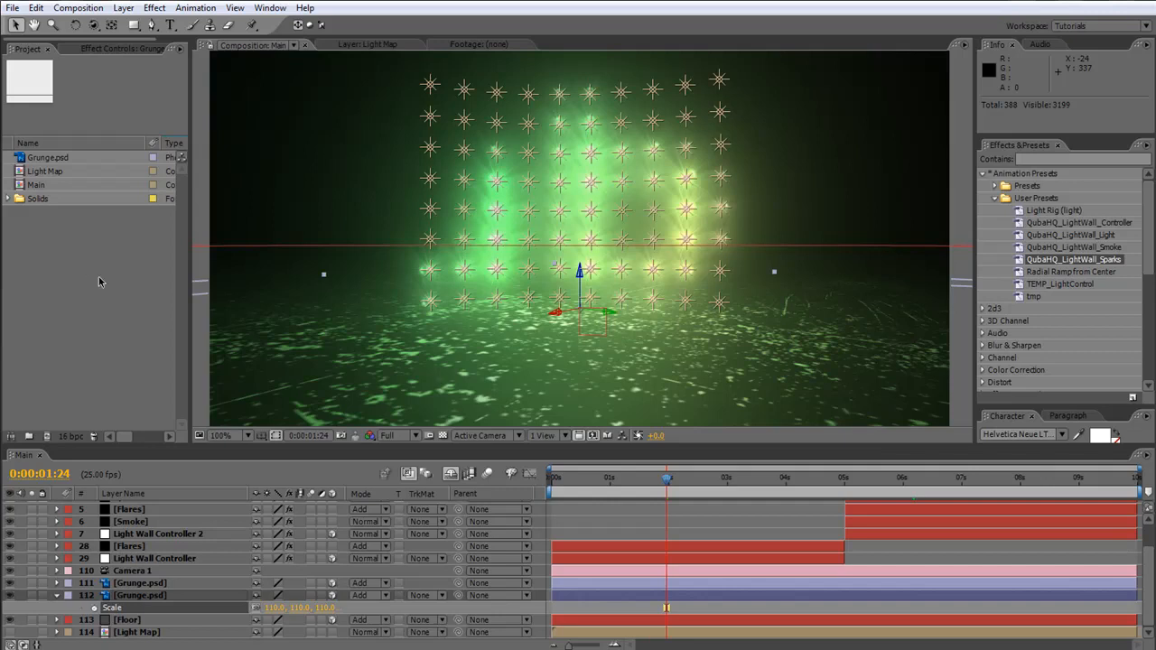
Duplicate the Main composition in the project and name the copy Reflections
{"action": "left_click", "coordinate": [35, 185]}
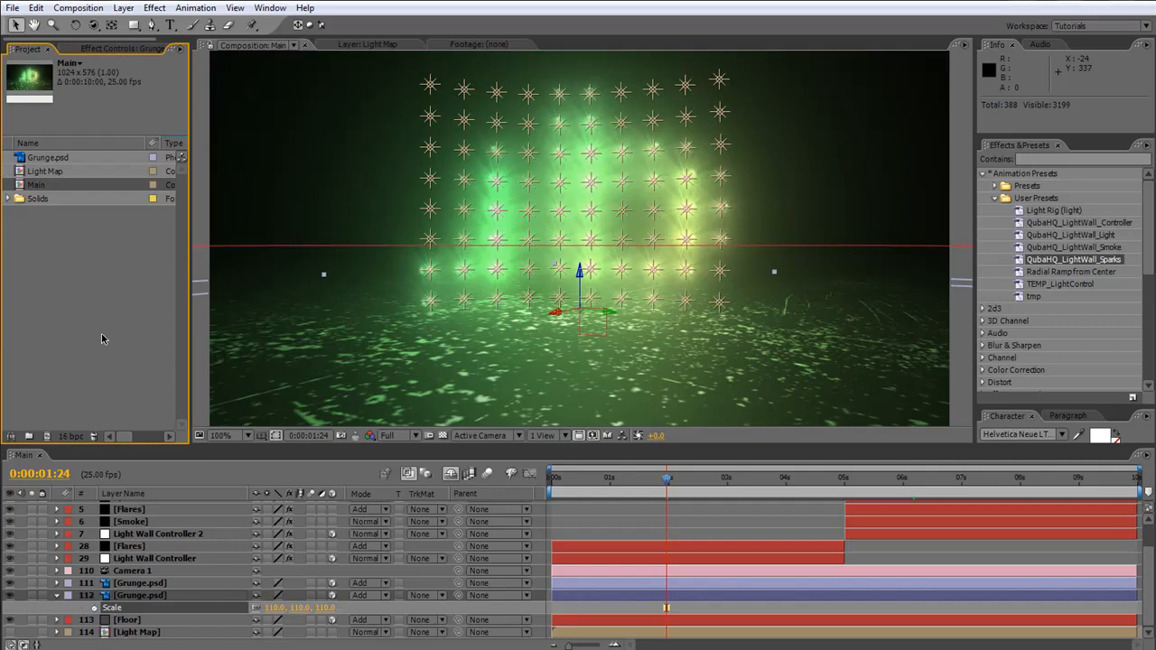
{"action": "key", "text": "ctrl+d"}
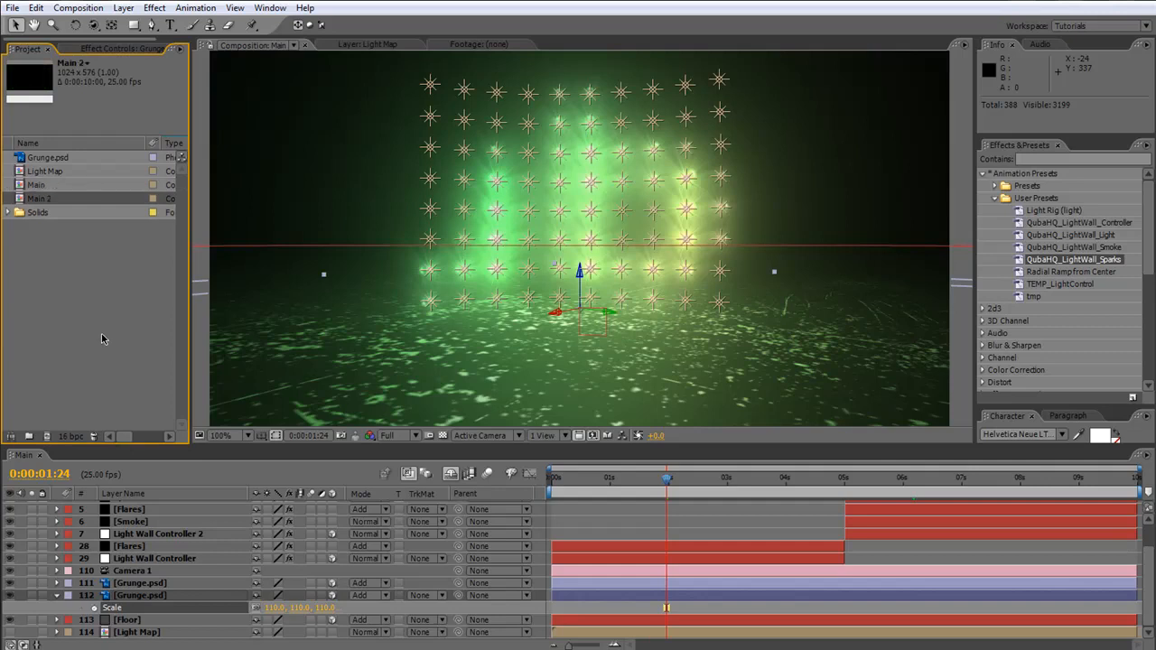
{"action": "key", "text": "Return"}
{"action": "type", "text": "Re"}
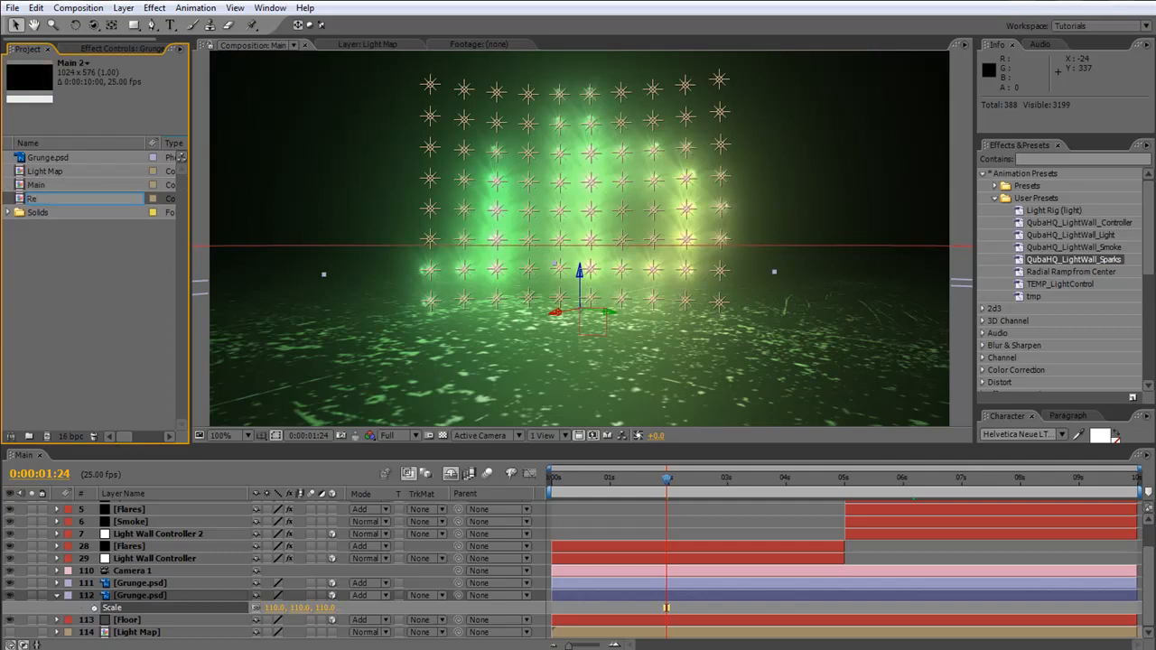
{"action": "type", "text": "flections"}
{"action": "key", "text": "Return"}
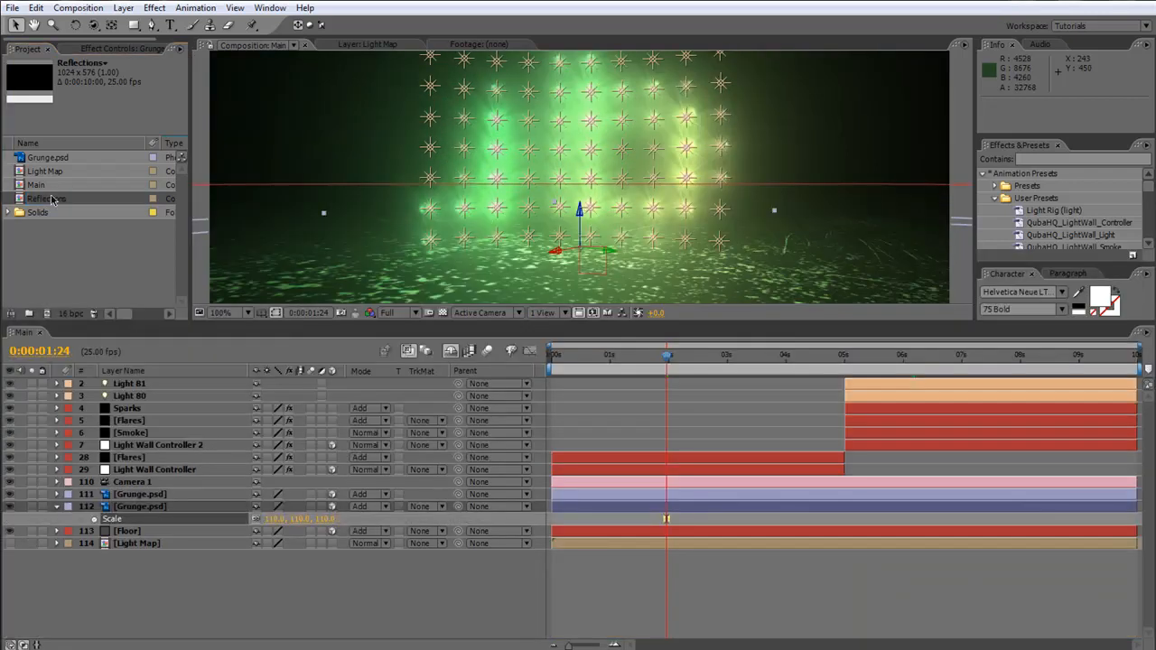
Open the Reflections composition and hide its Floor layer and both Grunge.psd layers
{"action": "double_click", "coordinate": [51, 200]}
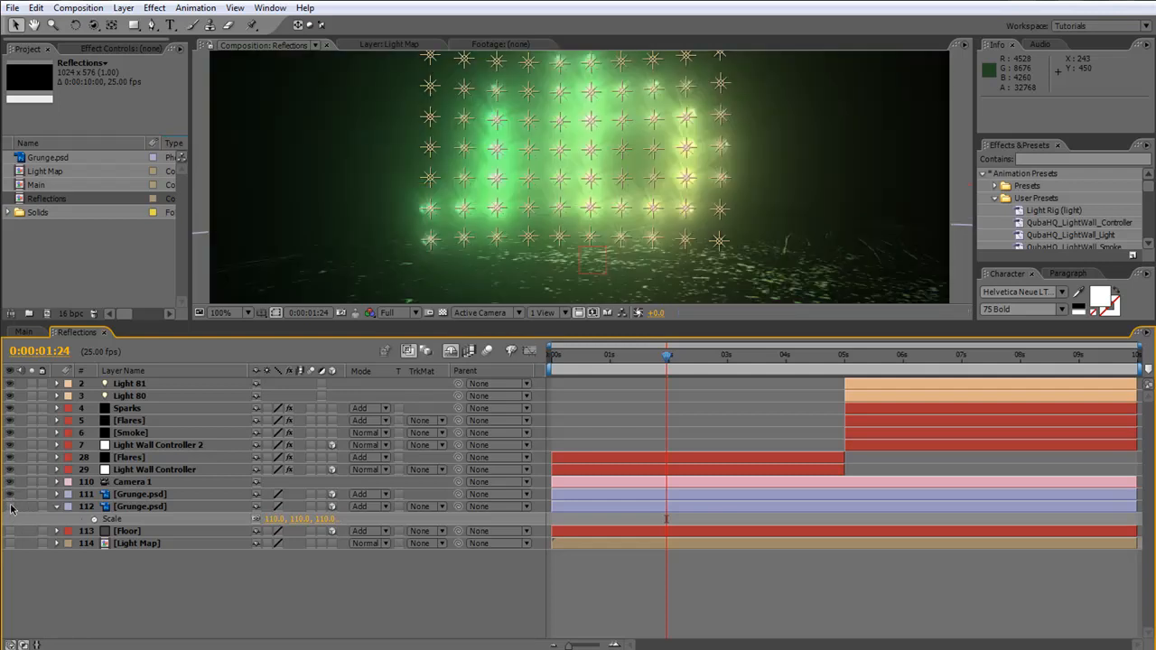
{"action": "left_click", "coordinate": [11, 497]}
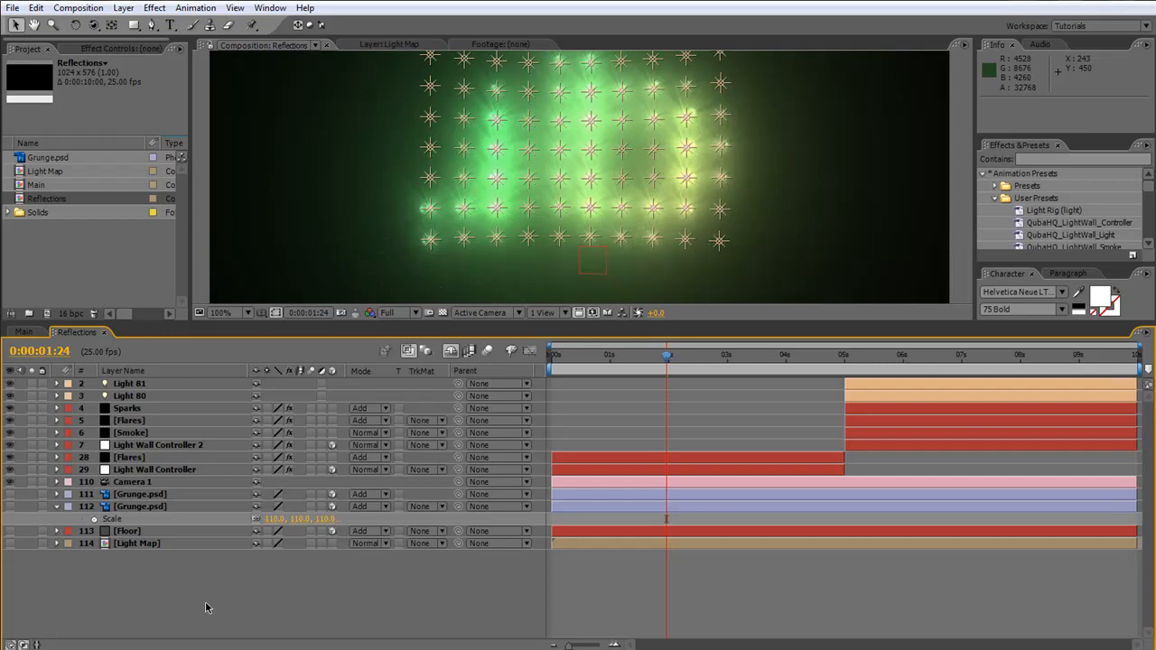
Add a 3D null to Reflections, place it at the bottom of the layer stack and rename it Reflector
{"action": "key", "text": "ctrl+alt+shift+y"}
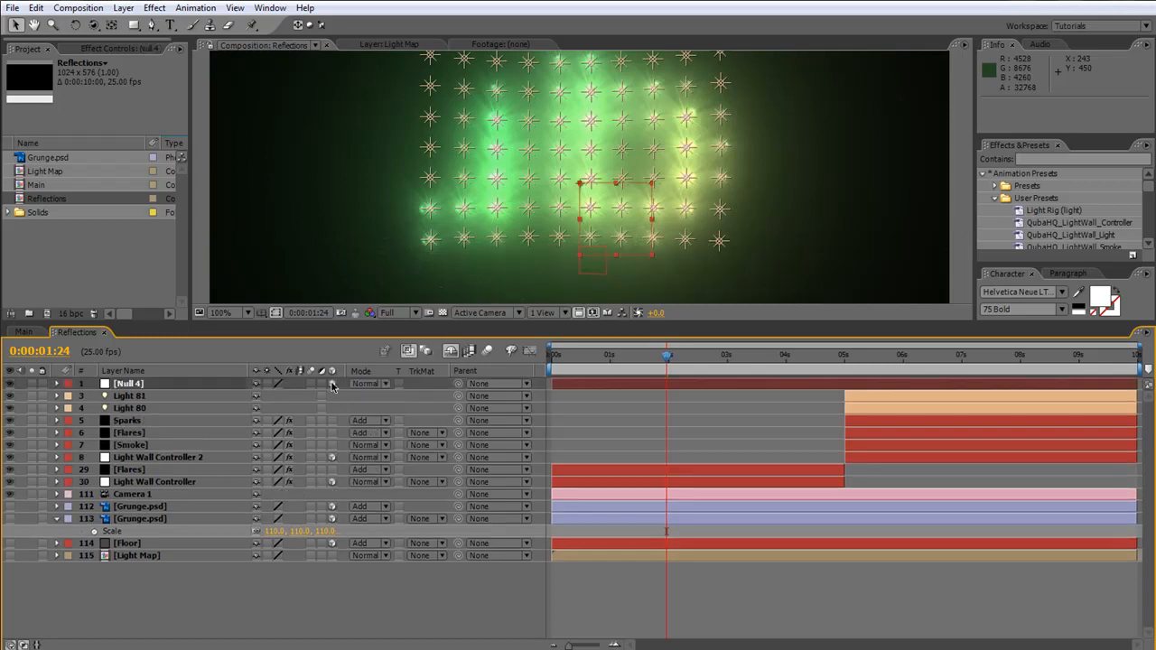
{"action": "left_click_drag", "start_coordinate": [130, 385], "coordinate": [150, 587]}
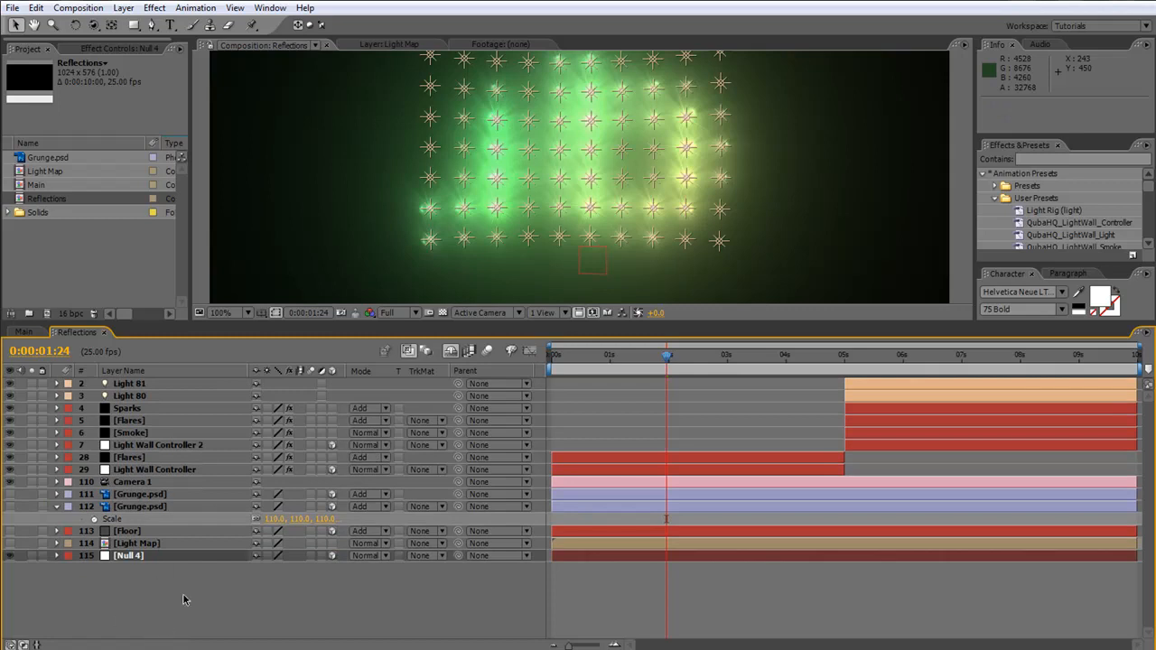
{"action": "key", "text": "Return"}
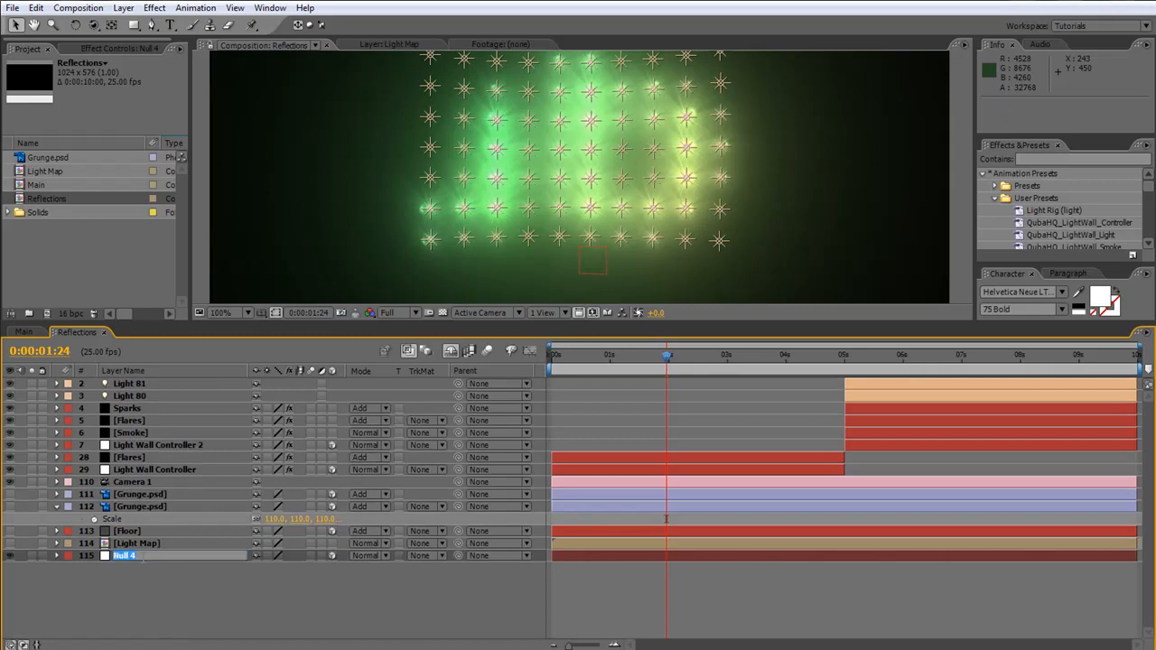
{"action": "type", "text": "Reflecto"}
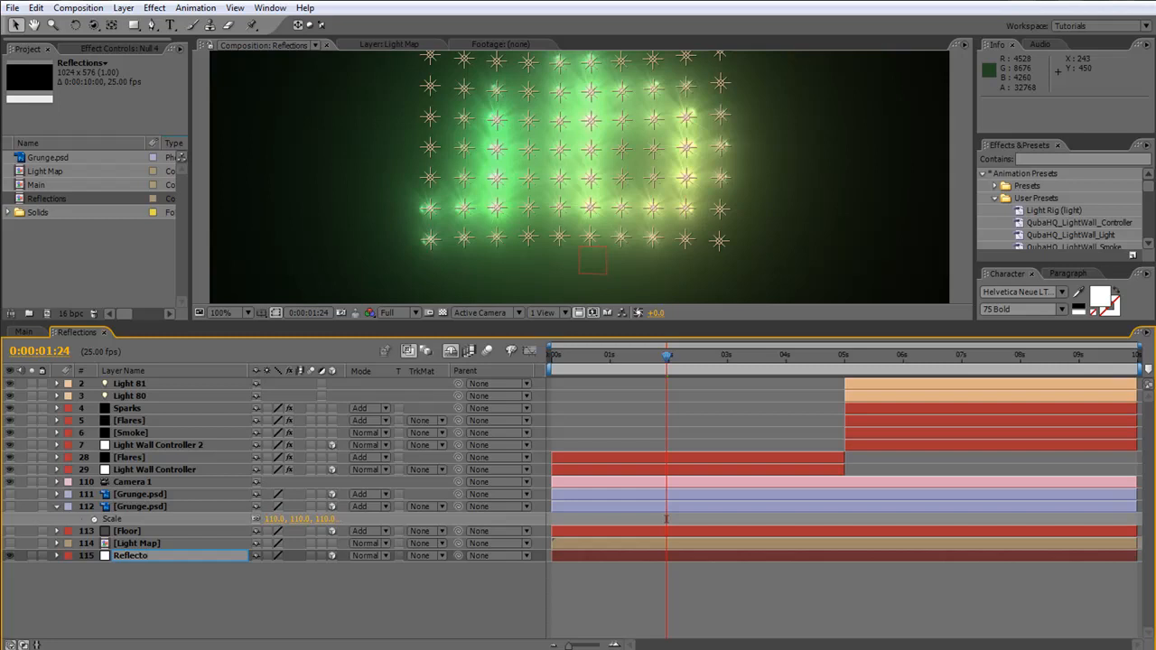
{"action": "key", "text": "Return"}
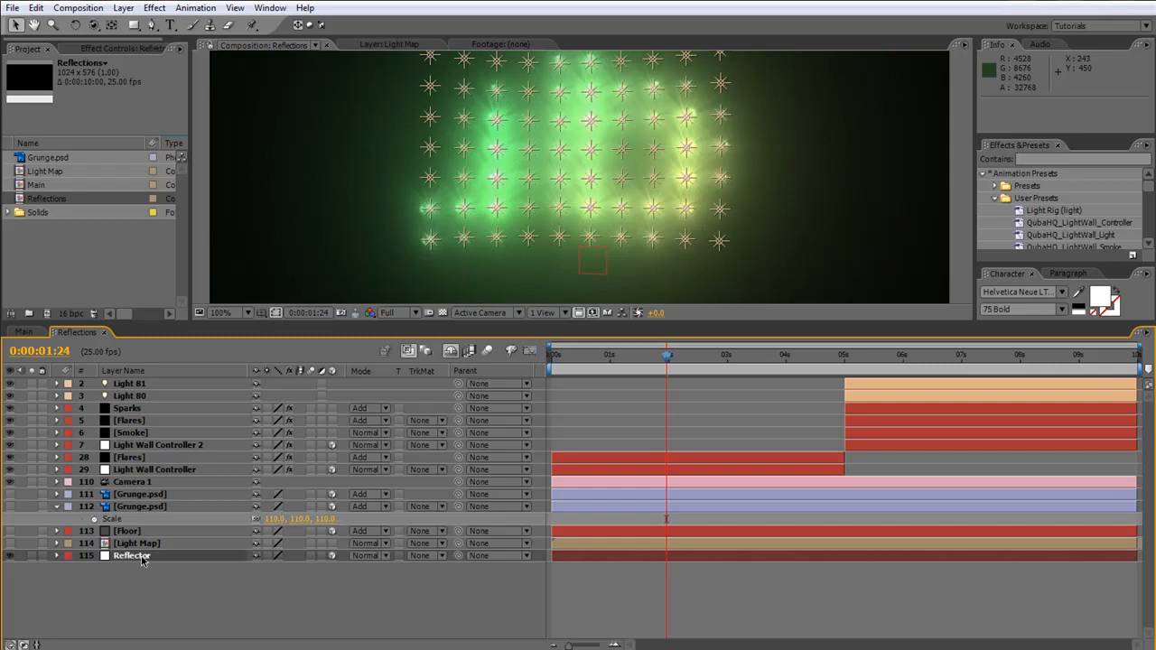
Set the Reflector null's position to 0, 0, 0
{"action": "key", "text": "p"}
{"action": "left_click", "coordinate": [261, 568]}
{"action": "type", "text": "0"}
{"action": "key", "text": "Tab"}
{"action": "type", "text": "0"}
{"action": "key", "text": "Return"}
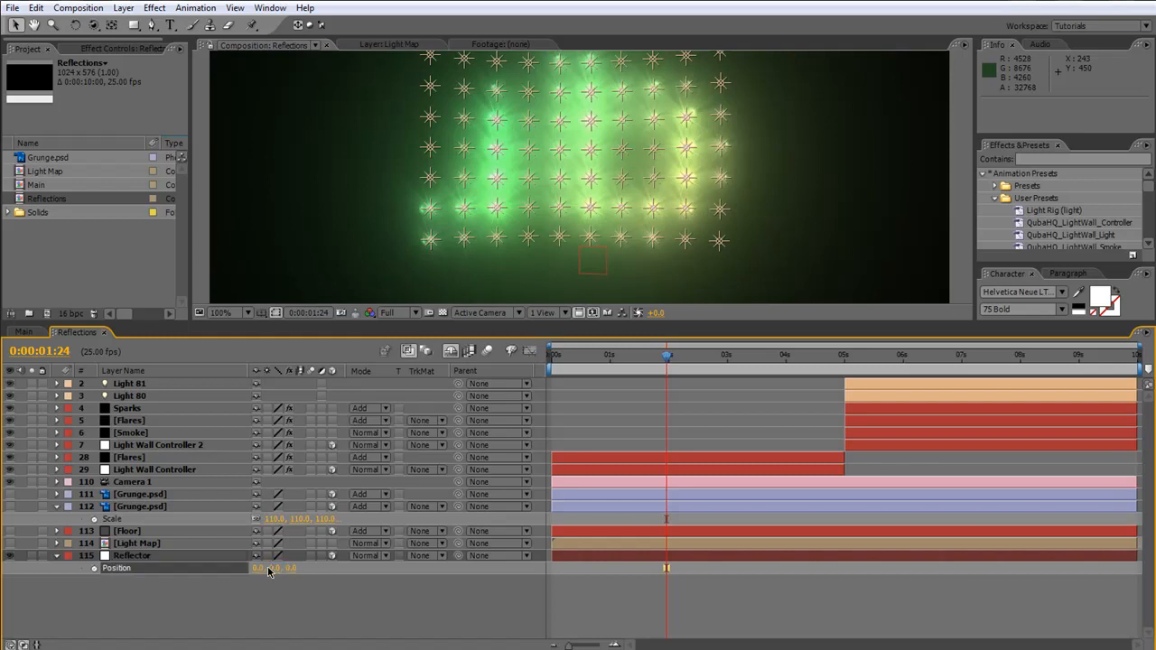
Parent Camera 1 to the Reflector null and set only the null's Y scale to -100%
{"action": "left_click_drag", "start_coordinate": [458, 482], "coordinate": [118, 571]}
{"action": "left_click_drag", "start_coordinate": [458, 482], "coordinate": [141, 556]}
{"action": "left_click", "coordinate": [141, 557]}
{"action": "key", "text": "s"}
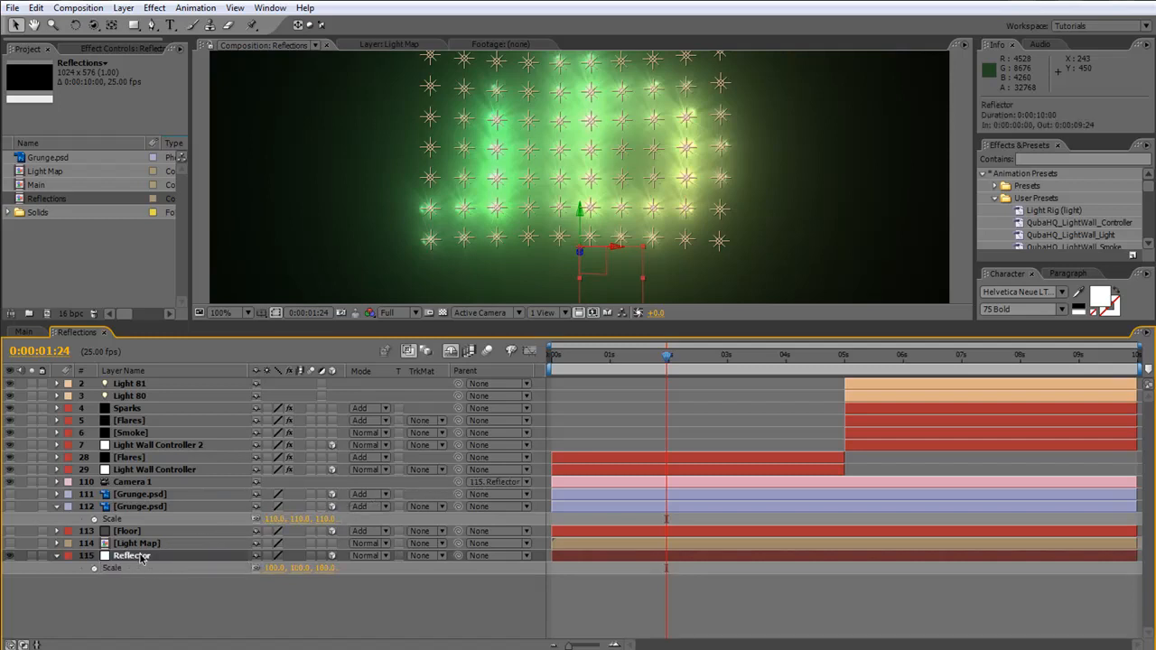
{"action": "left_click", "coordinate": [256, 569]}
{"action": "left_click", "coordinate": [298, 569]}
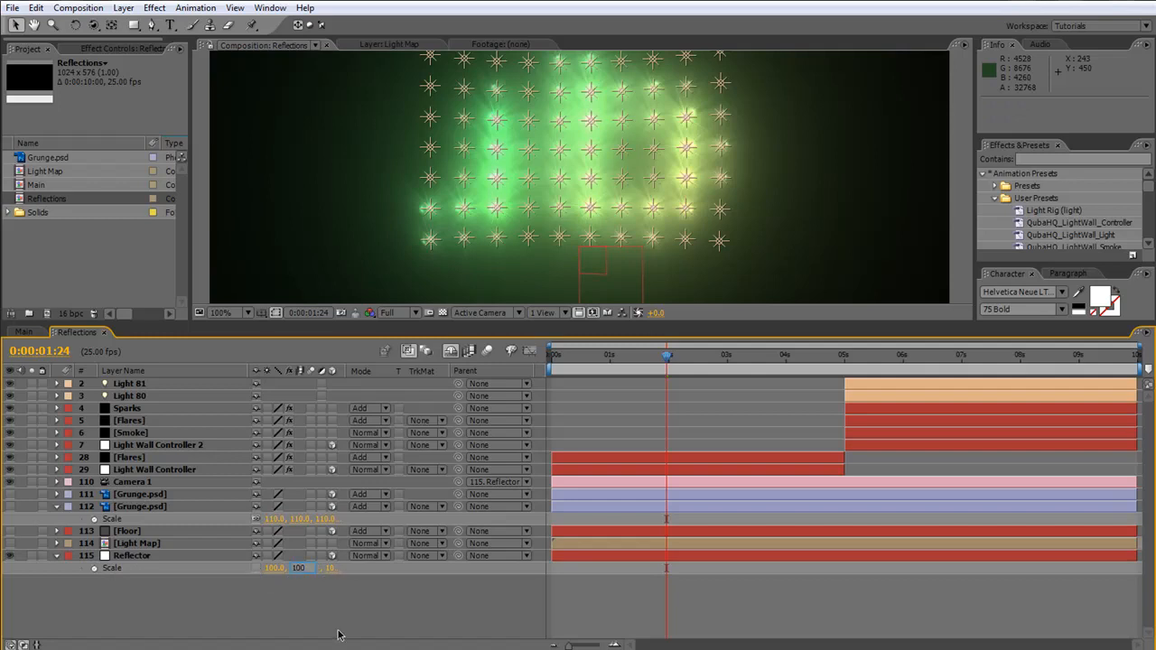
{"action": "type", "text": "-100"}
{"action": "key", "text": "Return"}
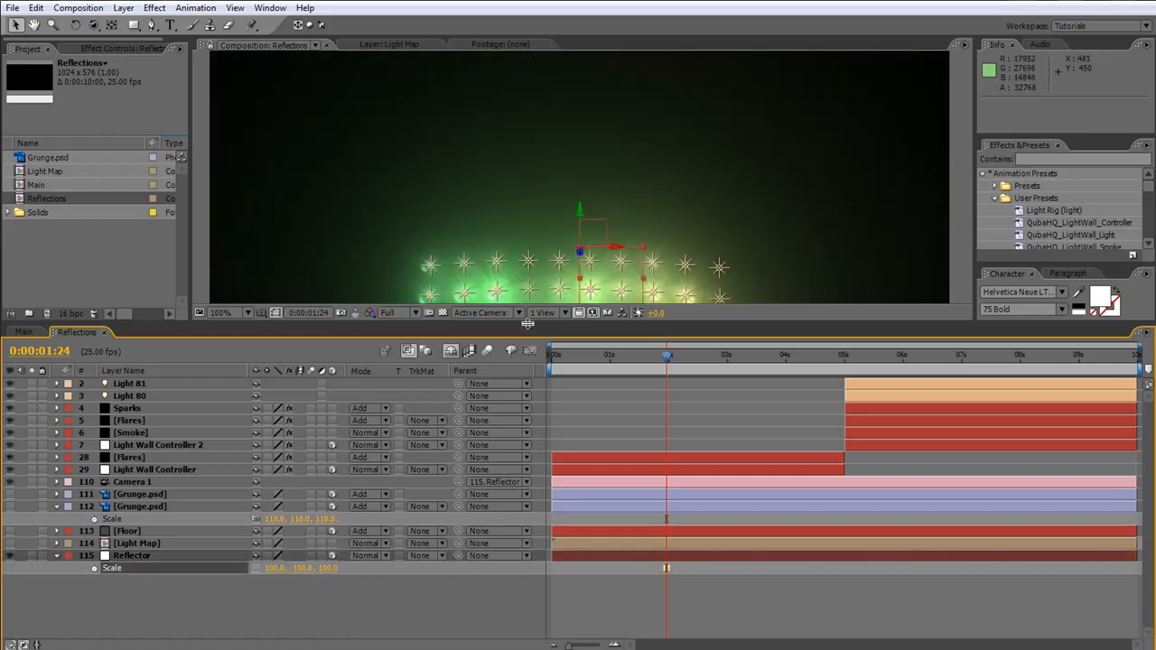
Solo only the glow elements in the Optical Flares setup of the Flares layer covering the first five seconds
{"action": "left_click_drag", "start_coordinate": [527, 417], "coordinate": [527, 440]}
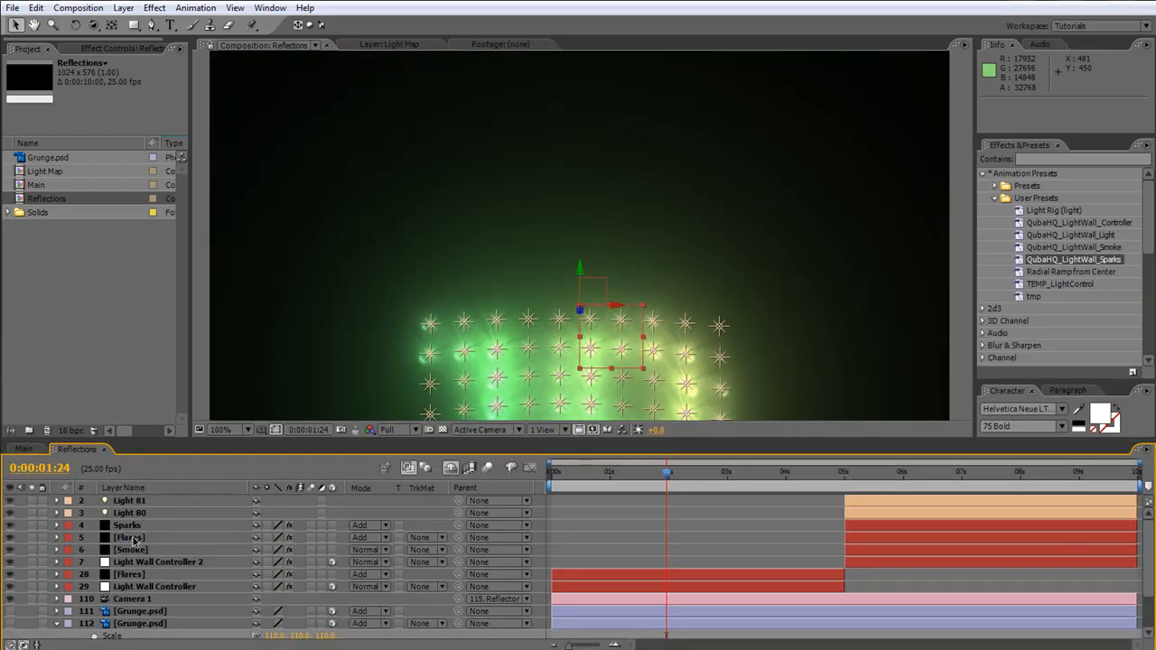
{"action": "left_click", "coordinate": [133, 539]}
{"action": "left_click", "coordinate": [138, 575]}
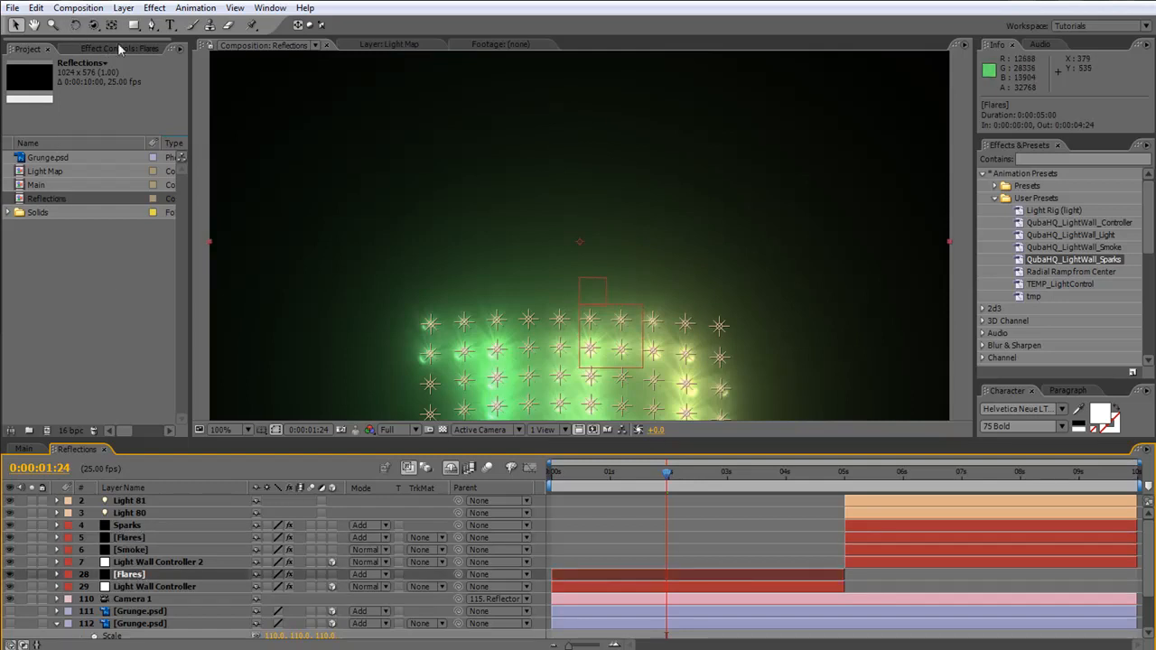
{"action": "left_click", "coordinate": [119, 47]}
{"action": "left_click", "coordinate": [124, 77]}
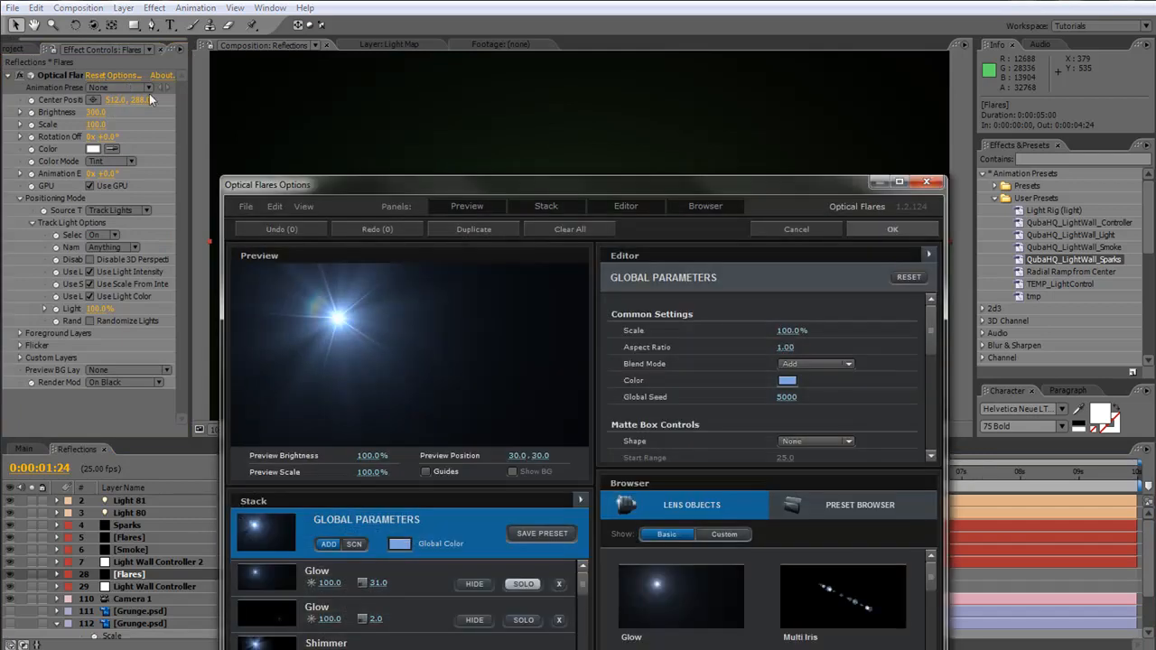
{"action": "left_click", "coordinate": [477, 649]}
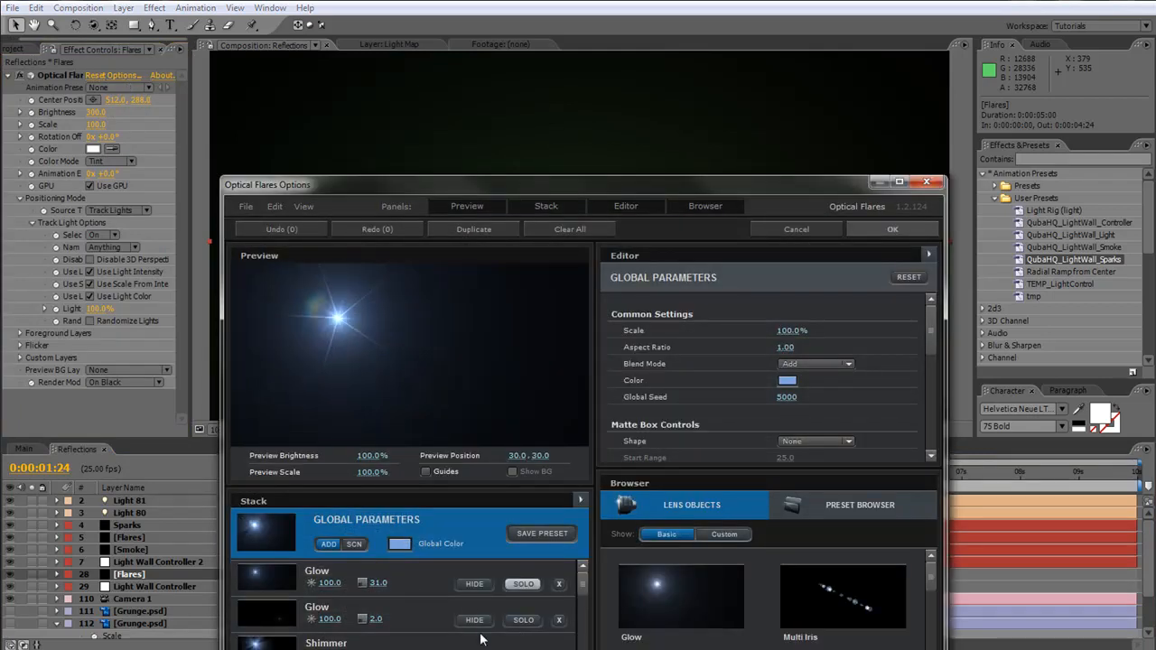
{"action": "left_click_drag", "start_coordinate": [586, 589], "coordinate": [582, 649]}
{"action": "left_click", "coordinate": [522, 646]}
{"action": "left_click", "coordinate": [530, 644]}
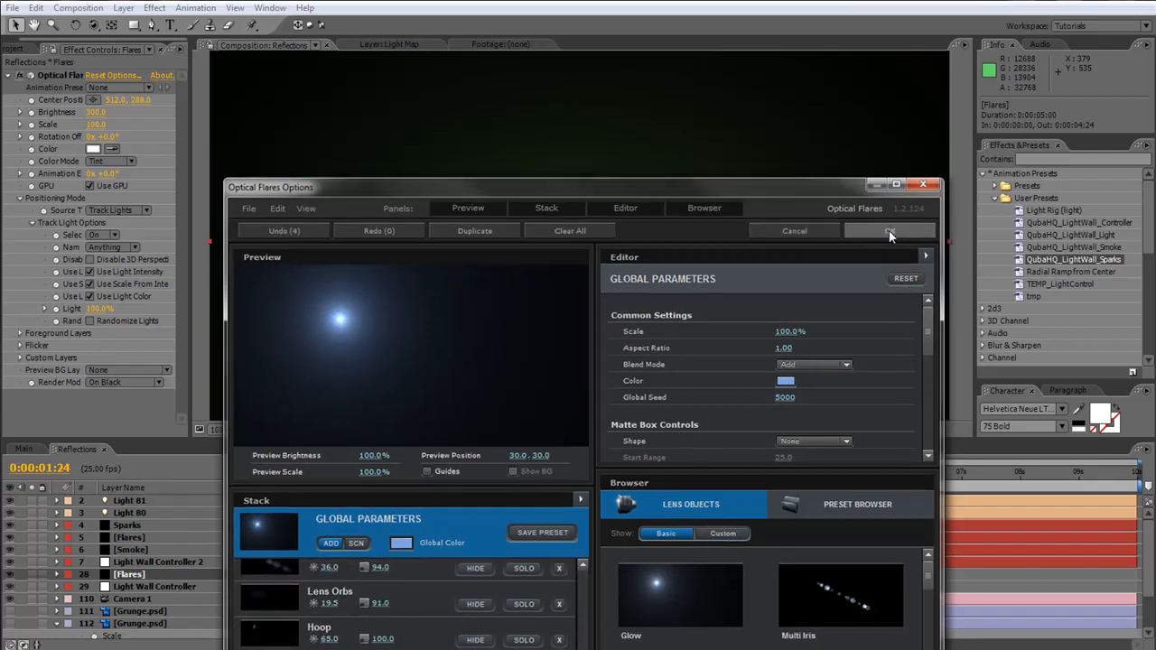
{"action": "left_click", "coordinate": [892, 230]}
At 0:00:05:18, solo only the glow elements in the Optical Flares setup of the Flares layer starting at five seconds
{"action": "left_click", "coordinate": [886, 476]}
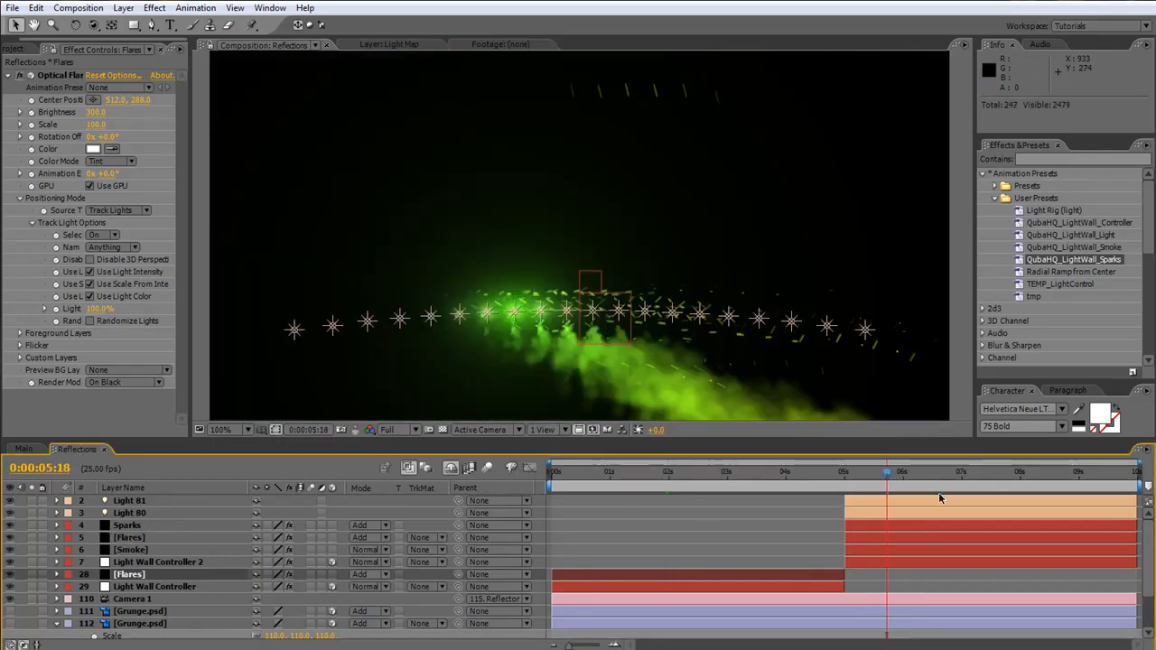
{"action": "left_click", "coordinate": [137, 537]}
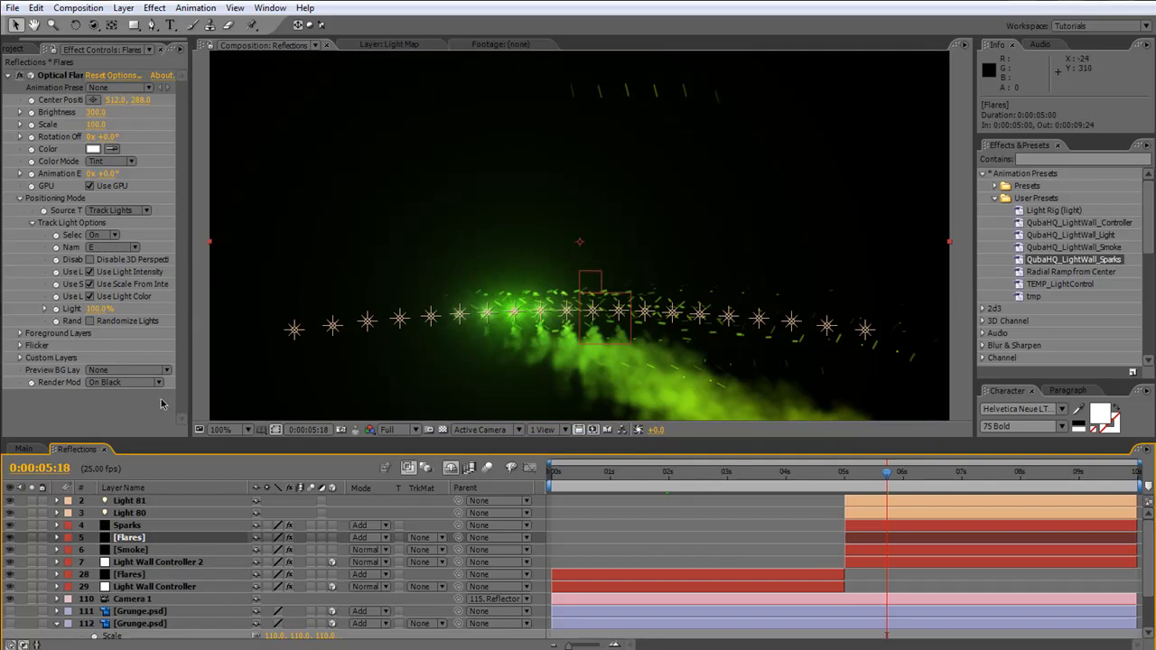
{"action": "left_click", "coordinate": [125, 75]}
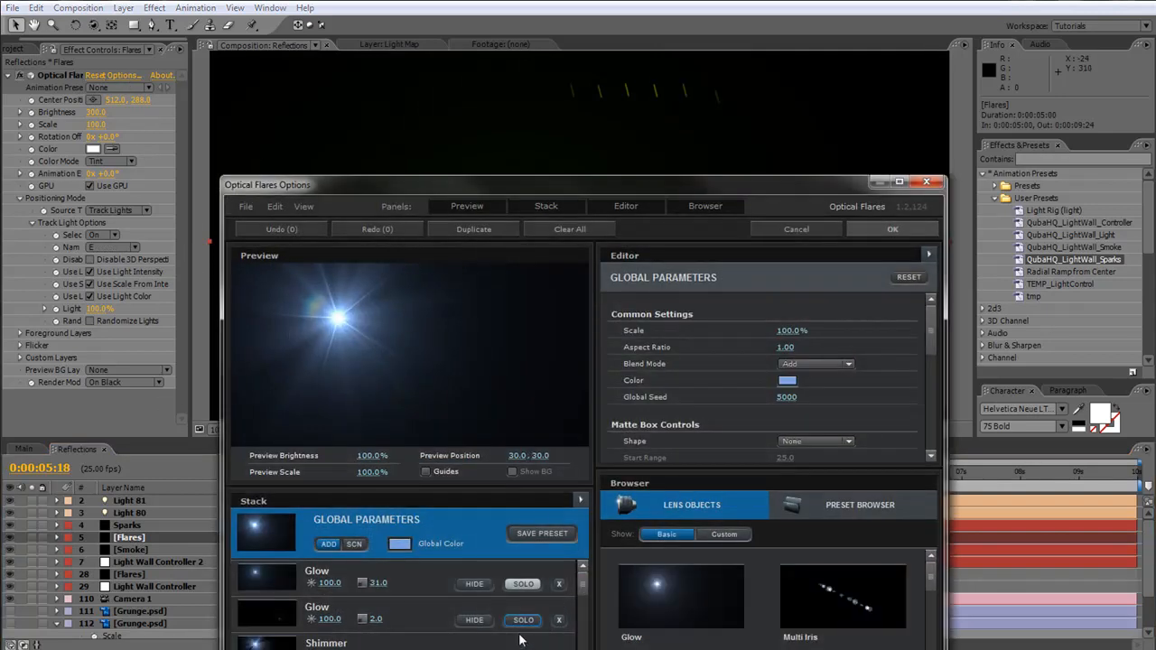
{"action": "left_click", "coordinate": [524, 649]}
{"action": "mouse_move", "coordinate": [582, 591]}
{"action": "left_mouse_down"}
{"action": "mouse_move", "coordinate": [584, 624]}
{"action": "mouse_move", "coordinate": [585, 576]}
{"action": "left_mouse_up"}
{"action": "left_click", "coordinate": [521, 628]}
{"action": "left_click", "coordinate": [522, 649]}
{"action": "left_click", "coordinate": [882, 233]}
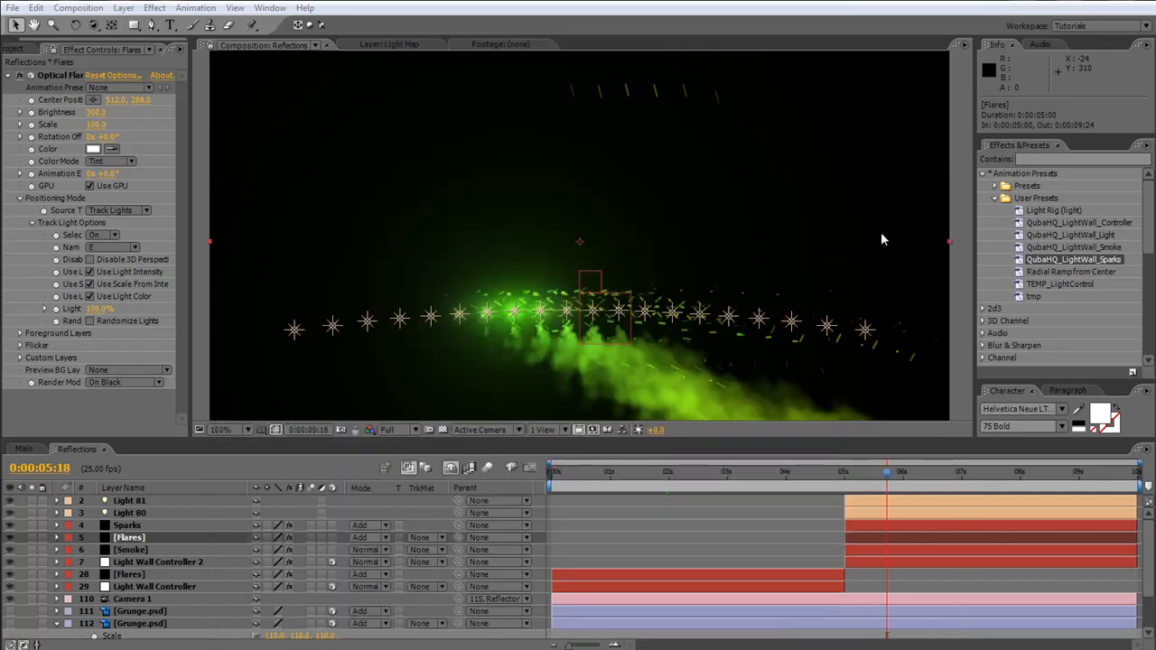
Return to the Main composition and add the Reflections composition as its lowest layer, below Light Map
{"action": "left_click", "coordinate": [25, 449]}
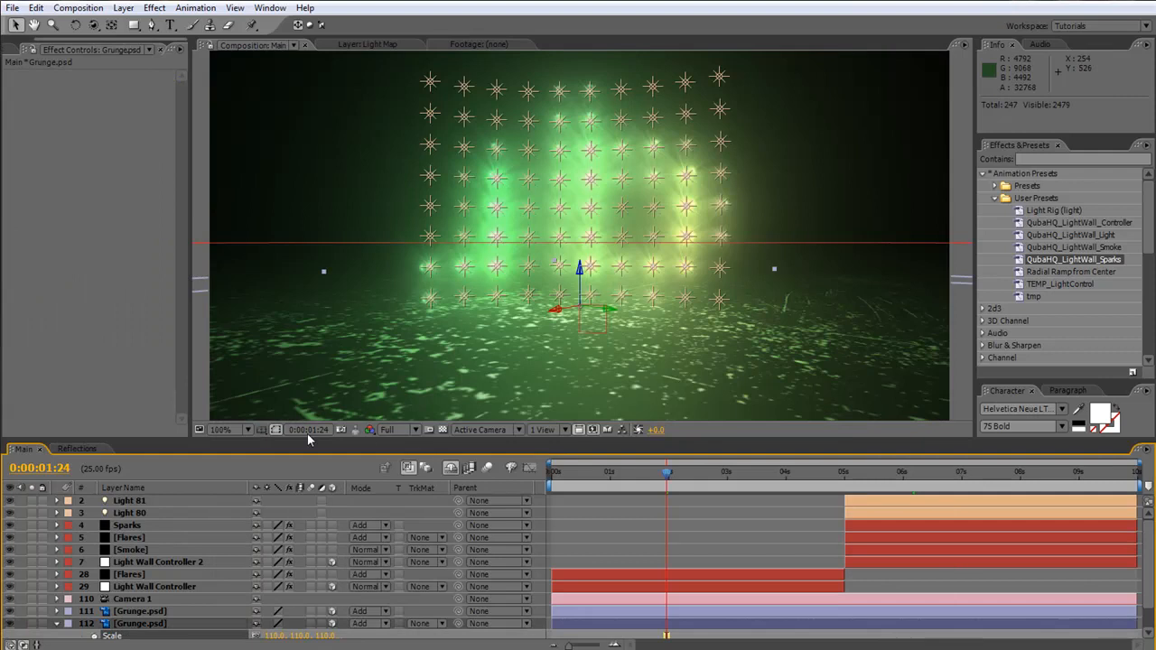
{"action": "left_click", "coordinate": [57, 623]}
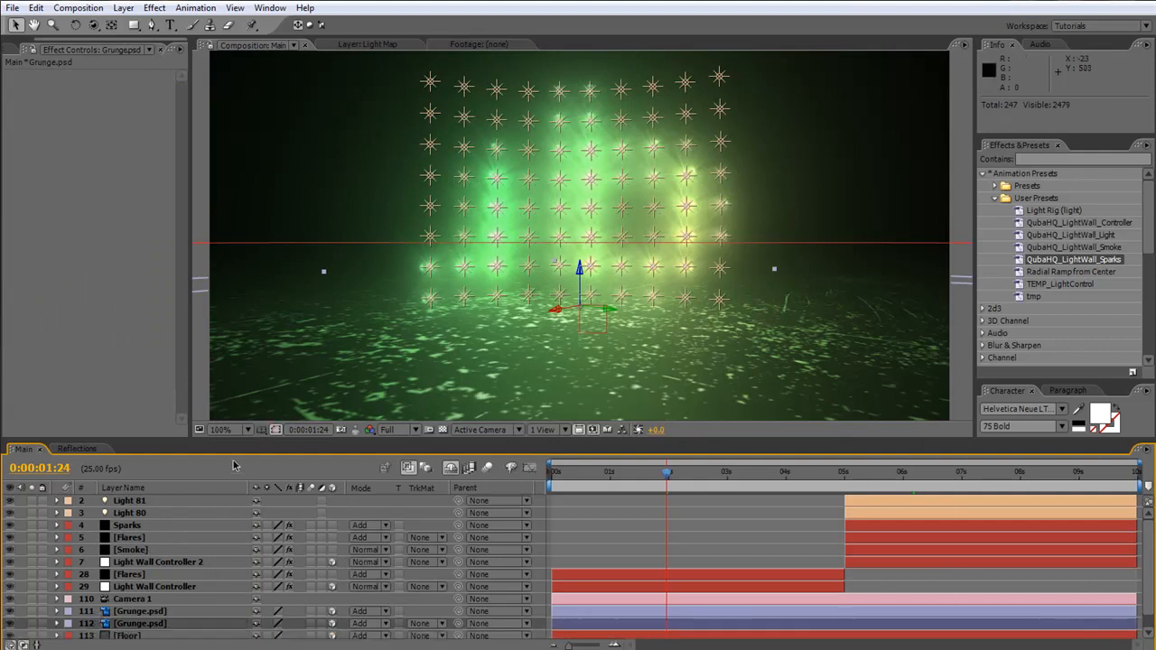
{"action": "left_click_drag", "start_coordinate": [252, 442], "coordinate": [252, 363]}
{"action": "left_click", "coordinate": [11, 50]}
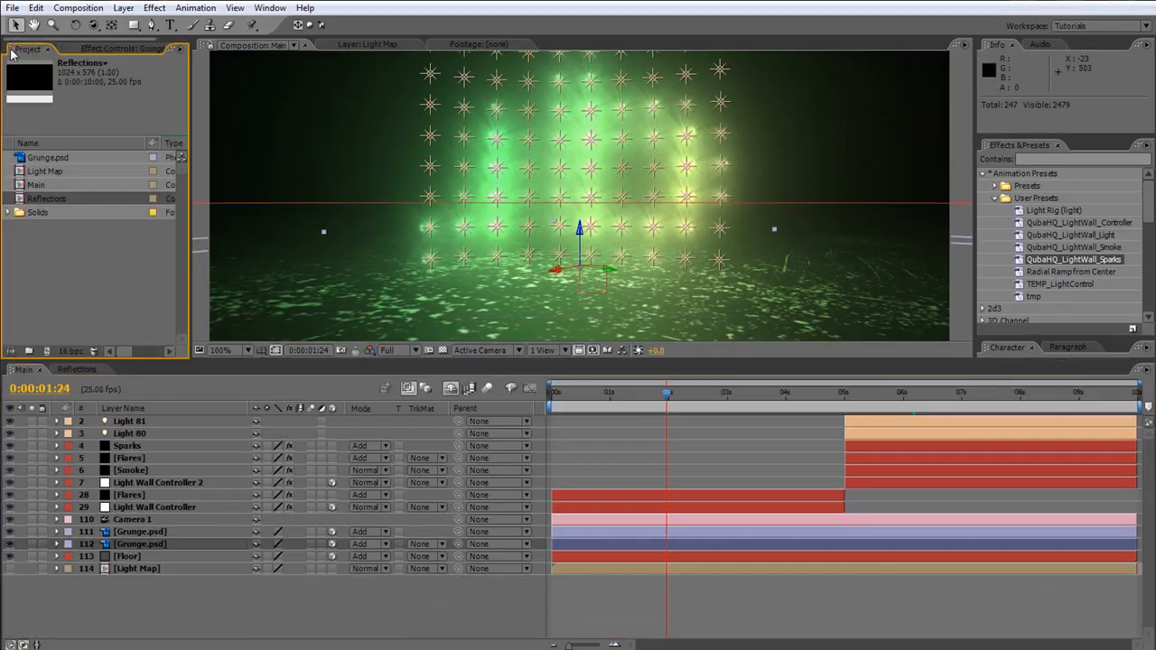
{"action": "left_click_drag", "start_coordinate": [47, 199], "coordinate": [170, 586]}
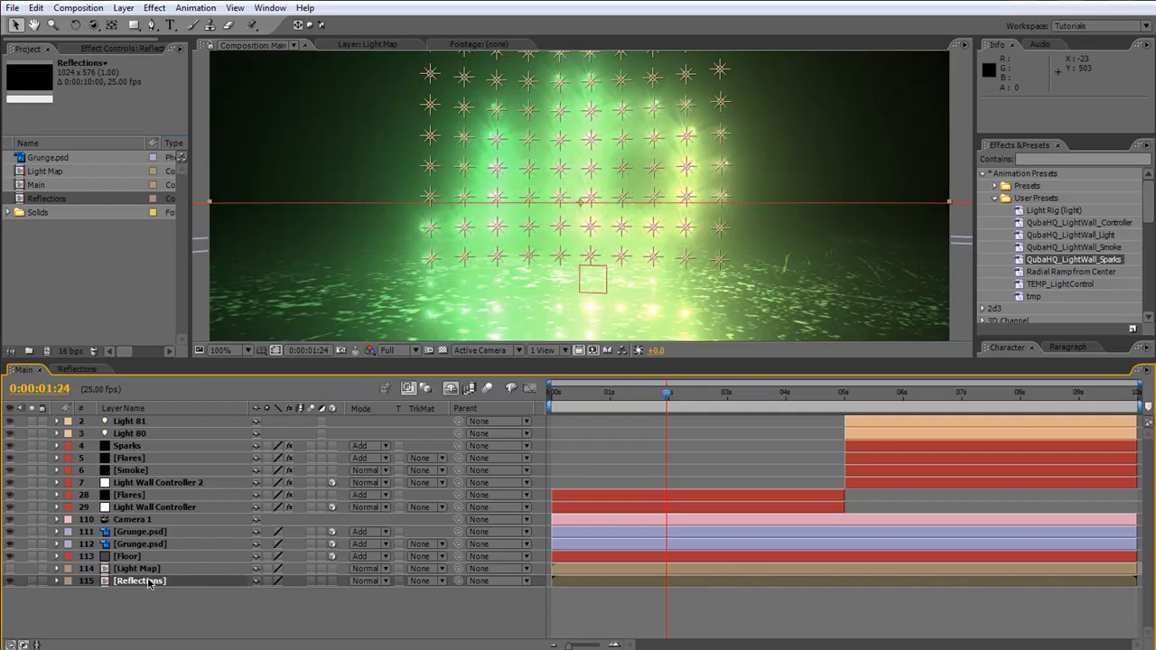
Set the Reflections layer's opacity in Main to 35%
{"action": "key", "text": "t"}
{"action": "left_click", "coordinate": [260, 595]}
{"action": "type", "text": "35"}
{"action": "left_click", "coordinate": [555, 596]}
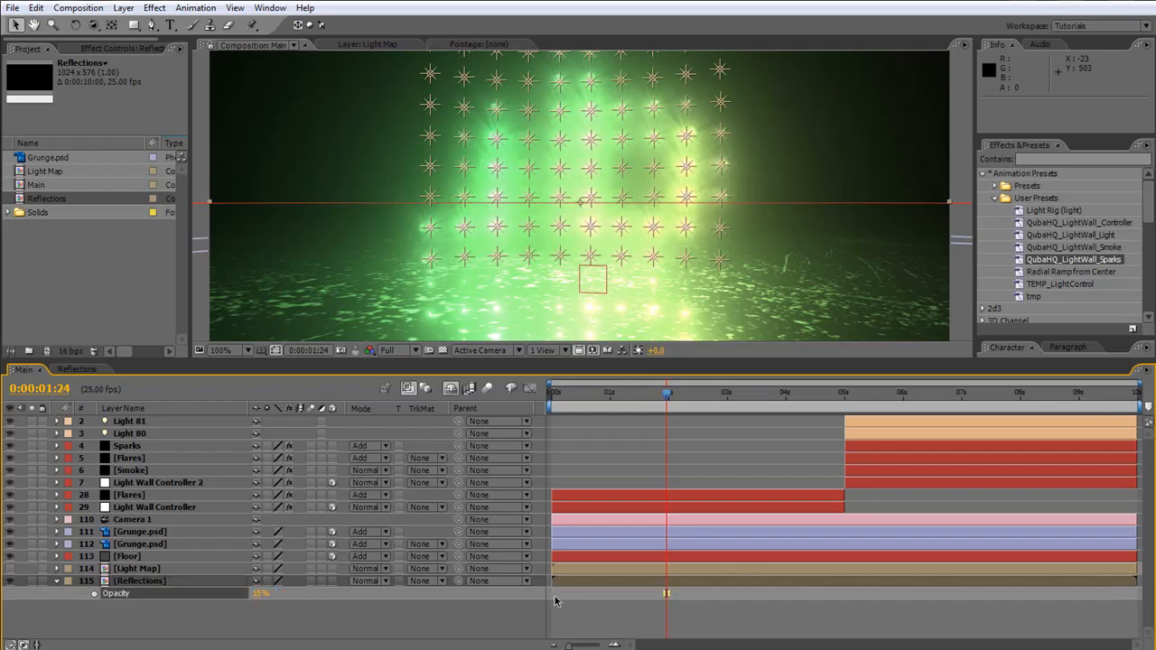
Enlarge the Main preview without layer controls and examine the floor reflections at 0:00:01:24, 0:00:00:20 and 0:00:07:10
{"action": "left_click_drag", "start_coordinate": [707, 361], "coordinate": [710, 535]}
{"action": "left_click", "coordinate": [276, 525]}
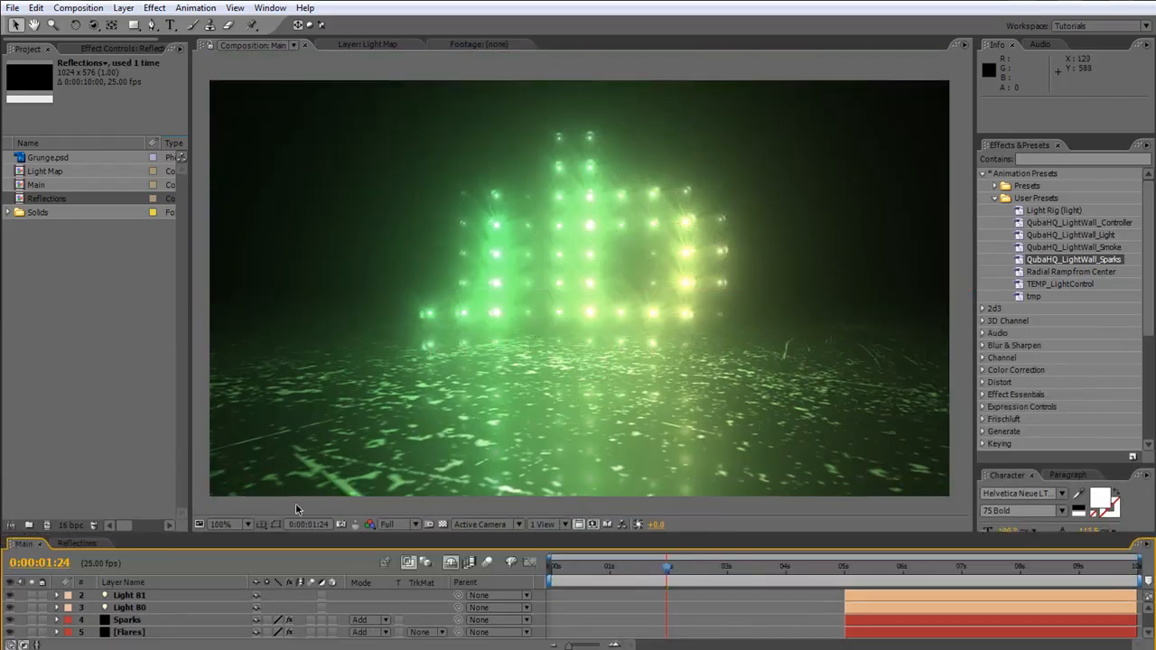
{"action": "left_click_drag", "start_coordinate": [252, 537], "coordinate": [260, 363]}
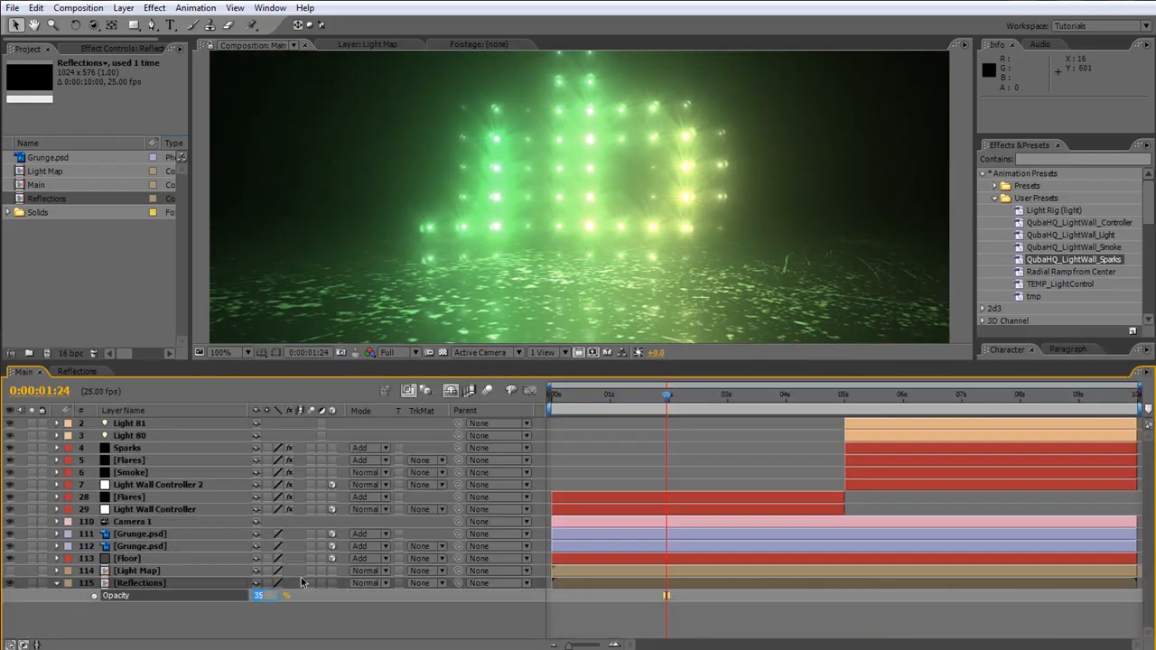
{"action": "left_click_drag", "start_coordinate": [494, 363], "coordinate": [477, 531]}
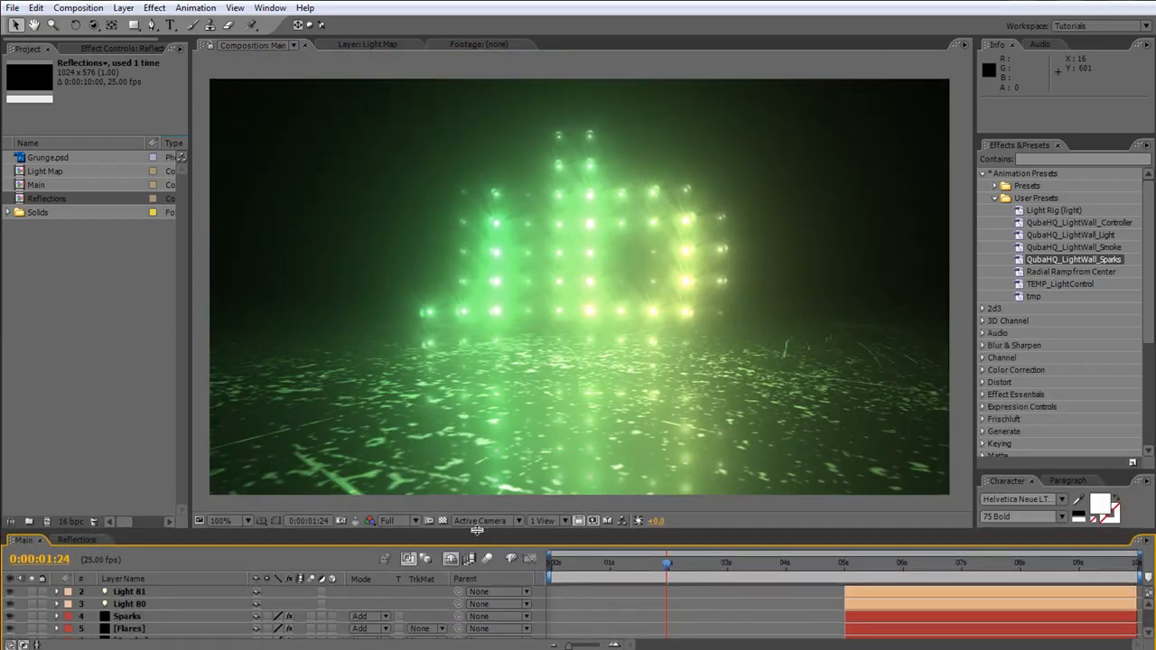
{"action": "left_click", "coordinate": [599, 565]}
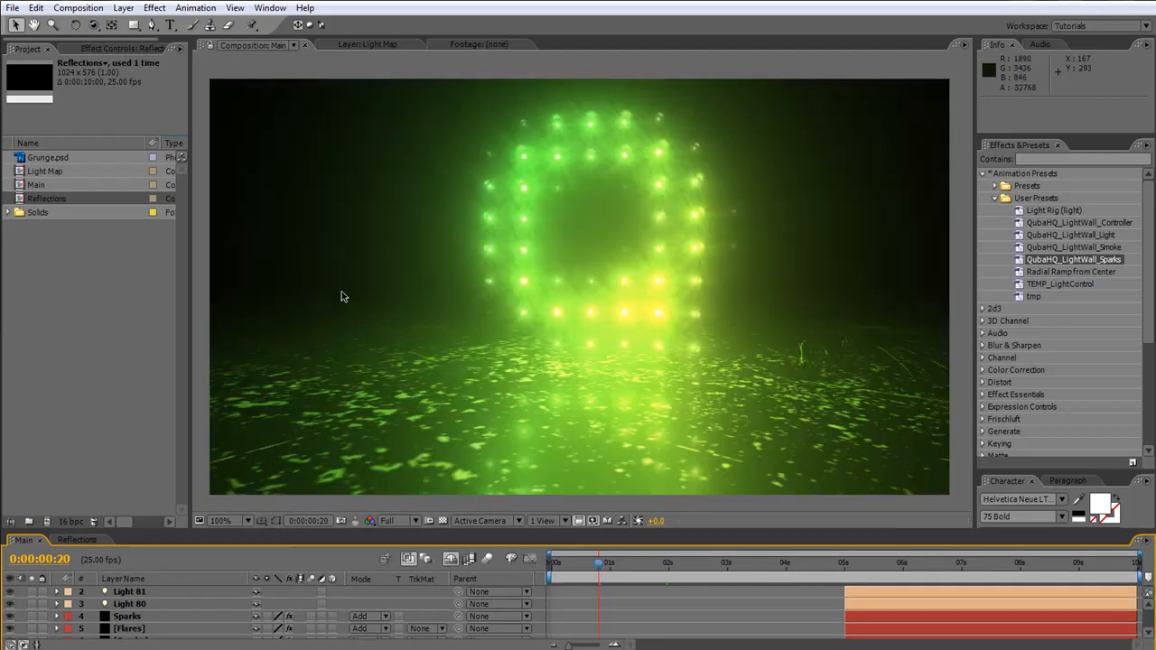
{"action": "left_click", "coordinate": [780, 567]}
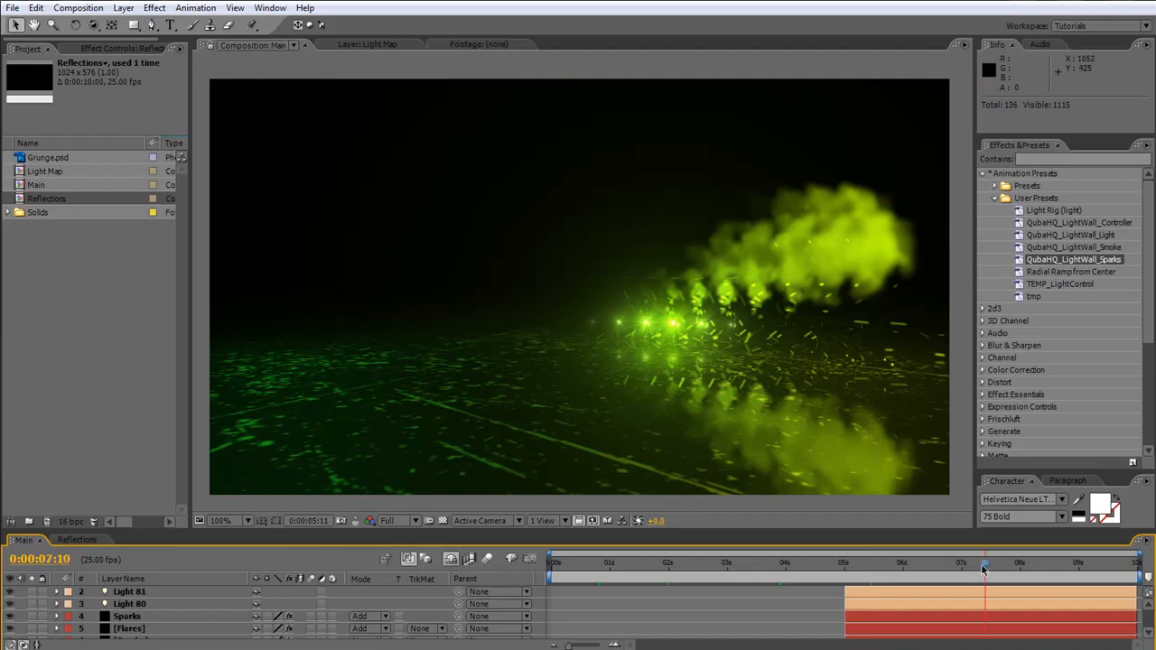
{"action": "left_click_drag", "start_coordinate": [985, 567], "coordinate": [1075, 567]}
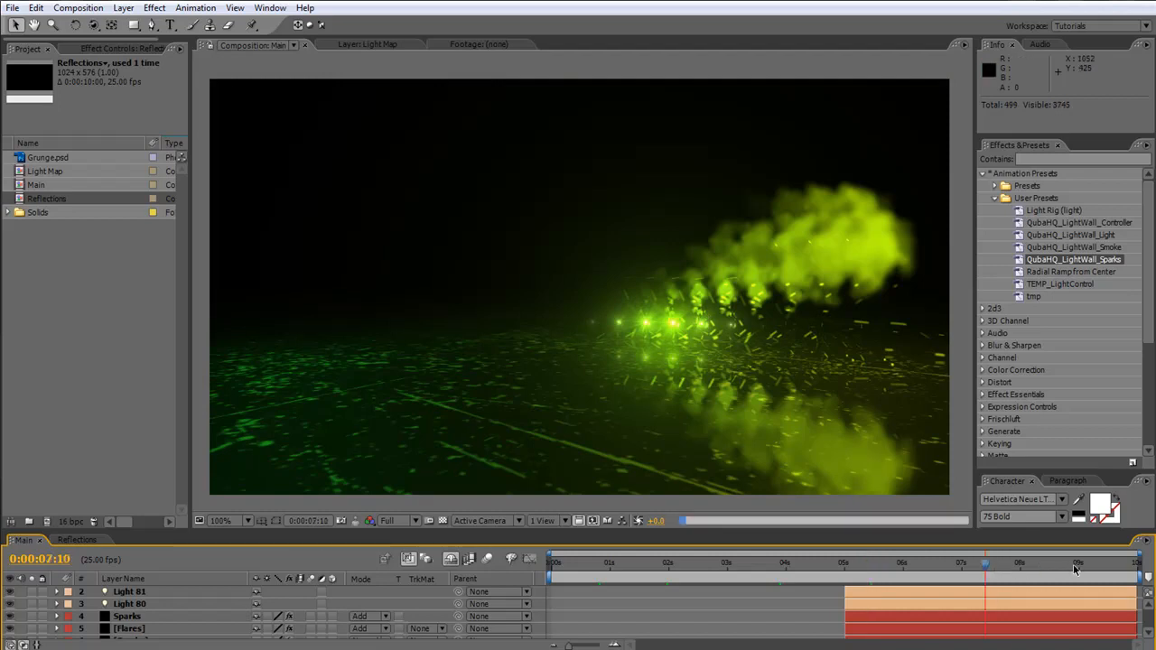